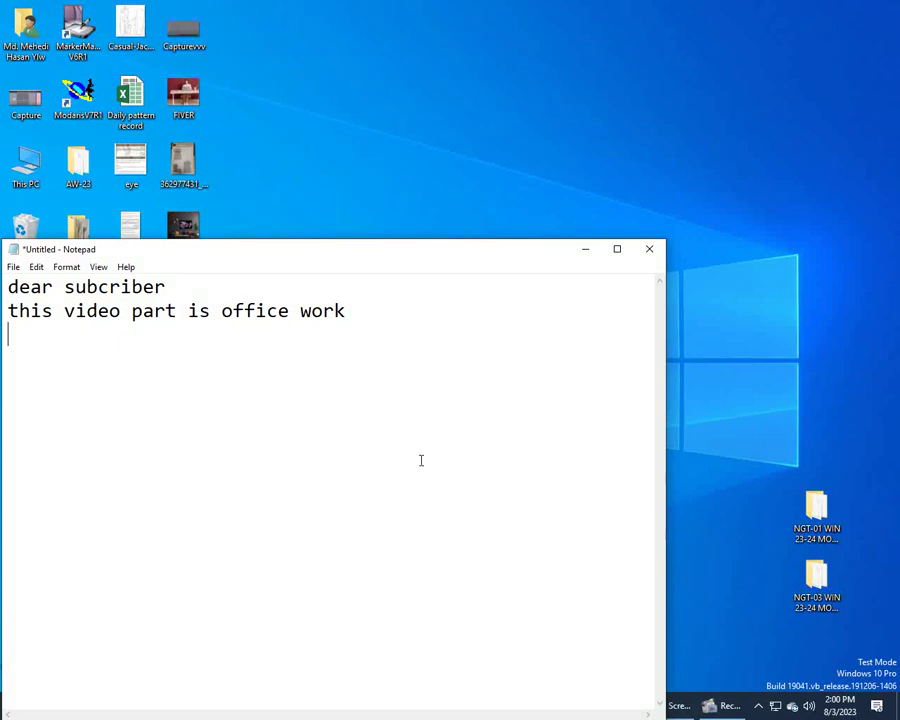
Add a third line 'lets go start' below the two-line note, fixing the 'let' typo.
left_click_drag(9, 287, 166, 287)
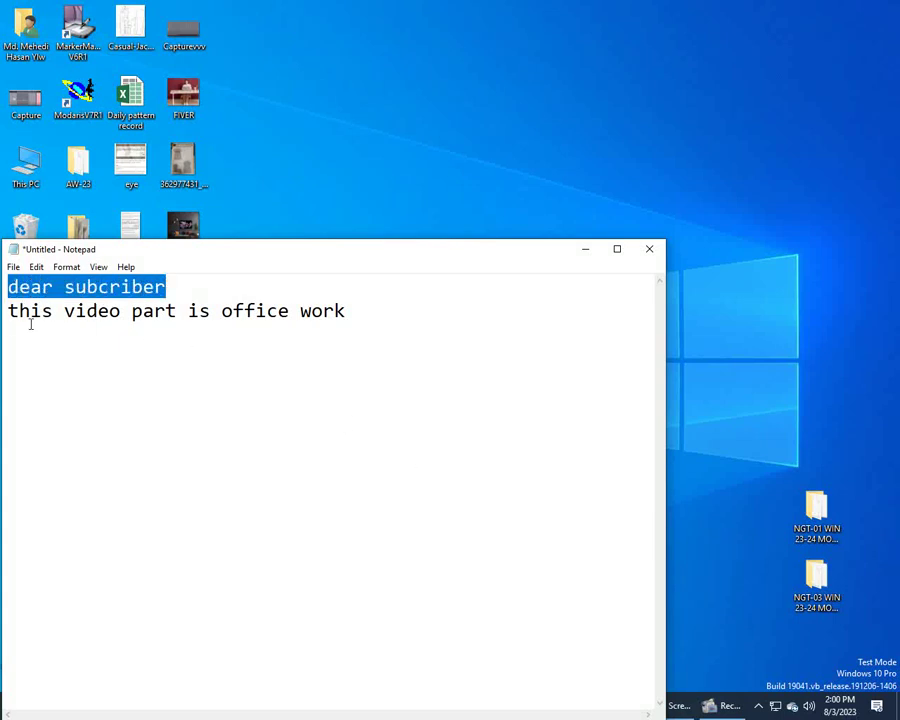
left_click_drag(9, 311, 339, 324)
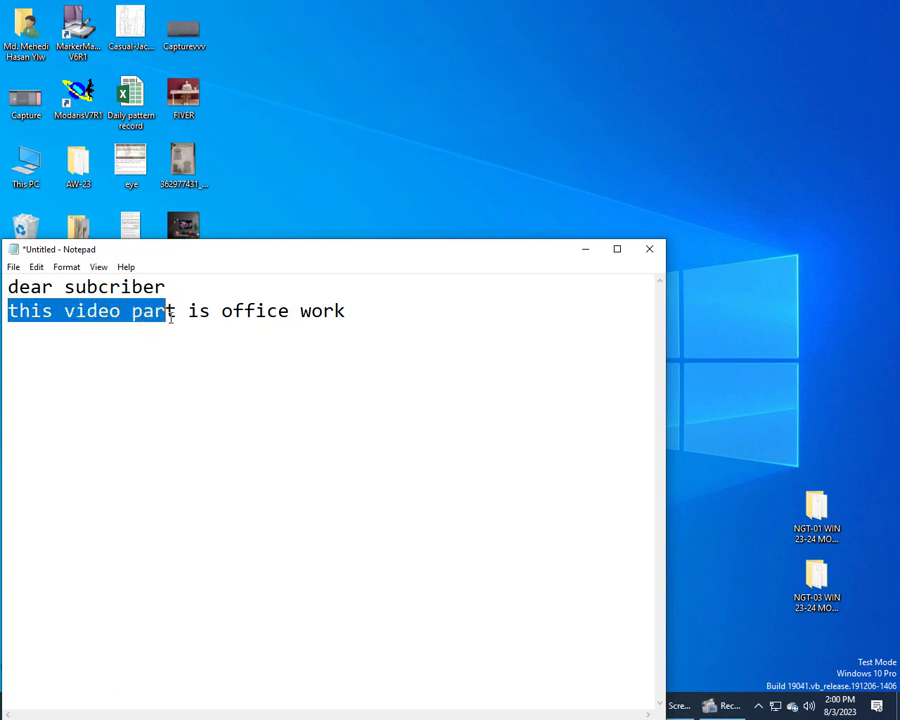
left_click(351, 320)
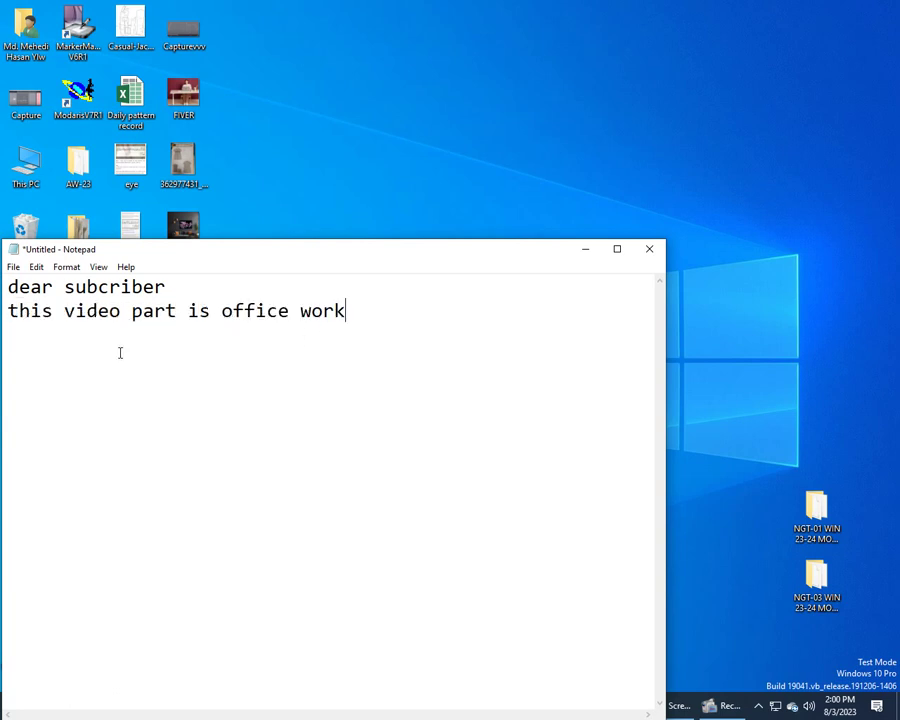
key("Return")
type("l")
type("et go ")
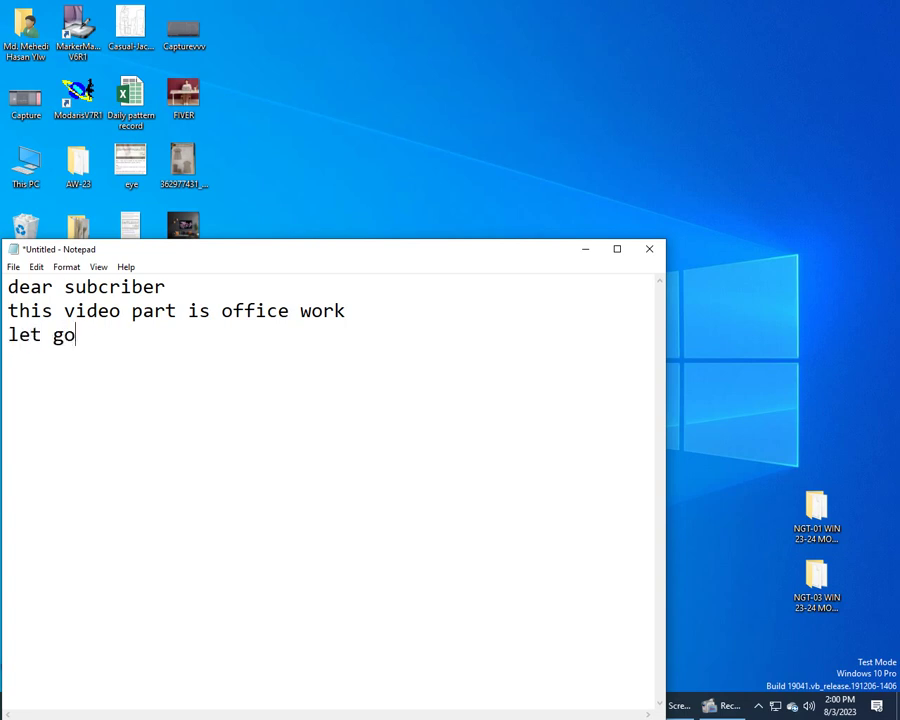
type("st")
type("art")
left_click(46, 338)
type("s")
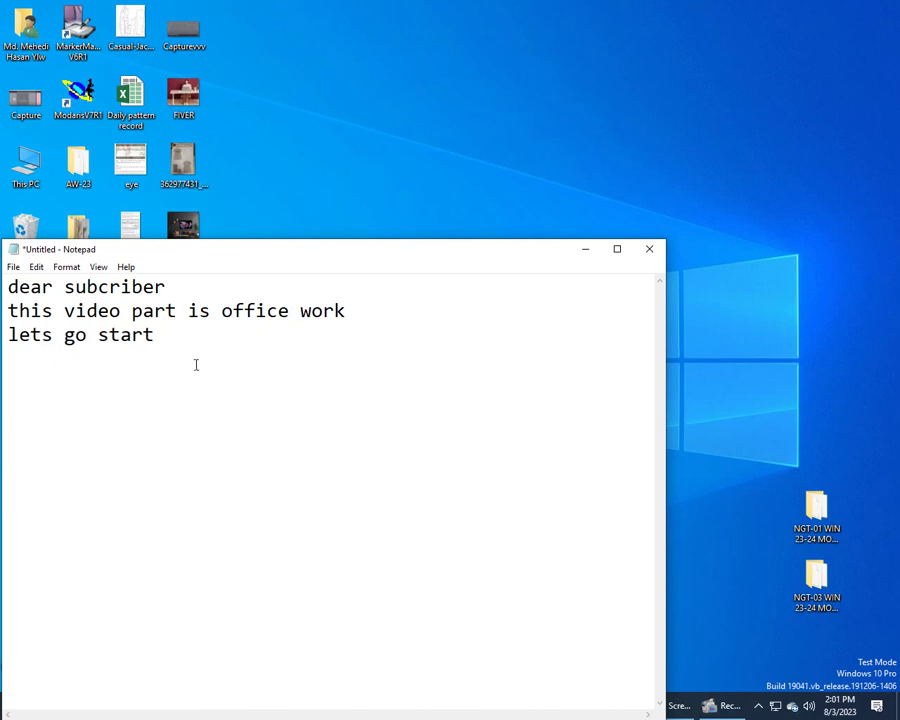
left_click_drag(155, 335, 10, 337)
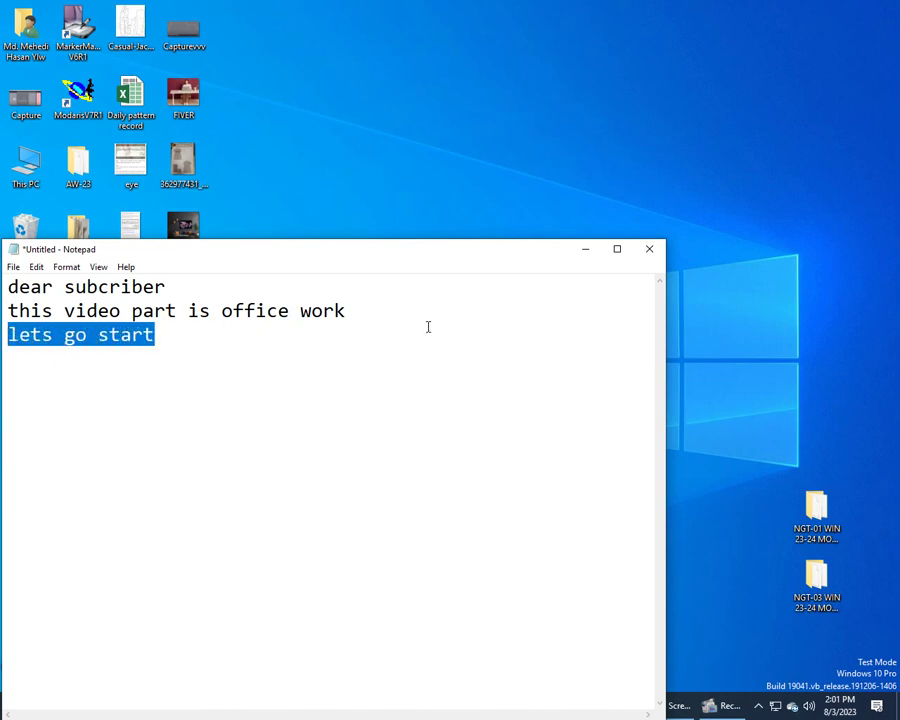
Hide the notes, view the GYPT-214 spec sheet photo, then switch back to Modaris.
left_click(584, 250)
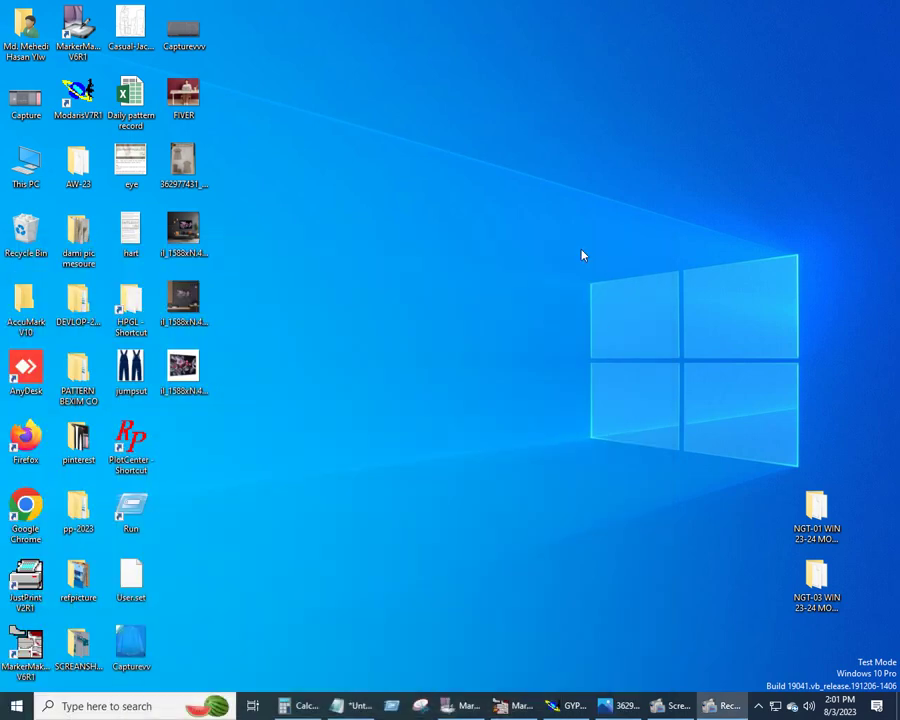
left_click(618, 706)
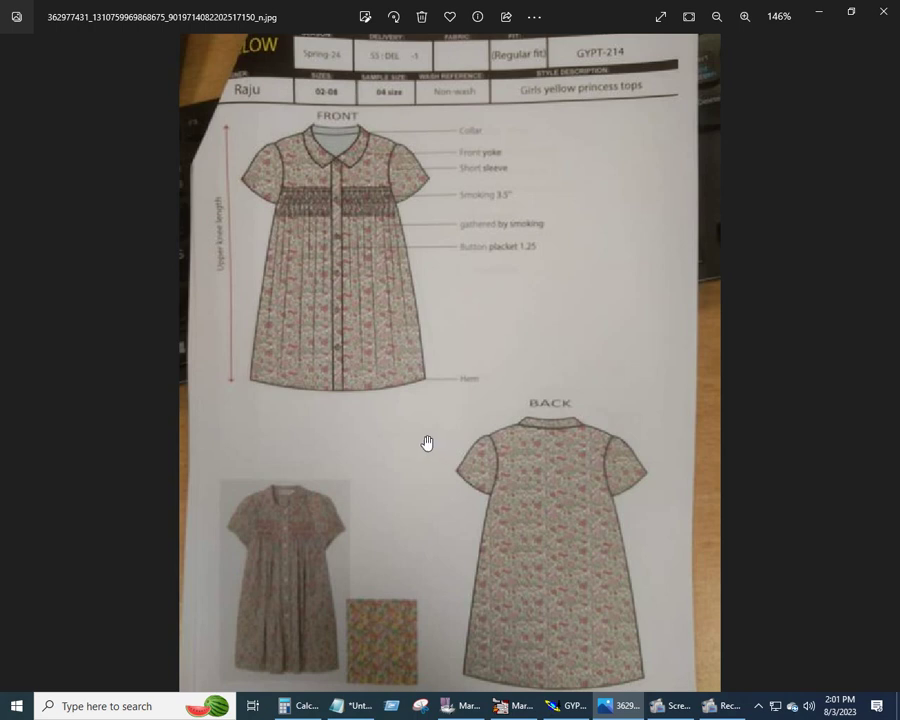
key("alt+Tab")
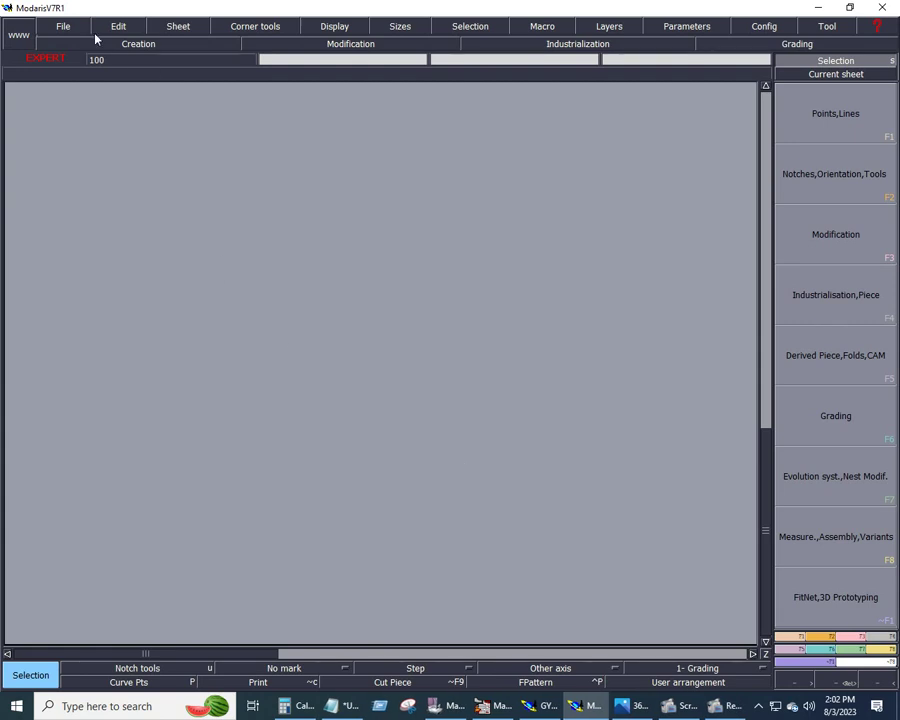
Create a new model named gypt-214.
left_click(70, 27)
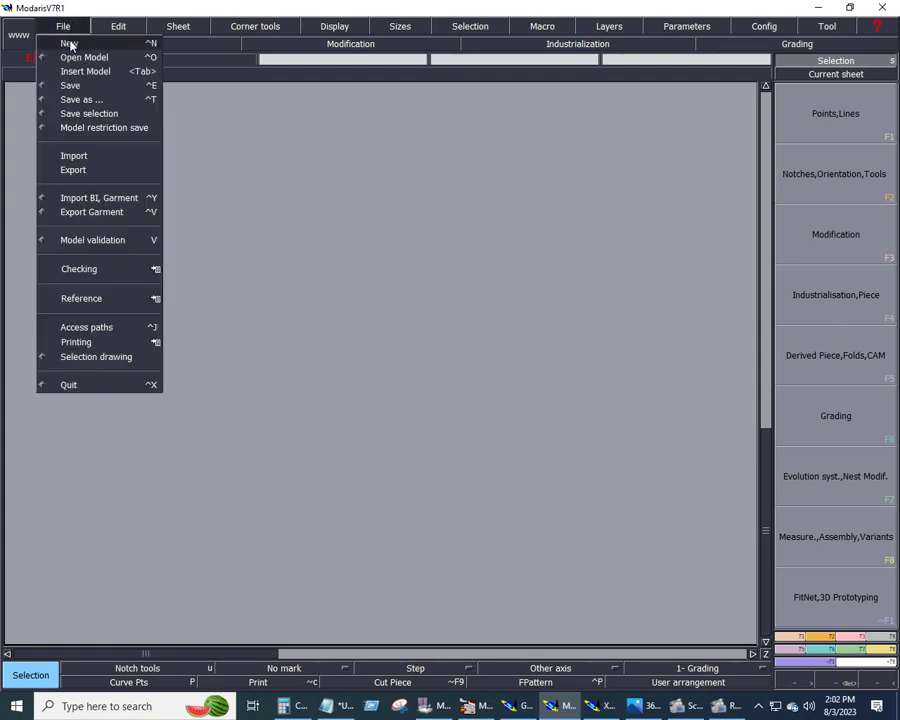
left_click(64, 42)
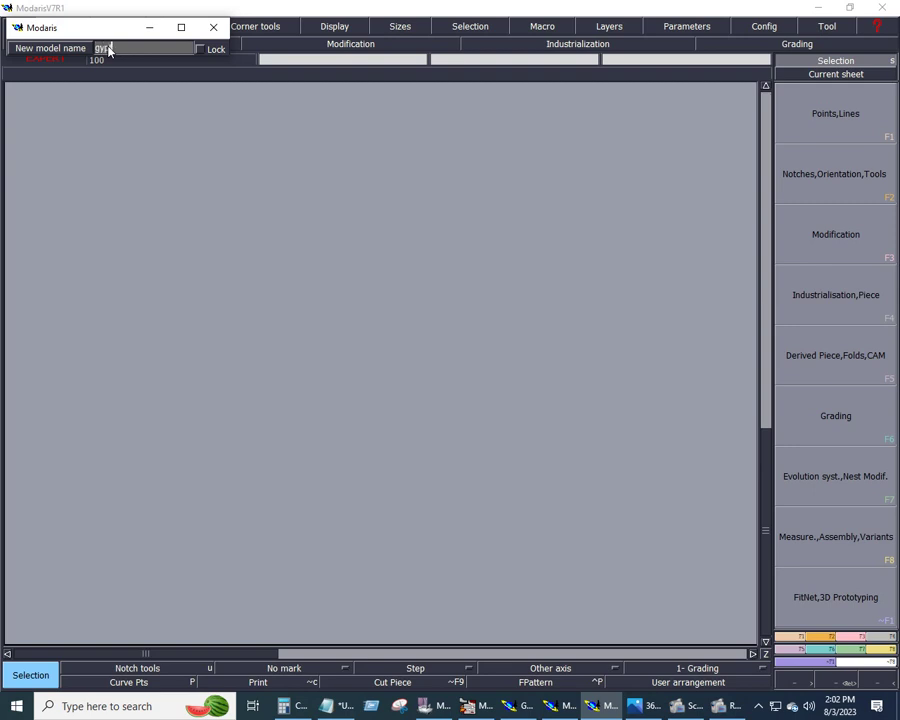
type("-214")
key("Return")
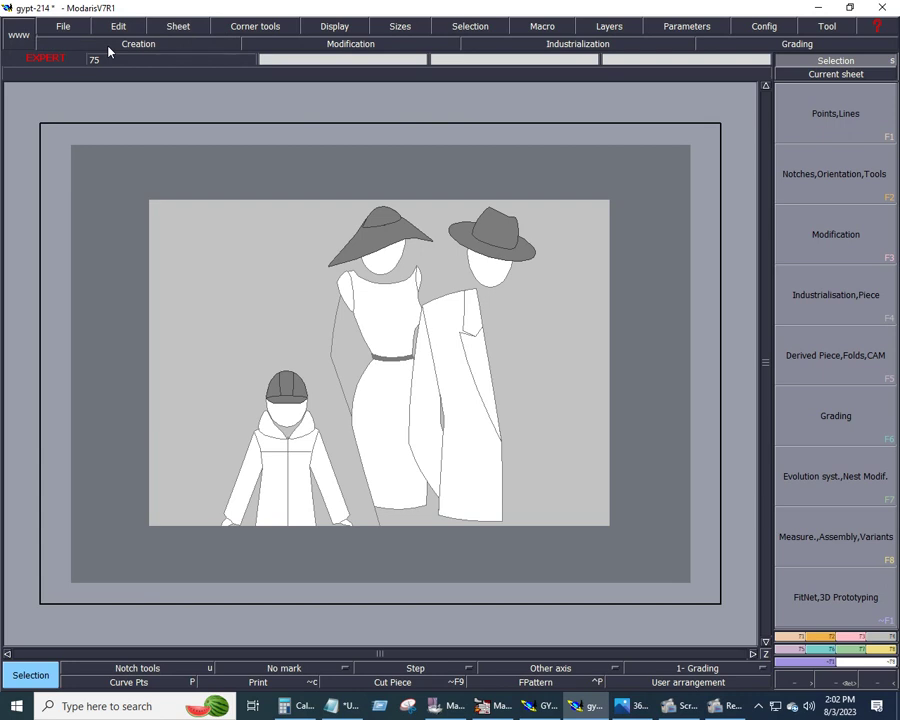
Add a new empty sheet, show the title block and size list, and dismiss the message.
left_click(181, 29)
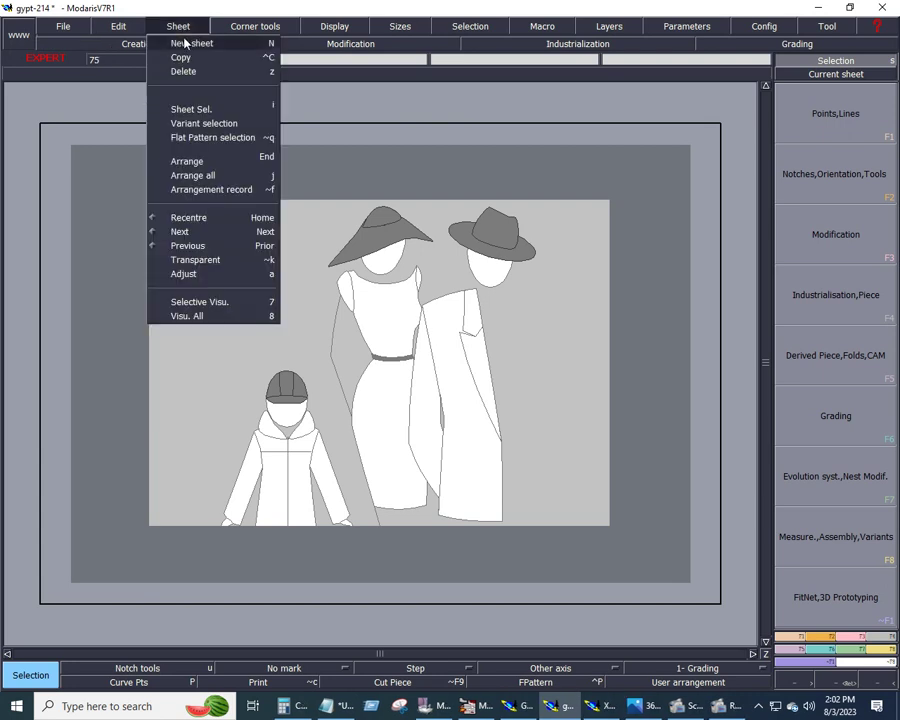
left_click(186, 43)
left_click(336, 30)
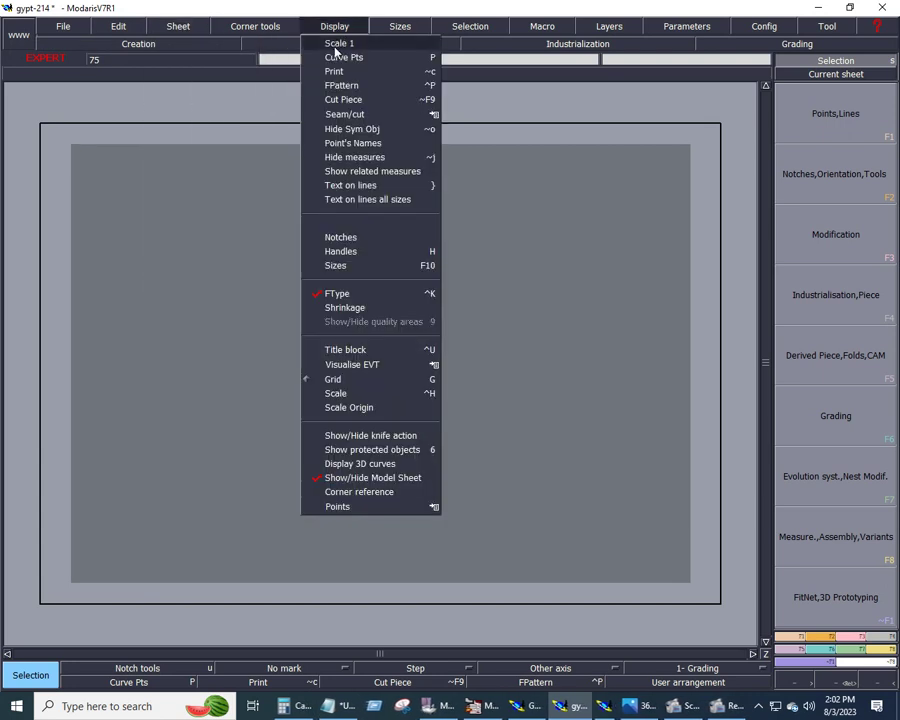
left_click(336, 349)
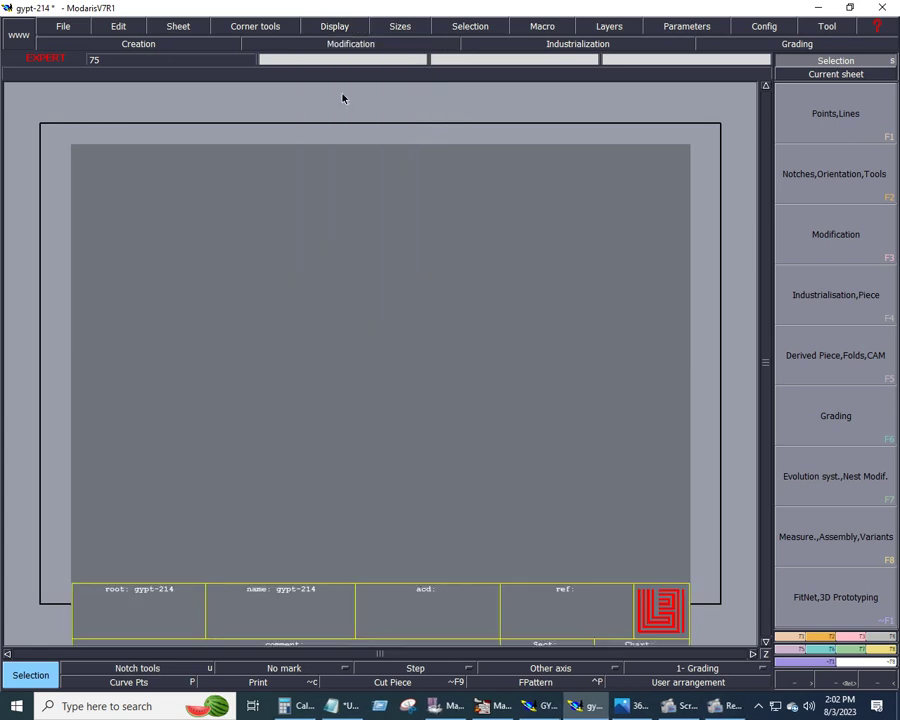
left_click(336, 28)
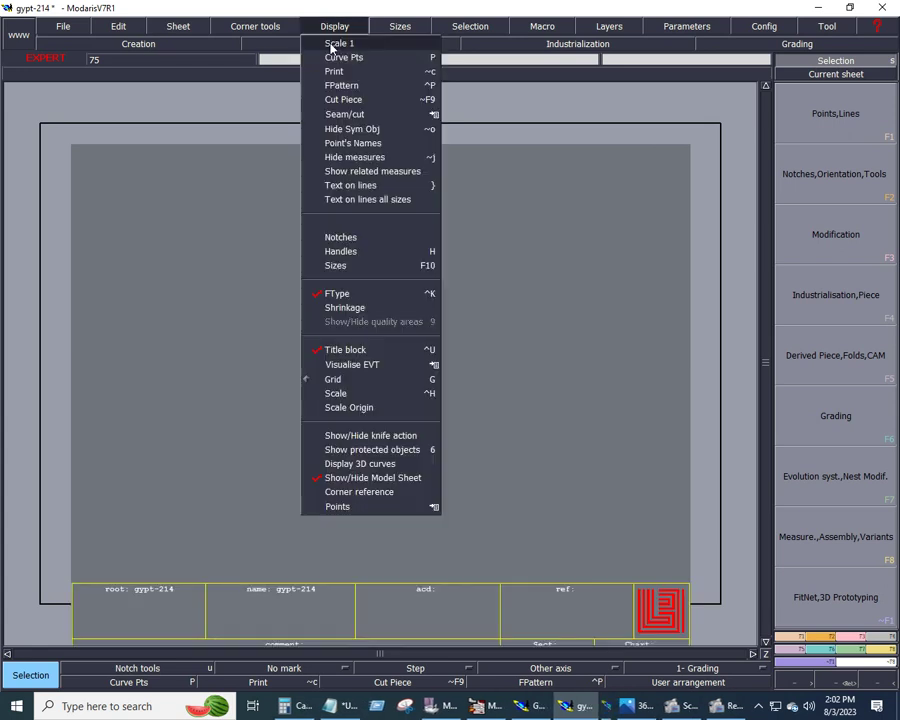
left_click(349, 265)
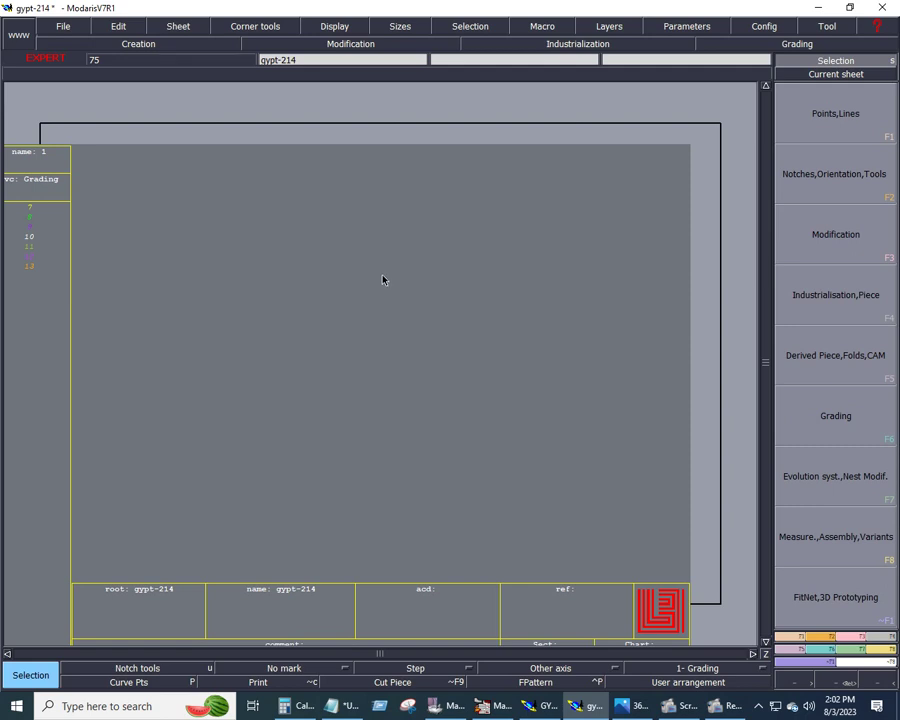
left_click(146, 282)
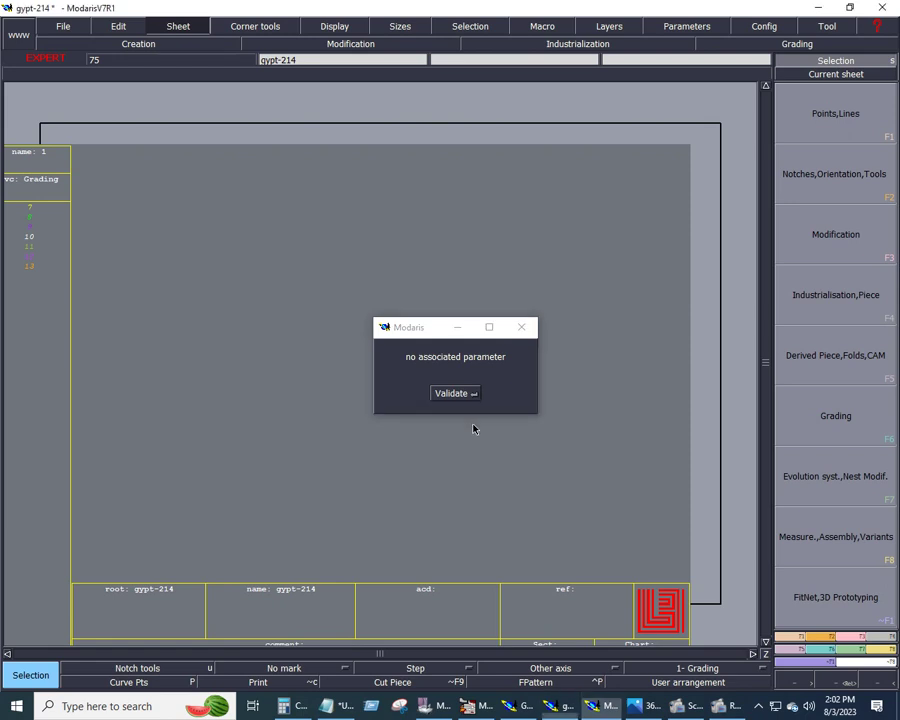
left_click(447, 394)
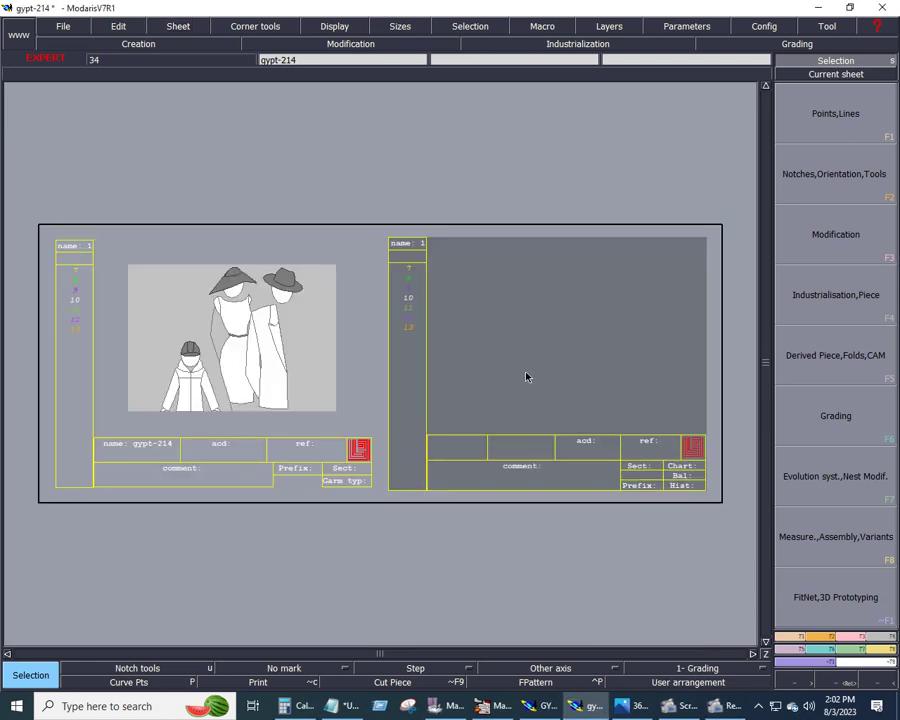
Import the 2 4 10.EVN size evolution table into the sheet.
left_click(862, 650)
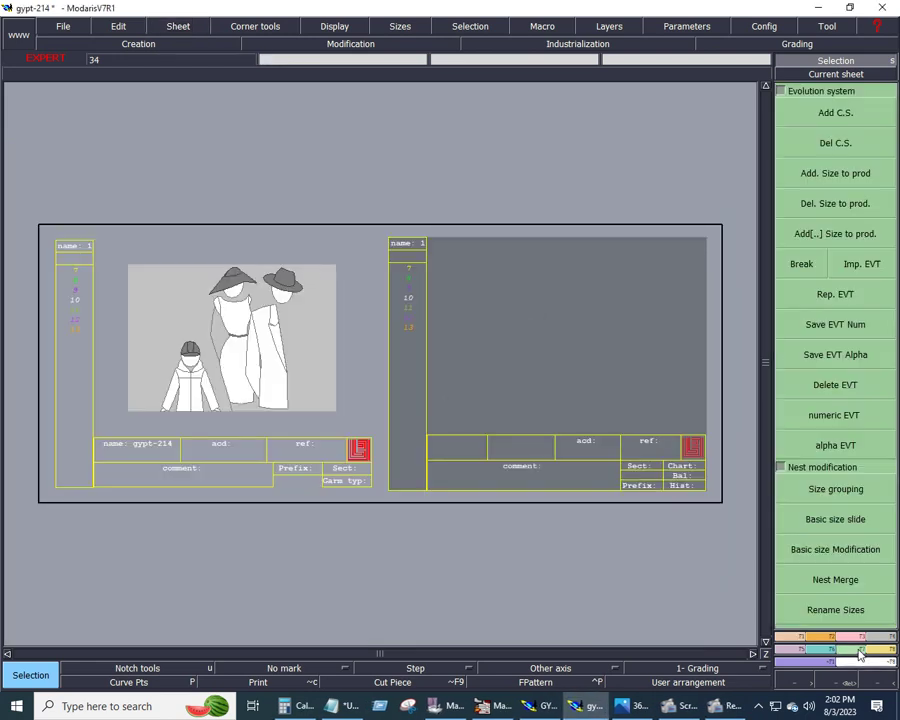
left_click(862, 272)
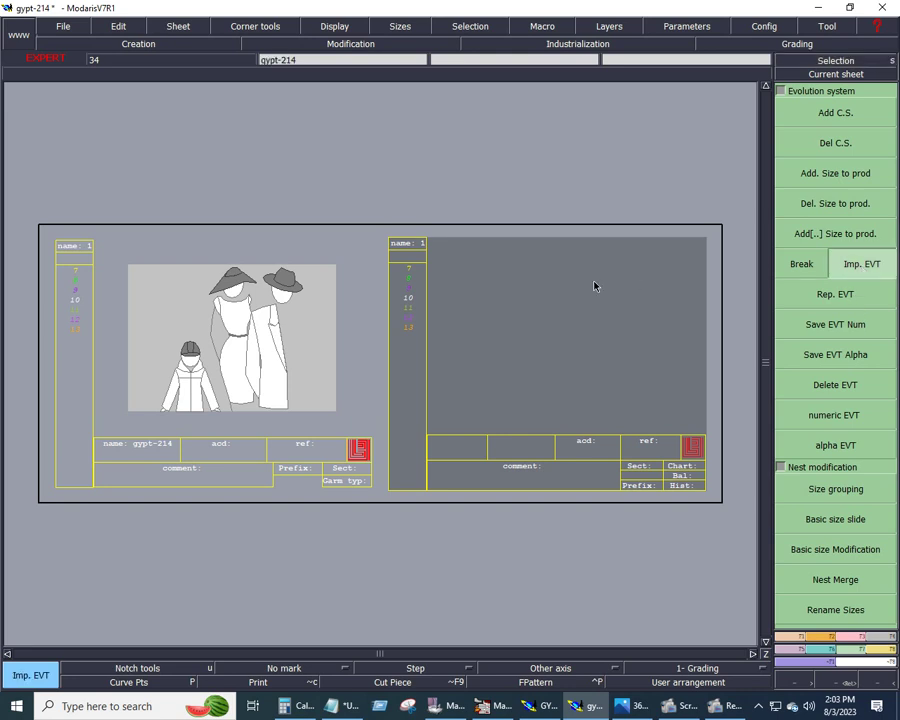
left_click(54, 313)
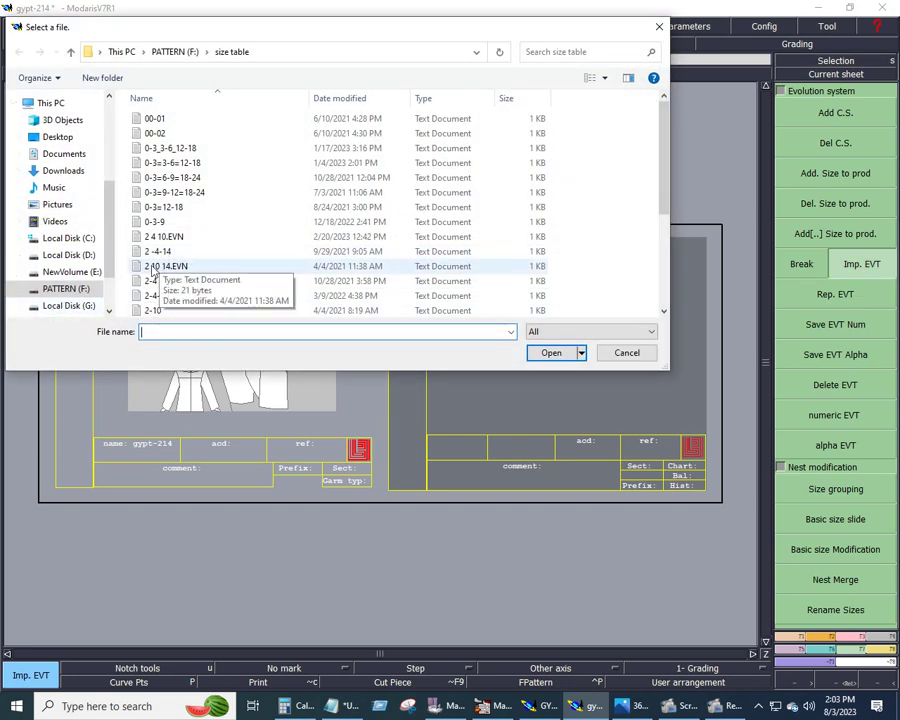
double_click(152, 237)
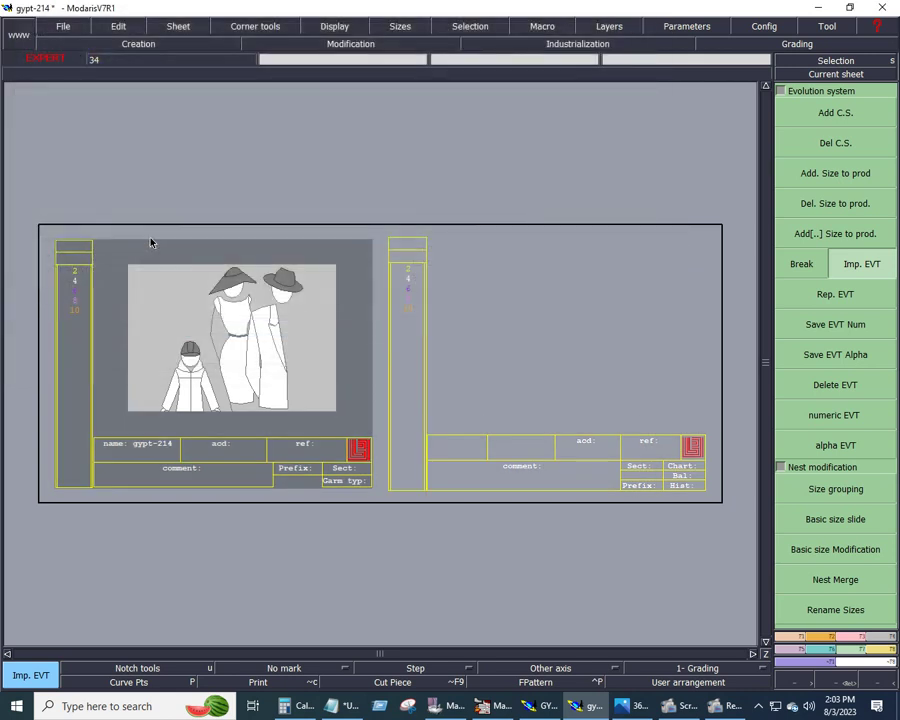
Select the empty new sheet, zoom in on it, and bring up the point and line tools.
left_click(491, 368)
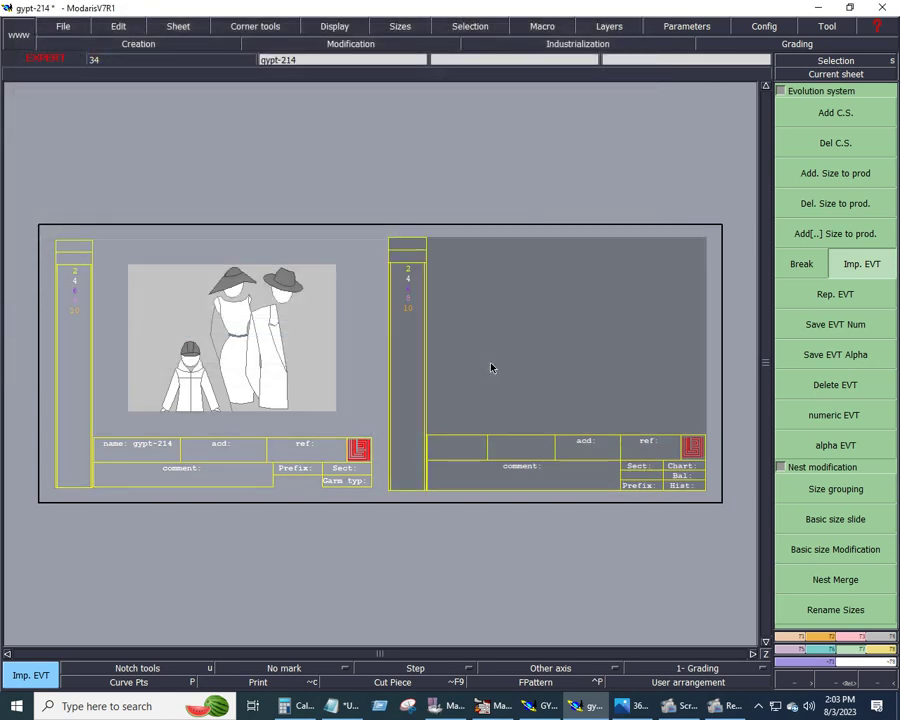
key("F4")
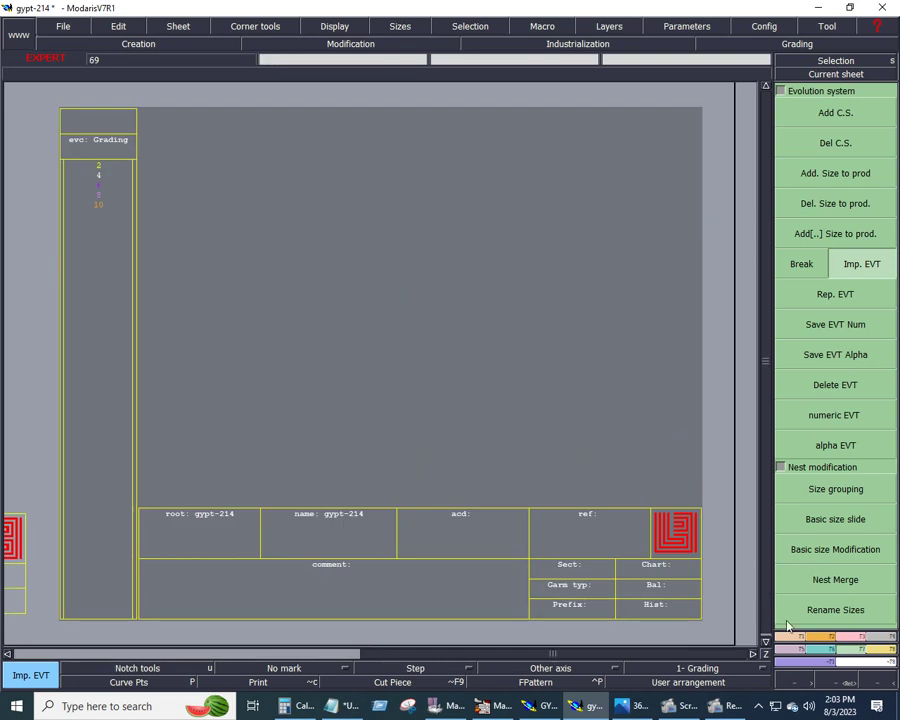
key("F1")
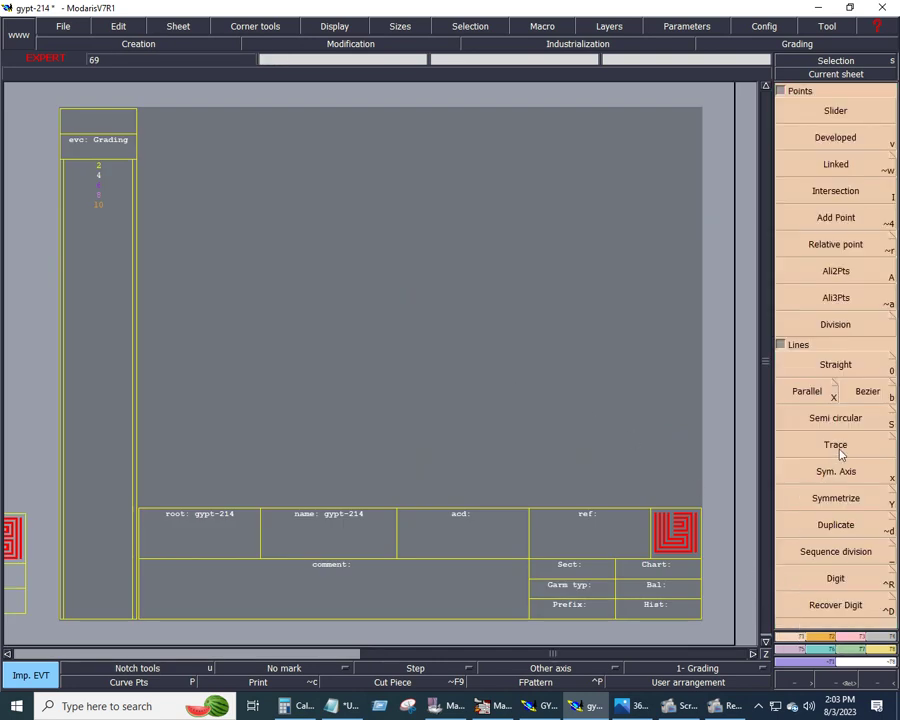
Add a fourth note line 'sample size 4y', fixing the 'saple' typo, then minimize Notepad.
left_click(340, 706)
left_click(162, 332)
key("Return")
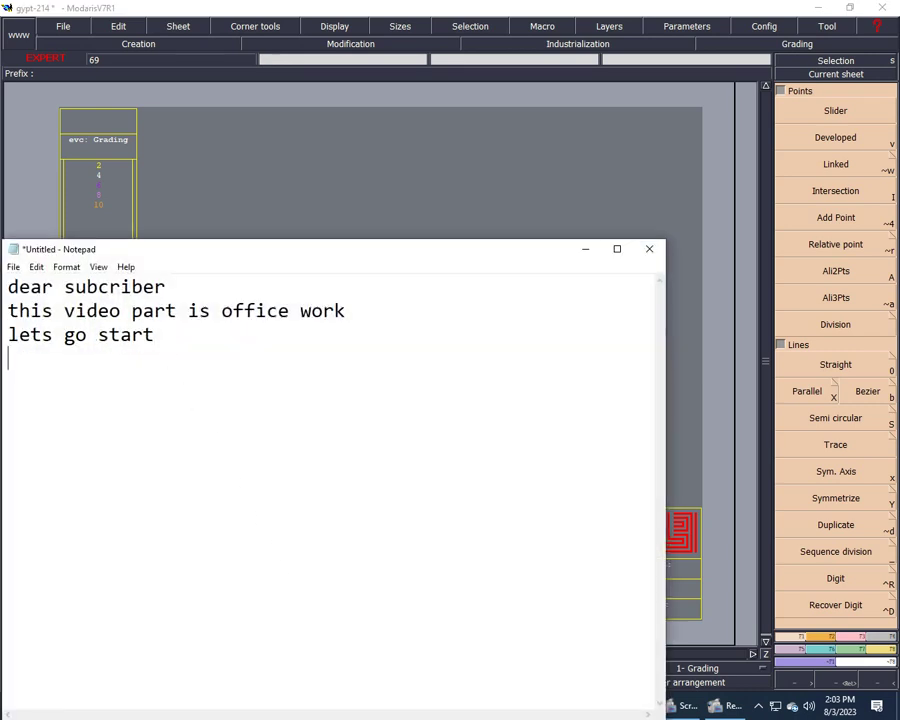
type("sa")
type("p")
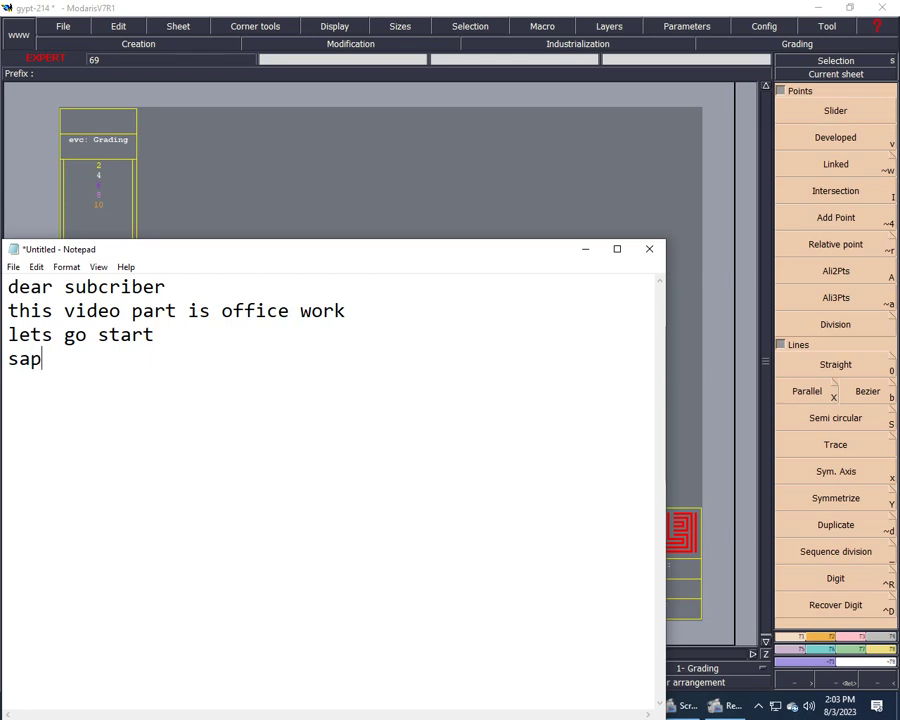
type("le")
key("Left")
key("Left")
key("Left")
type("m")
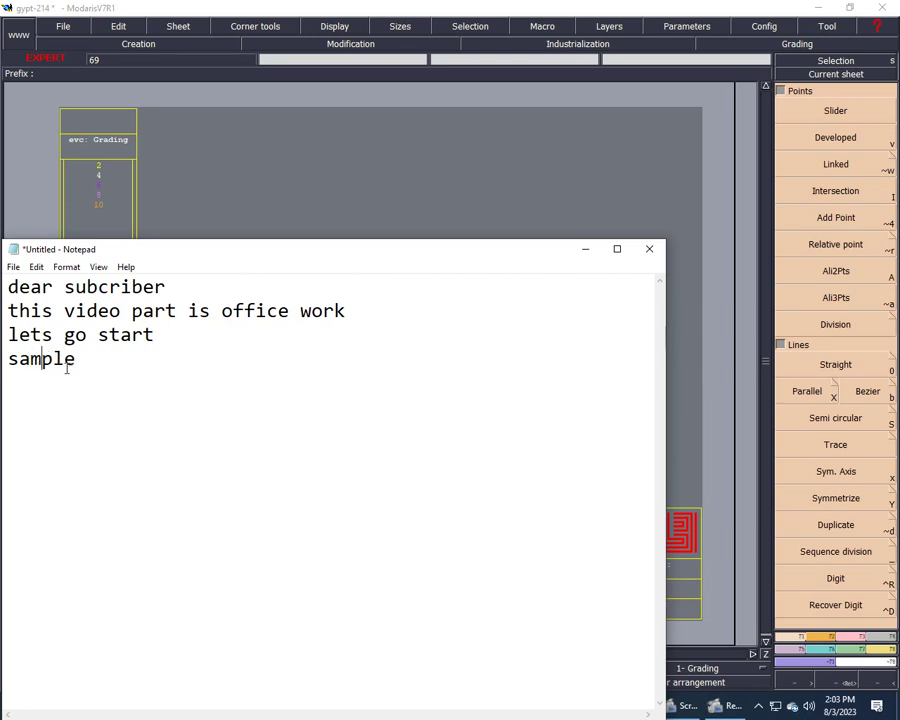
left_click(86, 362)
type("s")
type("ize ")
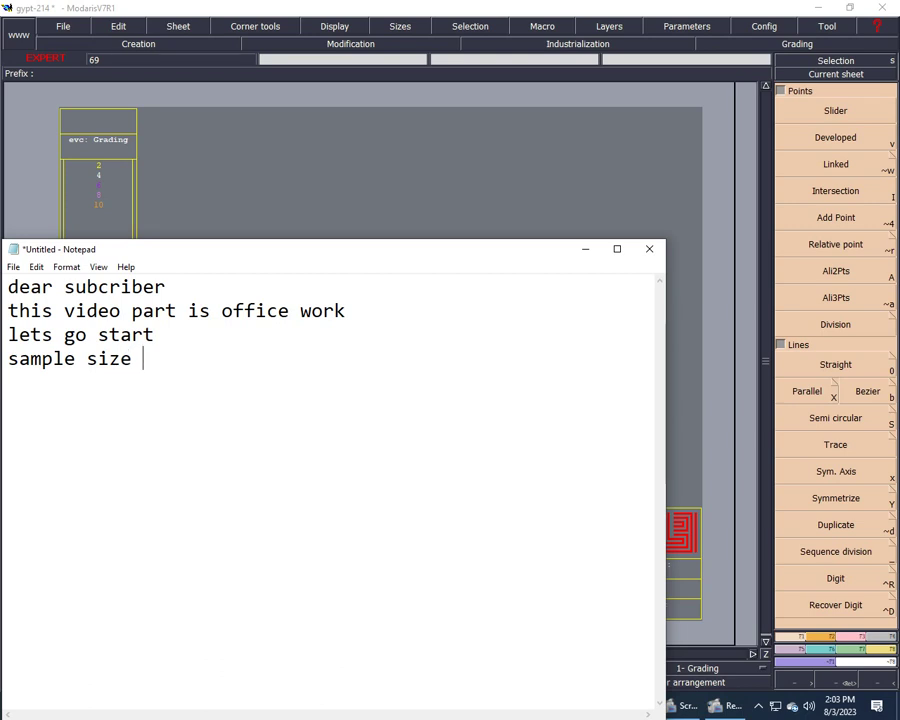
type("4")
type("y")
left_click_drag(9, 358, 165, 375)
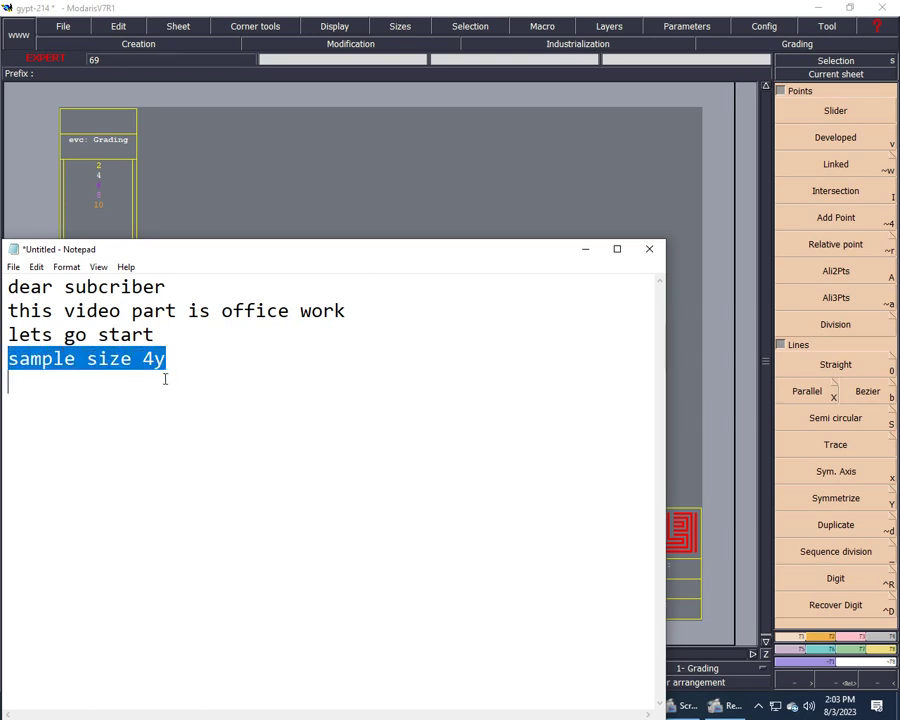
left_click(585, 249)
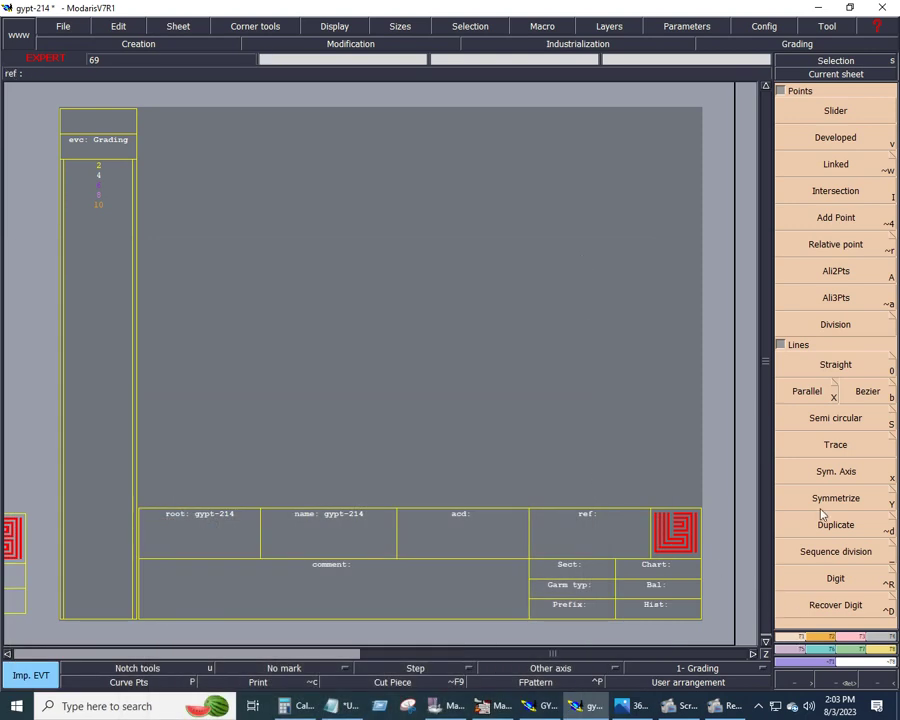
Draw a 23-long horizontal Bezier base line.
left_click(866, 390)
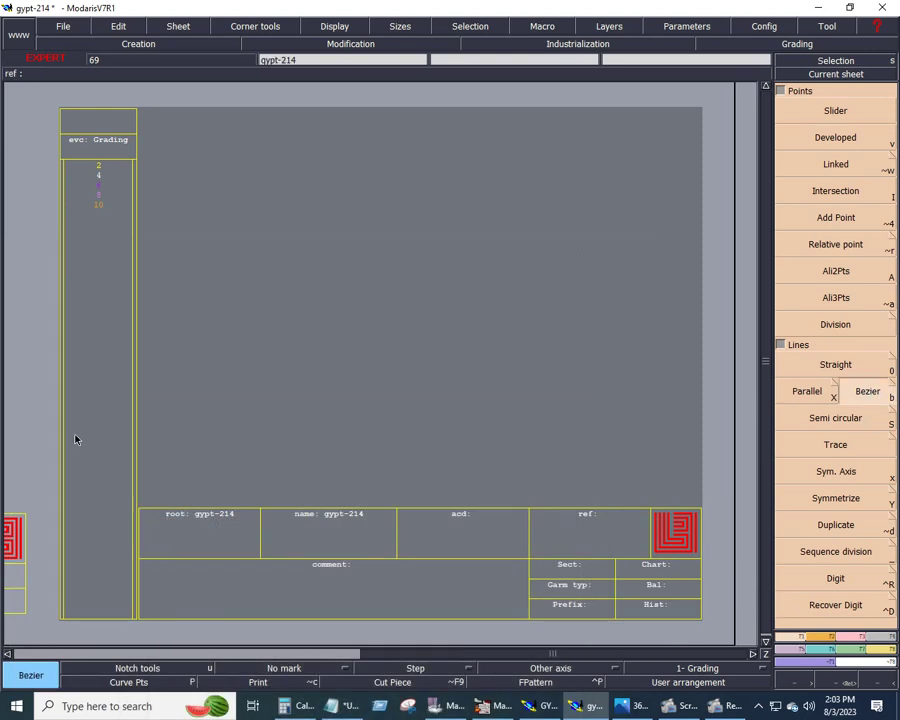
left_click(183, 457)
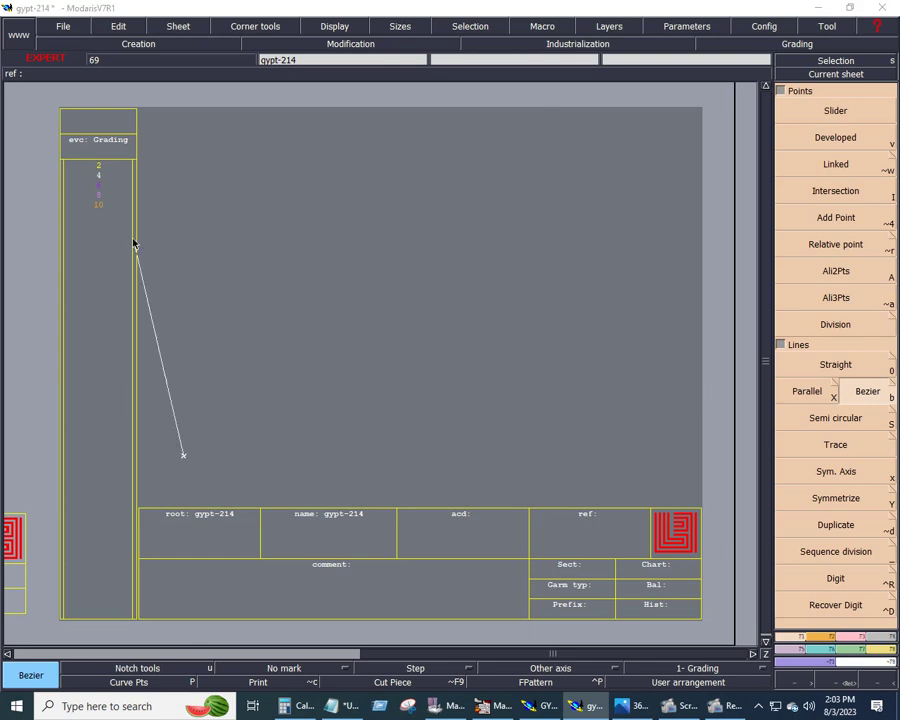
left_click(75, 82)
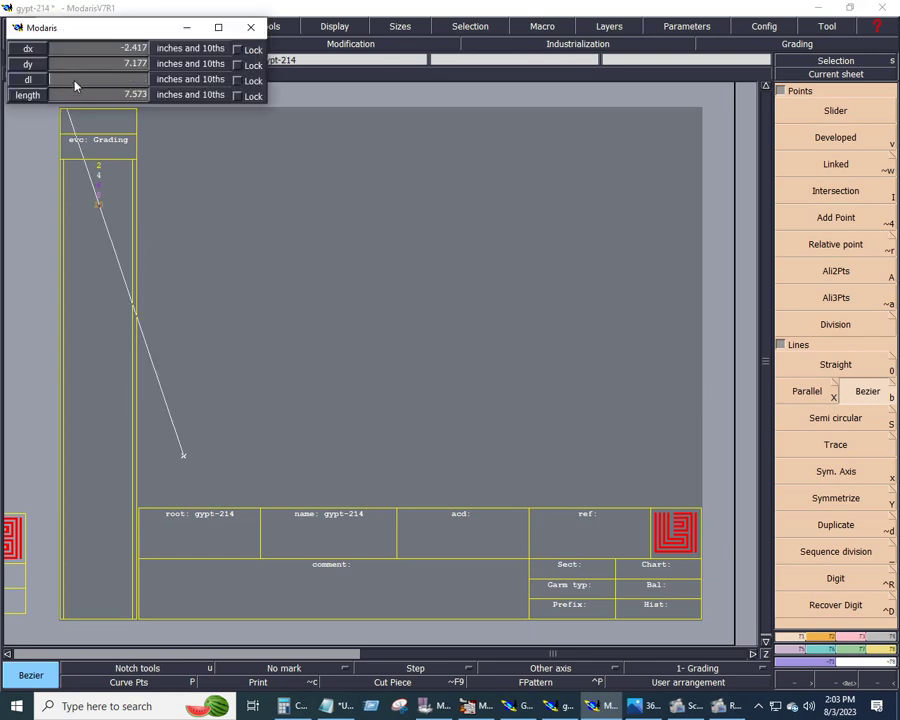
type("23")
key("Return")
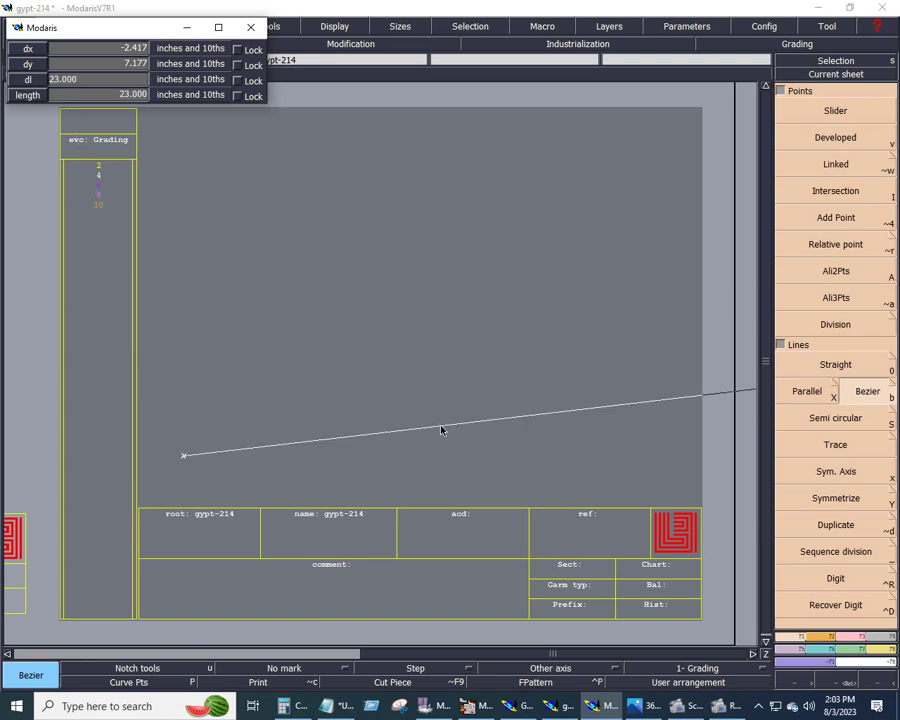
left_click(475, 457)
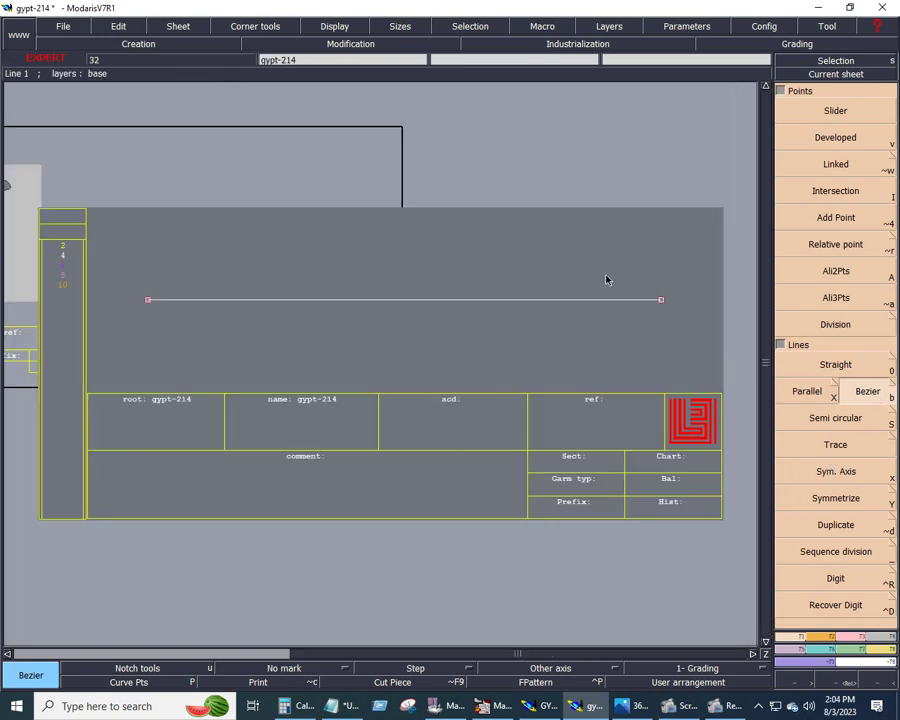
Draw a 2.375-long vertical line rising from the base line's right end.
left_click(661, 300)
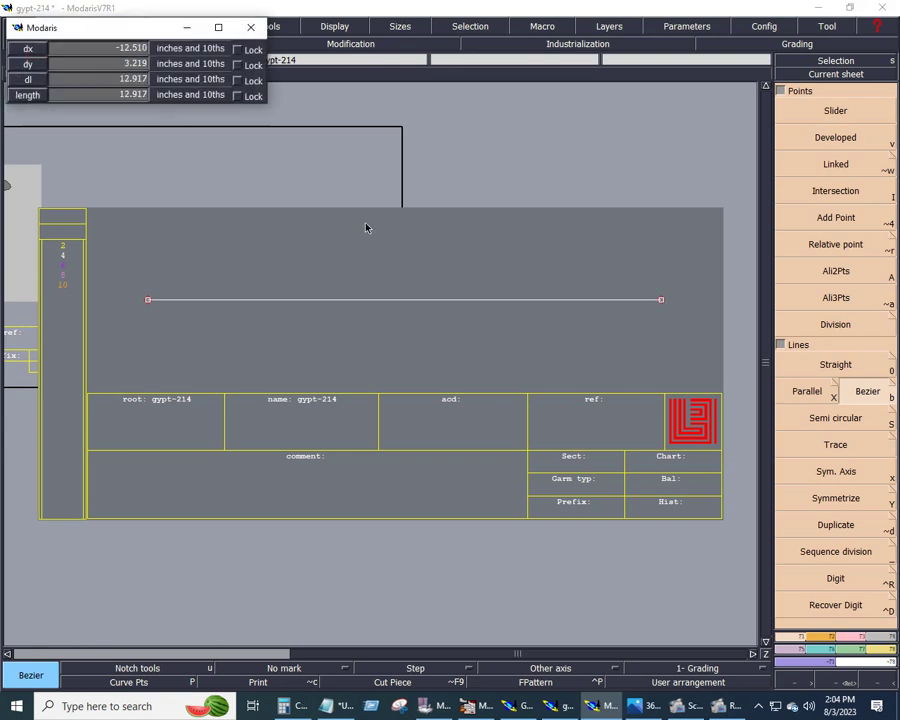
type("23.000")
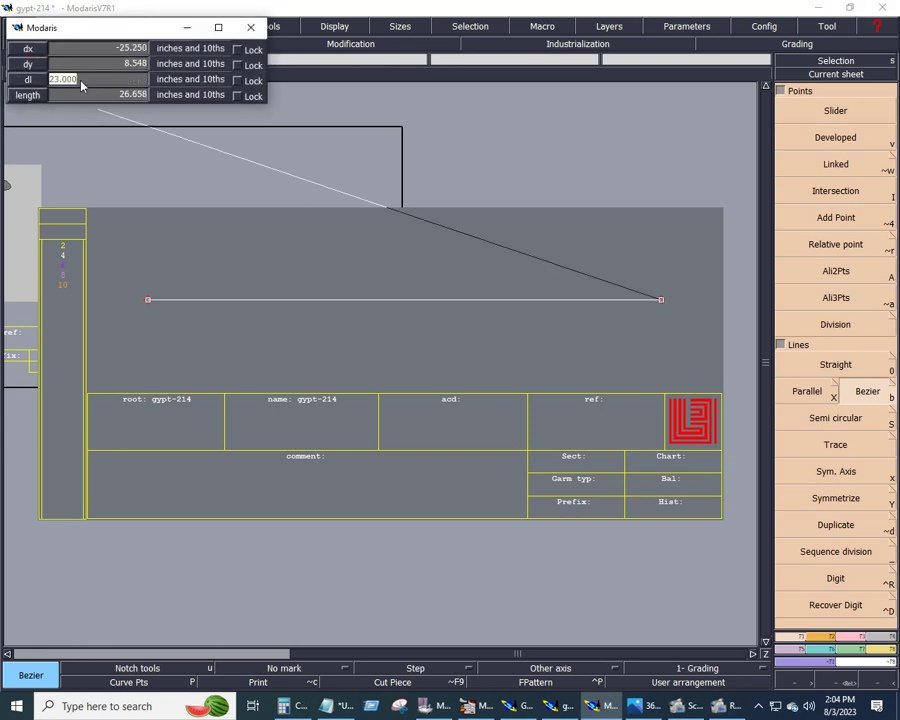
type("2.375")
key("Return")
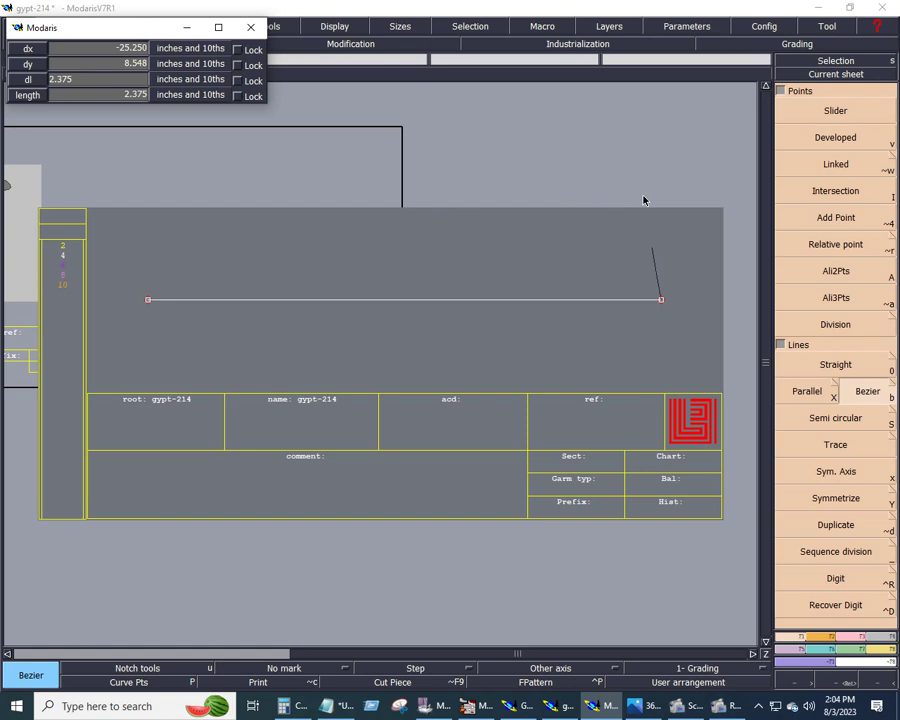
left_click(670, 202)
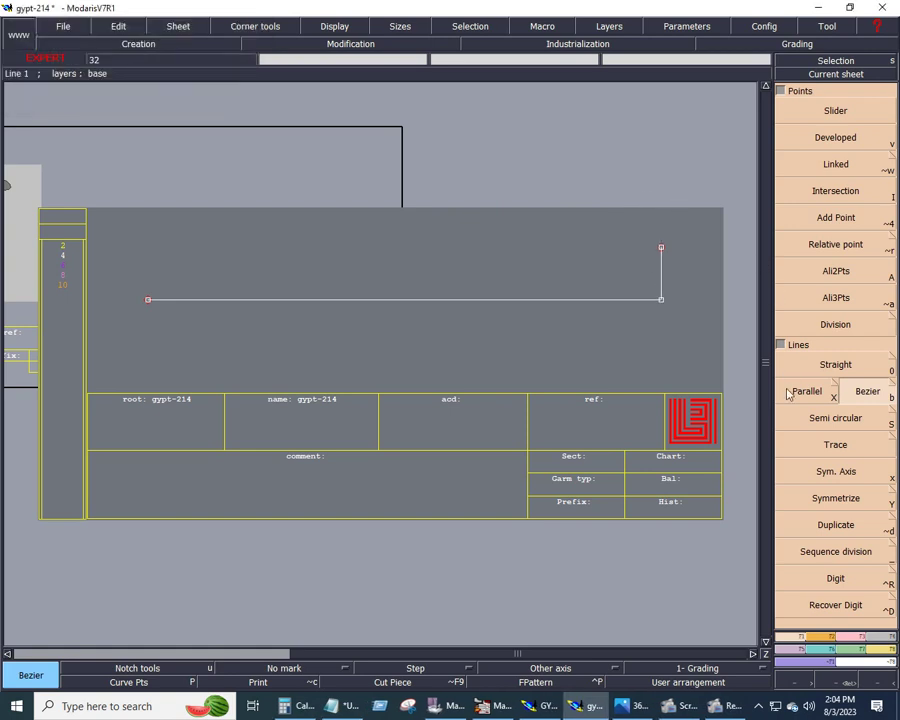
Place developed points on the base line at 0.750, 2.75 and 0.875 back from its right end.
left_click(833, 142)
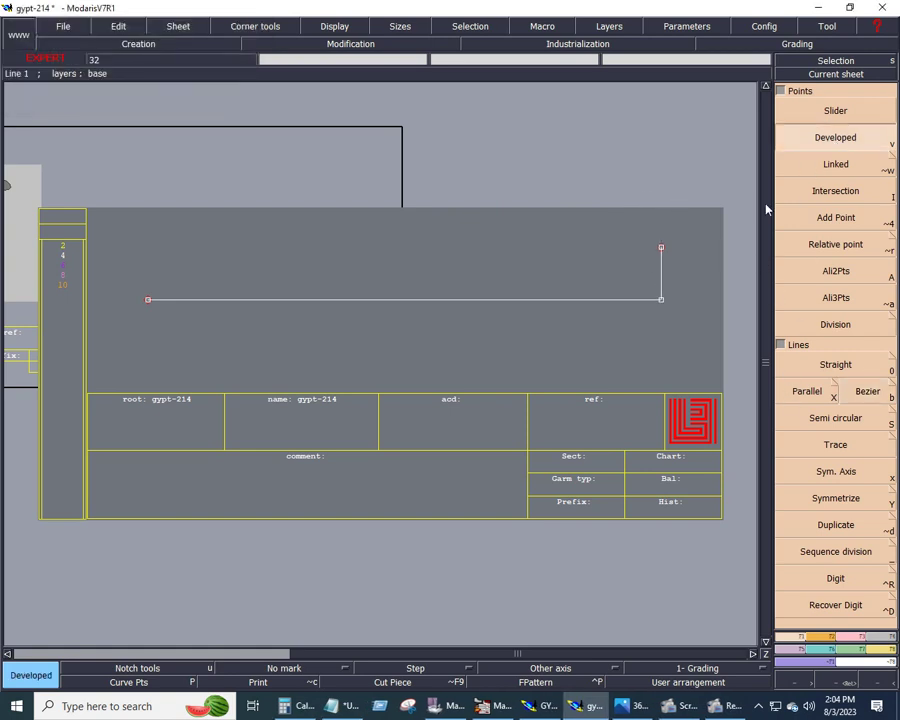
left_click(663, 300)
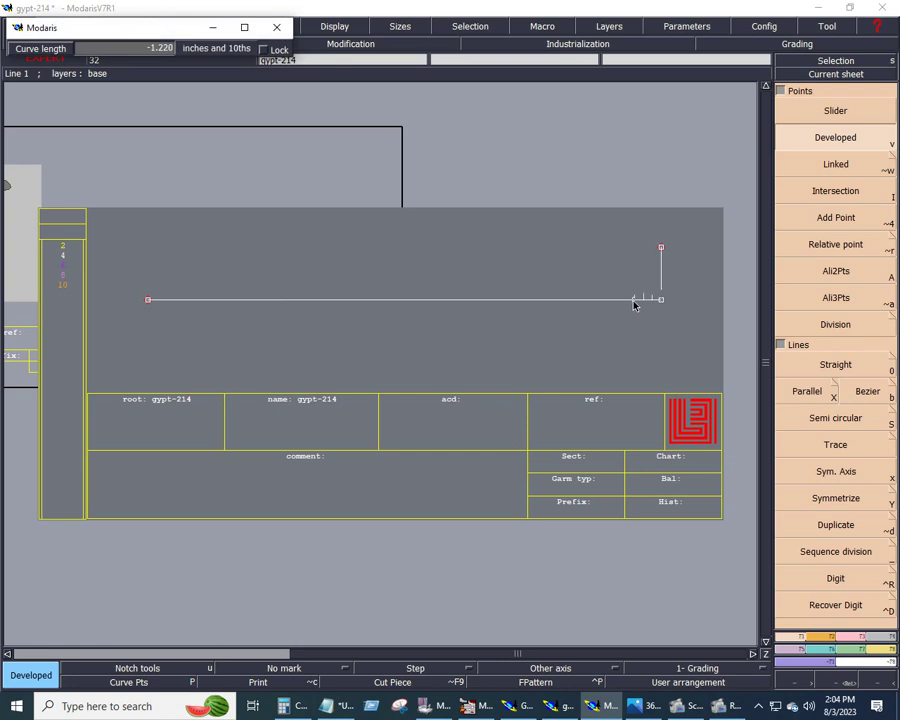
key("BackSpace")
type("0")
type(".750")
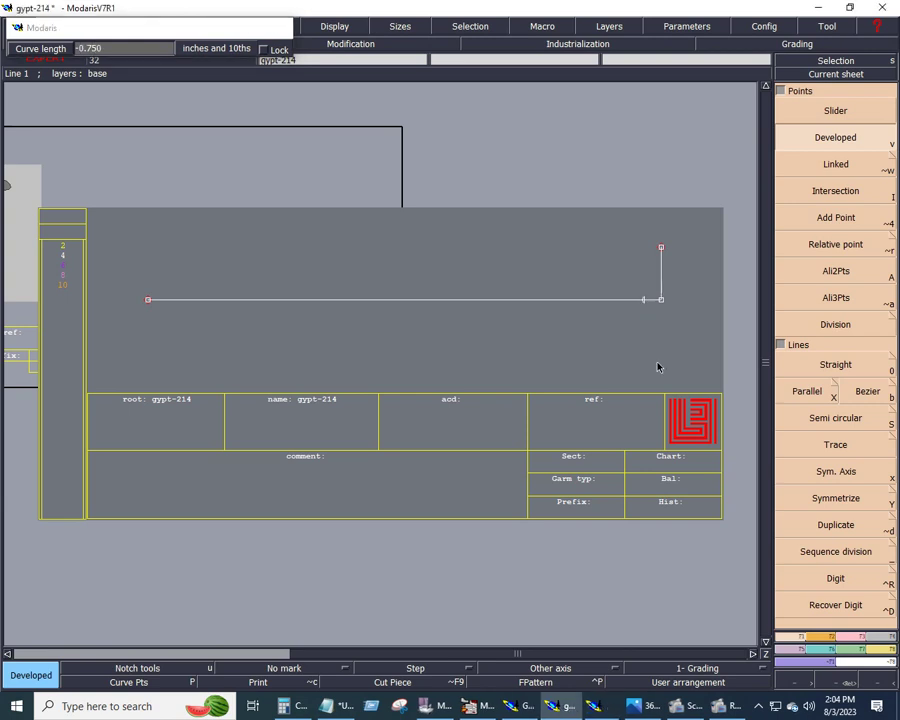
key("Return")
left_click(616, 304)
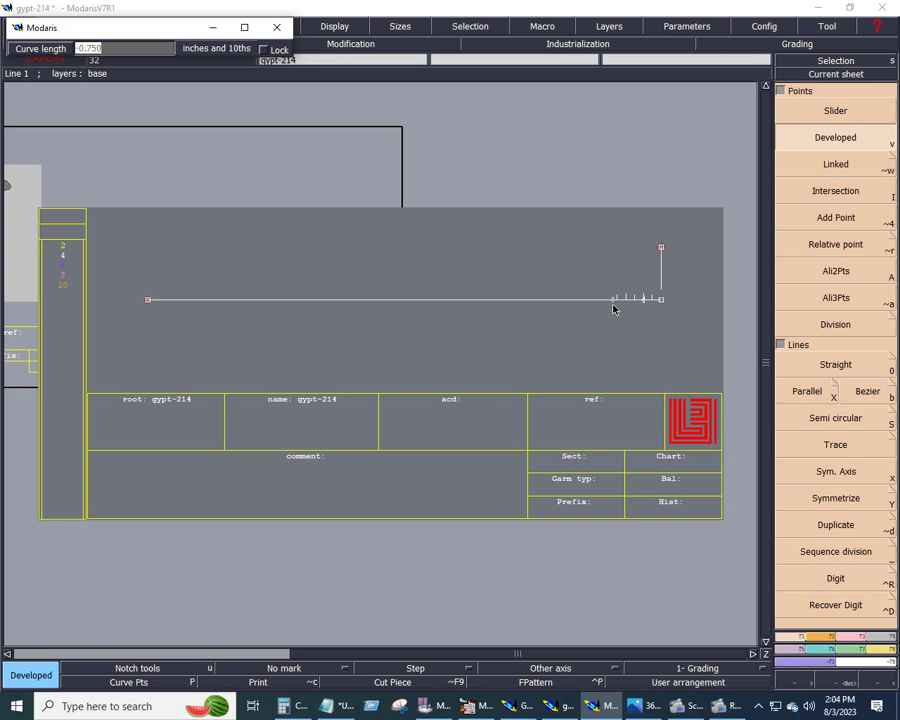
type("-2")
type(".75")
key("Return")
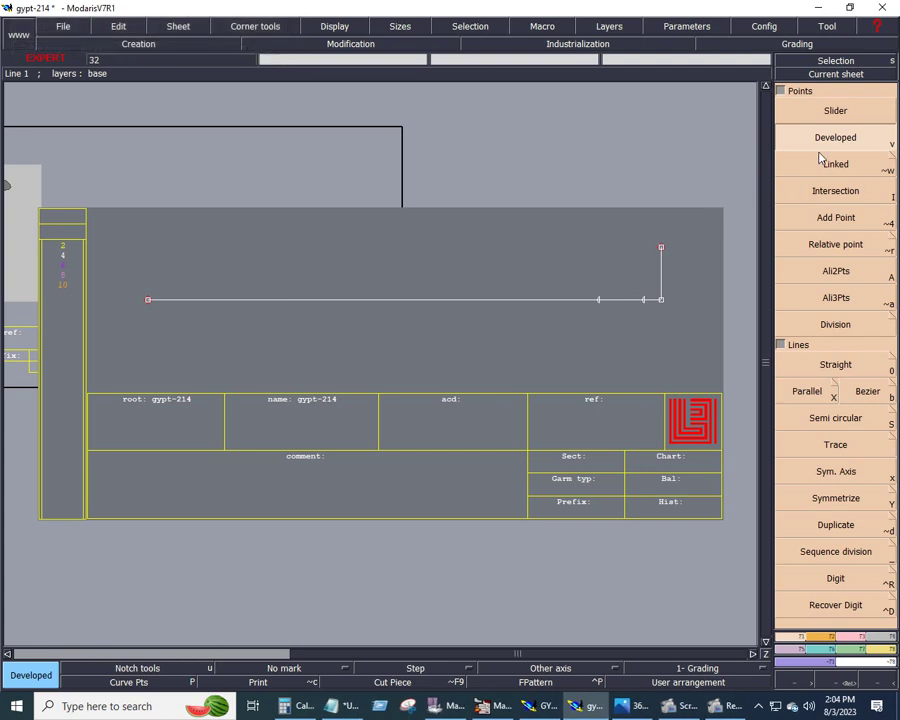
left_click(661, 304)
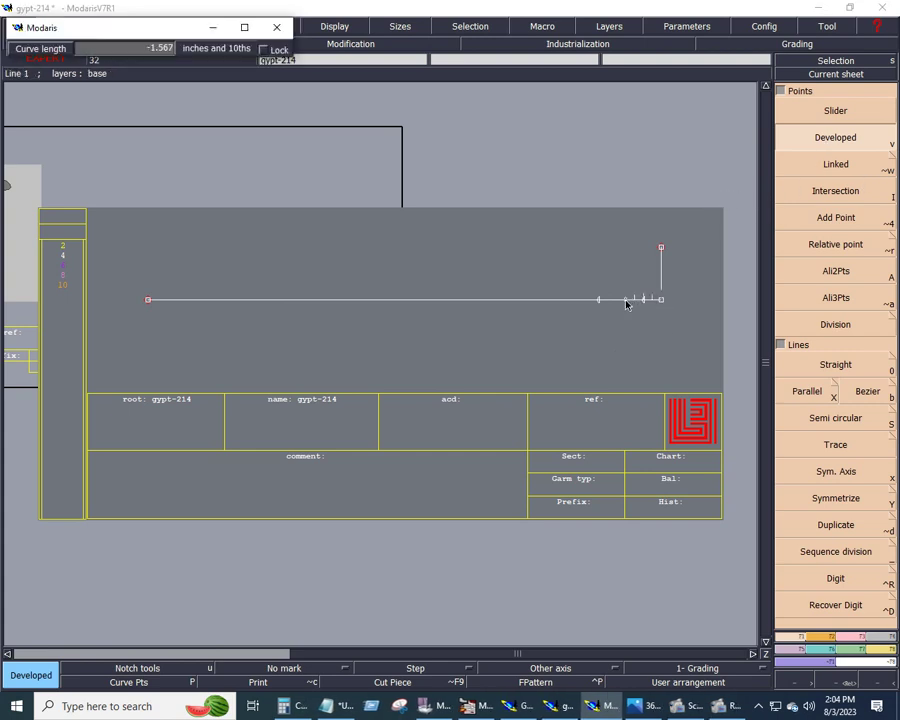
type("-2.750")
key("BackSpace")
key("BackSpace")
key("BackSpace")
type("0")
type(".875")
key("Return")
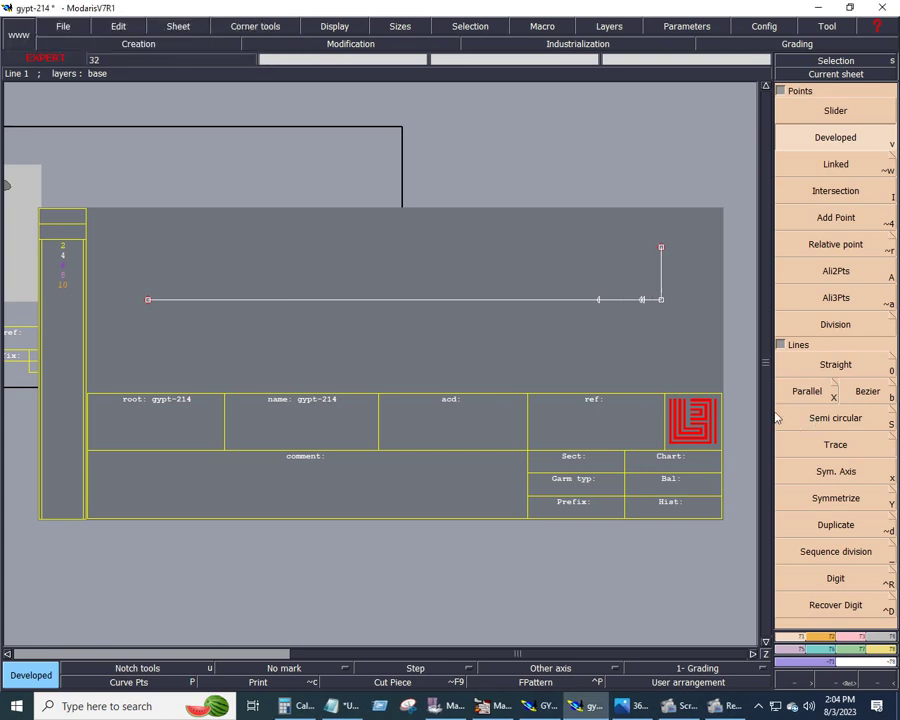
Zoom into the right corner and insert a point into the base line at the 0.875 mark.
key("z")
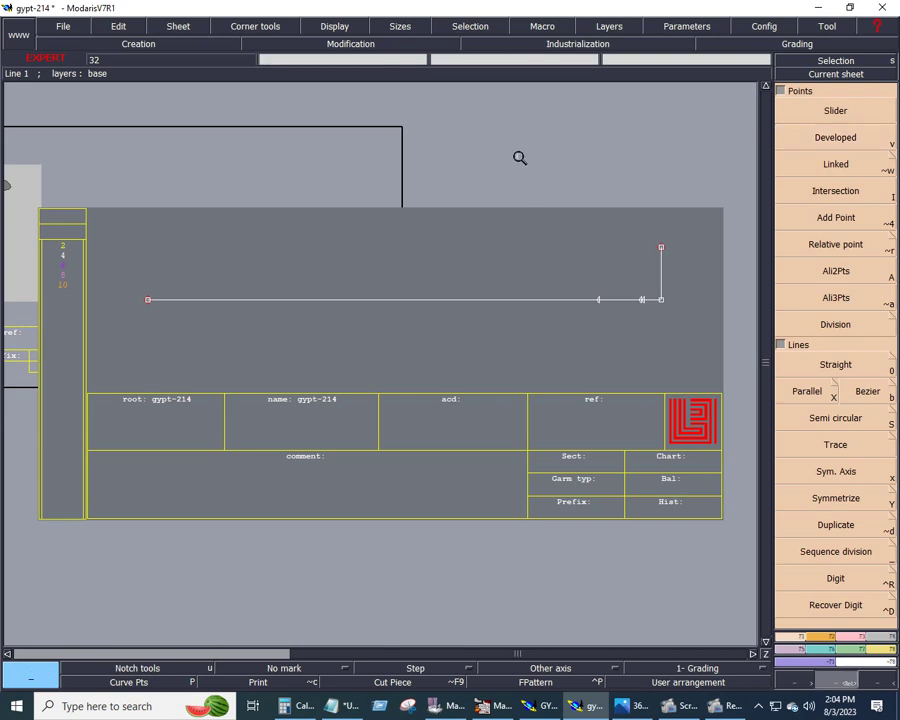
left_click_drag(518, 156, 688, 333)
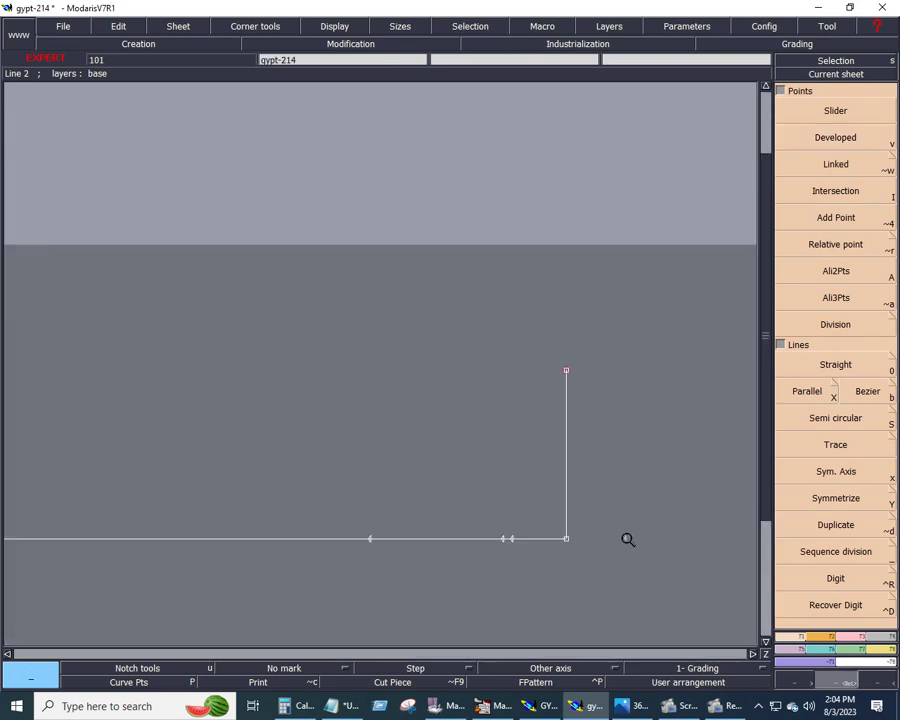
left_click(848, 641)
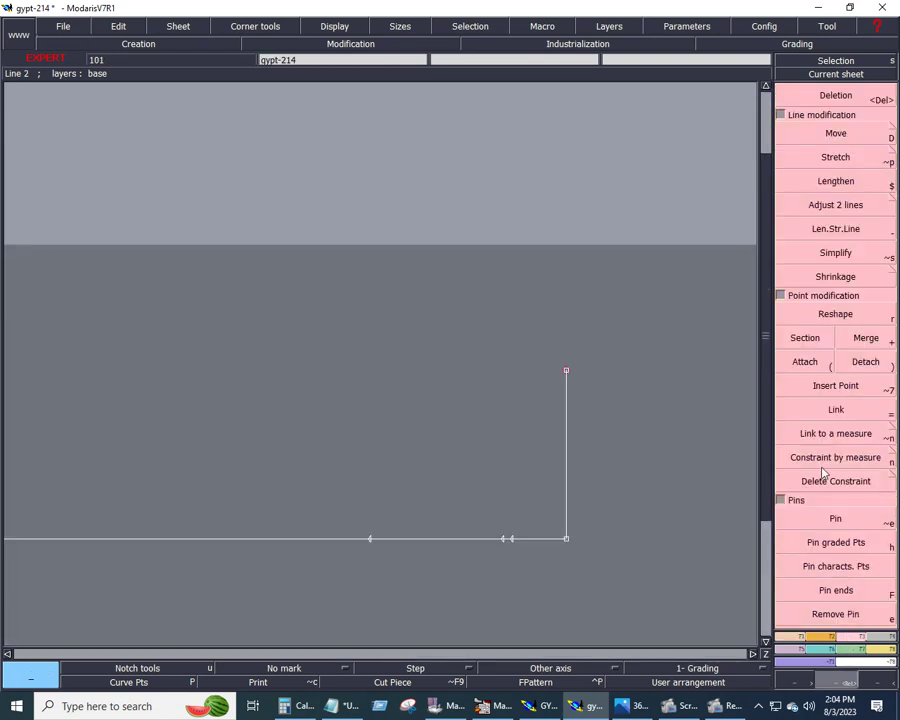
left_click(830, 390)
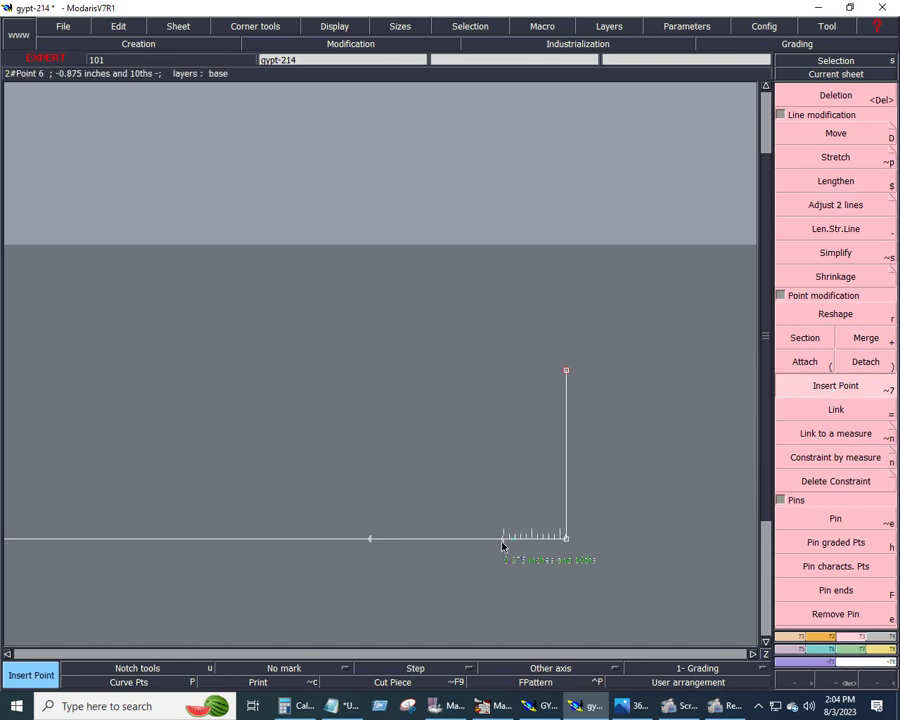
left_click(369, 539)
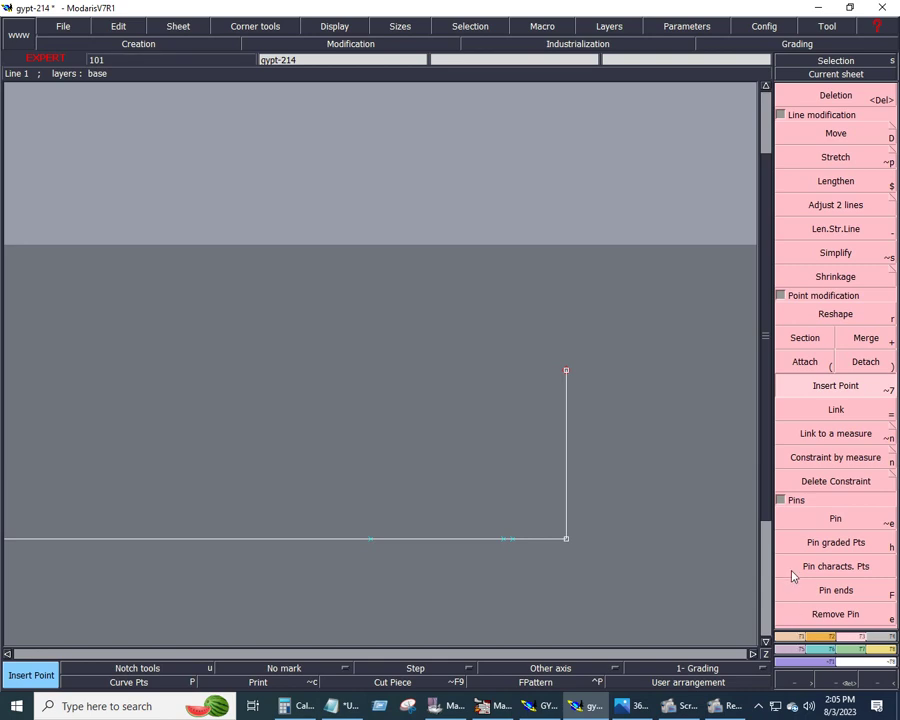
left_click(793, 637)
left_click(866, 391)
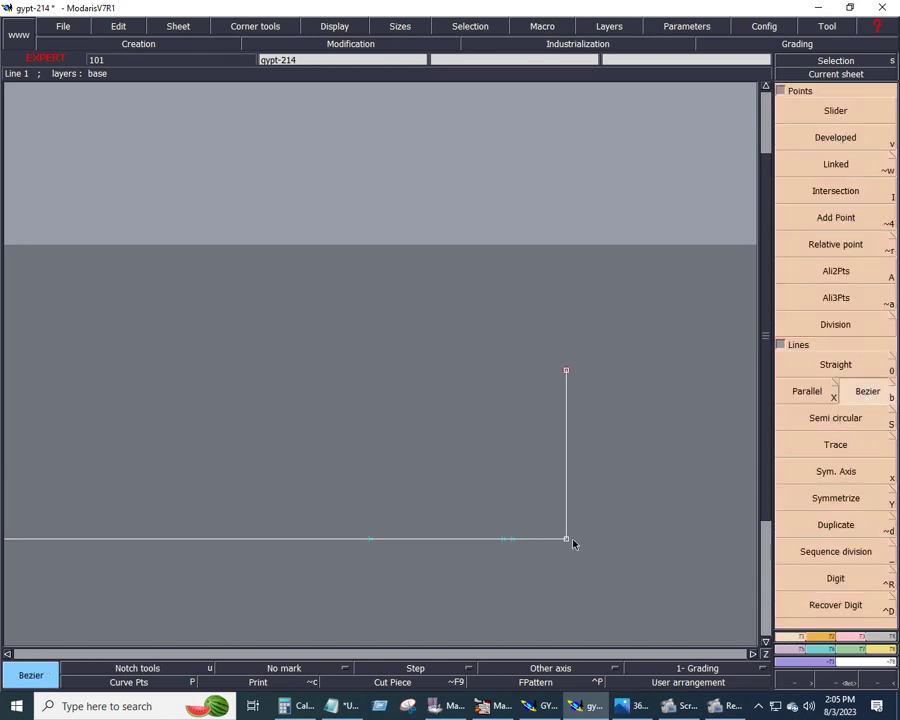
Raise a 5.250 vertical line from the inserted point and join its top to the short rise's top.
left_click(503, 539)
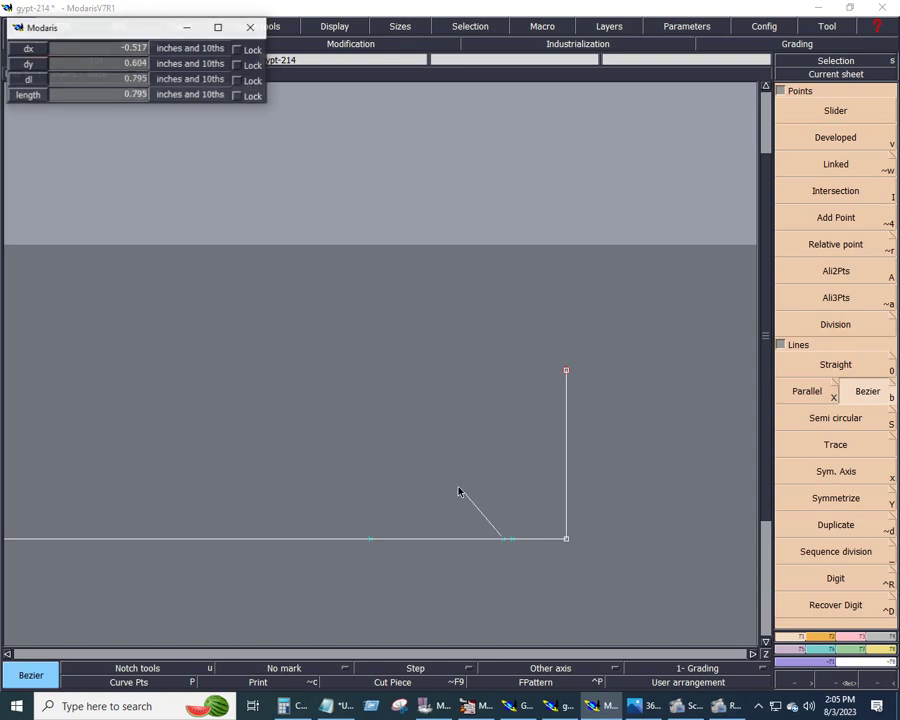
left_click(84, 80)
type("2.375")
type("5")
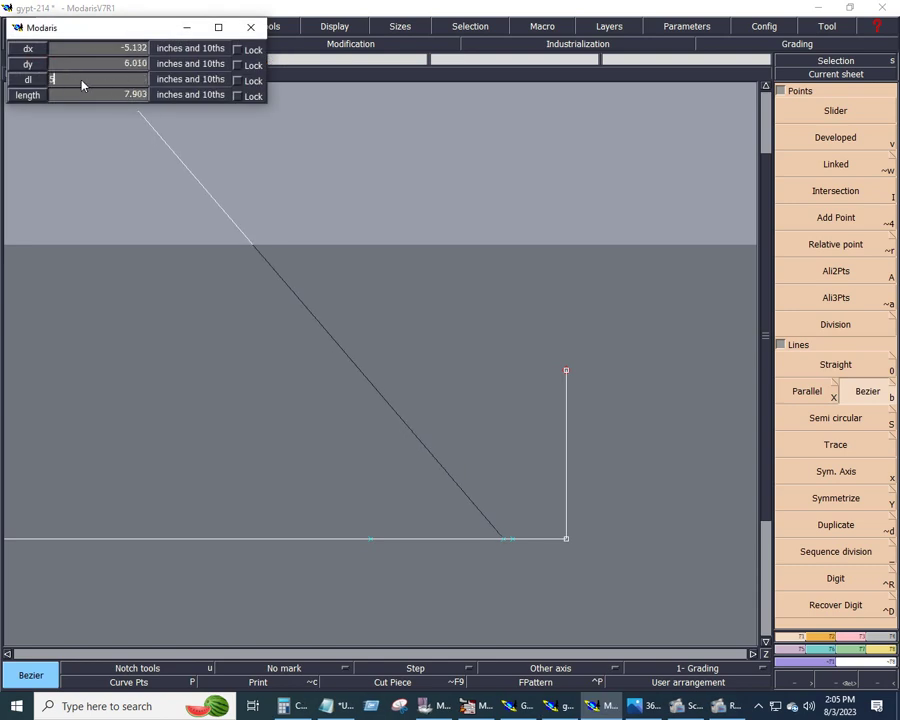
type("0")
key("Return")
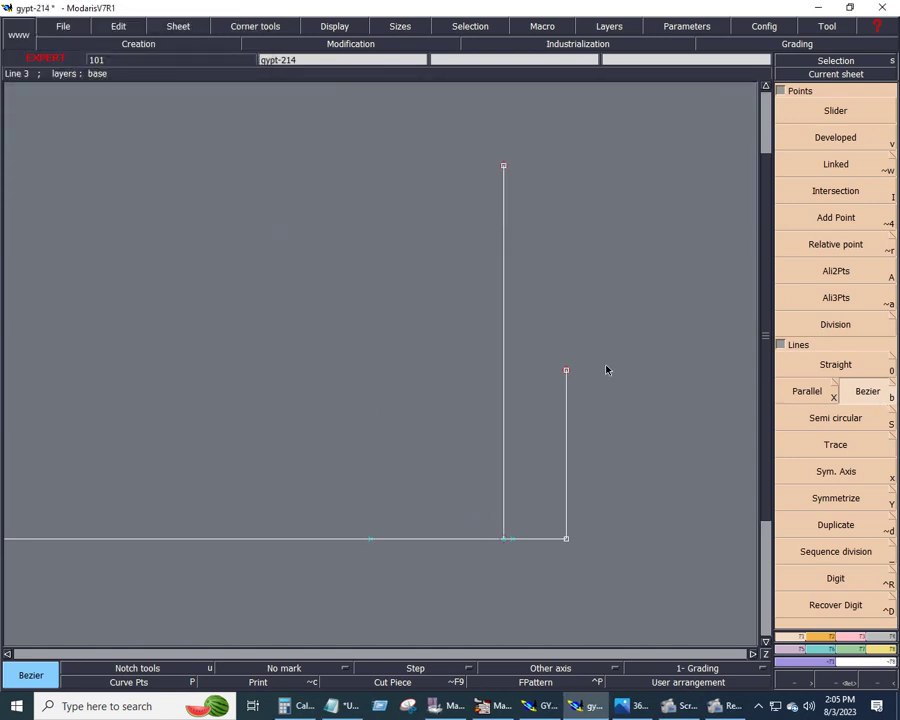
left_click(566, 370)
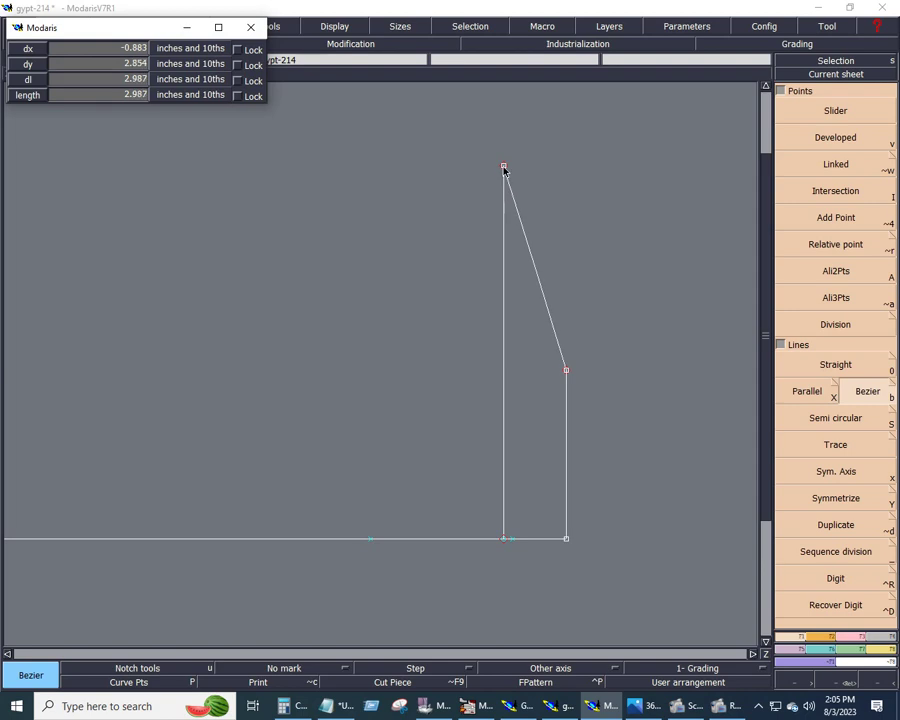
left_click(503, 166)
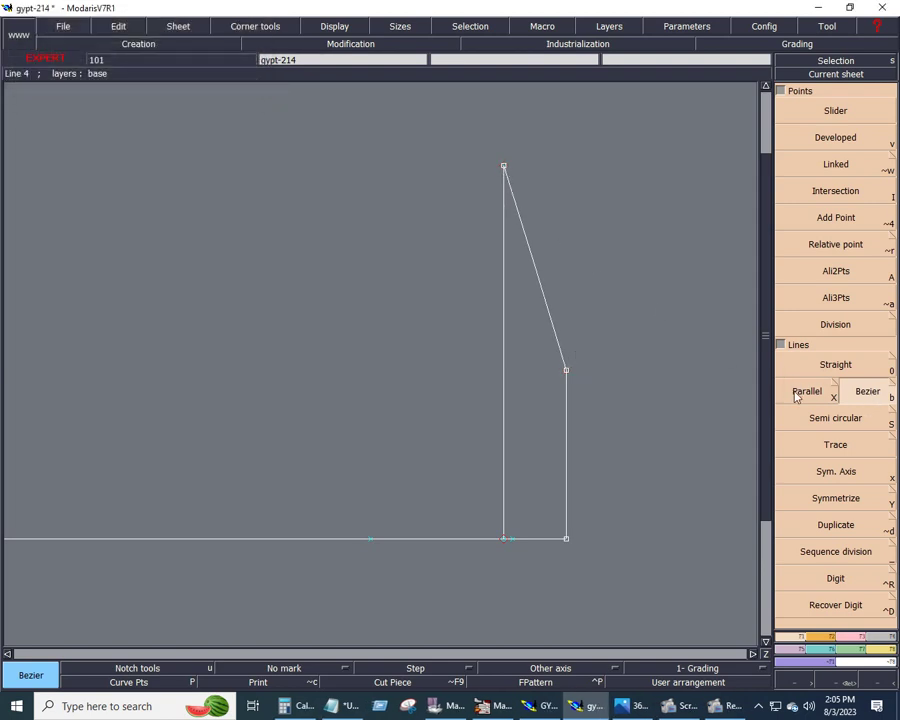
Offset the diagonal line 0.375 to each side with two parallel lines.
left_click(805, 392)
left_click(541, 293)
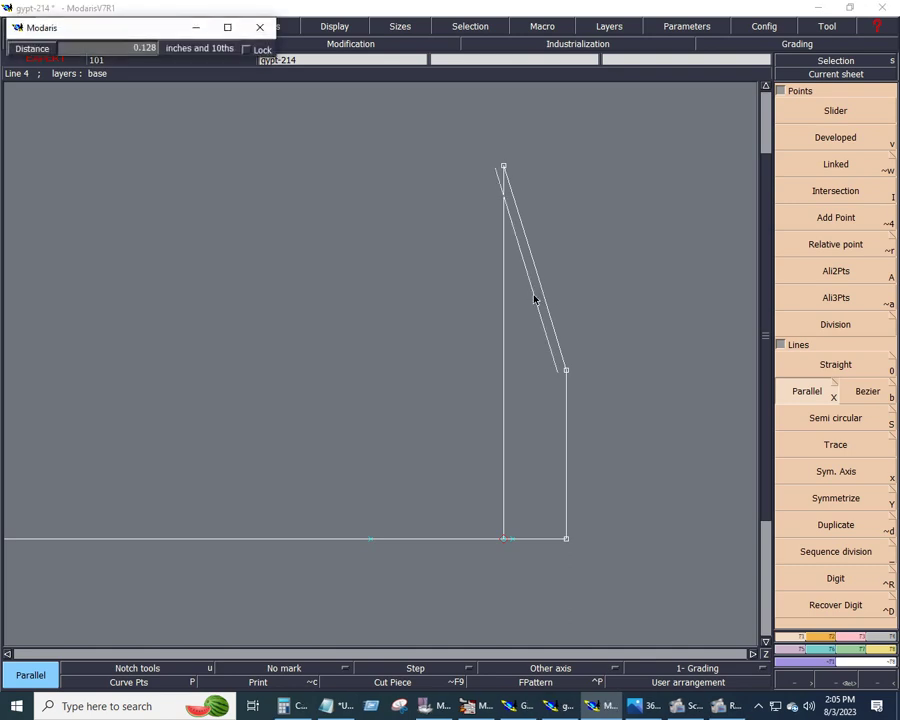
key("BackSpace")
type(".375")
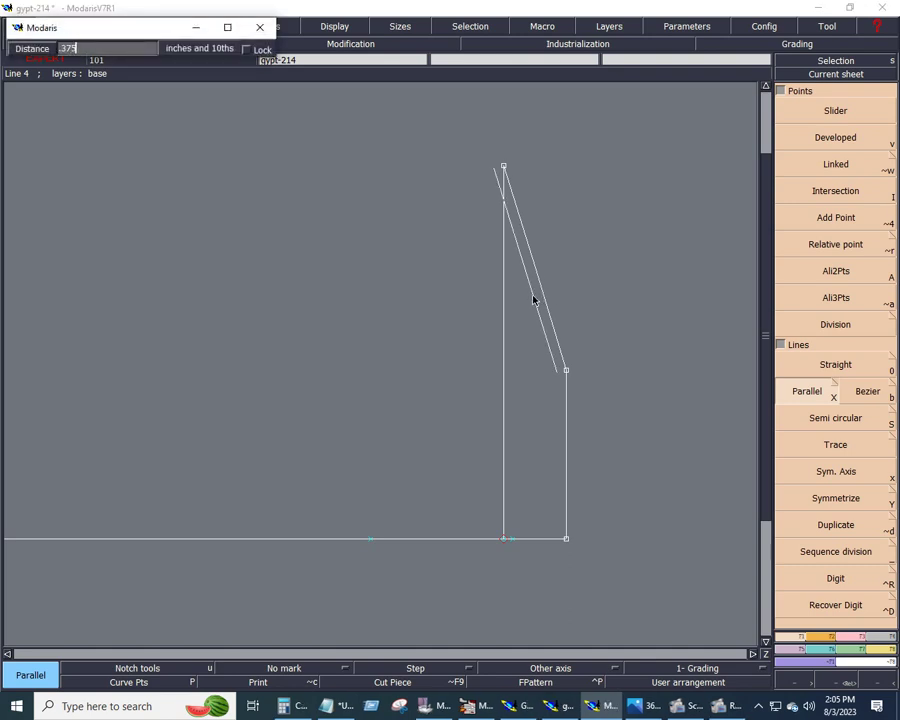
key("Return")
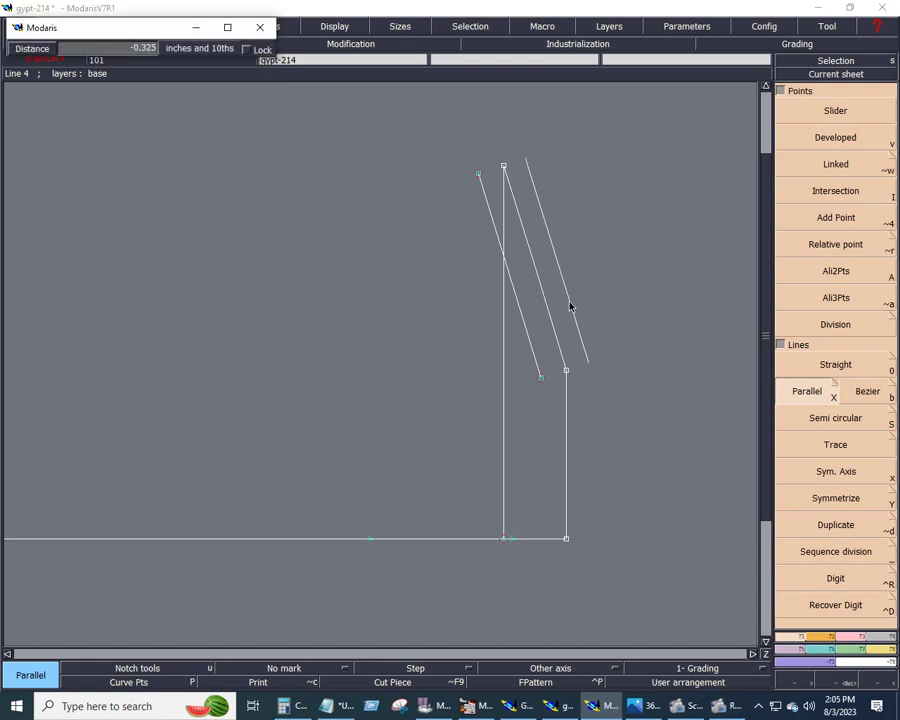
type("0.375")
type("-")
key("Return")
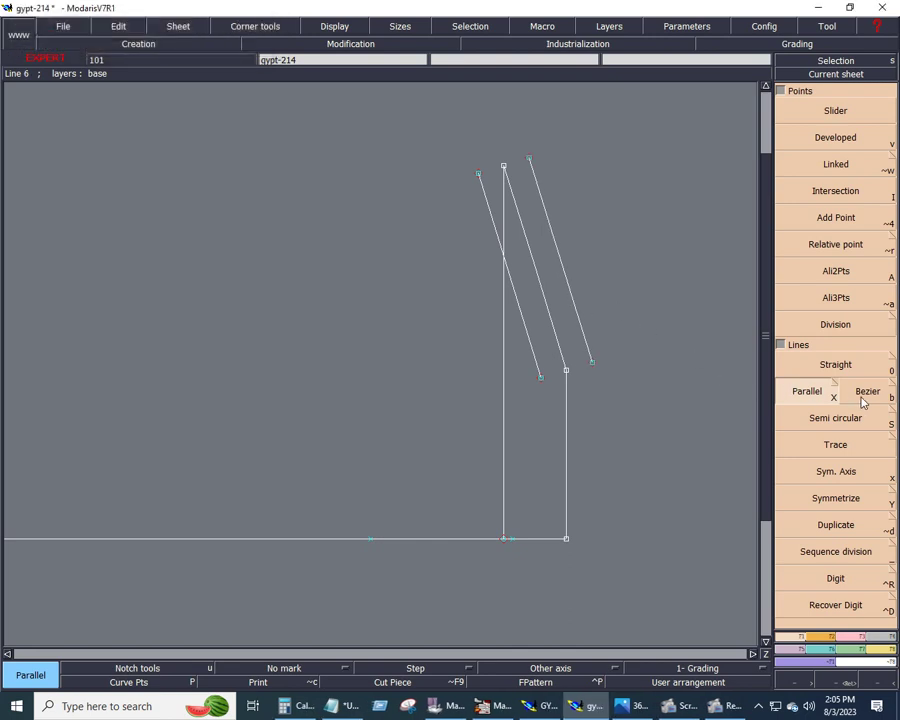
Draw Bezier lines from the base point via the diagonal's lower end to the right parallel, and from the left parallel to the base line.
left_click(865, 395)
left_click(511, 541)
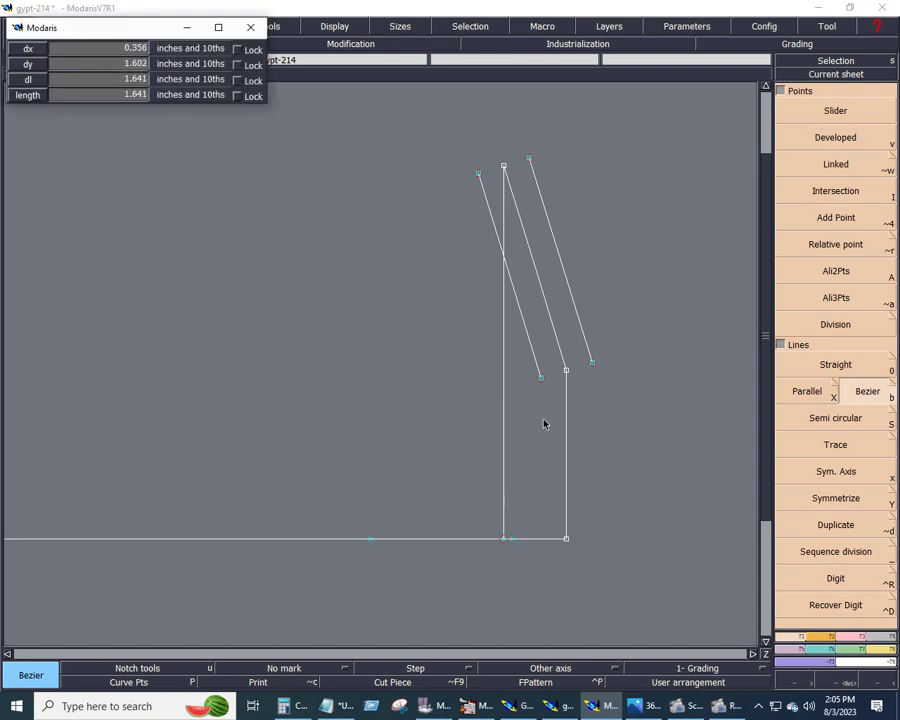
left_click(566, 370)
left_click(591, 364)
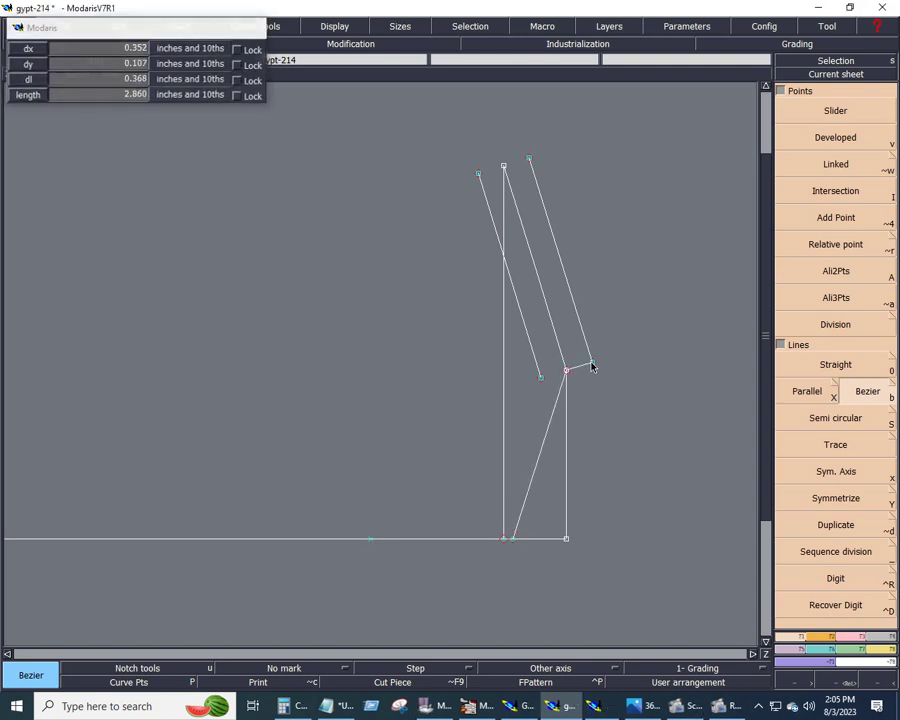
left_click(370, 538)
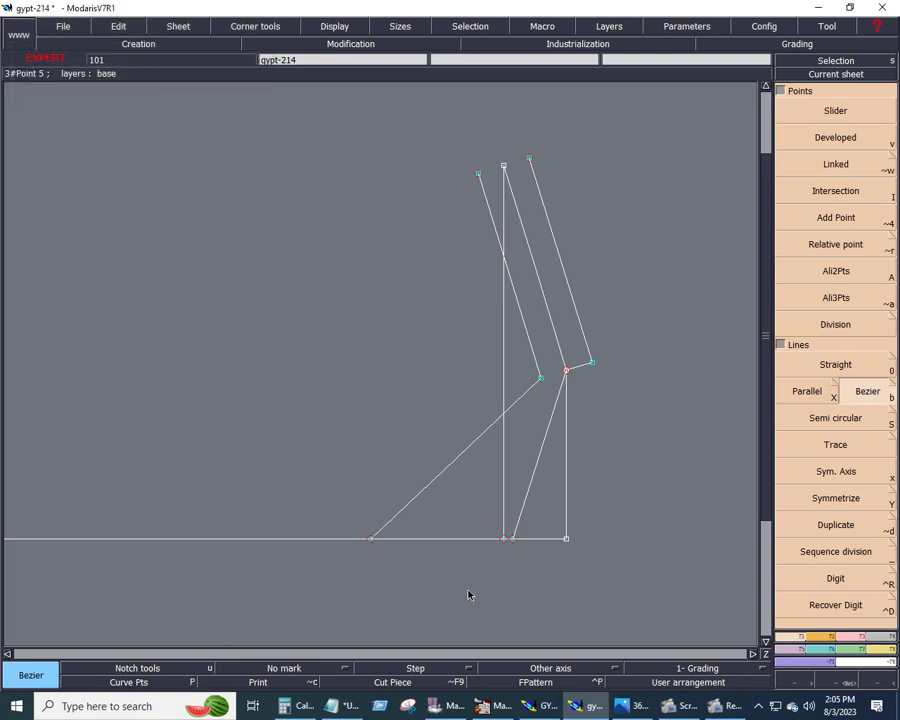
Offset a parallel line 6.625 above the base line and view the full sheet.
left_click(803, 394)
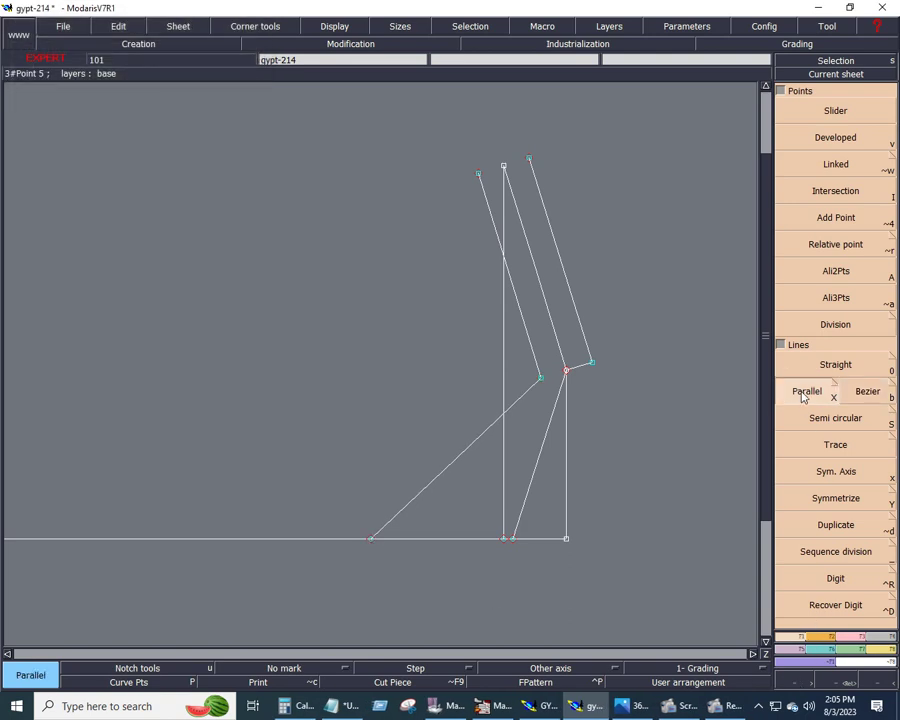
left_click(301, 540)
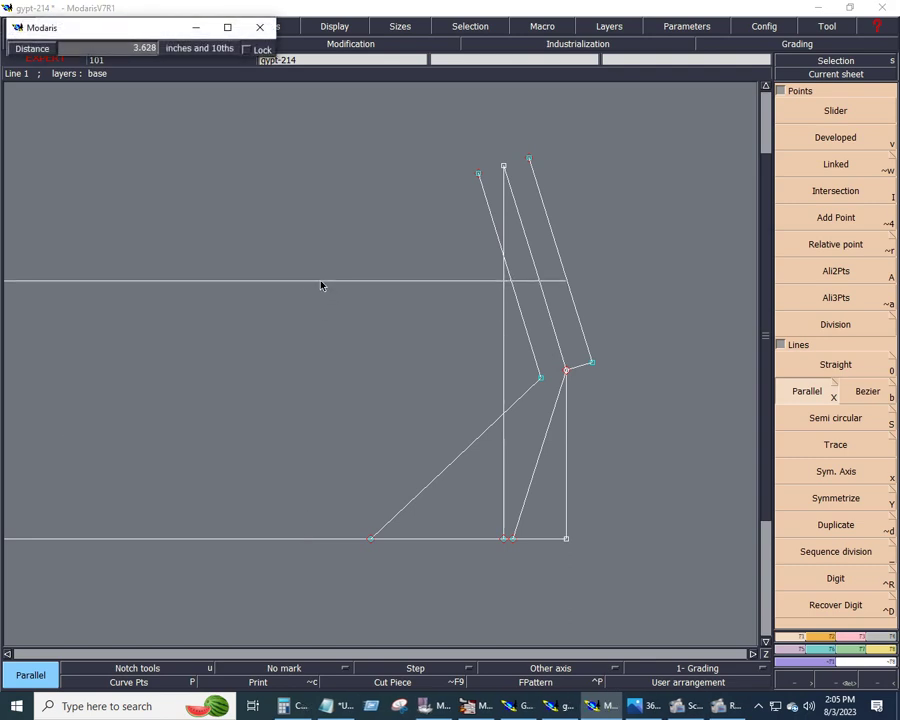
type("-0.375")
type("6")
type(".6")
type("25")
key("Return")
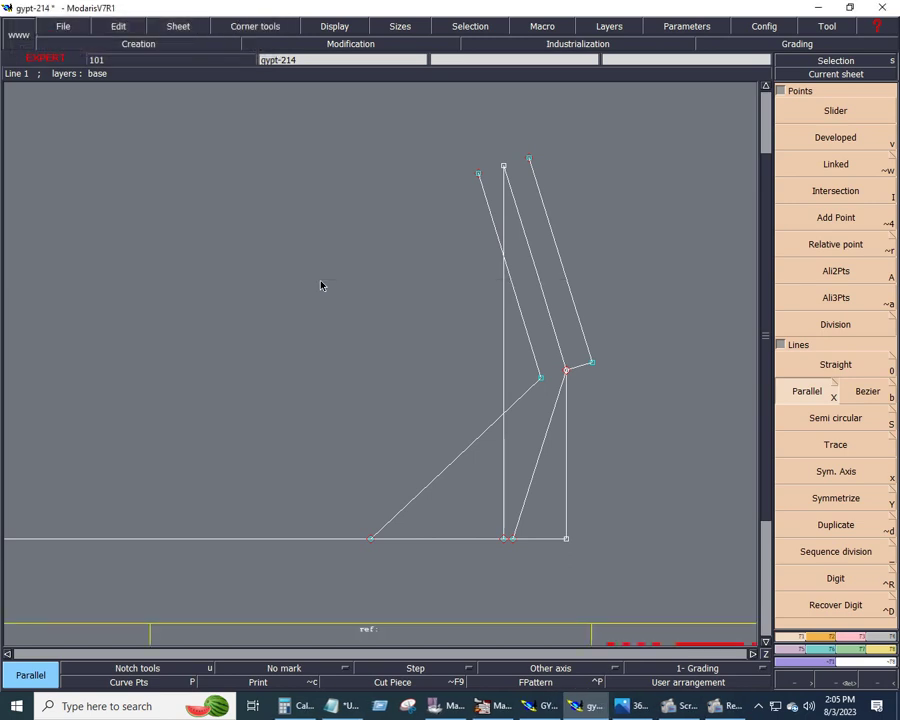
middle_click(321, 285)
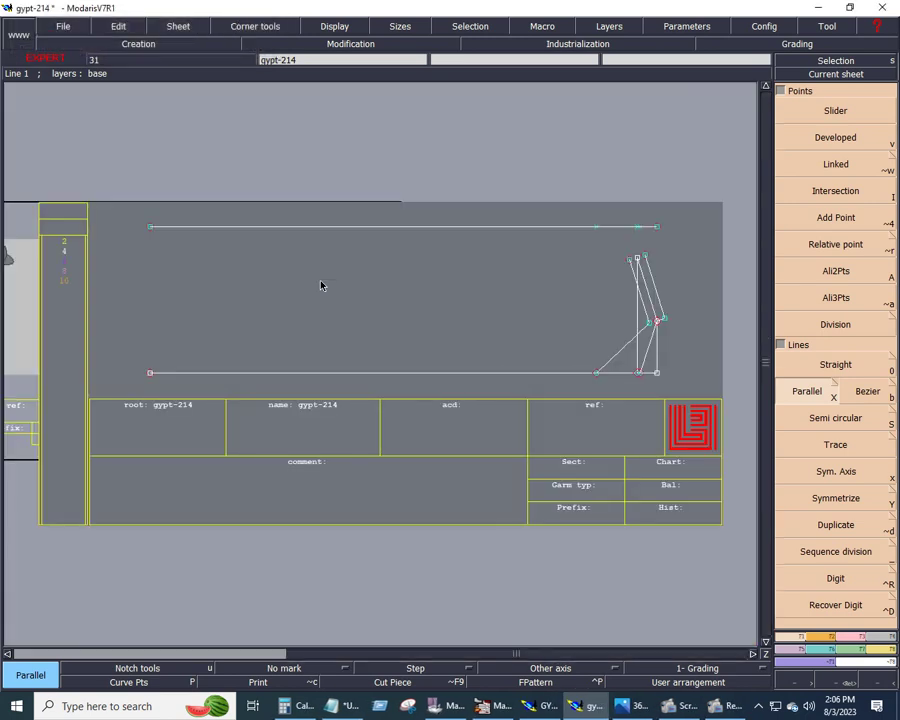
Draw a 5.5 Bezier line from the vertical edge's top to the upper horizontal line.
left_click(868, 393)
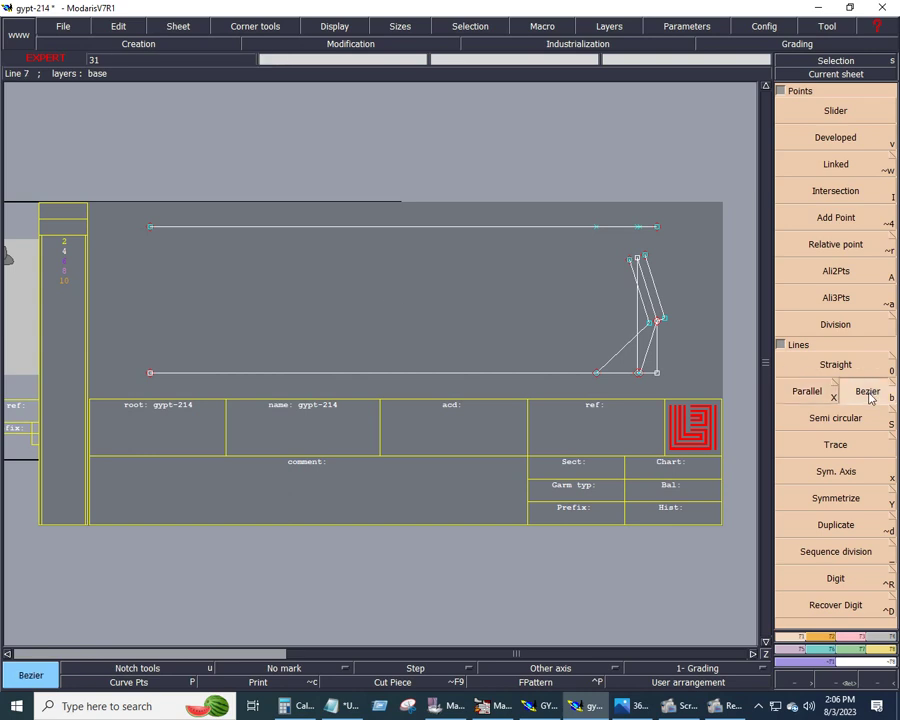
left_click(638, 260)
type("5.250")
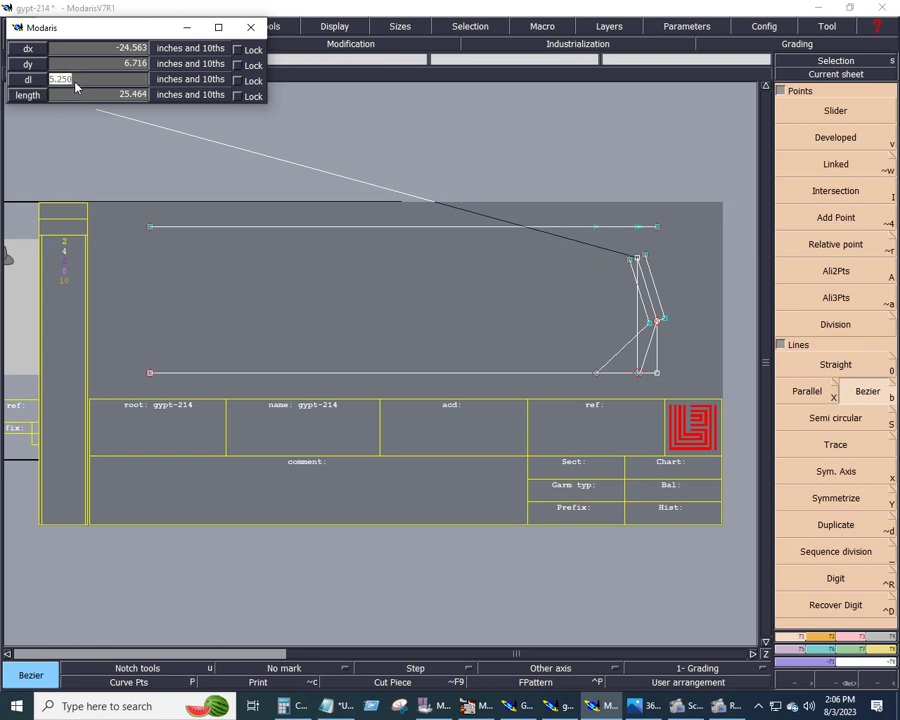
type("5")
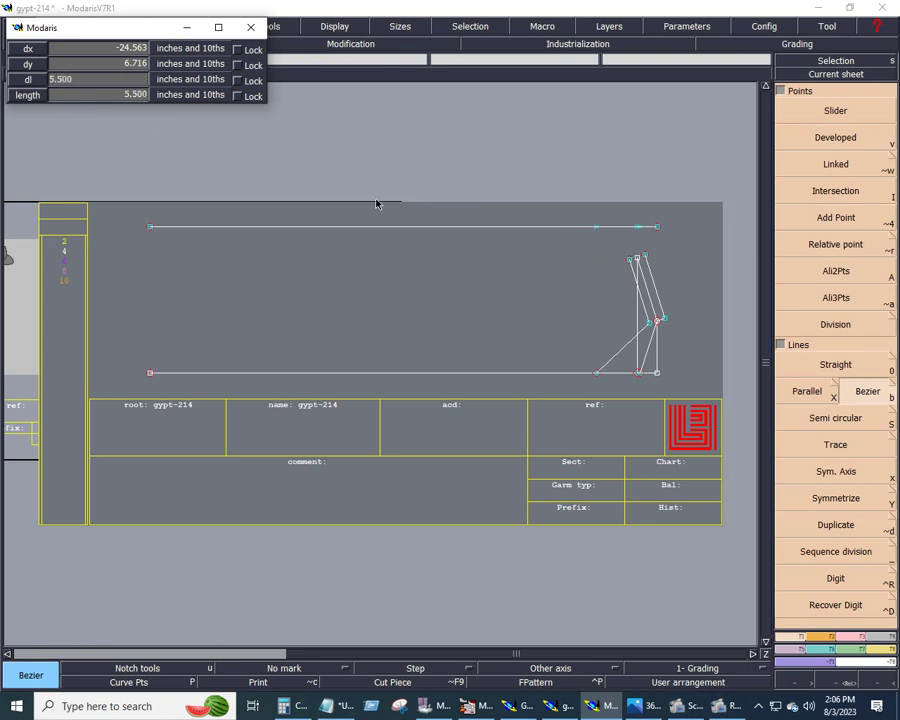
left_click(520, 230)
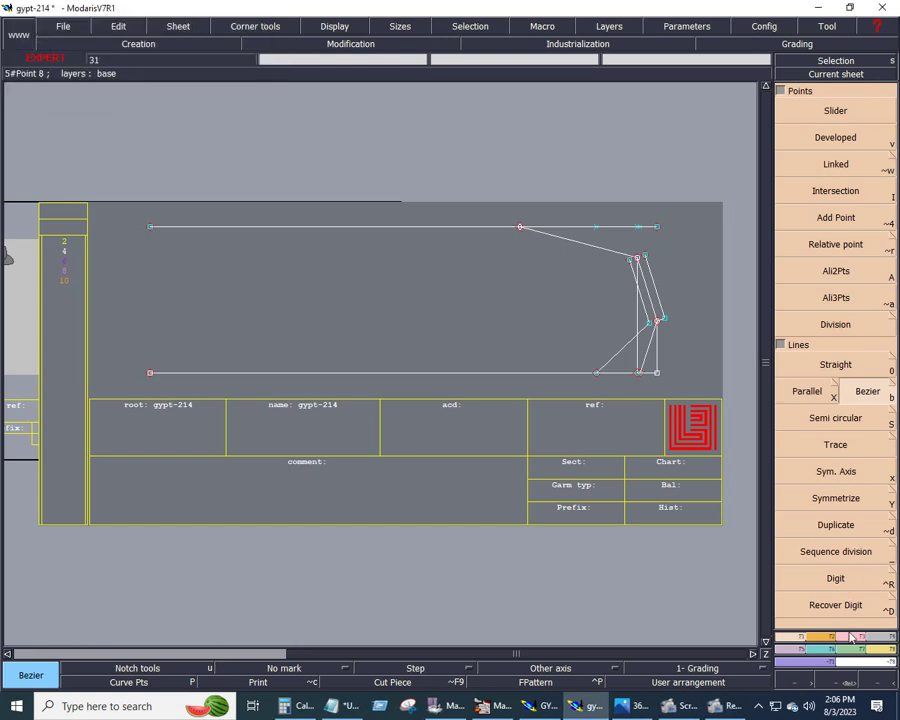
key("F2")
left_click(845, 390)
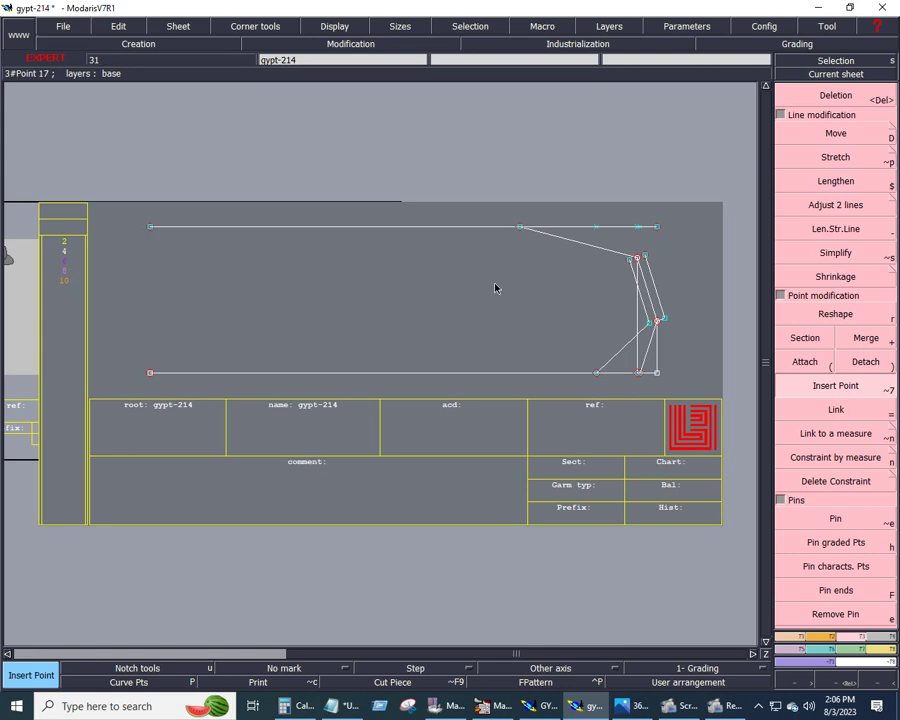
Delete the tall left vertical edge and the short right vertical line.
key("Escape")
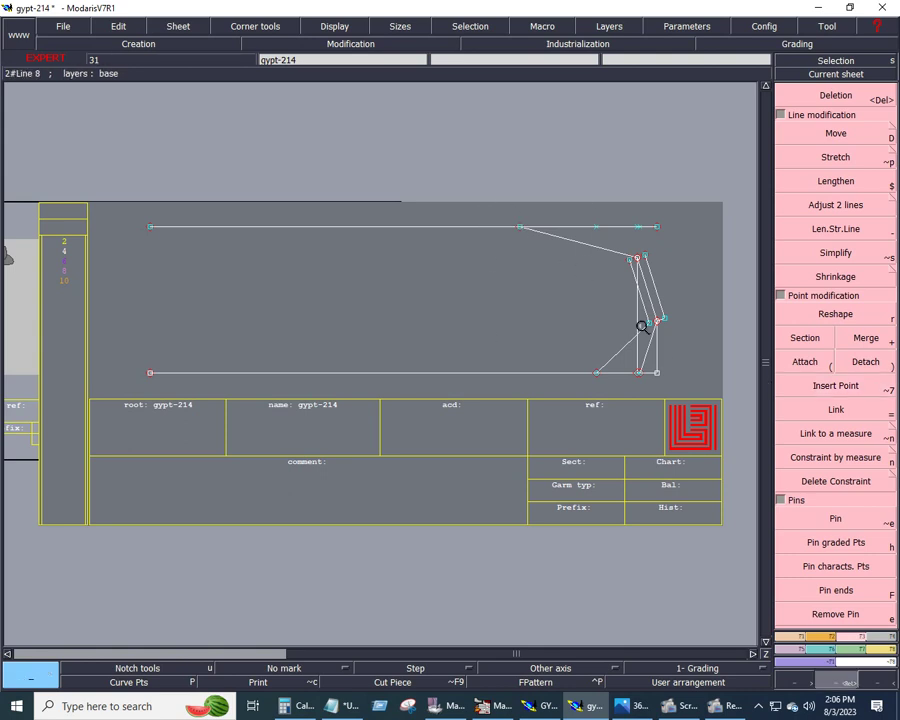
scroll(689, 394, "up", 3)
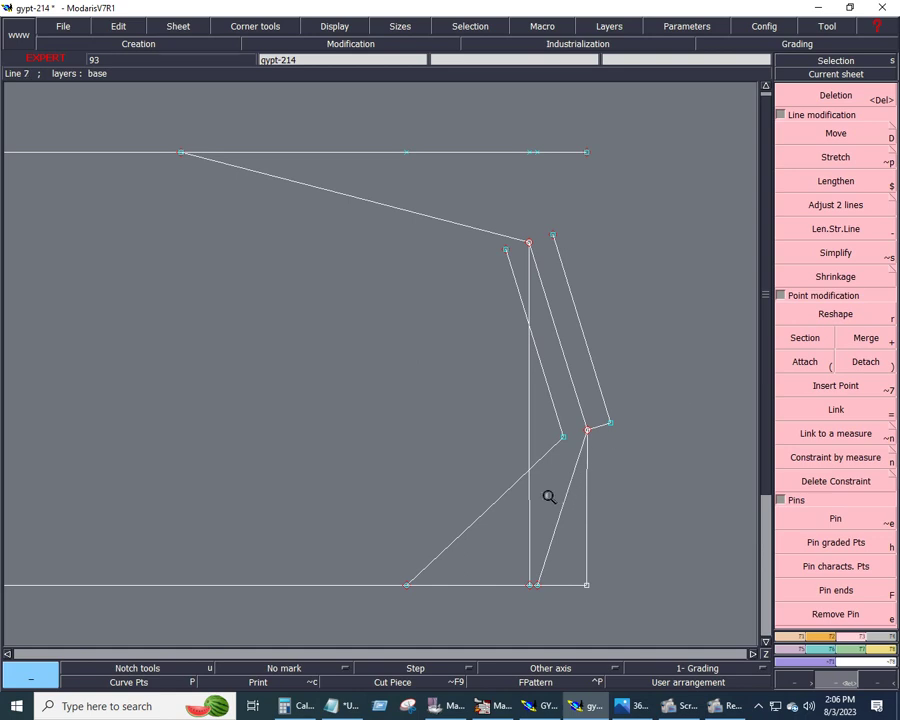
key("Delete")
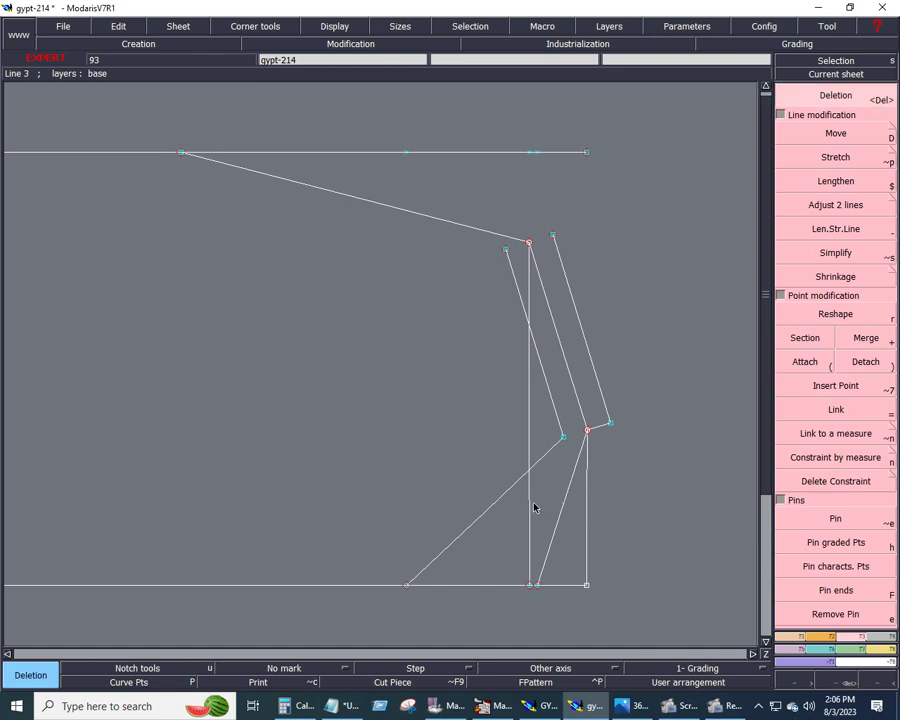
left_click(530, 505)
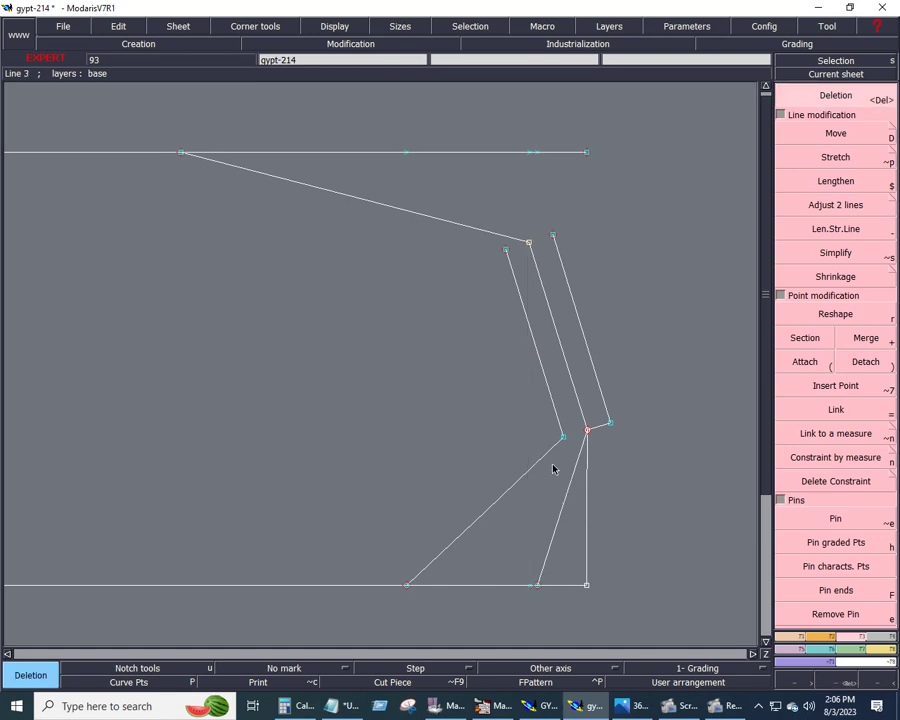
left_click(587, 490)
Link both parallel lines' tops to the upper-line point with Bezier lines and delete the middle slanted line.
left_click(788, 637)
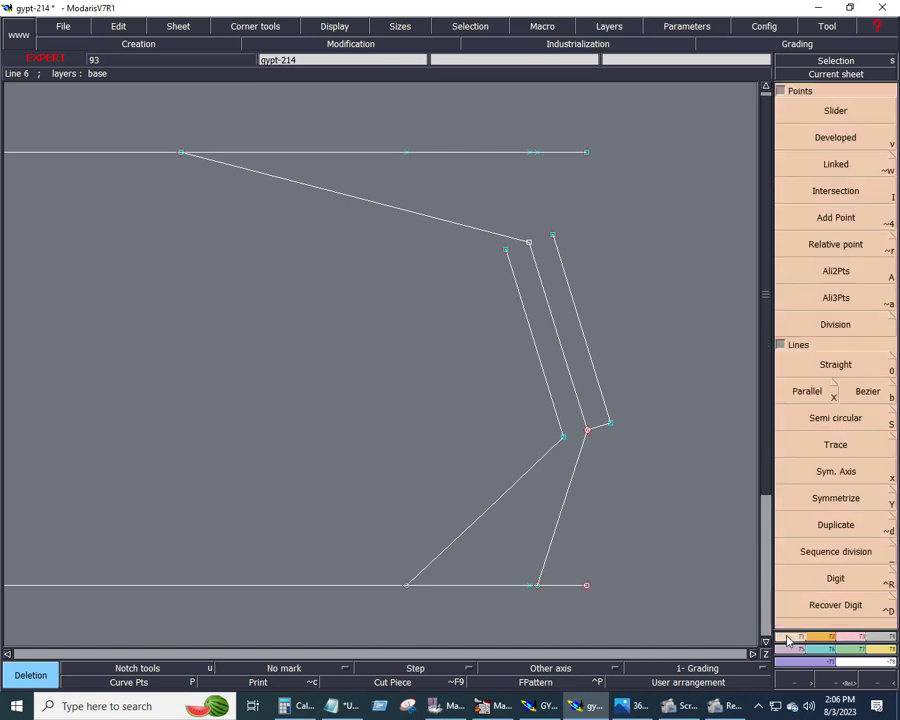
left_click(869, 393)
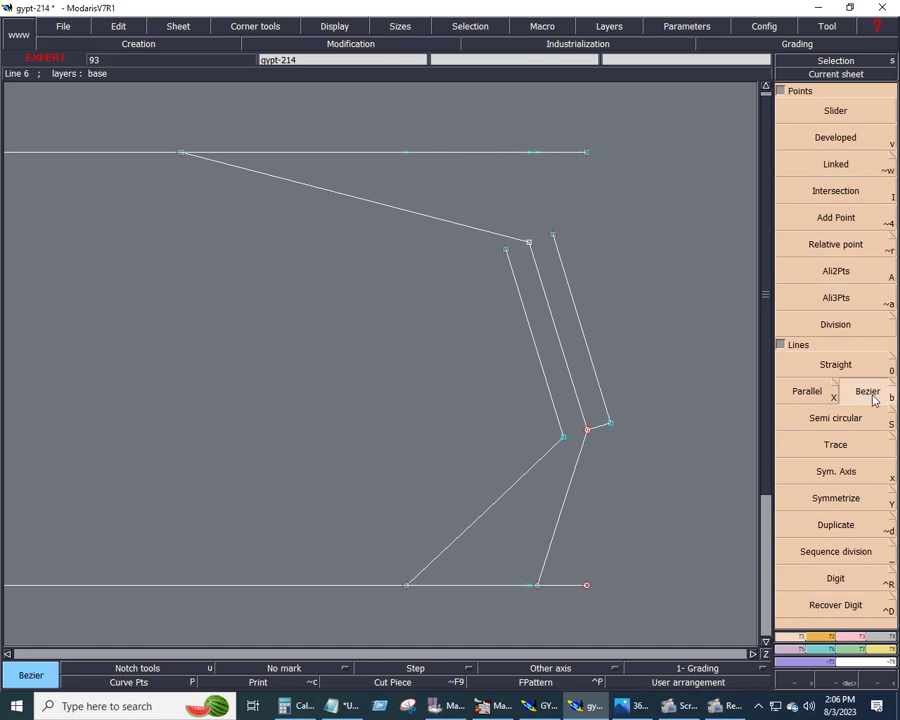
left_click(506, 250)
left_click(181, 152)
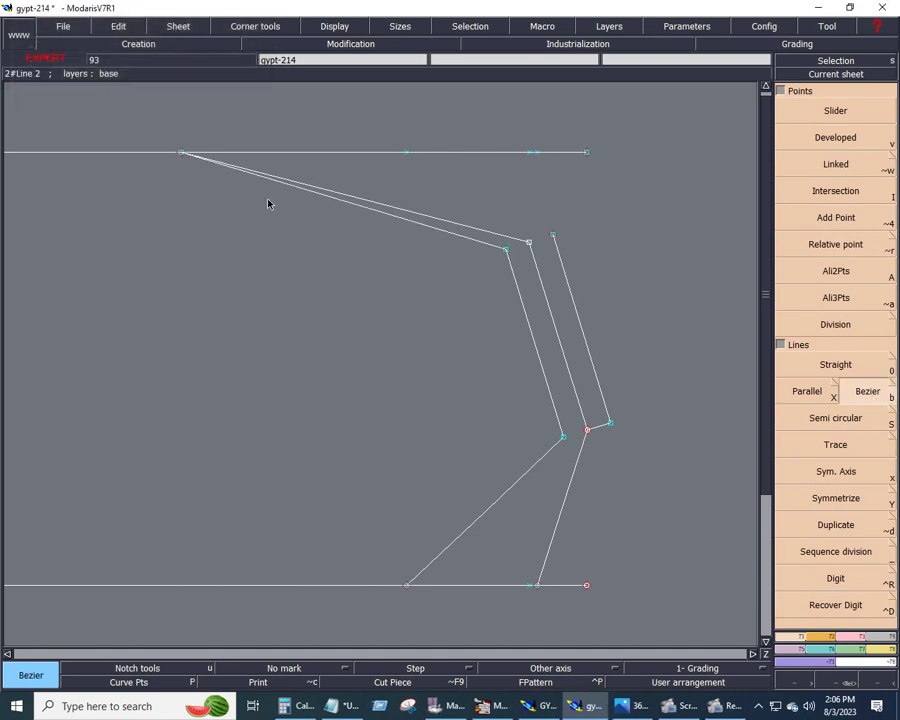
left_click(553, 236)
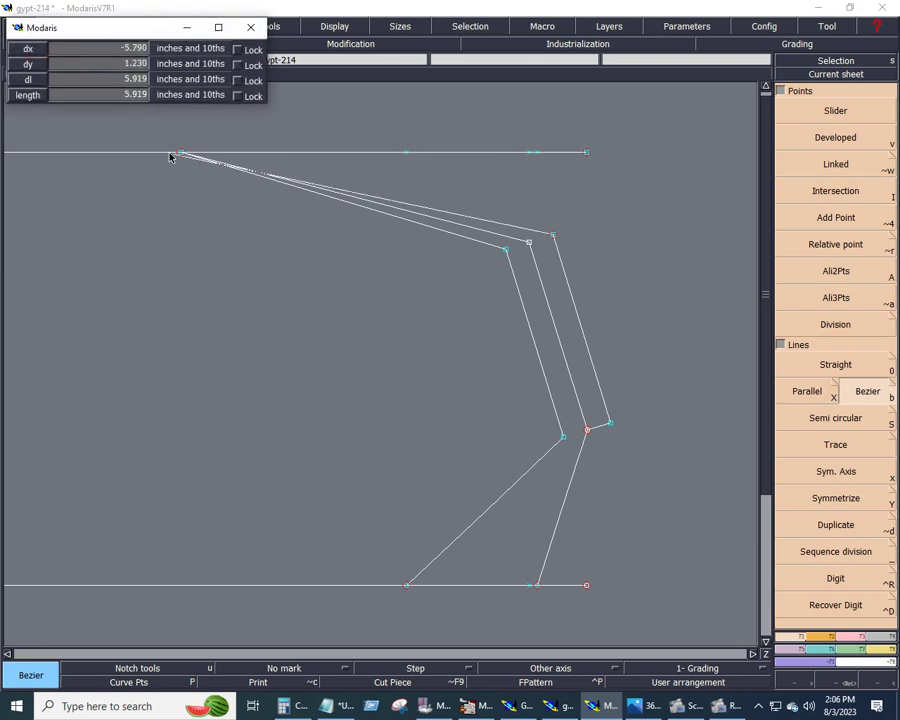
left_click(181, 152)
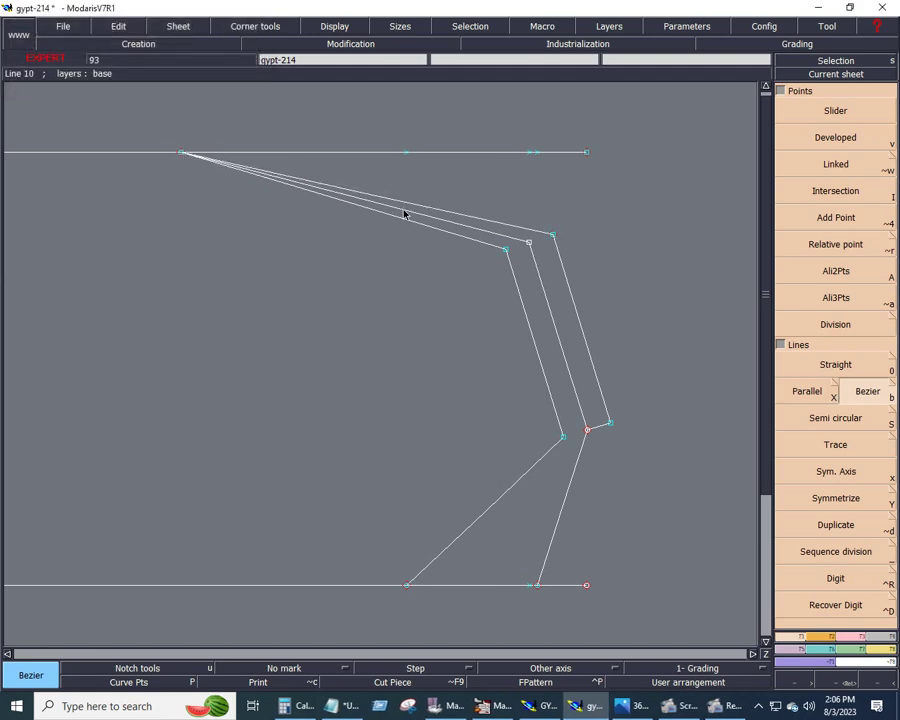
key("Delete")
left_click(405, 211)
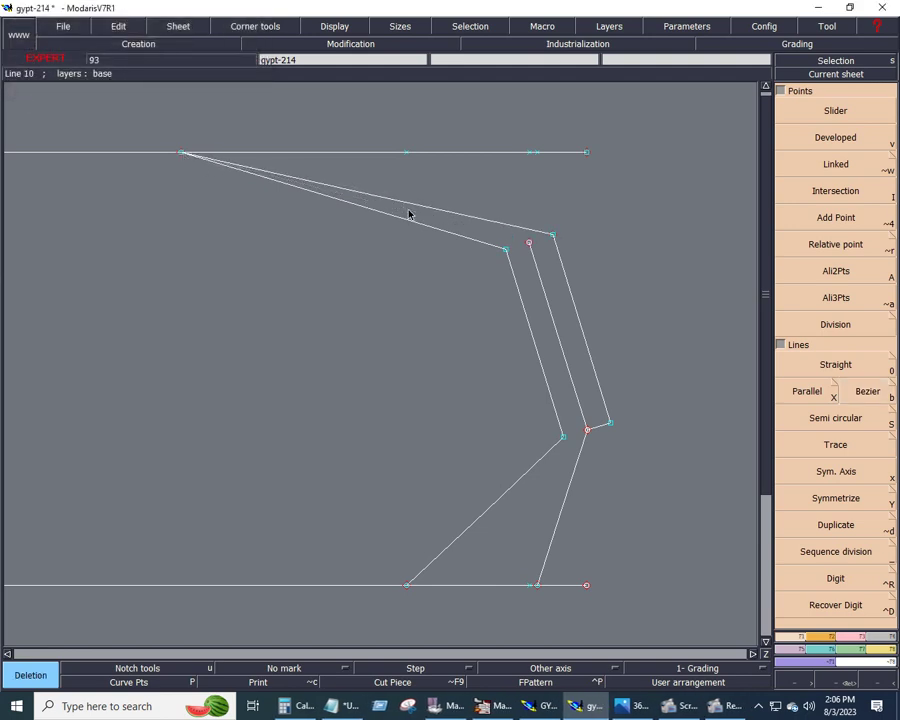
Trim the upper line and the bottom line at their junctions using Adjust 2 lines.
left_click(852, 640)
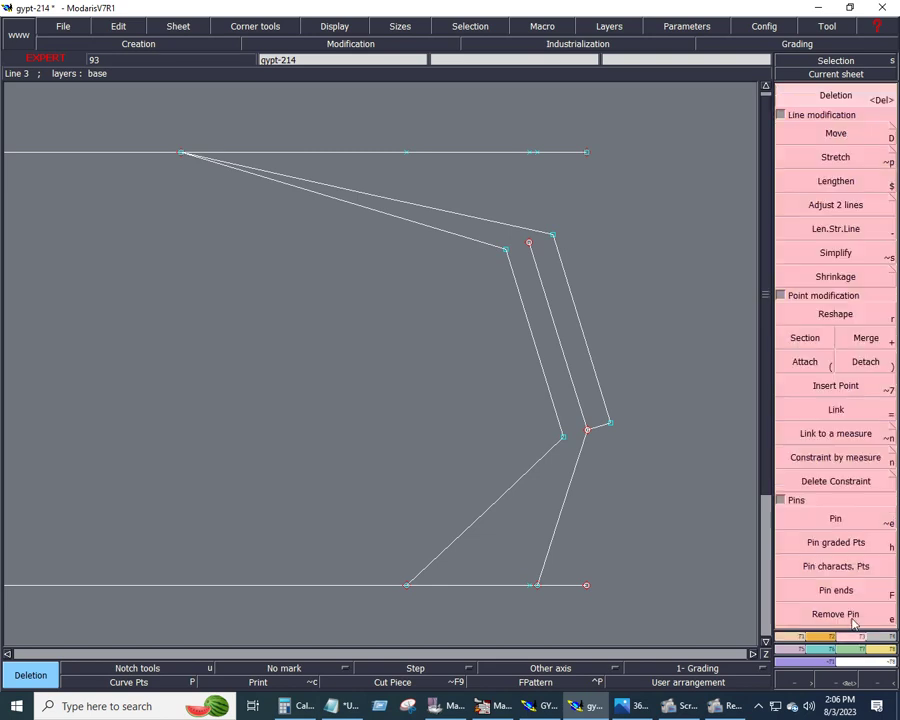
left_click(820, 205)
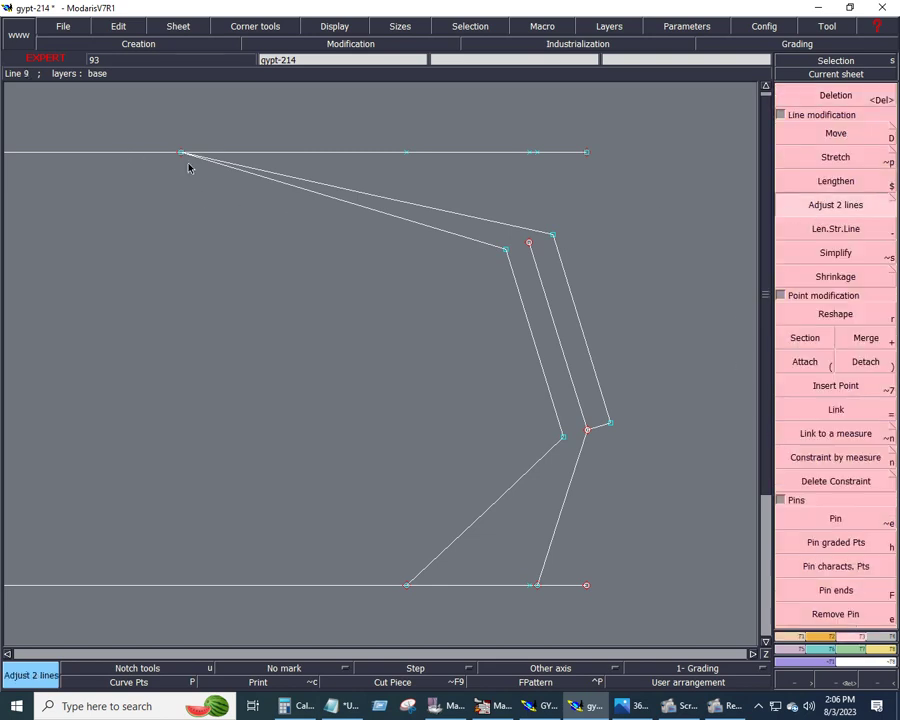
left_click(228, 170)
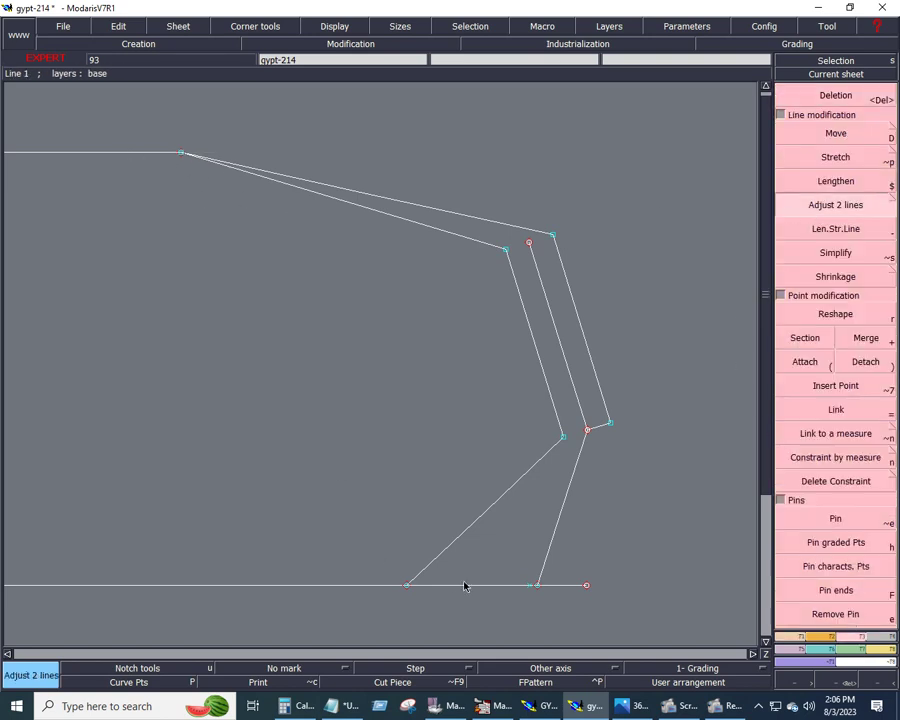
left_click(533, 587)
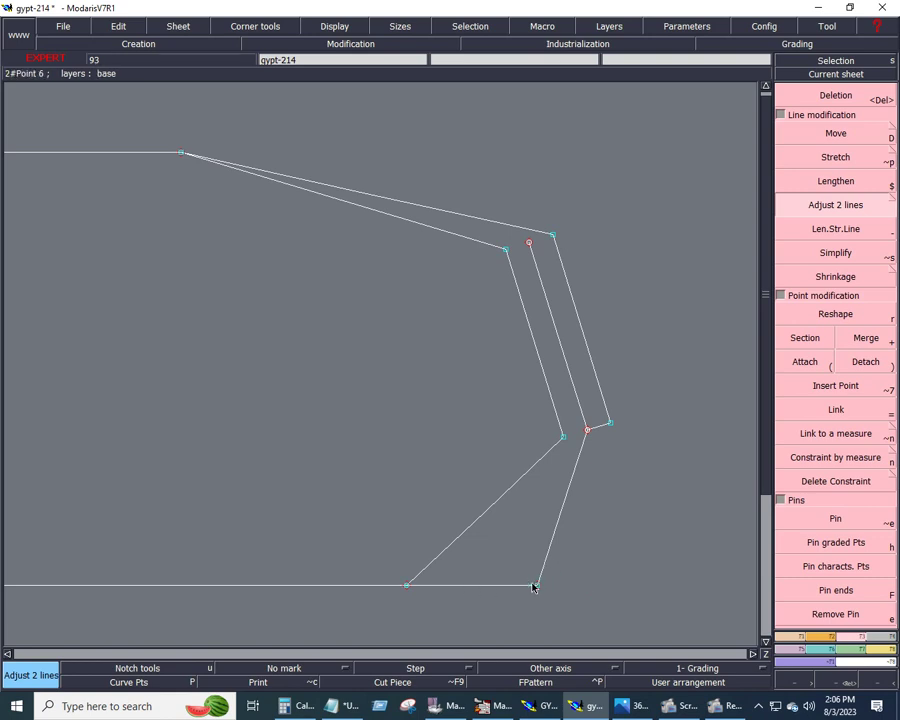
Turn on curve handle display and zoom into the upper part of the draft.
key("Delete")
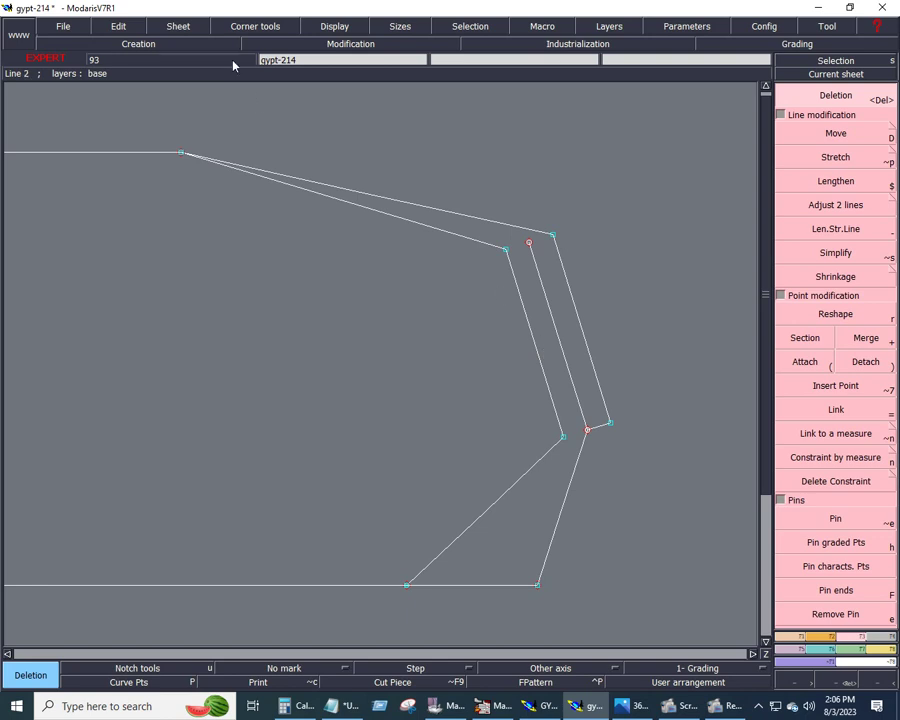
left_click(334, 26)
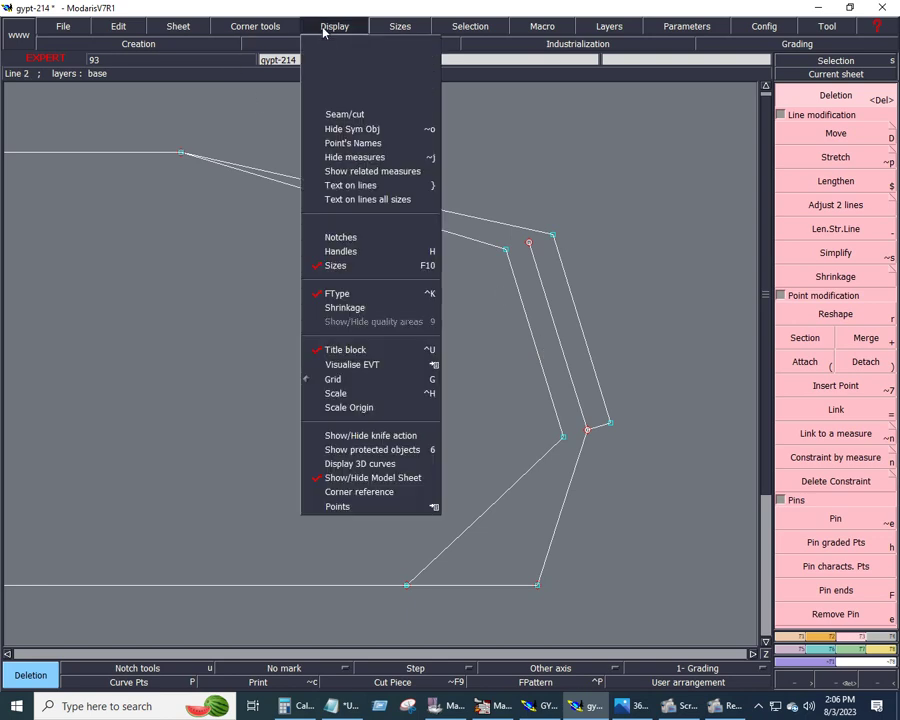
left_click(340, 252)
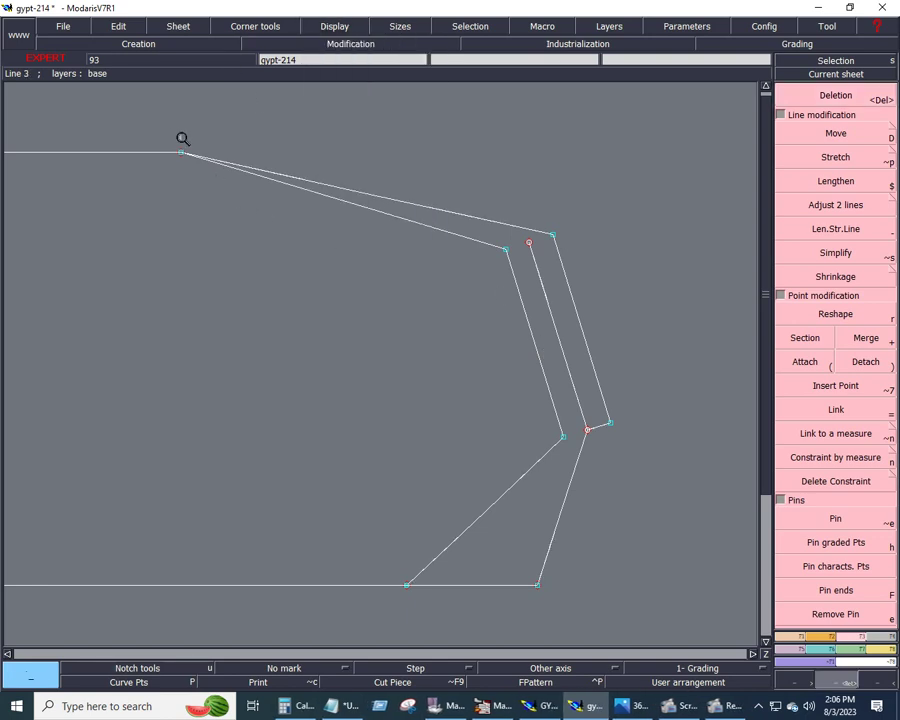
left_click_drag(164, 129, 576, 282)
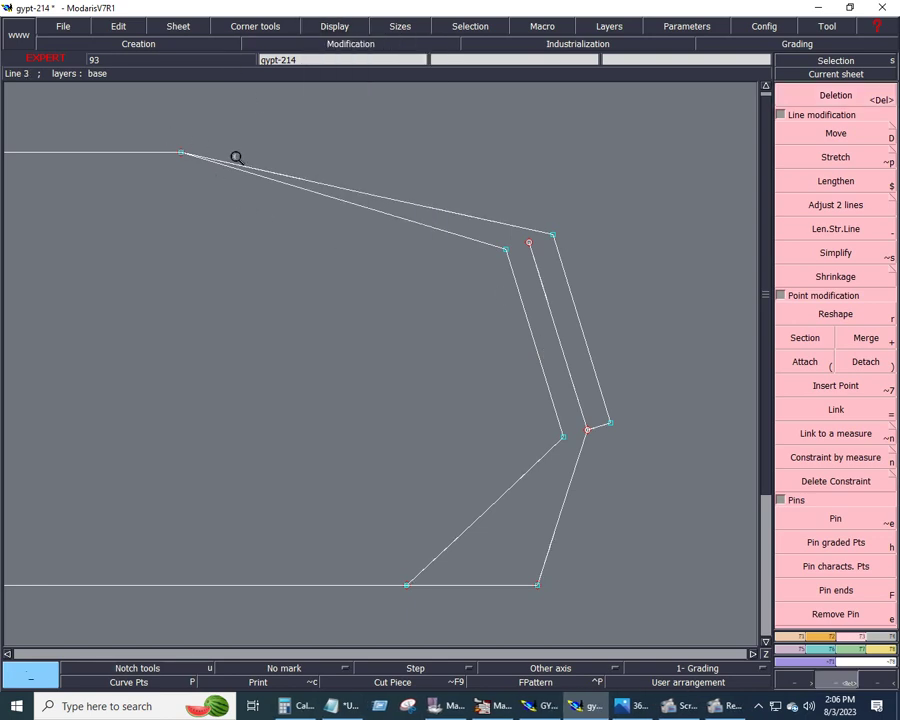
left_click(577, 283)
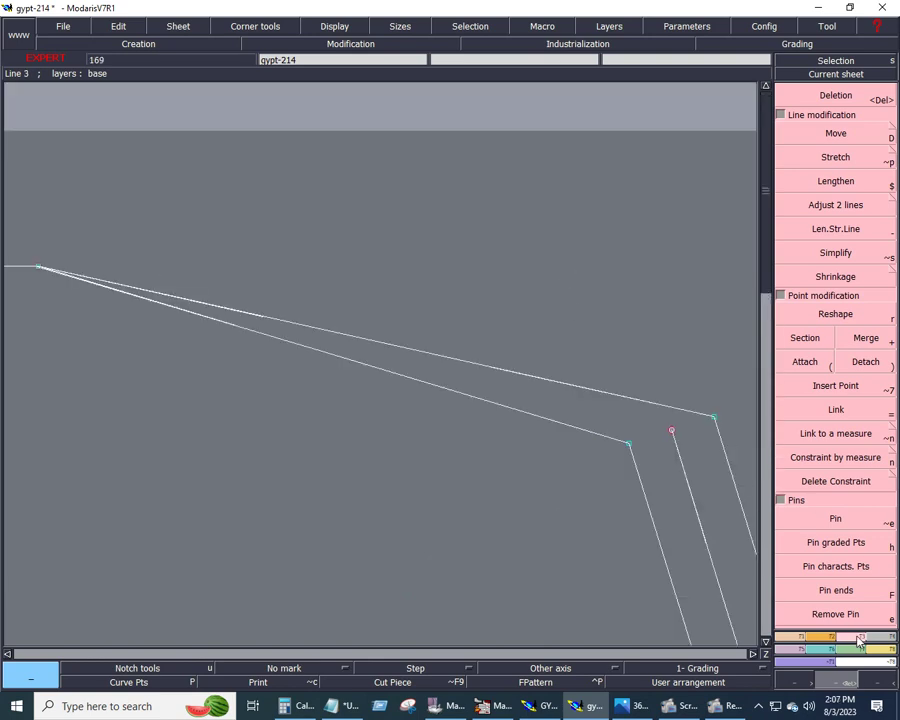
Add a parallel copy of the right-hand line.
left_click(790, 640)
left_click(788, 394)
left_click(642, 514)
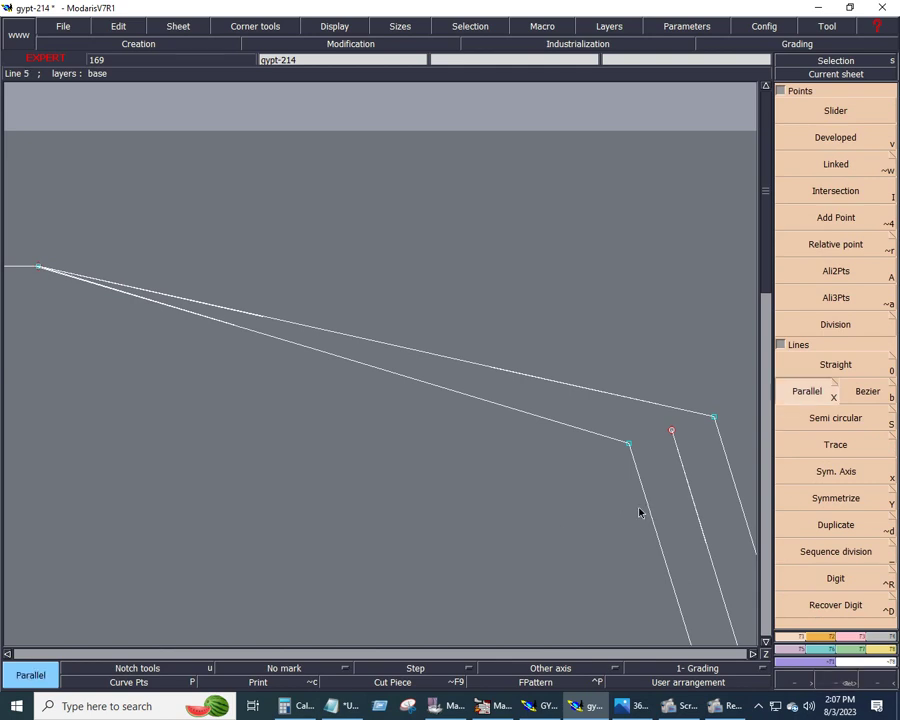
left_click(367, 516)
Reshape the lower slanted line into a smooth curve by adjusting its tangent handles.
left_click(850, 637)
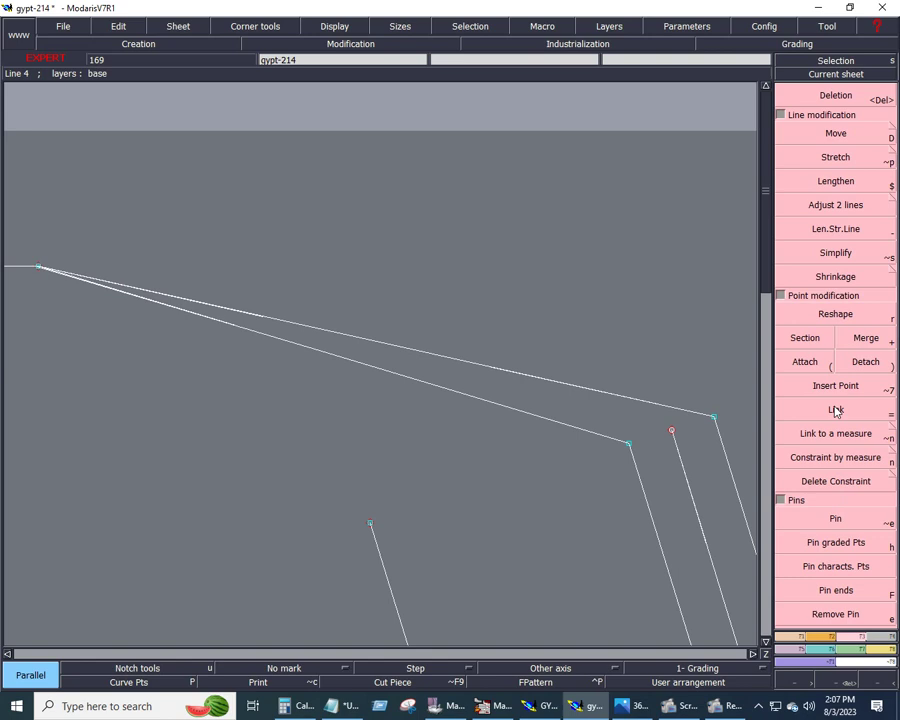
left_click(836, 314)
left_click(171, 307)
left_click(103, 536)
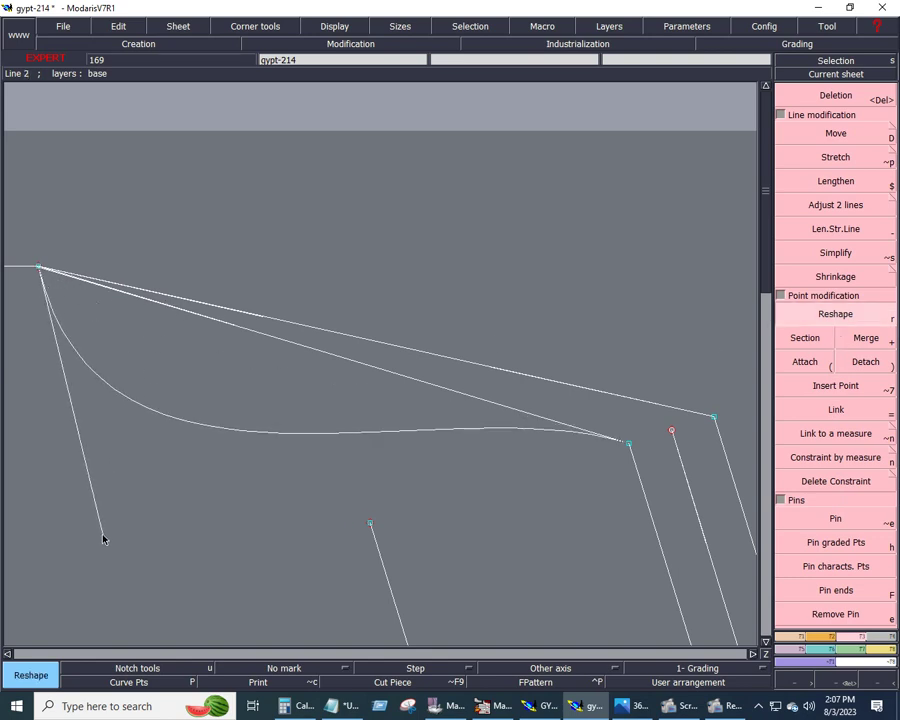
left_click(434, 389)
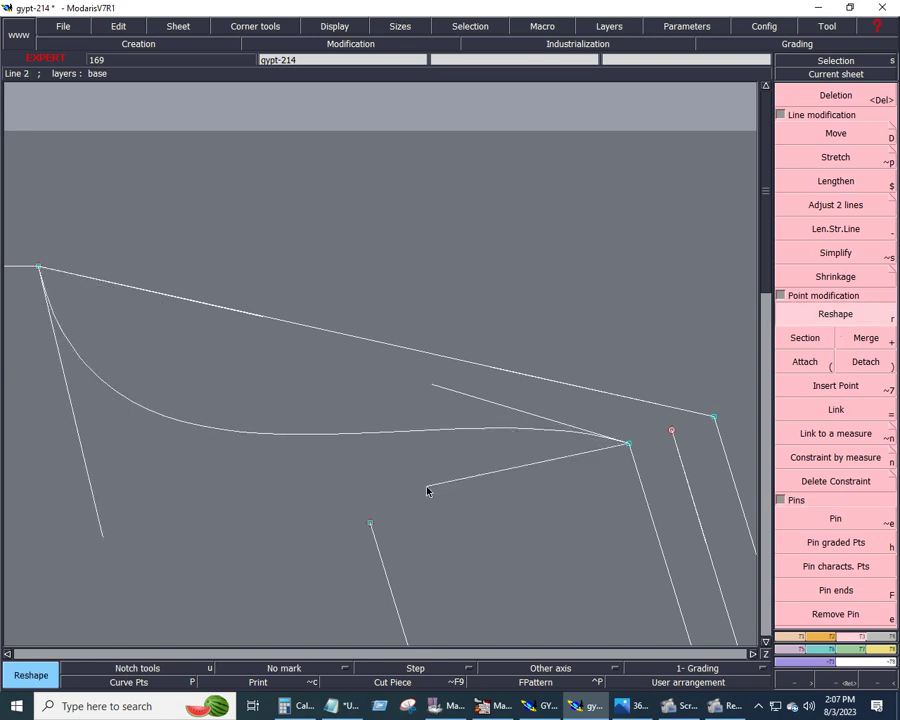
left_click(428, 517)
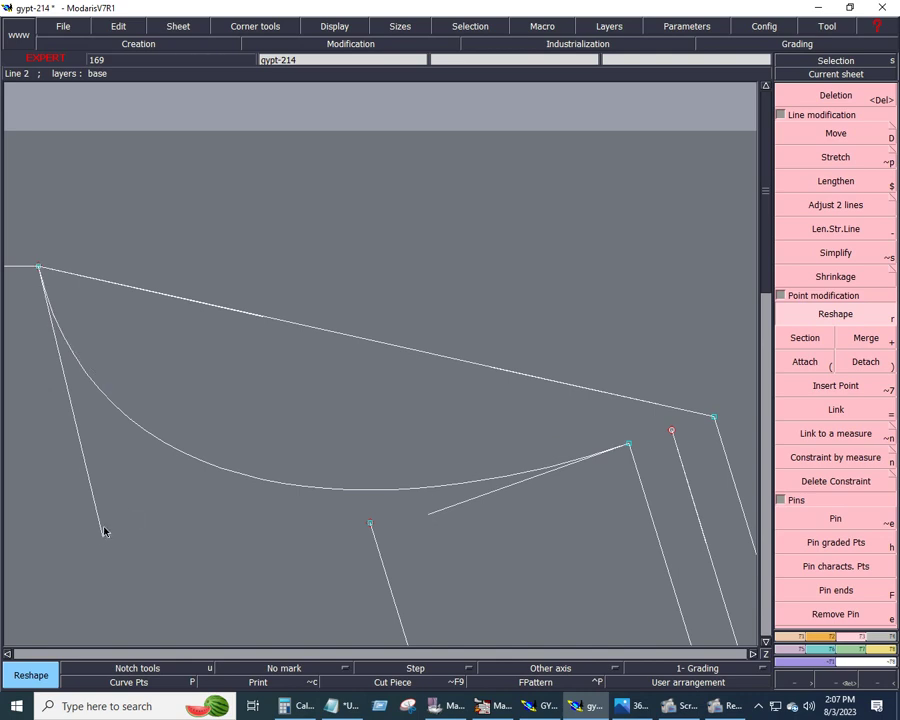
left_click(104, 531)
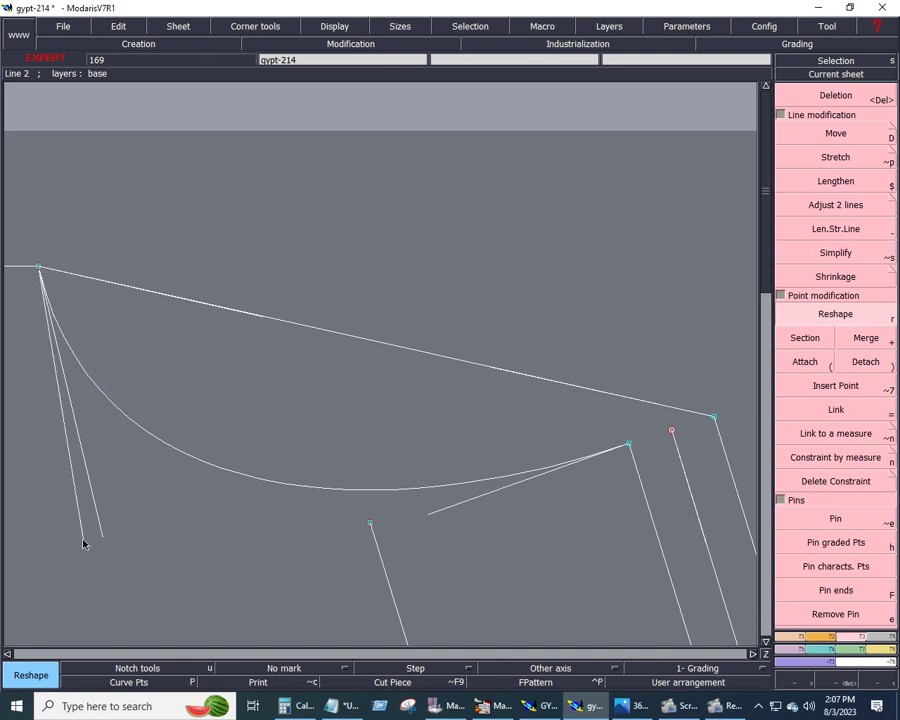
left_click(79, 598)
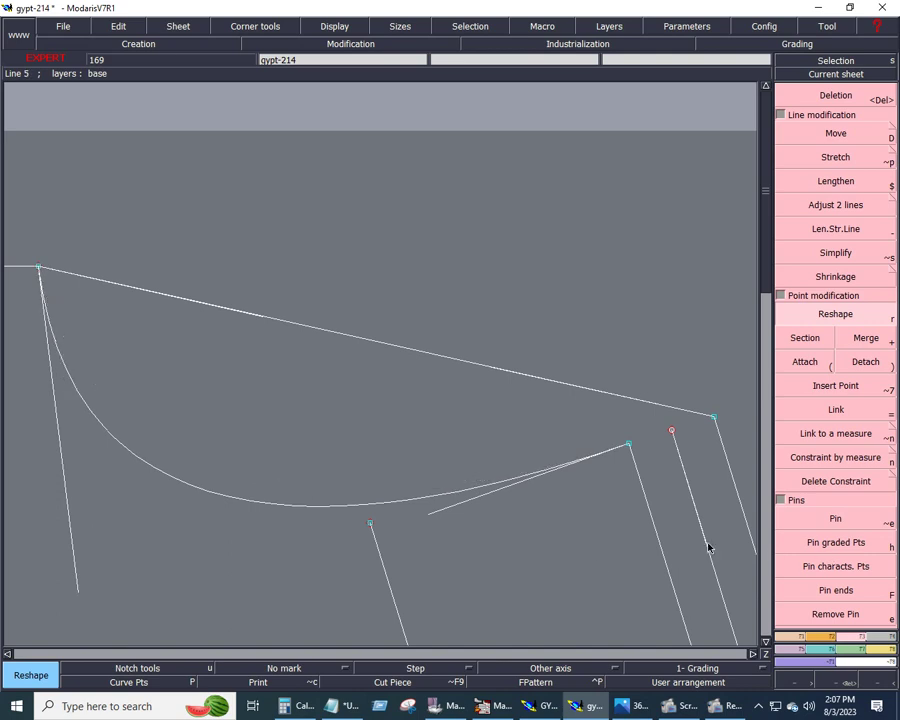
left_click(450, 508)
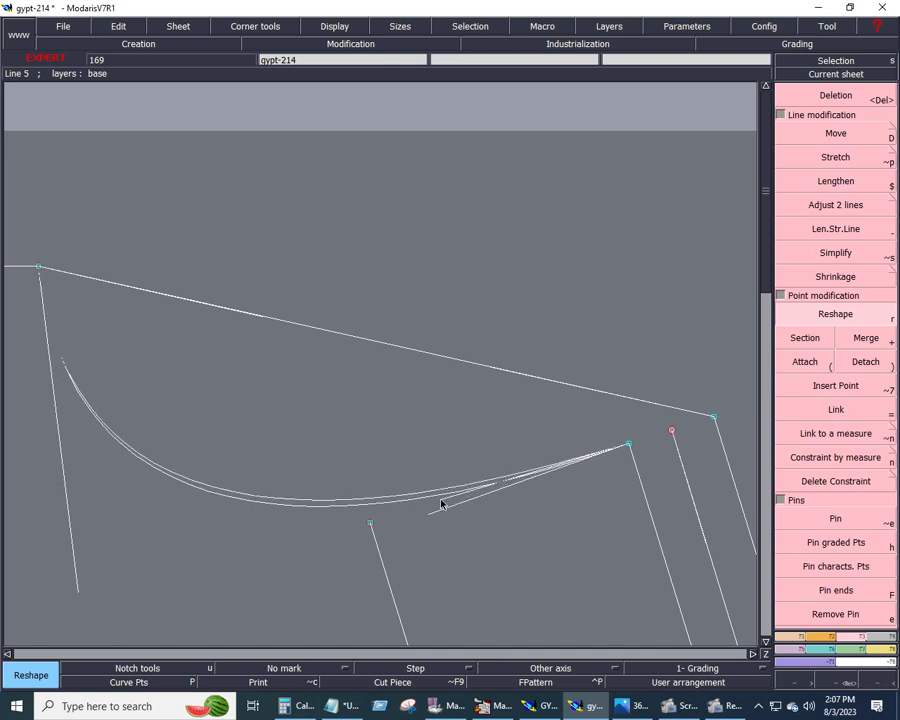
left_click(440, 498)
Reshape the upper slanted line into a smooth curve reaching the pleat top.
left_click(513, 381)
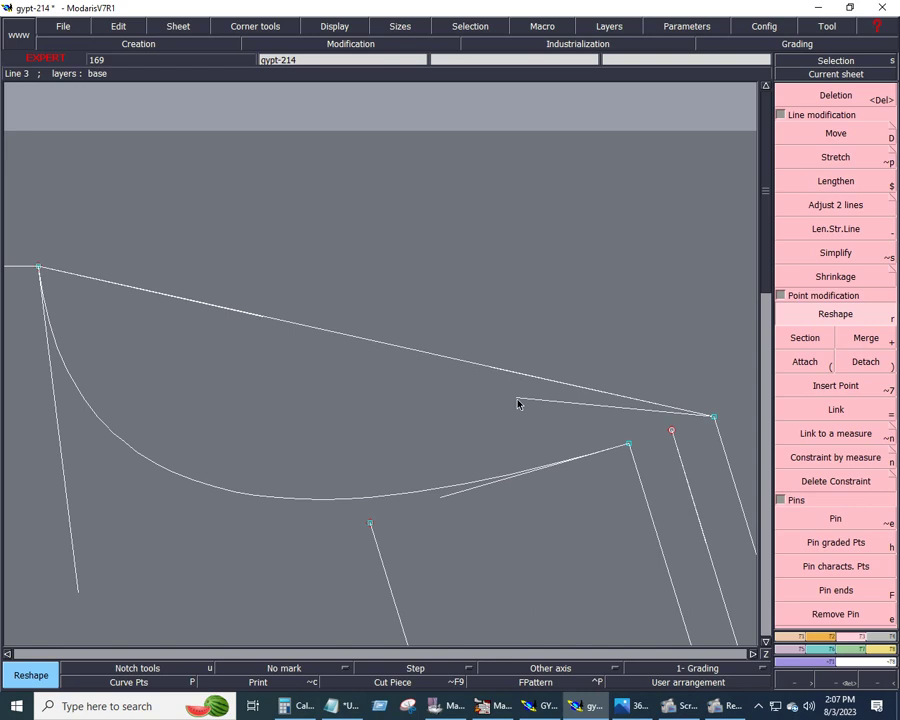
left_click(521, 490)
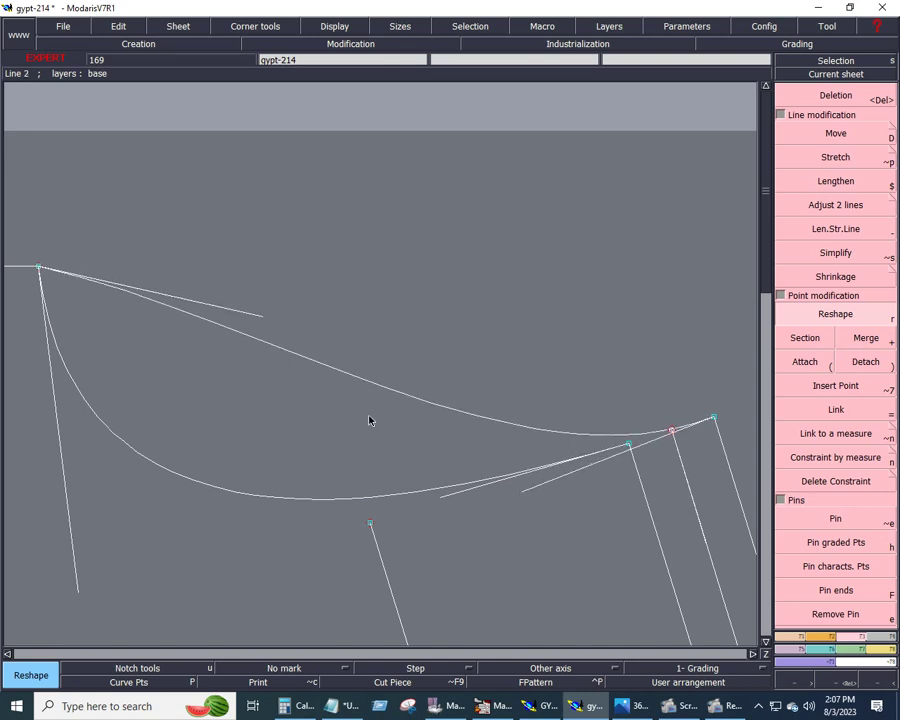
left_click(262, 316)
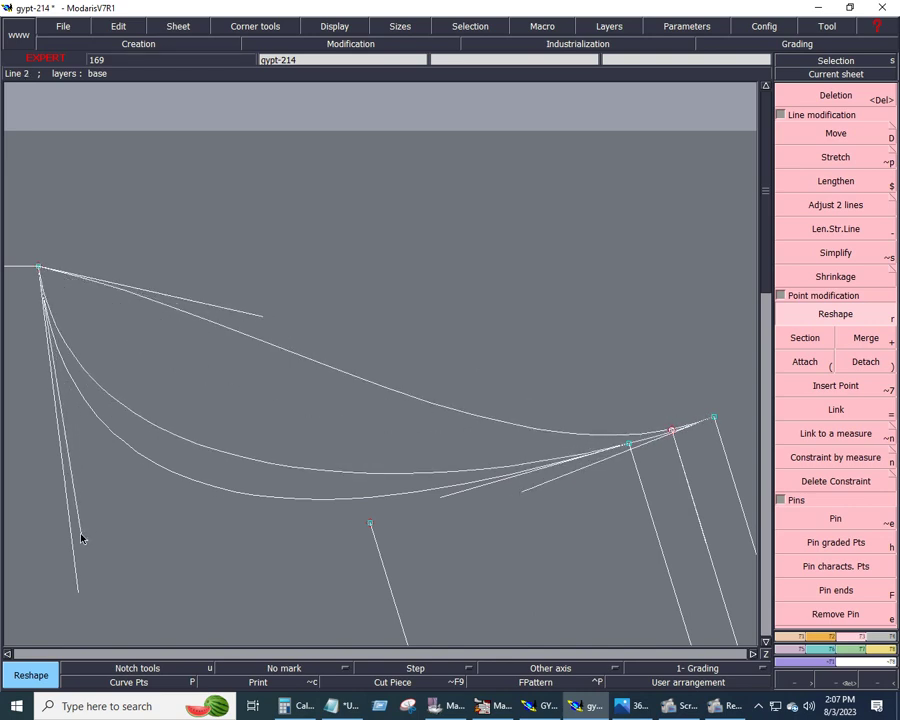
left_click(516, 480)
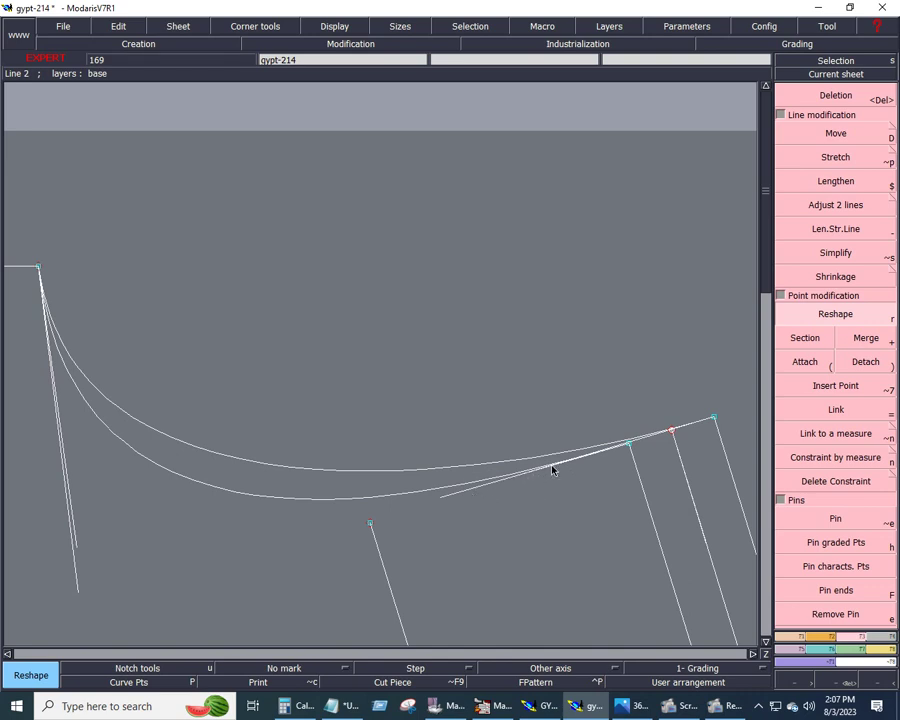
left_click(546, 481)
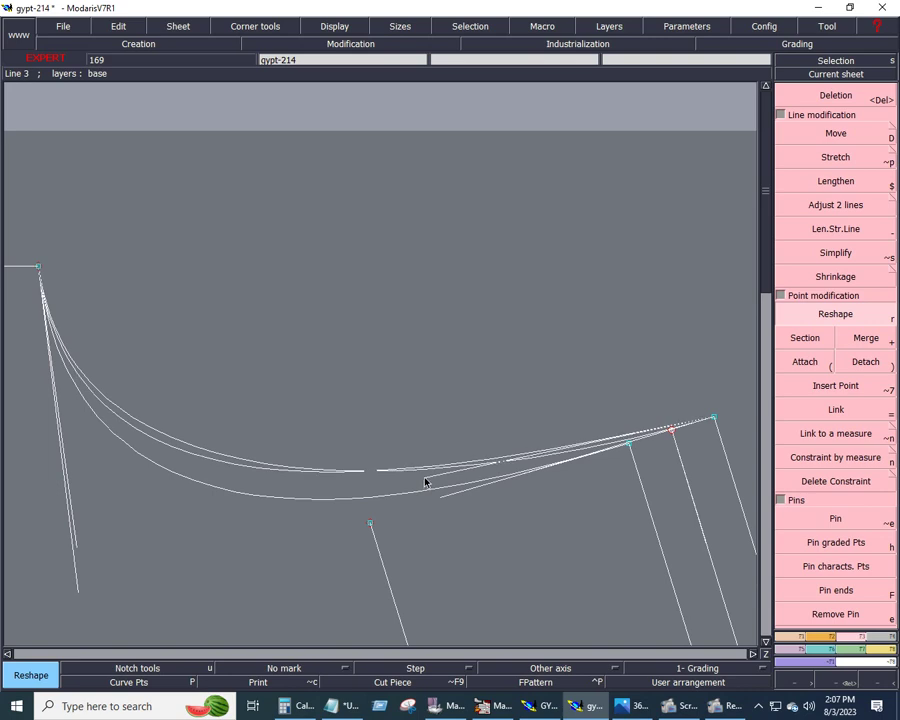
left_click(424, 479)
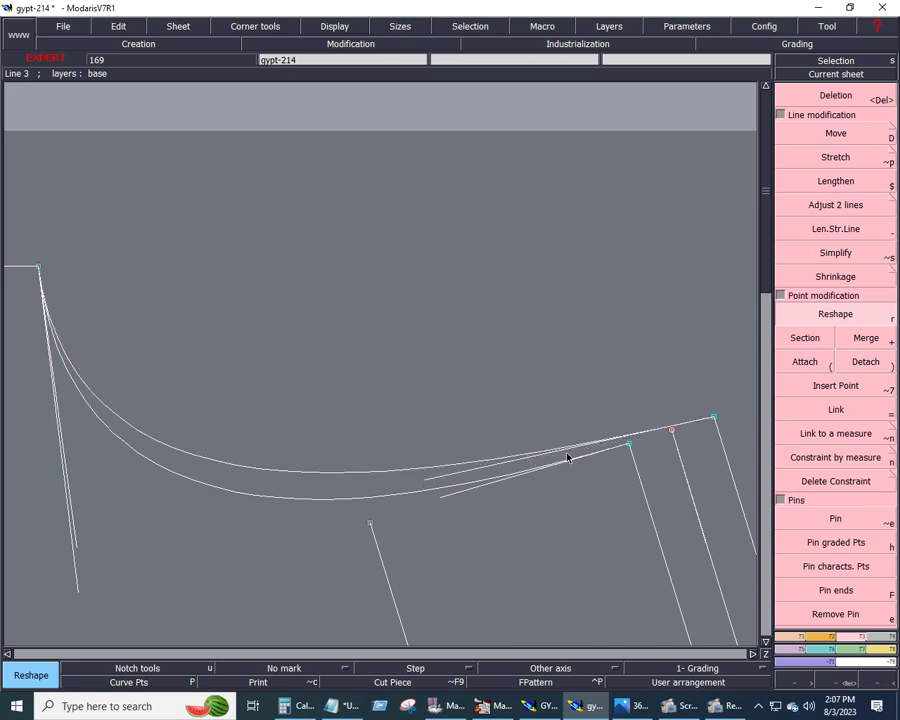
left_click(436, 481)
left_click(485, 487)
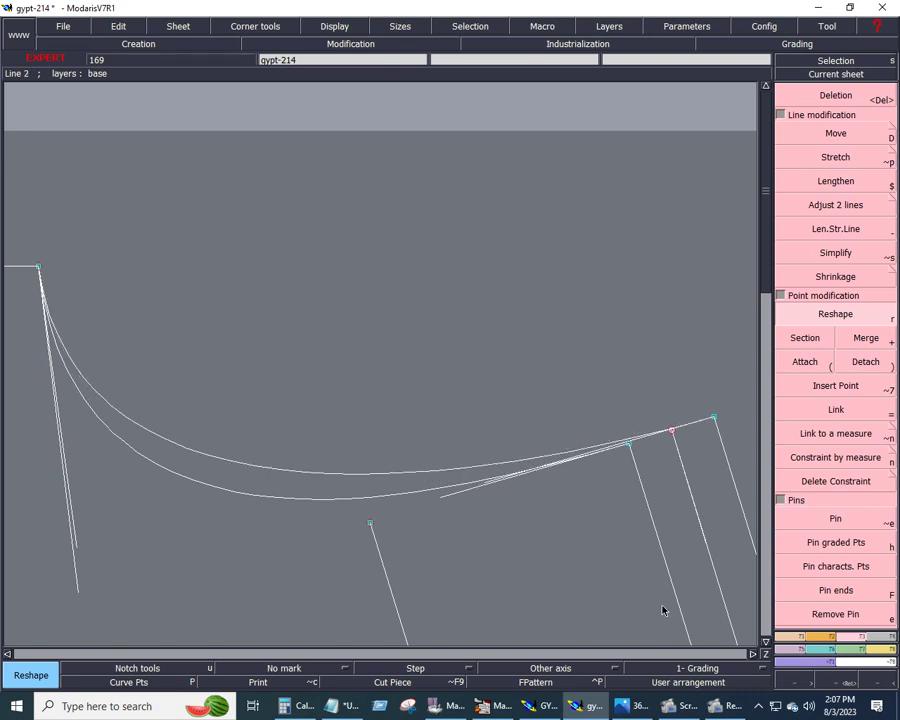
Delete the stray short line from the pattern piece.
key("F3")
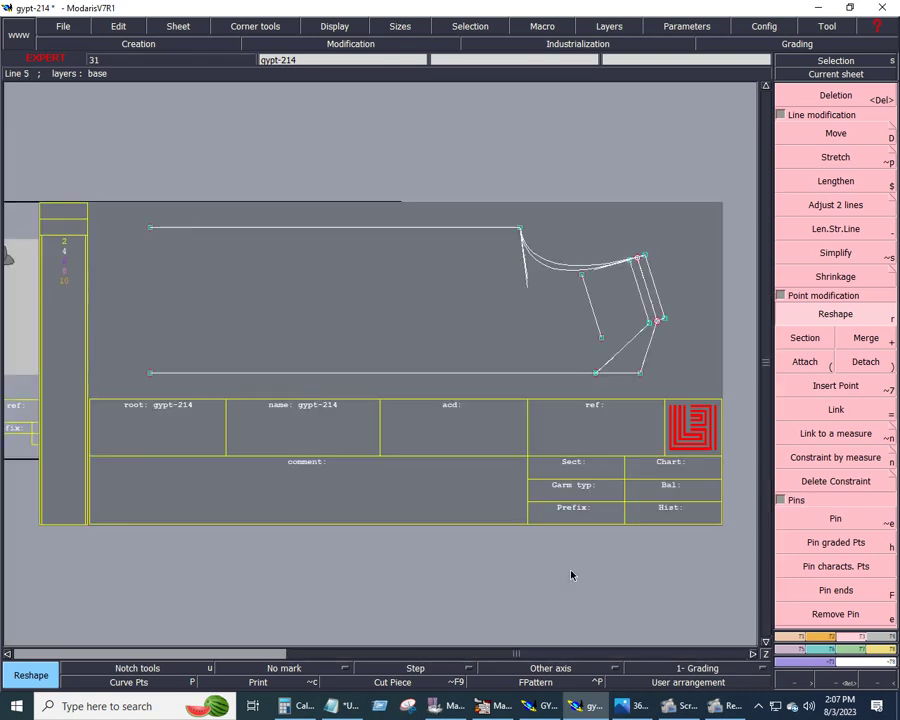
key("Delete")
left_click(593, 312)
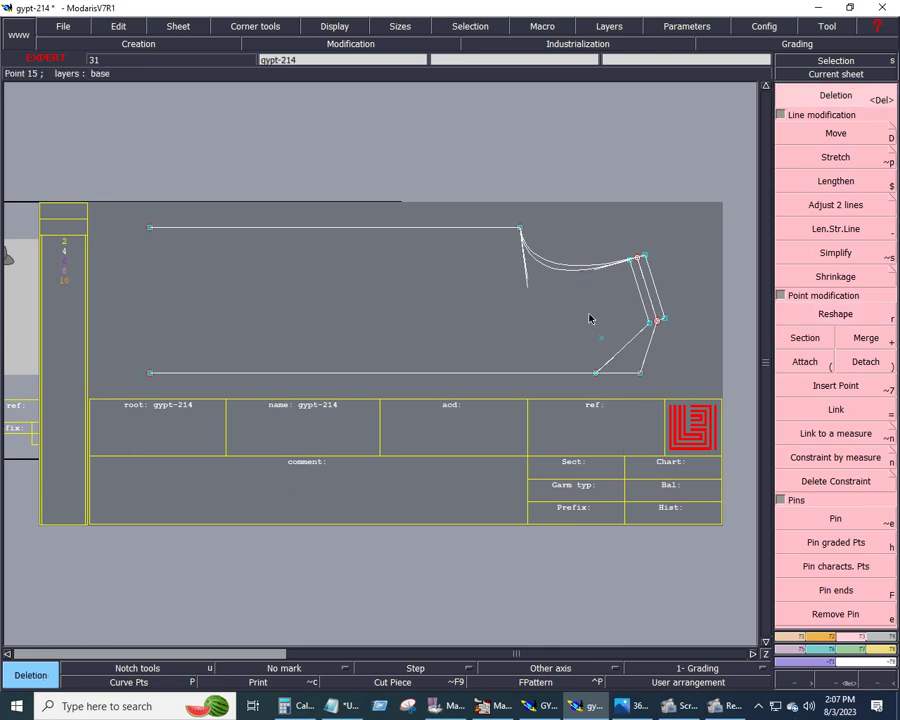
Draw a circle of diameter 3.921 centred on the diagonal's bottom corner.
key("z")
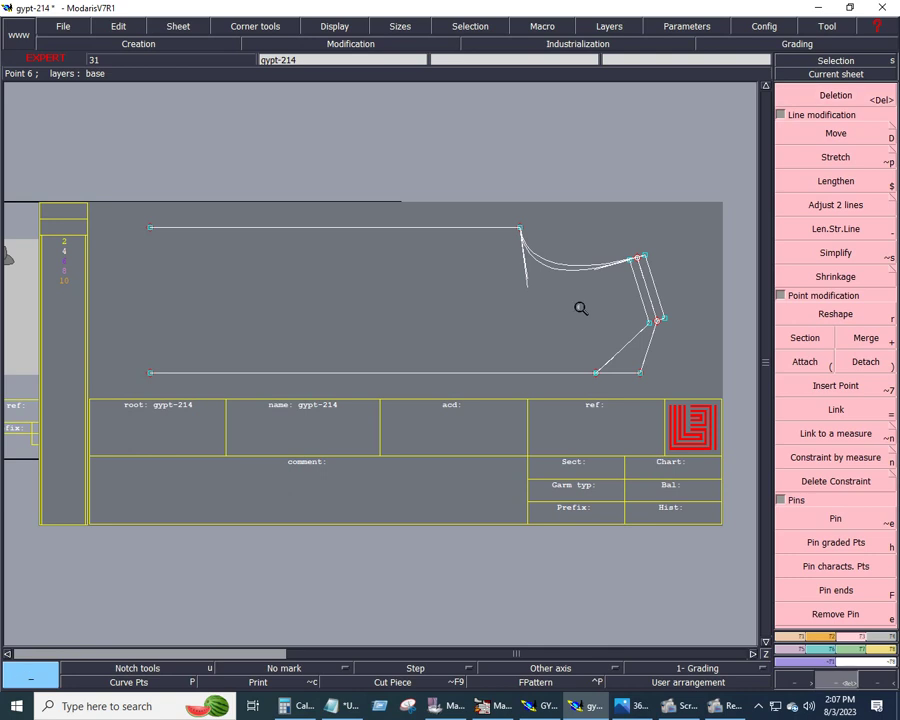
mouse_move(578, 306)
left_mouse_down()
mouse_move(646, 374)
mouse_move(672, 384)
left_mouse_up()
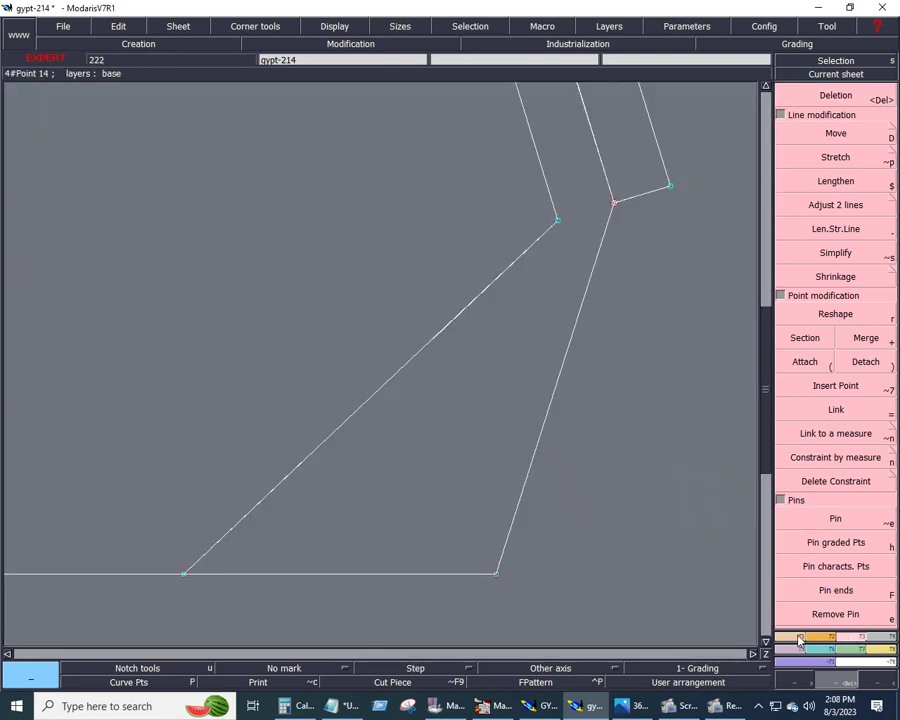
left_click(815, 636)
left_click(806, 503)
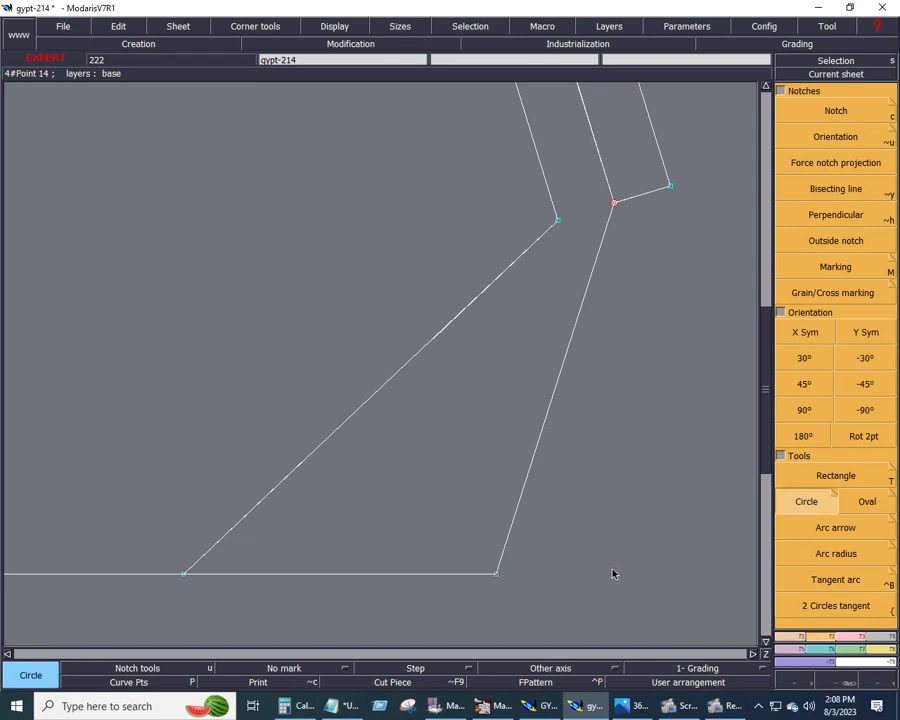
left_click(496, 574)
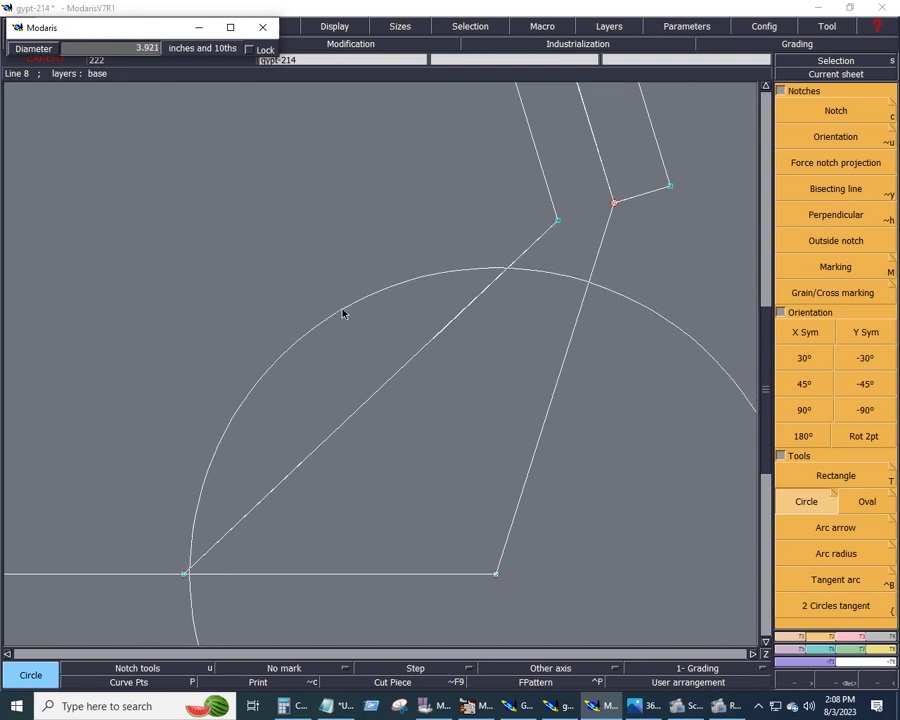
left_click(337, 311)
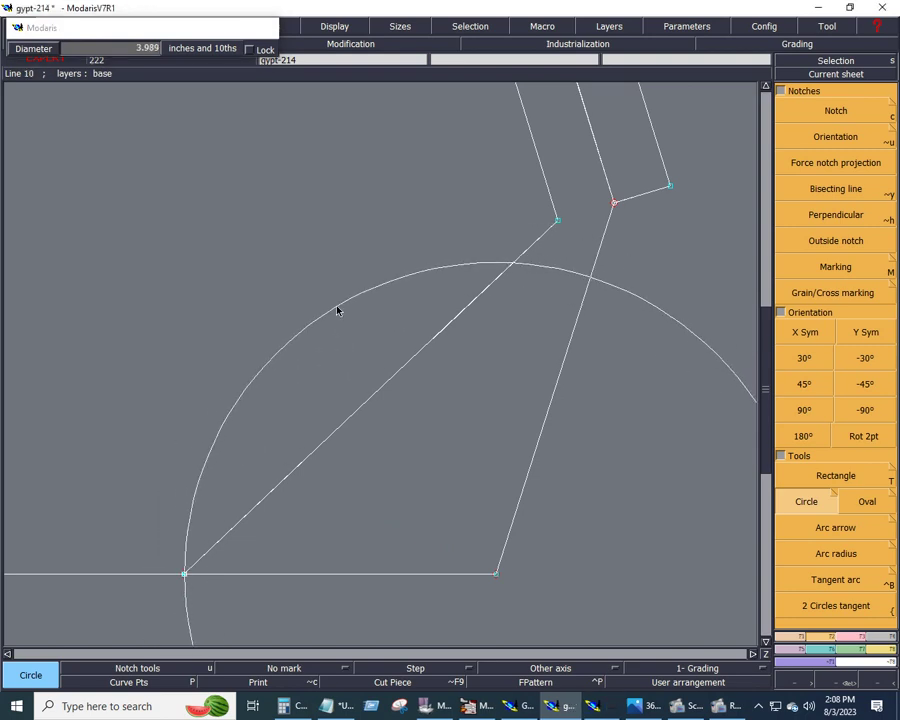
left_click(852, 636)
left_click(842, 313)
Reshape the front edge line into a smooth curve by raising its upper handle.
left_click(245, 517)
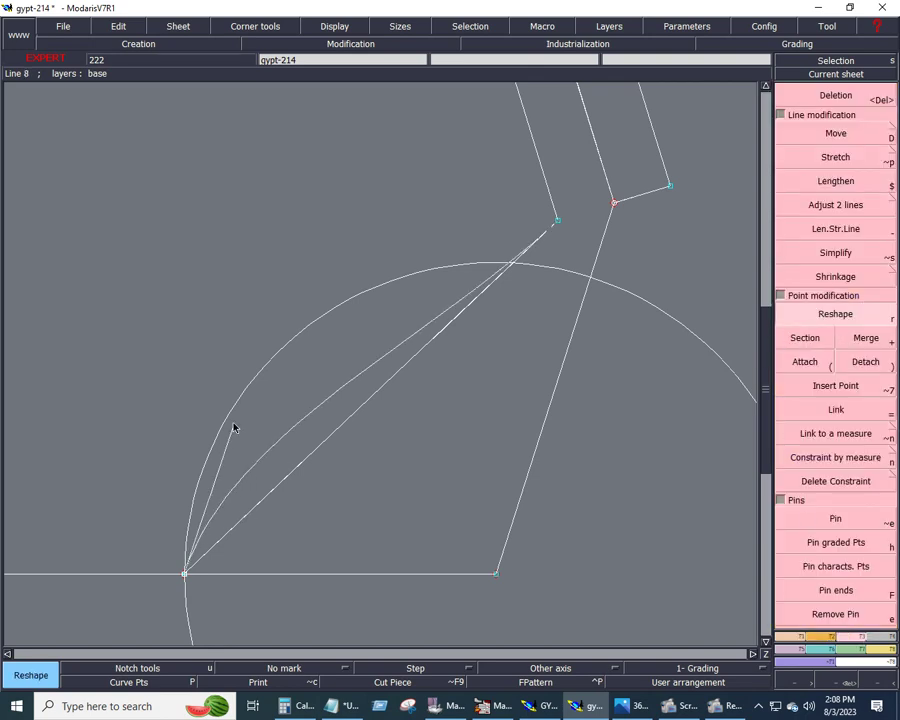
left_click(202, 343)
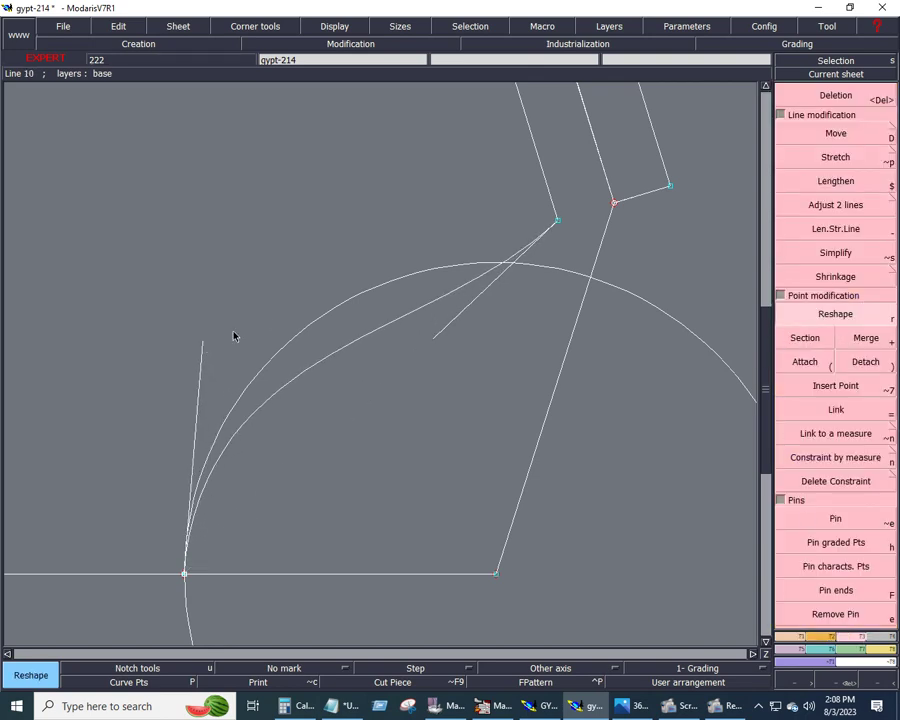
left_click(438, 327)
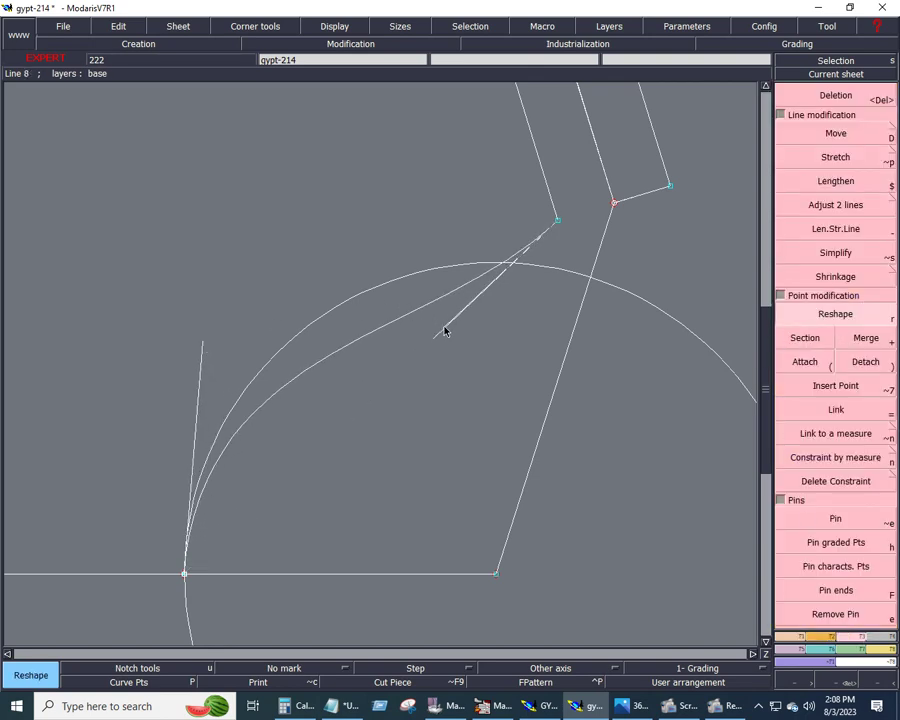
left_click(309, 273)
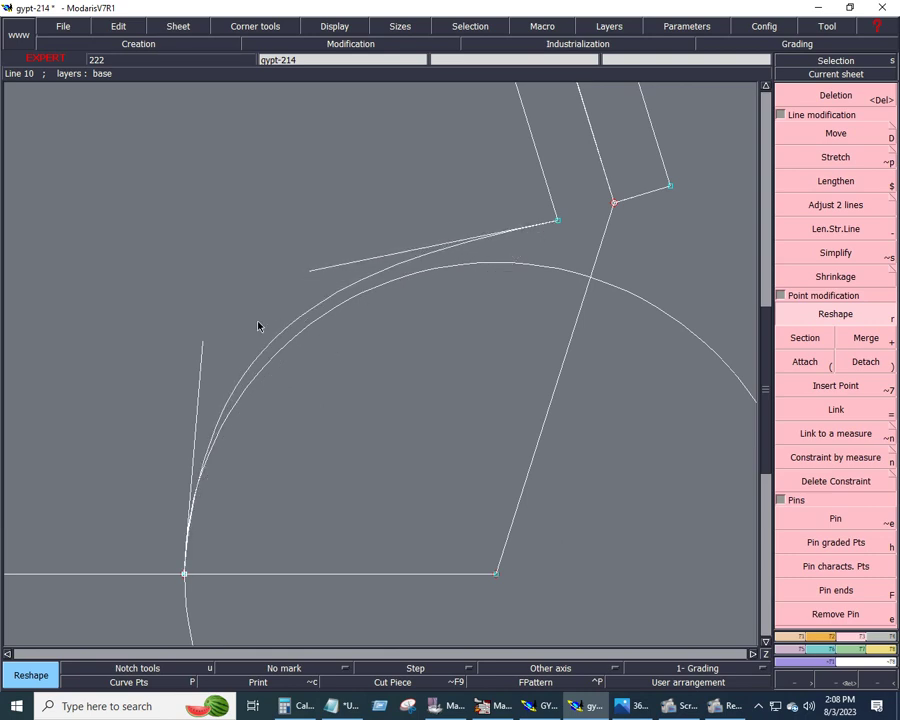
left_click(189, 331)
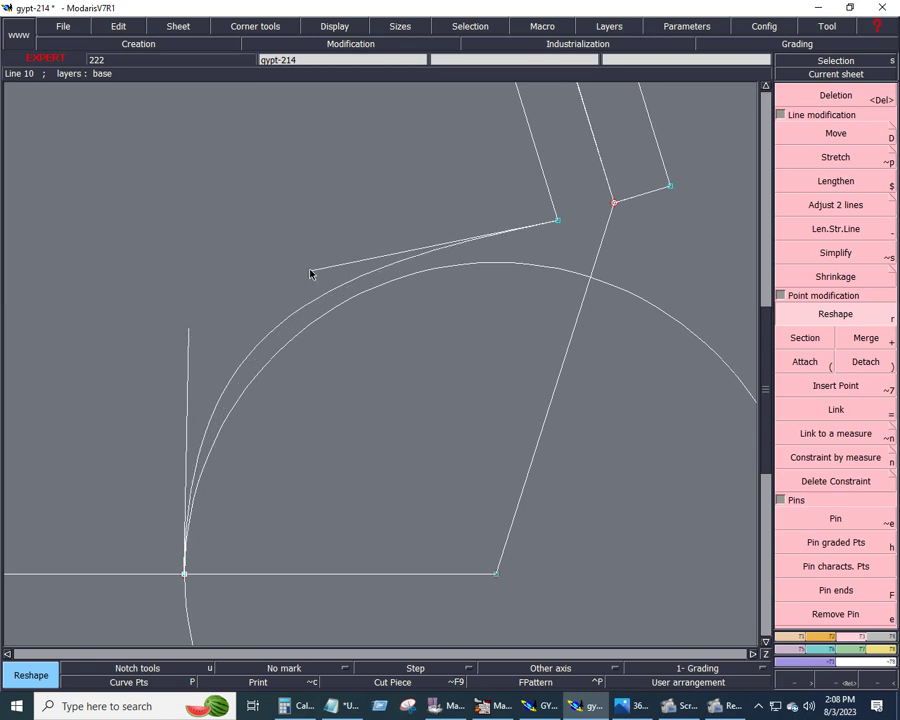
left_click(310, 273)
left_click(319, 245)
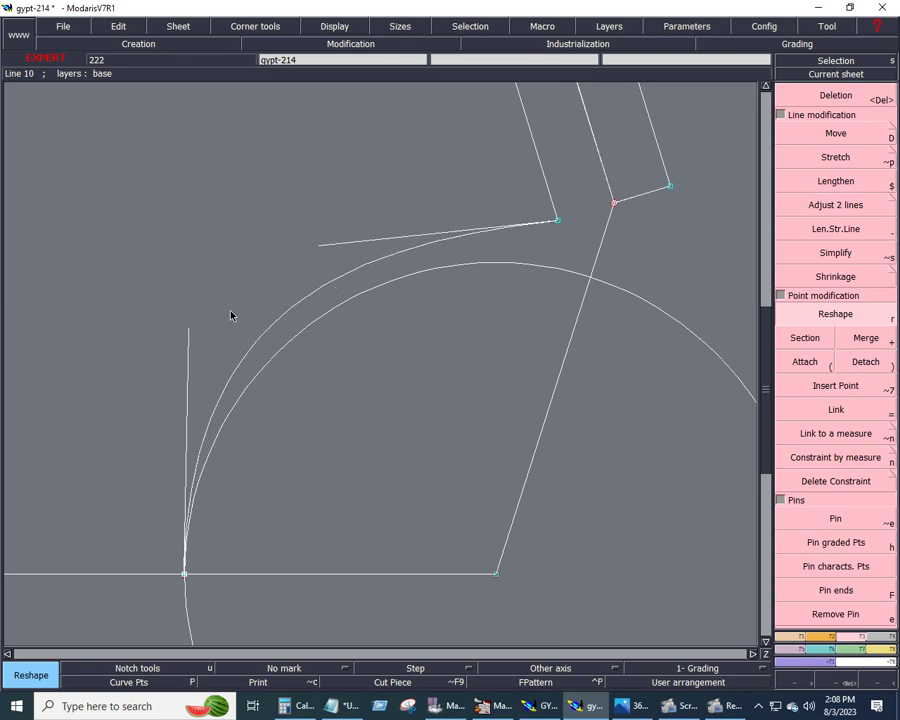
Delete the large construction arc and curve the right-hand edge up to the pleat's top point.
key("Delete")
left_click(491, 264)
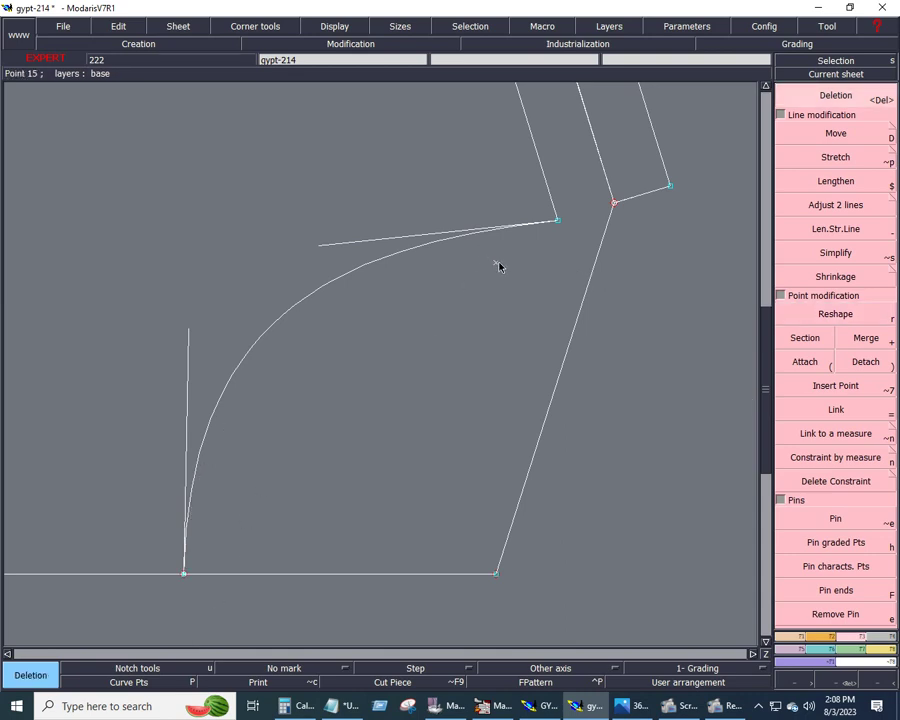
left_click(842, 314)
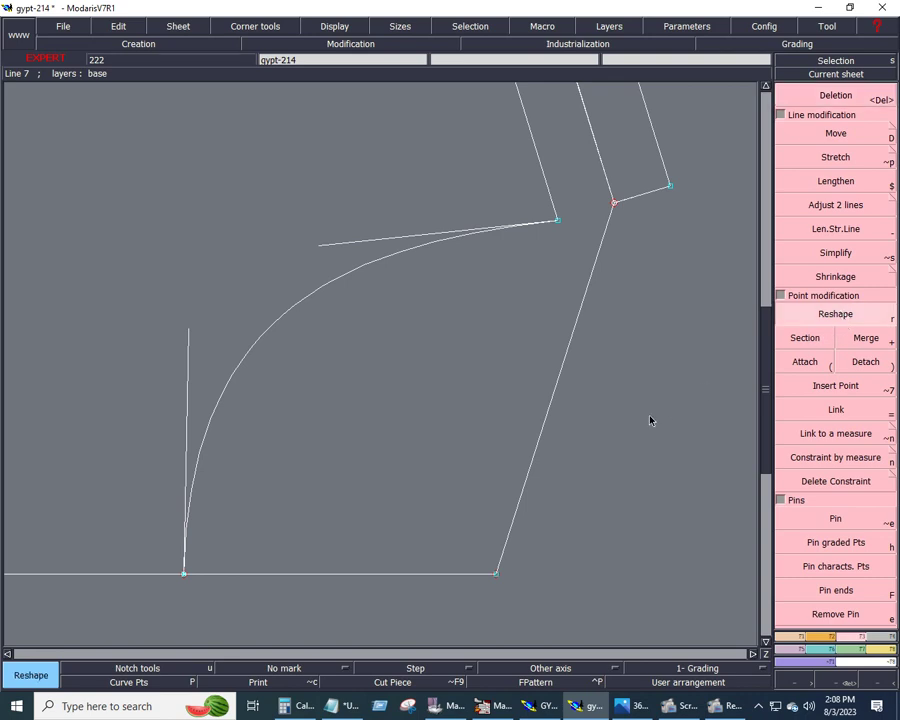
mouse_move(572, 336)
left_mouse_down()
mouse_move(510, 459)
mouse_move(504, 358)
left_mouse_up()
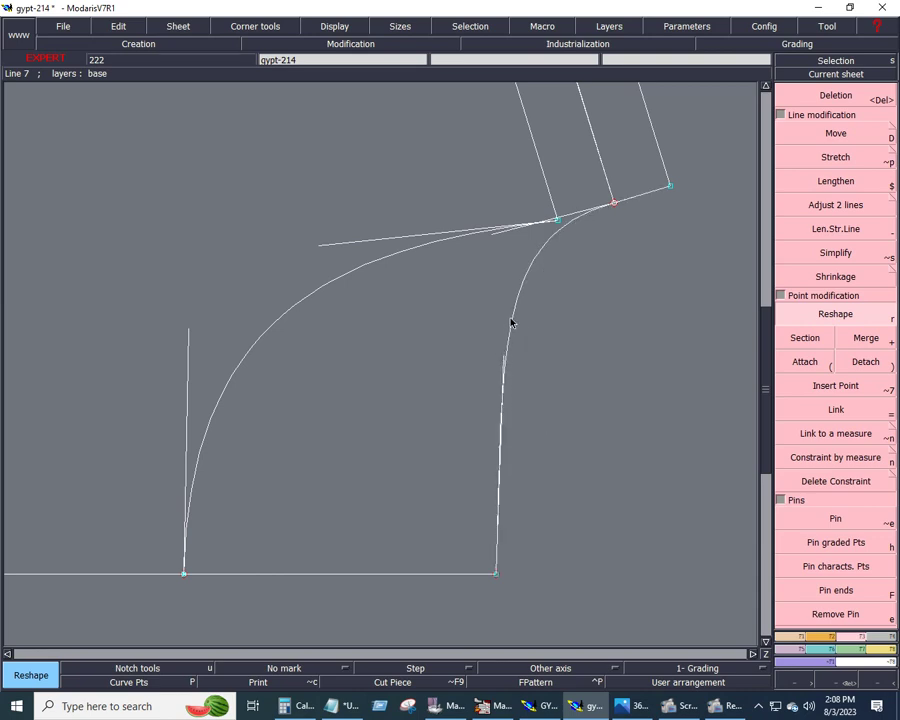
left_click_drag(504, 361, 502, 394)
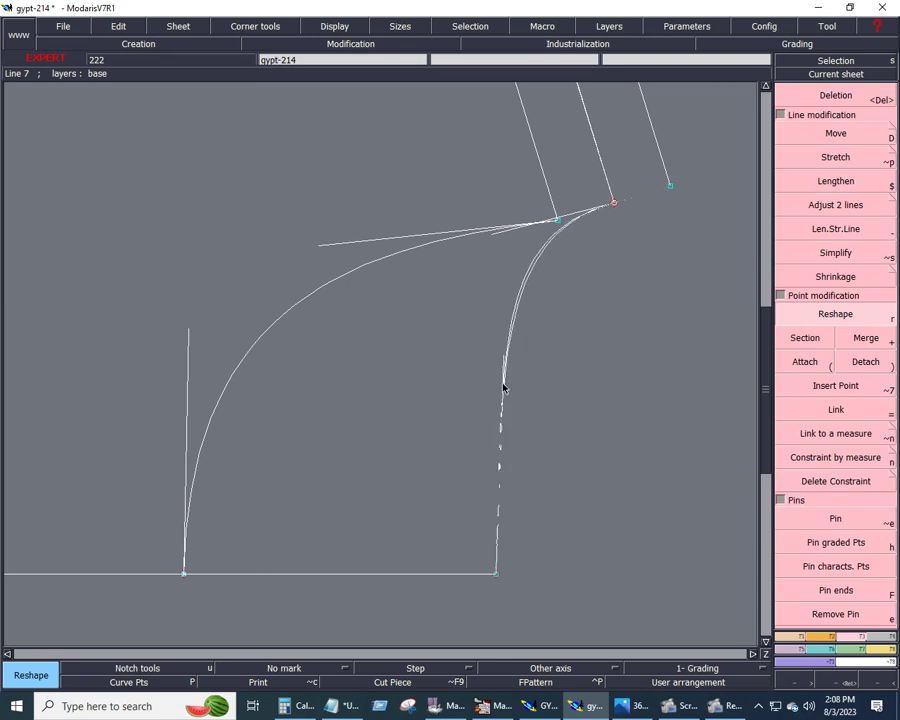
left_click_drag(502, 239, 491, 252)
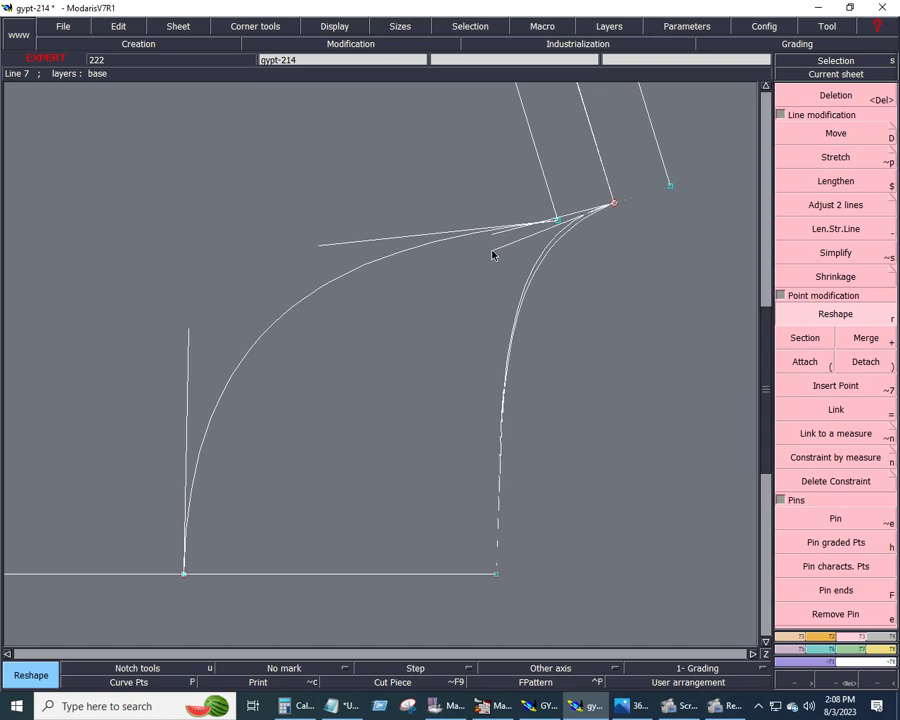
left_click(500, 409)
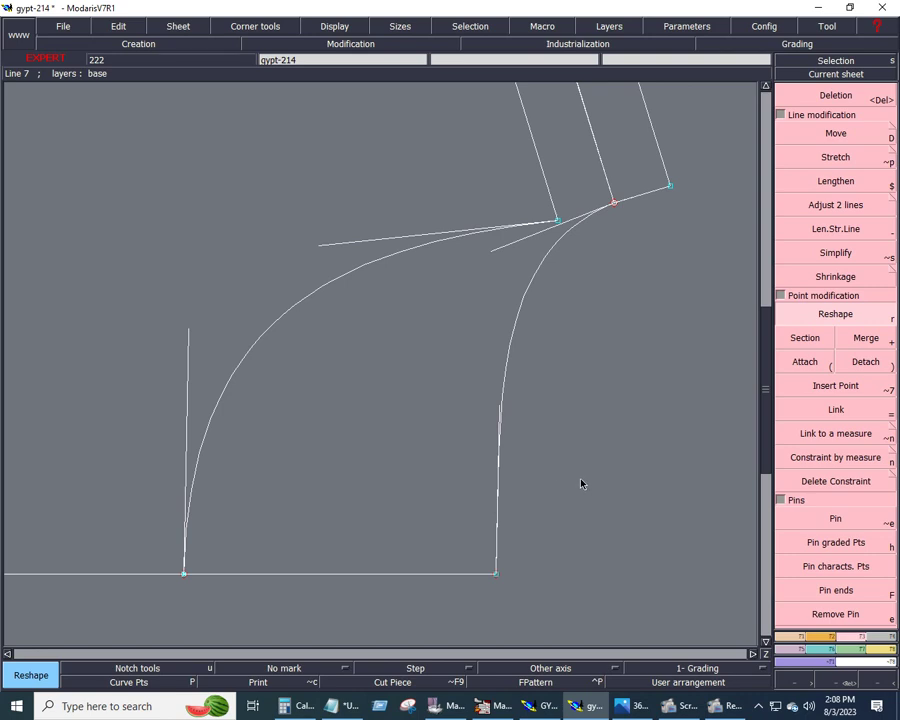
key("Home")
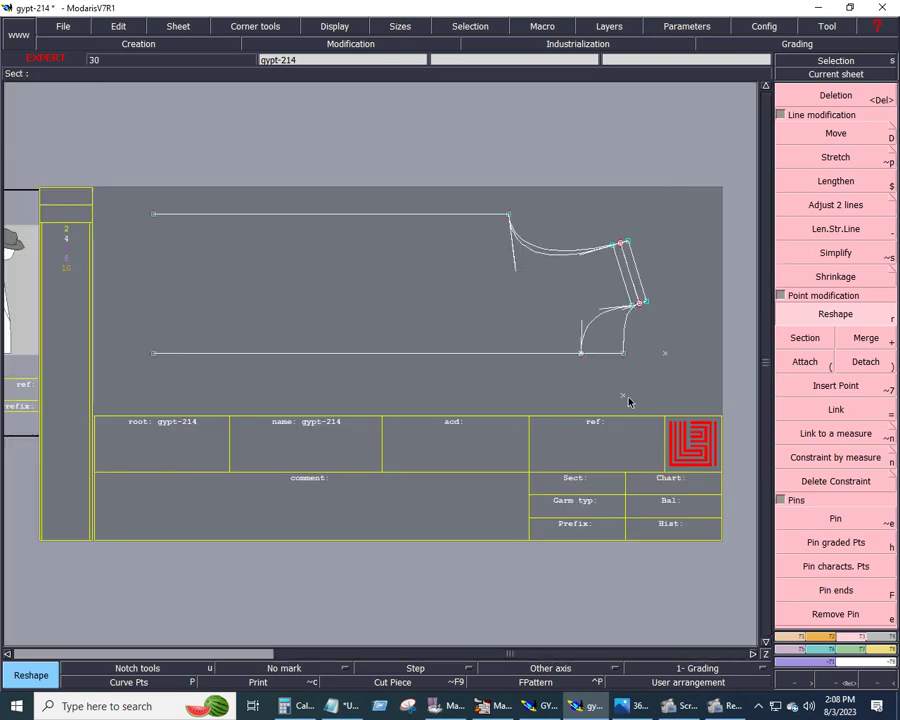
Zoom into the neckline and armhole area and bring up the GYPT-214 spec sheet photo.
key("Delete")
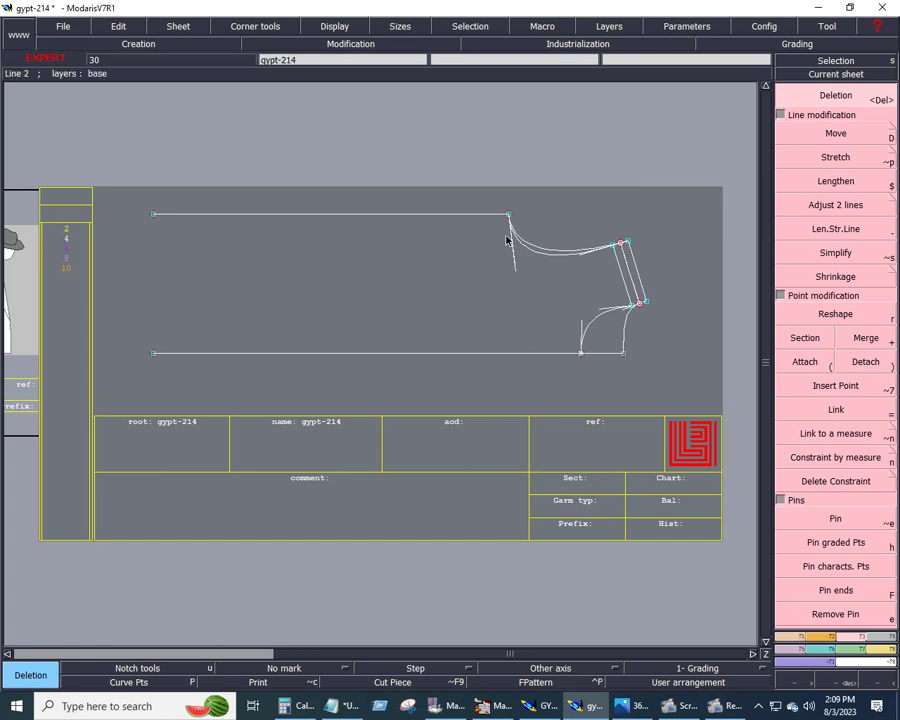
key("z")
left_click_drag(443, 180, 665, 358)
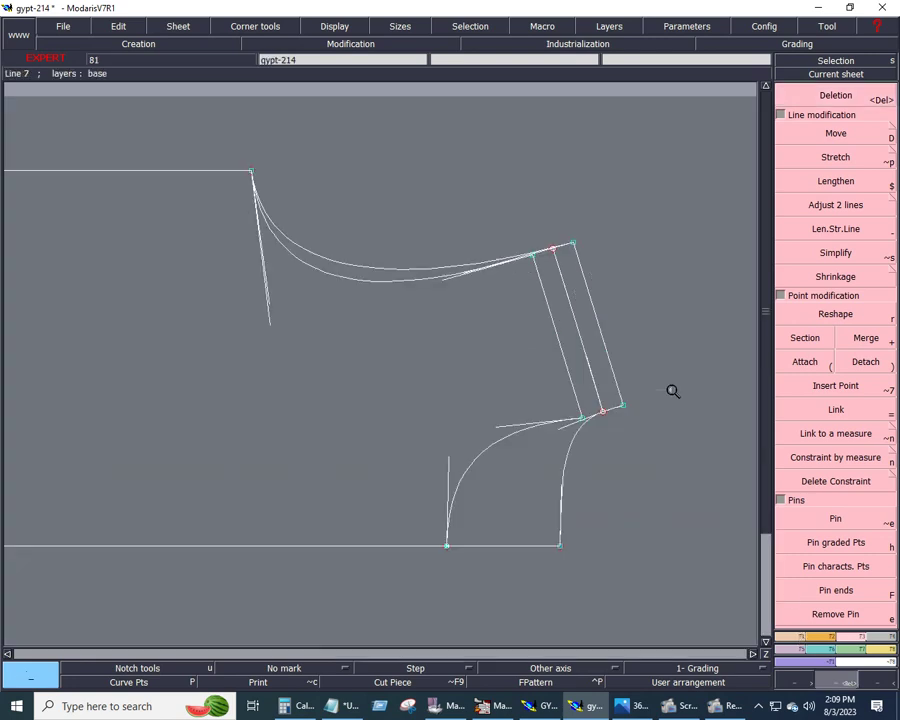
left_click(625, 705)
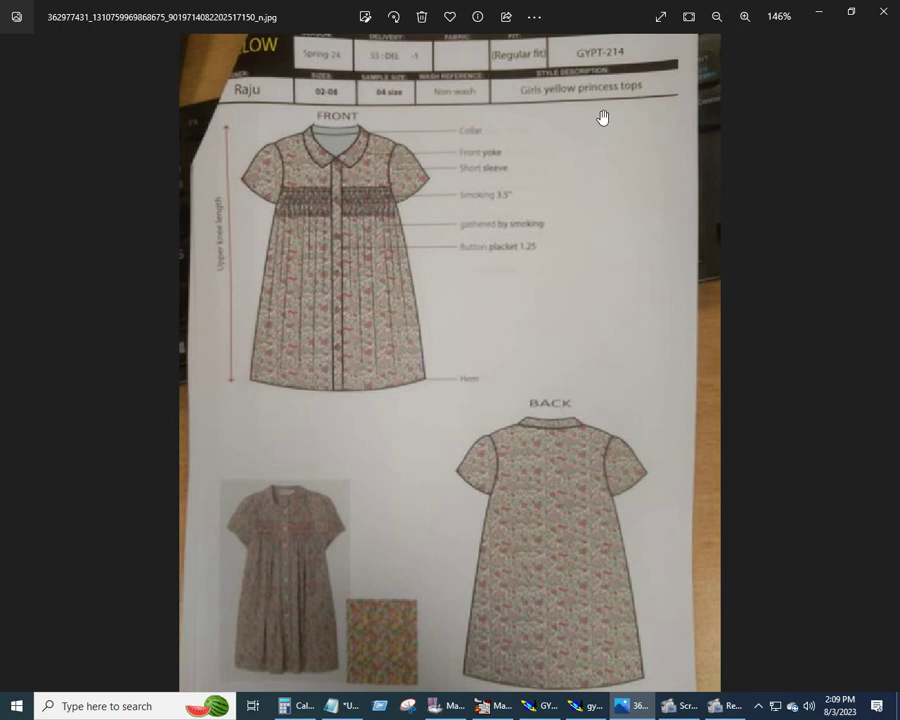
Minimize the GYPT-214 spec sheet photo to bring the Modaris draft back to the front.
left_click(819, 13)
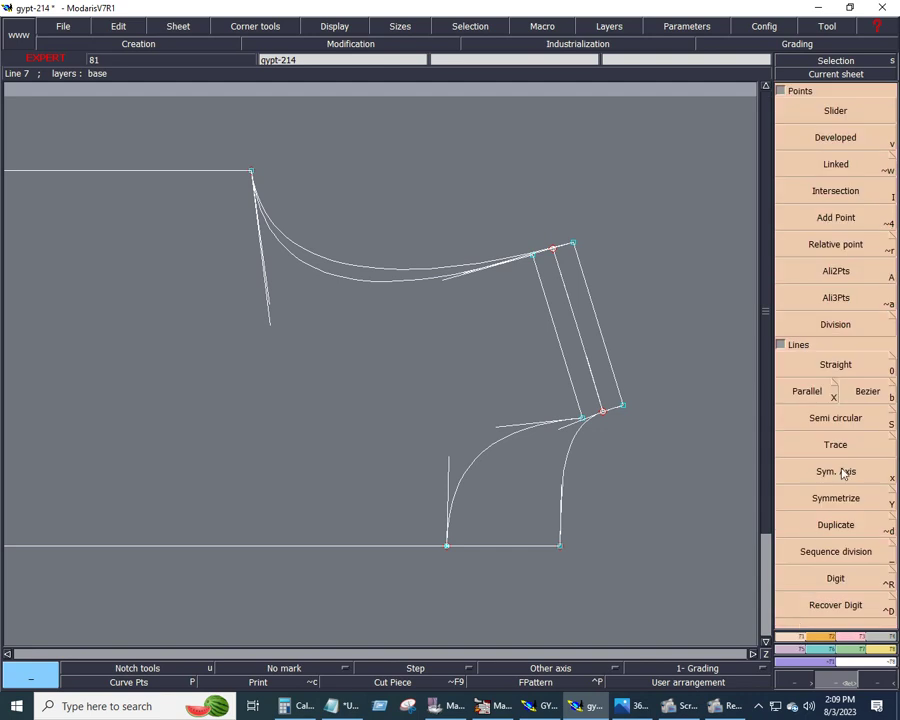
Draw a vertical Bezier line from the top corner down to the bottom baseline corner.
left_click(866, 392)
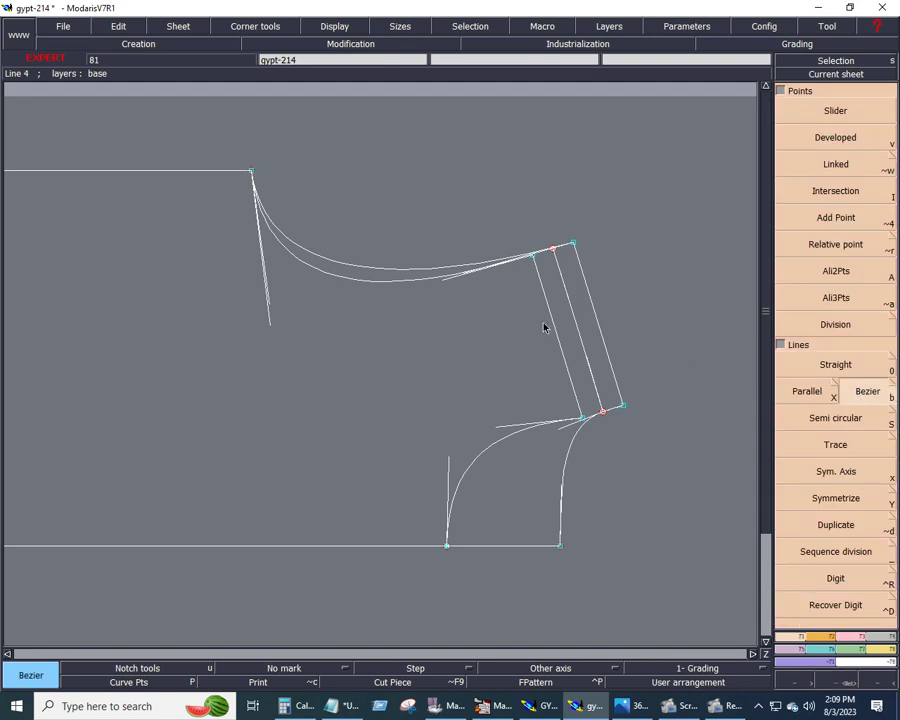
left_click(251, 172)
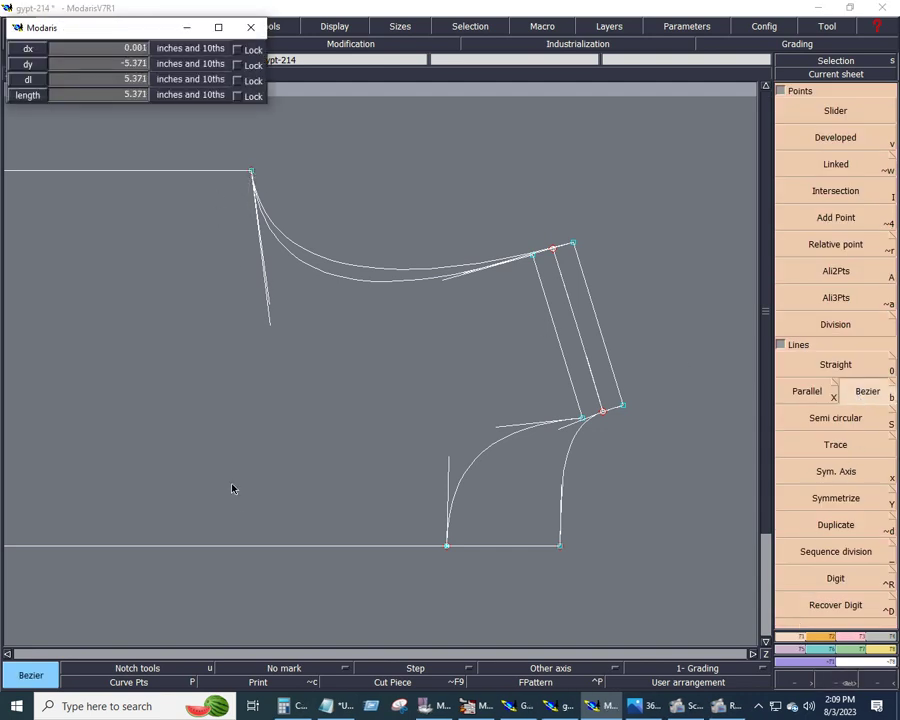
left_click(254, 549)
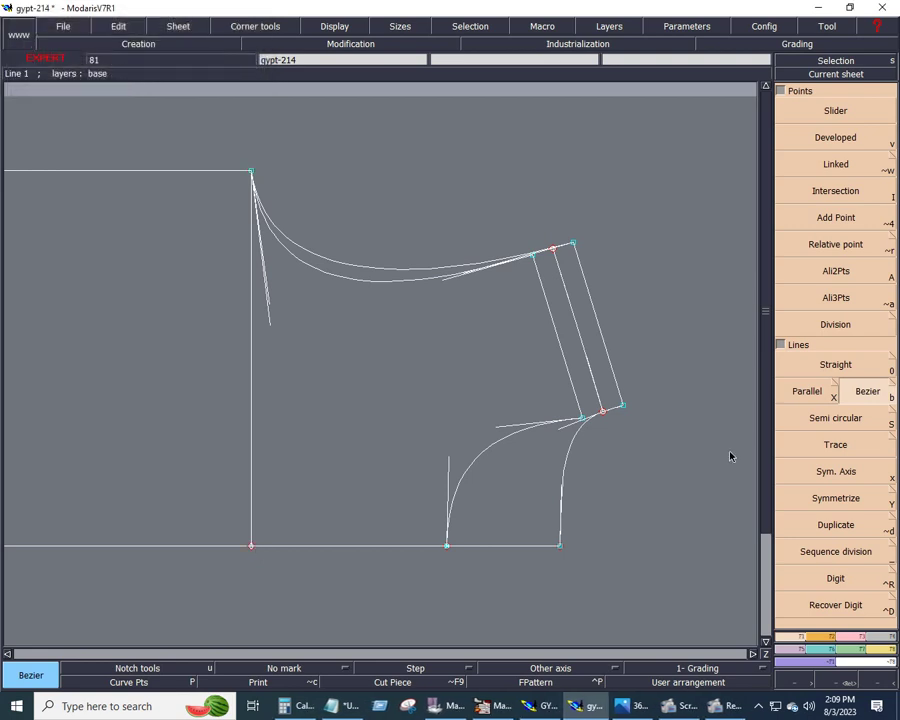
Offset the vertical edge by 2.272 and trim the parallel copy onto the lower curve.
left_click(807, 396)
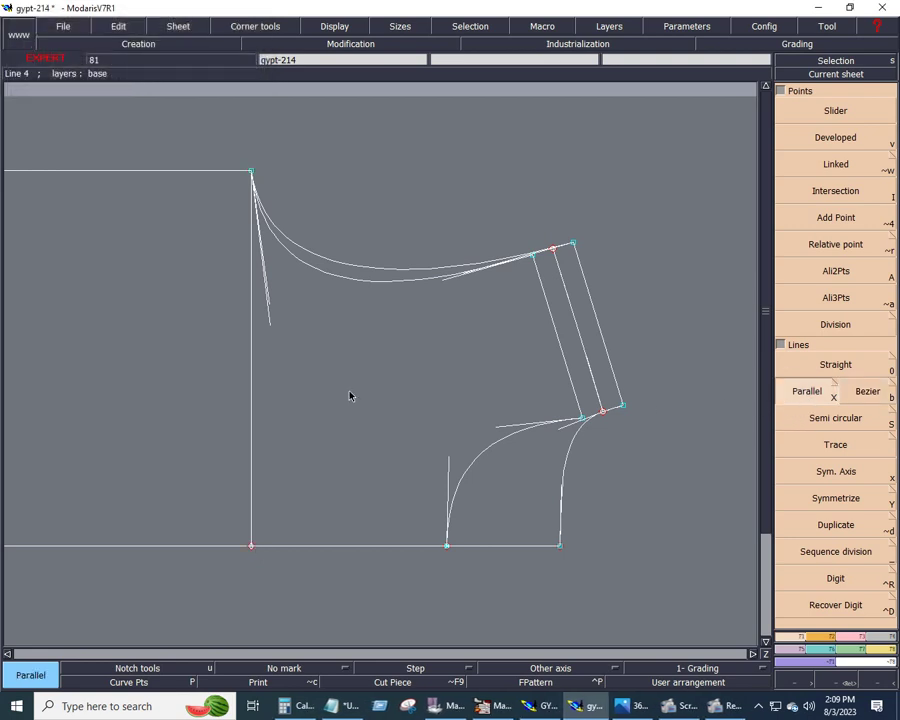
left_click(252, 388)
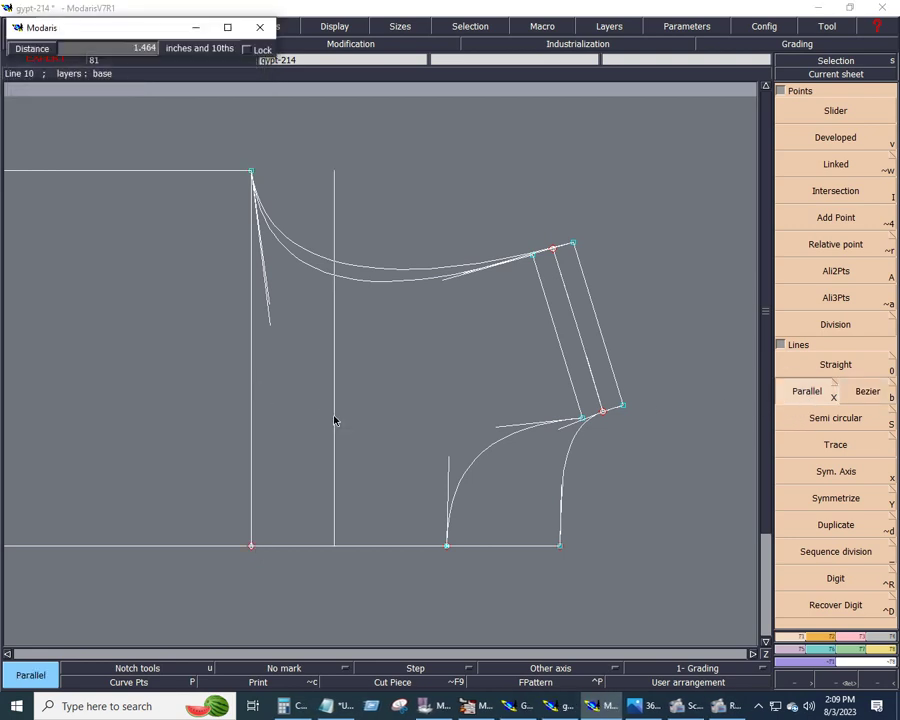
type("2.272")
type("1.5")
key("Return")
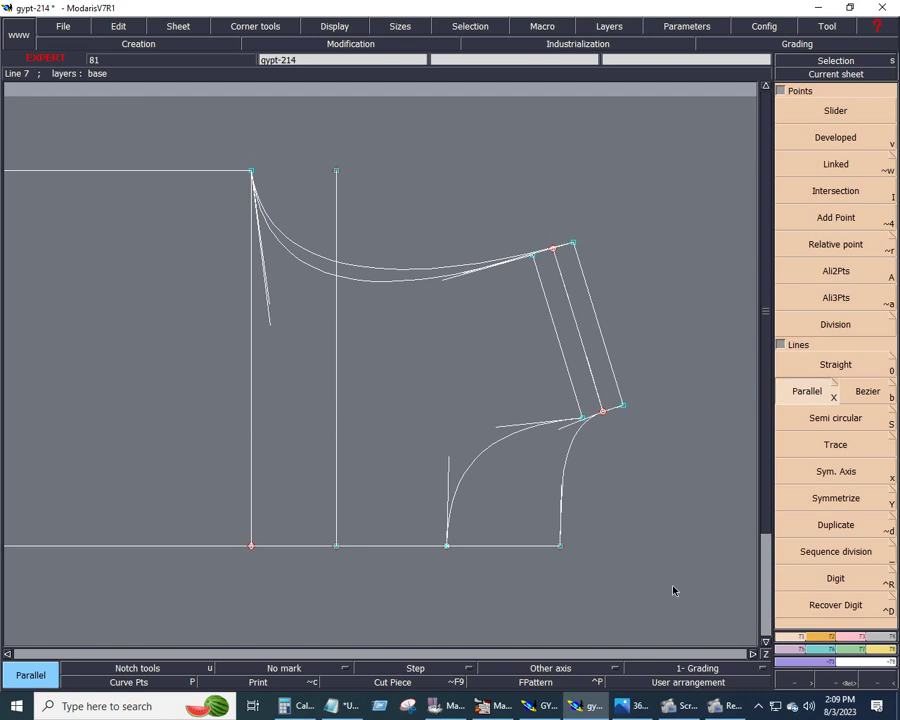
key("F2")
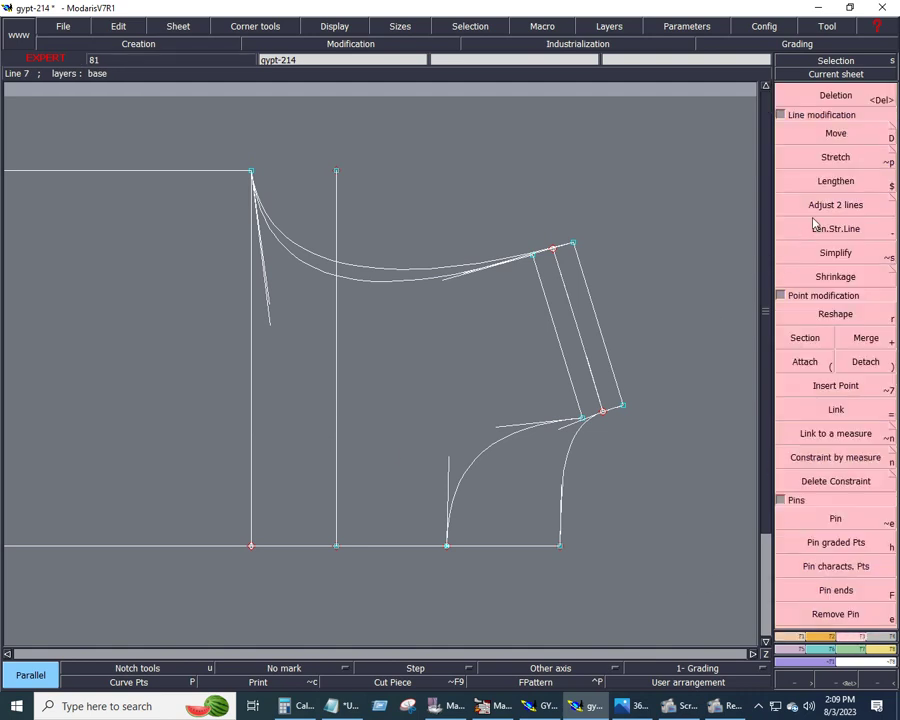
left_click(813, 208)
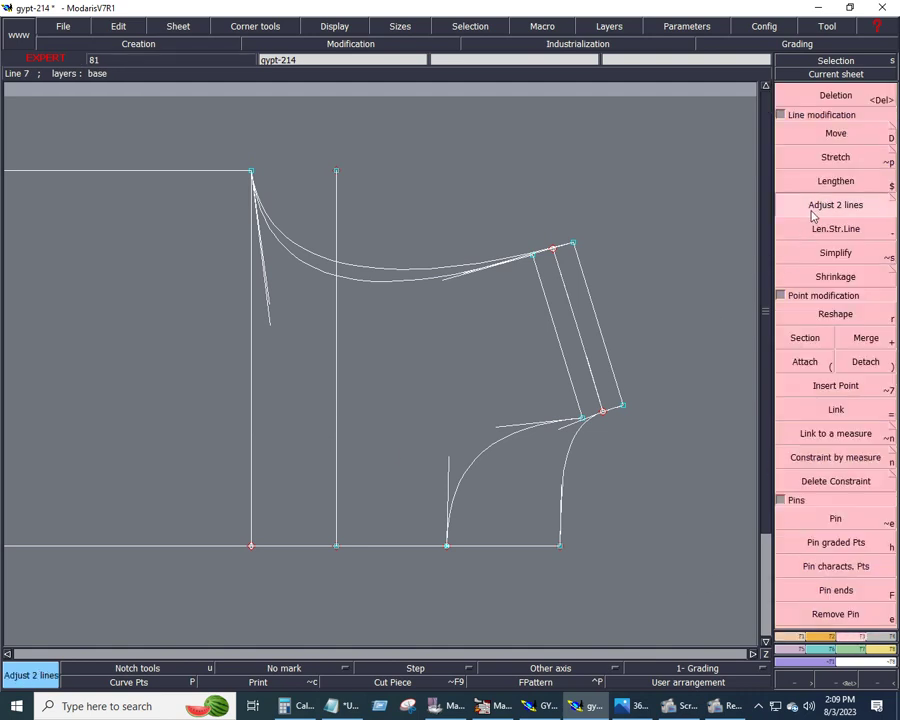
left_click(355, 283)
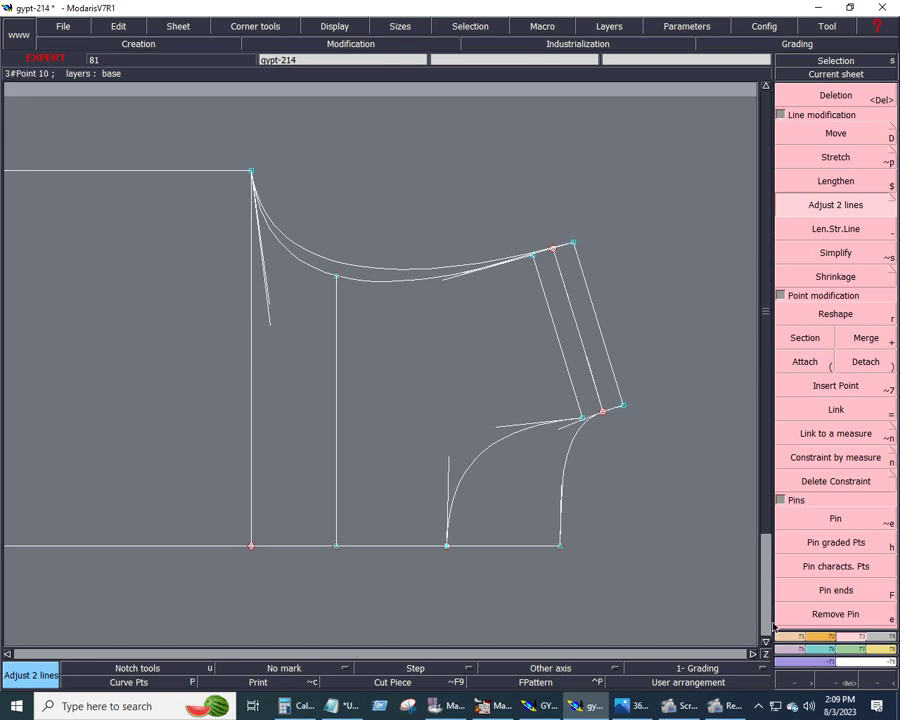
Re-check the GYPT-214 spec sheet photo, then minimize it to return to the draft.
left_click(800, 640)
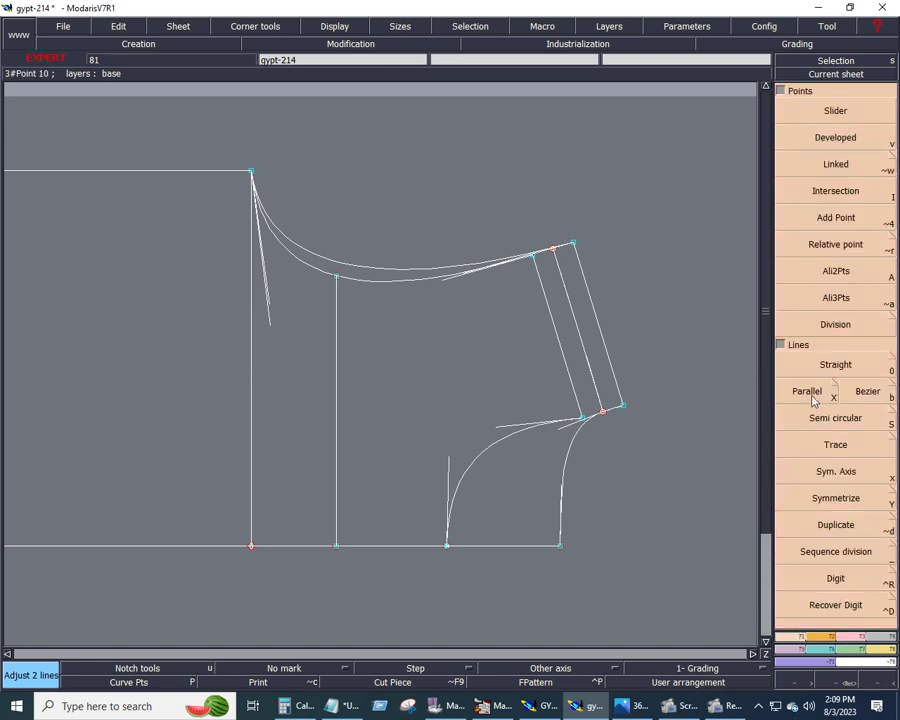
left_click(808, 392)
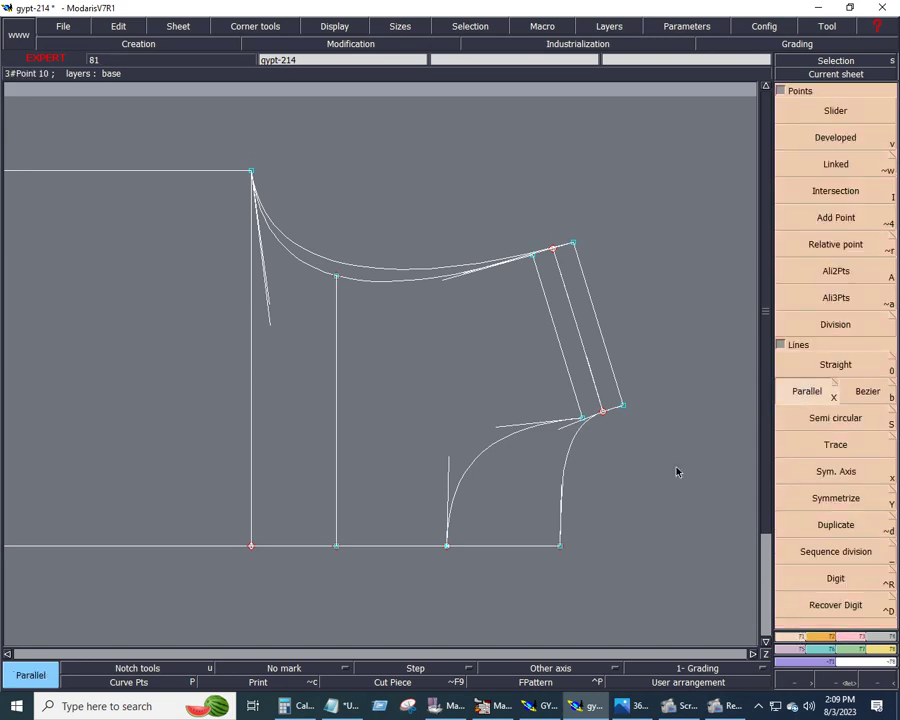
left_click(636, 706)
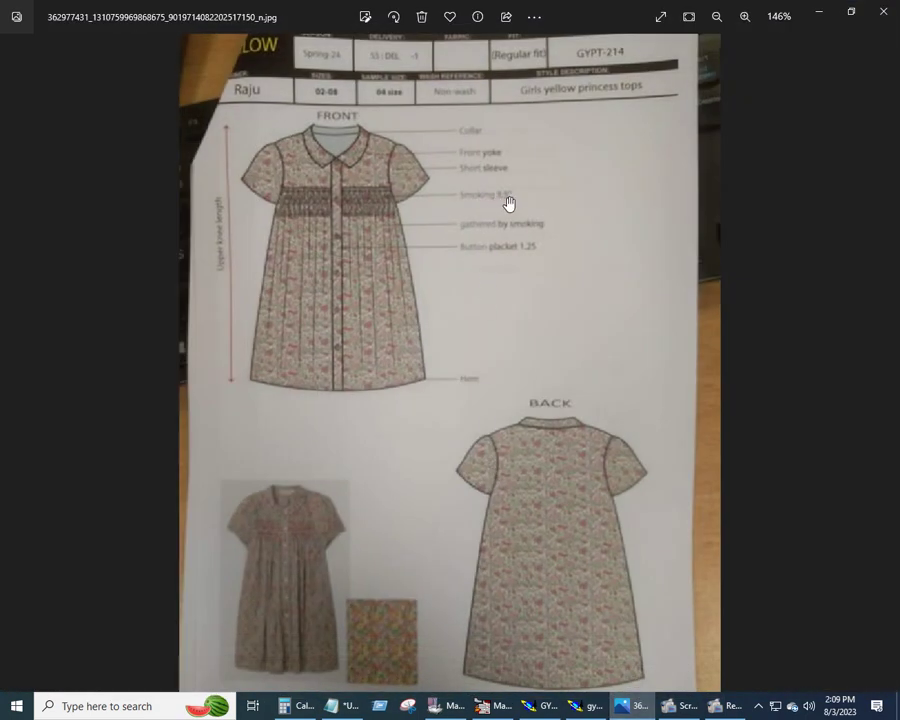
scroll(509, 204, "down", 1)
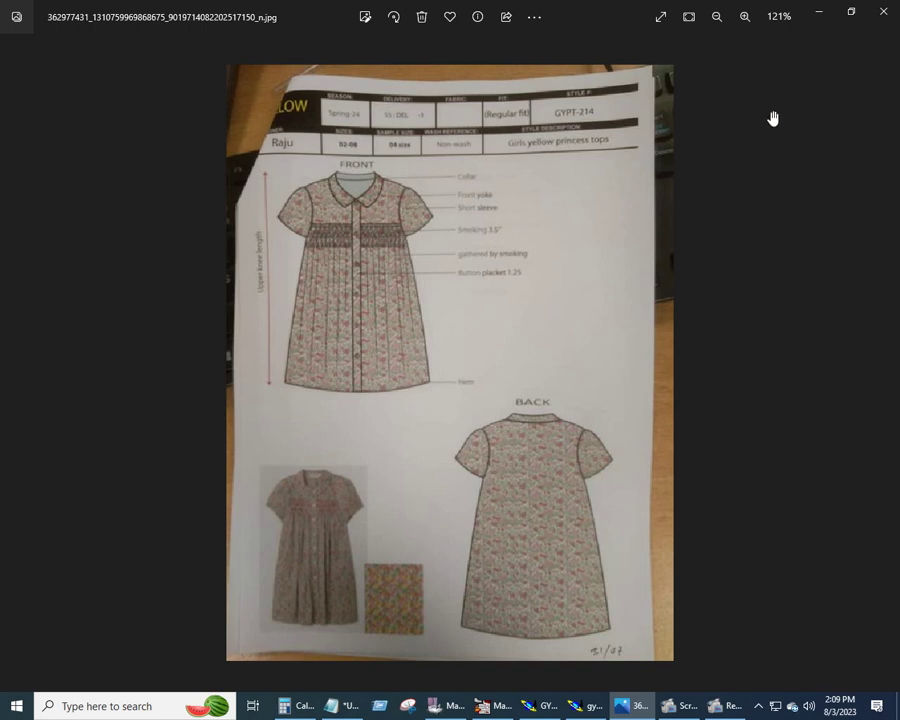
left_click(818, 12)
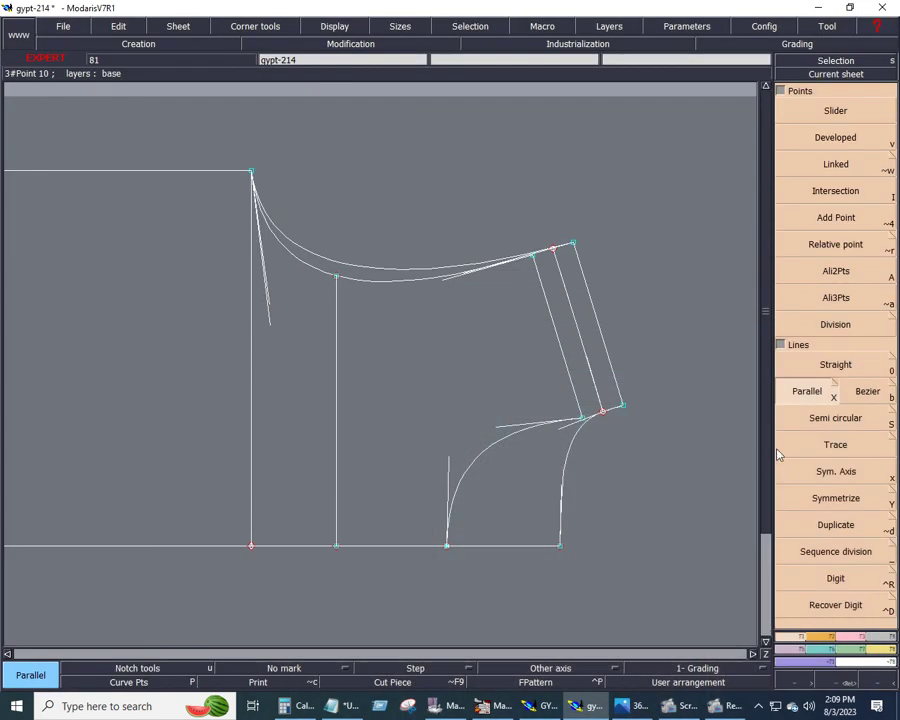
Make a parallel copy of the left vertical edge at a 1.5 offset.
left_click(337, 416)
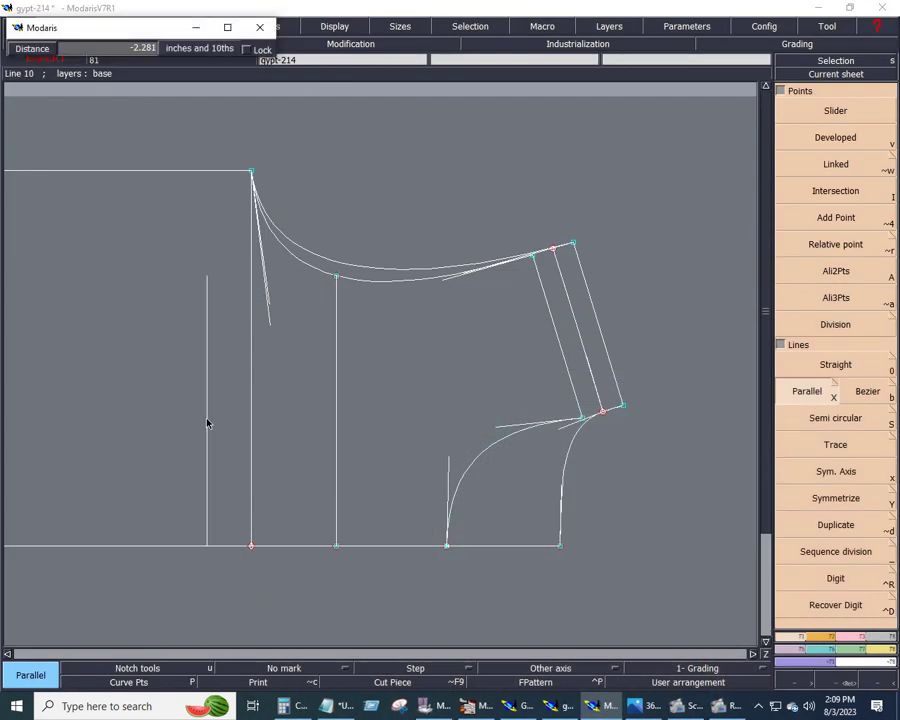
type("1.500")
type("4")
key("Return")
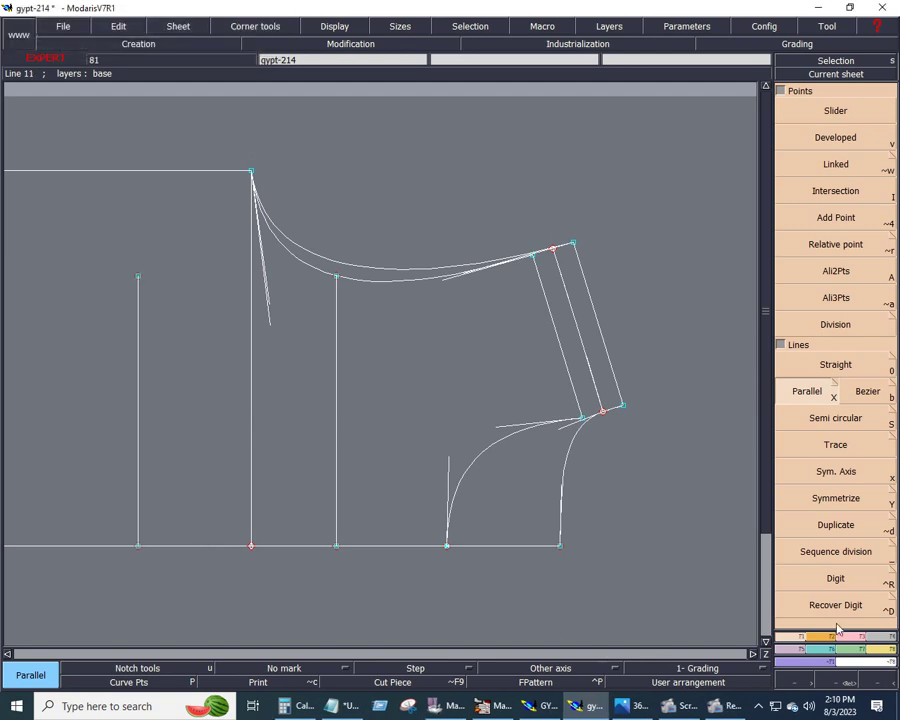
Extend the new vertical line up to the top line and delete the original edge.
left_click(846, 639)
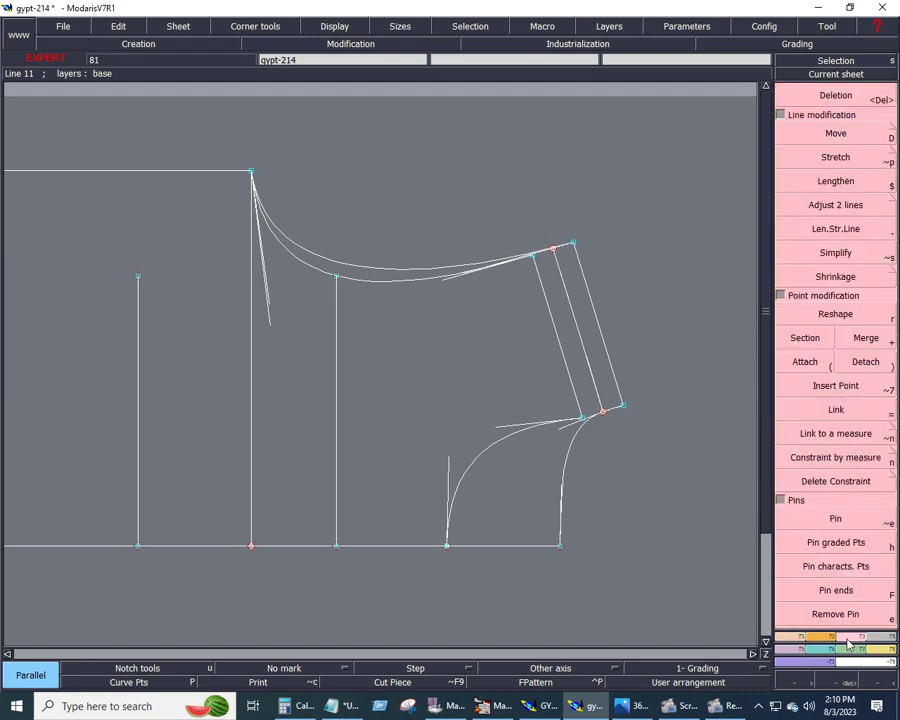
left_click(815, 208)
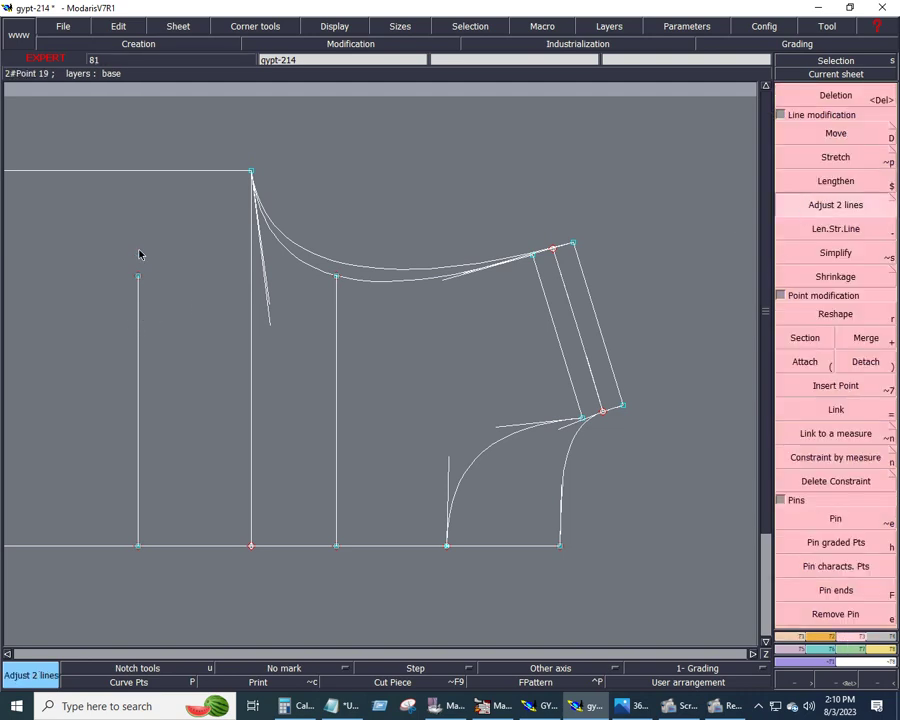
left_click(138, 175)
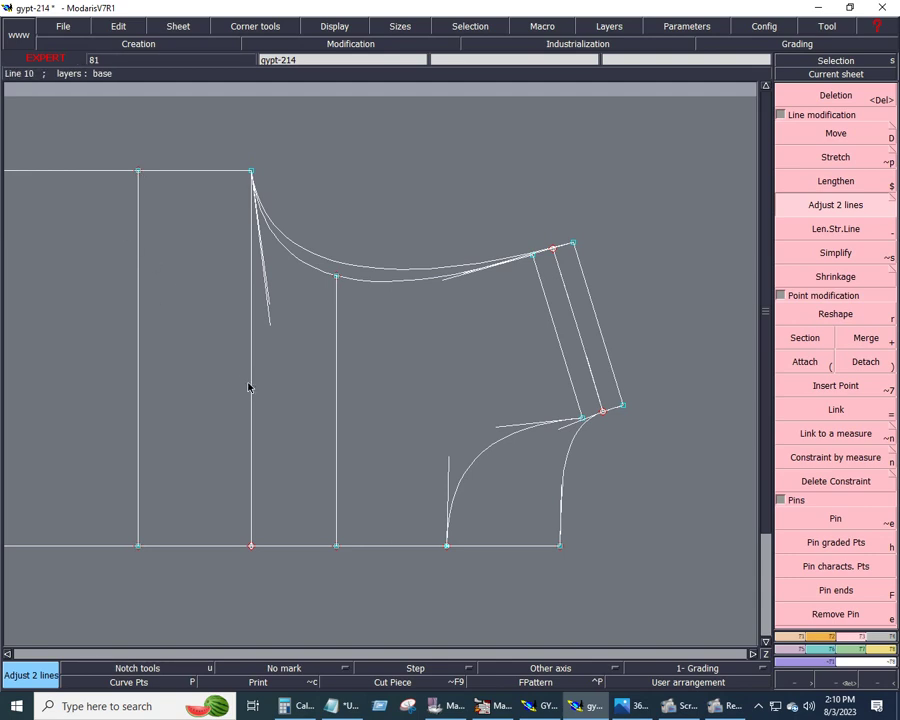
key("Delete")
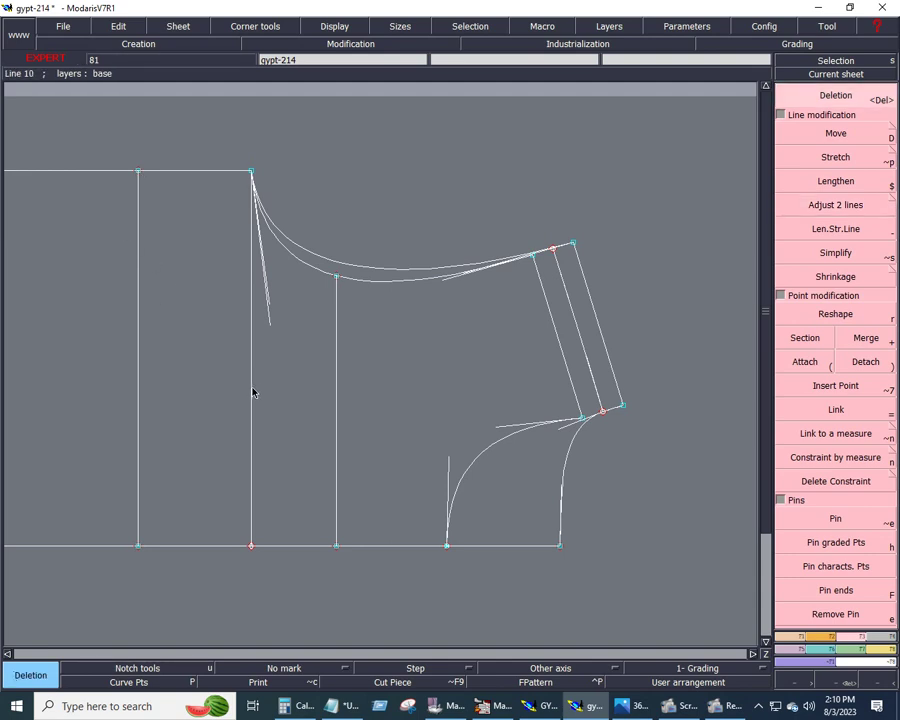
left_click(252, 392)
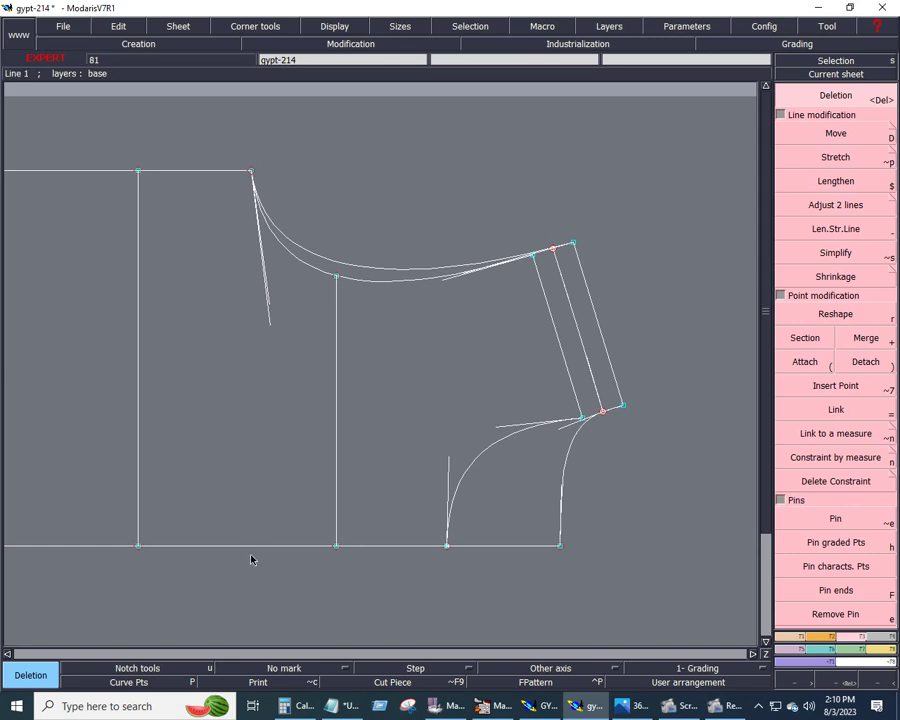
Measure the new vertical line from top to bottom, showing a 6.625 length.
scroll(250, 560, "down", 3)
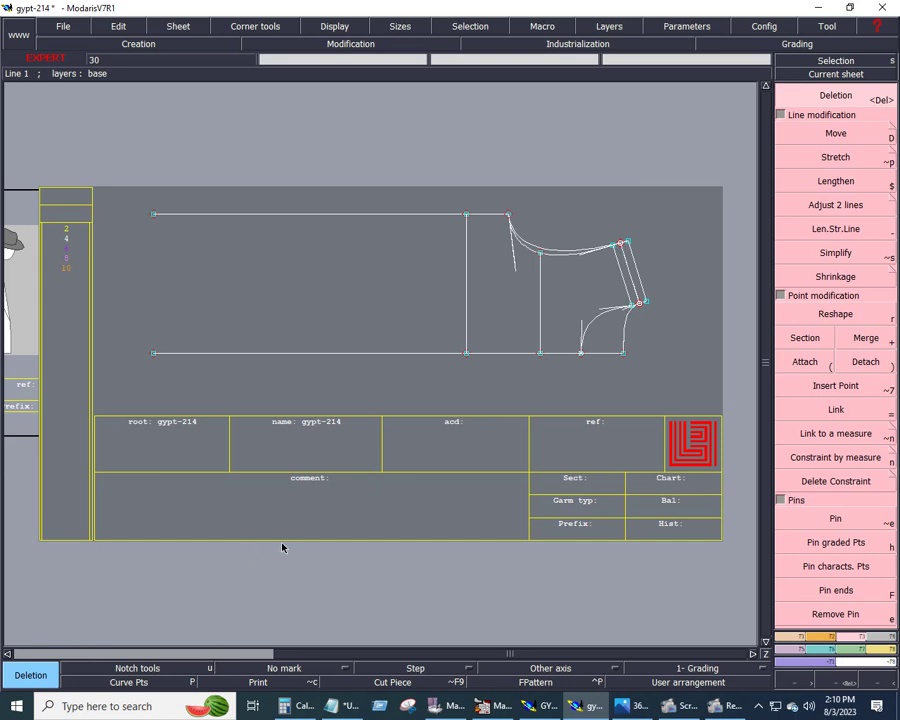
left_click(885, 652)
left_click(872, 208)
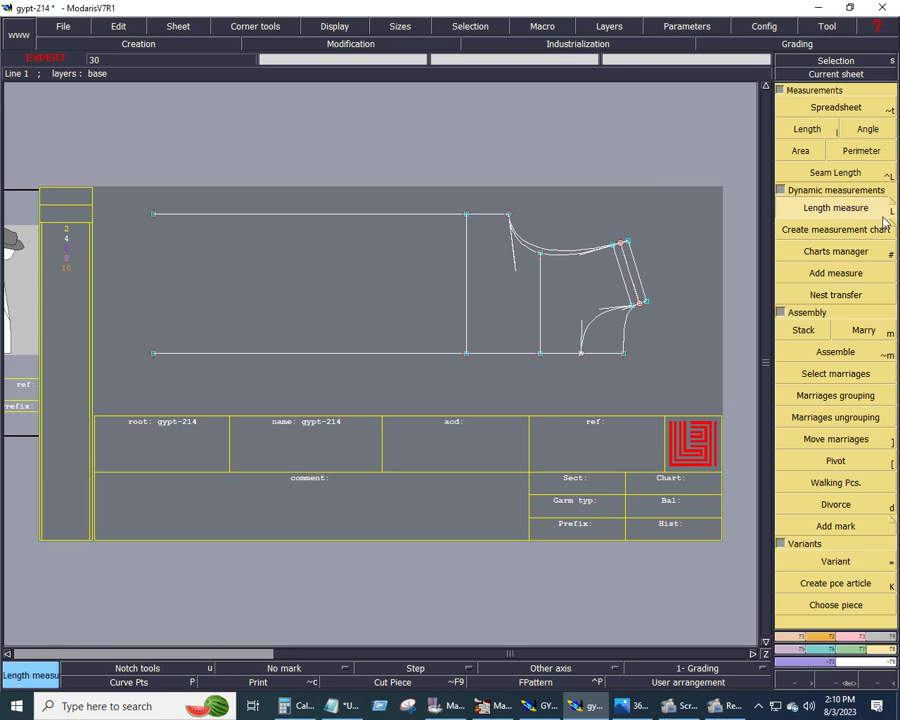
left_click(466, 214)
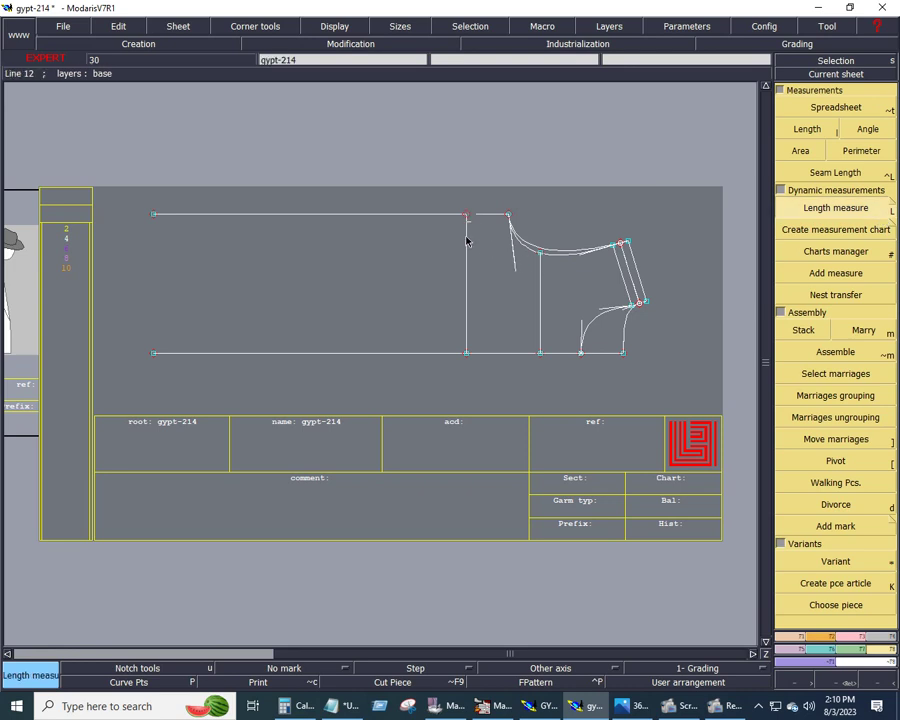
left_click(466, 353)
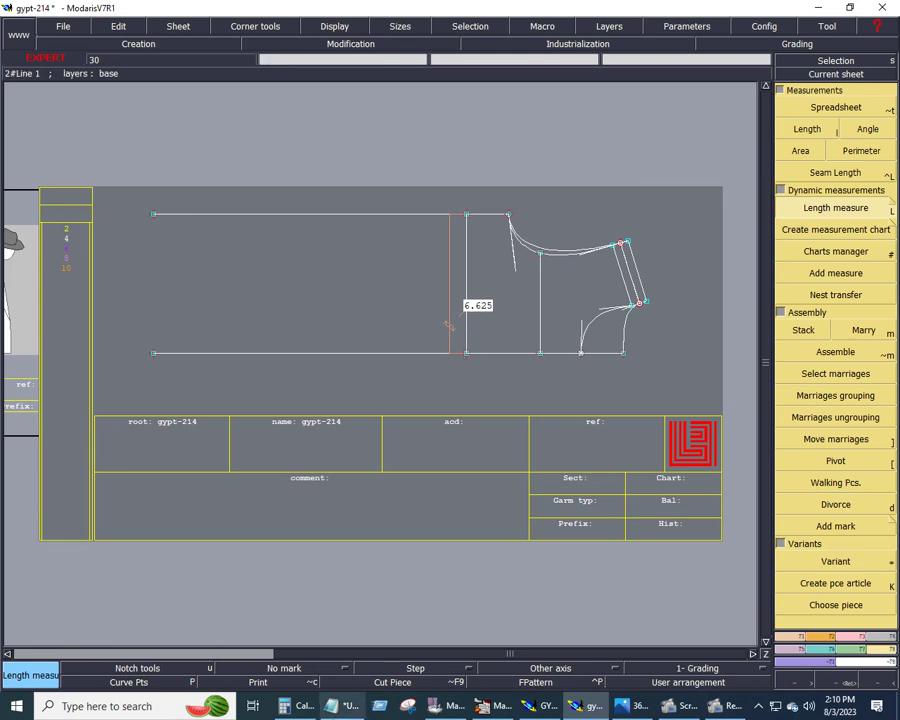
Double 6.625 to 13.25 in Calculator, then minimize it to return to Modaris.
key("alt+Tab")
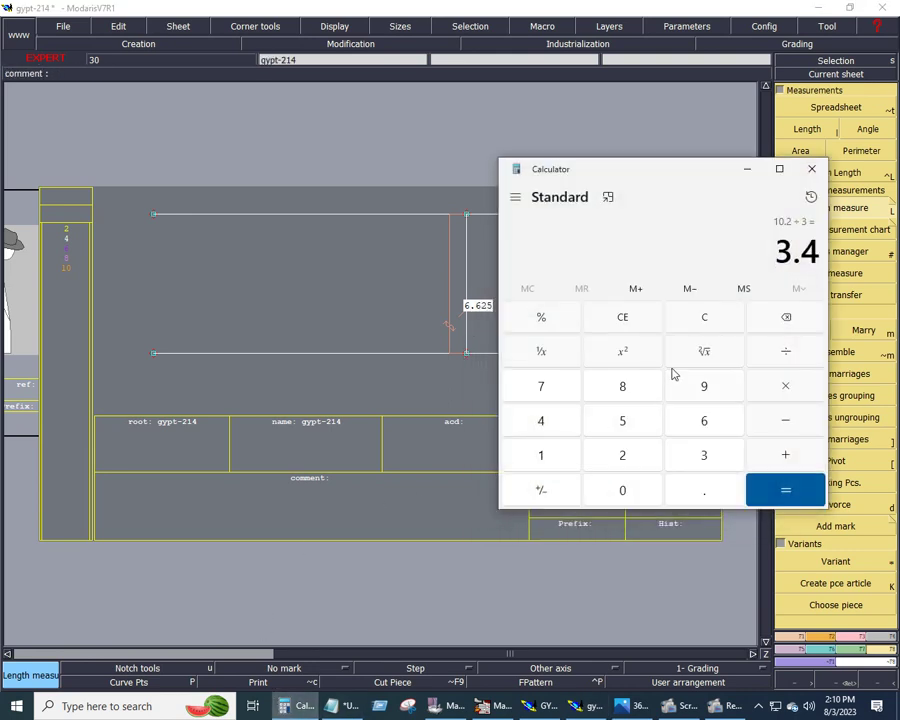
left_click(712, 322)
left_click(704, 420)
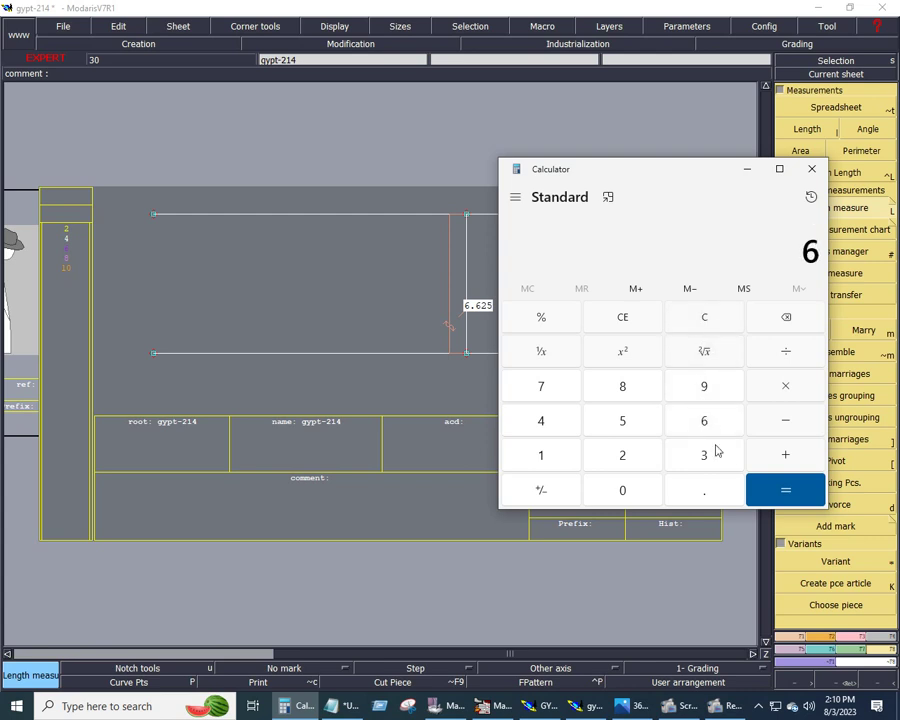
left_click(702, 490)
left_click(703, 421)
left_click(637, 457)
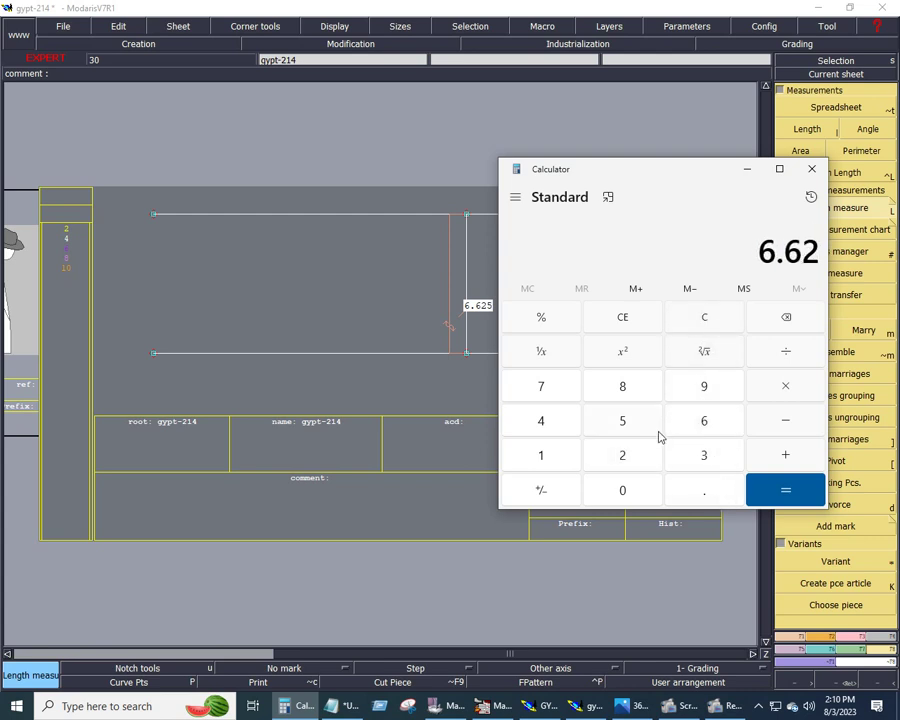
left_click(639, 420)
left_click(789, 391)
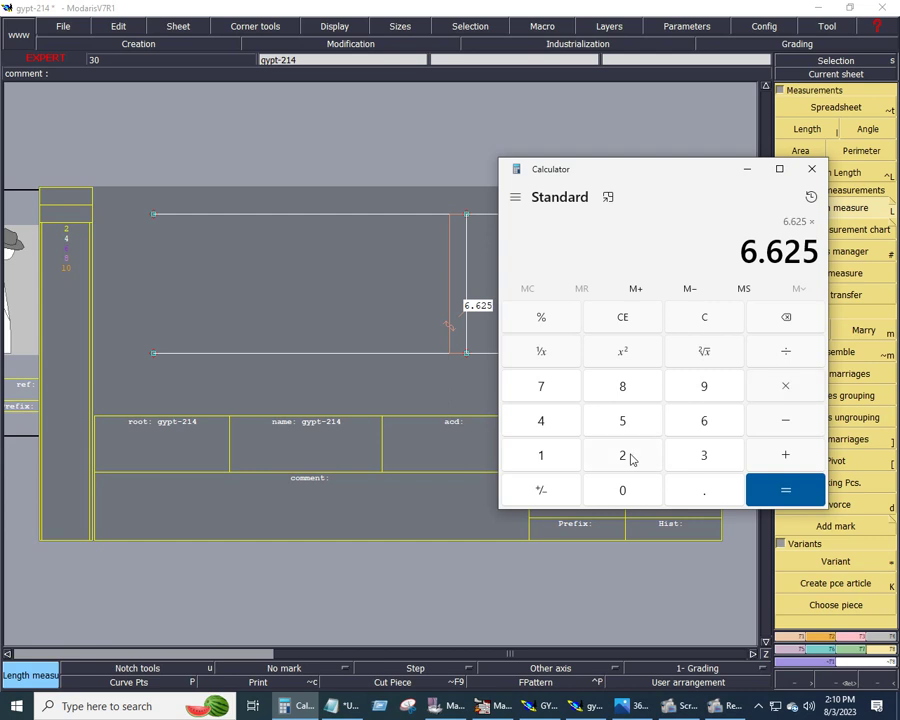
left_click(629, 458)
left_click(787, 490)
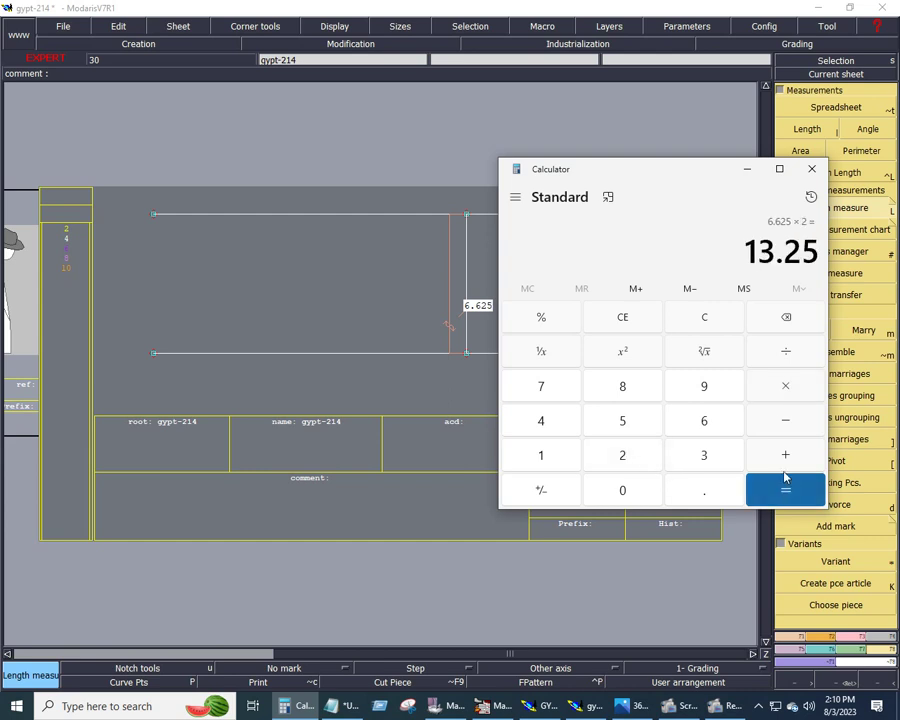
left_click(748, 172)
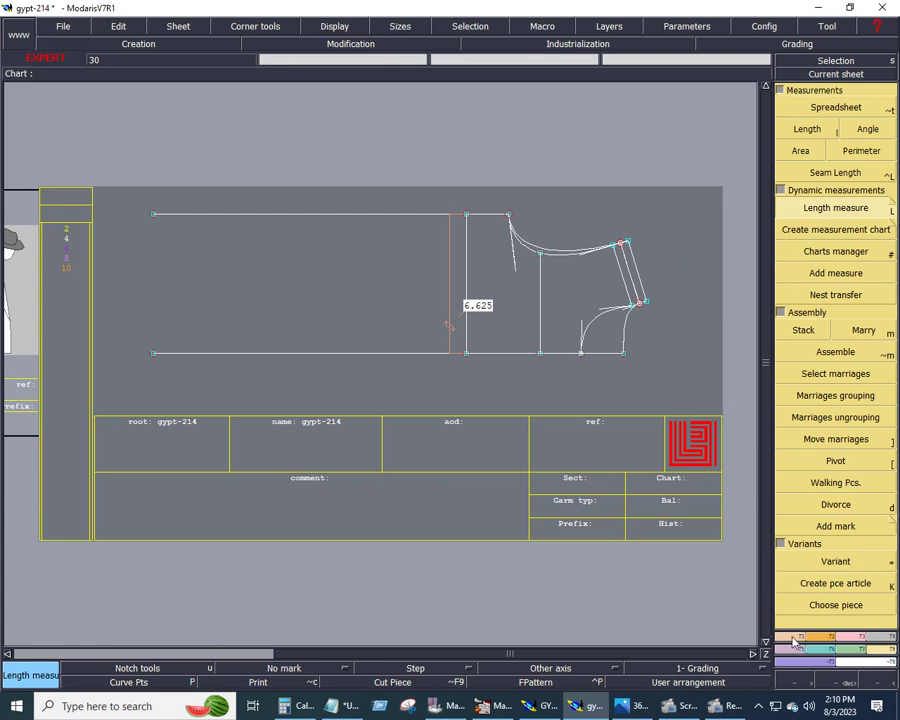
key("F1")
Draw a straight upward line from the top of the measured vertical line.
left_click(866, 396)
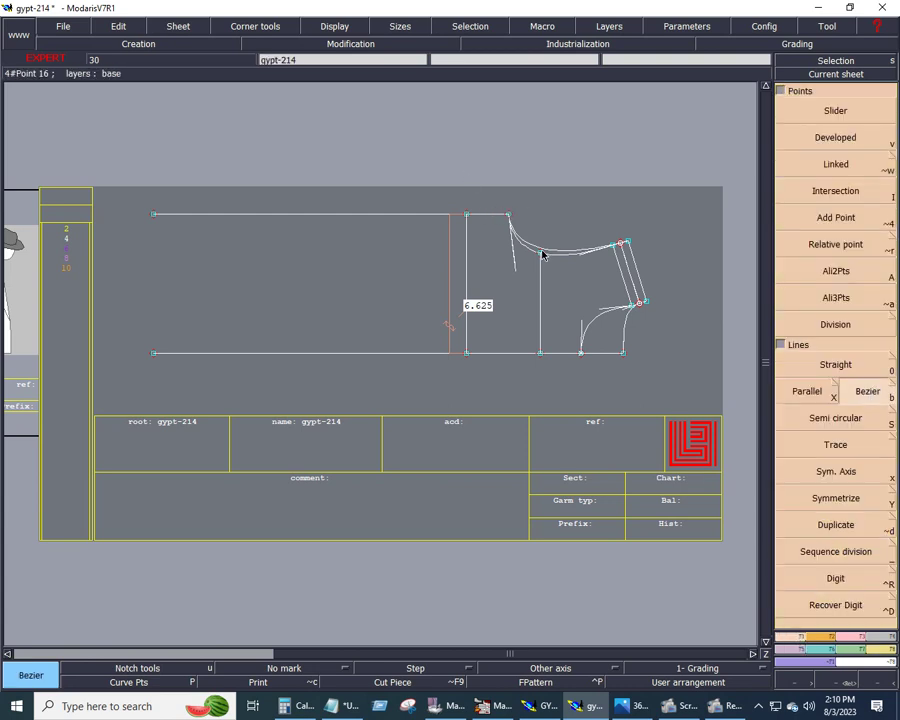
left_click(466, 213)
left_click(70, 82)
type("5.50")
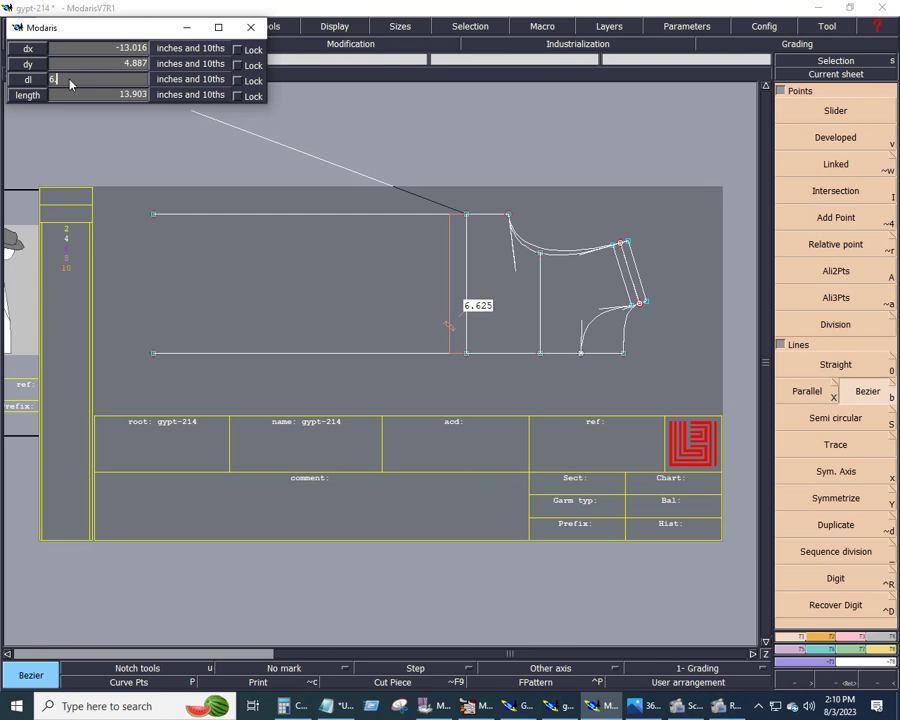
type(".625")
left_click(477, 172)
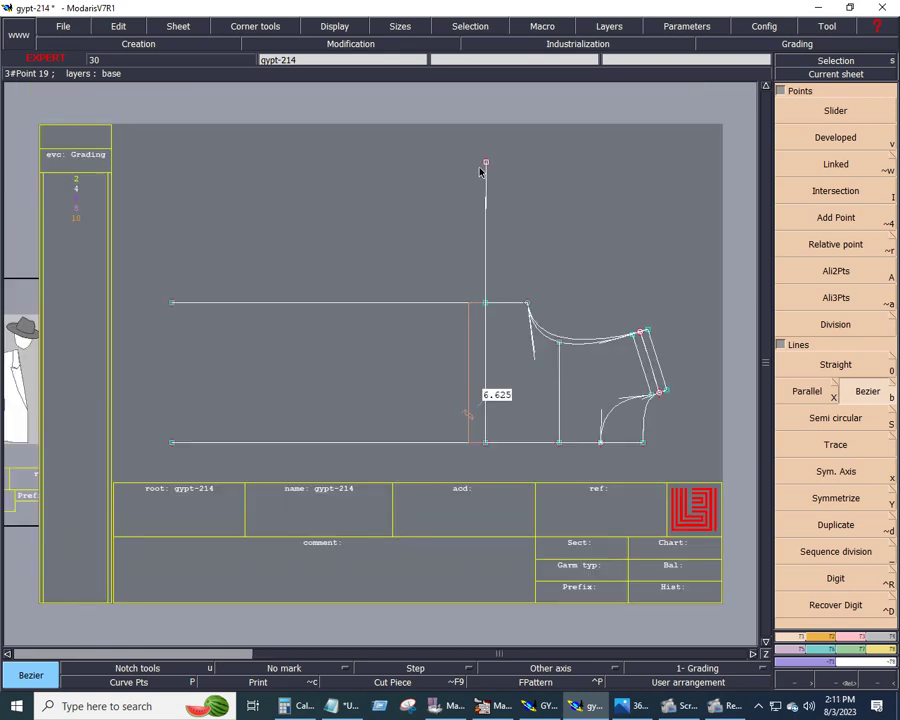
left_click(484, 165)
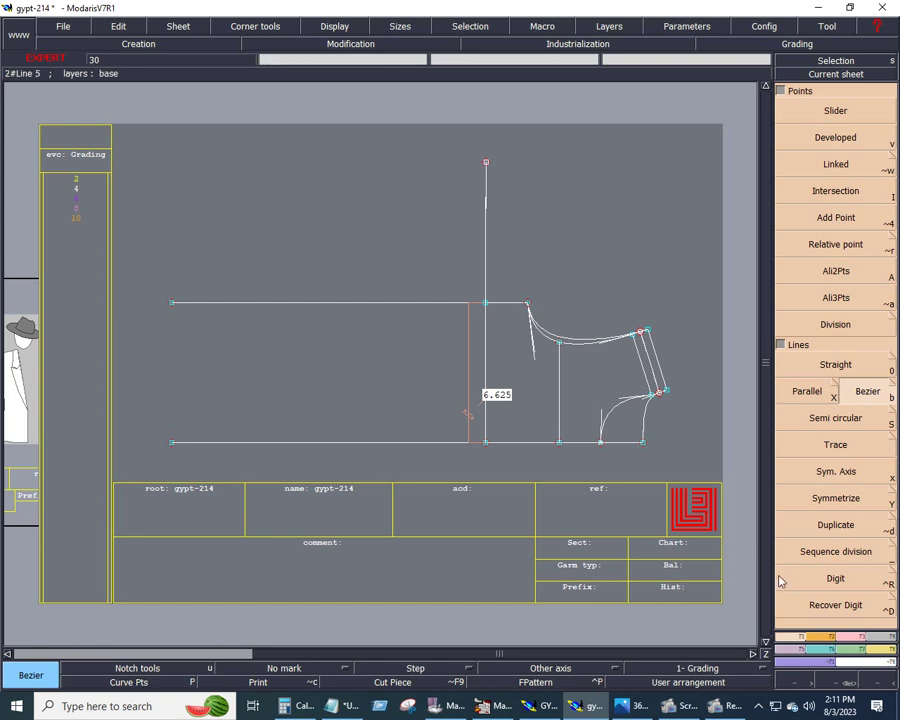
Draw a second upward line from the neck point and align both line tops level.
left_click(528, 304)
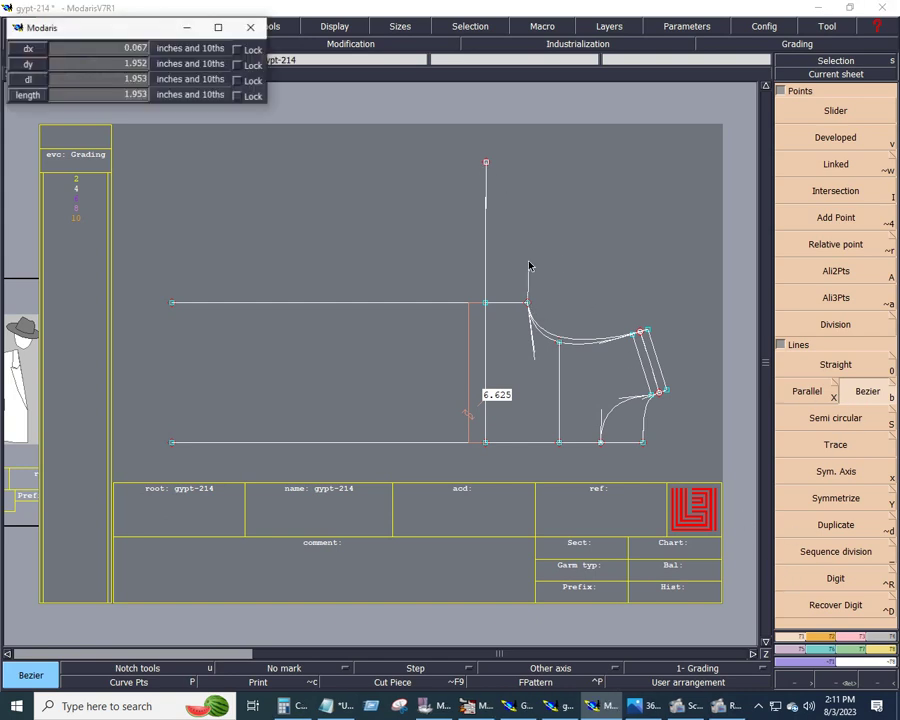
left_click(515, 162)
left_click(840, 278)
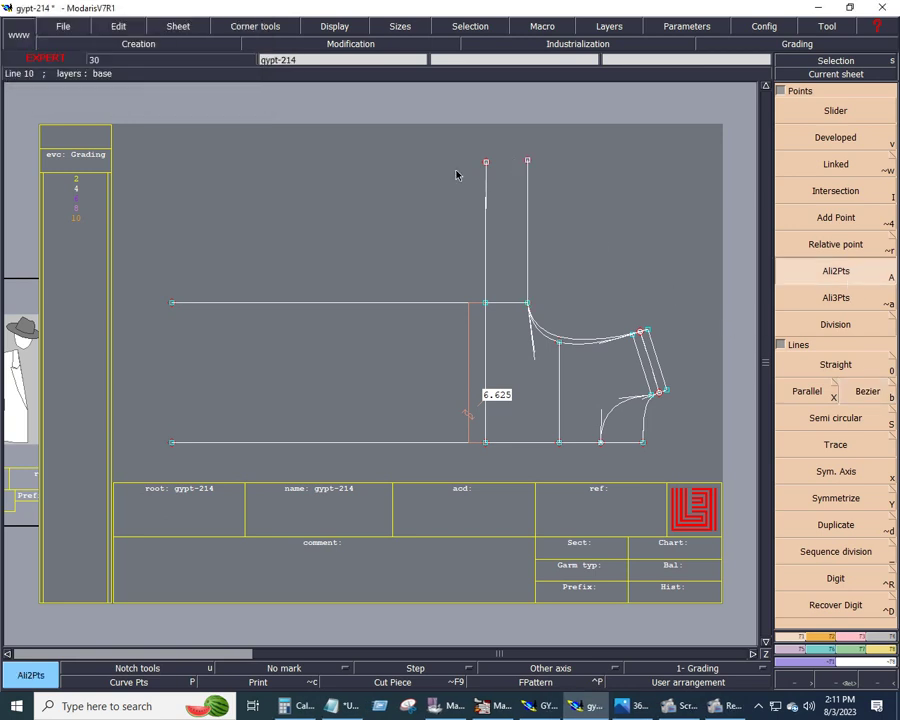
left_click(486, 162)
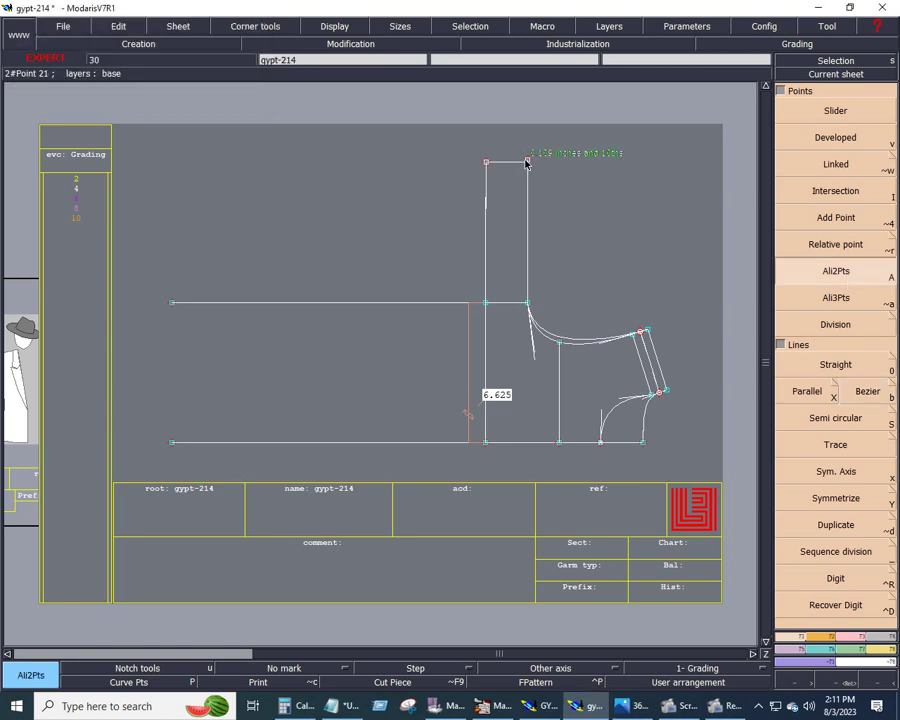
left_click(527, 162)
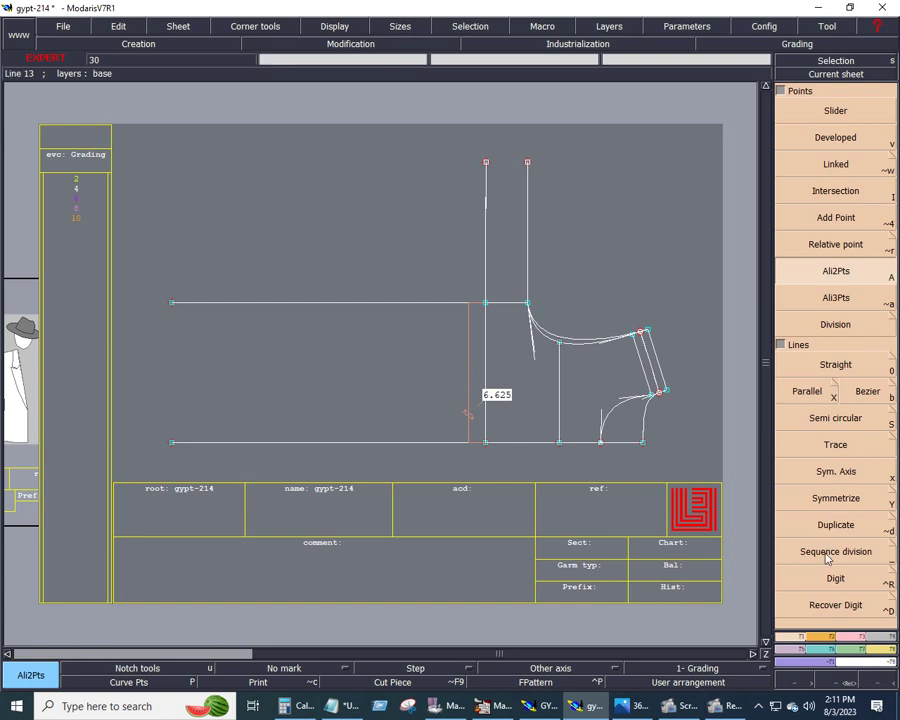
Duplicate the neckline curve, place it near the line tops, and zoom in on it.
key("alt+d")
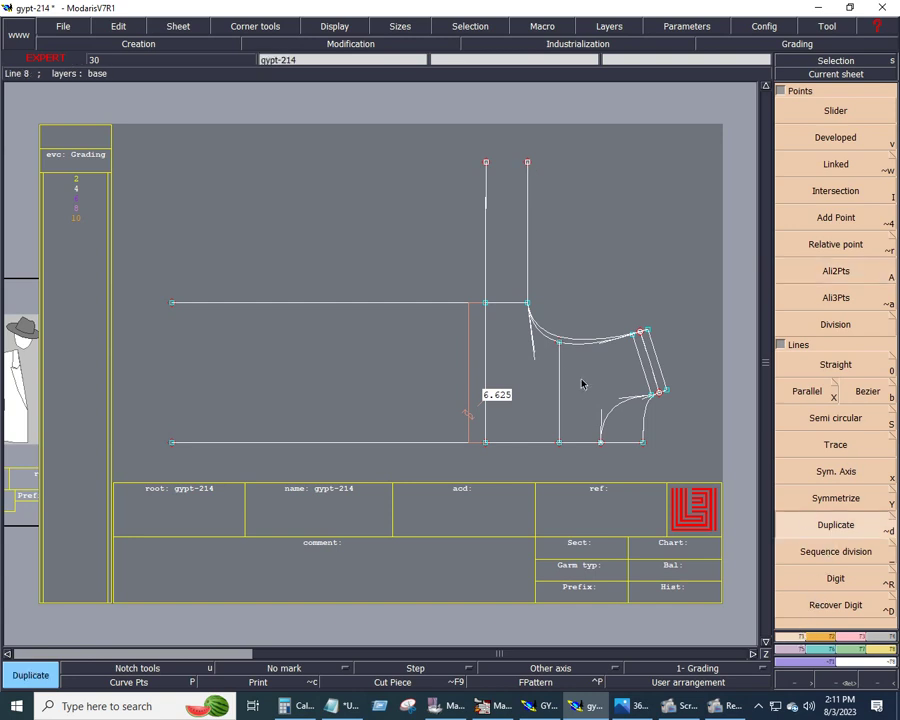
left_click(544, 340)
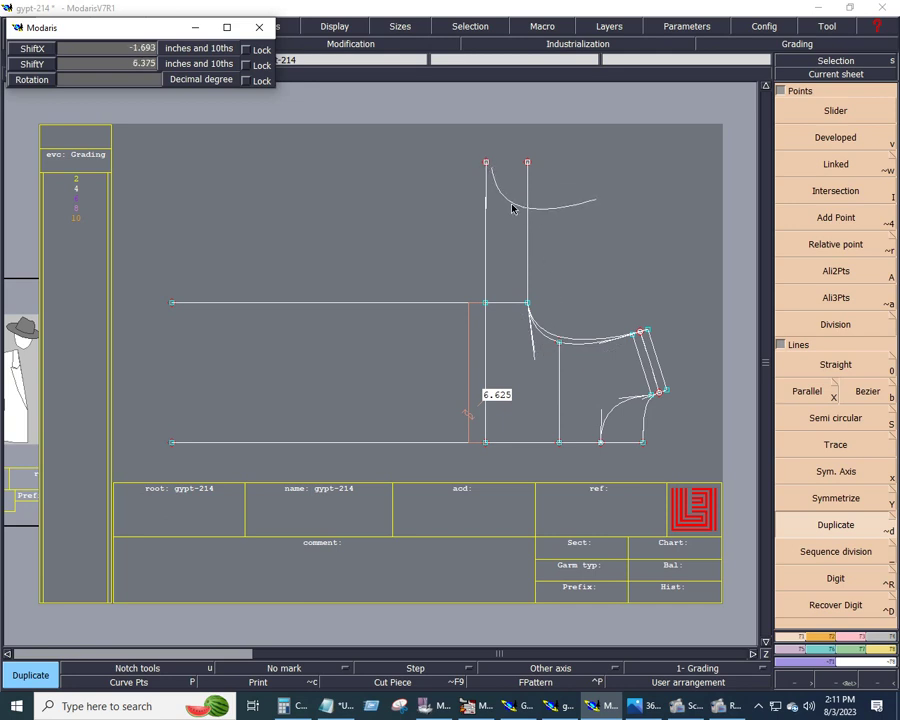
left_click(506, 203)
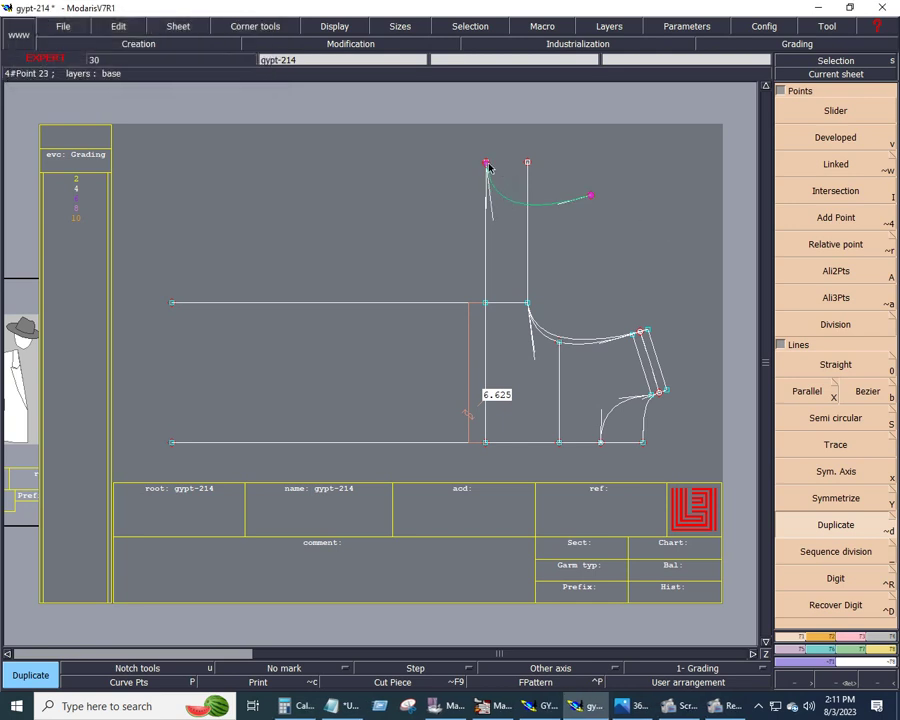
key("z")
left_click_drag(455, 143, 618, 226)
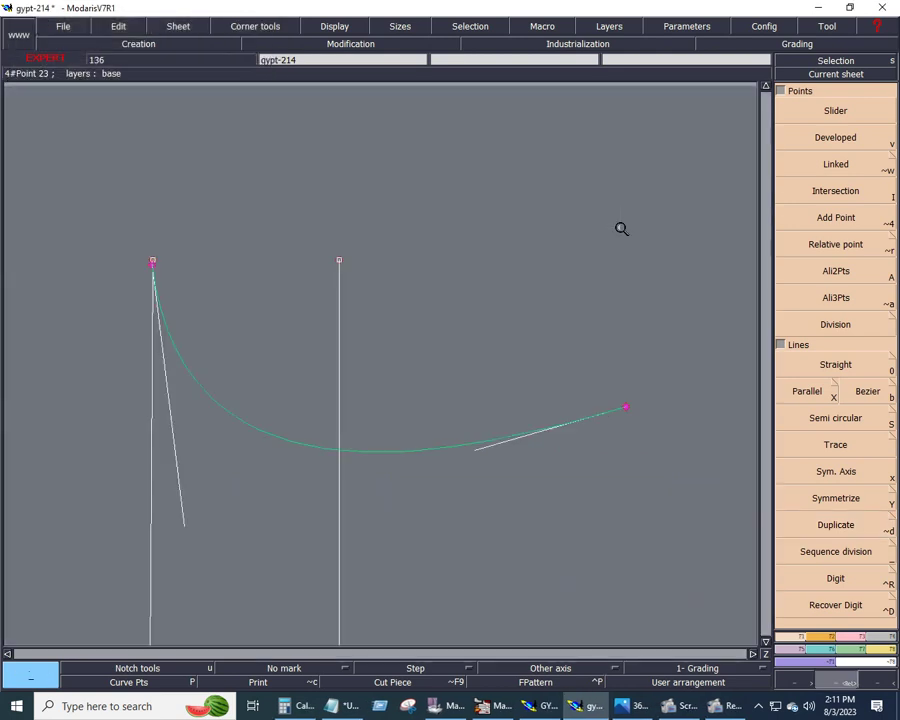
Move the curve's top point onto the top of the front edge.
left_click(858, 640)
left_click(832, 135)
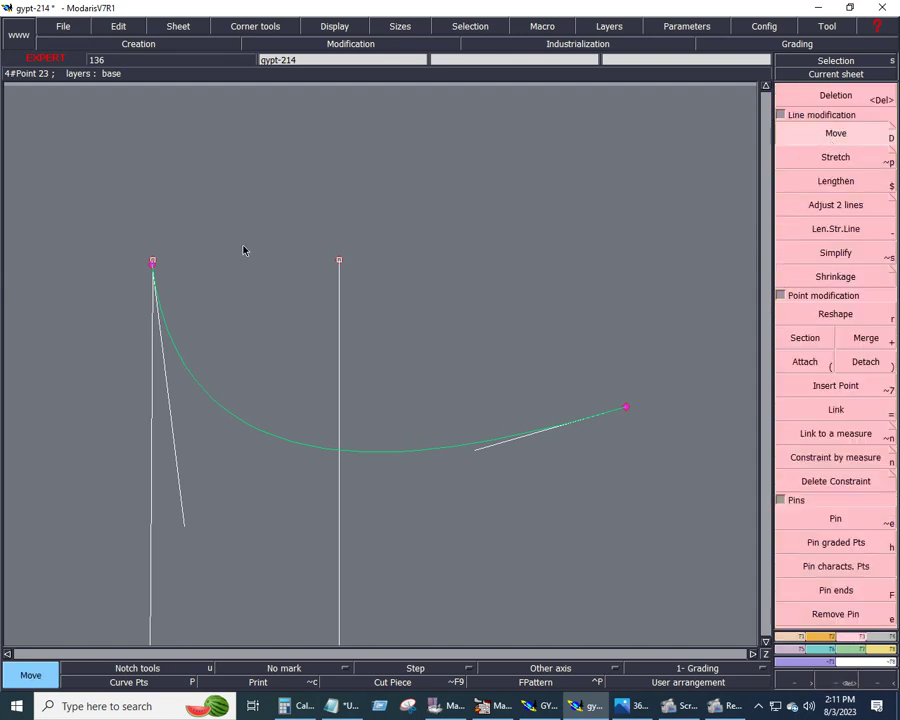
left_click(153, 266)
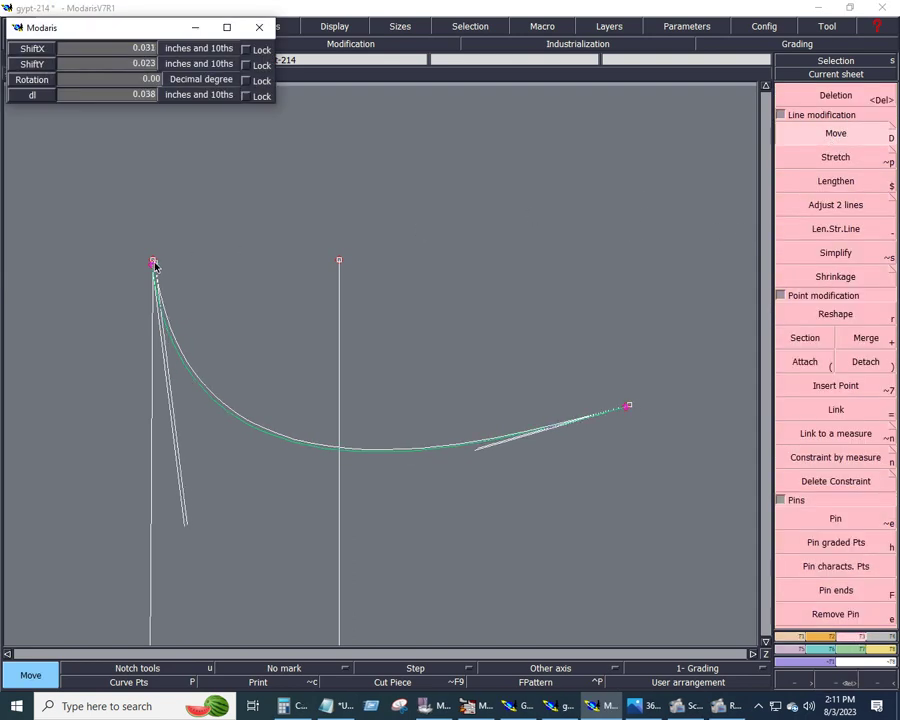
left_click(153, 261)
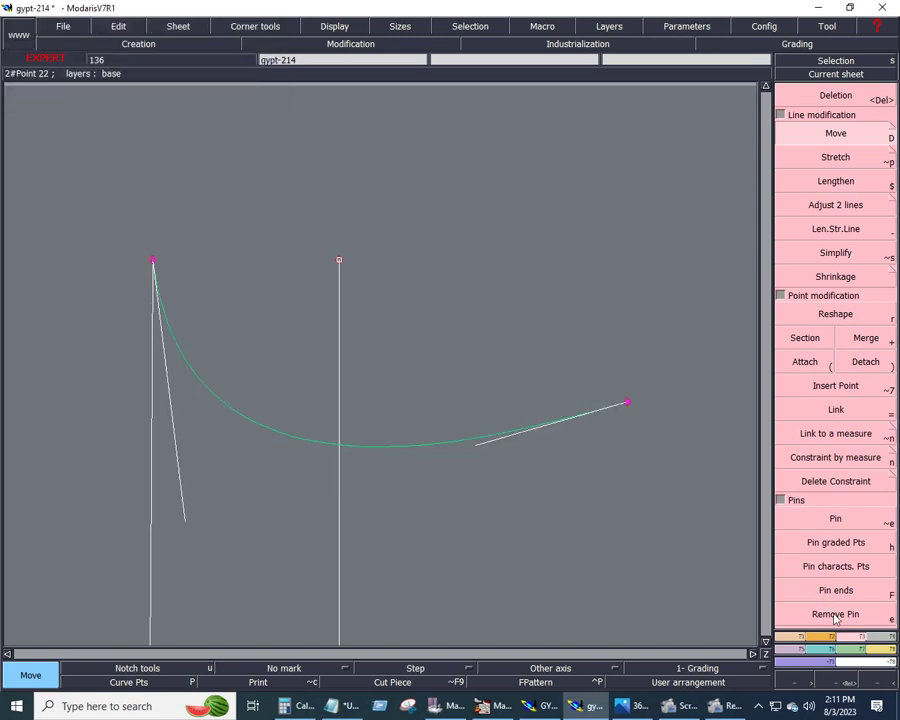
Trim the vertical line and the curve so each ends at their crossing.
left_click(828, 204)
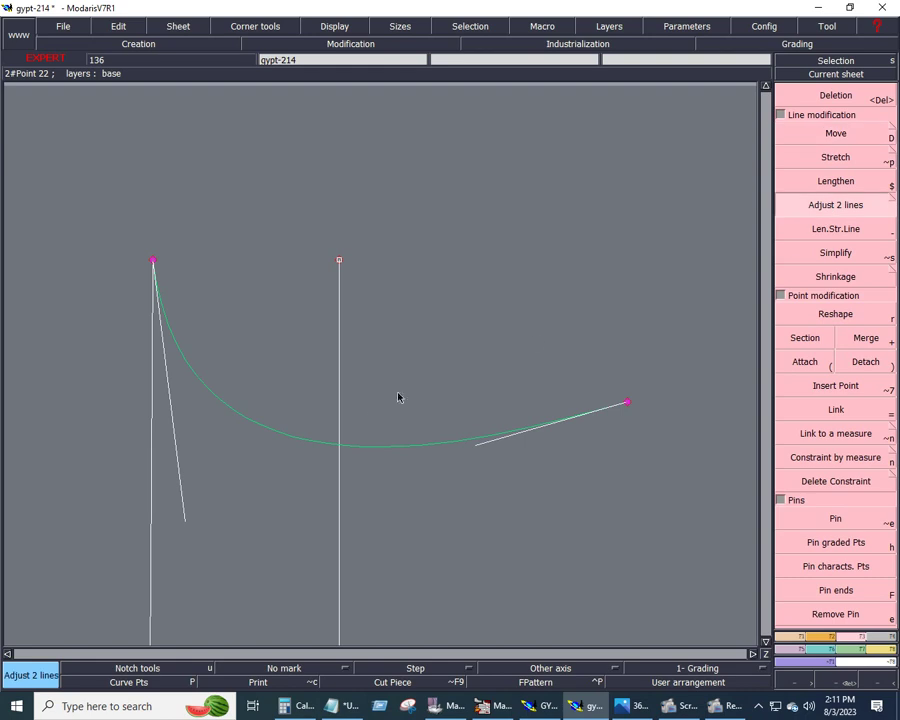
left_click(331, 451)
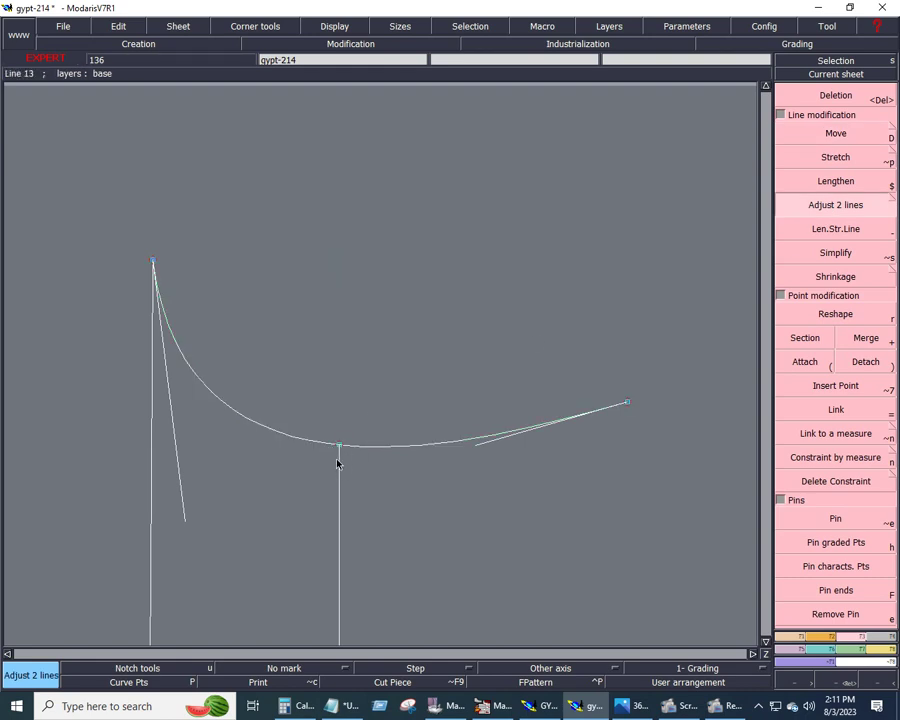
left_click(340, 466)
key("Home")
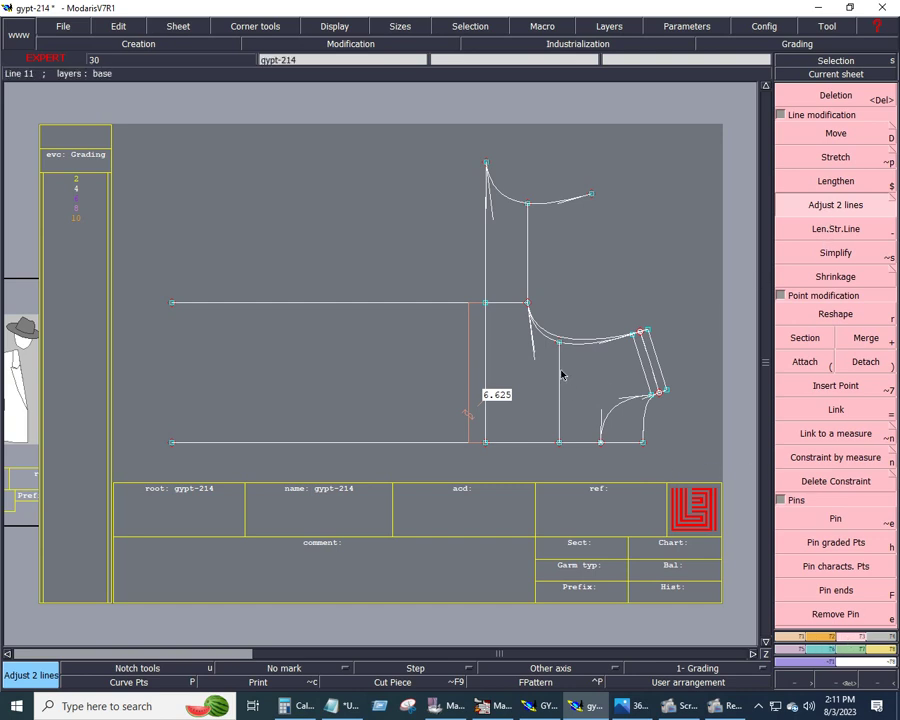
Join the right vertical line and shoulder line at their corner, and delete the short inner vertical.
left_click(558, 207)
left_click(547, 210)
key("Delete")
left_click(528, 260)
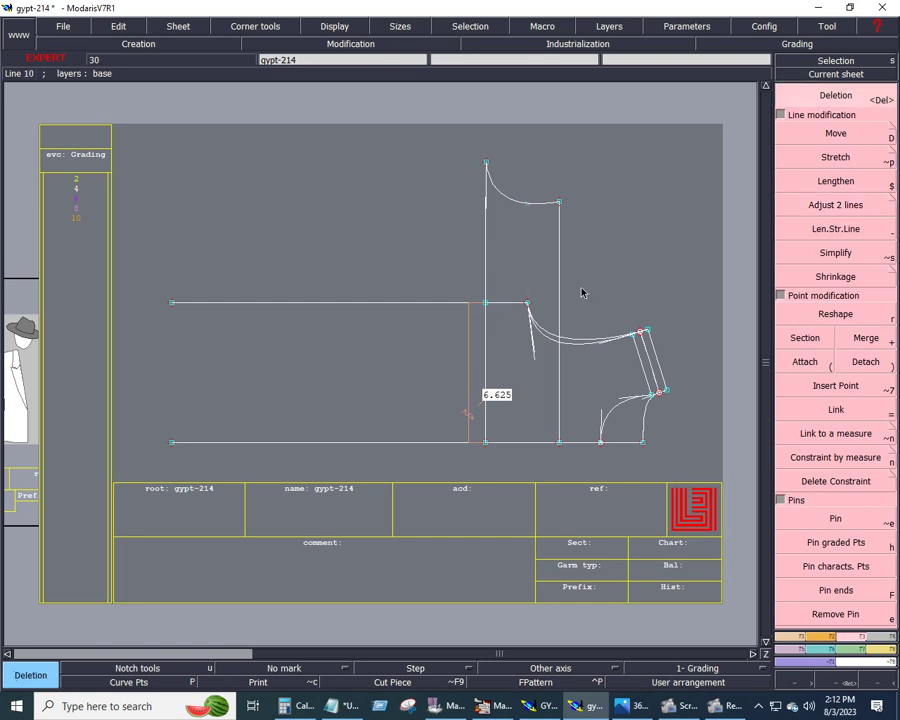
Begin a new Bezier line at the top neck point.
key("F1")
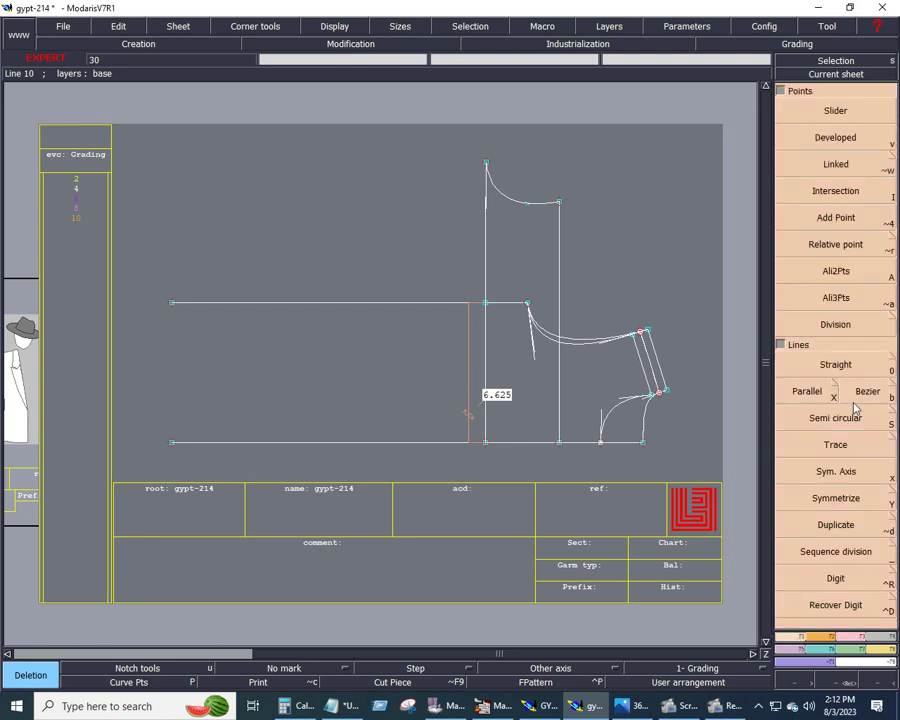
left_click(857, 400)
left_click(486, 163)
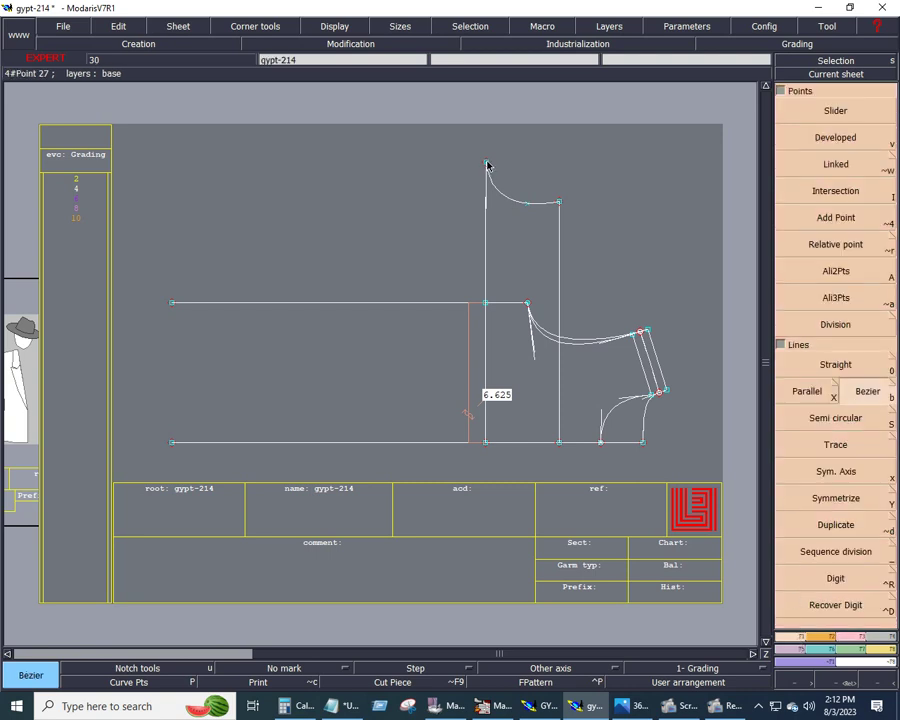
left_click(307, 175)
Finish the top line at a new left point and draw the left vertical edge up from the bottom-left corner.
left_click(174, 185)
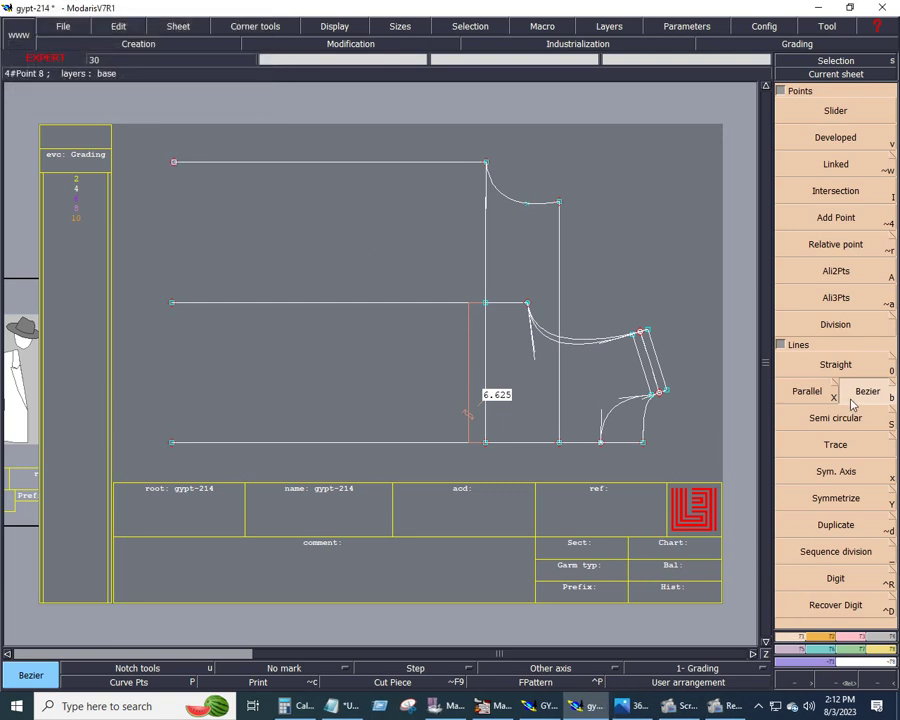
left_click(172, 442)
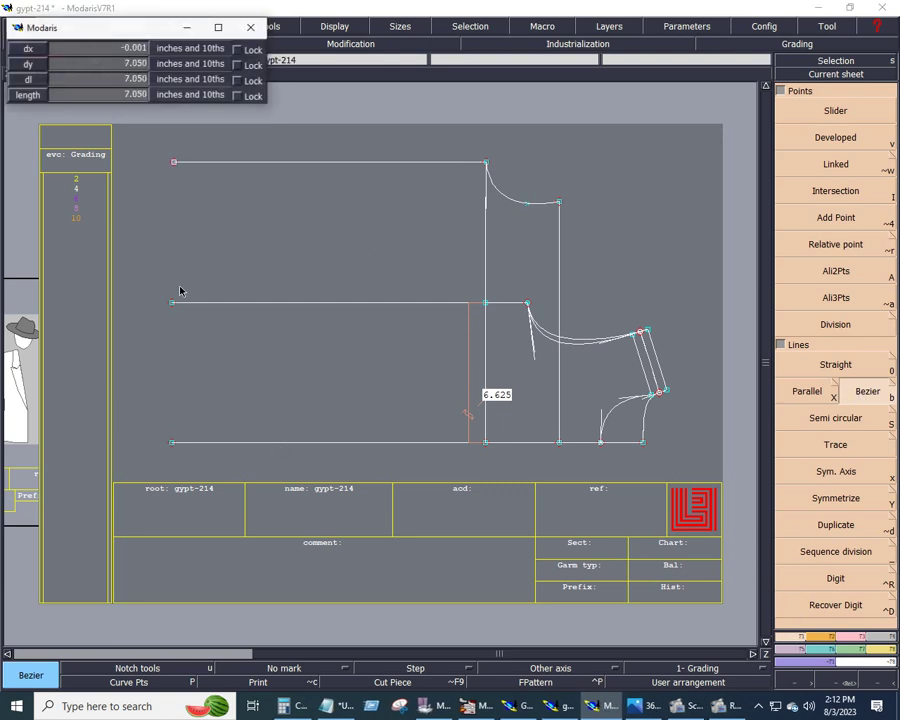
left_click(175, 164)
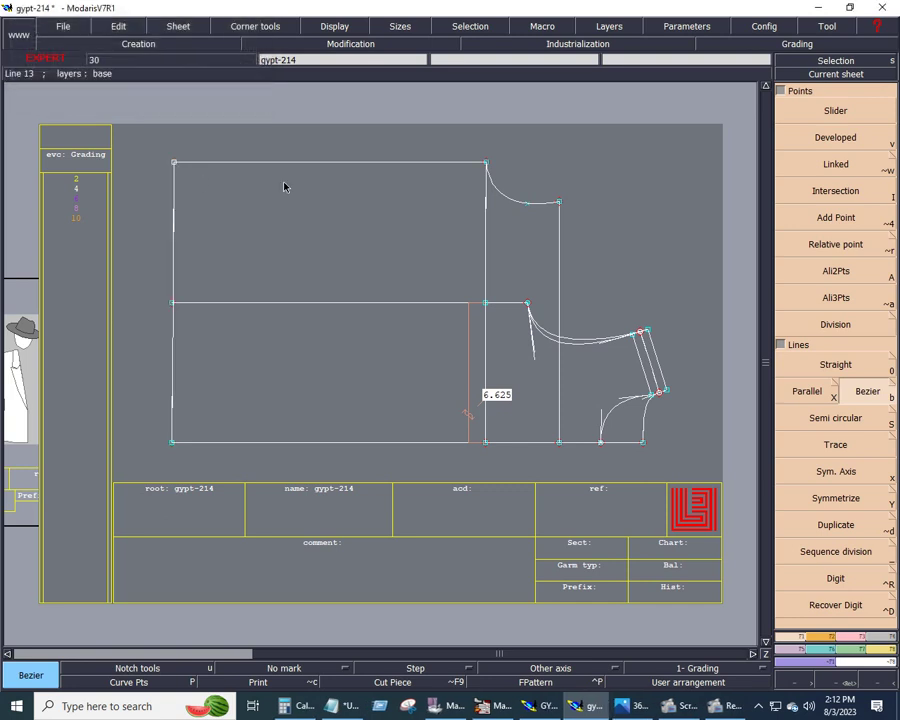
Align the top-left point vertically with the bottom-left point and delete the long middle horizontal line.
left_click(826, 272)
left_click(172, 443)
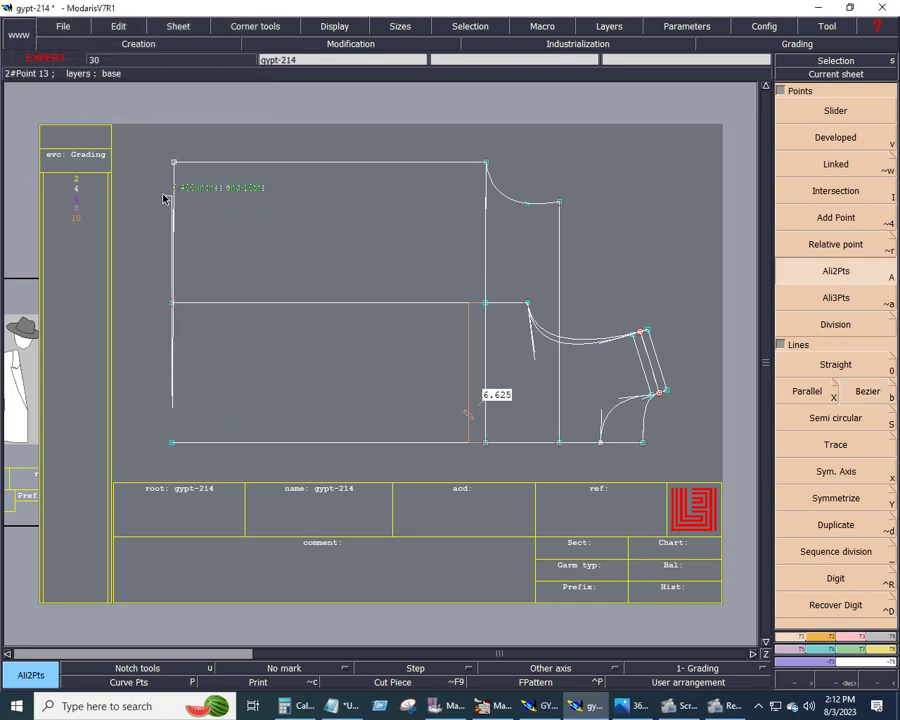
left_click(175, 164)
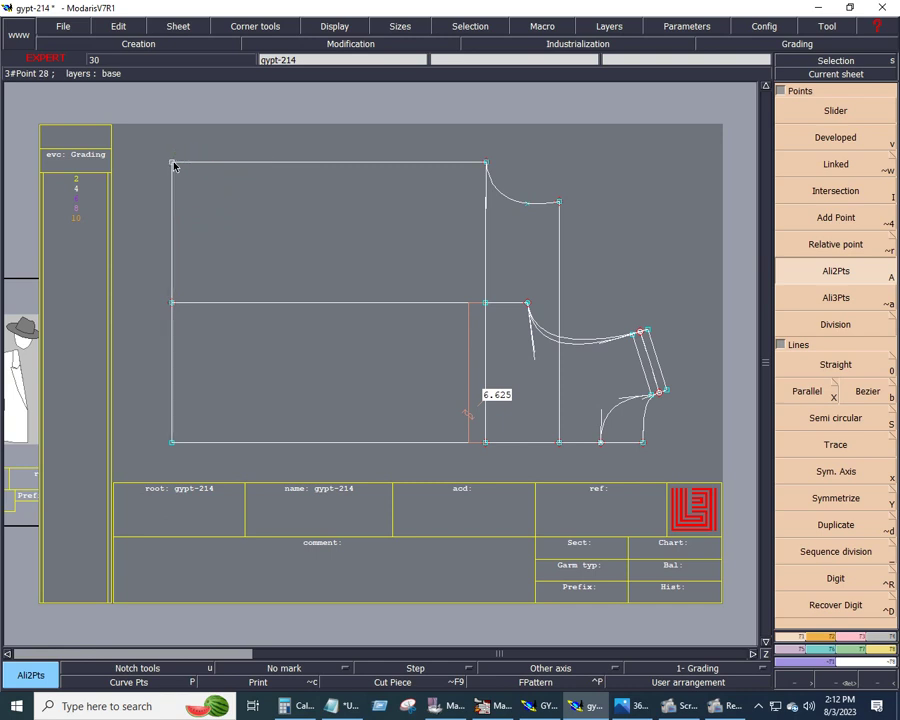
key("Delete")
left_click(279, 303)
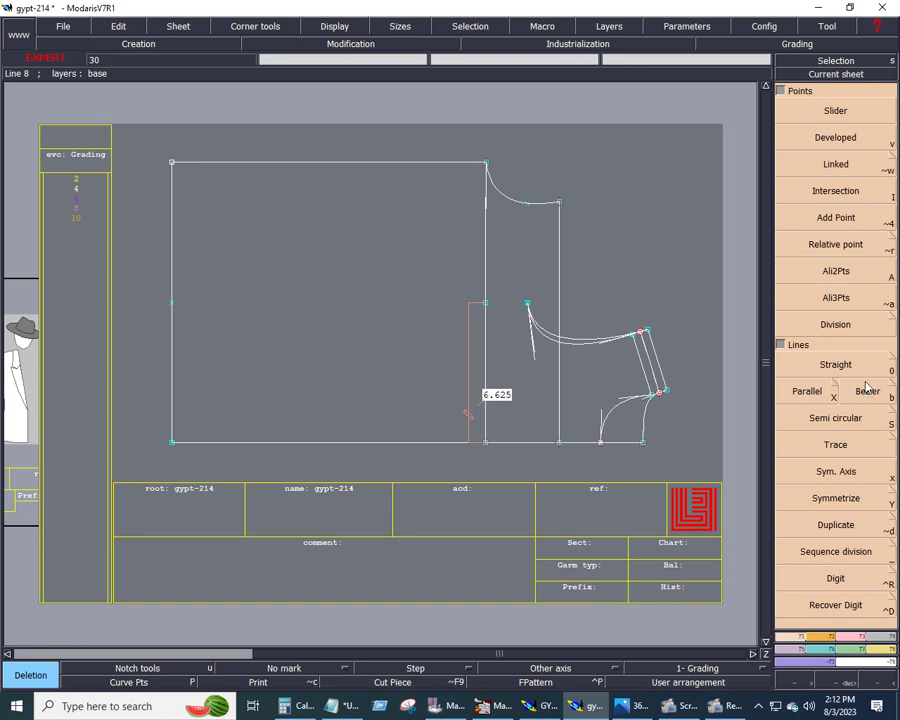
Draw a trial line from the neck curve to the vertical line, then delete it.
left_click(871, 397)
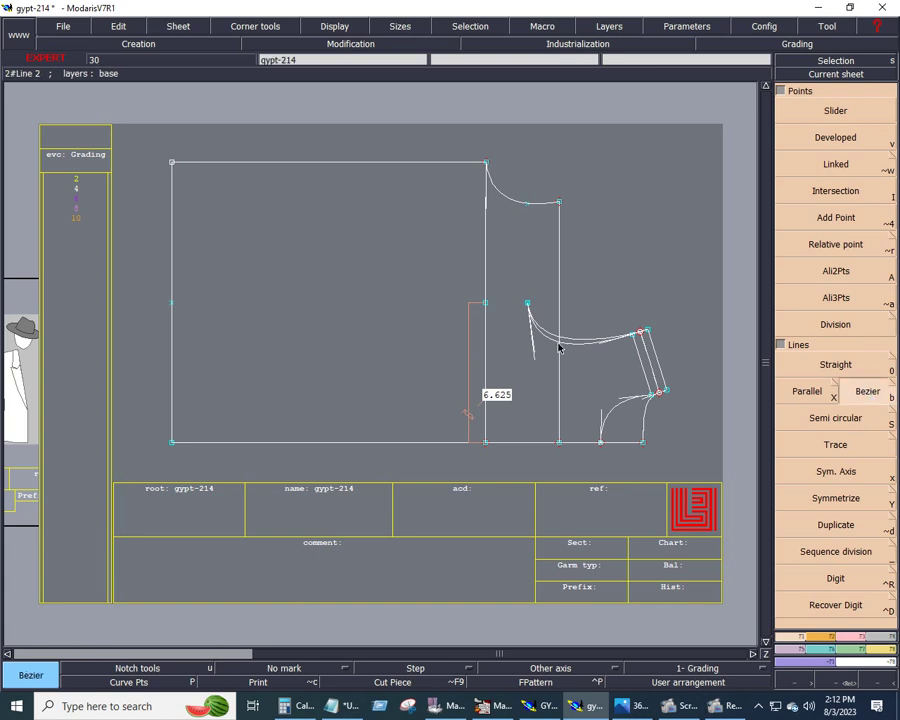
left_click(558, 346)
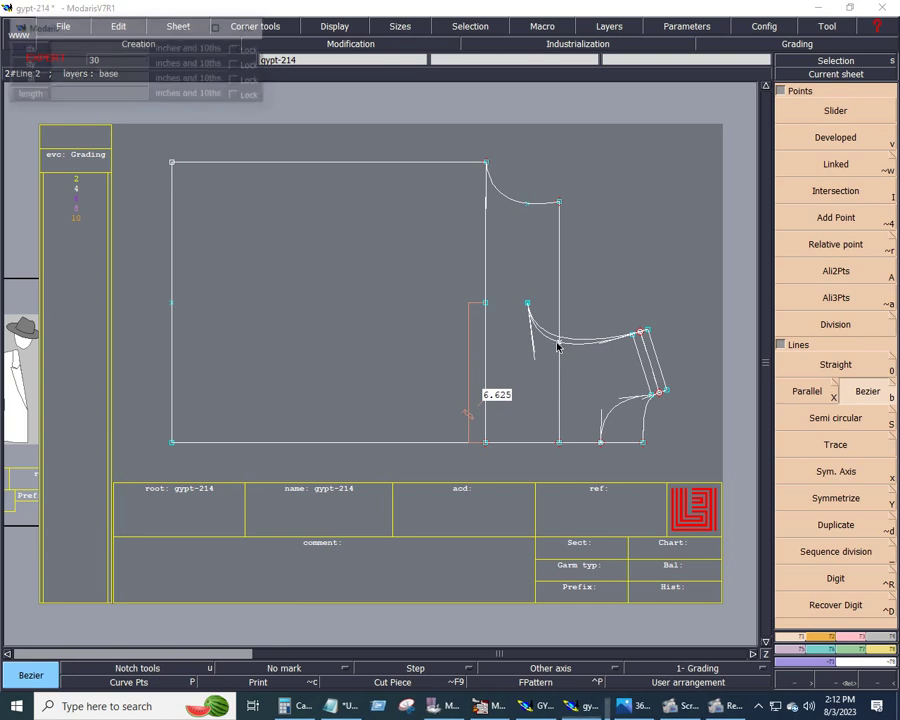
left_click(486, 343)
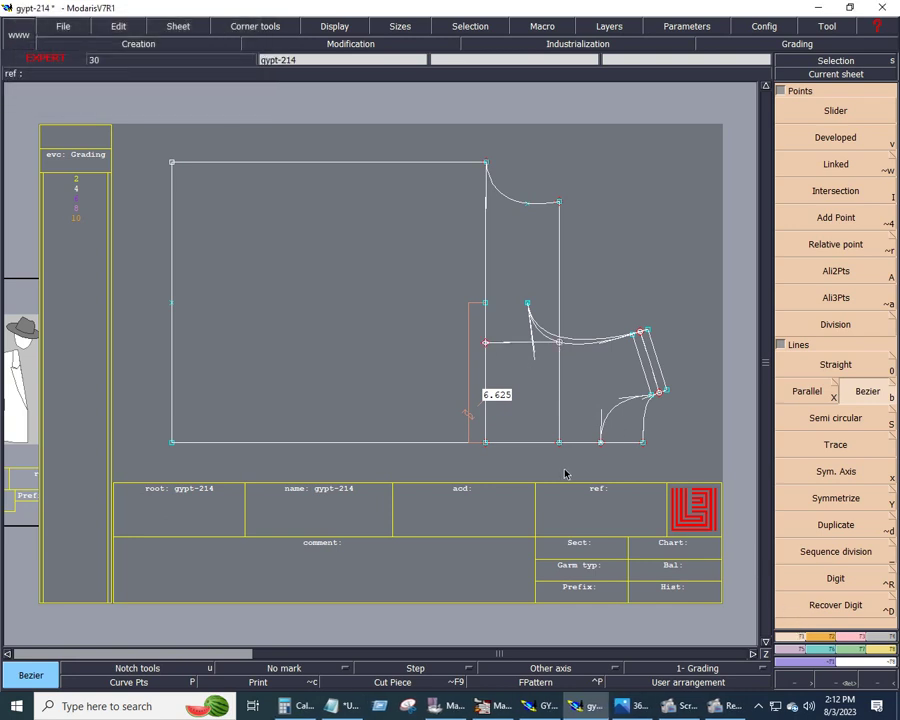
right_click(526, 445)
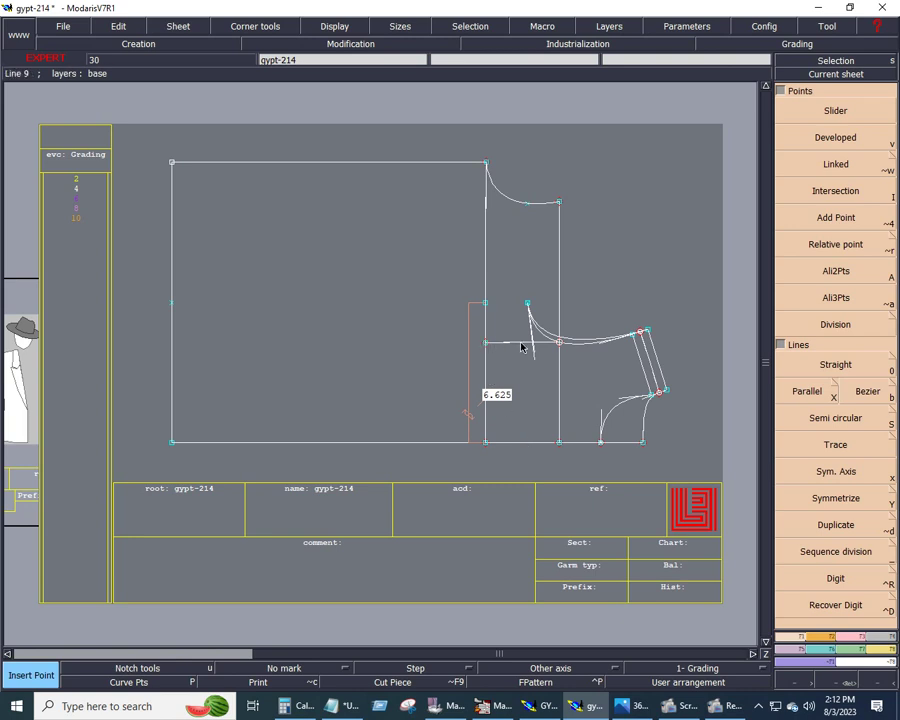
key("Delete")
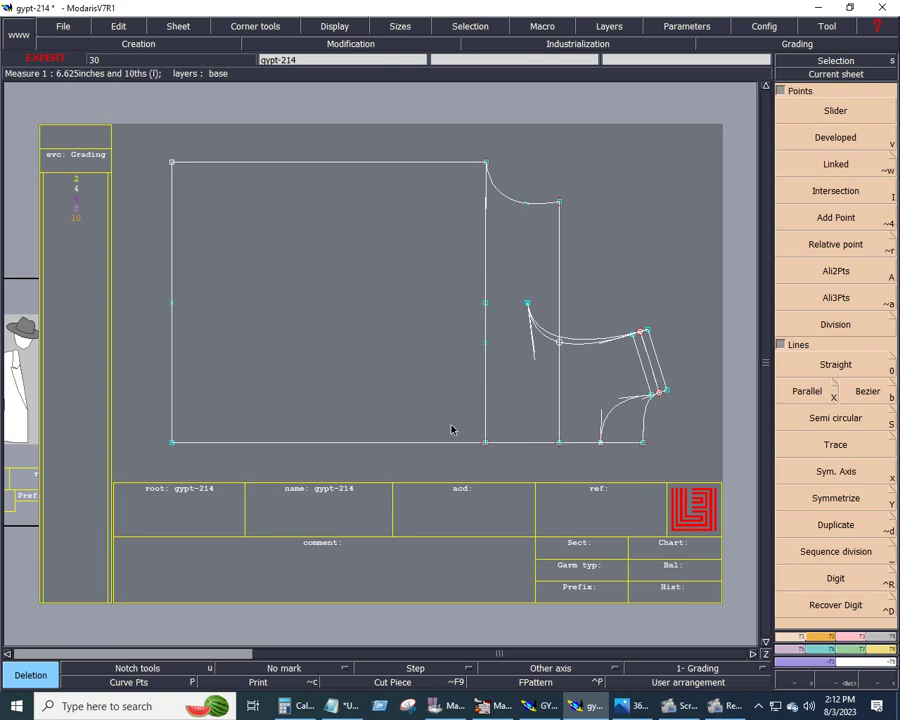
Add a notch on the vertical front line.
left_click(812, 636)
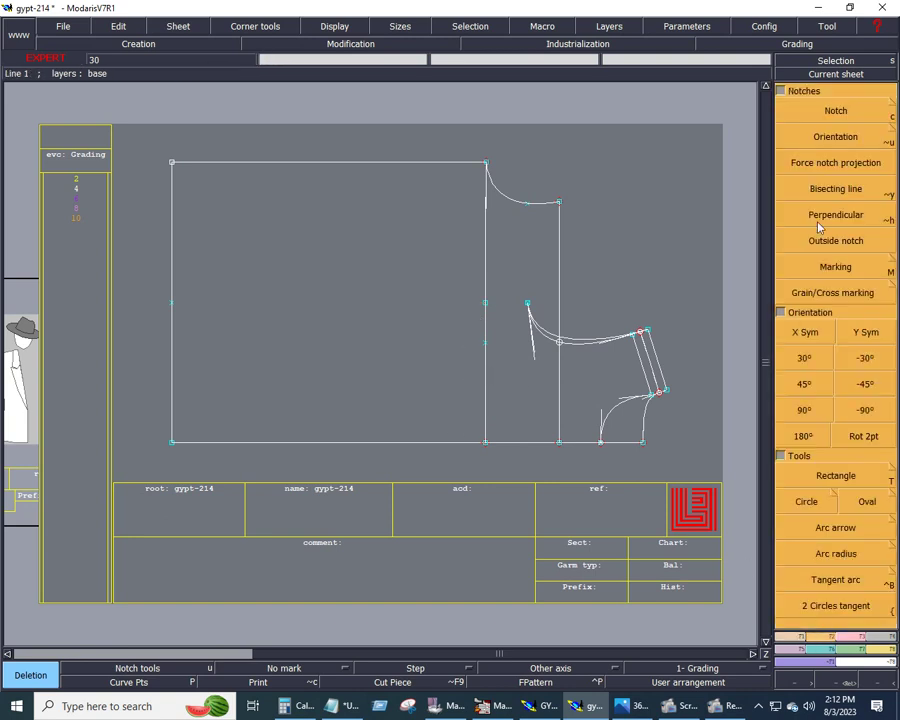
left_click(843, 121)
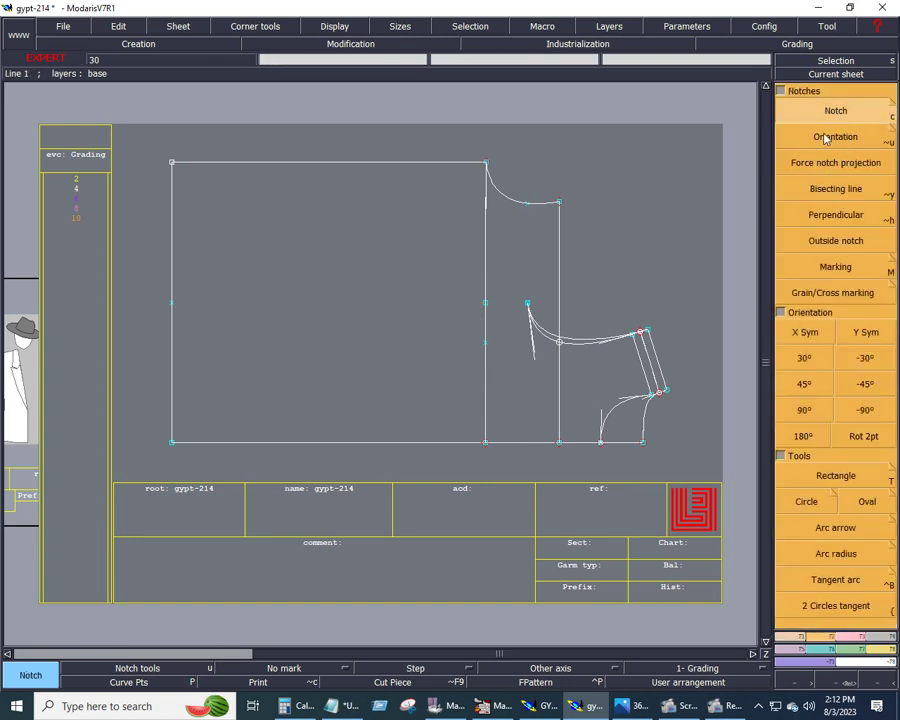
left_click(485, 342)
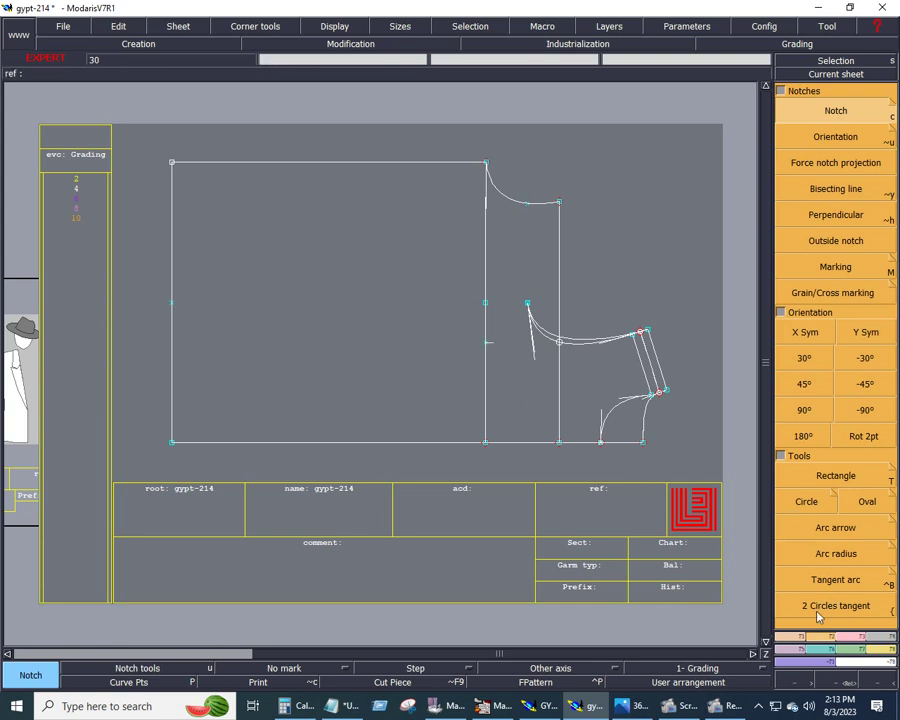
Draw a short horizontal line from the curve's upper end to the vertical front line.
left_click(790, 636)
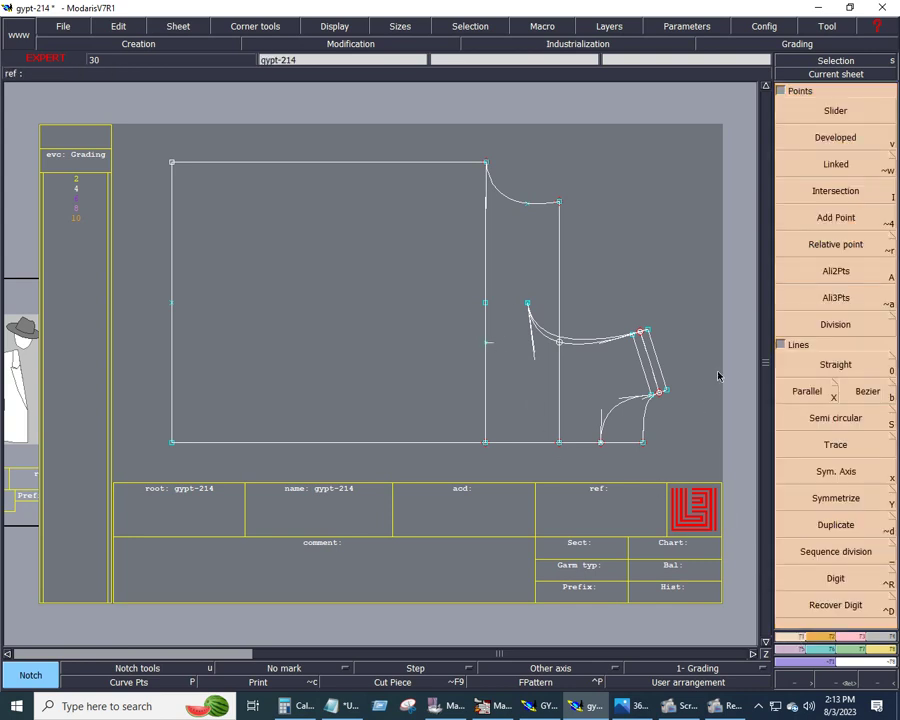
left_click(864, 393)
left_click(527, 302)
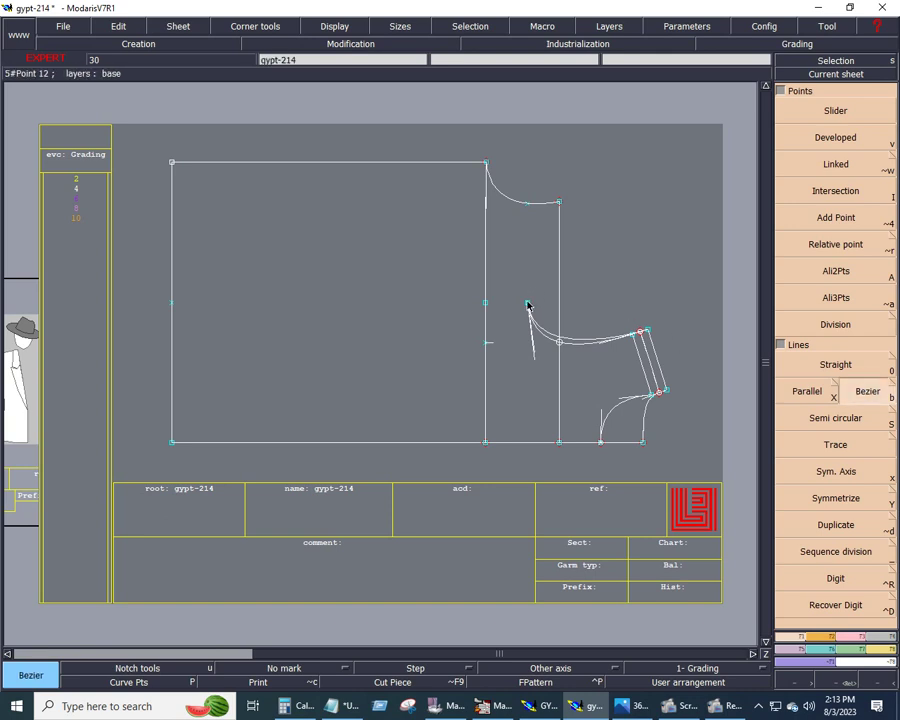
left_click(485, 303)
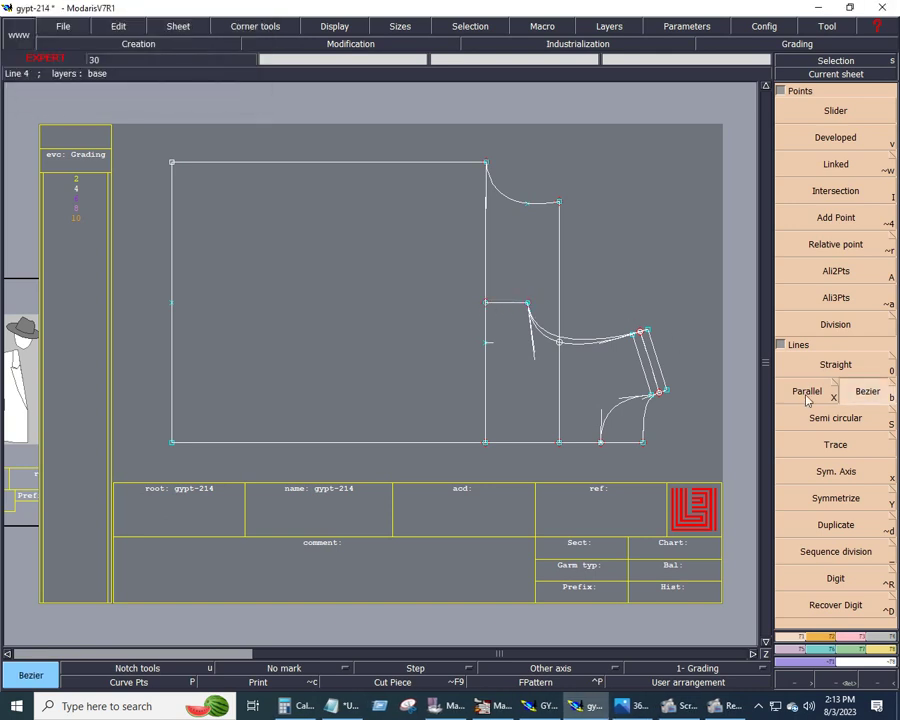
Start a diagonal line from the curve's upper end, then cancel it with Escape.
left_click(527, 303)
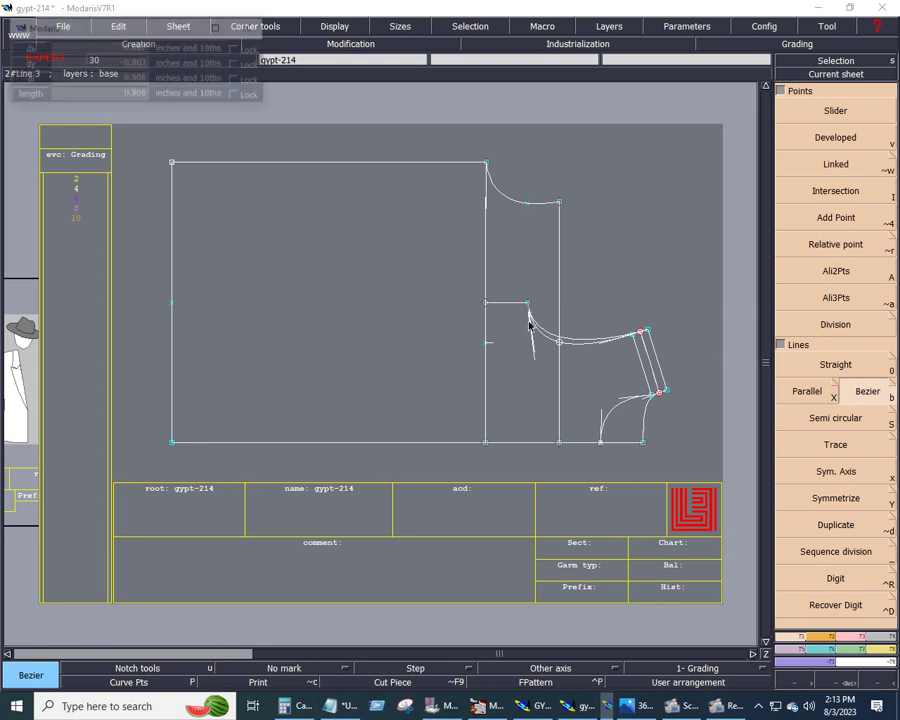
left_click(434, 231)
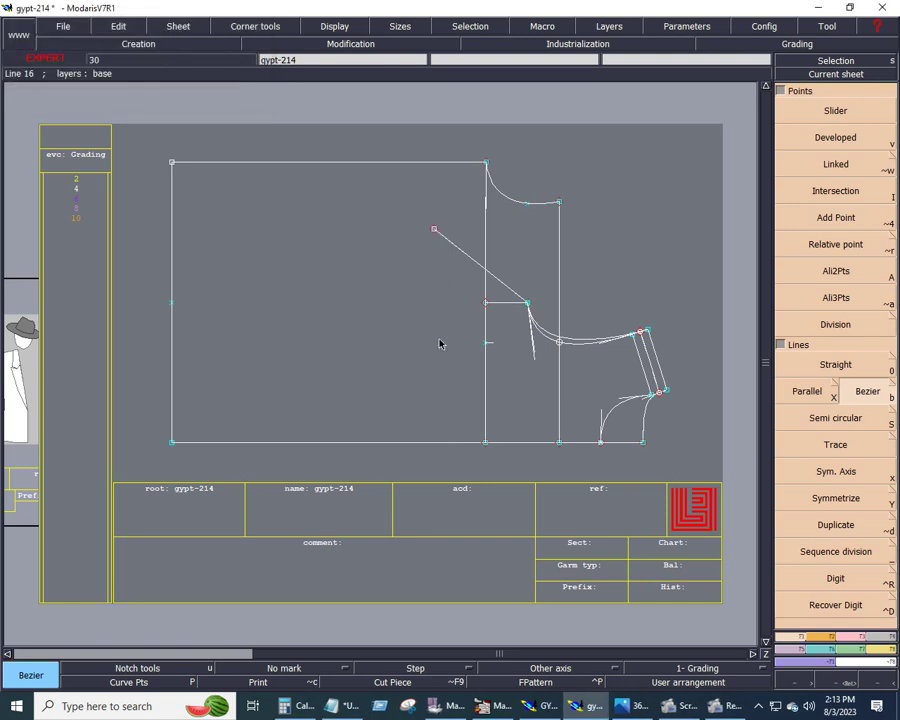
key("Escape")
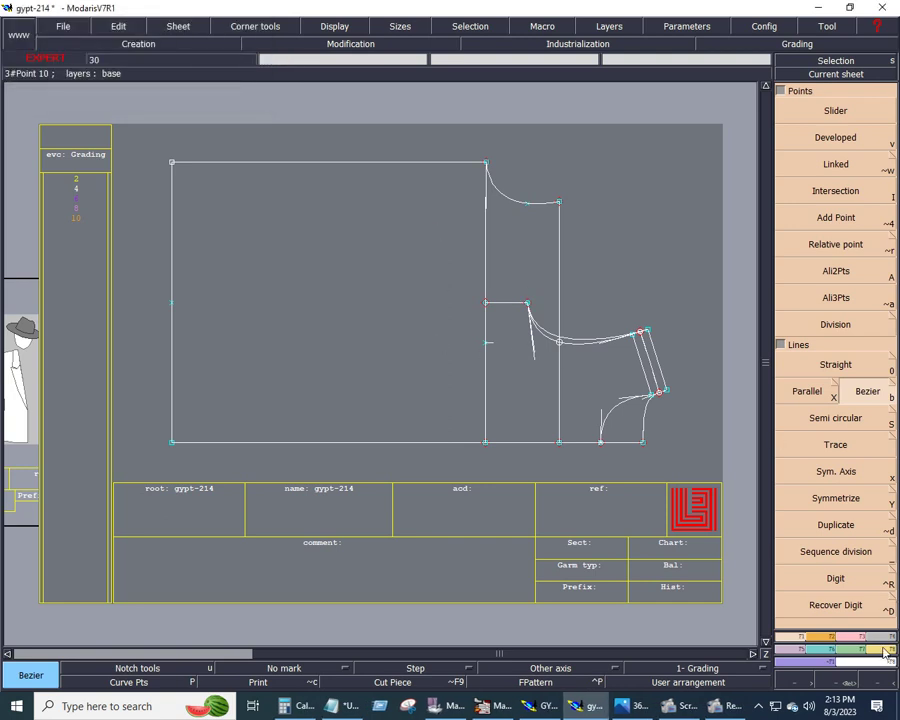
left_click(868, 652)
left_click(880, 208)
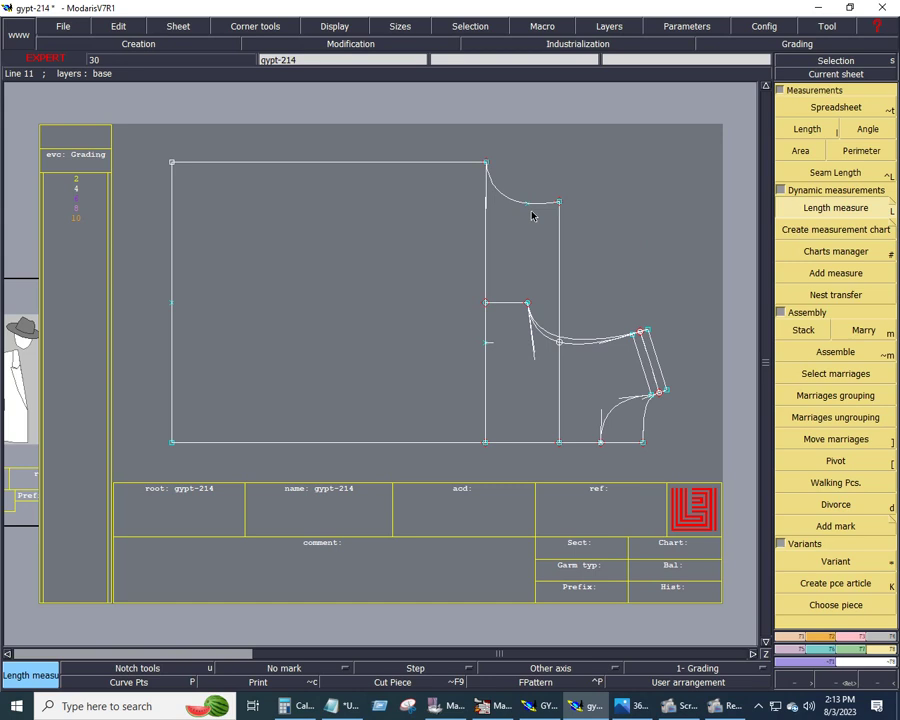
Dimension the top edge's length and place the 14.850 label above it.
left_click(487, 163)
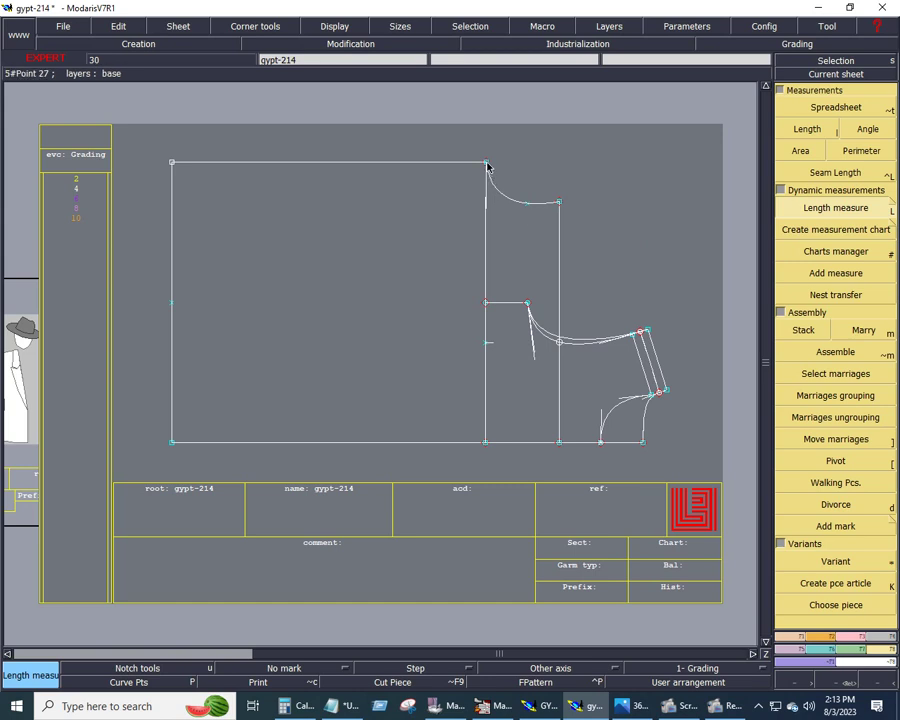
left_click(172, 162)
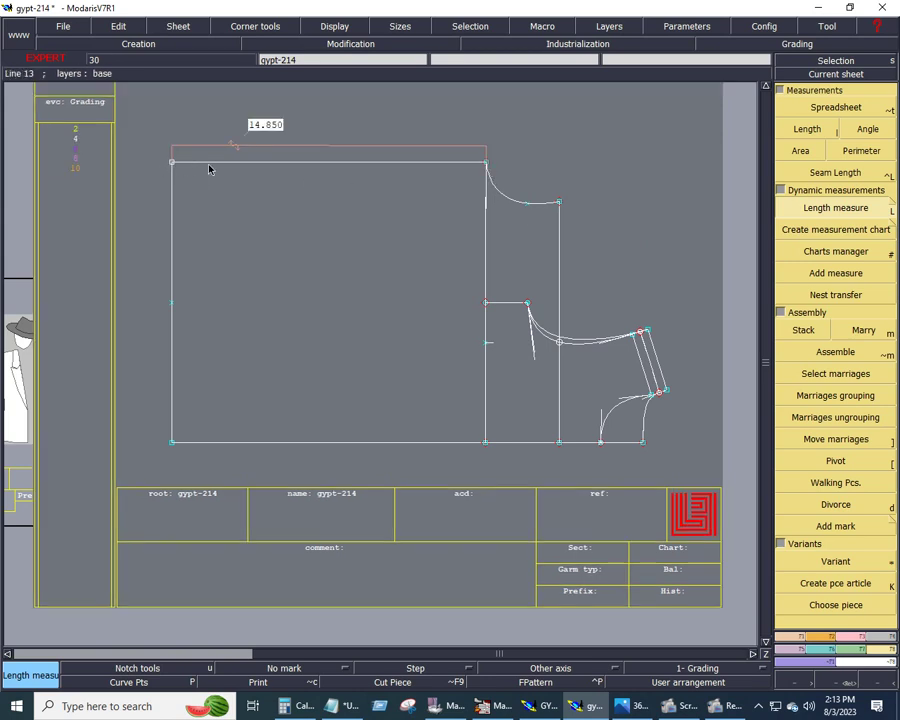
left_click(277, 129)
Draw a 14.85 Bezier line from the armhole-level point up to the top edge.
left_click(790, 641)
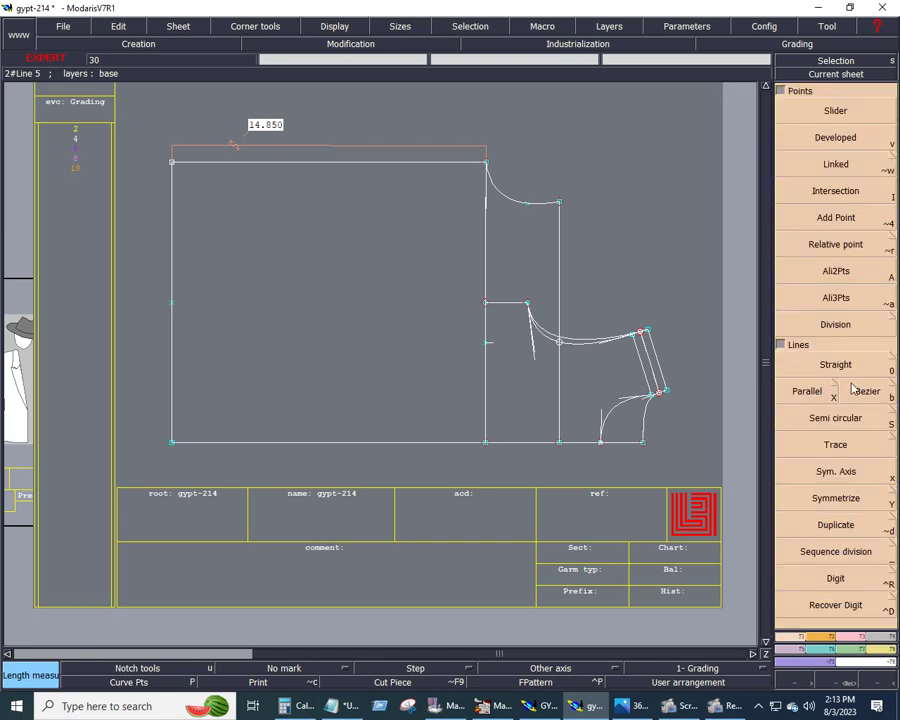
left_click(866, 391)
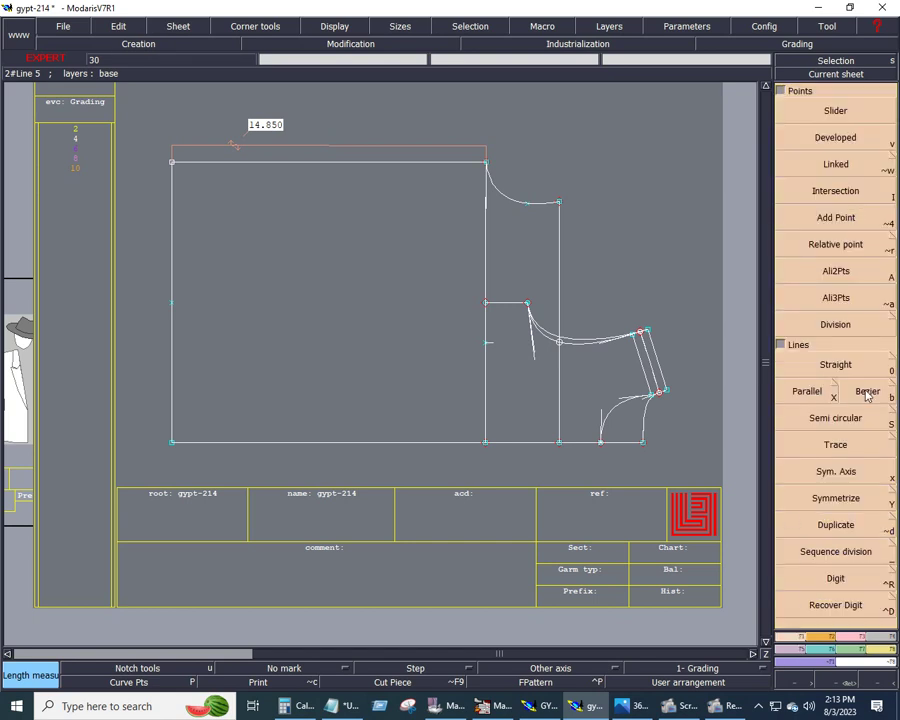
left_click(527, 302)
left_click(83, 80)
type("6.625")
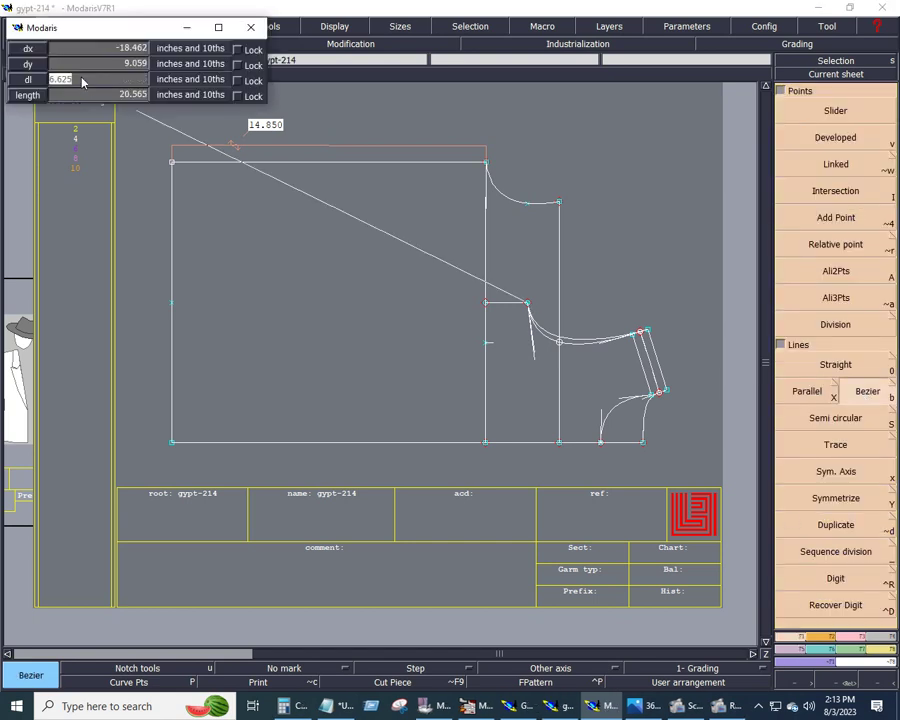
type("14.850")
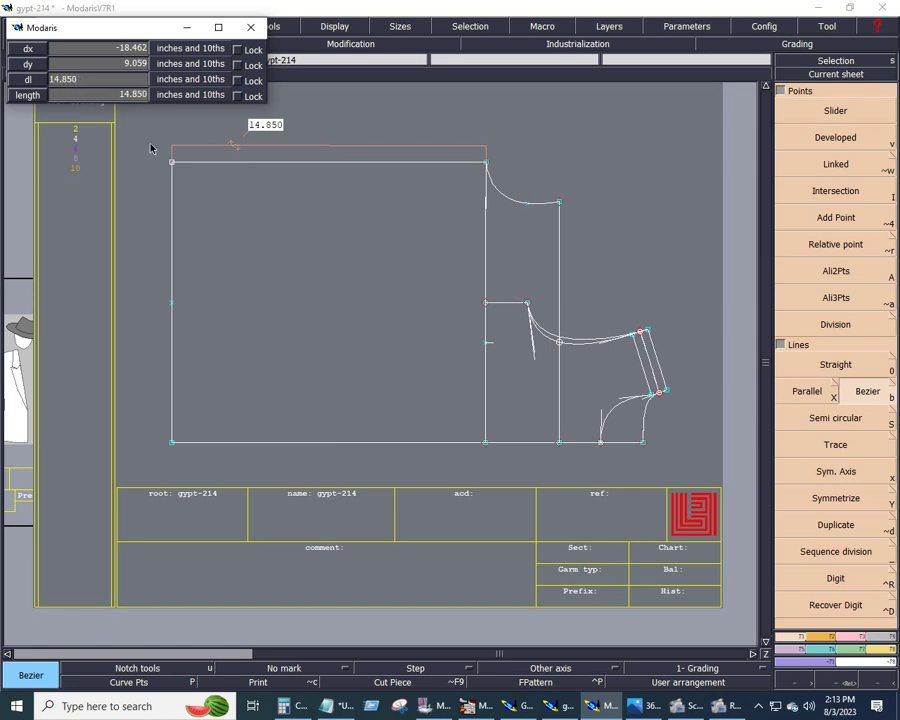
left_click(245, 163)
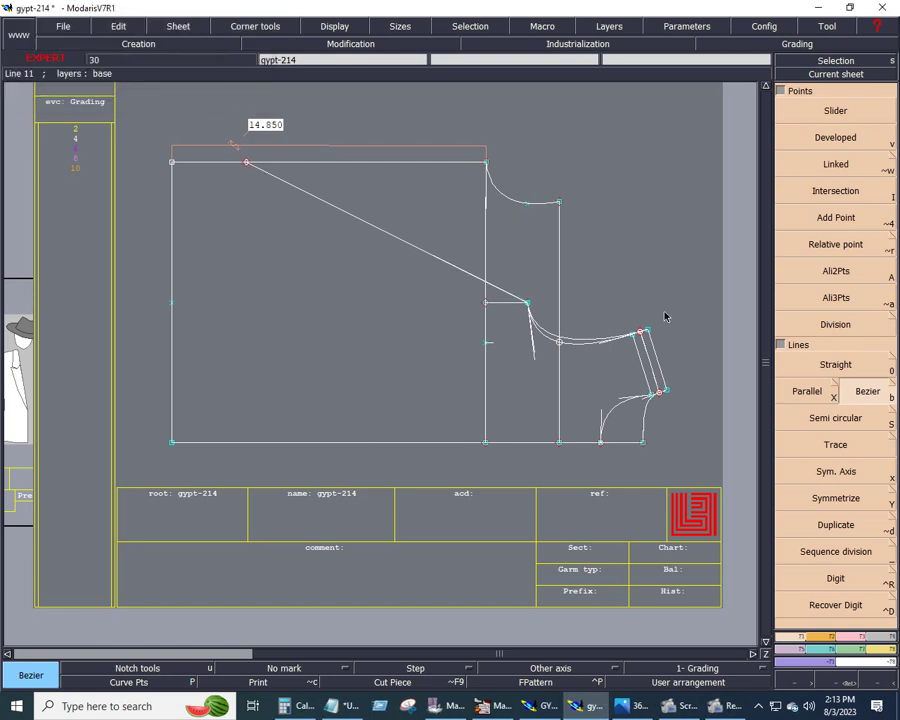
left_click(826, 638)
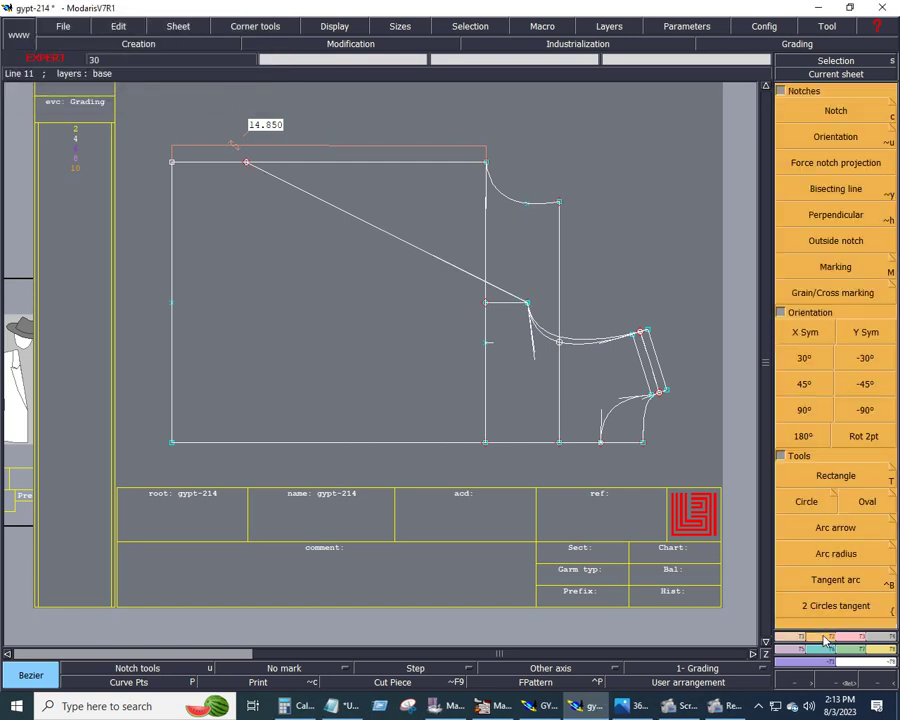
Draw a curved arc from the diagonal's top end down to the bottom-left corner.
left_click(835, 527)
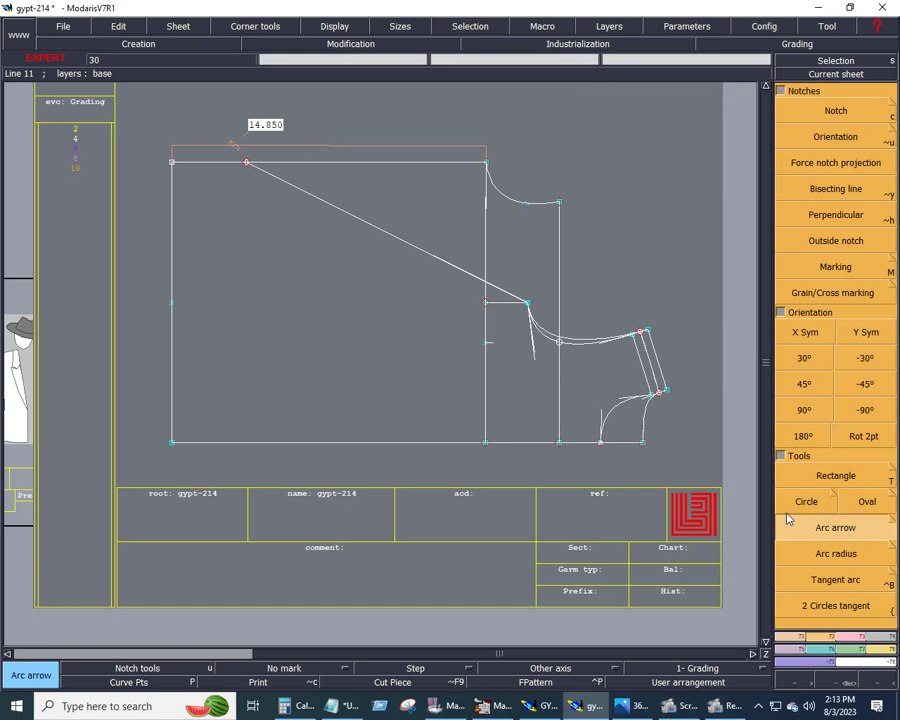
left_click(246, 162)
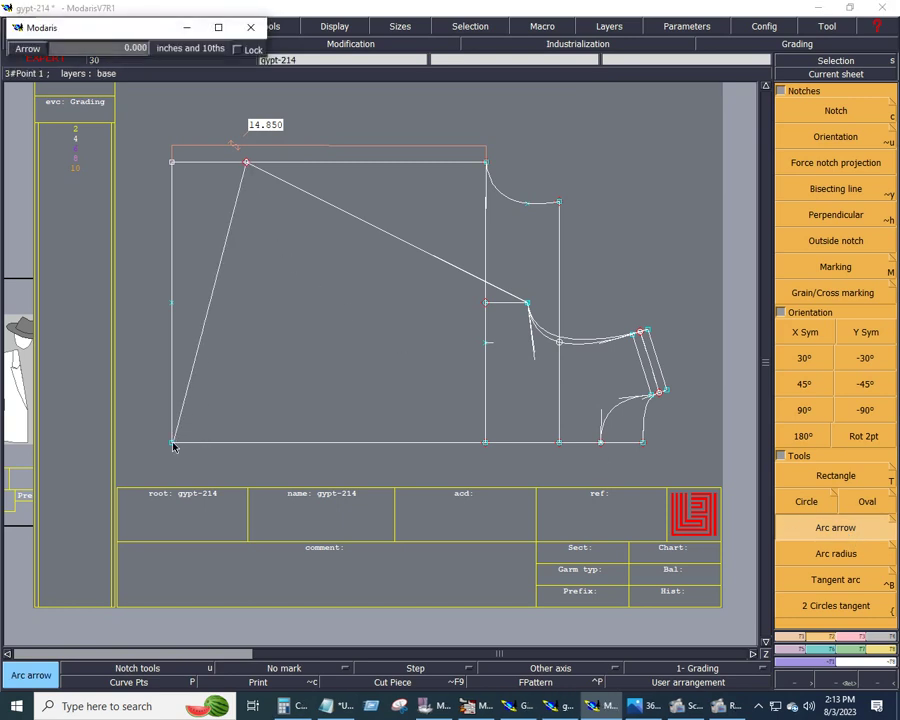
left_click(172, 443)
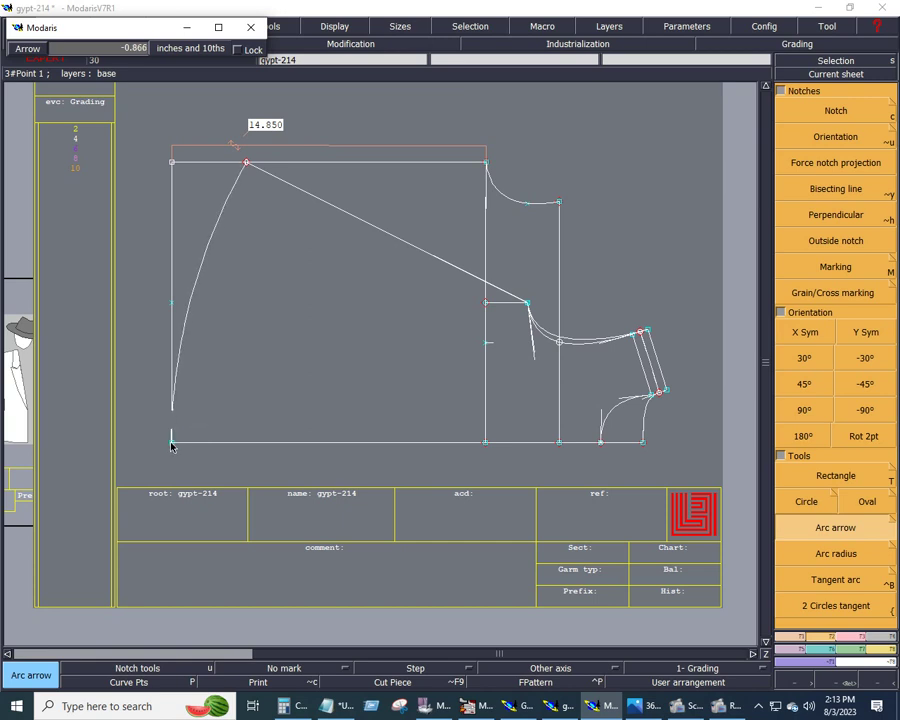
left_click(171, 446)
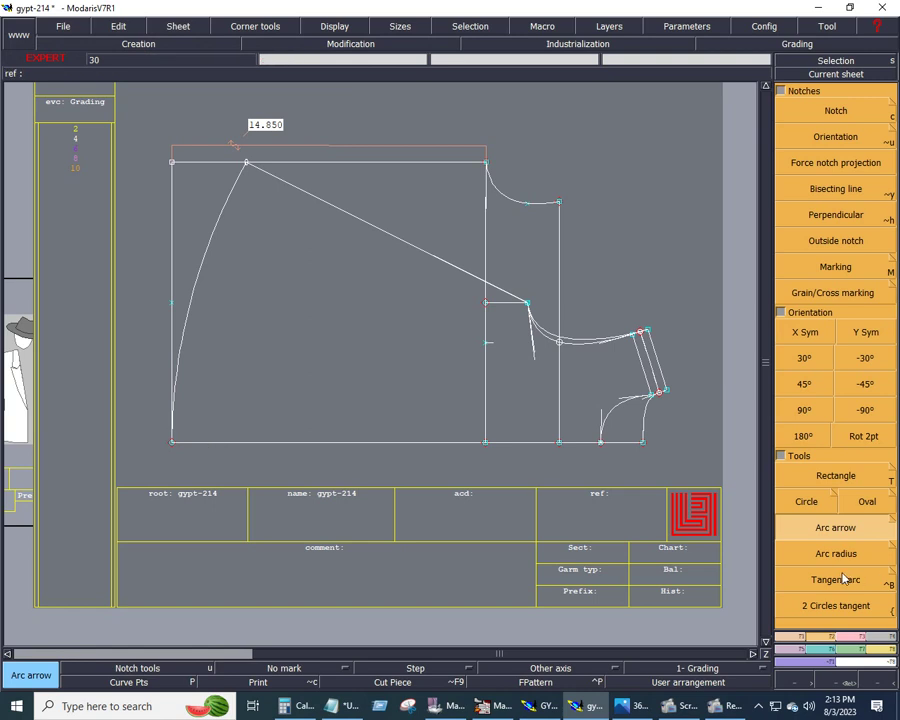
Measure the left edge's length at 13.260.
scroll(884, 573, "down", 5)
left_click(868, 208)
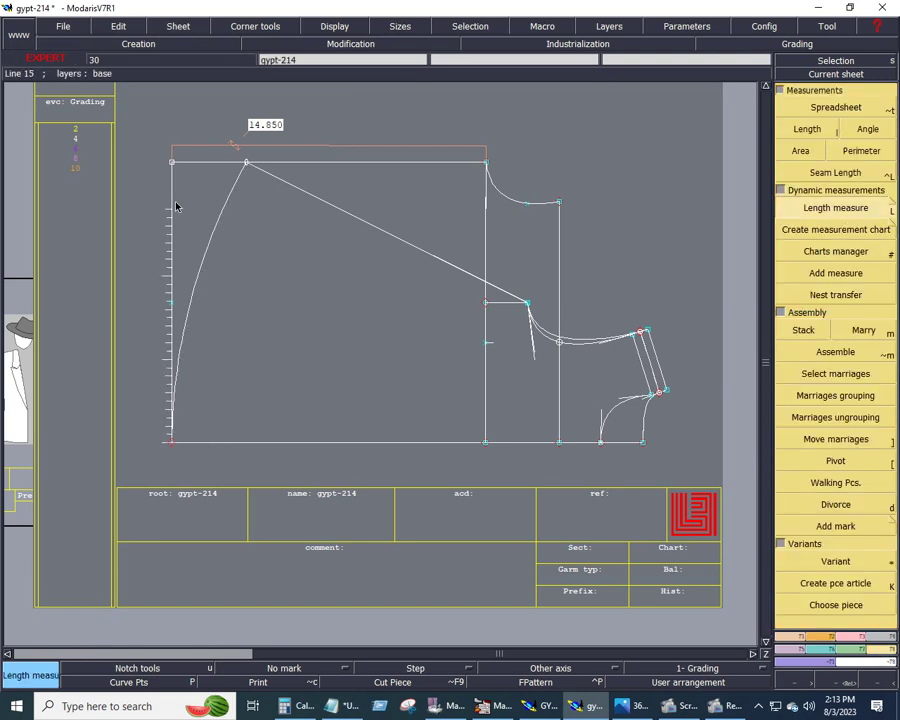
left_click(172, 164)
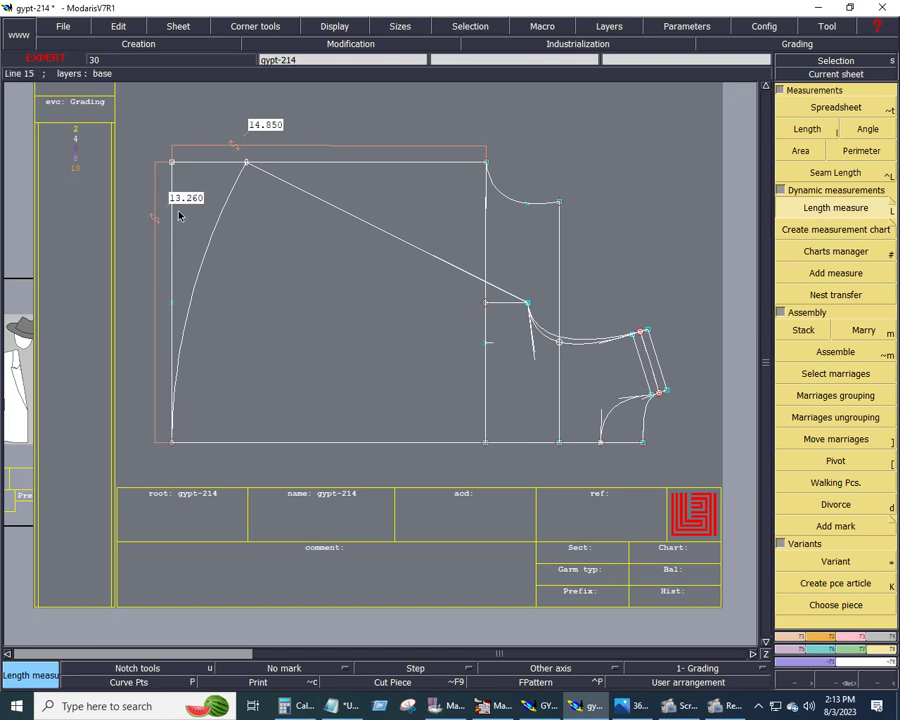
Place a developed point 13.26 along the arc from its bottom end.
key("F1")
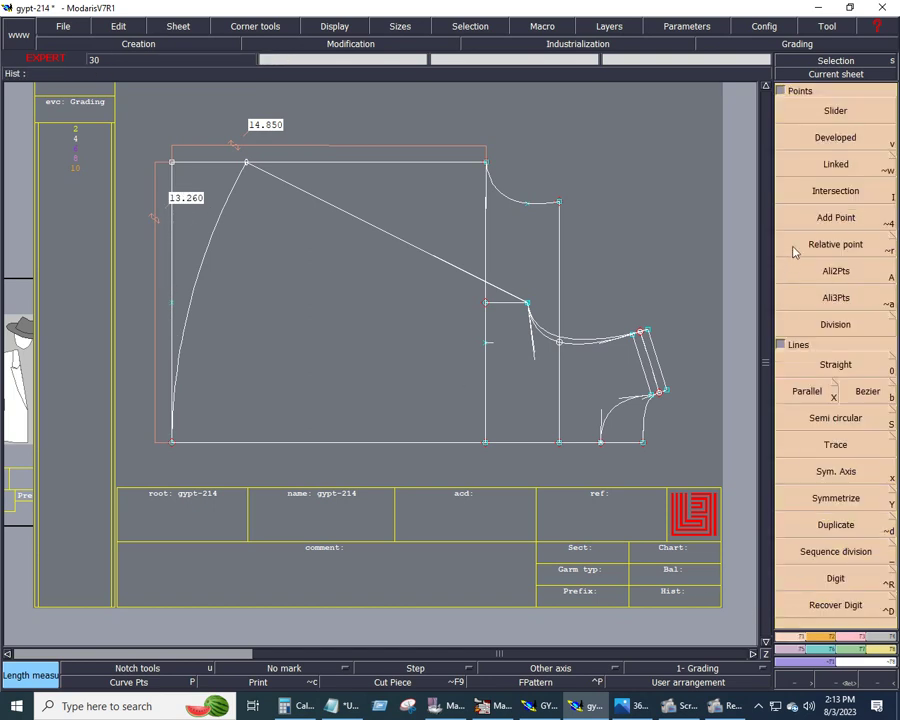
left_click(792, 132)
left_click(178, 410)
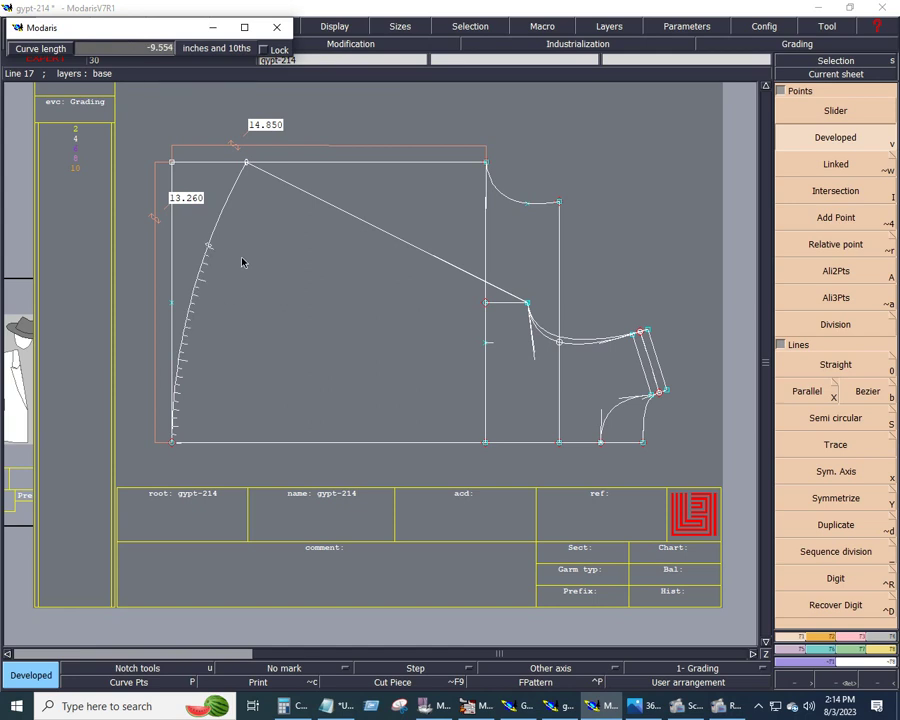
key("BackSpace")
key("Return")
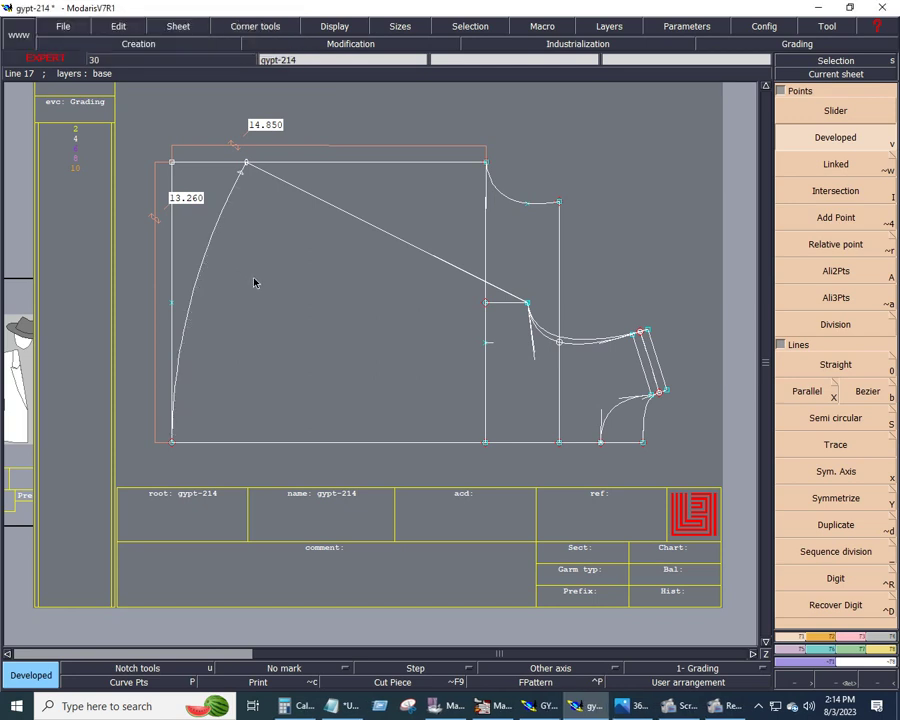
key("Escape")
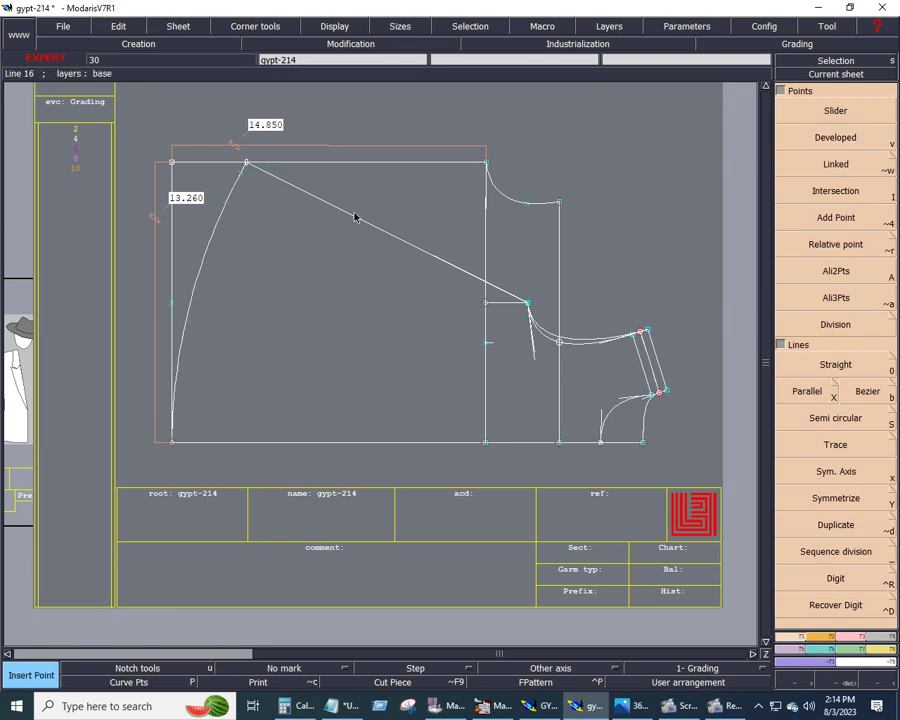
Replace the old diagonal with a Bezier line from the new arc point to the armhole-level point.
key("Delete")
left_click(357, 219)
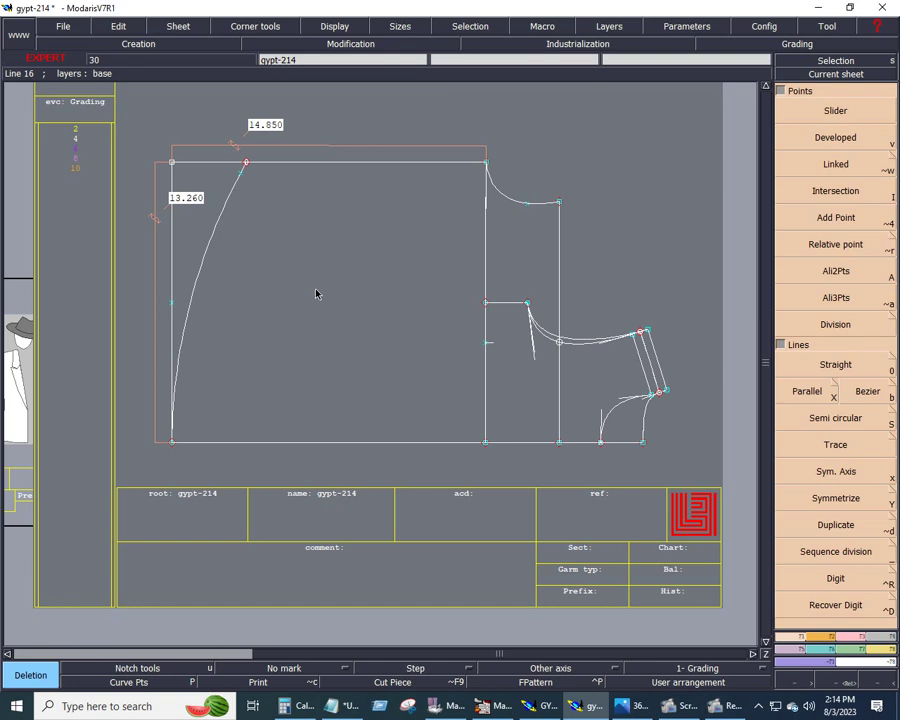
left_click(866, 393)
left_click(243, 176)
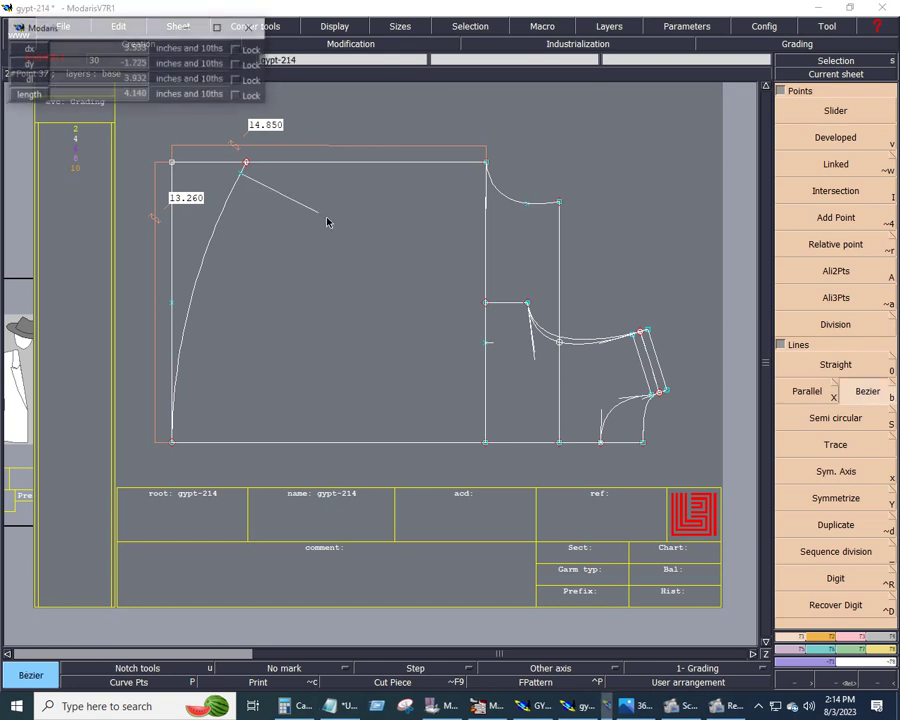
left_click(527, 303)
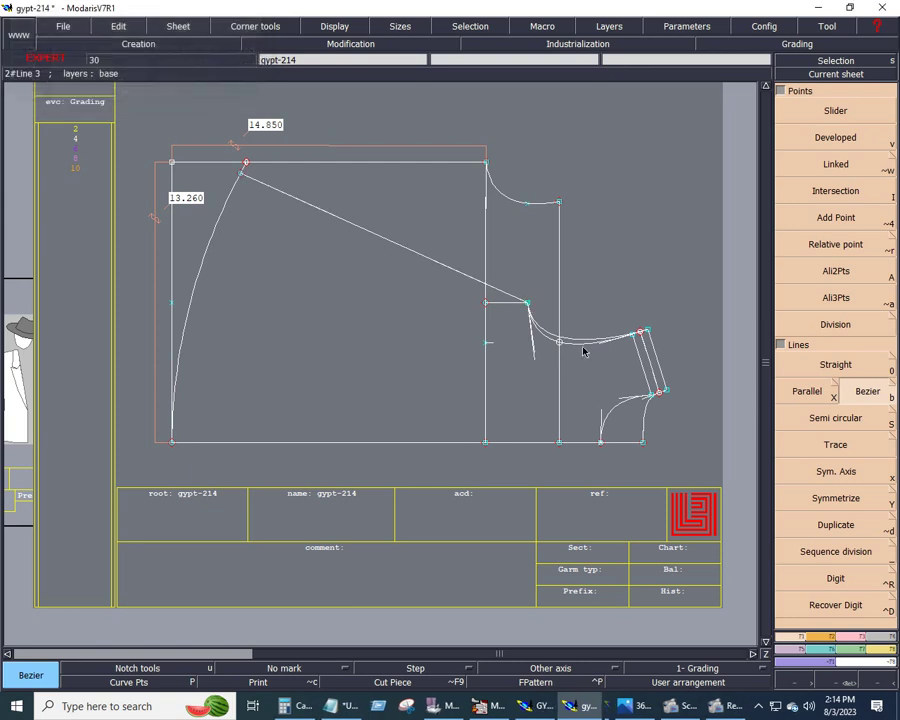
left_click(852, 637)
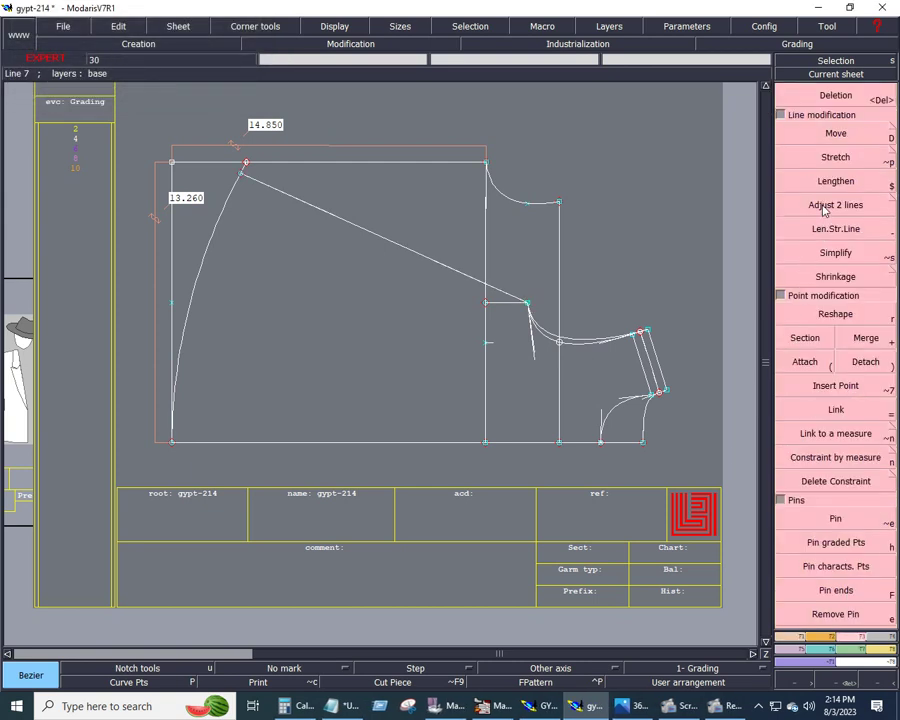
left_click(800, 205)
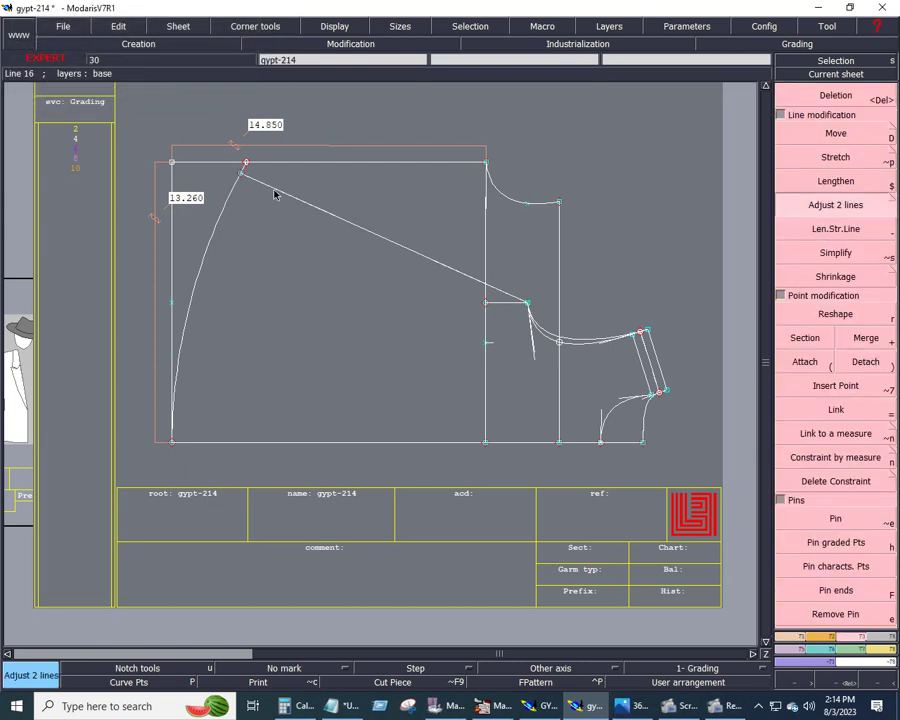
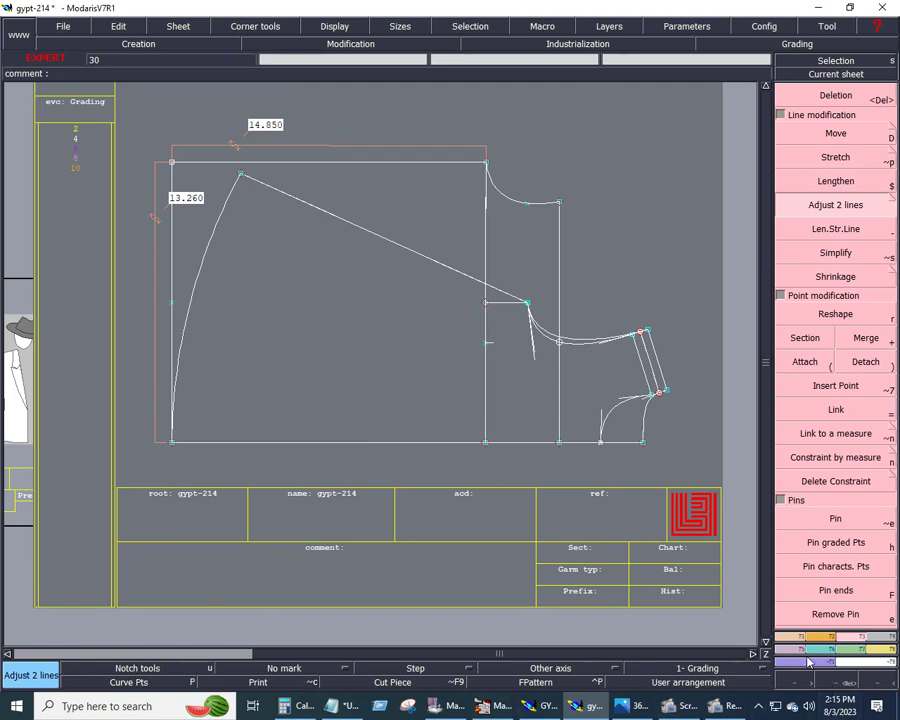
Add a parallel line half an inch below the pattern's bottom edge.
key("F1")
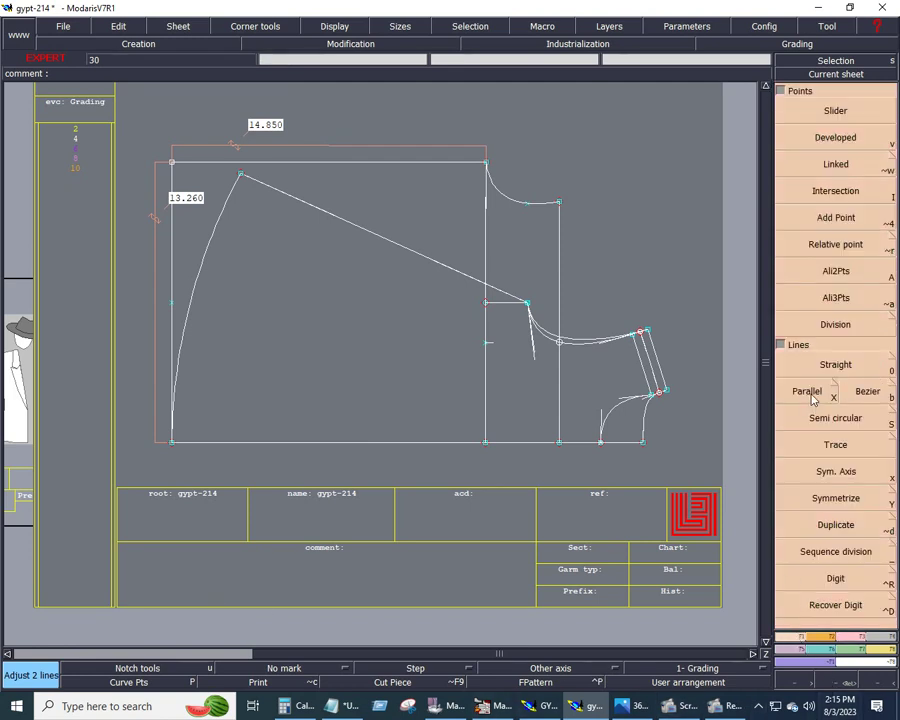
left_click(810, 393)
left_click(442, 443)
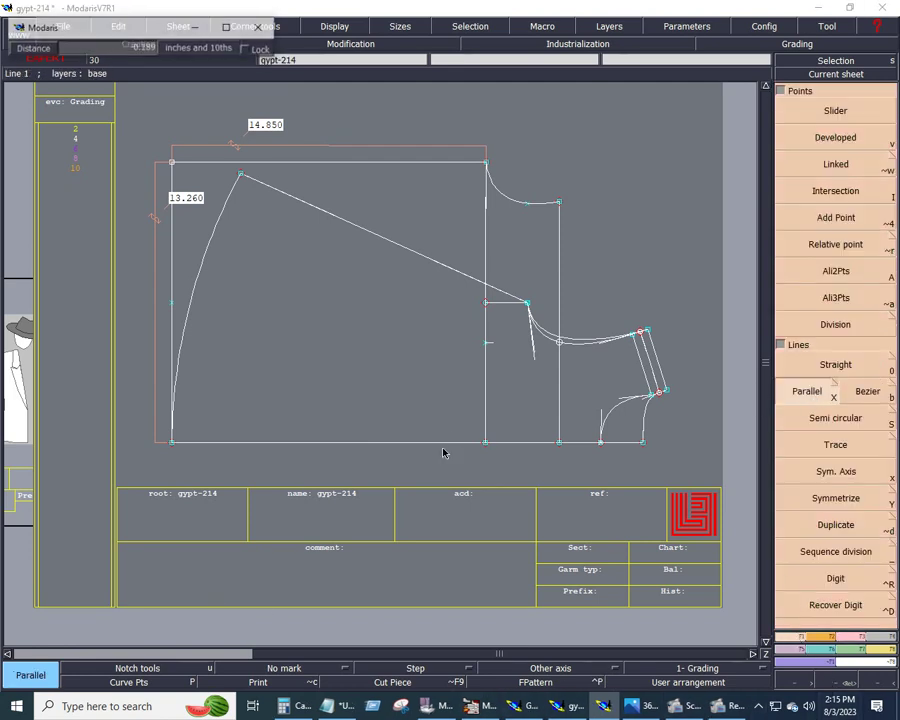
type("-3.500")
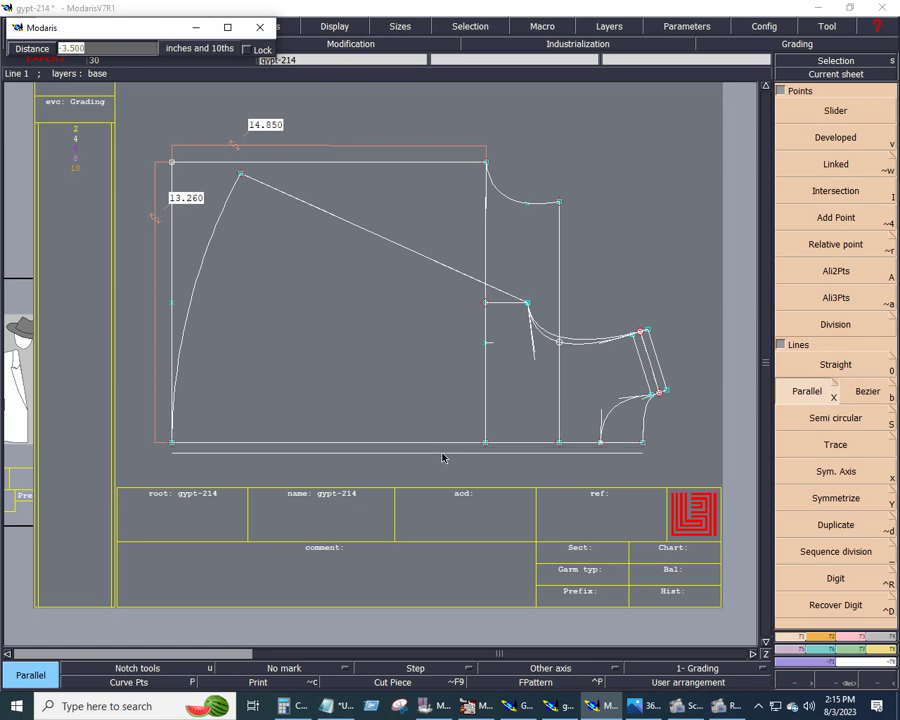
type("-")
key("Return")
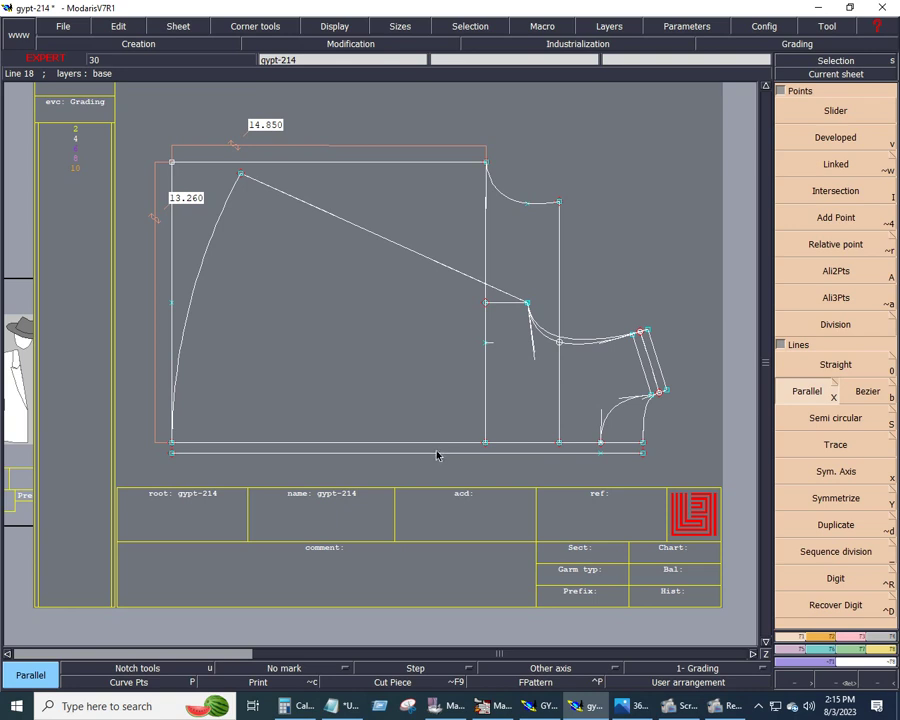
Add a second parallel line half an inch above the bottom edge.
left_click(430, 441)
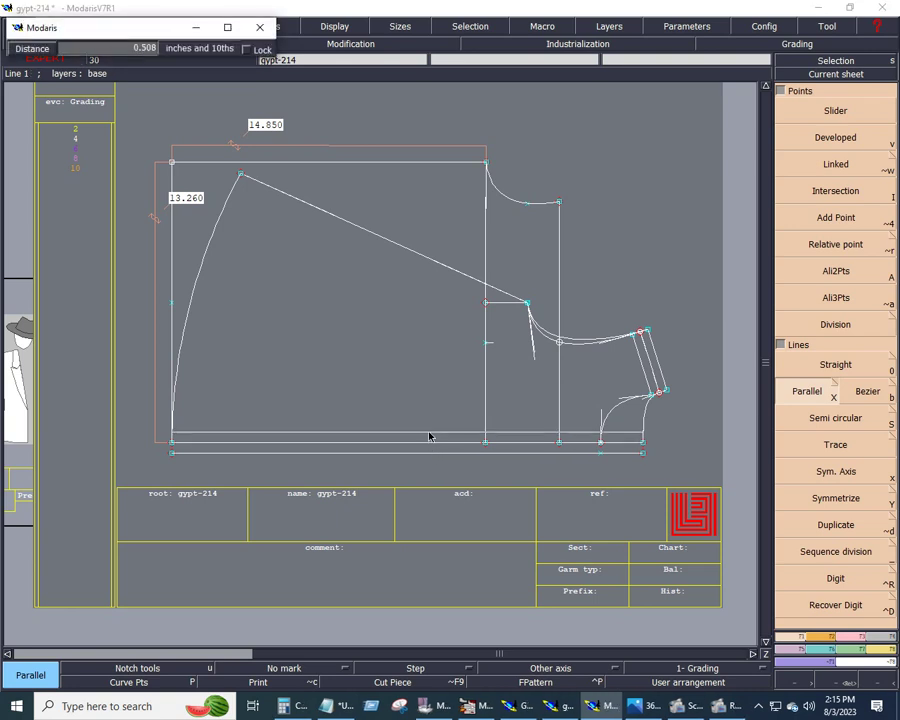
type("-0.500")
key("BackSpace")
key("Return")
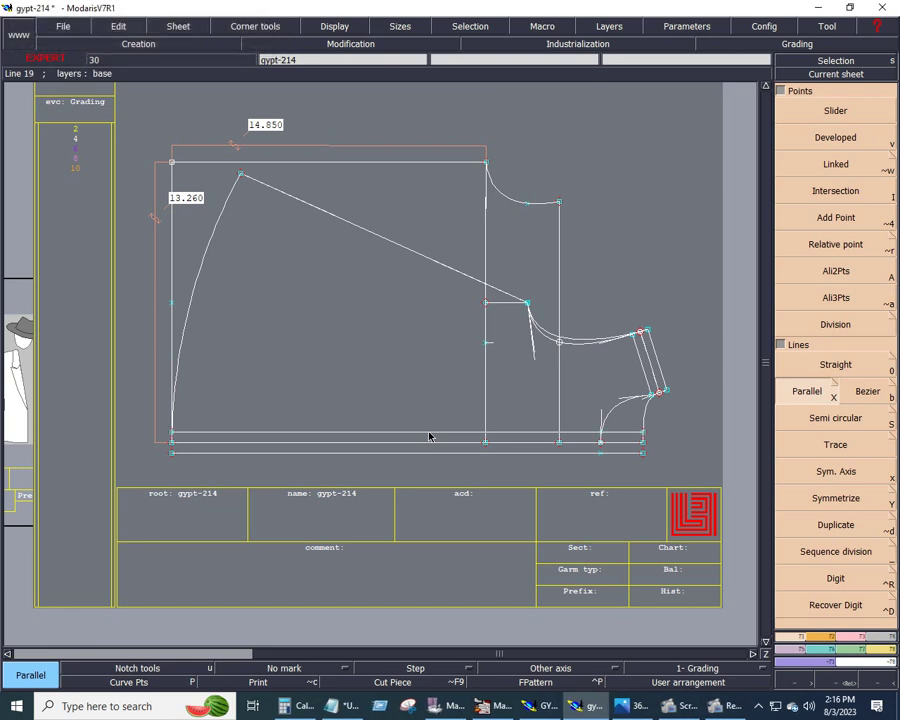
left_click(858, 638)
left_click(814, 206)
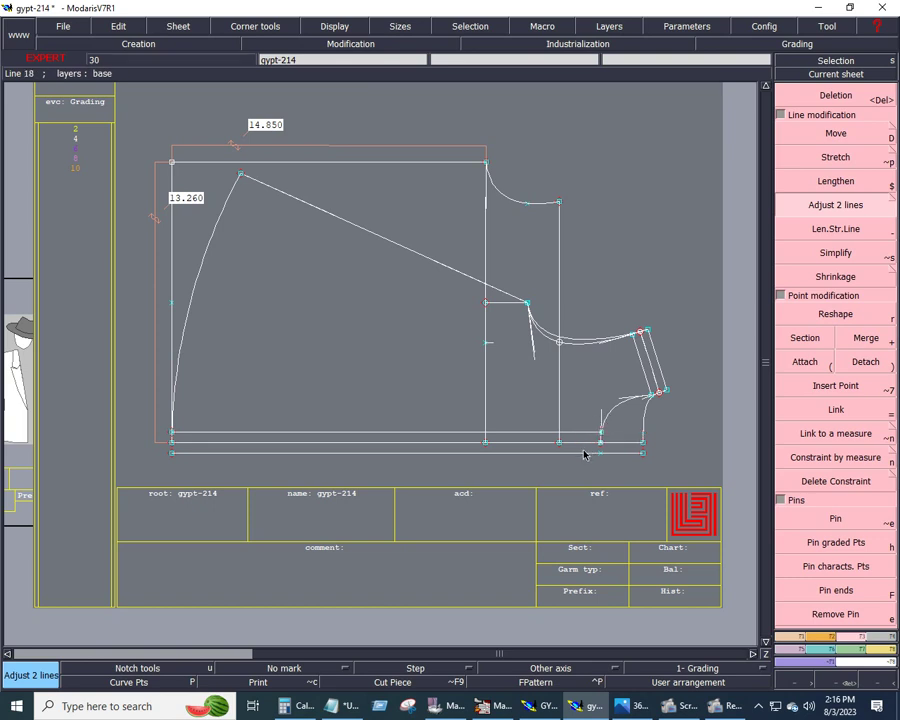
Trim the lower parallel line under the armhole point and join the ends with a Bezier line.
left_click(582, 455)
left_click(603, 427)
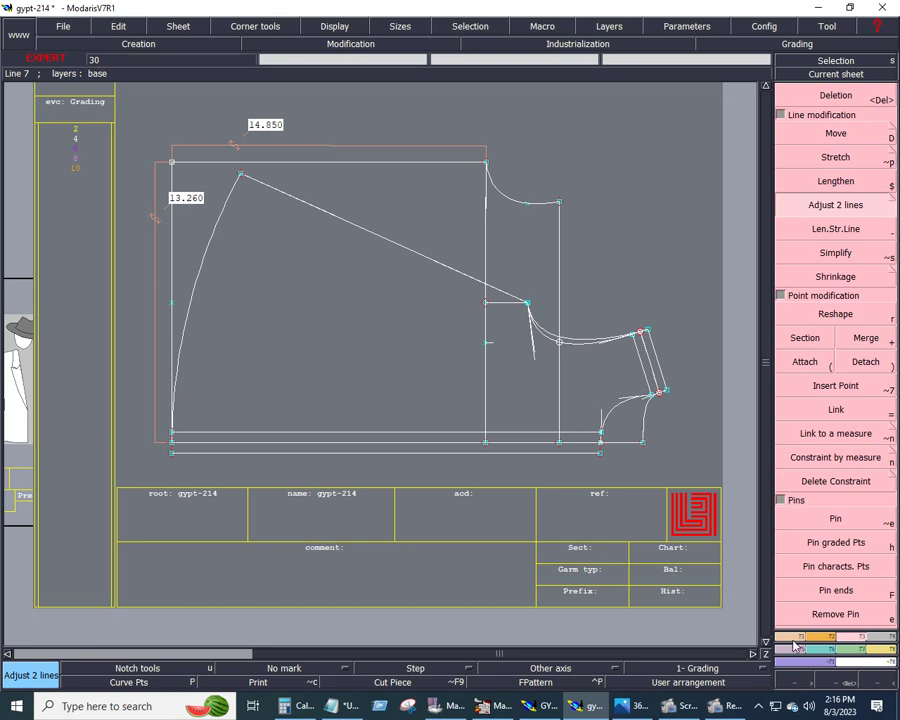
left_click(864, 392)
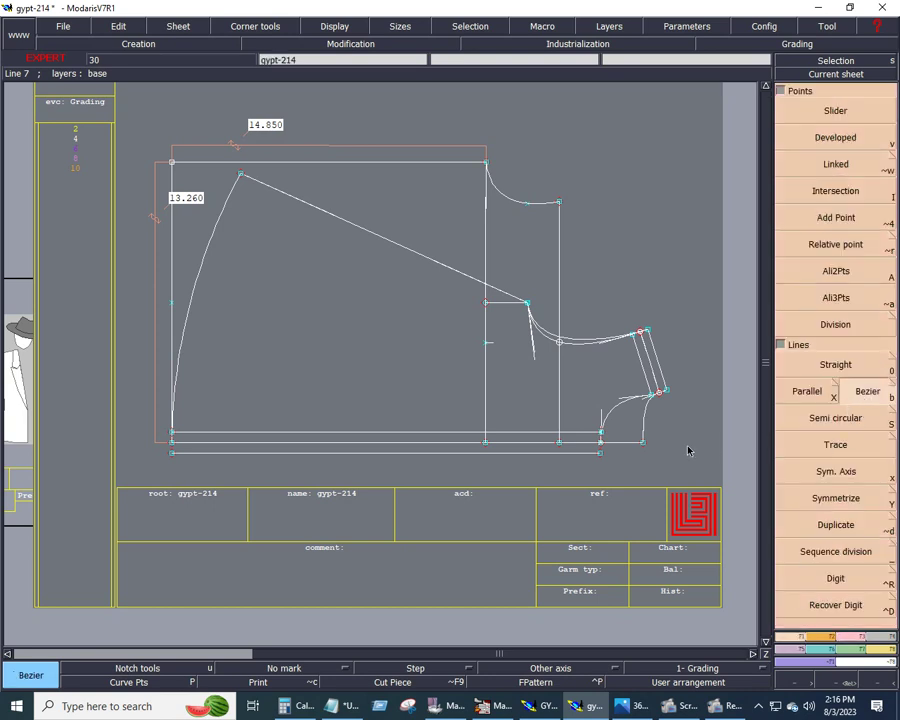
left_click(601, 444)
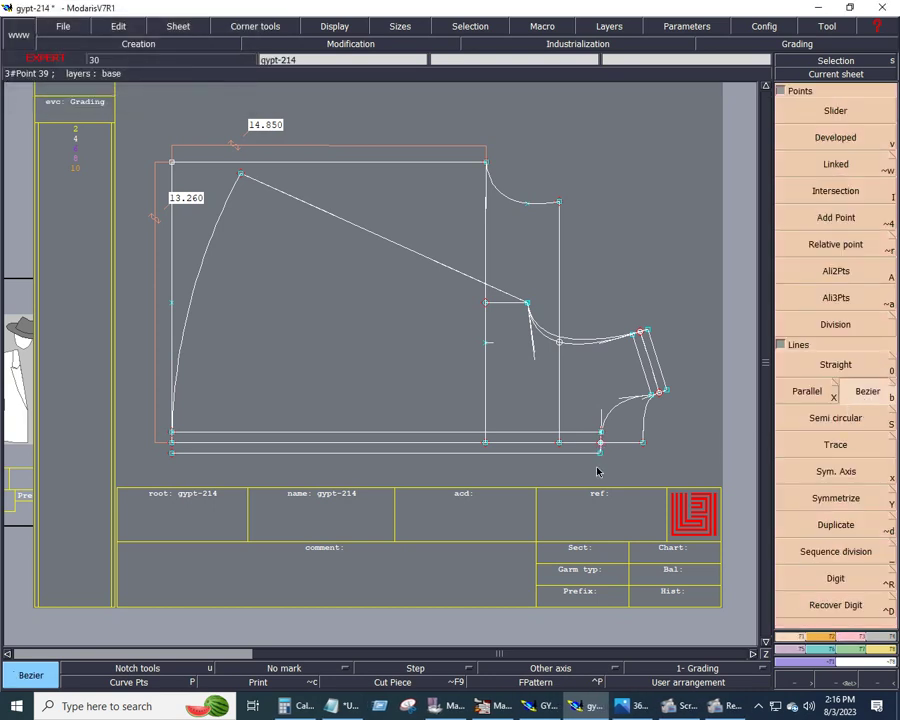
left_click(172, 452)
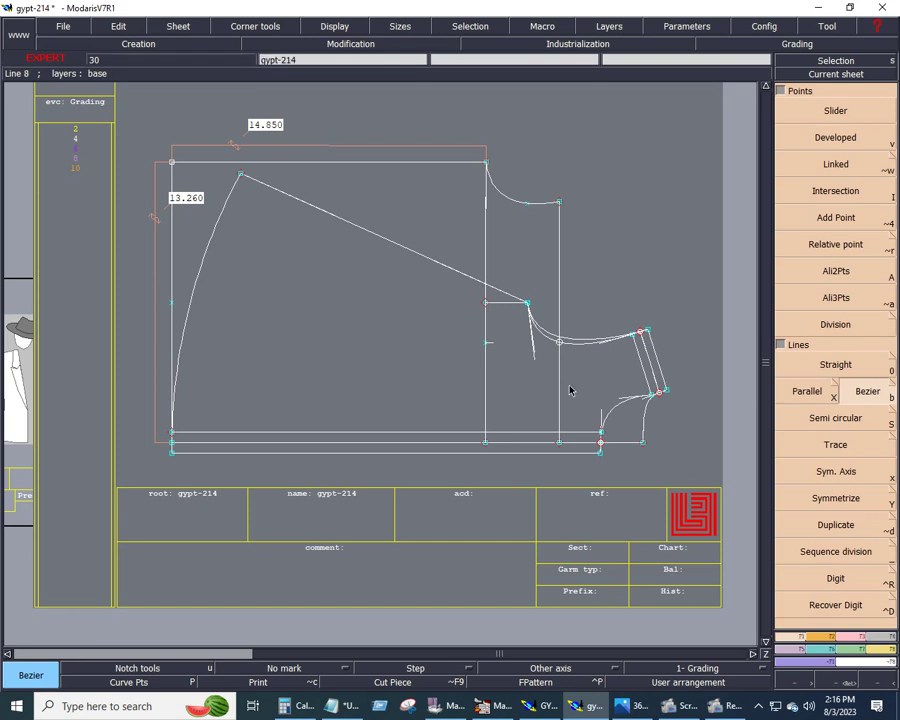
key("z")
left_click_drag(552, 292, 733, 472)
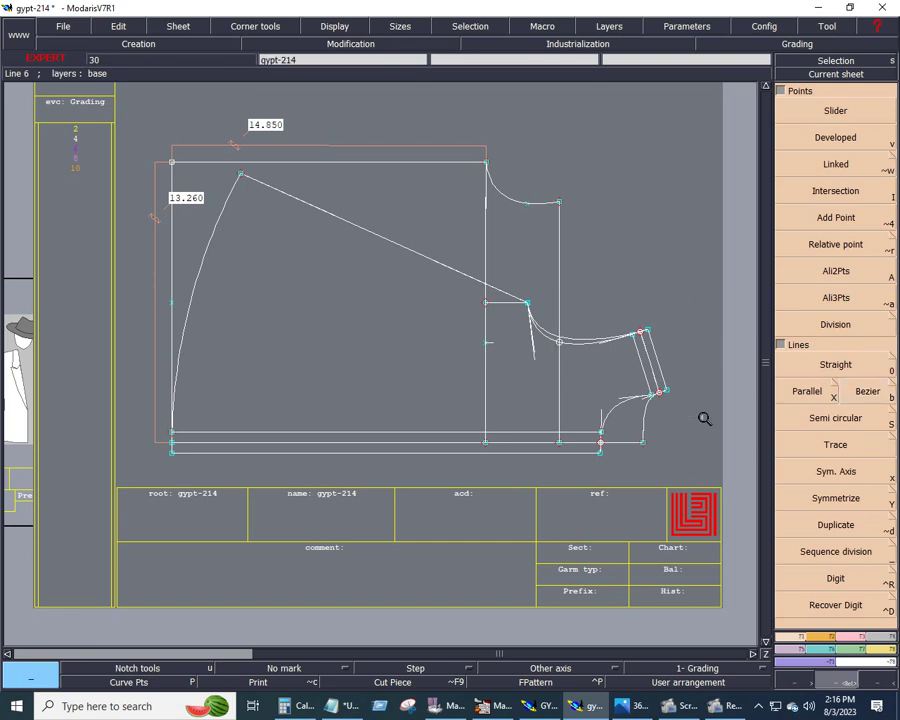
Measure the two armhole curves (3.027, 3.719) and the 0.501 short segment, then open Calculator.
left_click(735, 476)
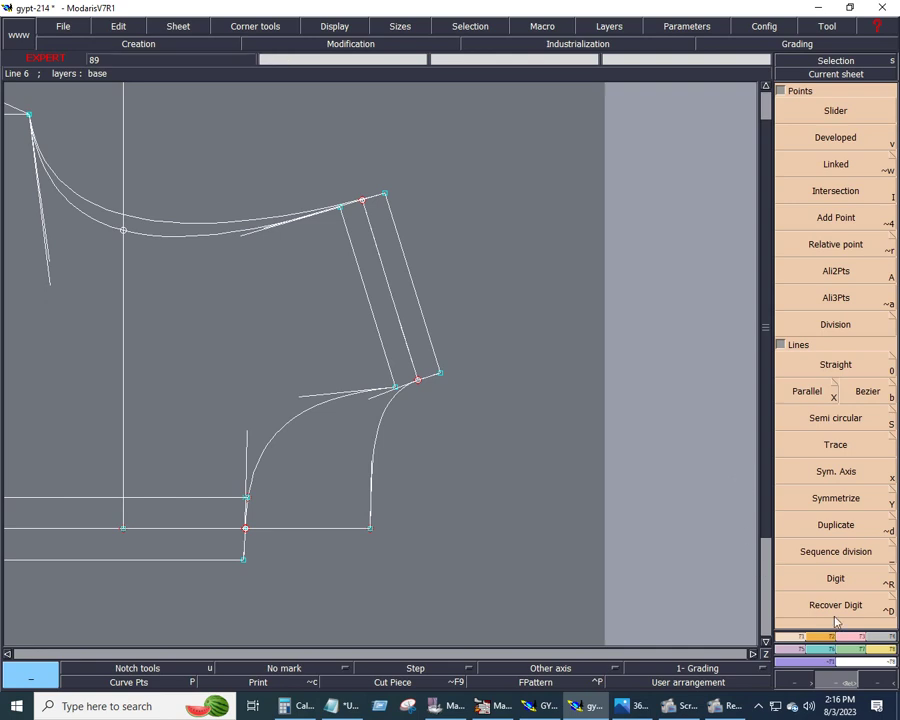
scroll(836, 610, "down", 2)
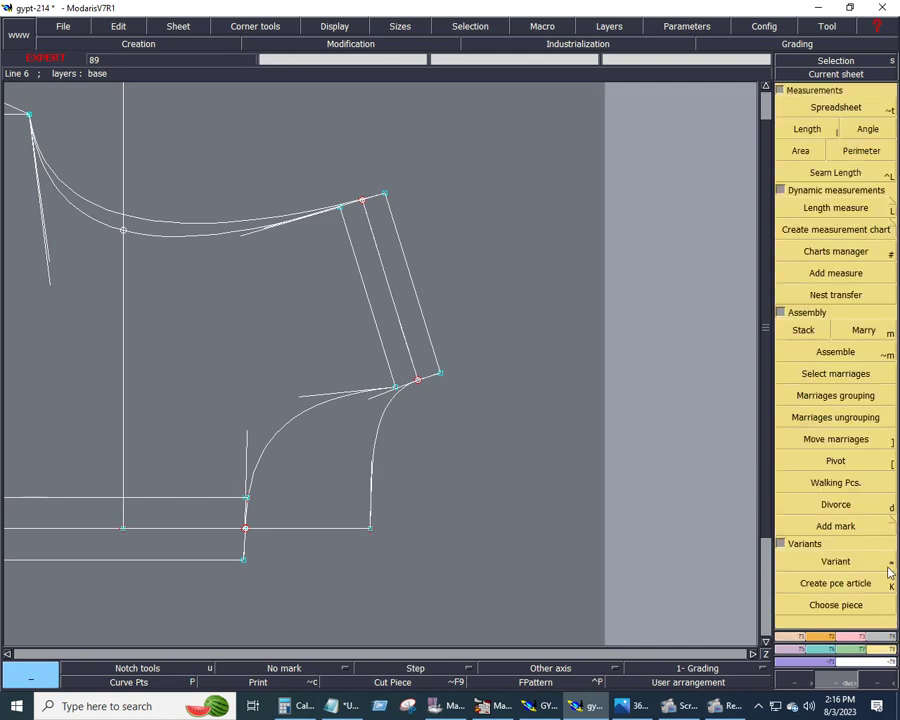
left_click(884, 214)
left_click(440, 376)
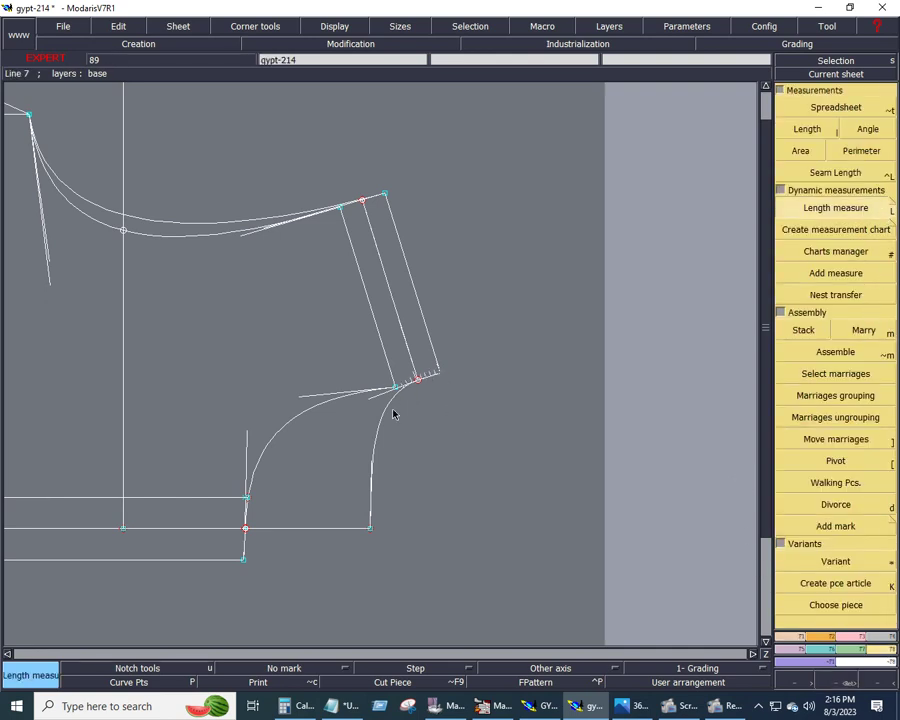
left_click(369, 529)
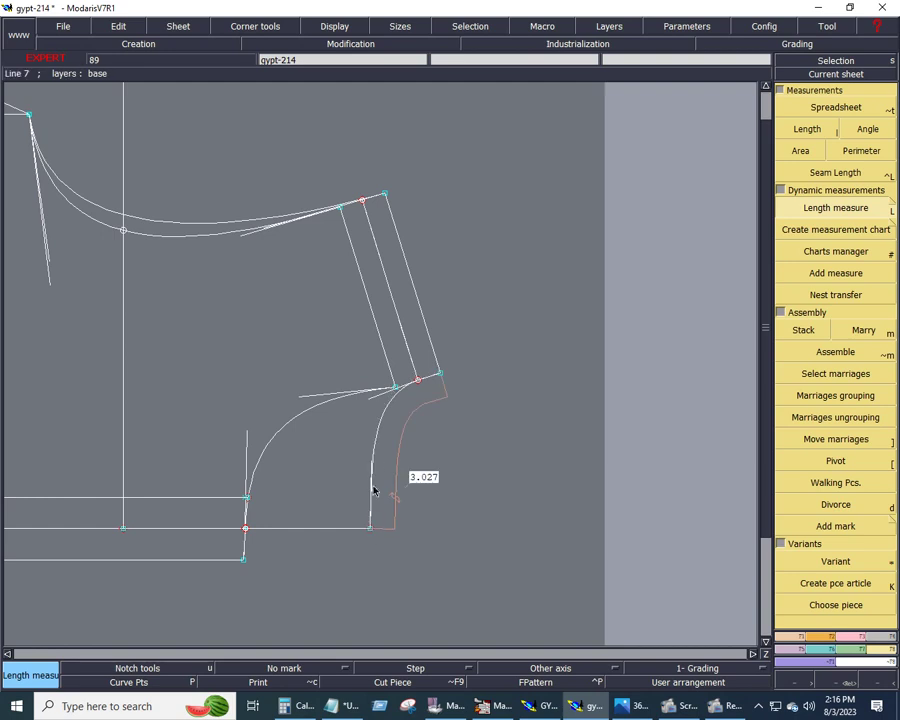
left_click(395, 391)
left_click(246, 563)
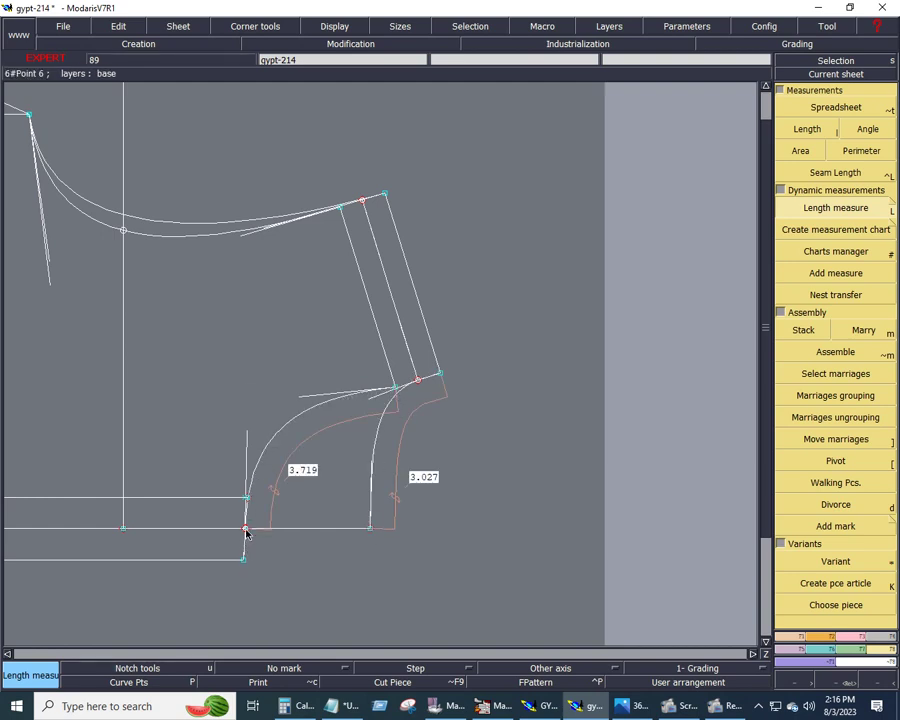
left_click(245, 563)
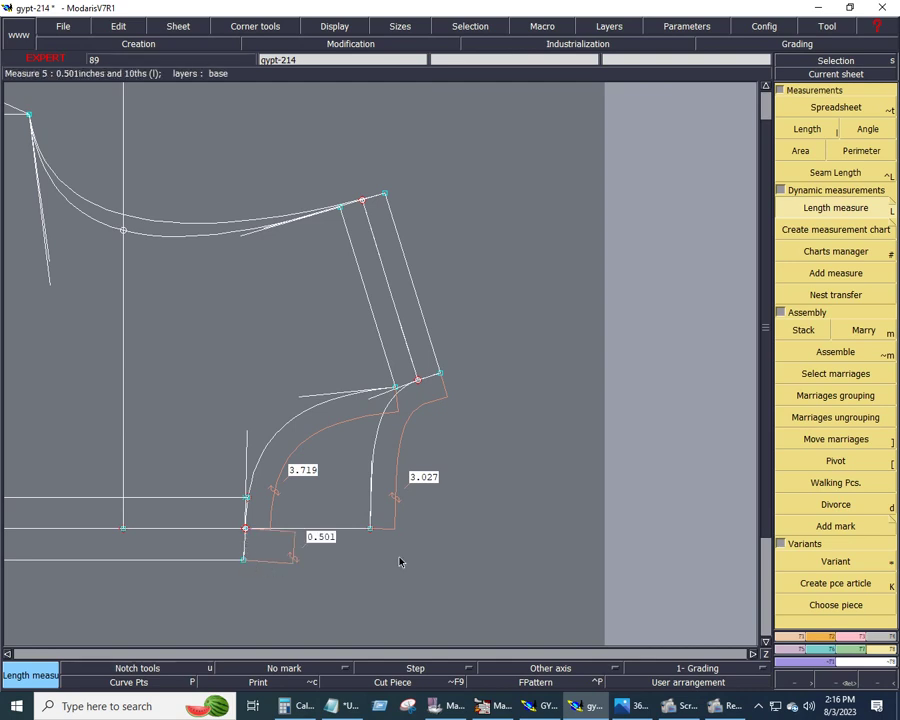
left_click(291, 708)
Clear Calculator and enter 3.719 + 0.5.
left_click(722, 317)
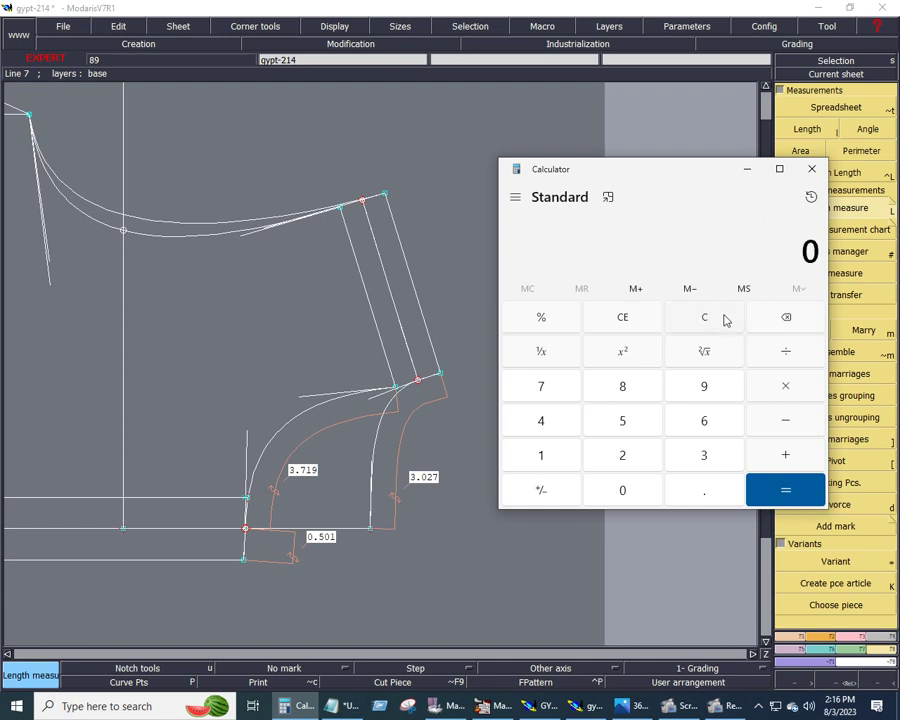
left_click(704, 459)
left_click(710, 495)
left_click(552, 396)
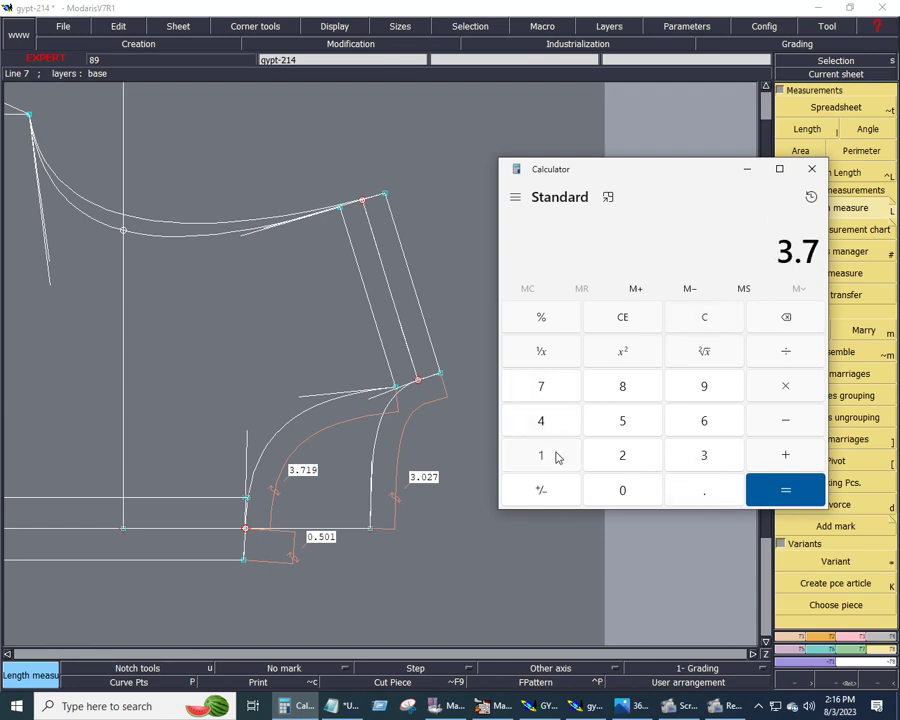
left_click(559, 458)
left_click(690, 394)
left_click(776, 456)
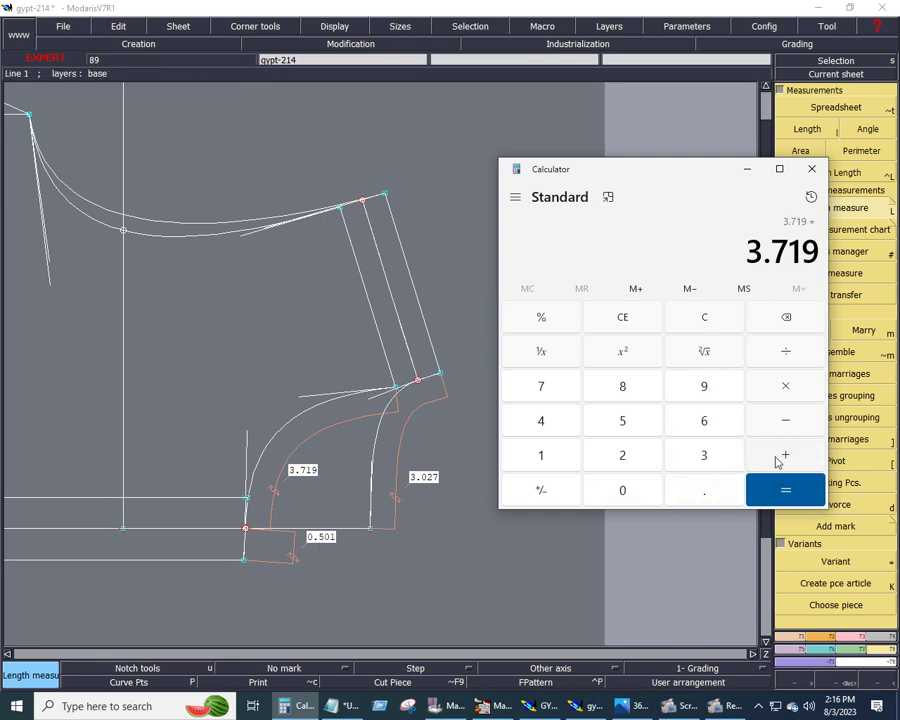
left_click(698, 503)
left_click(620, 428)
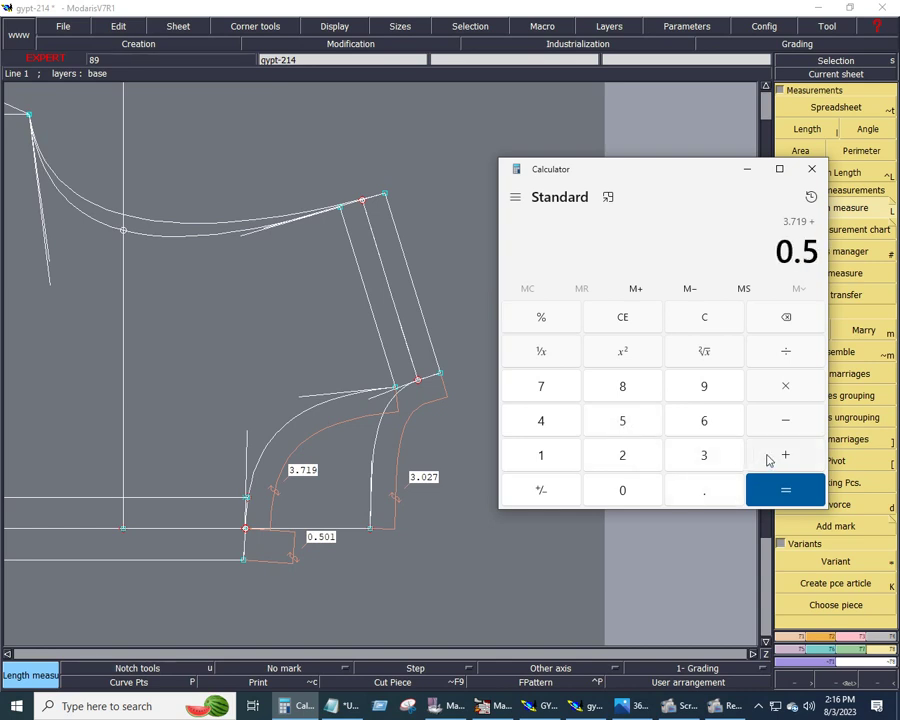
left_click(762, 456)
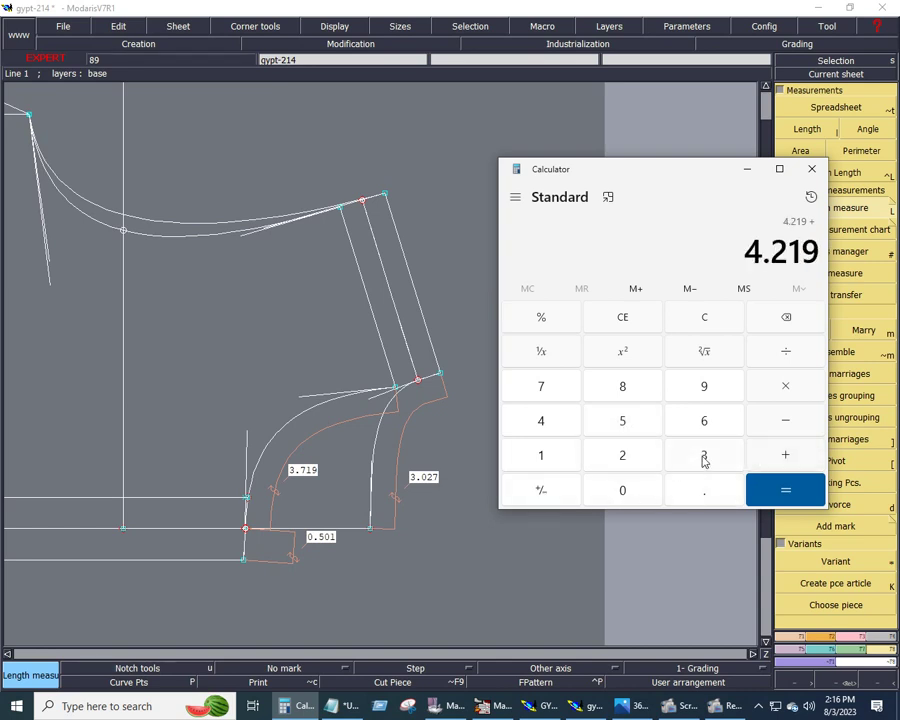
Add 3.027 for a total of 7.246, then minimize Calculator.
left_click(703, 457)
left_click(703, 494)
left_click(637, 490)
left_click(622, 453)
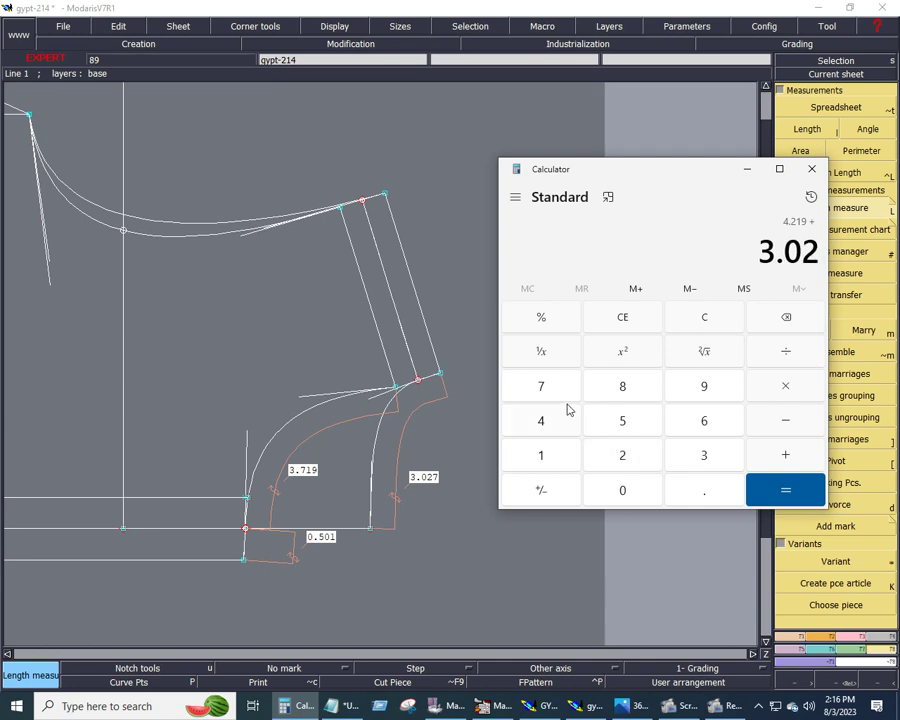
left_click(570, 398)
left_click(784, 486)
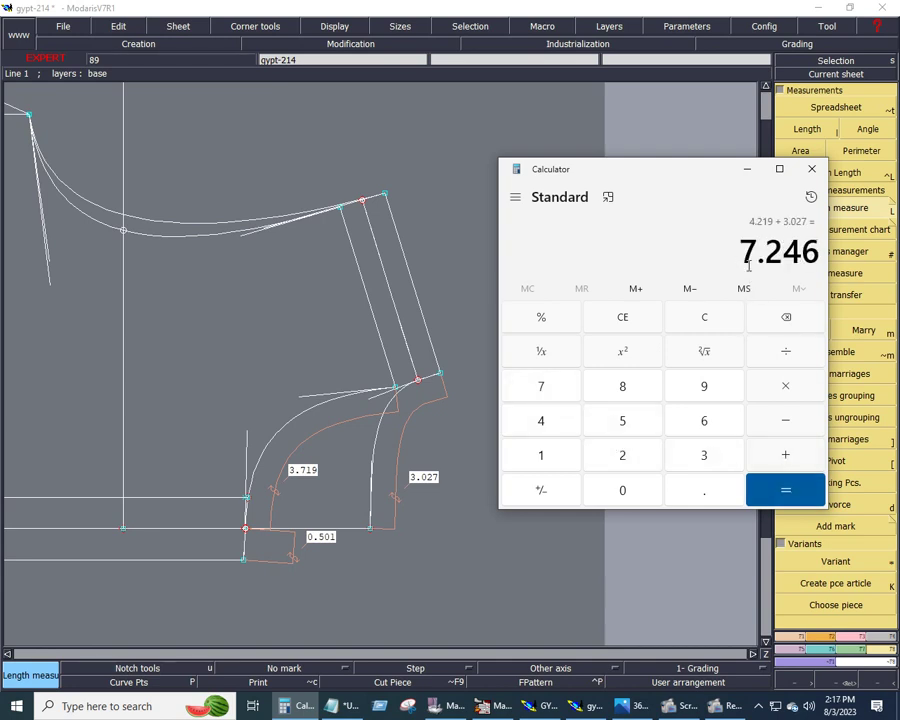
left_click(745, 174)
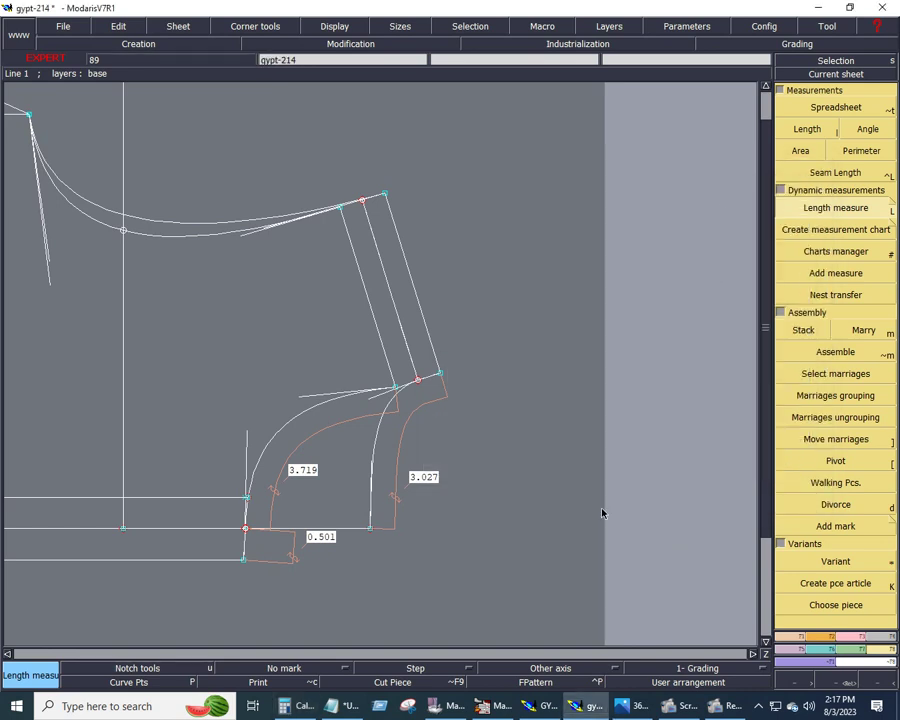
Draw a 7.246 × 1.75 rectangle to the right of the armhole.
left_click(818, 637)
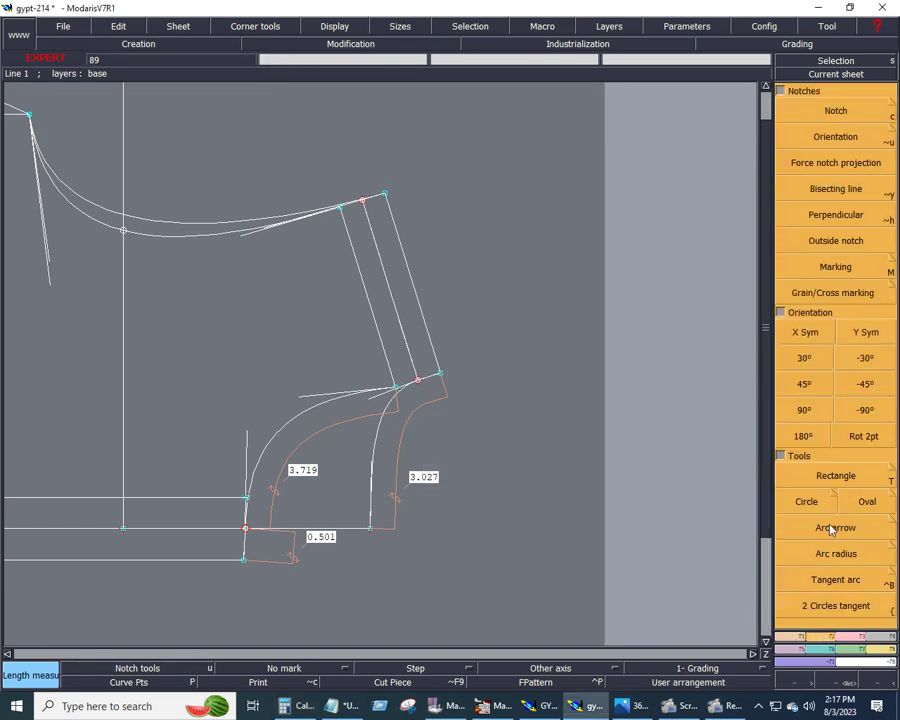
left_click(786, 481)
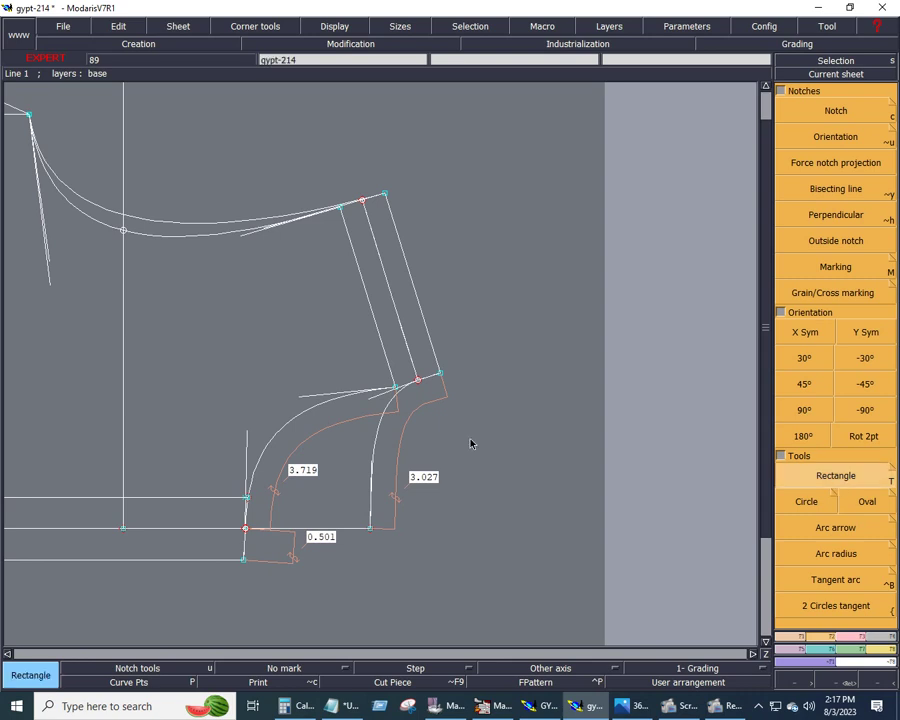
left_click(421, 459)
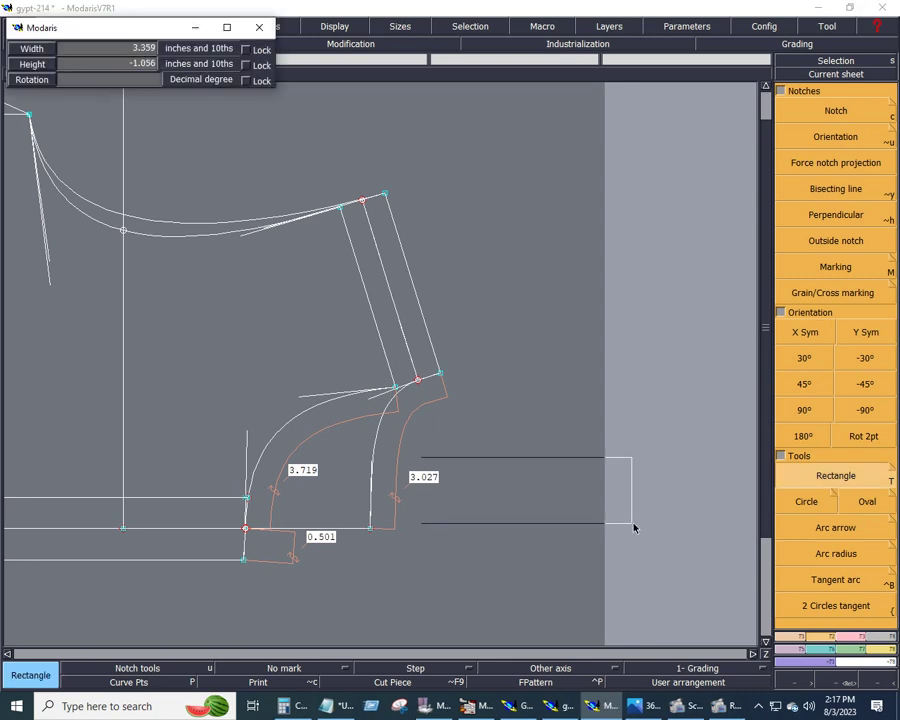
left_click(705, 537)
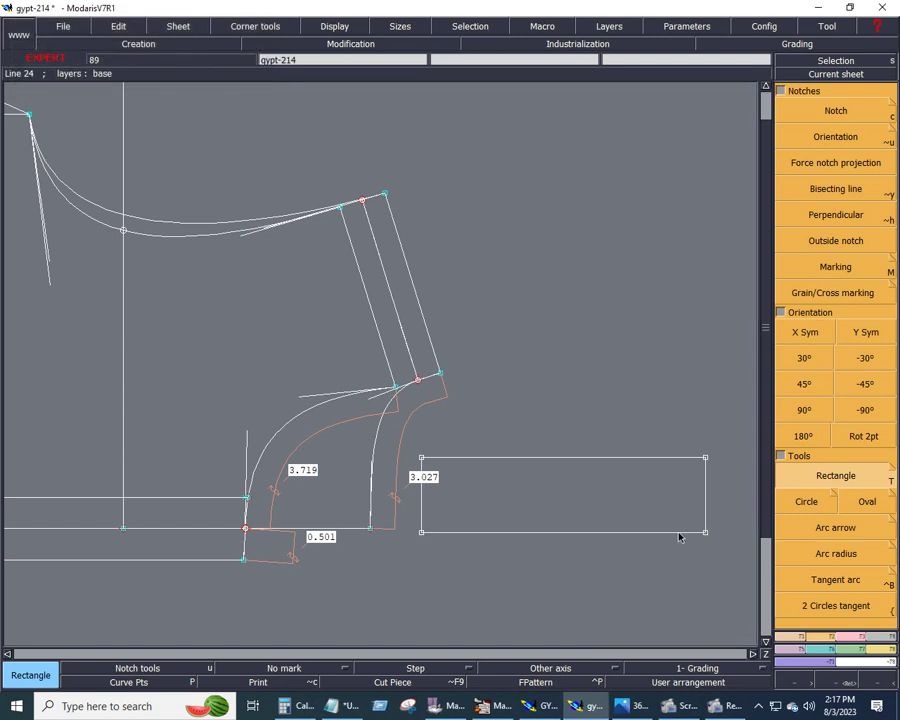
key("ctrl+z")
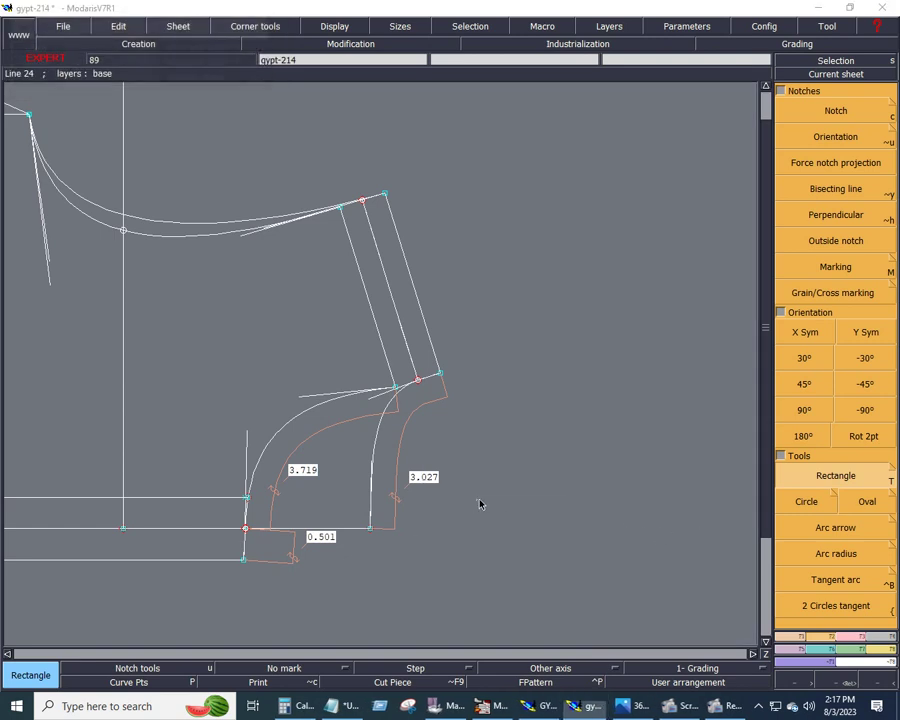
left_click(476, 502)
key("BackSpace")
type("7.246")
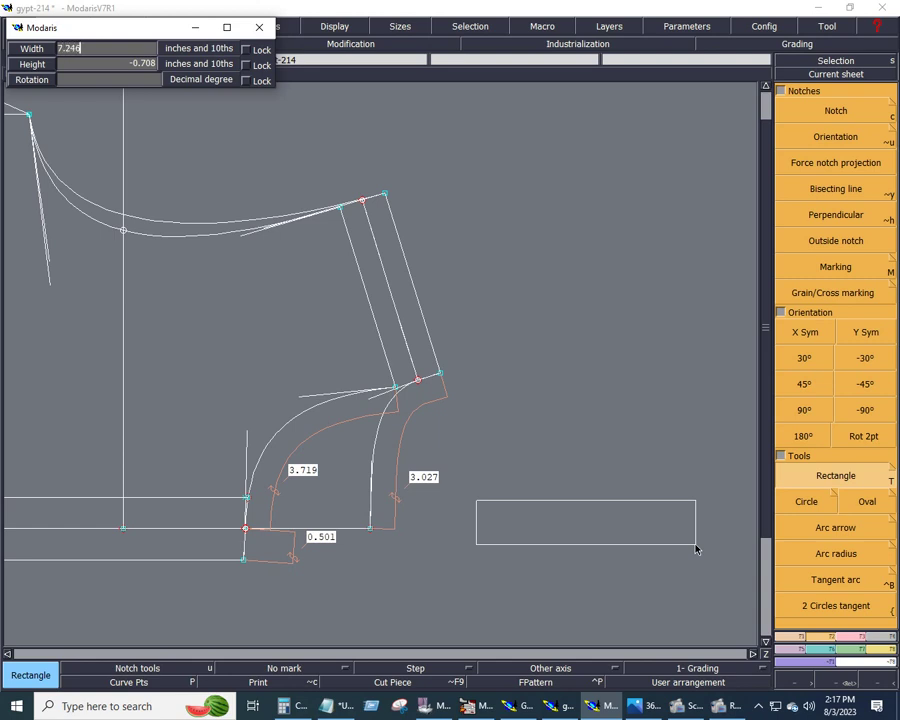
key("Return")
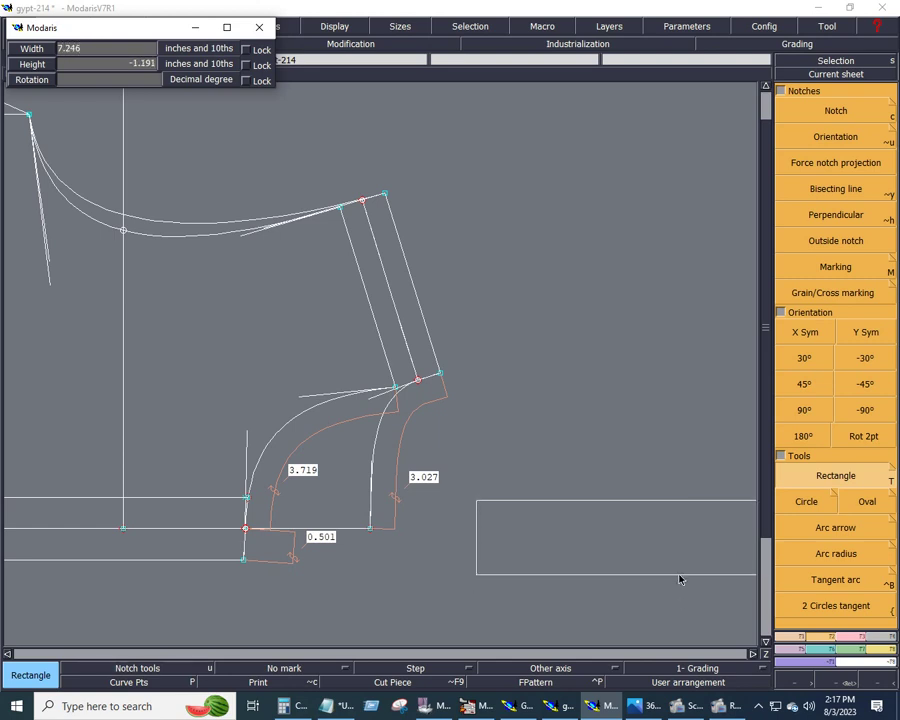
key("BackSpace")
key("Return")
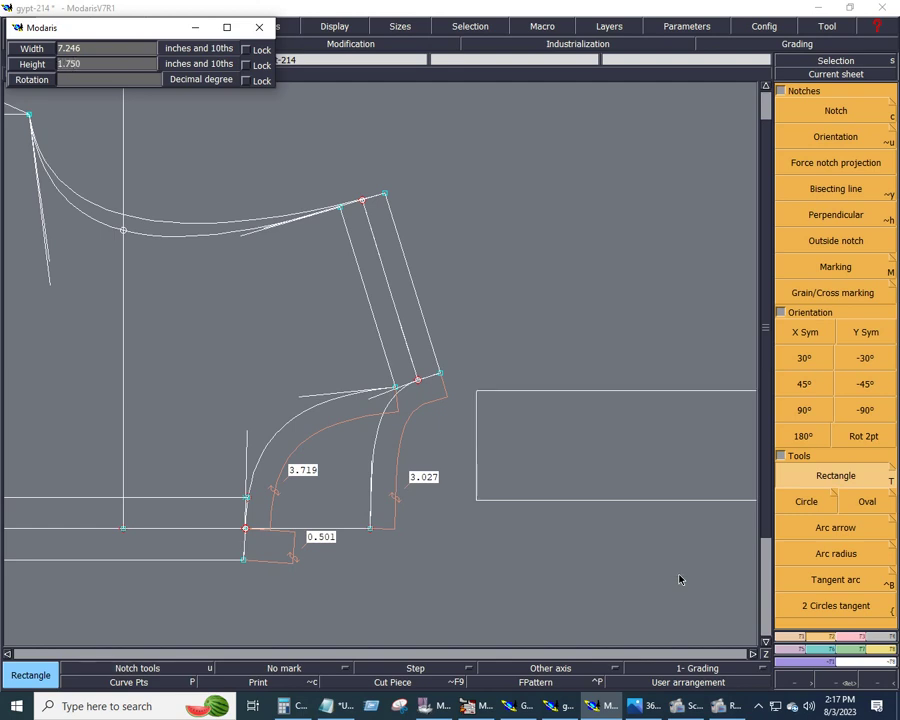
scroll(678, 579, "down", 3)
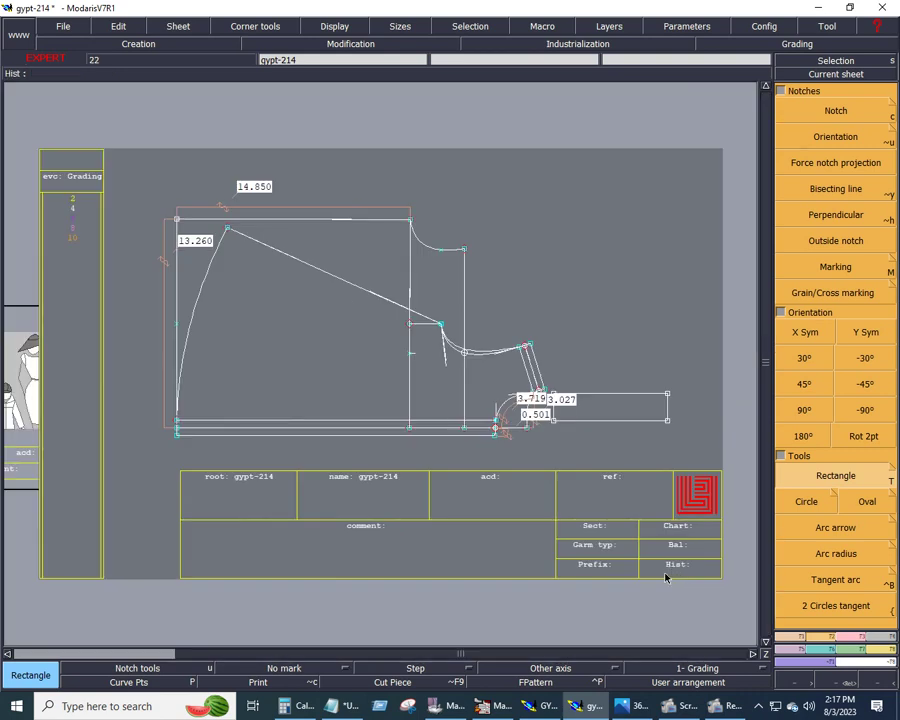
Draw a Bezier diagonal from the rectangle's bottom-left to top-right corner.
right_click(518, 565)
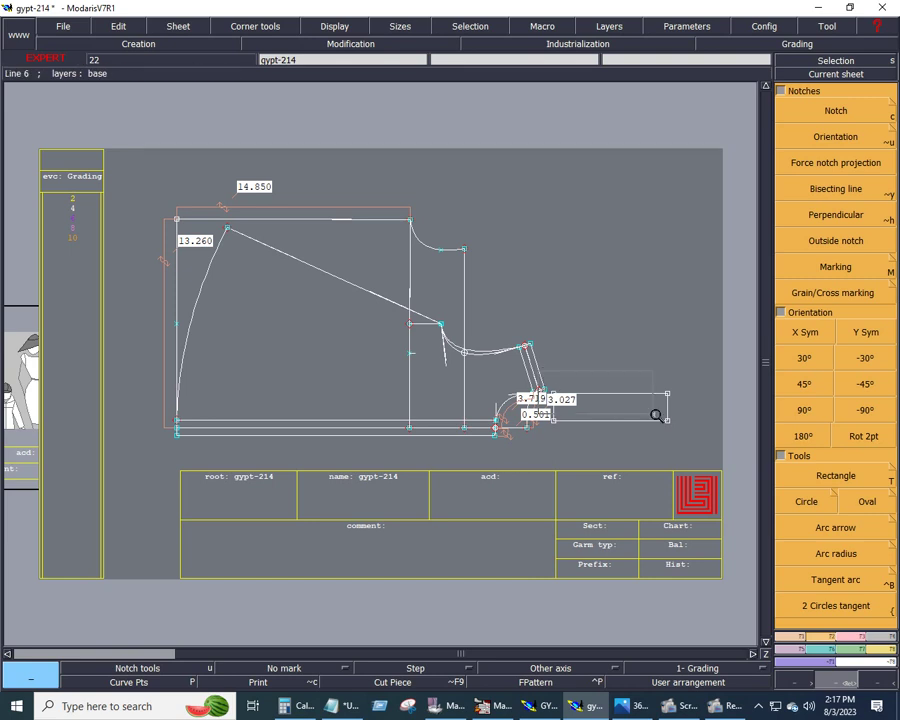
scroll(677, 440, "up", 3)
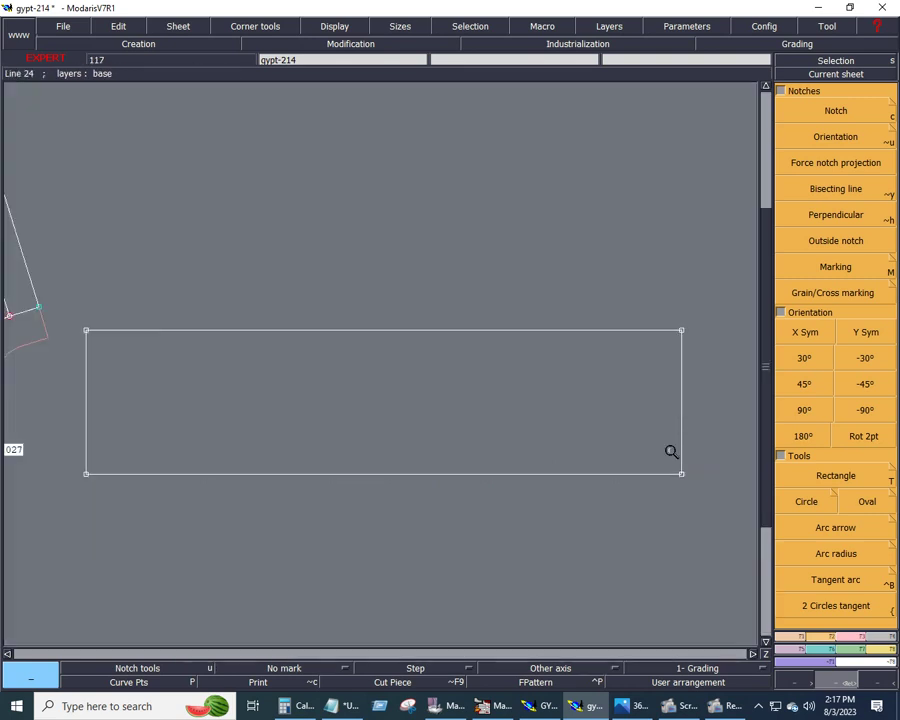
left_click(789, 638)
left_click(866, 401)
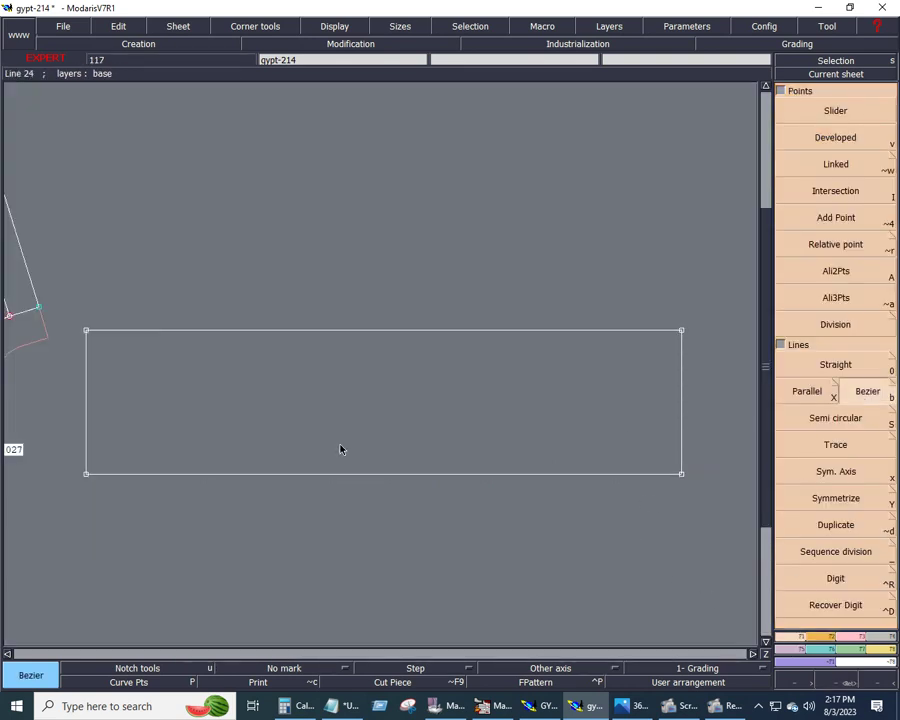
left_click(86, 474)
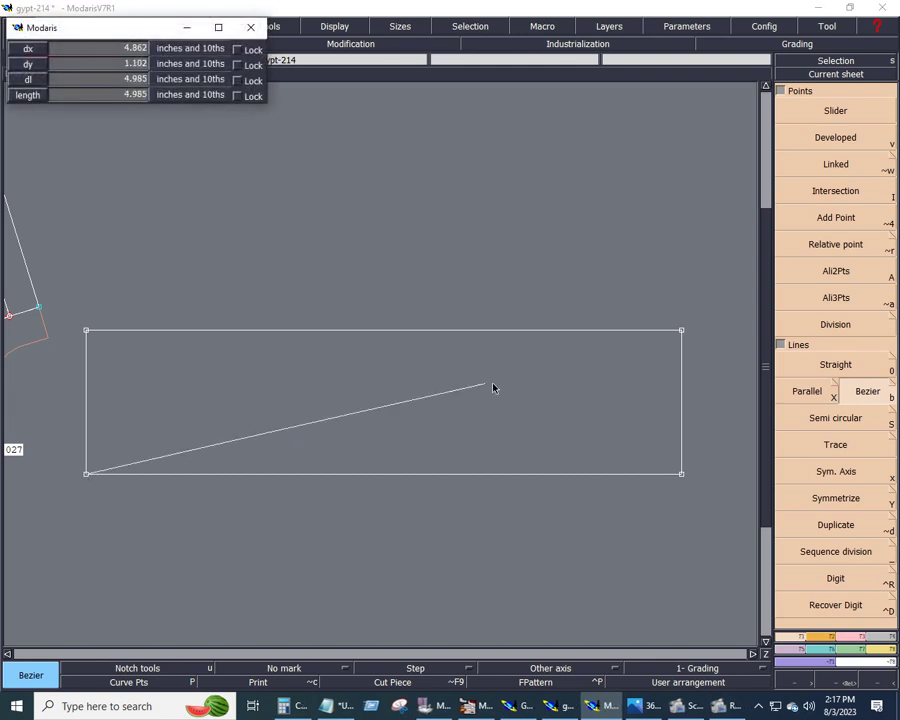
left_click(681, 330)
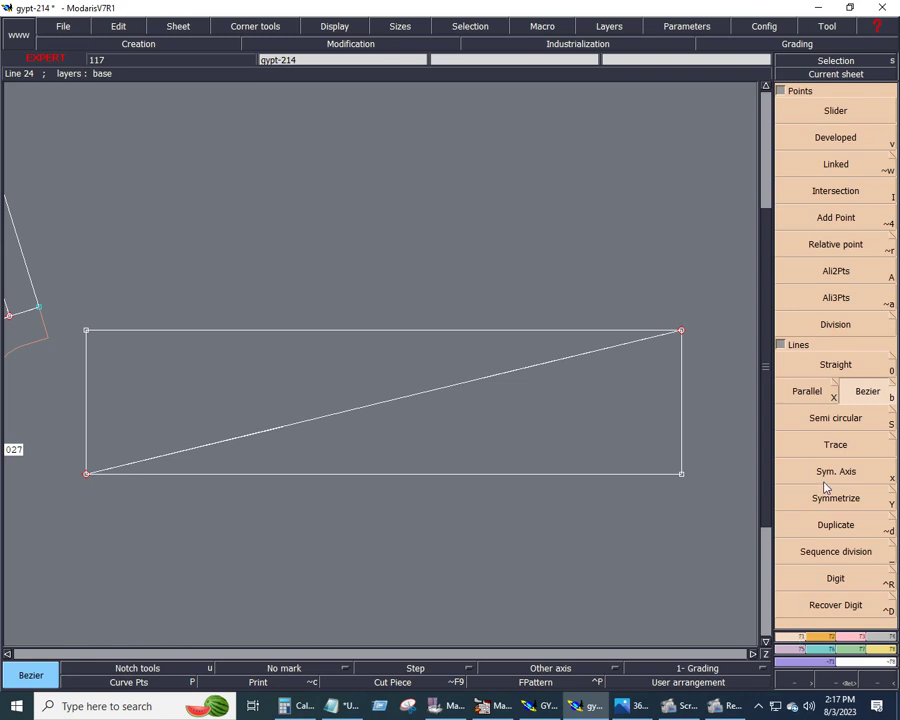
Select the bottom edge's two ends for sequence division.
left_click(862, 551)
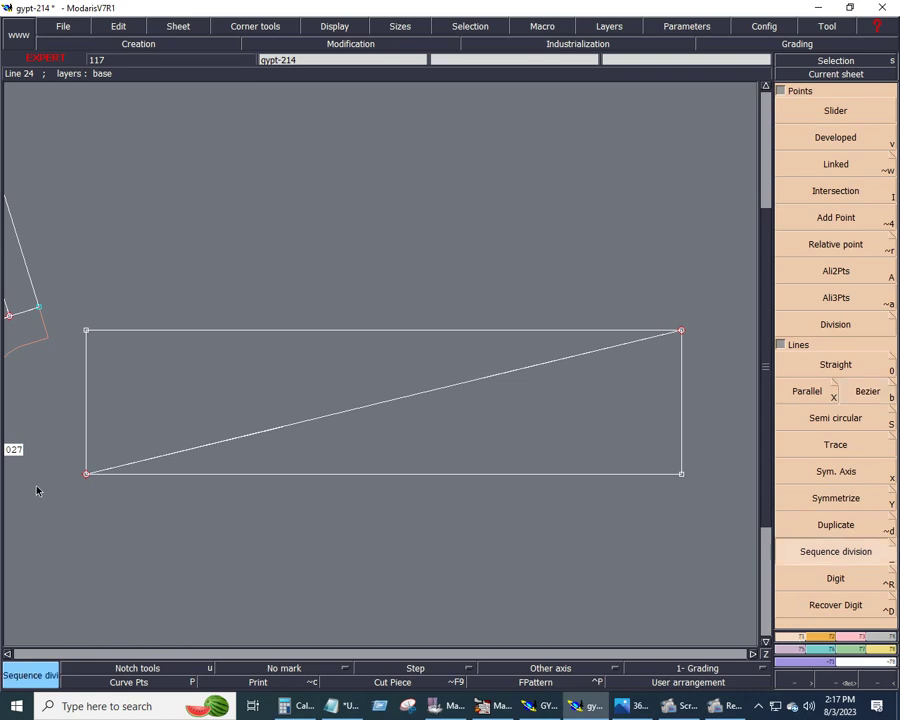
left_click(86, 474)
left_click(681, 475)
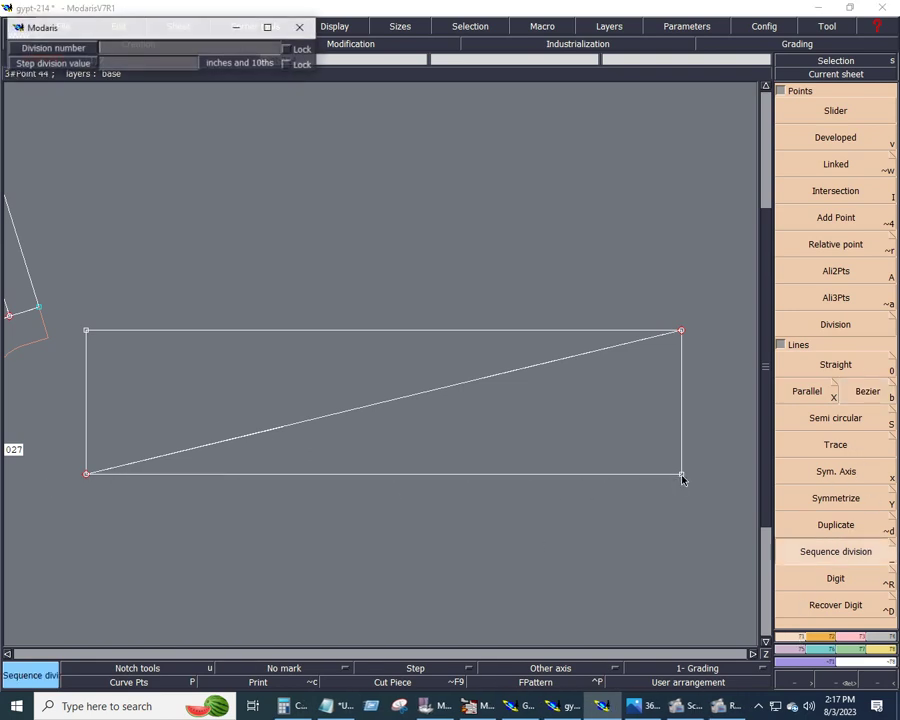
type("2")
Divide the bottom edge into 2 parts and bend the diagonal into a curve along it.
key("Return")
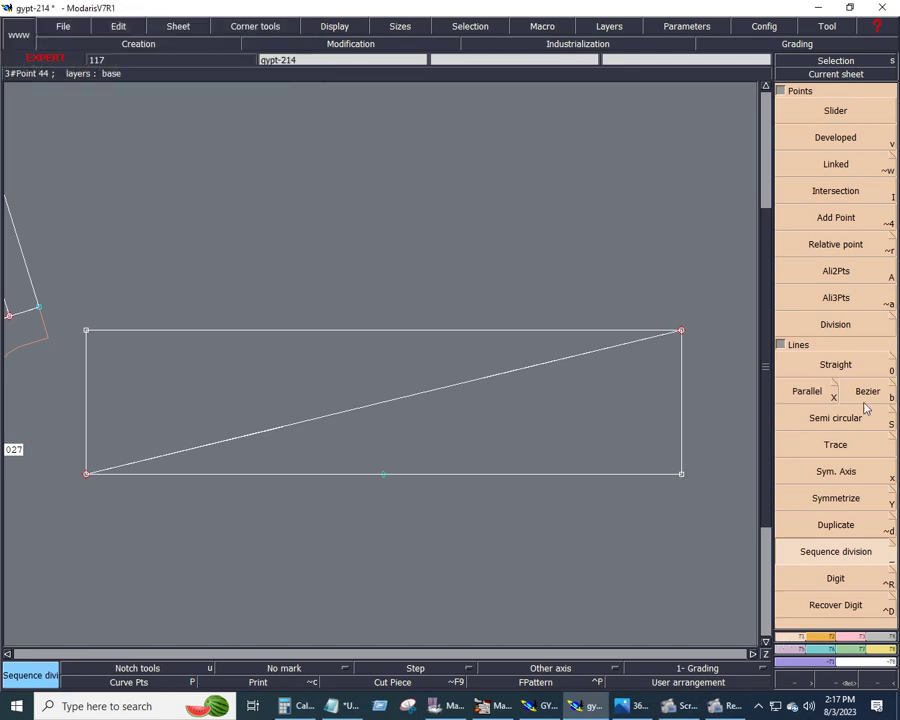
left_click(891, 650)
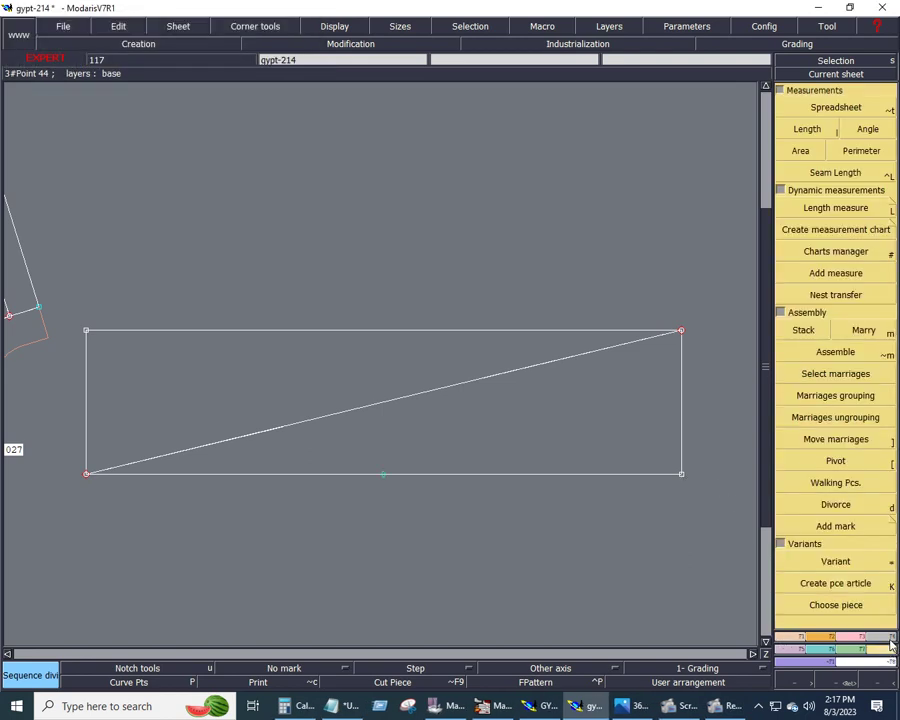
left_click(847, 636)
left_click(831, 315)
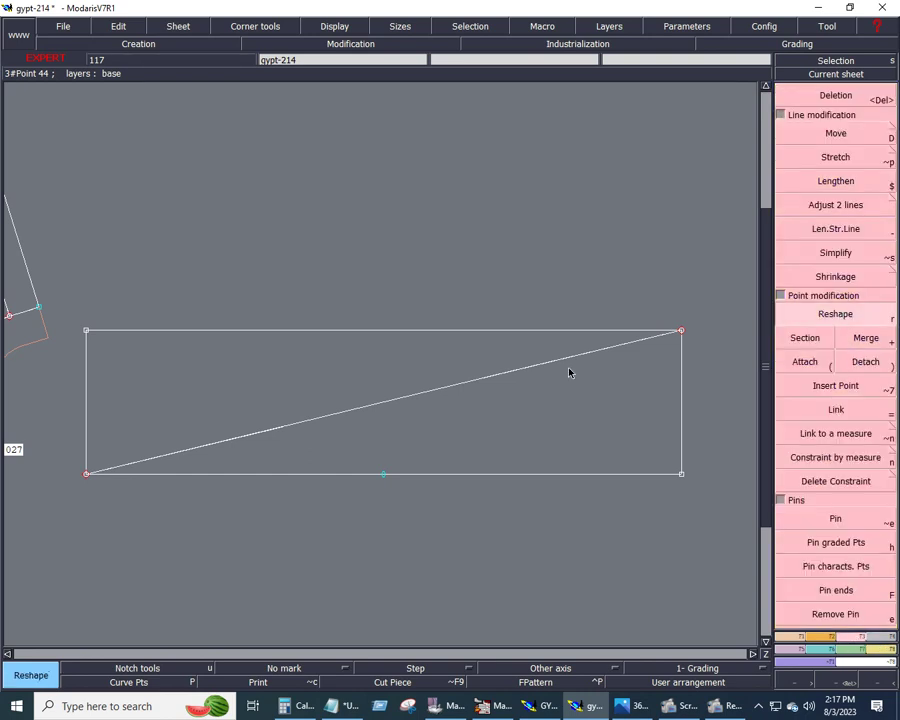
left_click(526, 367)
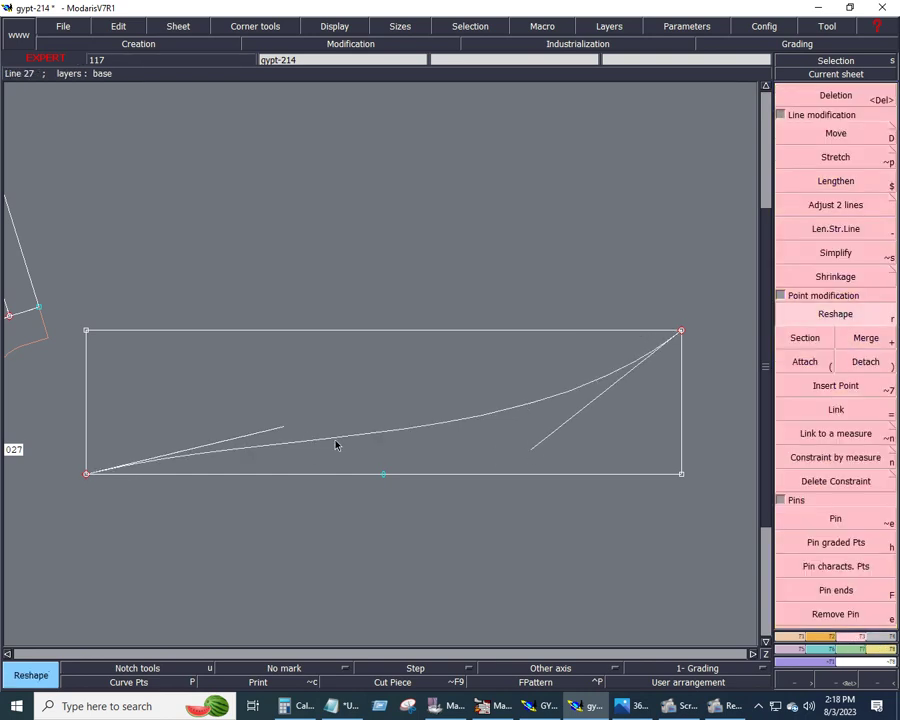
left_click(280, 432)
left_click(352, 465)
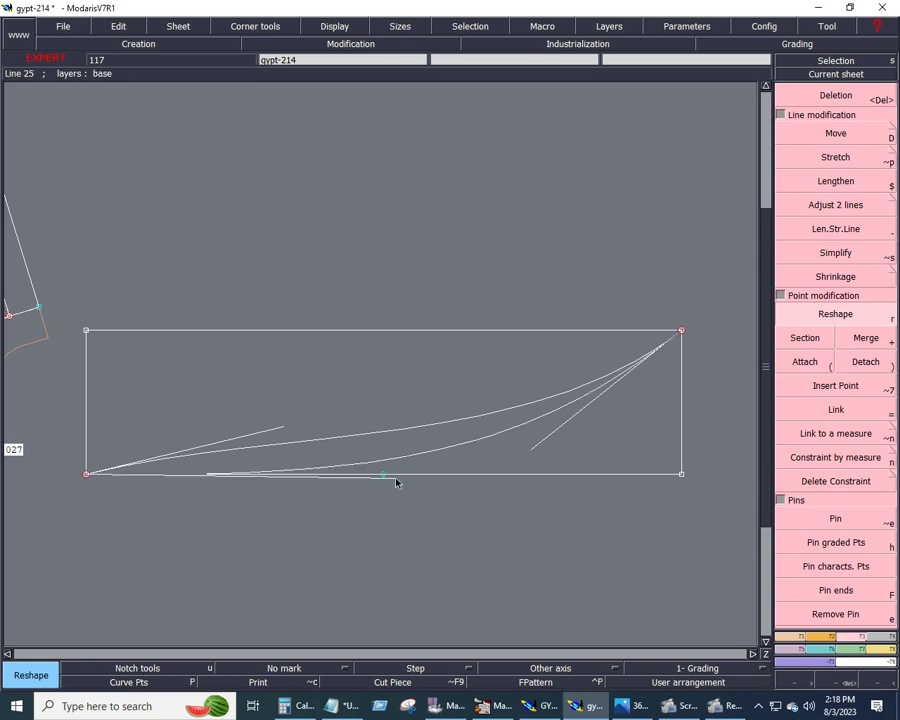
left_click(393, 479)
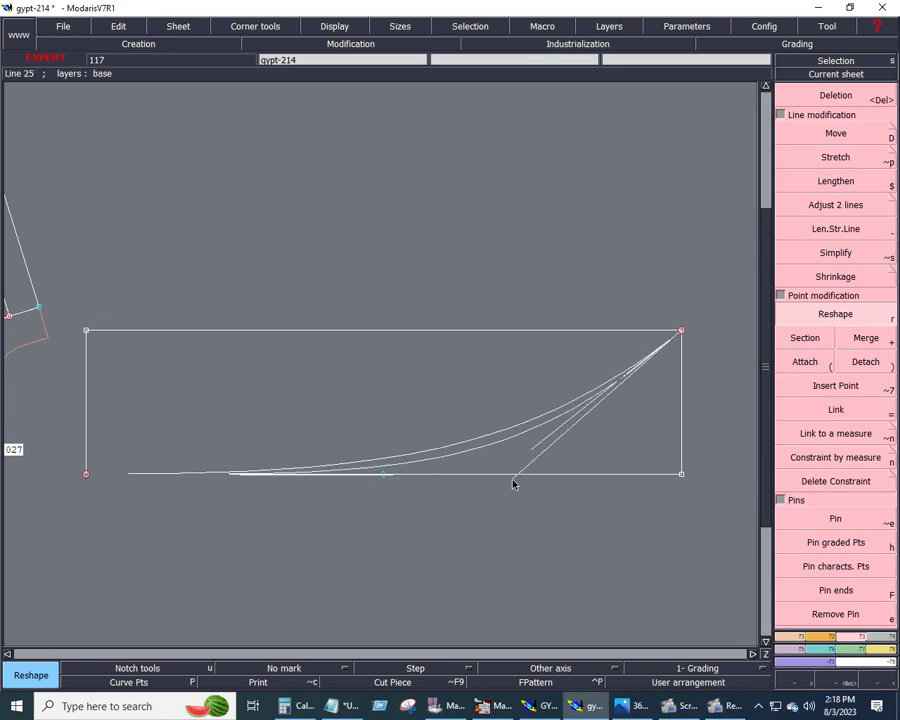
left_click(505, 499)
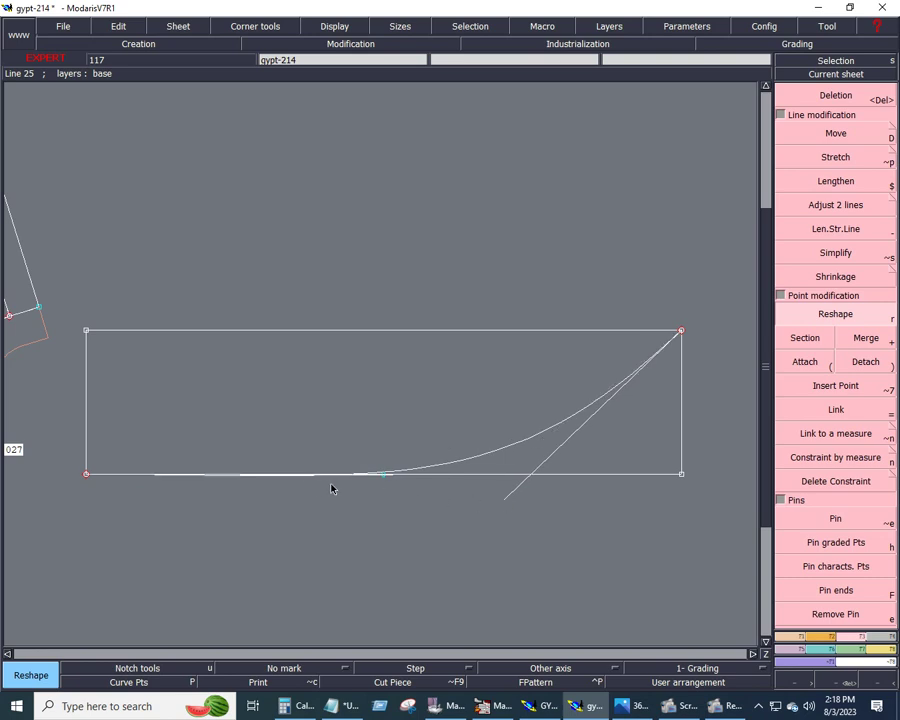
Refine the curve's flat run along the bottom edge and its top-right tangent.
left_click(306, 479)
left_click(310, 476)
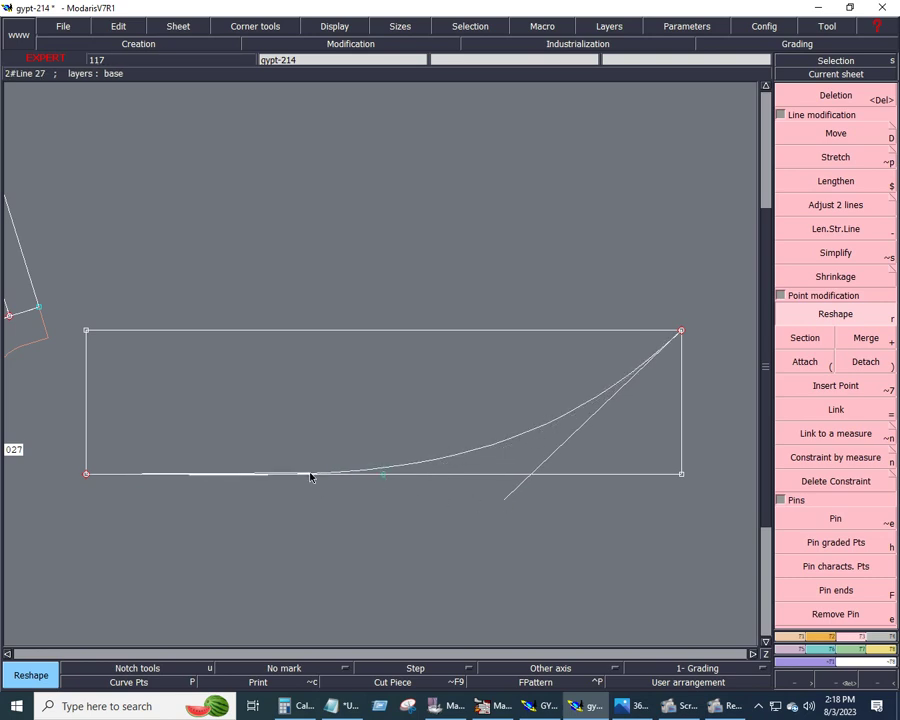
left_click(262, 477)
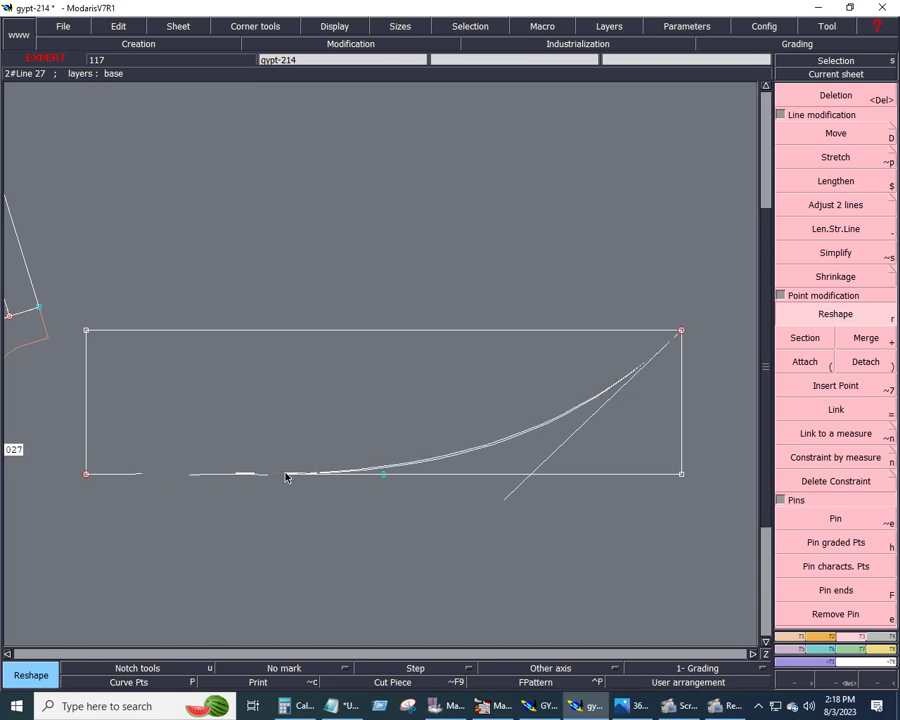
left_click(290, 476)
left_click(258, 476)
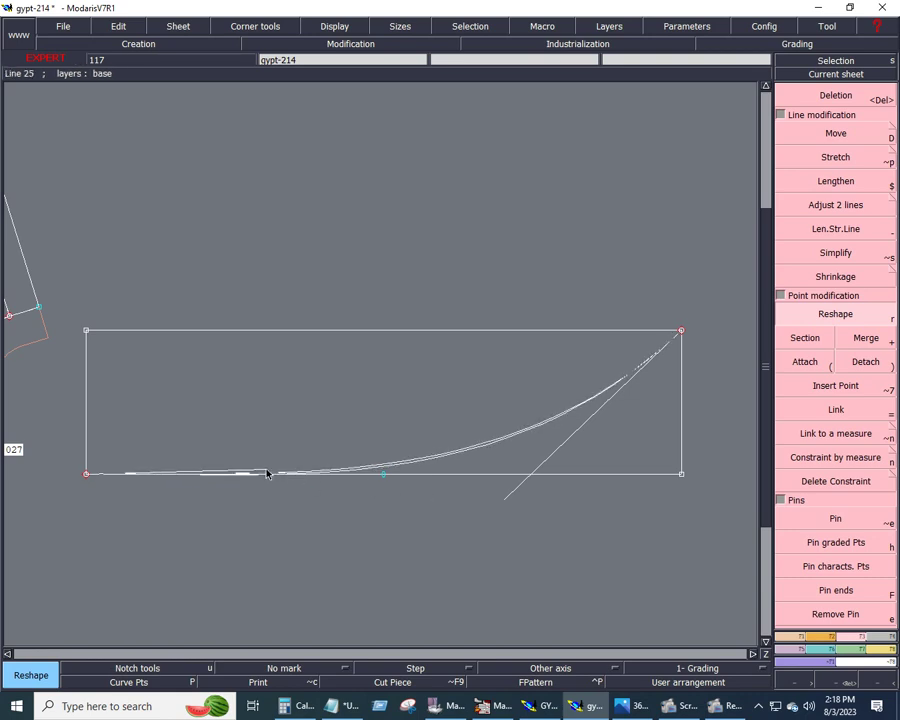
left_click(292, 473)
left_click(509, 496)
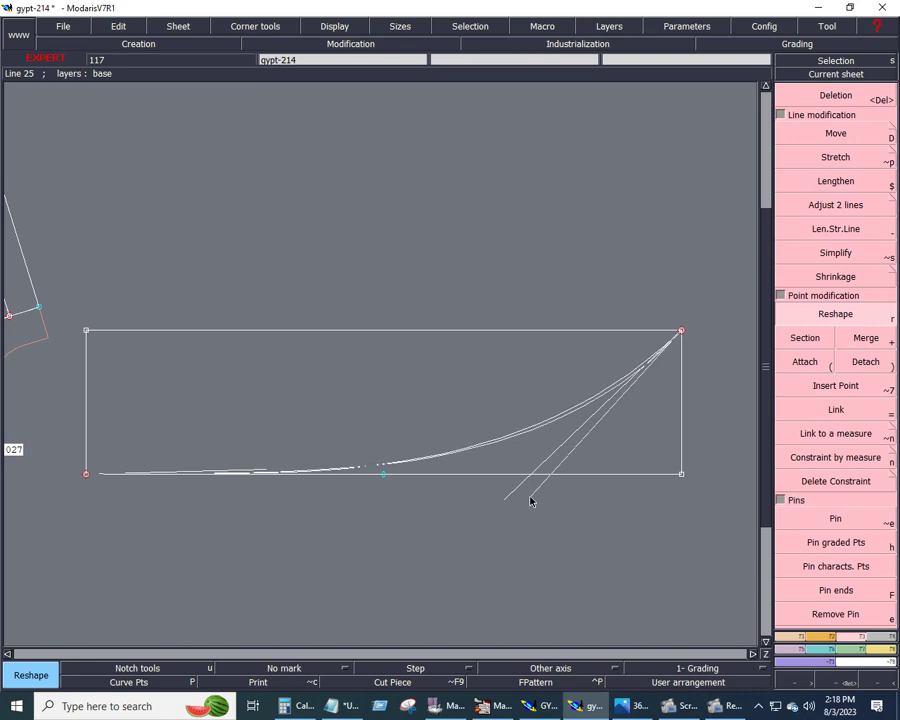
left_click(530, 500)
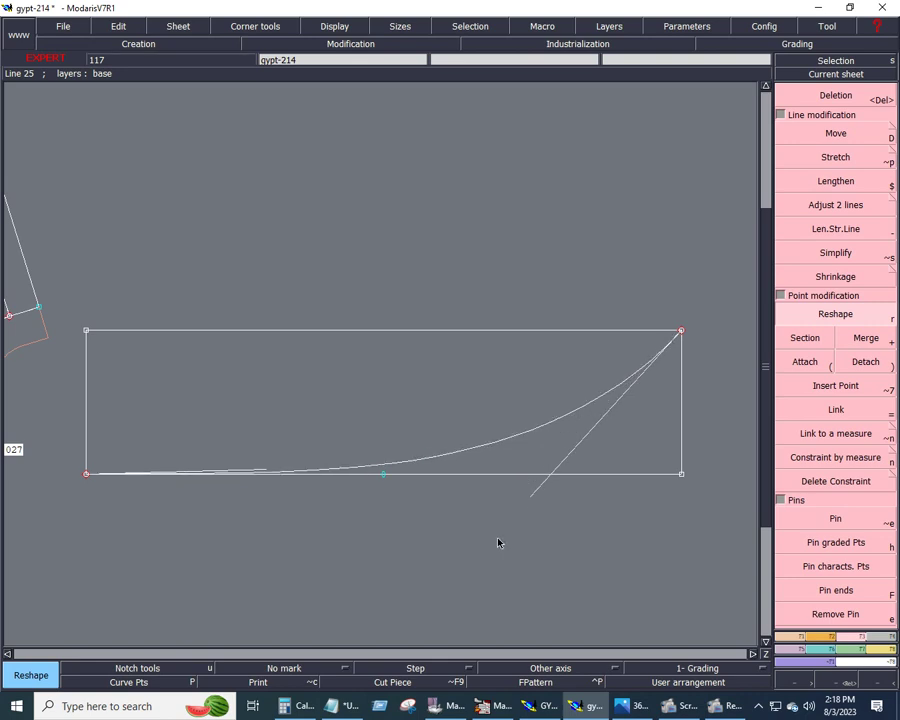
Offset a parallel curve 0.500 above the main curve.
key("F1")
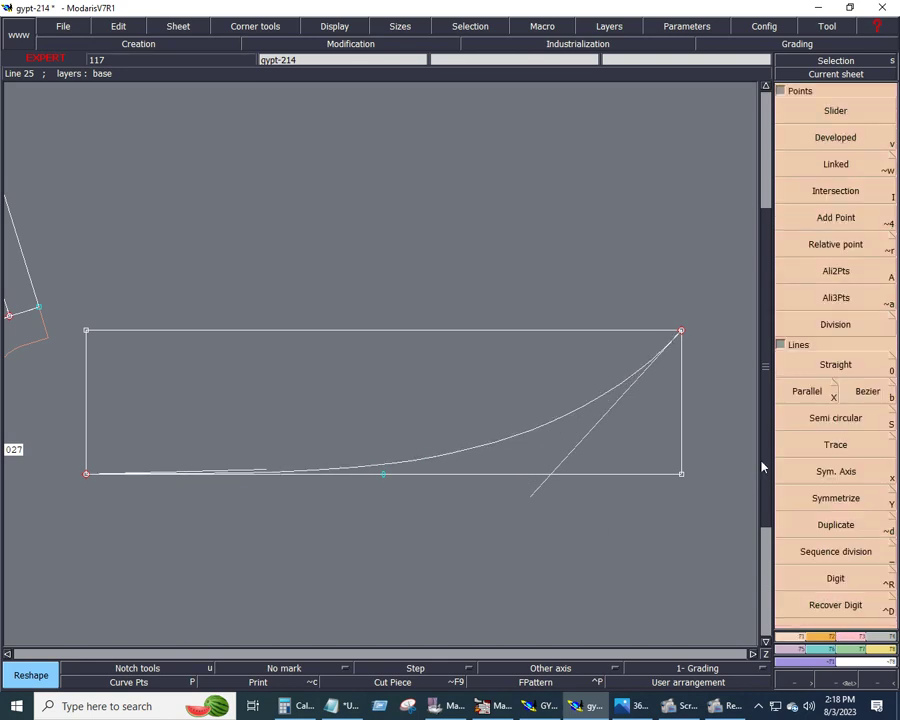
left_click(808, 392)
left_click(561, 398)
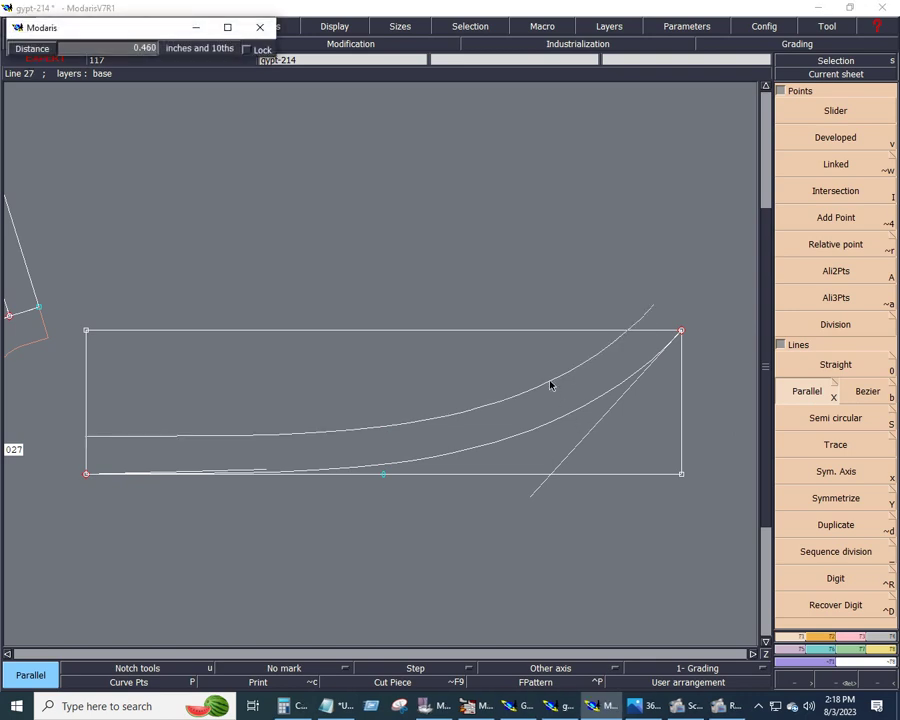
type("0.500")
key("Return")
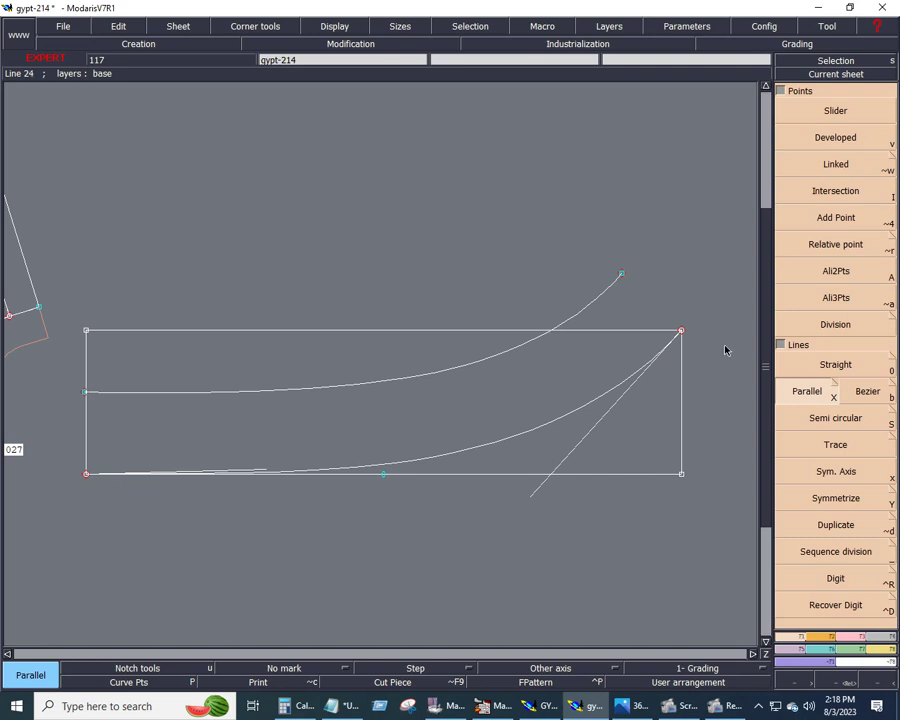
Place a point 0.875 along the curve from the top-right corner.
left_click(828, 150)
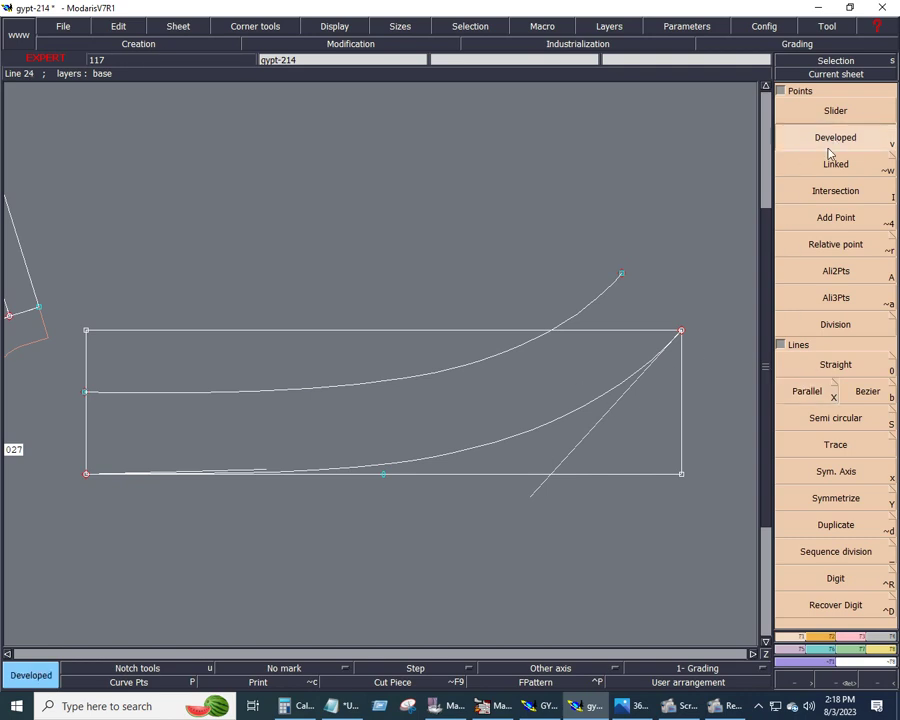
left_click(681, 331)
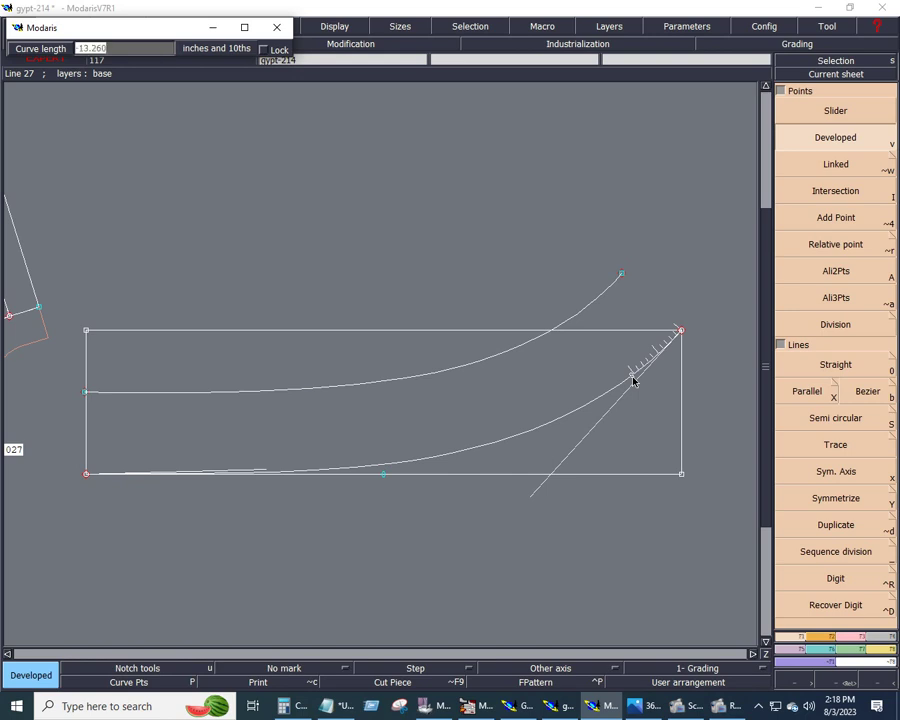
type("-0.875")
key("Return")
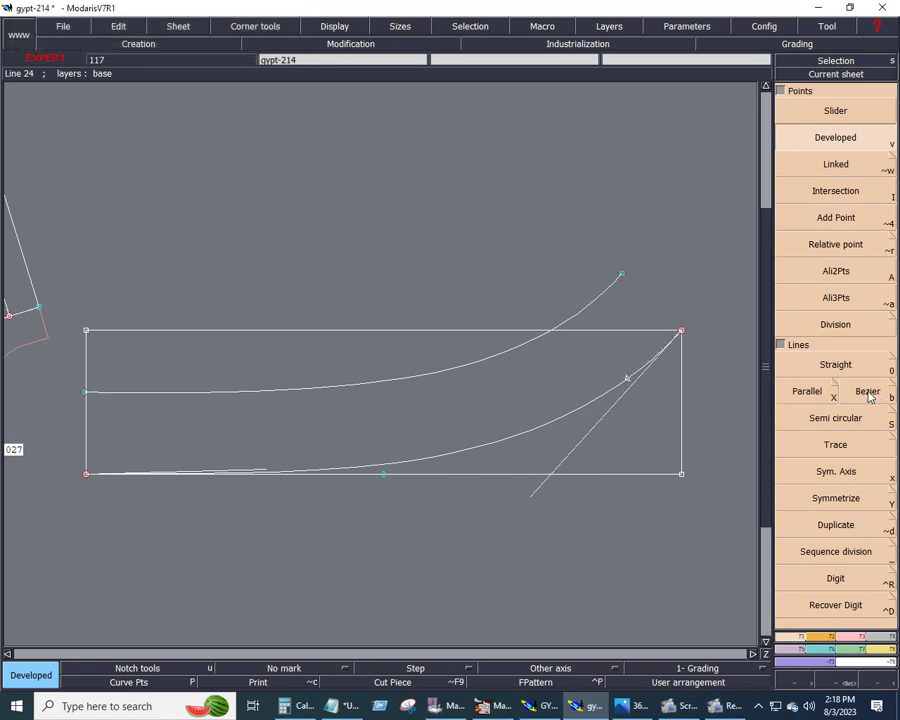
Draw Bezier lines from the 0.875 point to the parallel curve, then to the top-right corner.
key("b")
left_click(624, 376)
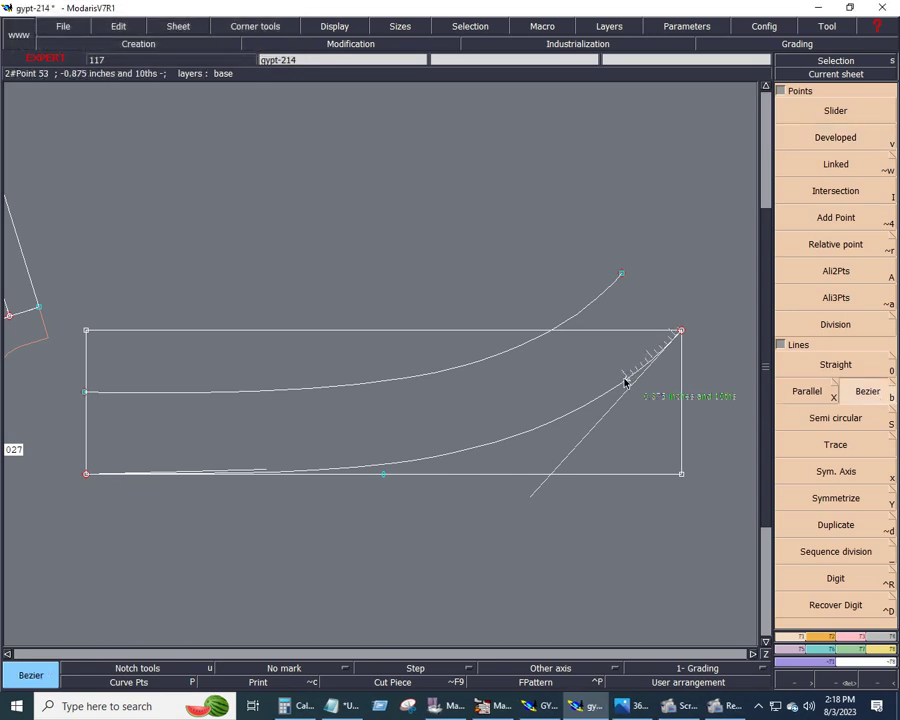
left_click(585, 312)
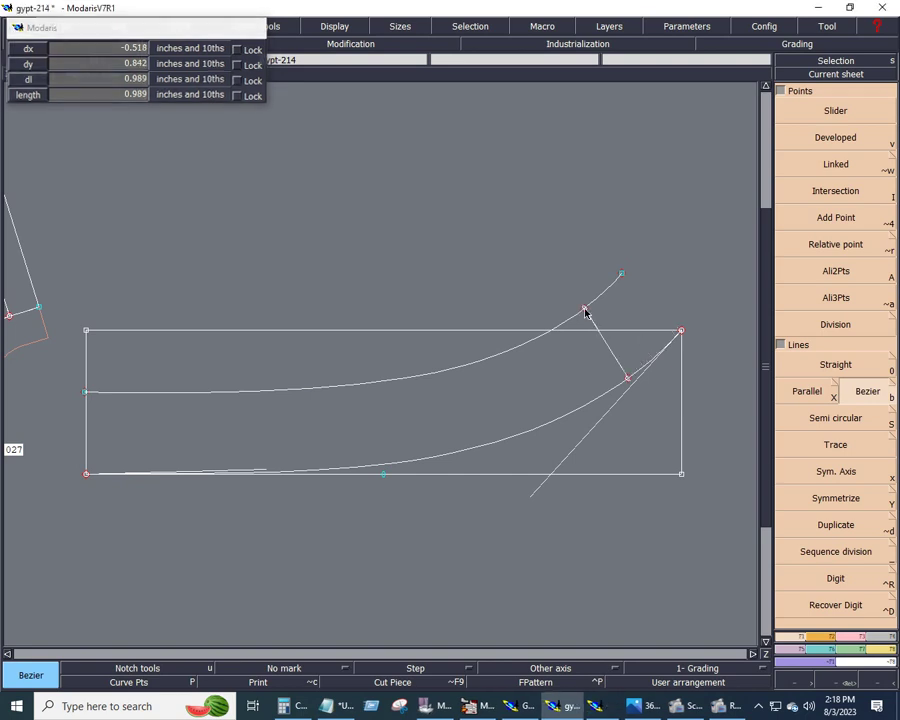
left_click(586, 309)
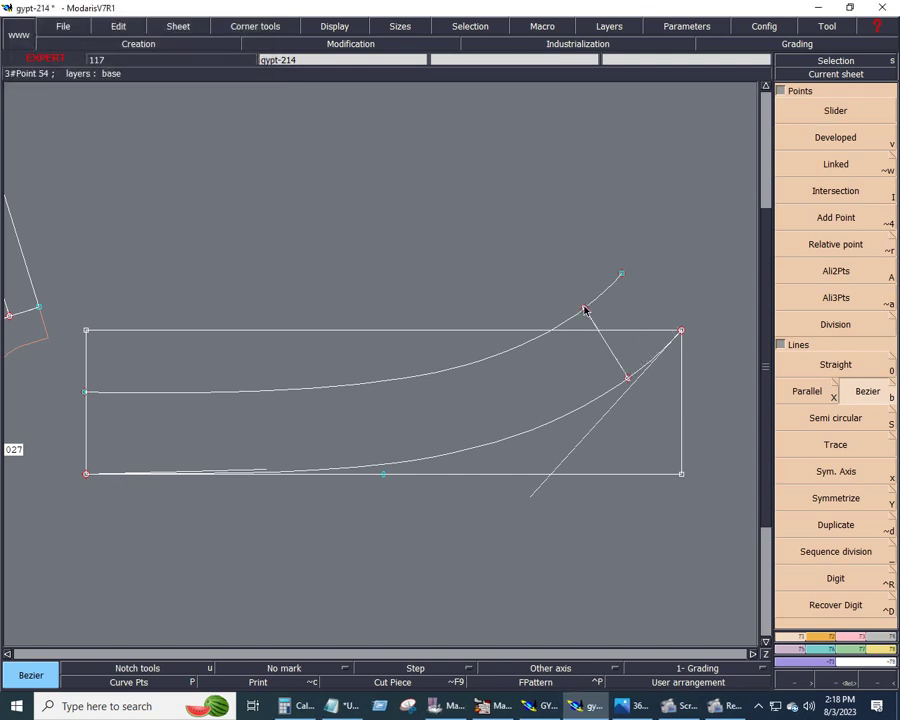
left_click(681, 330)
Reshape the new short line into a rounded arc over the top-right corner.
key("F2")
left_click(840, 316)
left_click(621, 318)
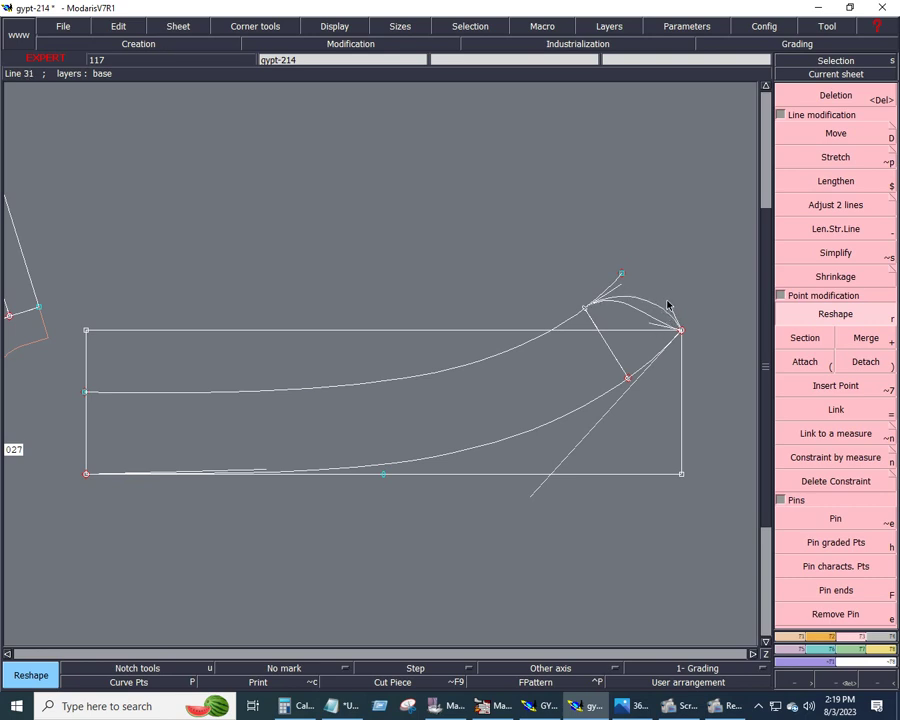
left_click(667, 303)
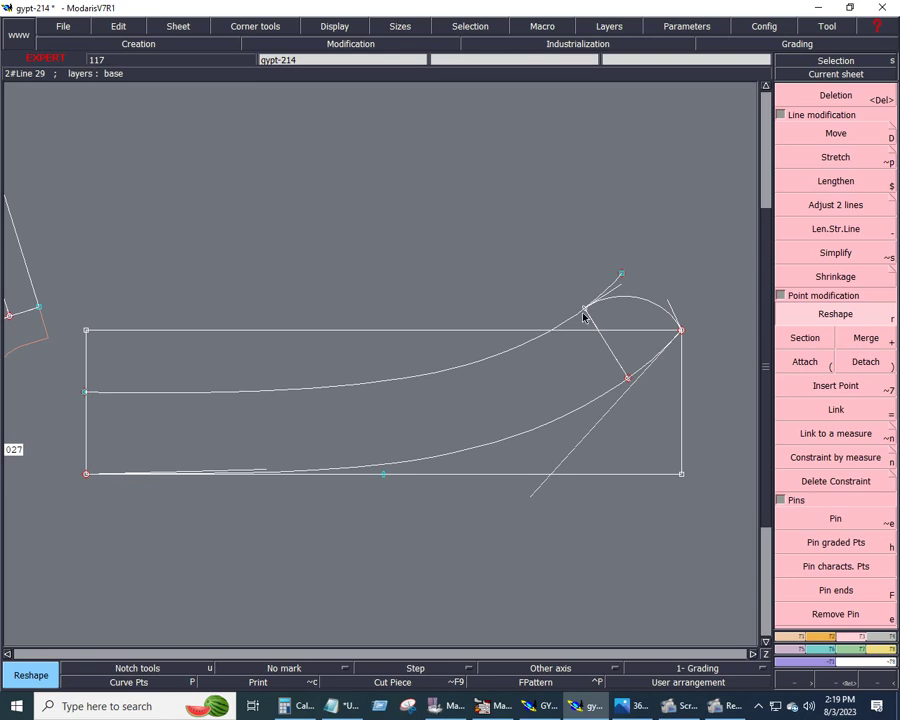
key("alt+7")
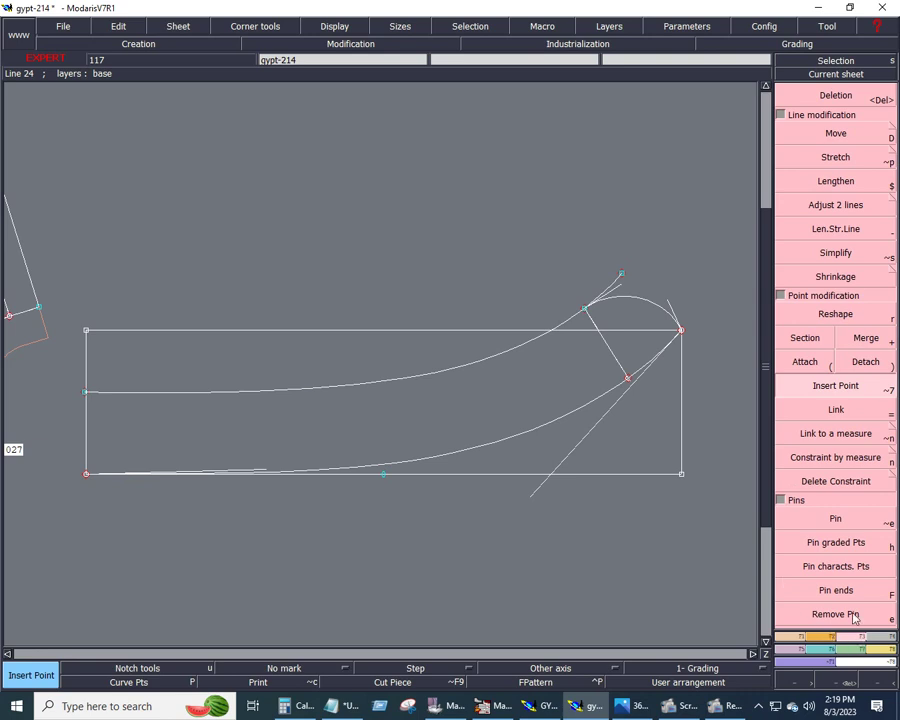
left_click(822, 209)
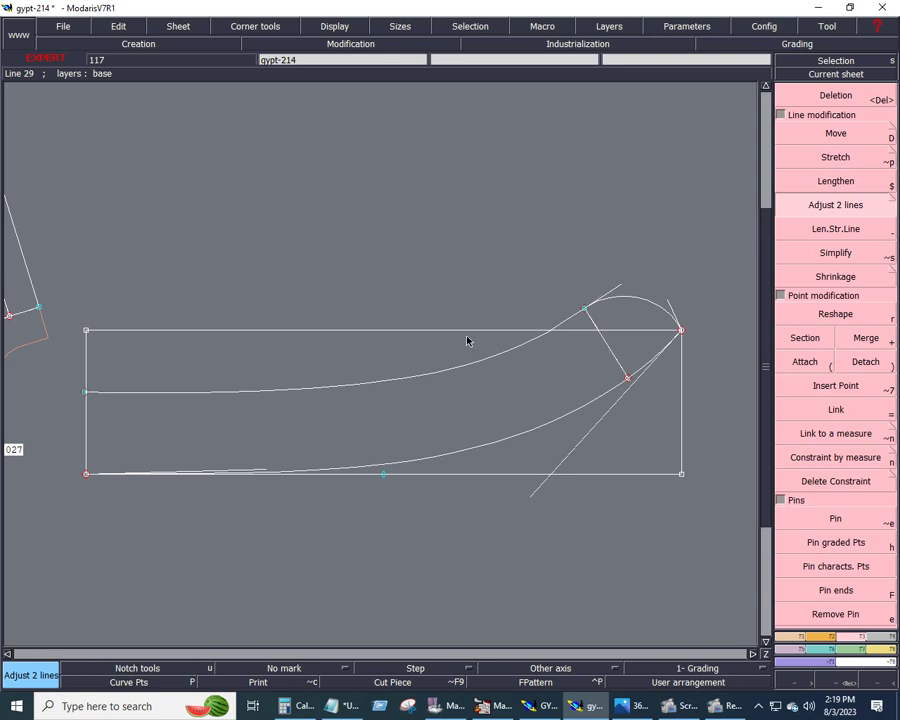
key("Delete")
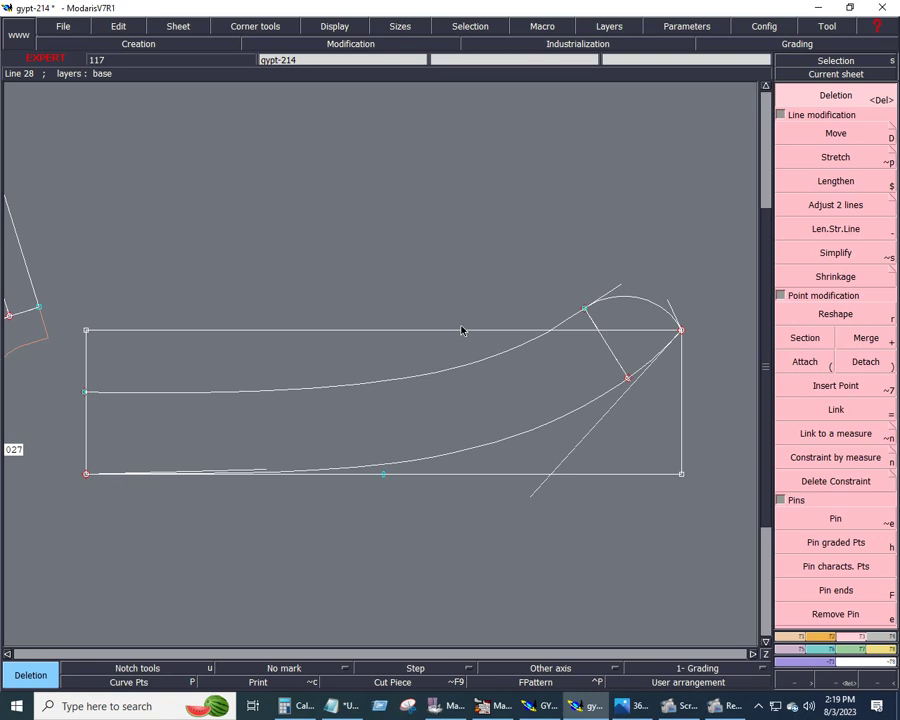
Delete the rectangle's top edge and draw a horizontal line left from the curve's upper end.
left_click(461, 330)
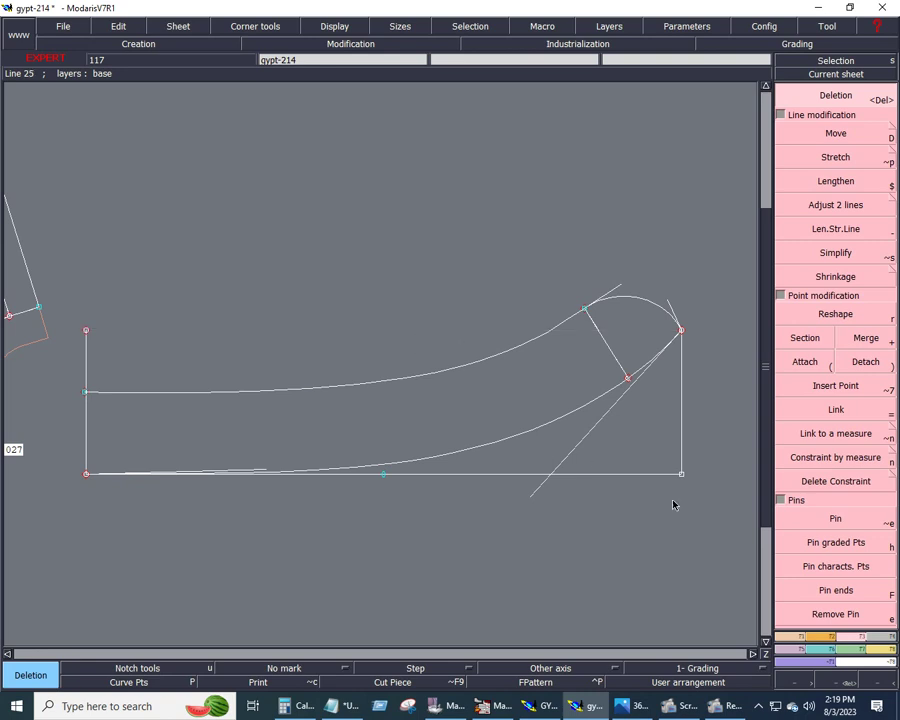
left_click(792, 637)
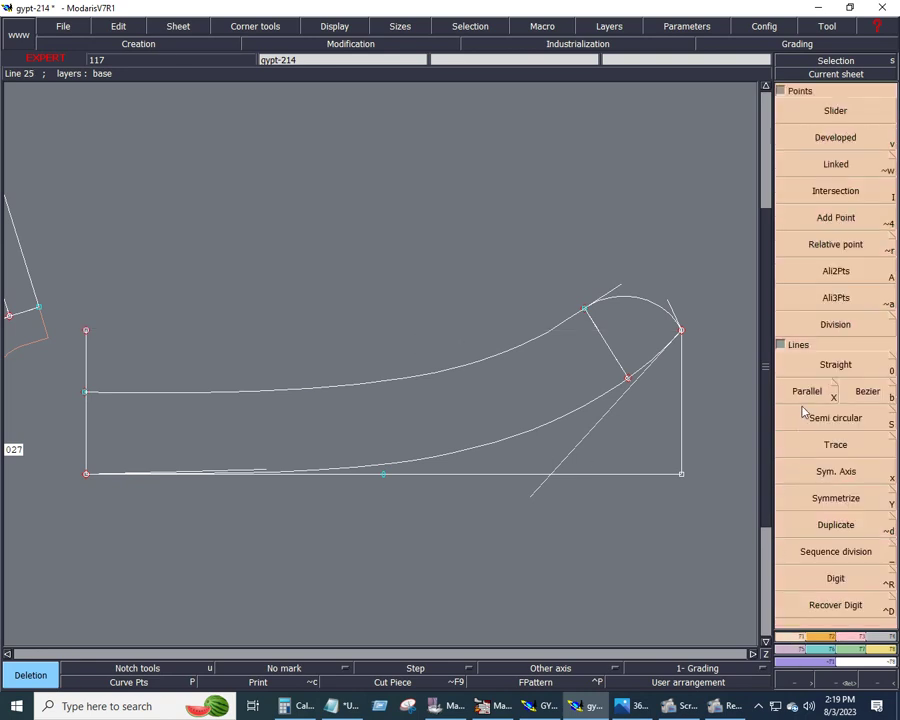
left_click(841, 396)
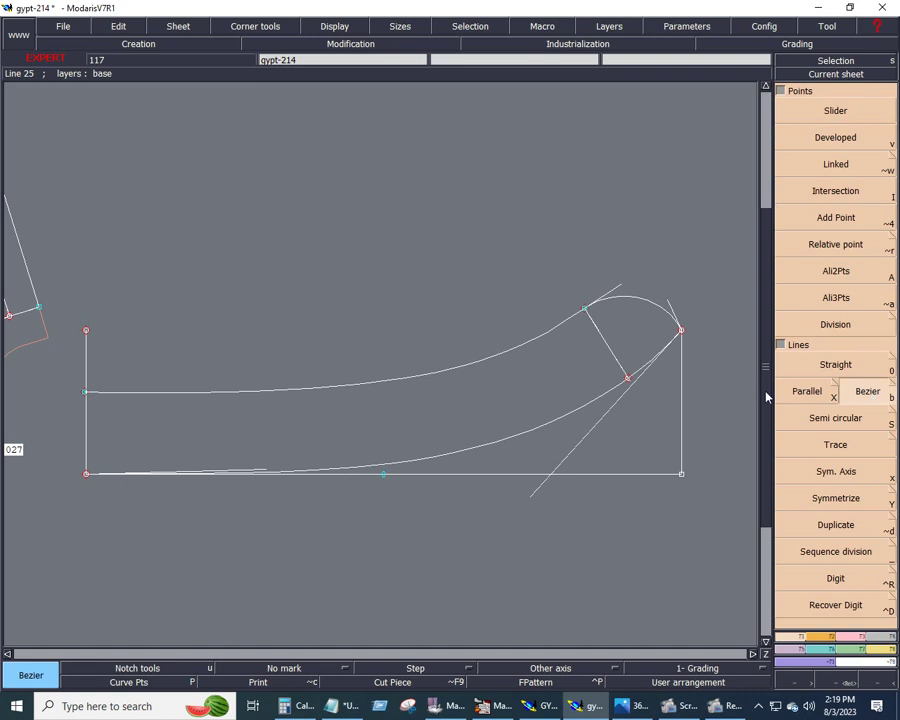
left_click(584, 309)
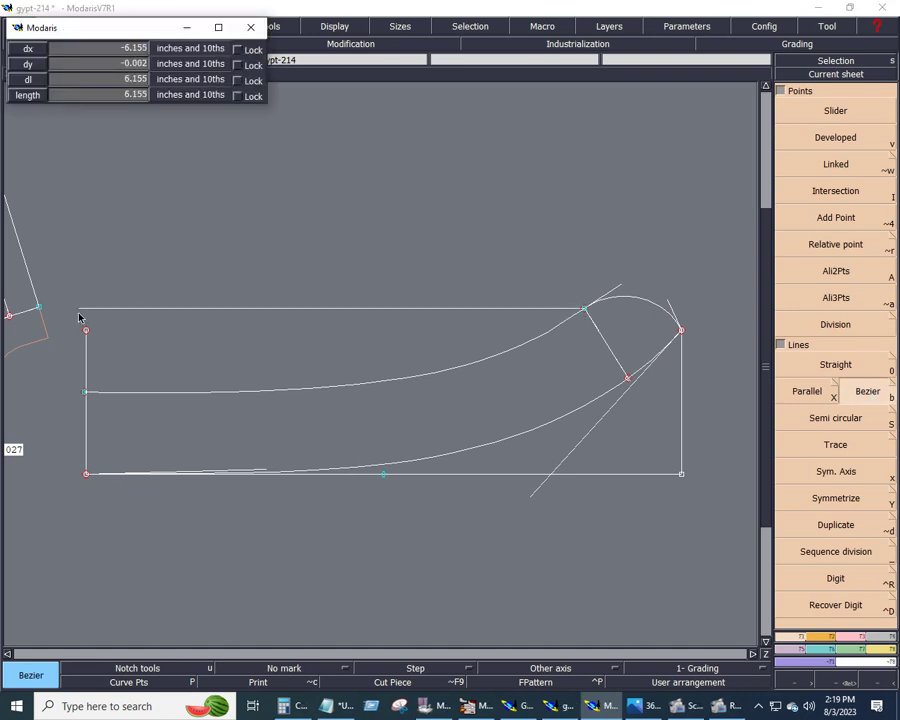
left_click(79, 308)
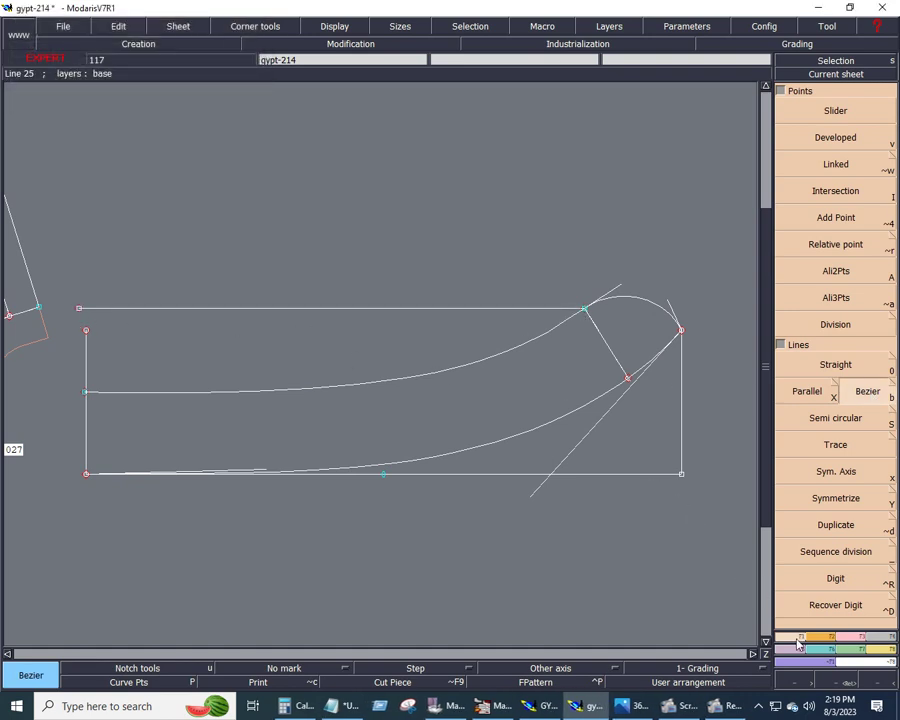
left_click(805, 392)
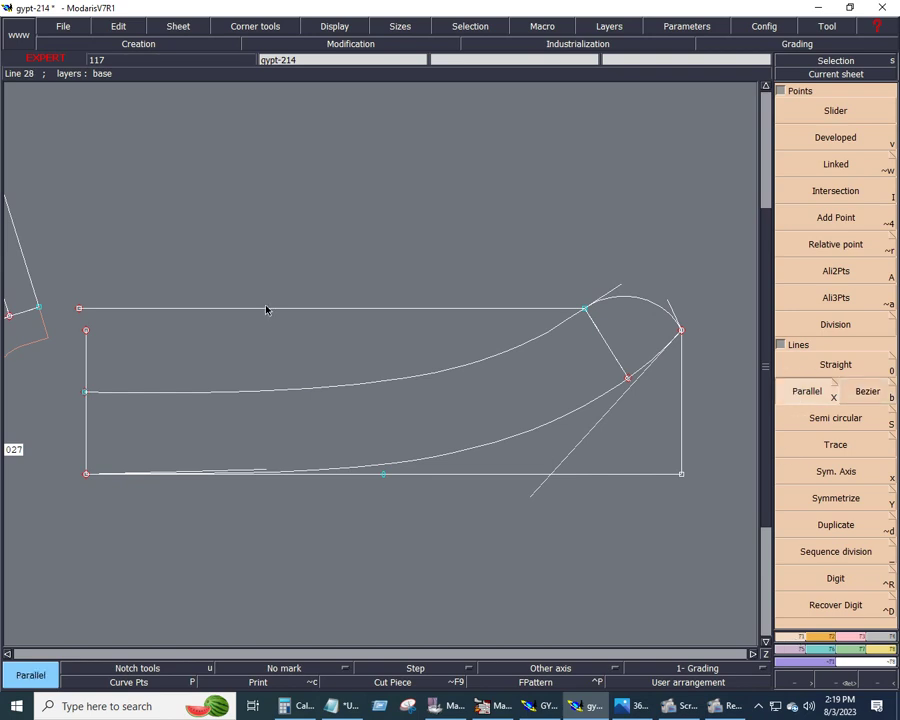
Measure the lengths of the middle curve and the new top line.
left_click(893, 652)
left_click(860, 208)
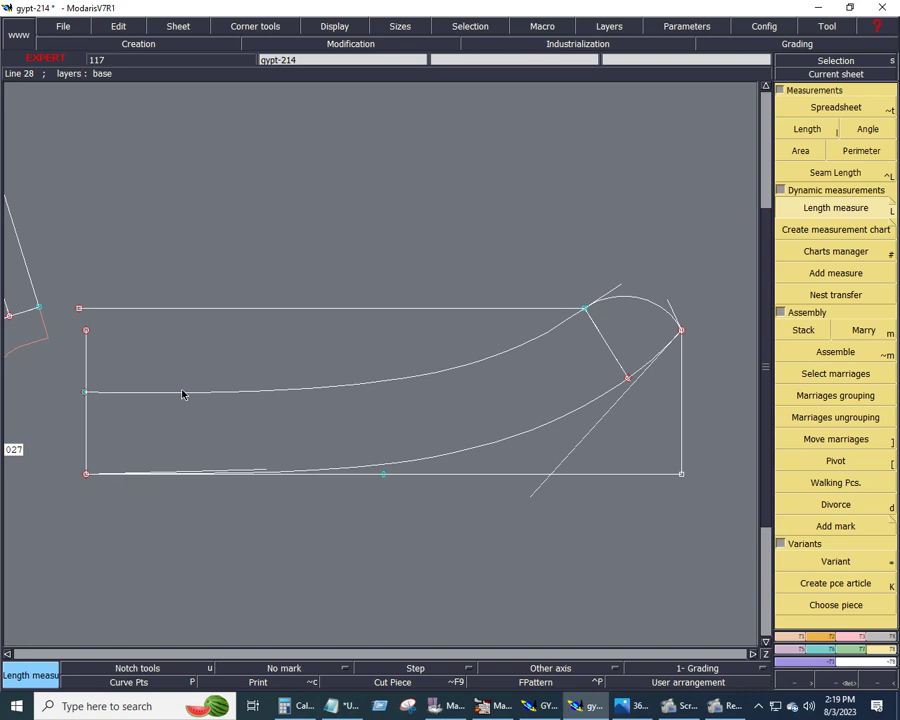
left_click(86, 392)
left_click(80, 309)
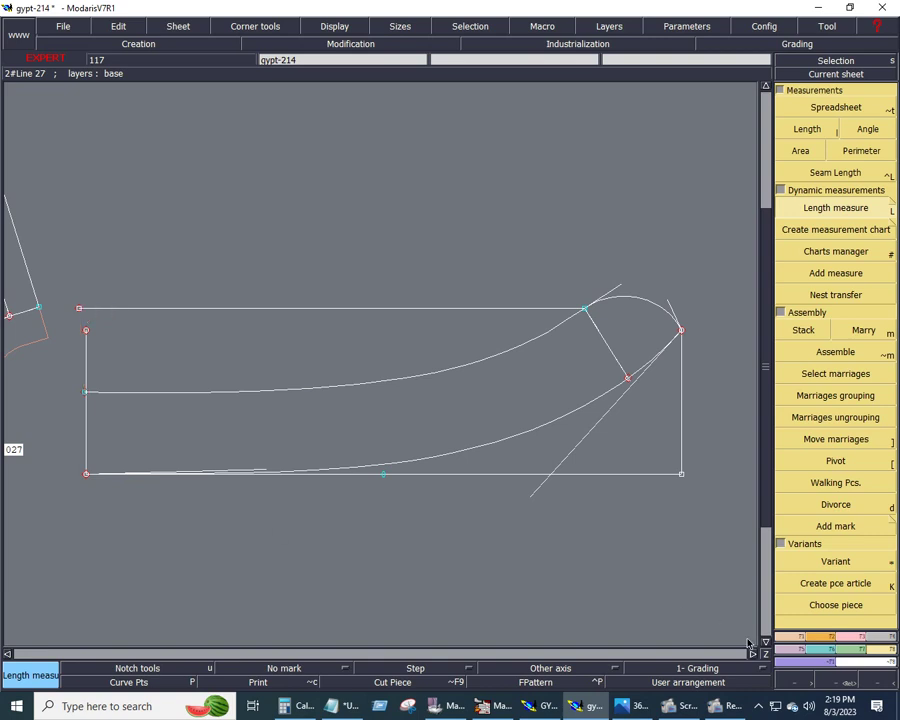
key("F1")
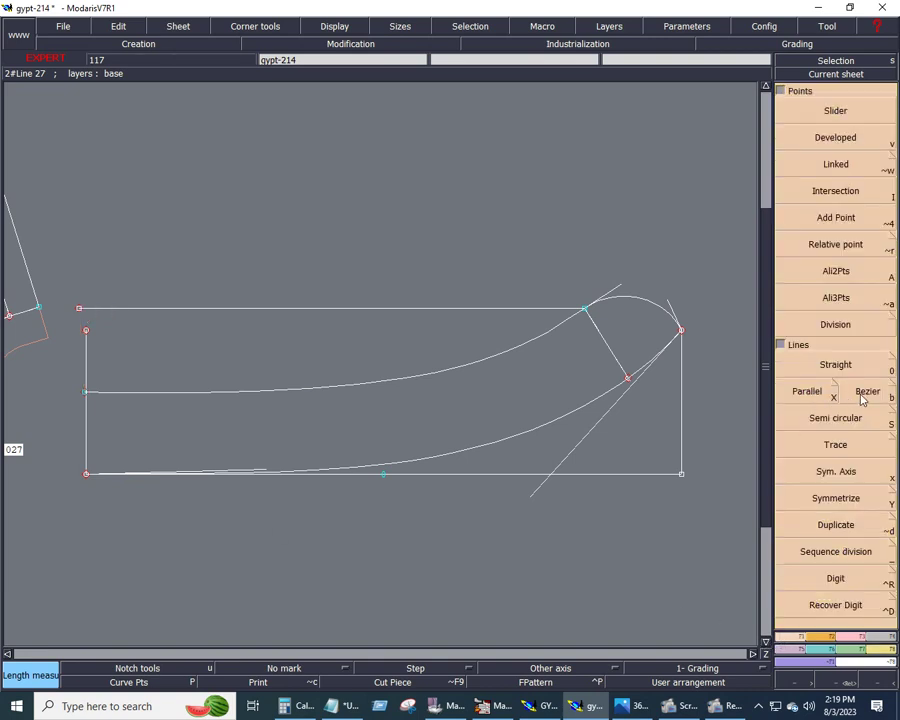
Offset the rectangle's top line upward by 1.000 with a parallel straight line.
left_click(805, 395)
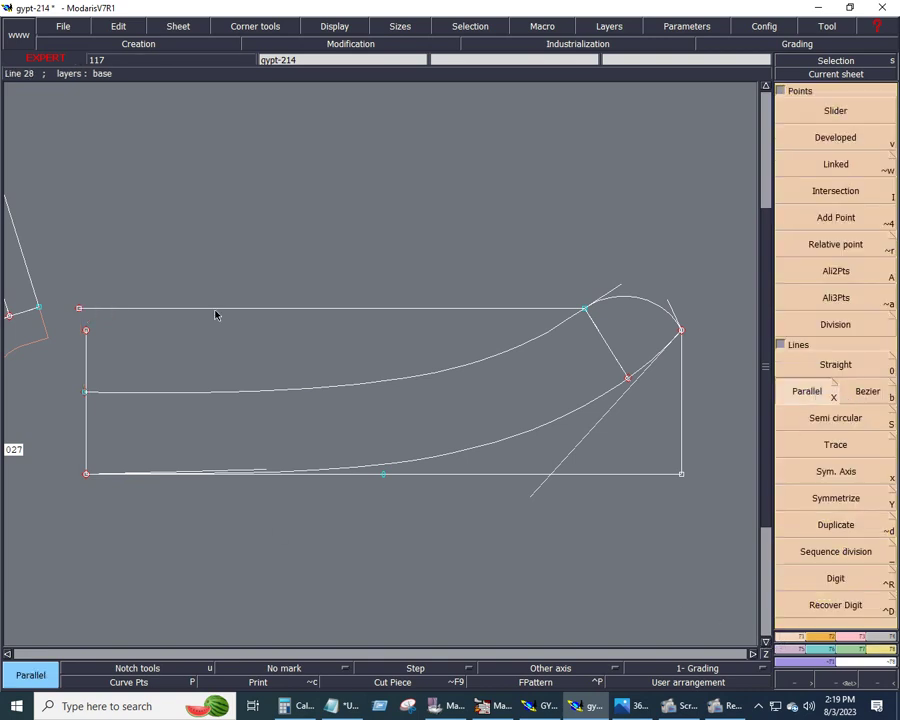
left_click(215, 310)
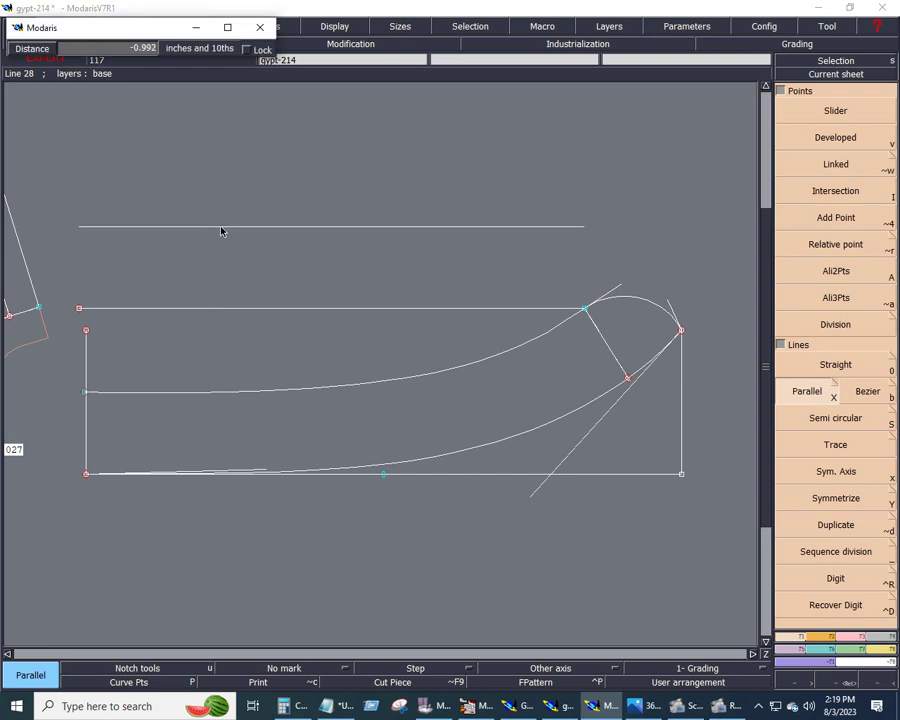
type("1")
type("4")
key("Return")
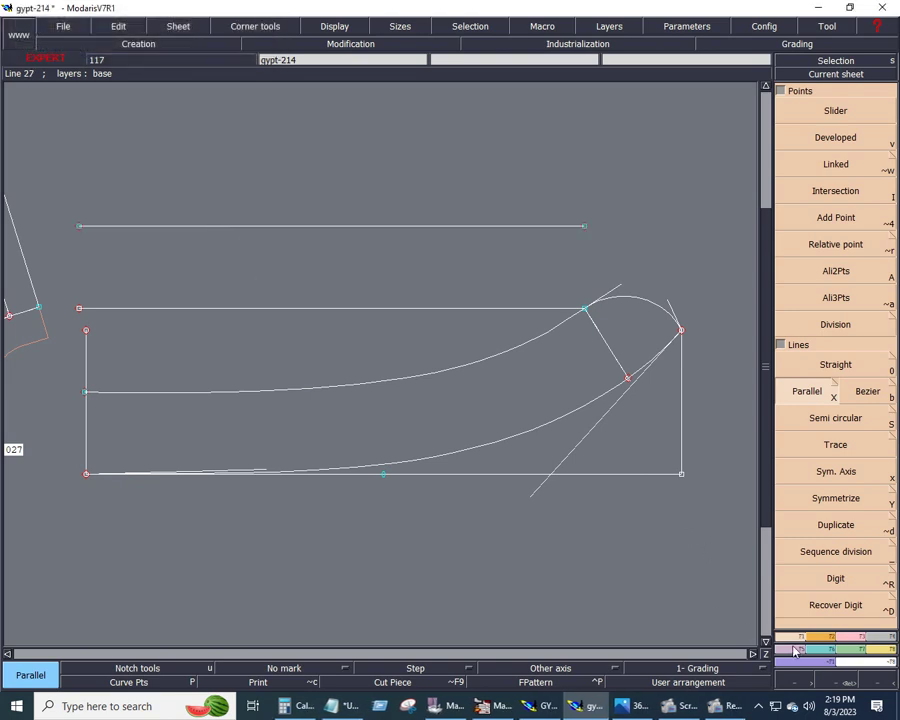
Mirror the middle curve across the top line as the symmetry axis.
left_click(782, 474)
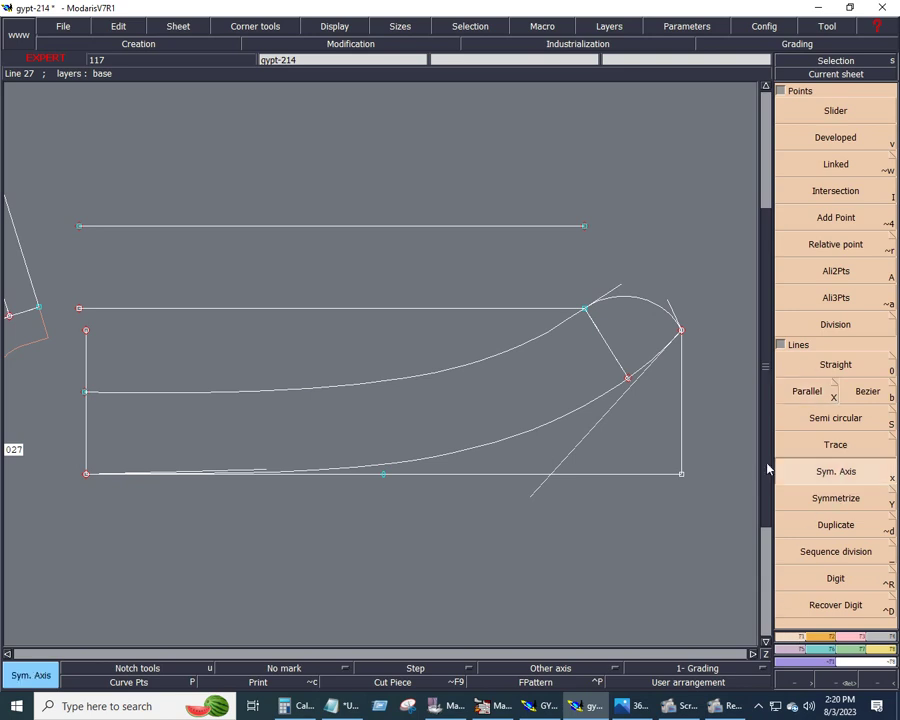
left_click(202, 308)
left_click(363, 308)
left_click(835, 498)
left_click(538, 339)
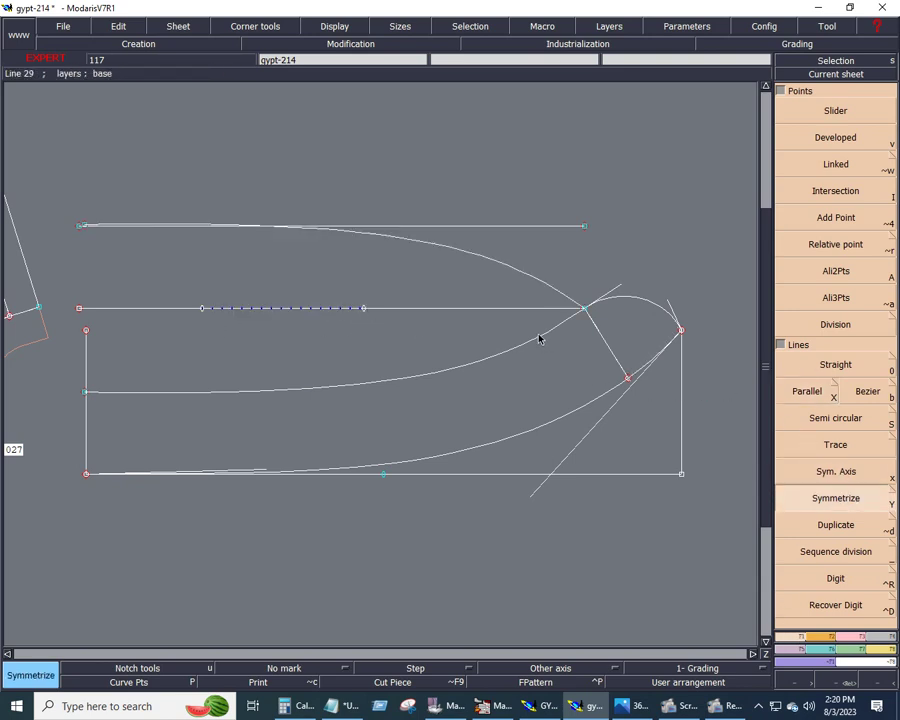
Delete the temporary parallel line, show curve points, and start reshaping the middle curve.
key("Delete")
left_click(437, 229)
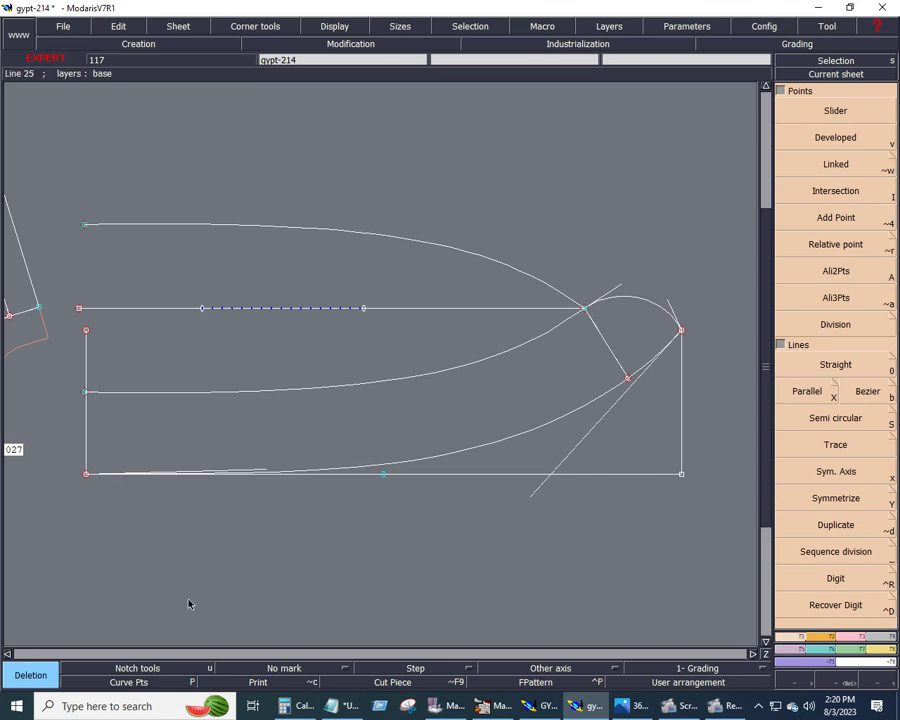
left_click(135, 683)
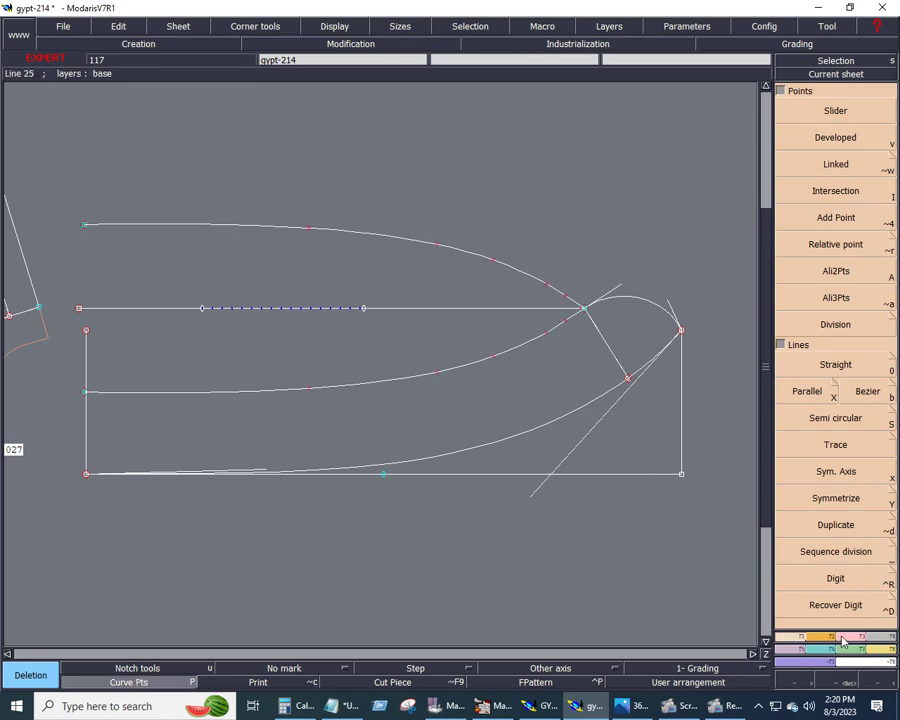
scroll(800, 480, "down", 5)
left_click(821, 321)
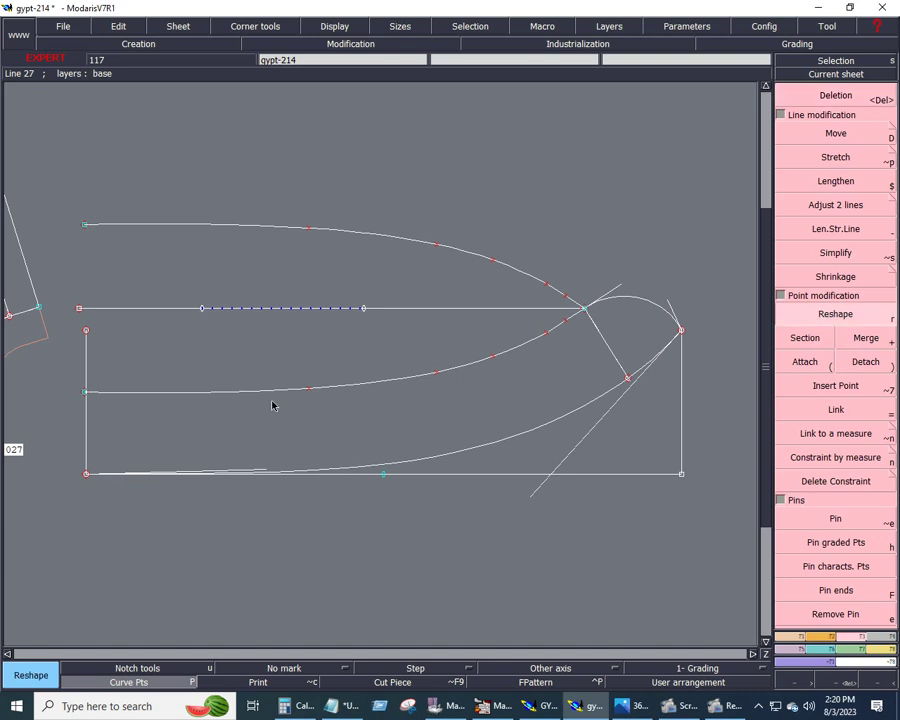
left_click(308, 389)
Nudge the left and middle points of the mirrored upper curve to smooth it.
left_click(311, 390)
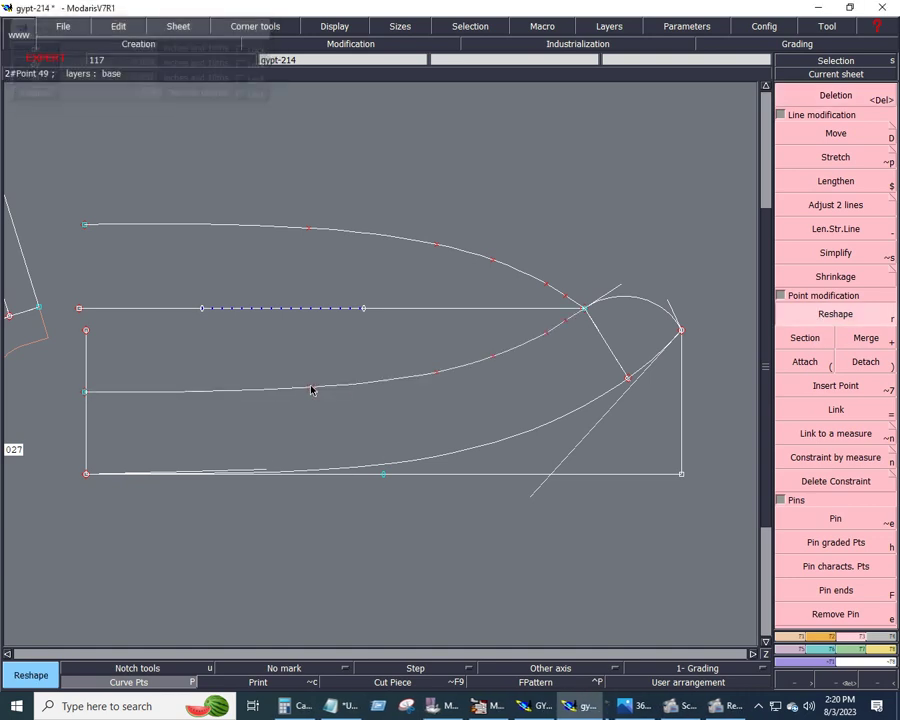
left_click(309, 230)
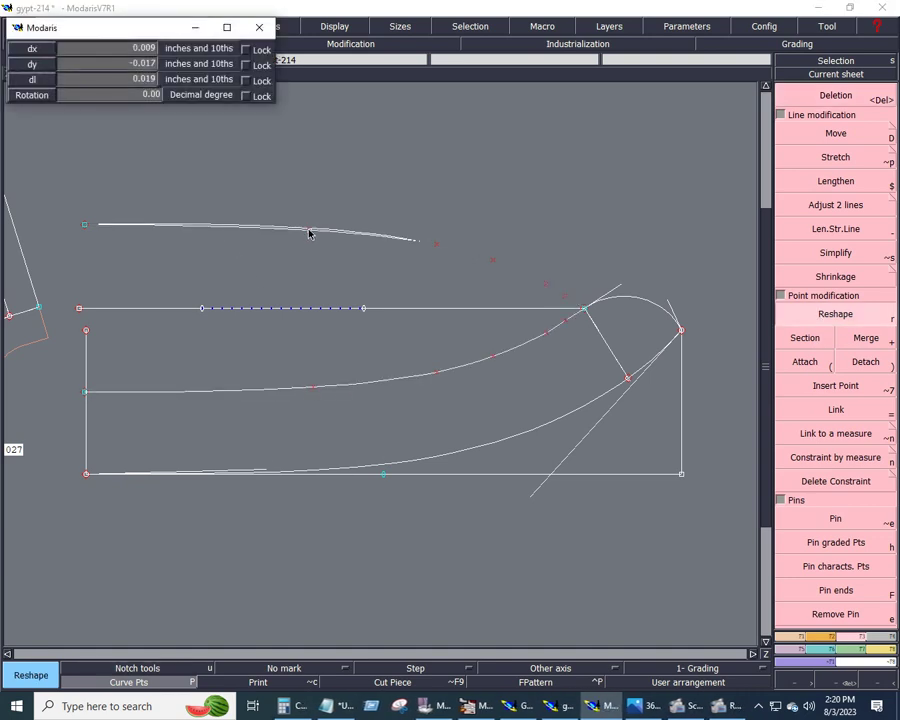
left_click(309, 232)
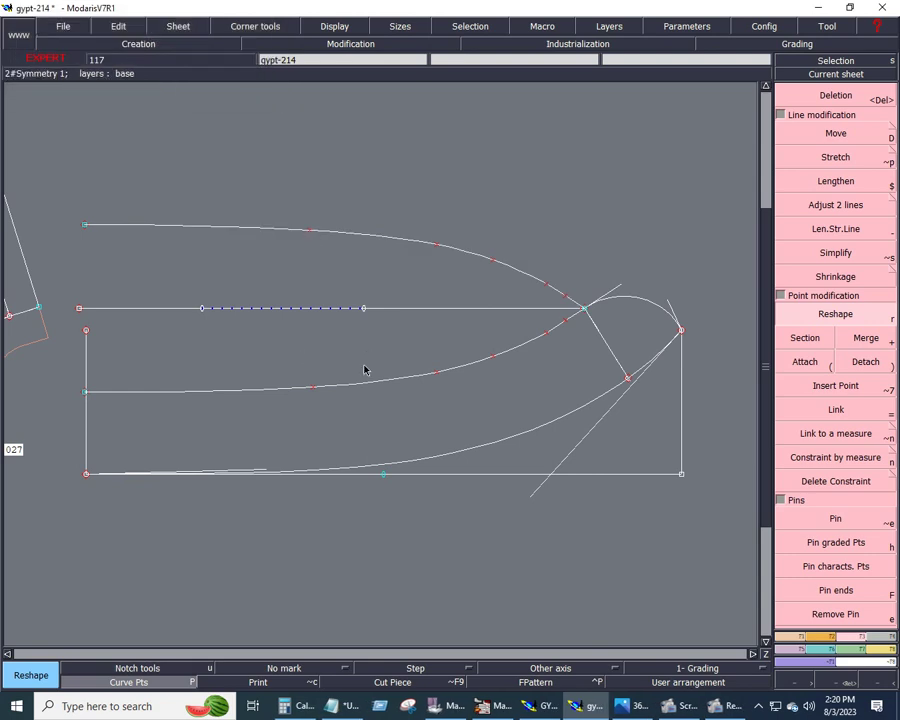
left_click(493, 261)
left_click(489, 264)
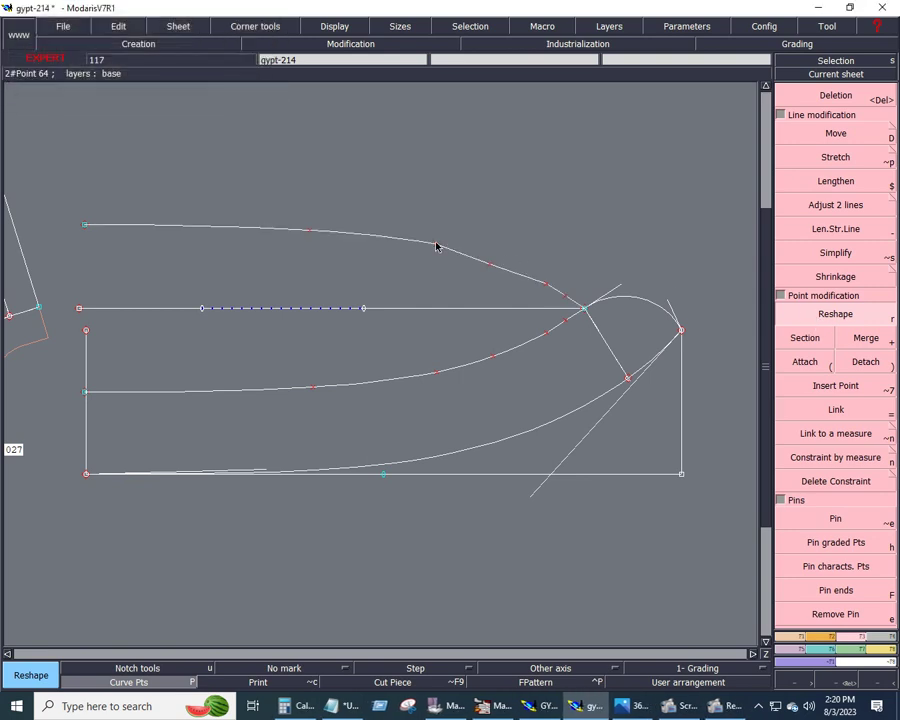
left_click(436, 245)
left_click(435, 253)
left_click(315, 231)
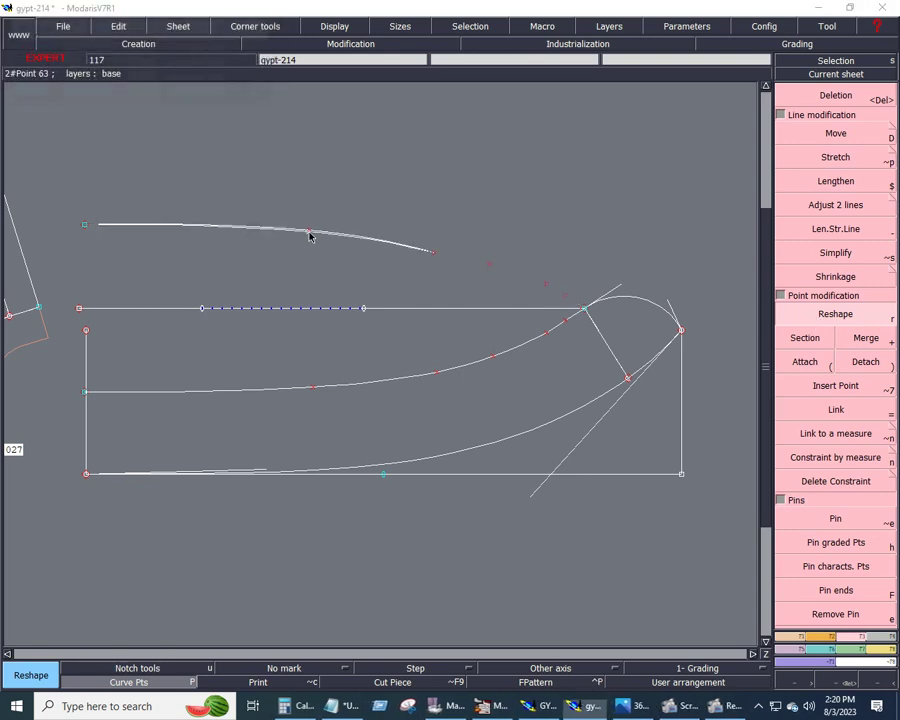
left_click(305, 238)
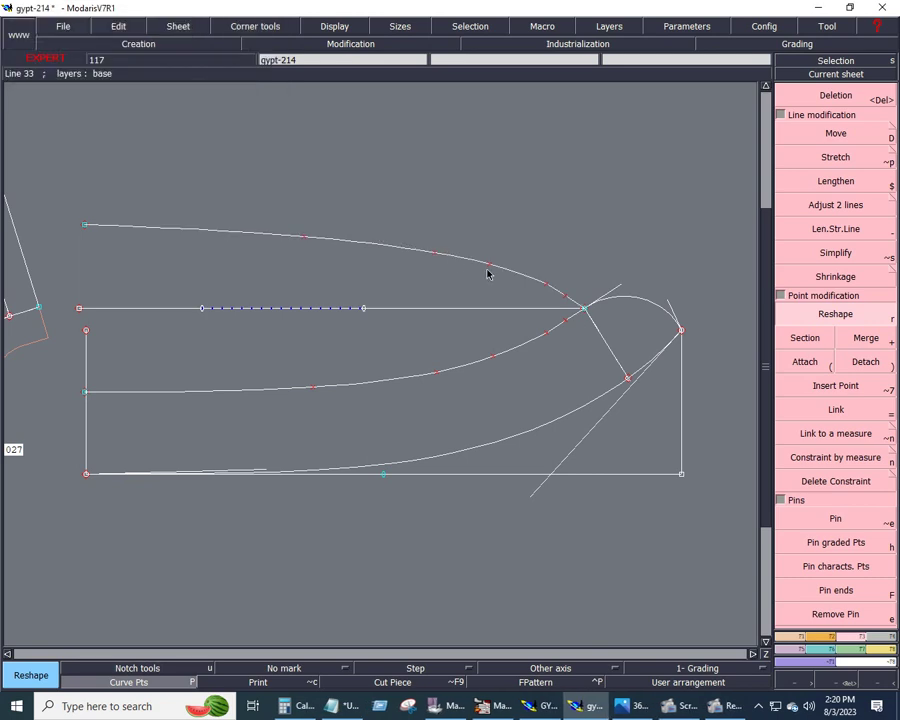
Adjust the upper curve's points near its right end to ease the bend into the S-curve.
left_click(544, 284)
left_click(535, 282)
left_click(562, 296)
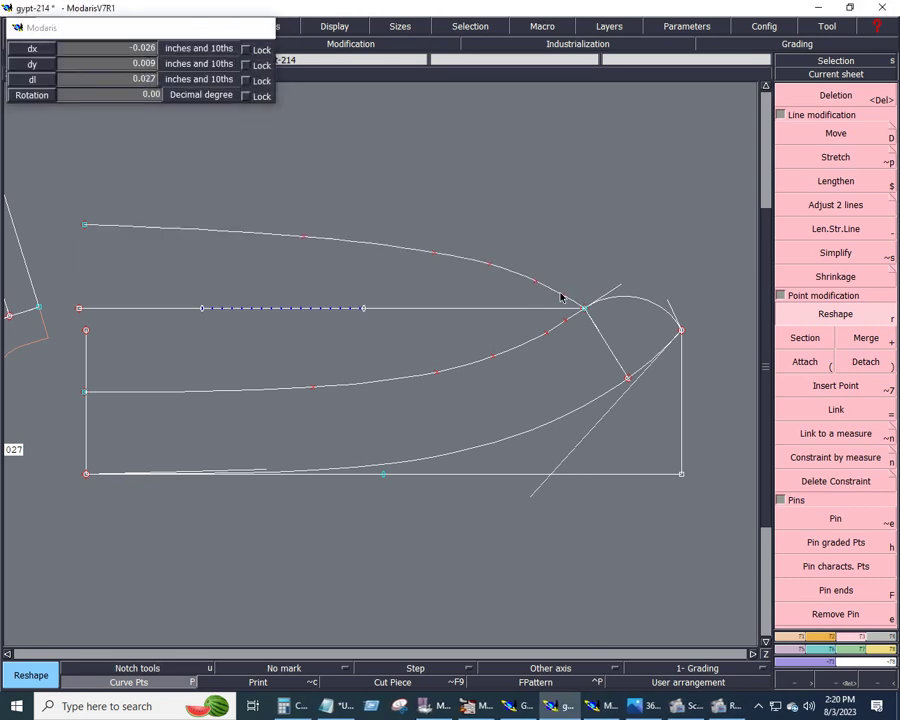
left_click(560, 297)
left_click(490, 265)
left_click(485, 266)
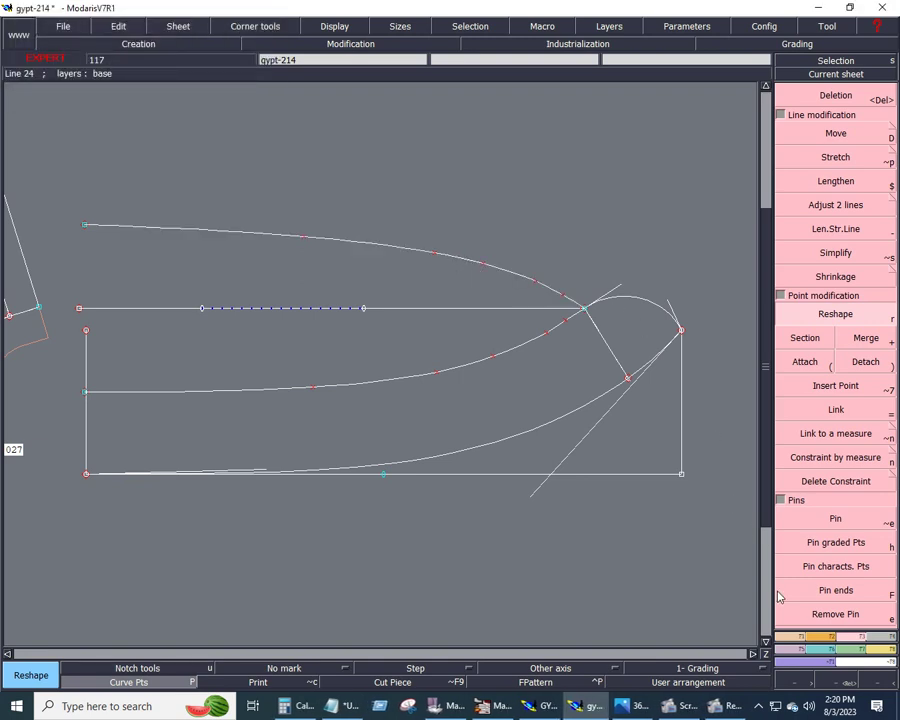
left_click(537, 283)
left_click(533, 285)
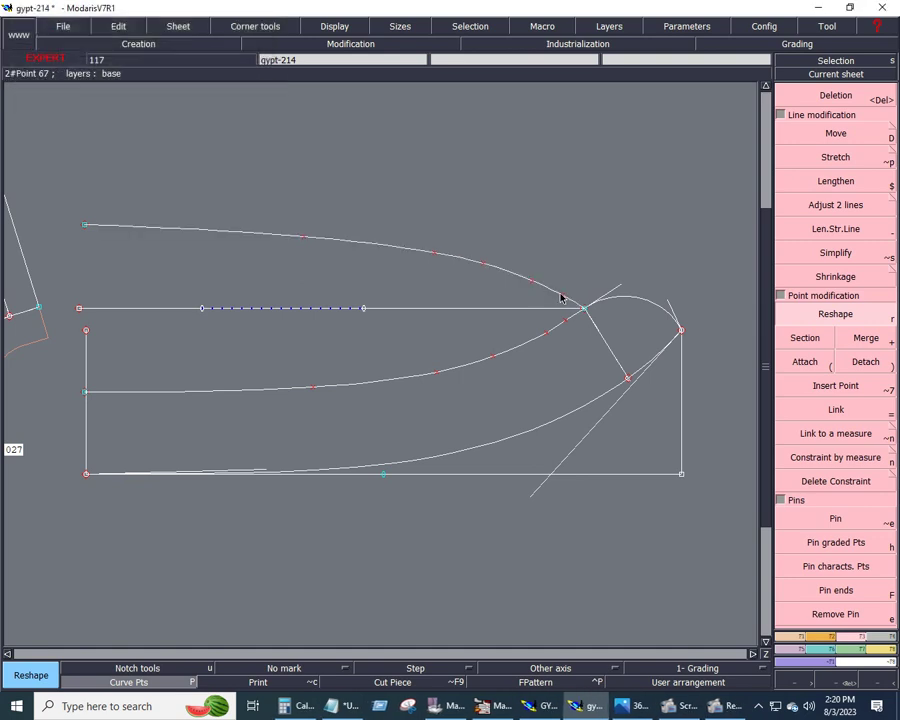
left_click(563, 297)
left_click(563, 297)
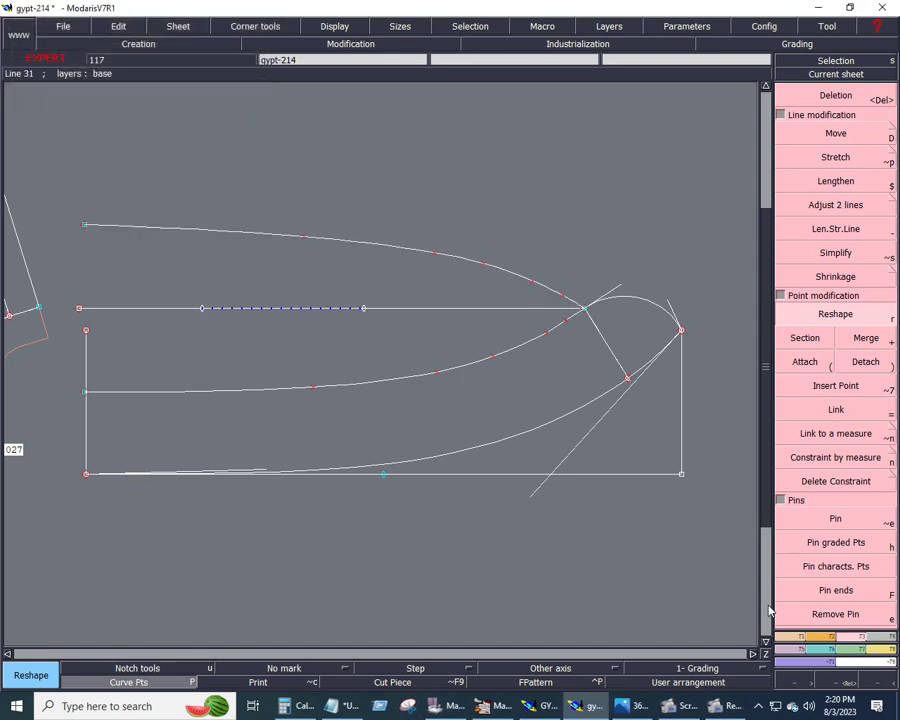
Create a parallel copy of the top band curve above it.
left_click(785, 645)
left_click(803, 394)
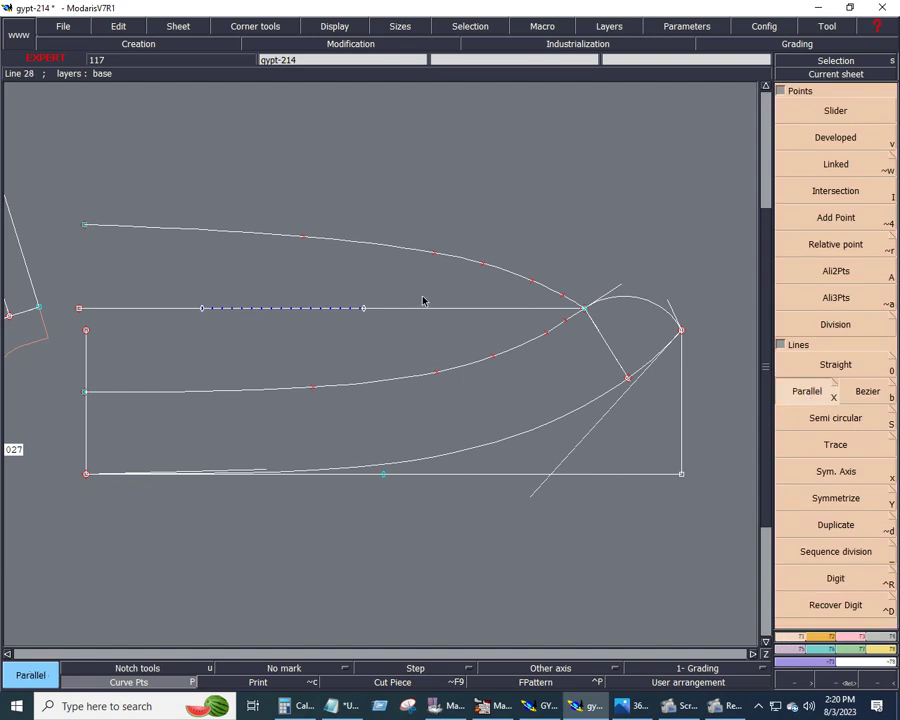
left_click(375, 246)
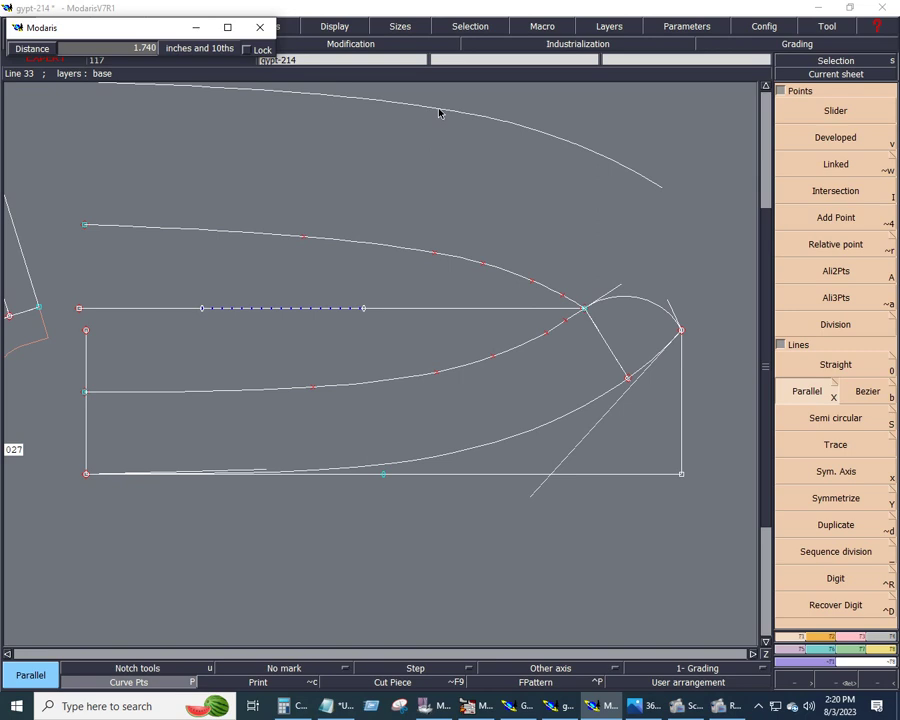
type("-1.000")
type("1")
key("Return")
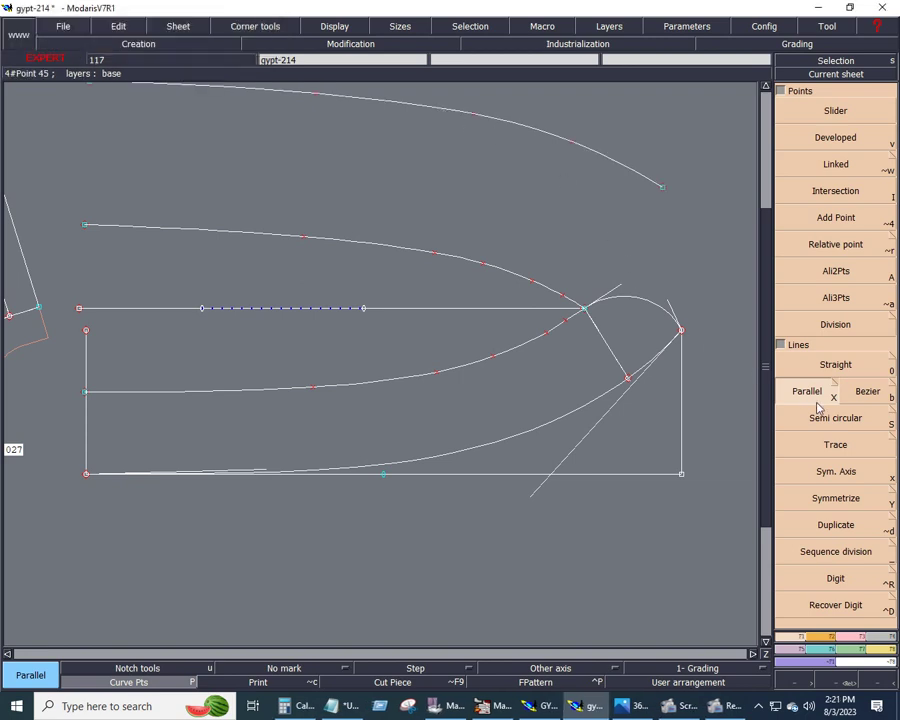
Join the two curves' right ends with a line and raise a 1.375 upright from the left end.
left_click(871, 398)
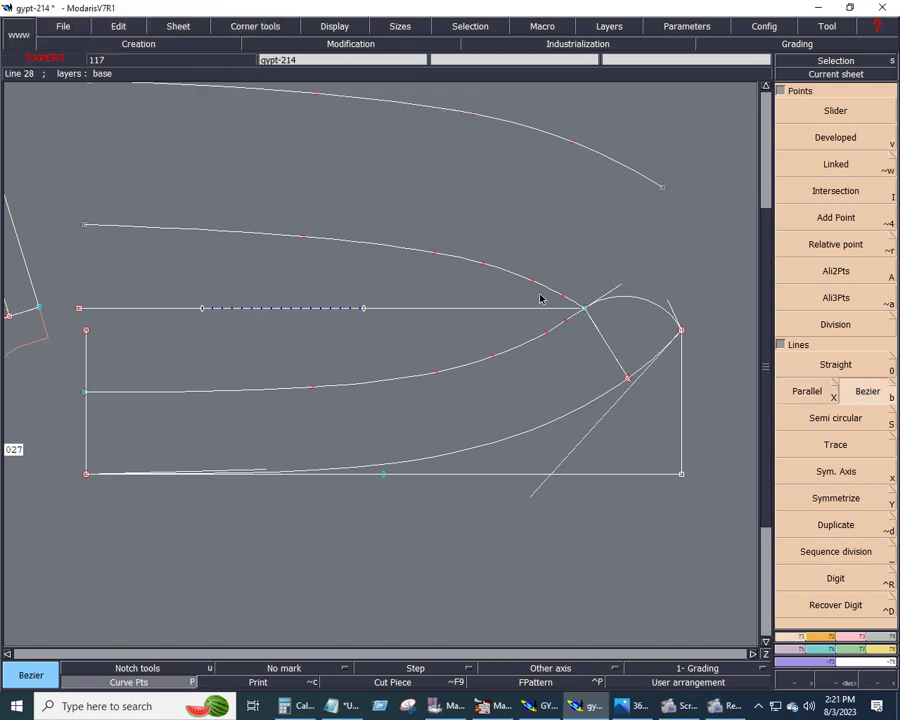
left_click(597, 282)
left_click(662, 188)
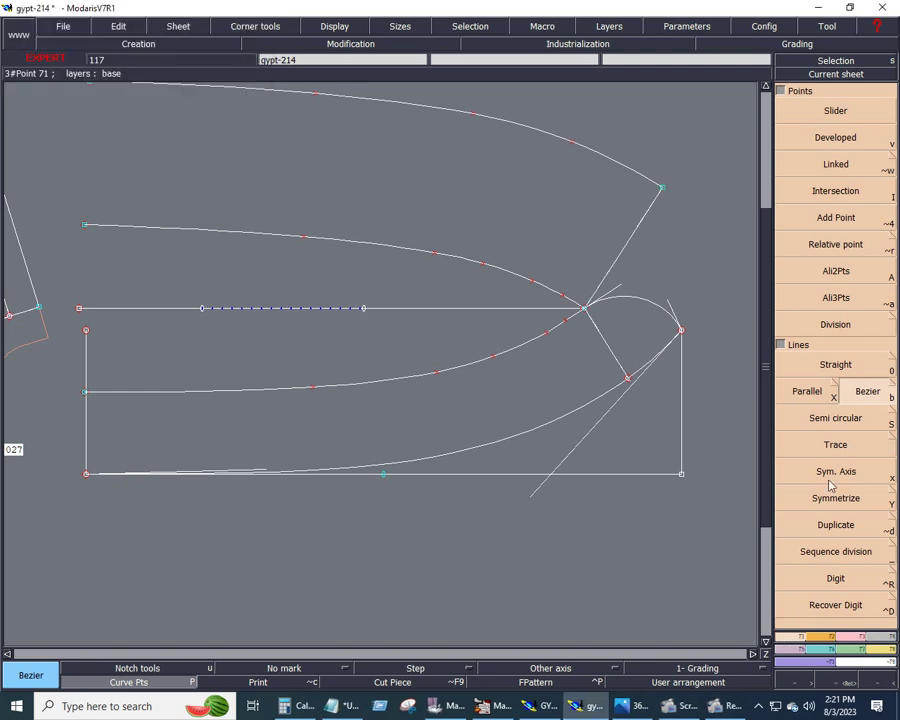
left_click(84, 225)
left_click(75, 84)
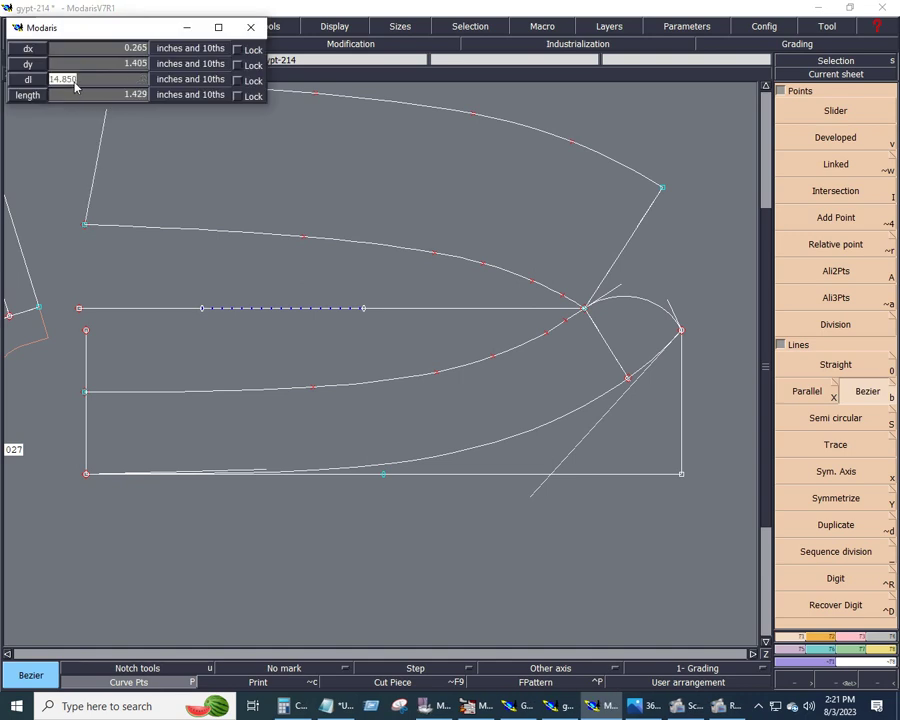
type("1")
key("Return")
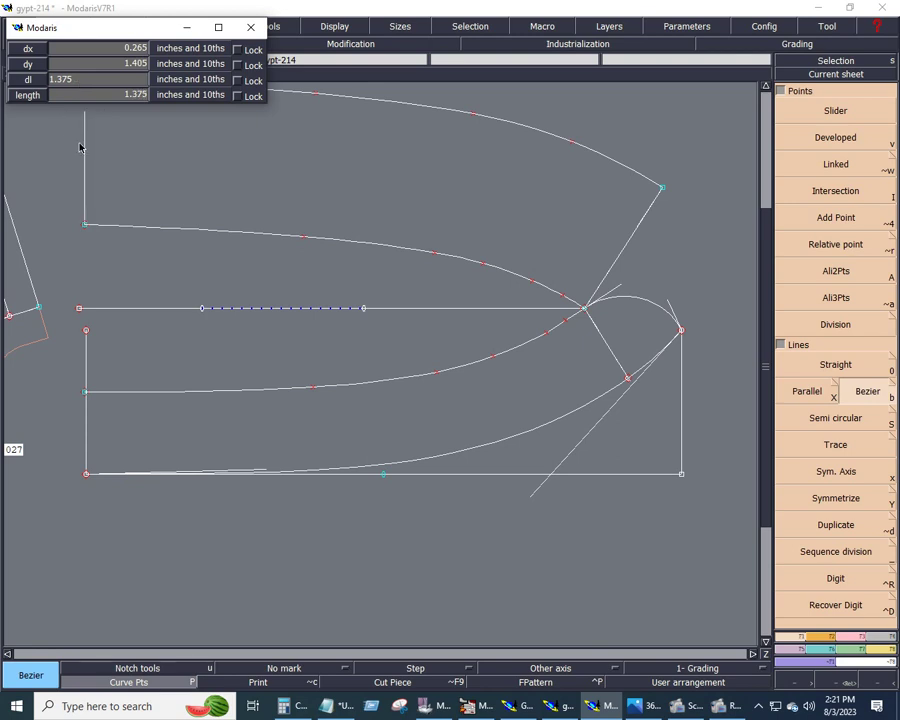
left_click(82, 145)
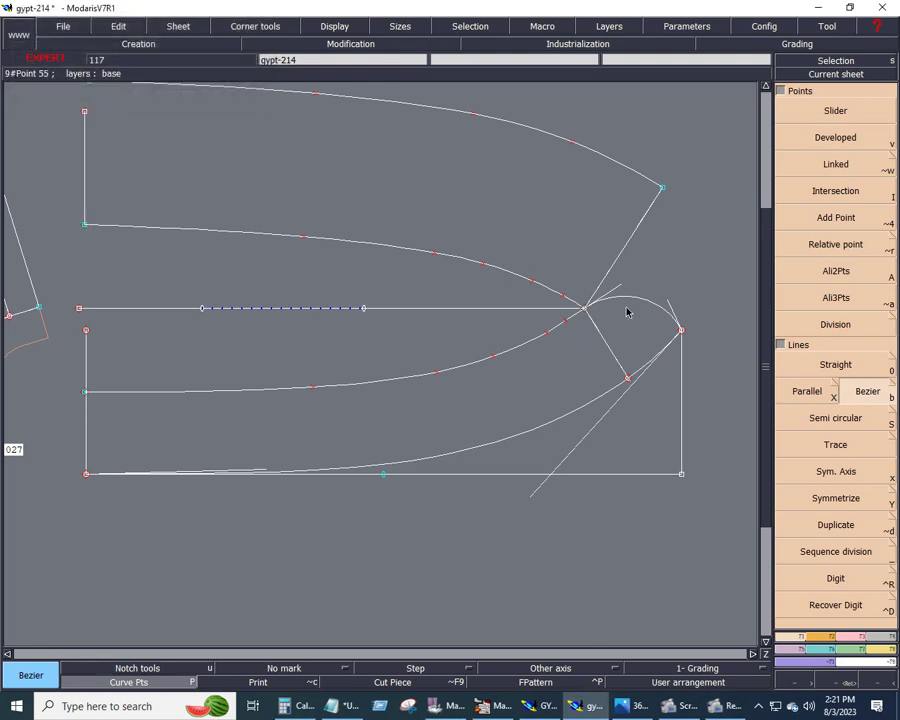
key("Home")
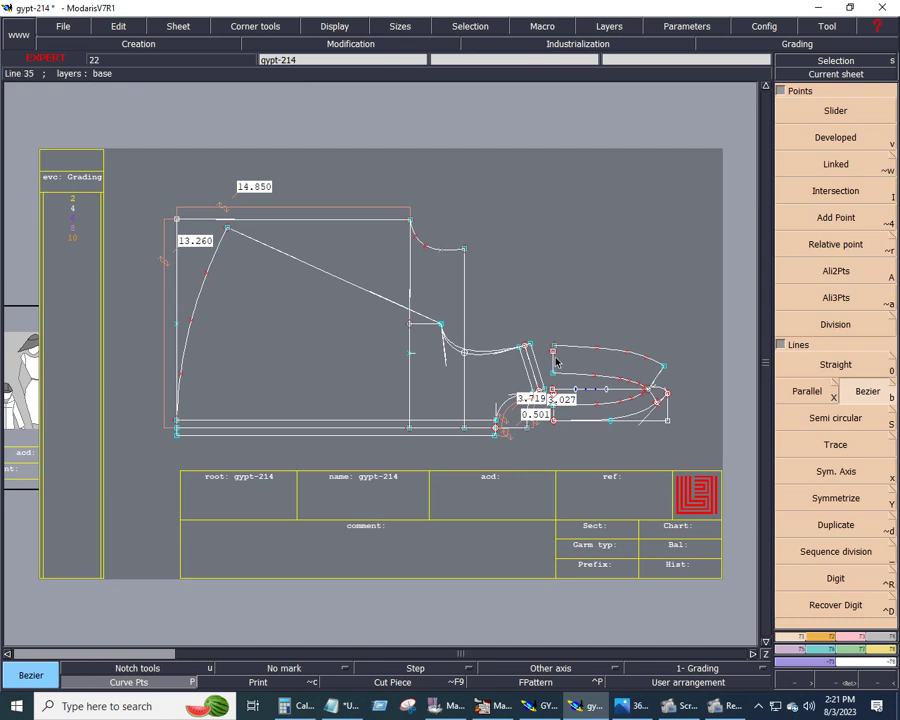
Move the parallel curve's left end down onto the upright line and attach it there.
left_click_drag(538, 332, 683, 436)
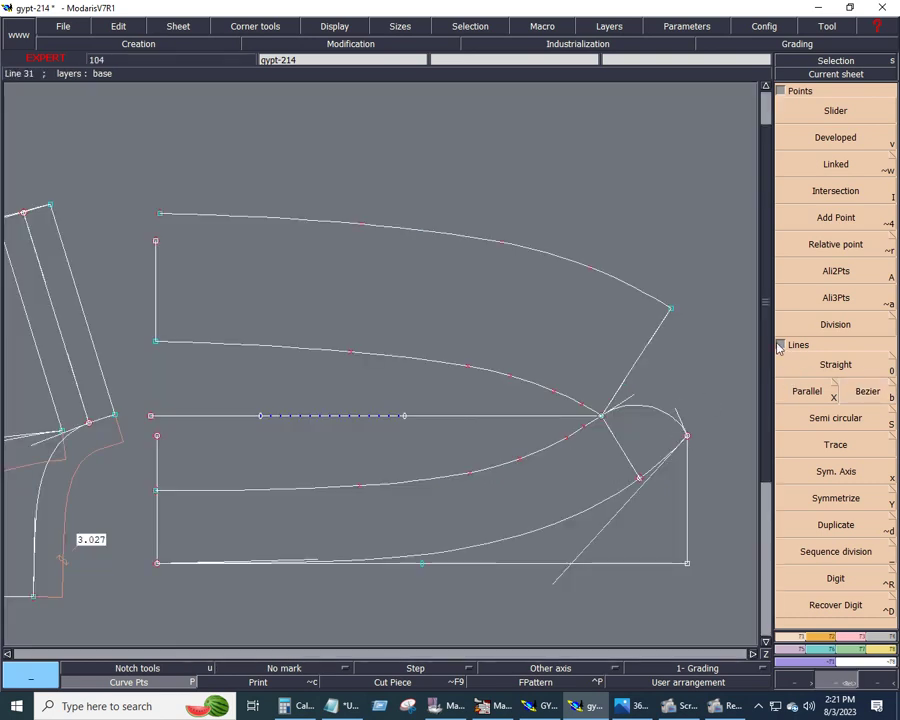
scroll(868, 620, "down", 1)
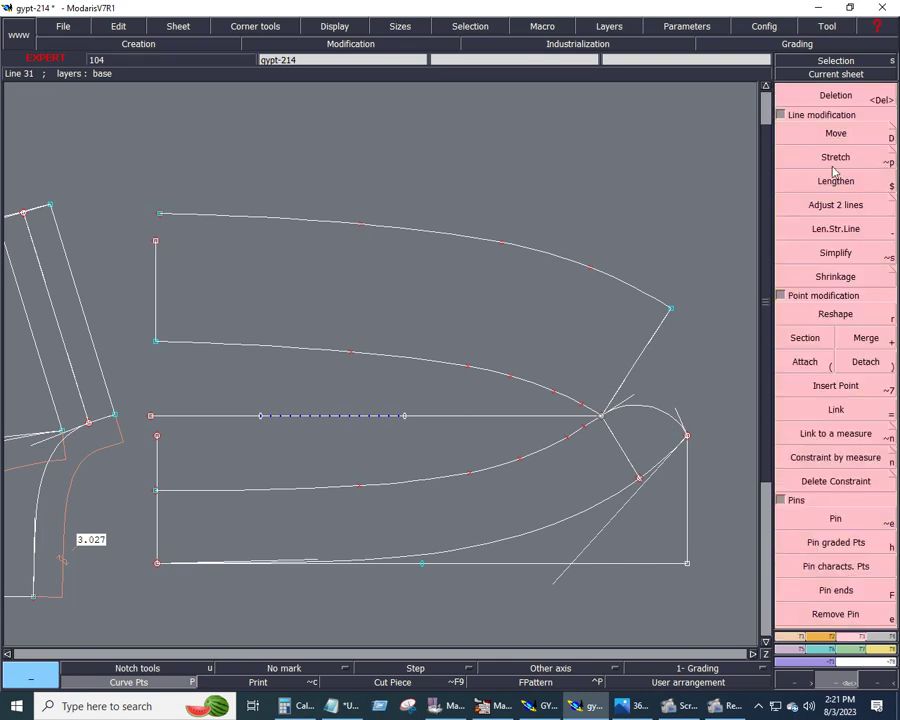
left_click(838, 136)
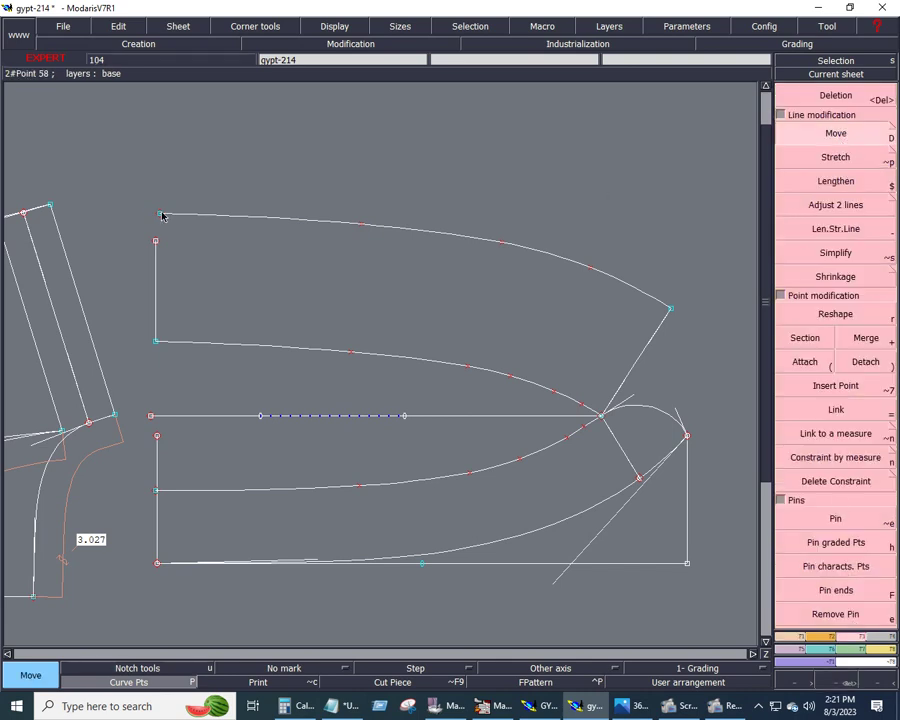
mouse_move(159, 214)
left_mouse_down()
mouse_move(164, 234)
mouse_move(184, 224)
left_mouse_up()
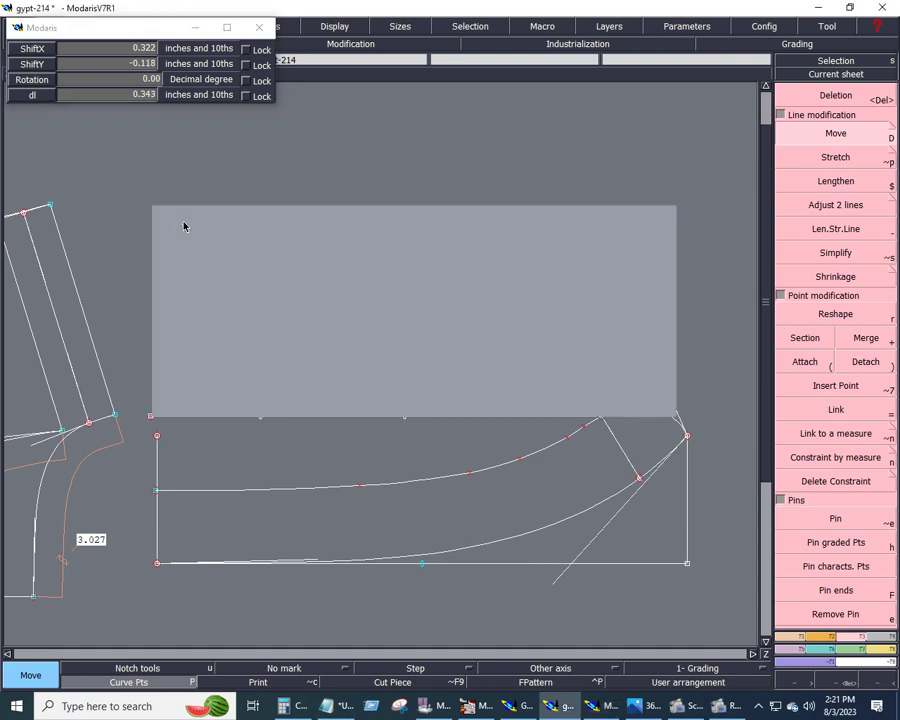
key("ctrl+z")
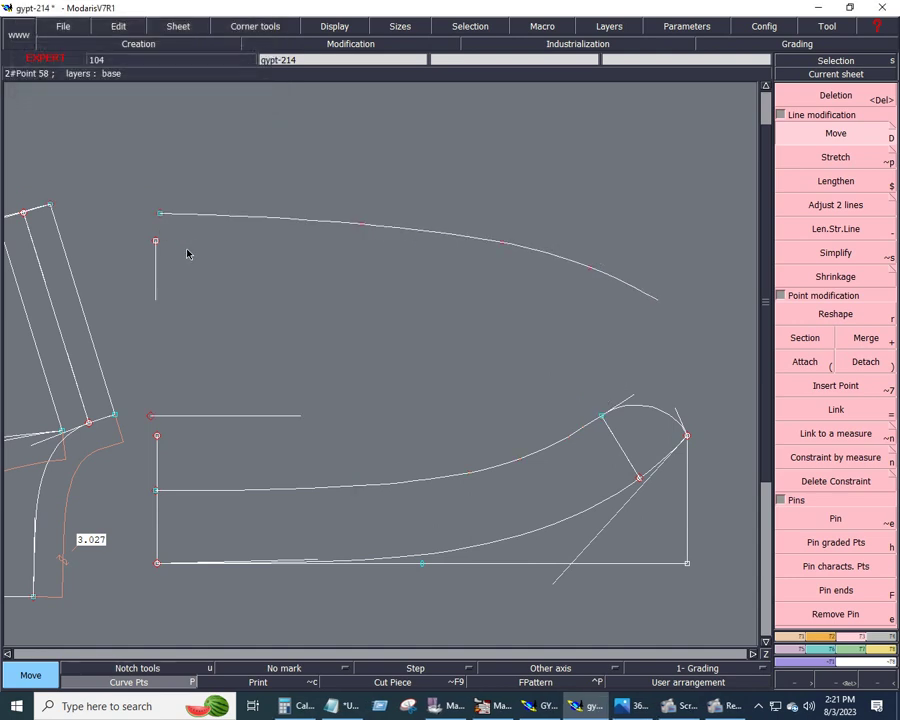
left_click(857, 133)
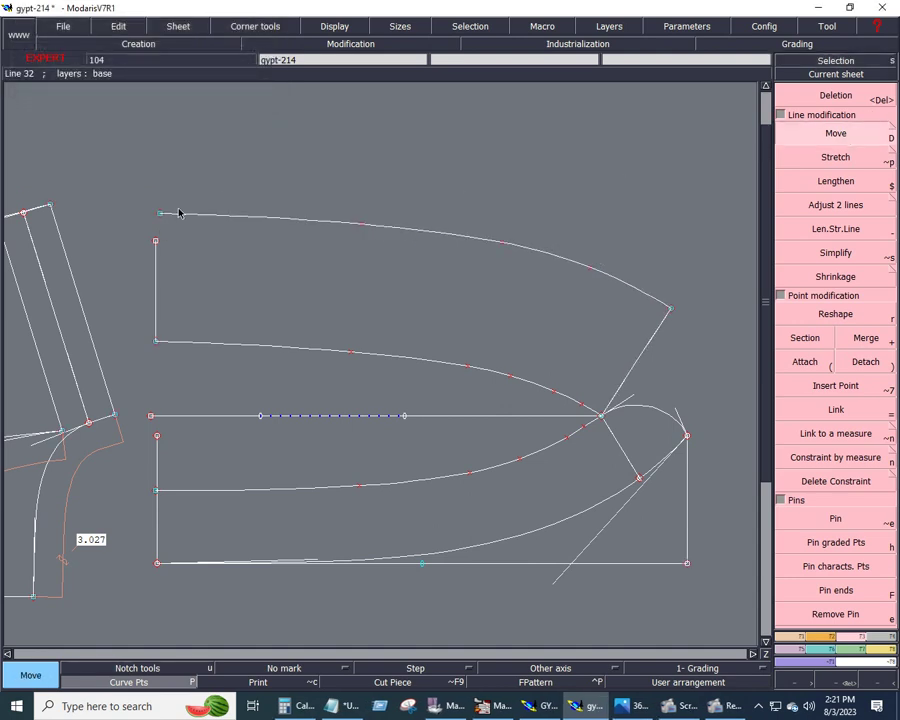
left_click_drag(162, 214, 157, 243)
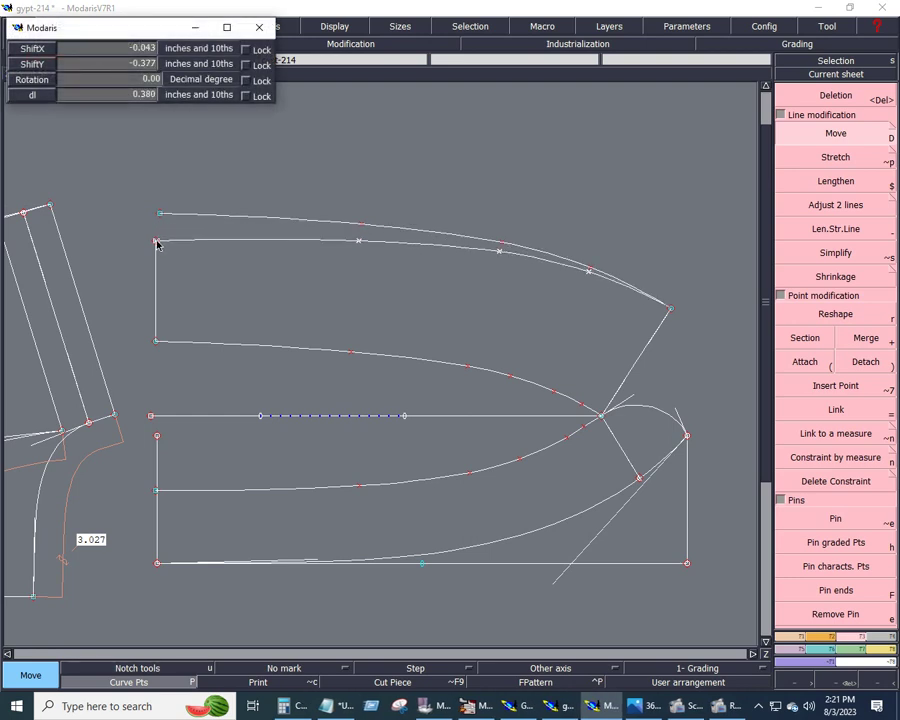
left_click(157, 243)
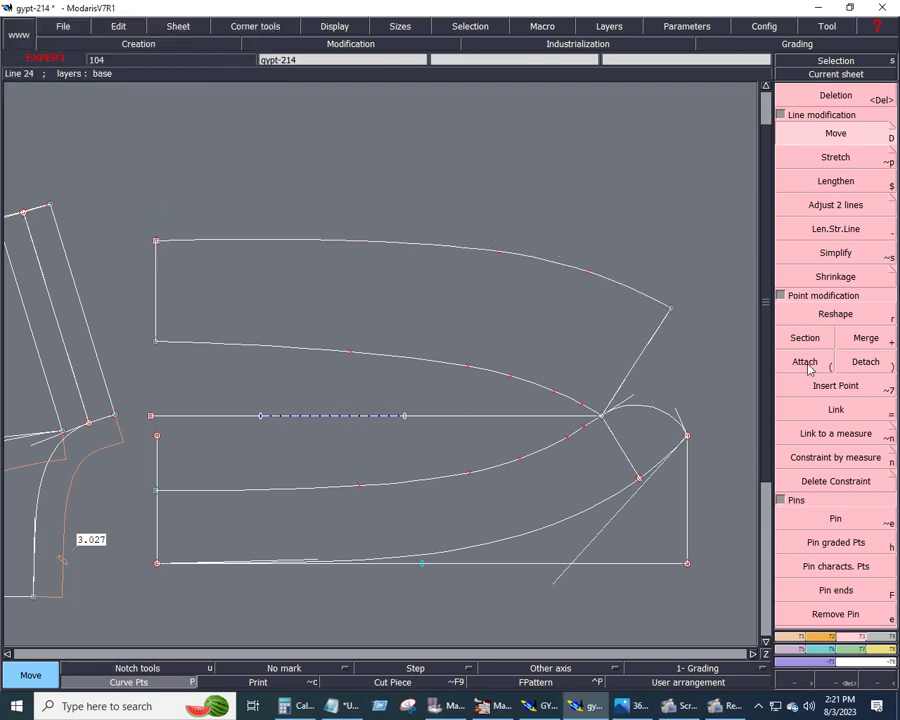
left_click(805, 362)
left_click(157, 243)
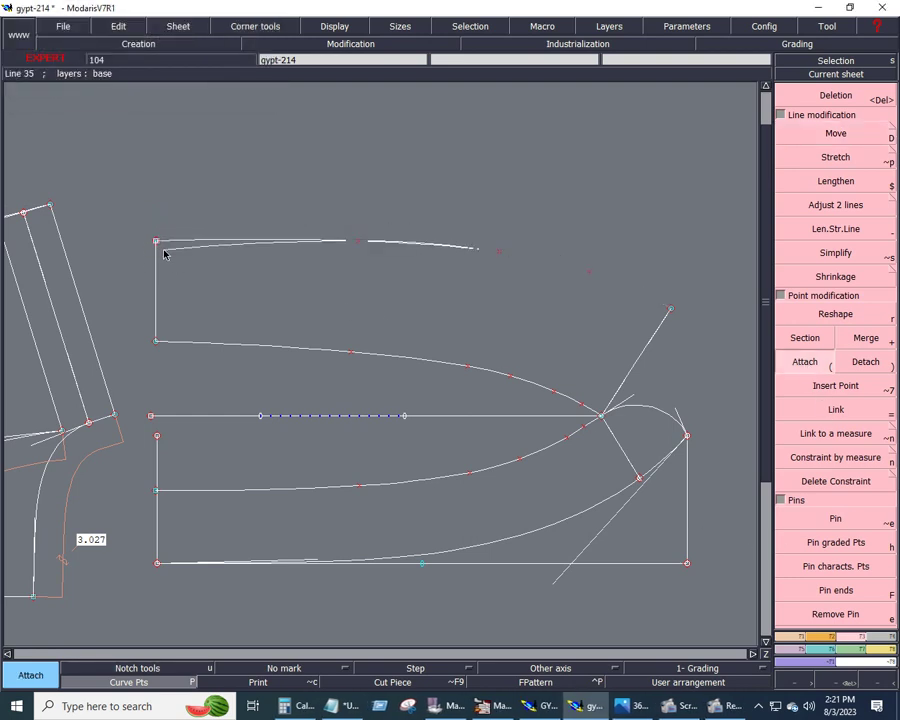
left_click(157, 245)
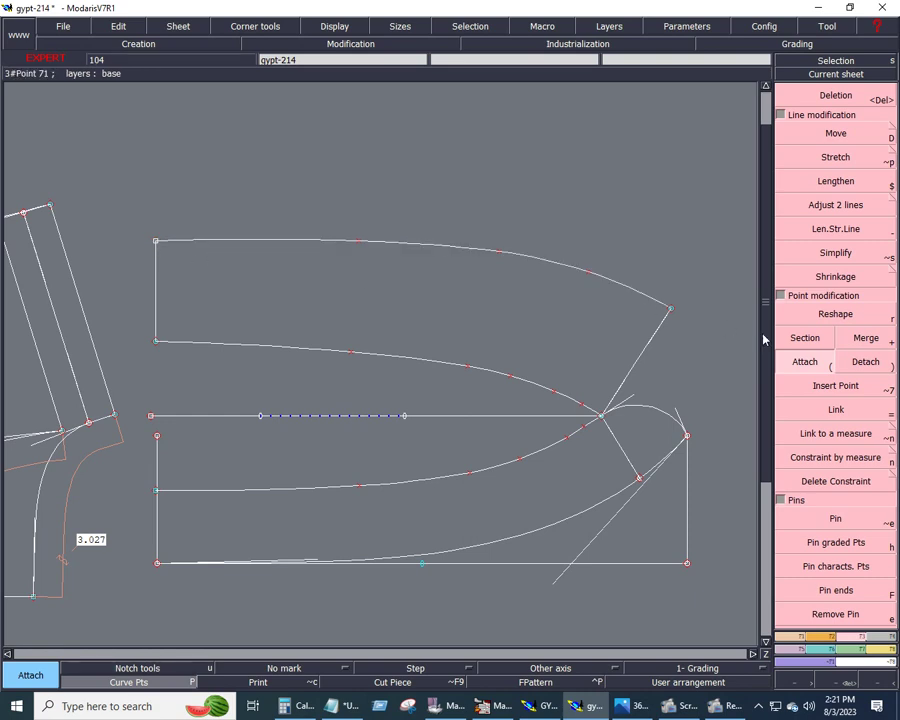
Reshape the top curve's points into a smooth sweep toward its right end.
left_click(835, 315)
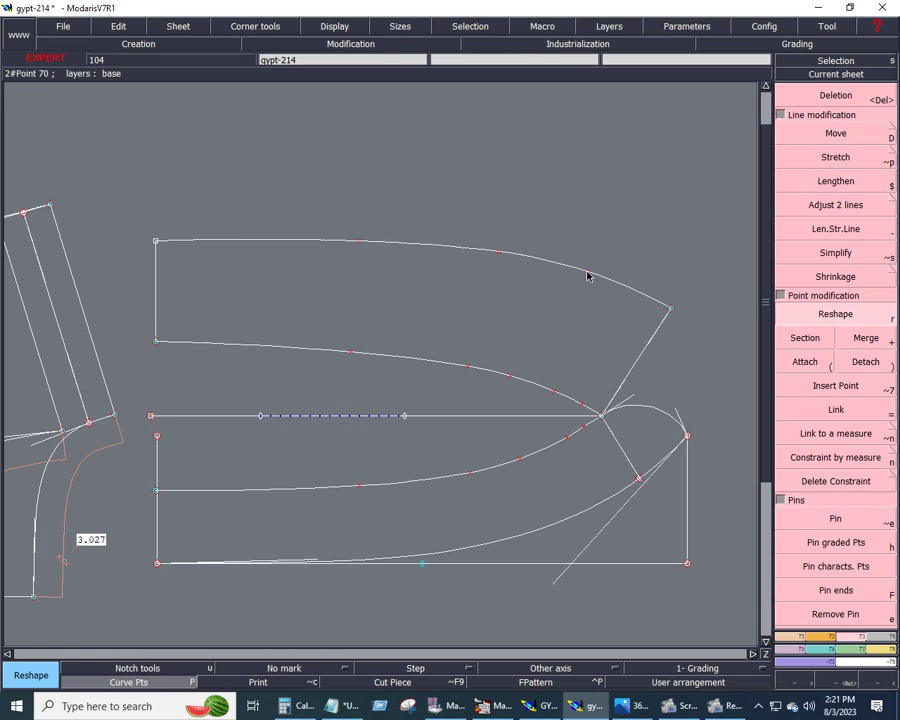
left_click(587, 278)
left_click(500, 259)
left_click(497, 259)
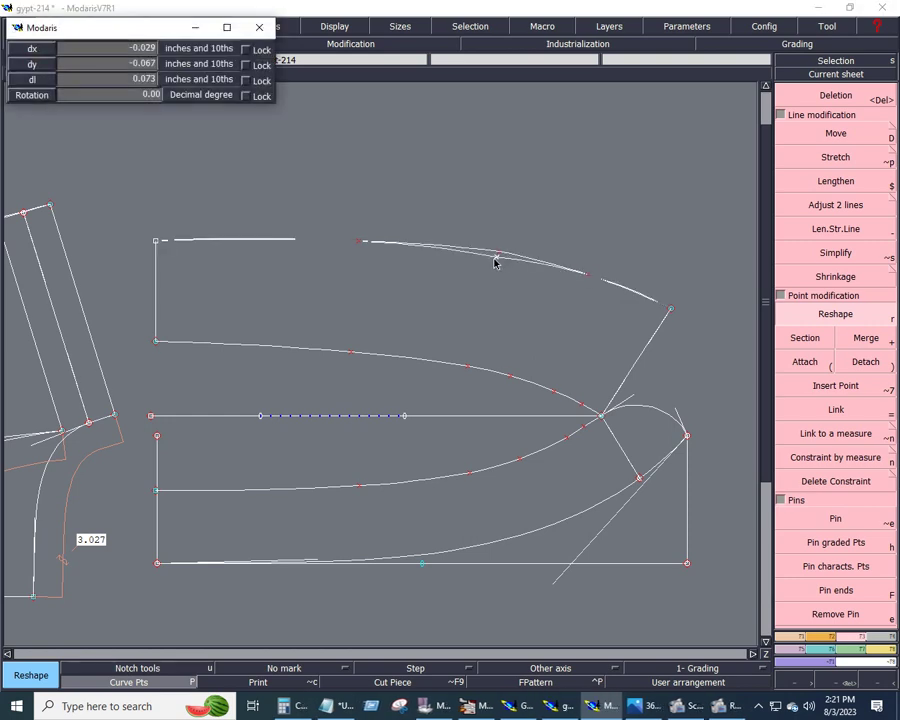
left_click(499, 258)
left_click(584, 277)
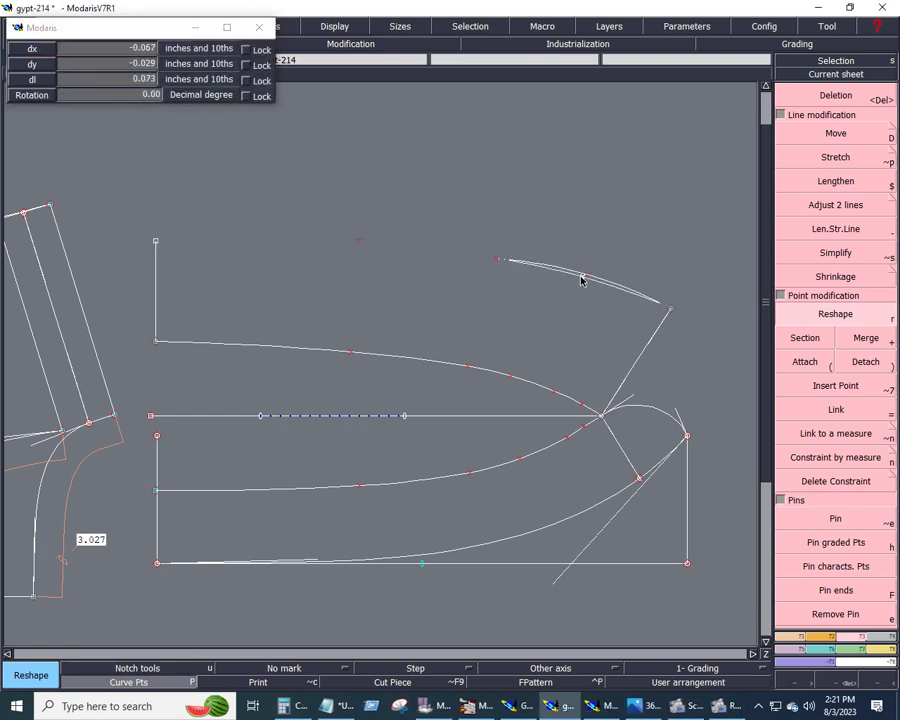
left_click(580, 277)
left_click(357, 244)
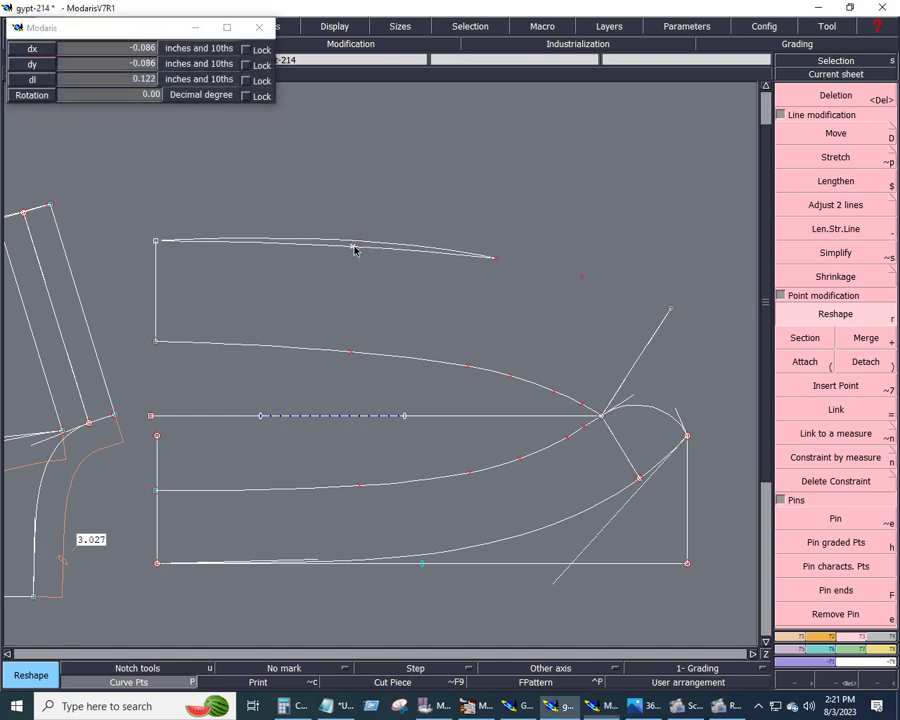
left_click(497, 259)
left_click(497, 262)
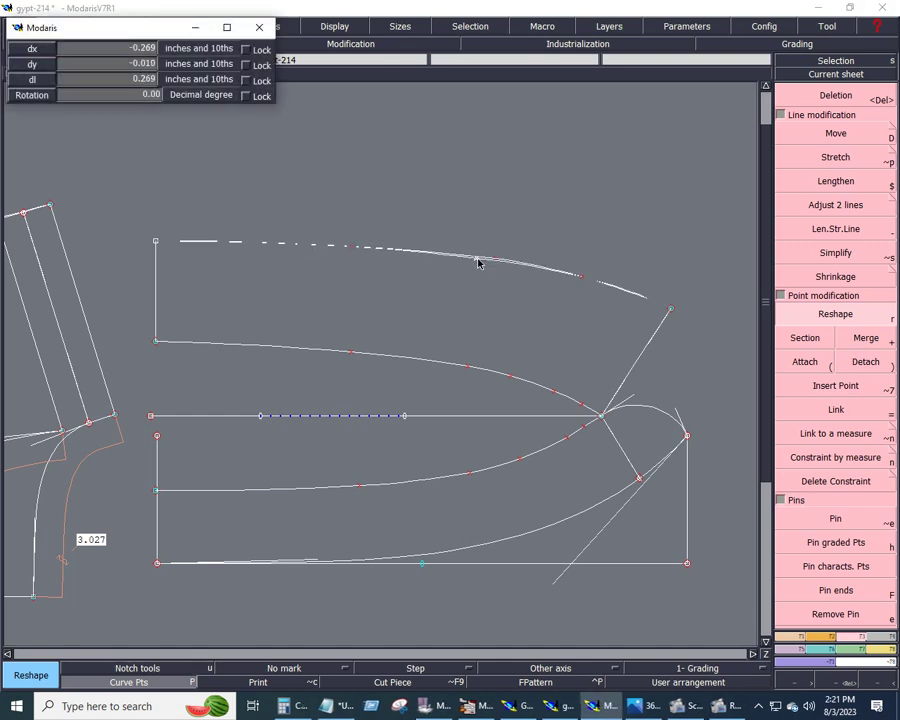
left_click(477, 260)
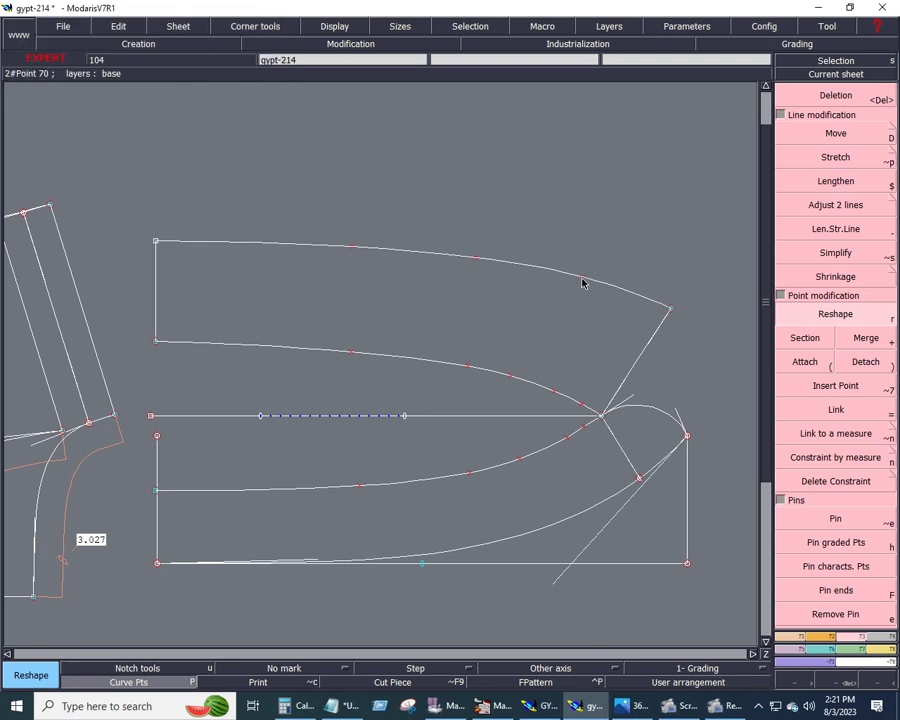
left_click(583, 283)
left_click(583, 282)
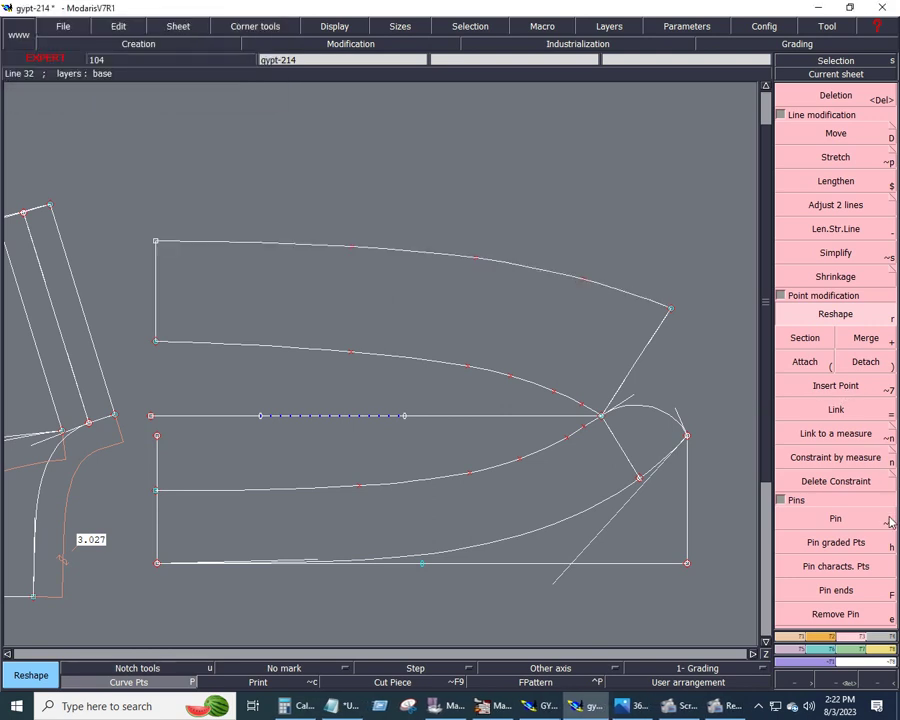
key("F1")
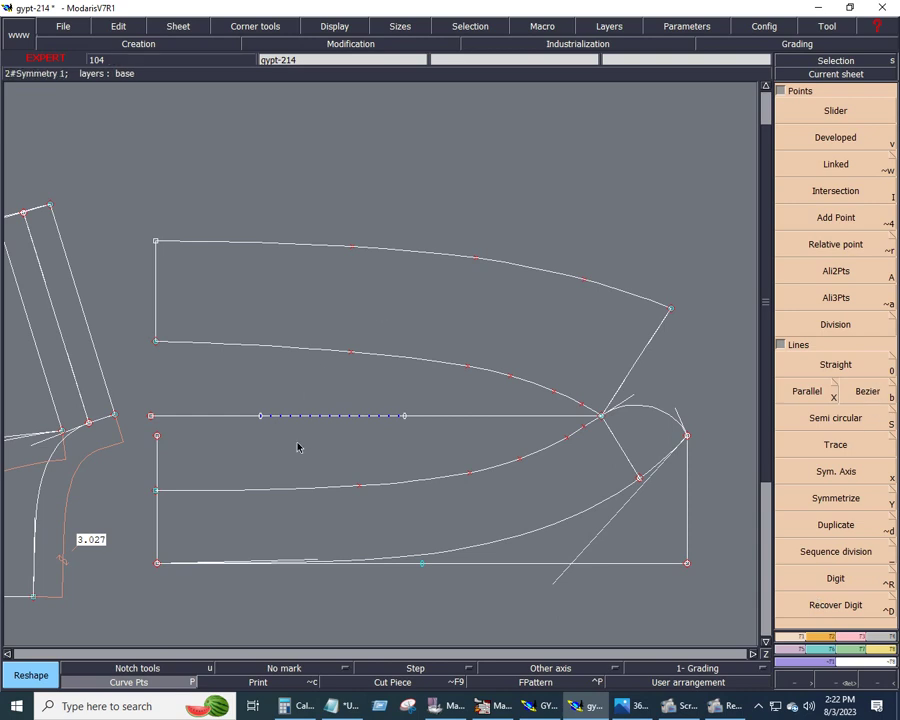
Draw a vertical line down from the middle curve's left end and reshape the middle curve.
left_click(866, 391)
left_click(154, 341)
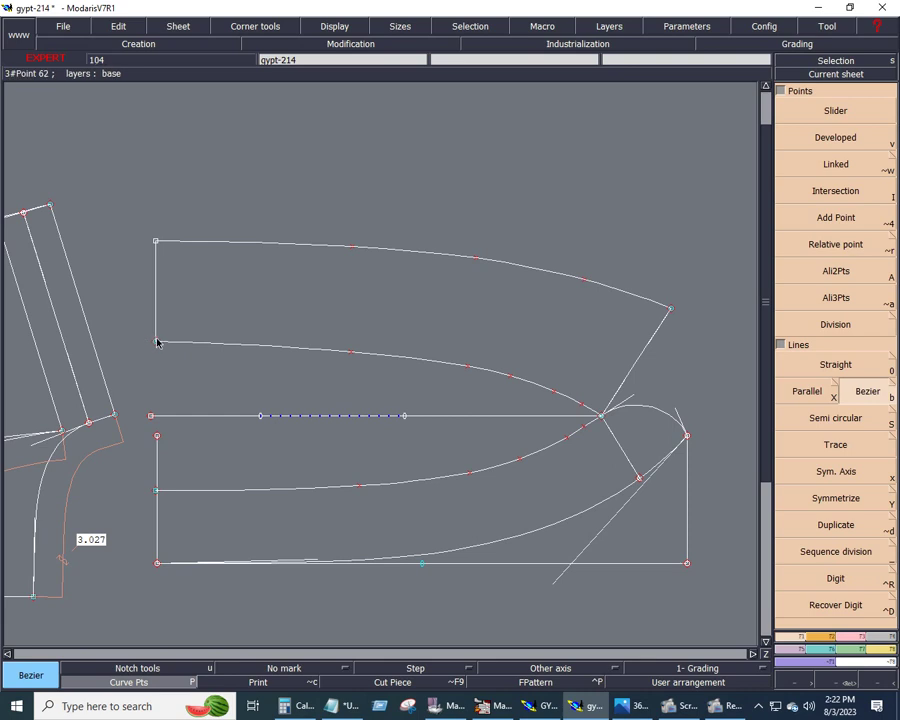
left_click(157, 435)
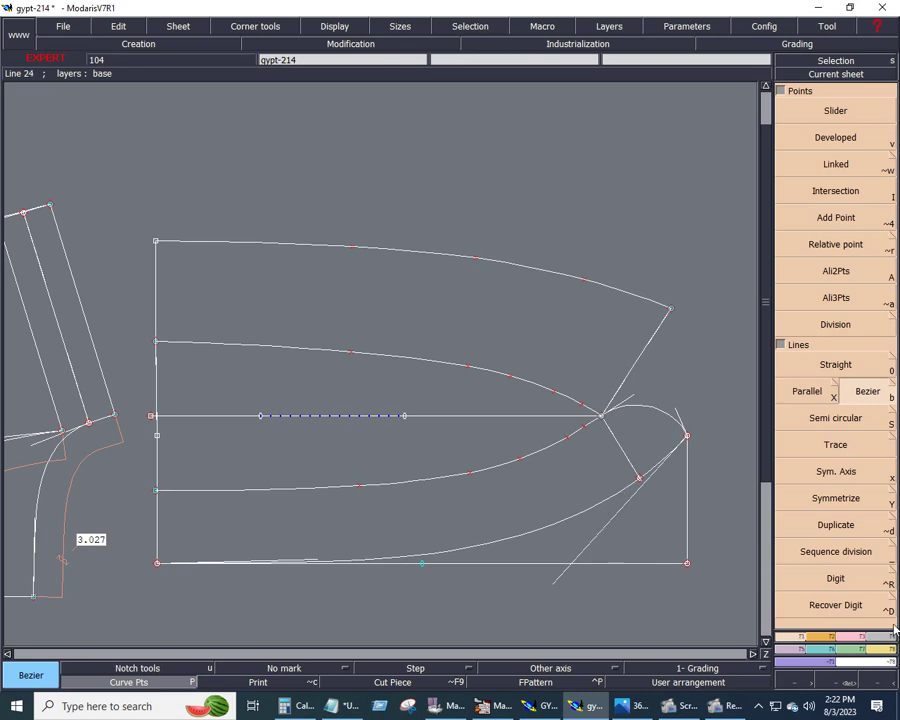
scroll(816, 345, "down", 1)
left_click(836, 314)
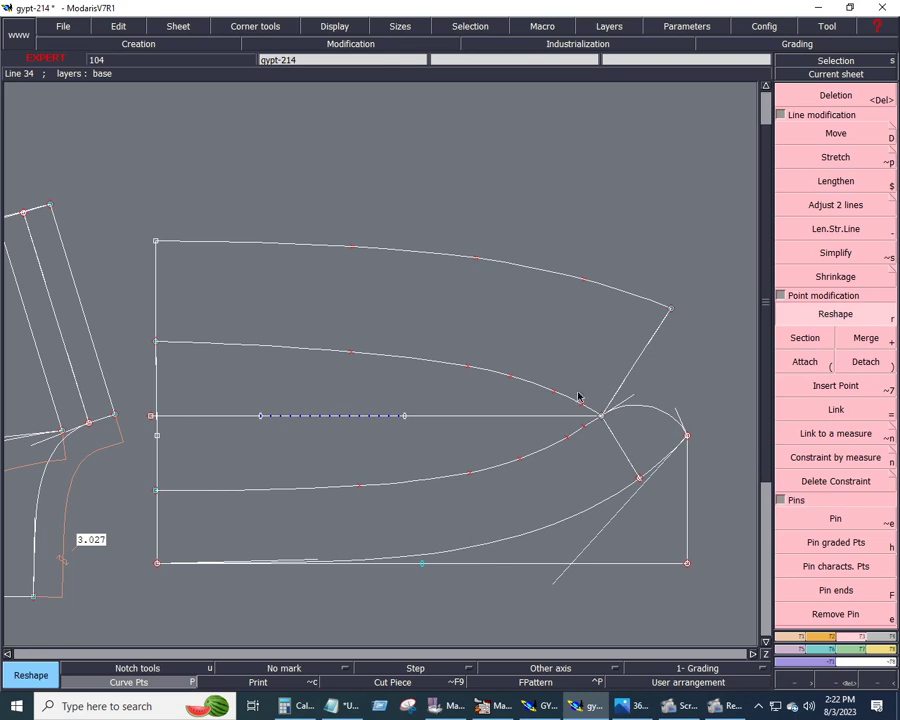
left_click_drag(555, 396, 455, 366)
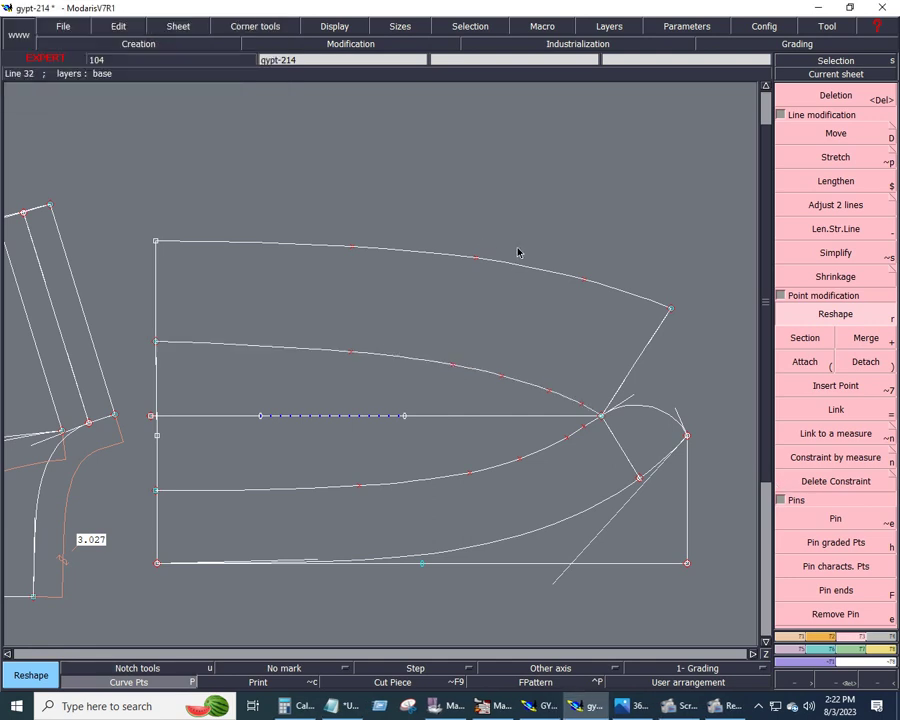
Check the garment spec sheet photo, then return to Bezier line drawing.
left_click(630, 705)
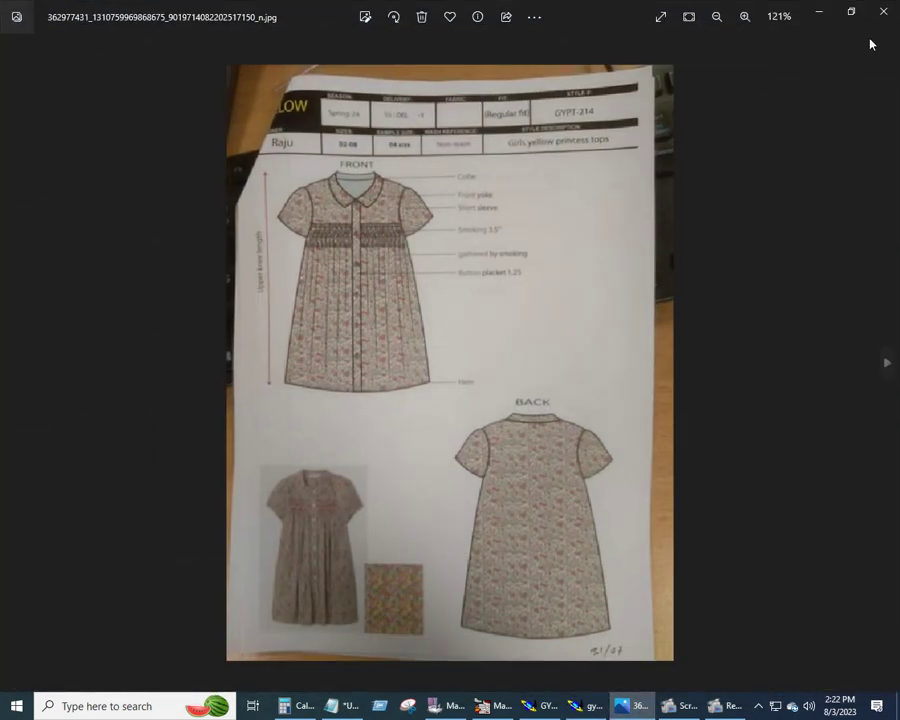
left_click(820, 14)
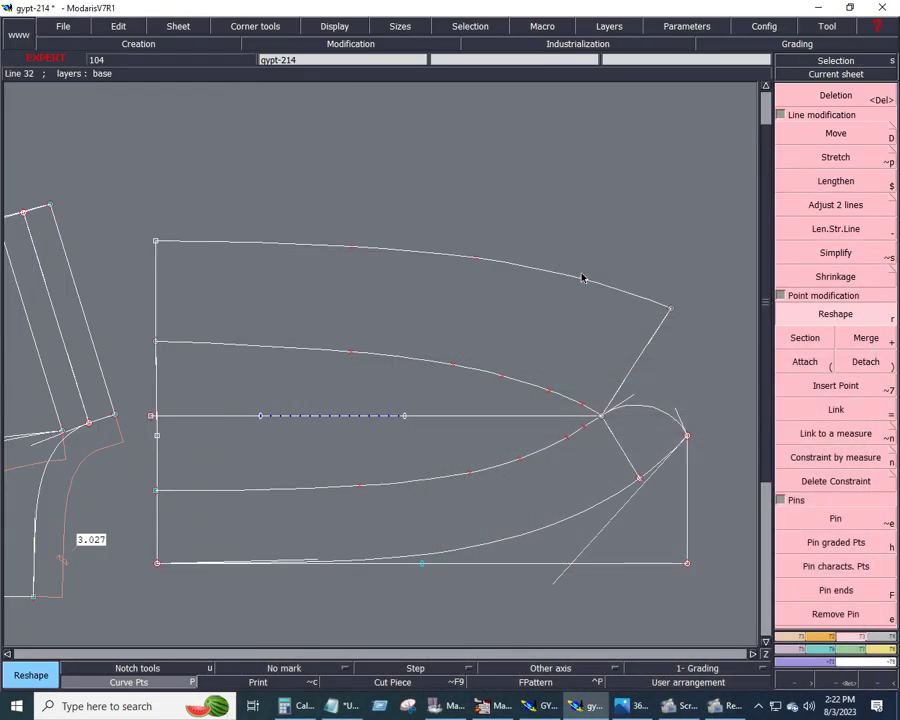
scroll(582, 278, "down", 3)
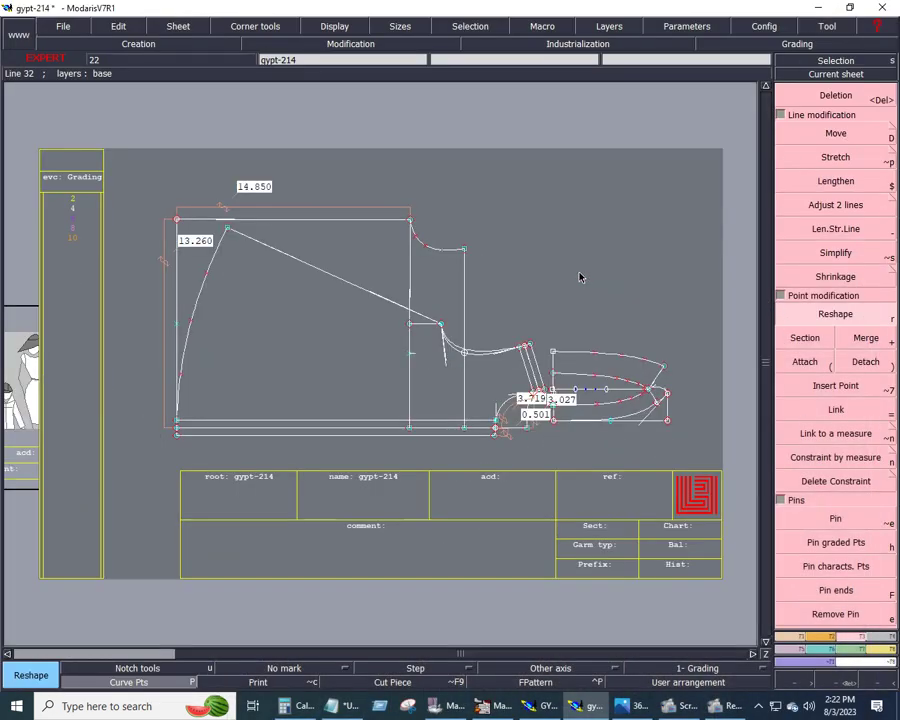
left_click(797, 638)
left_click(866, 397)
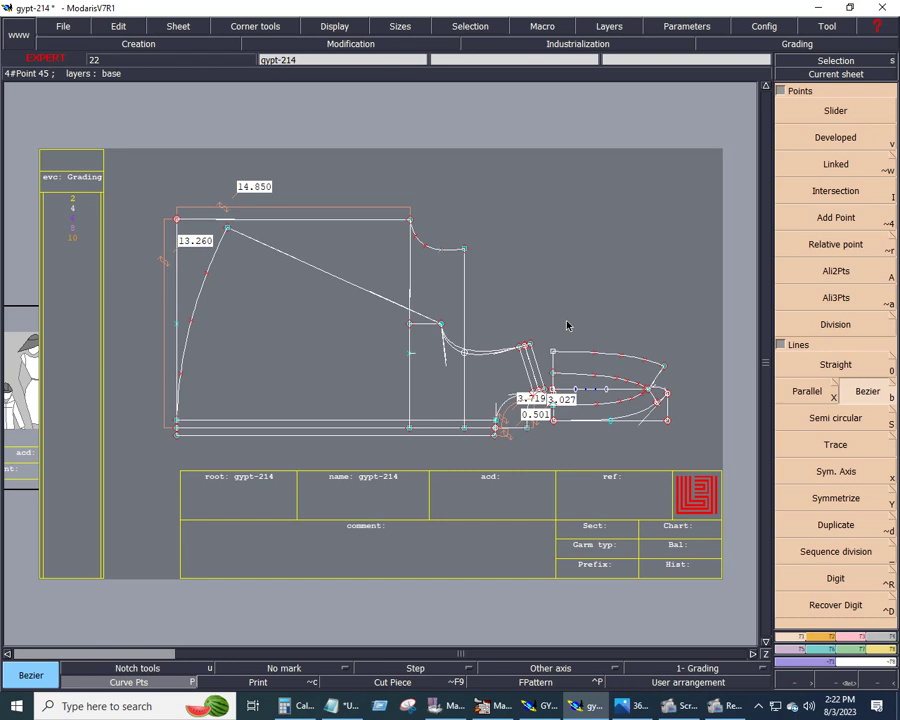
Draw a 5.5-inch vertical line in the empty area of the sheet.
left_click(566, 322)
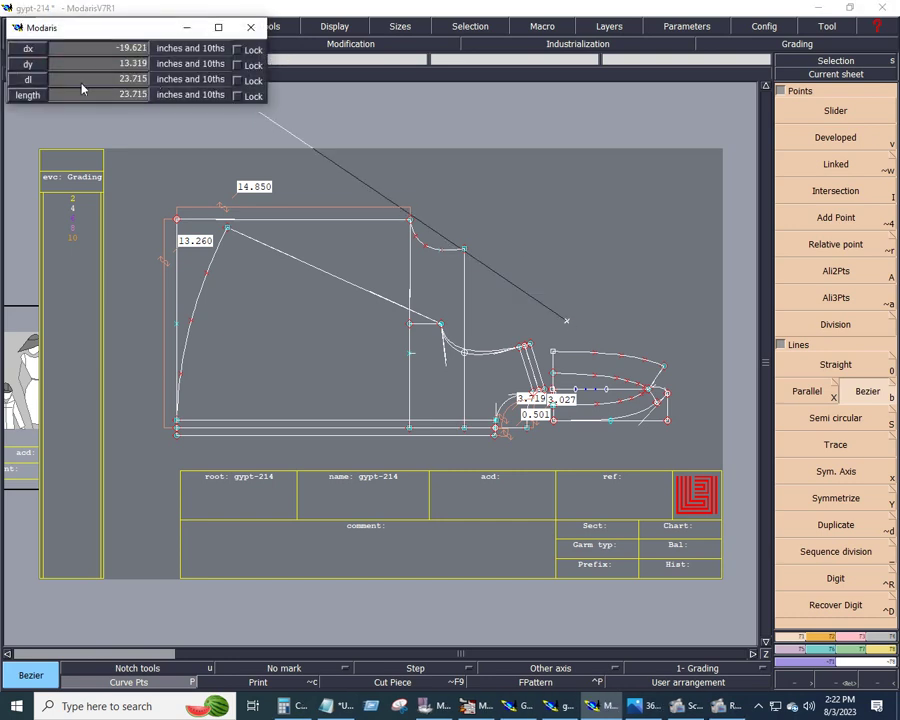
type("1.375")
type("5.500")
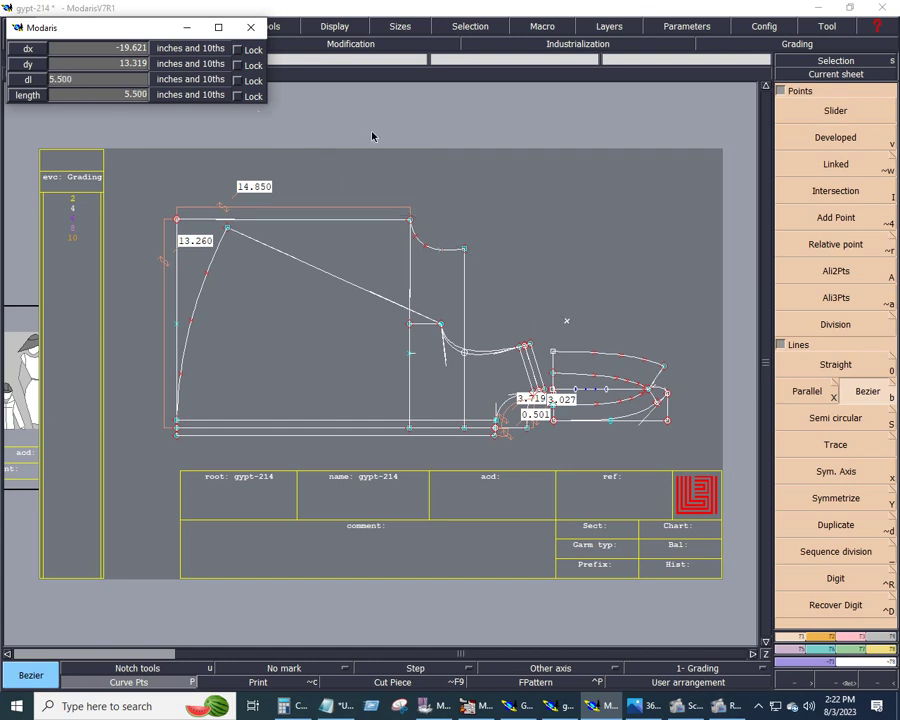
key("Return")
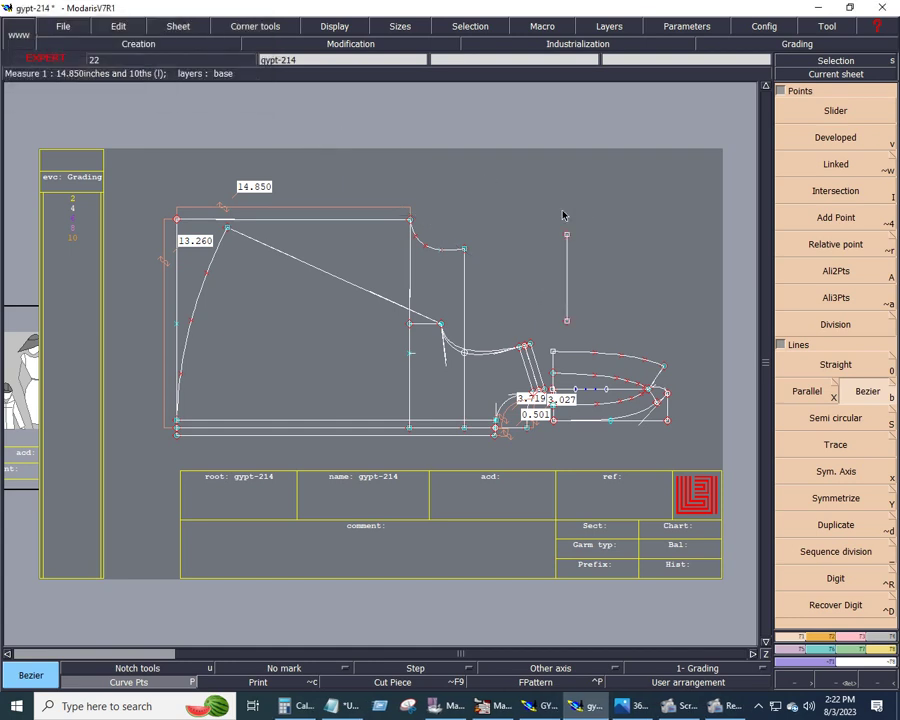
Add a parallel copy of the vertical line 4.625 in to its left.
left_click_drag(440, 204, 584, 349)
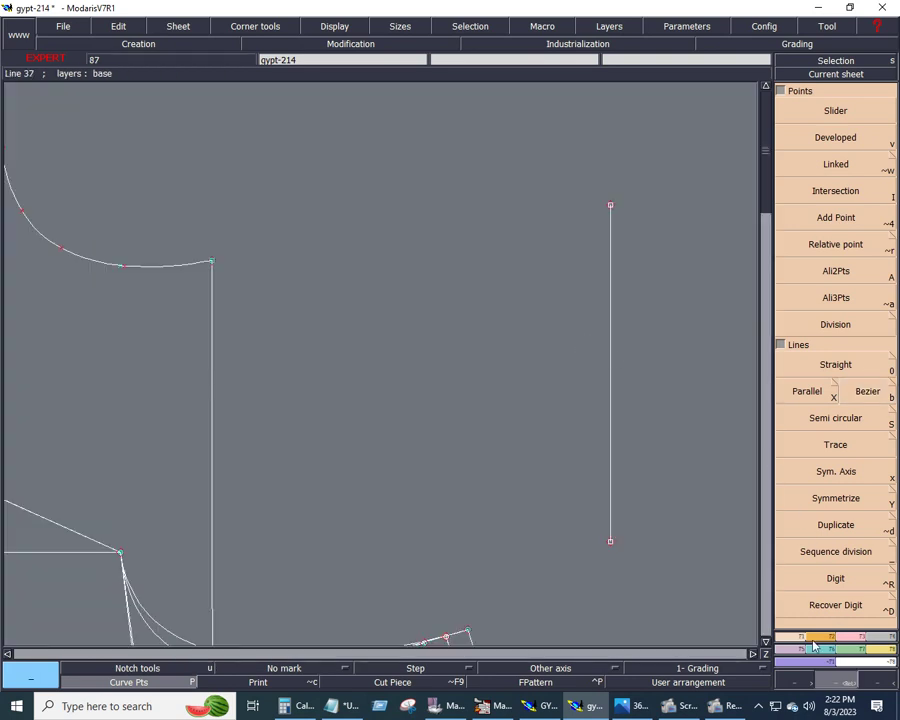
left_click(807, 392)
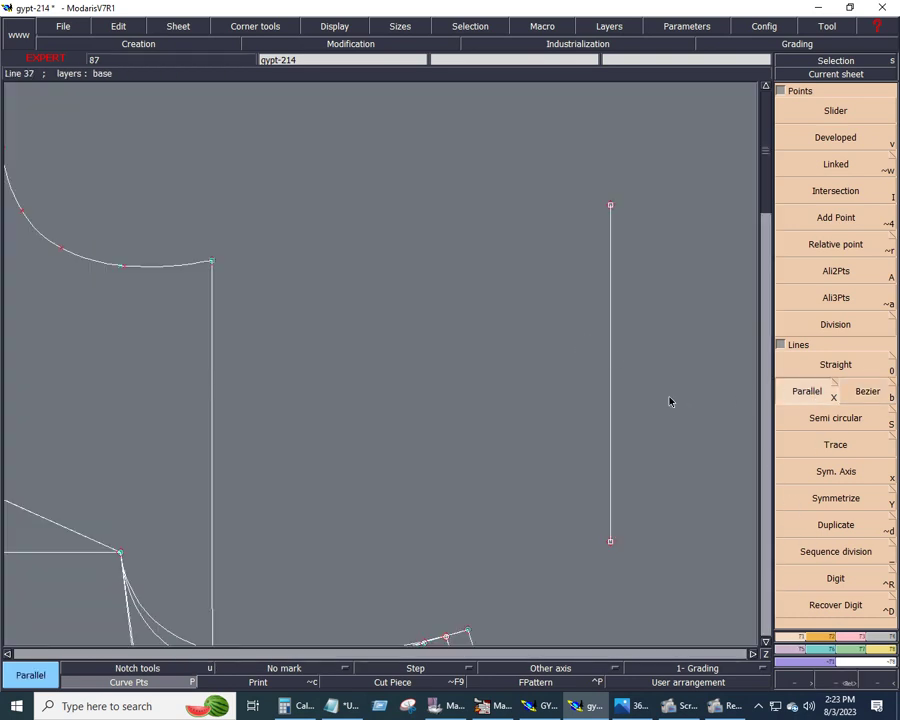
left_click(611, 406)
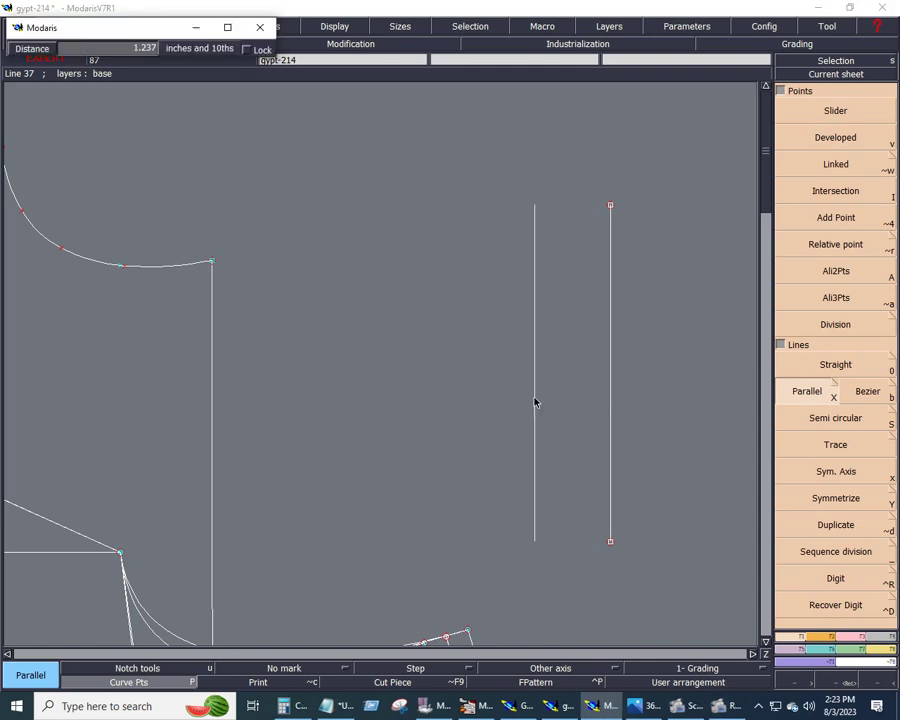
type("1.750")
type("4.625")
key("Return")
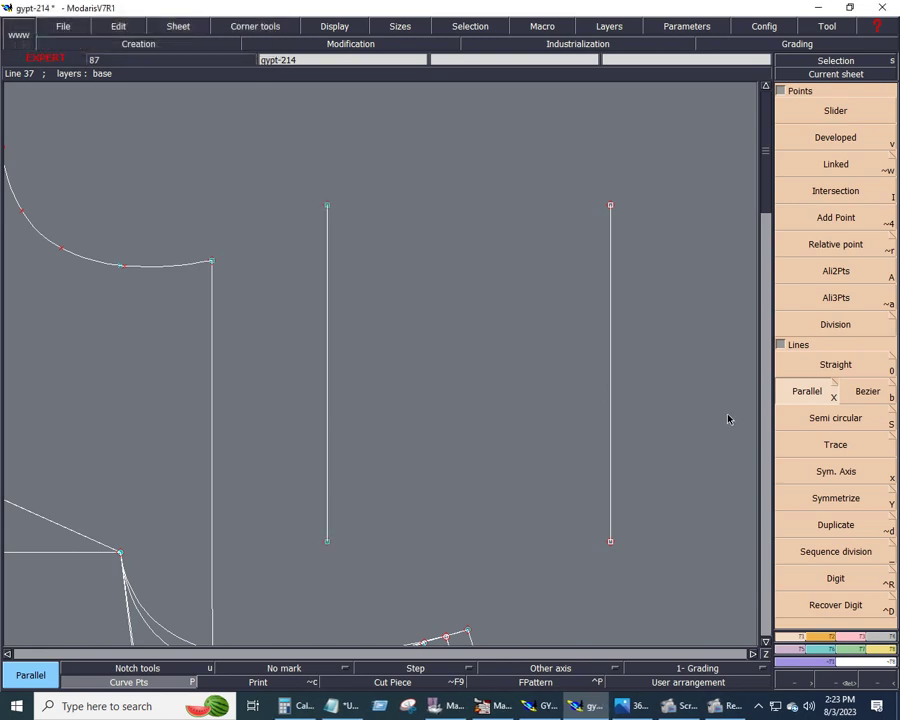
left_click(866, 400)
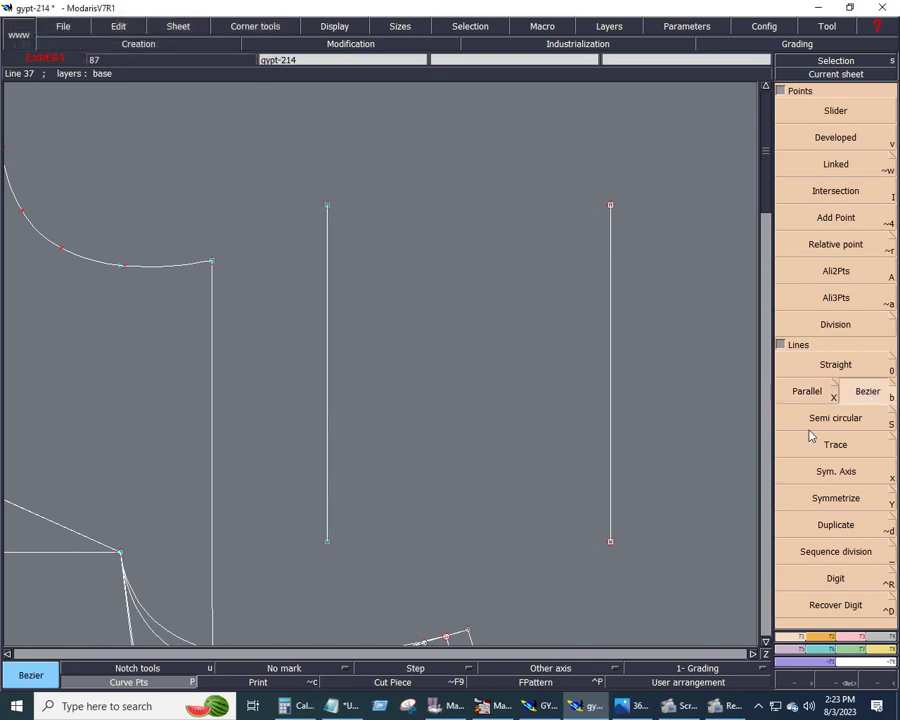
Draw a trial diagonal between the two vertical lines, then delete it.
left_click(610, 543)
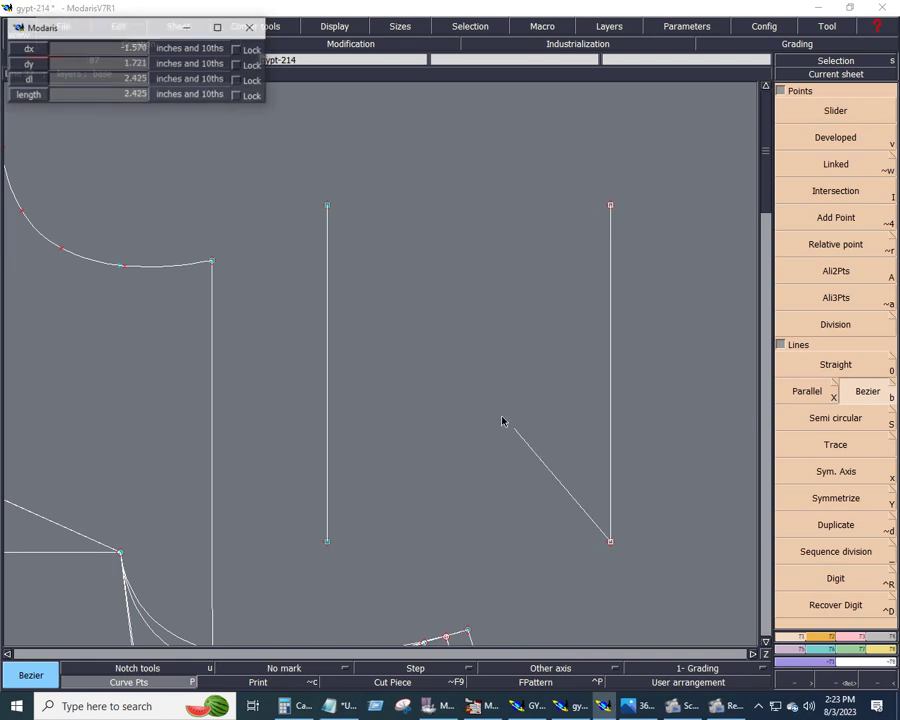
left_click(326, 288)
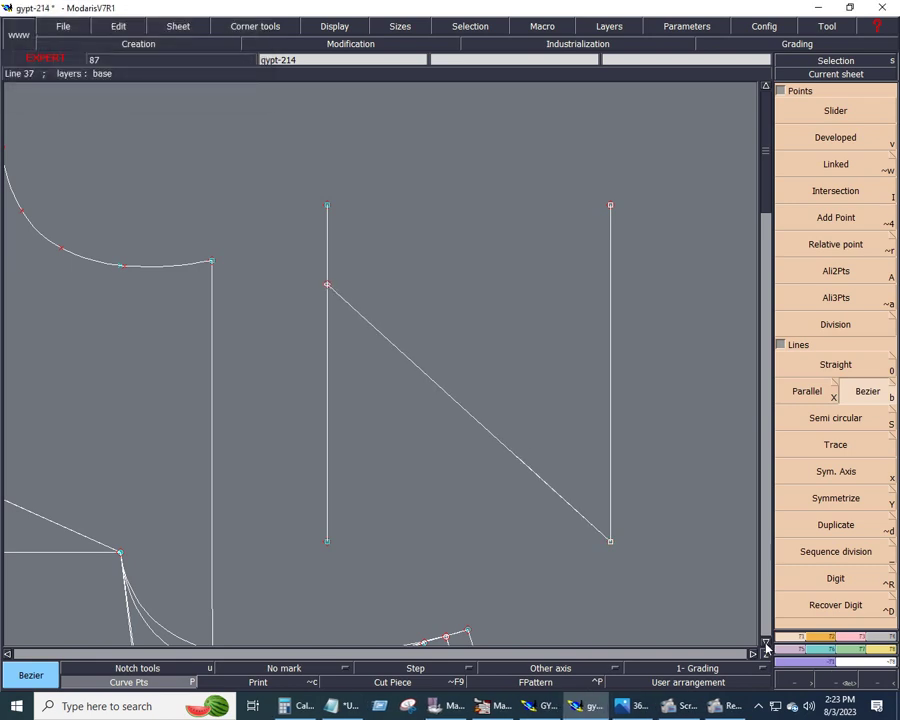
left_click(766, 643)
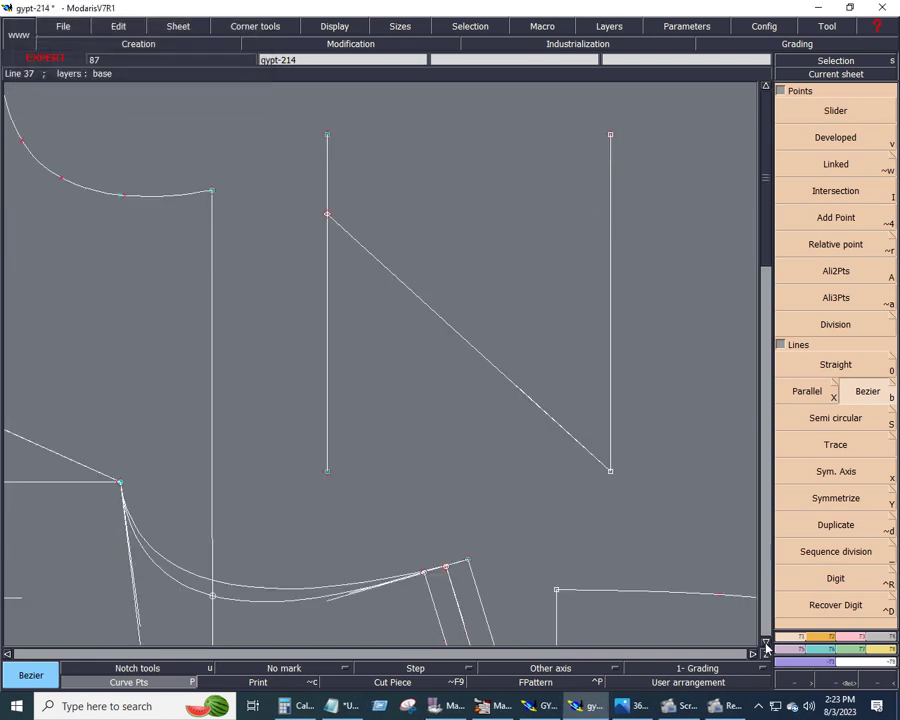
left_click(880, 652)
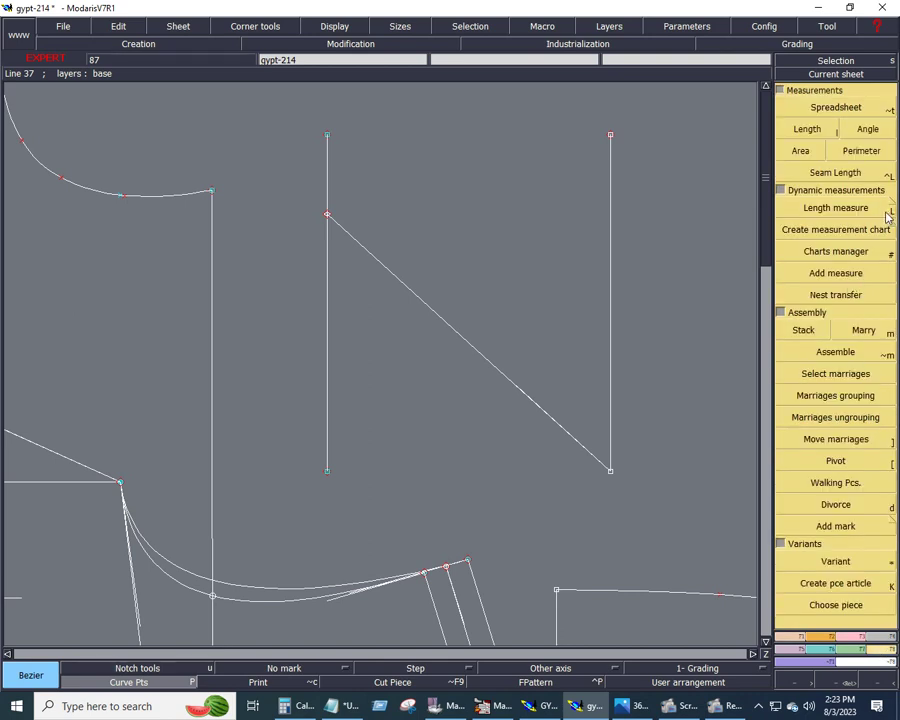
key("Delete")
left_click(477, 350)
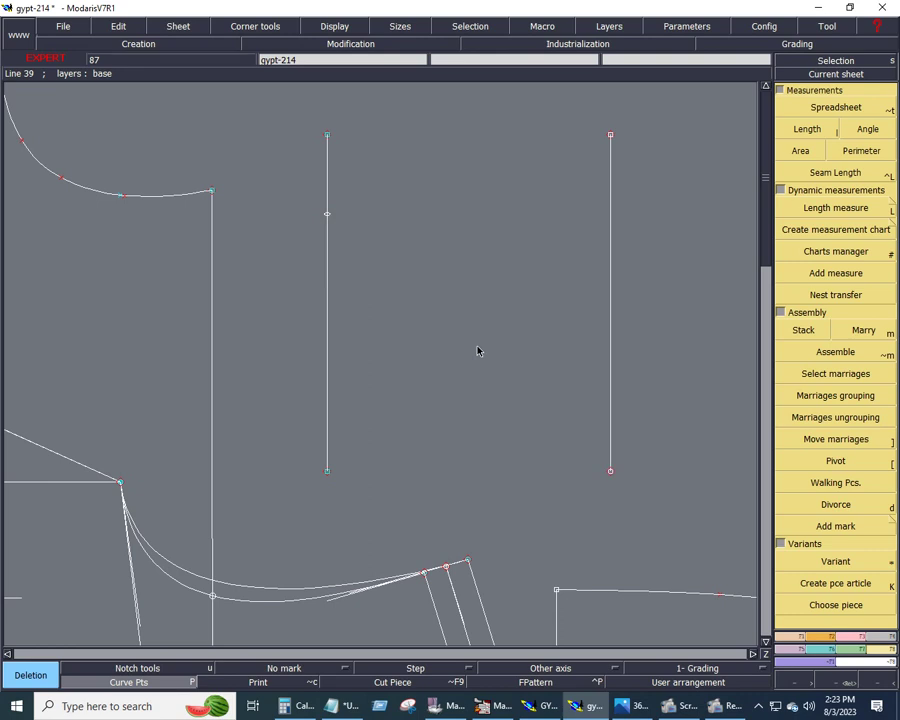
Create length measures along the lower curve from its left end, giving 5.179 and 5.818 in.
left_click(874, 216)
left_click(437, 575)
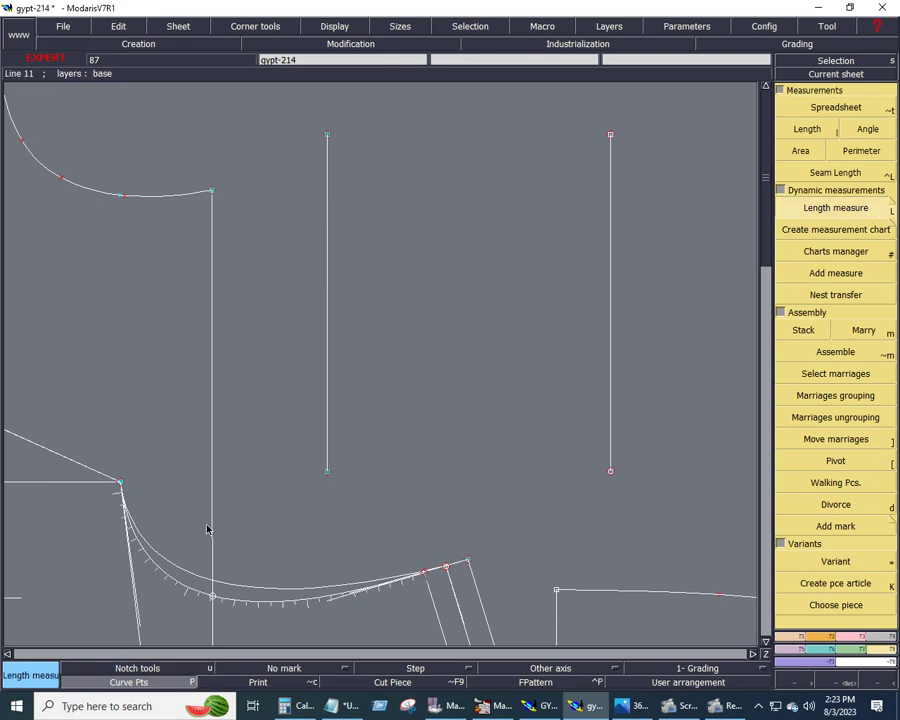
left_click(120, 483)
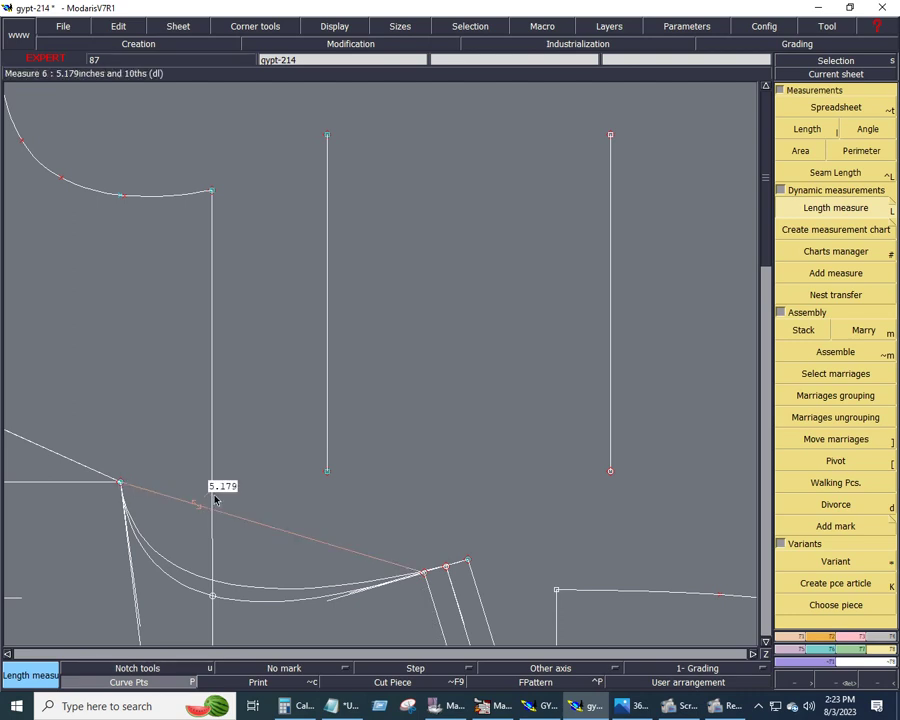
left_click(467, 561)
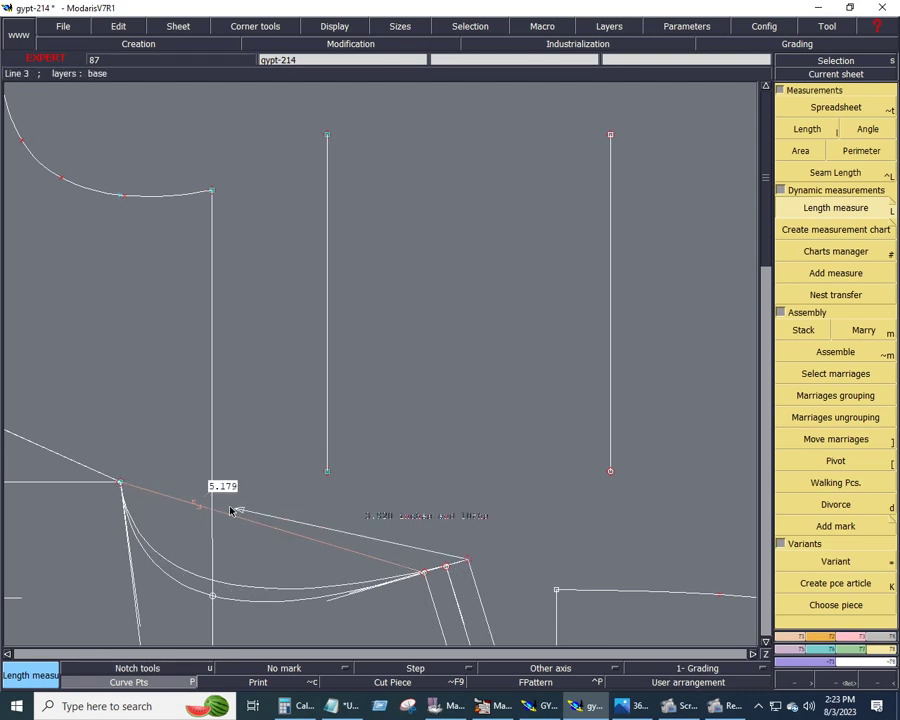
left_click(120, 483)
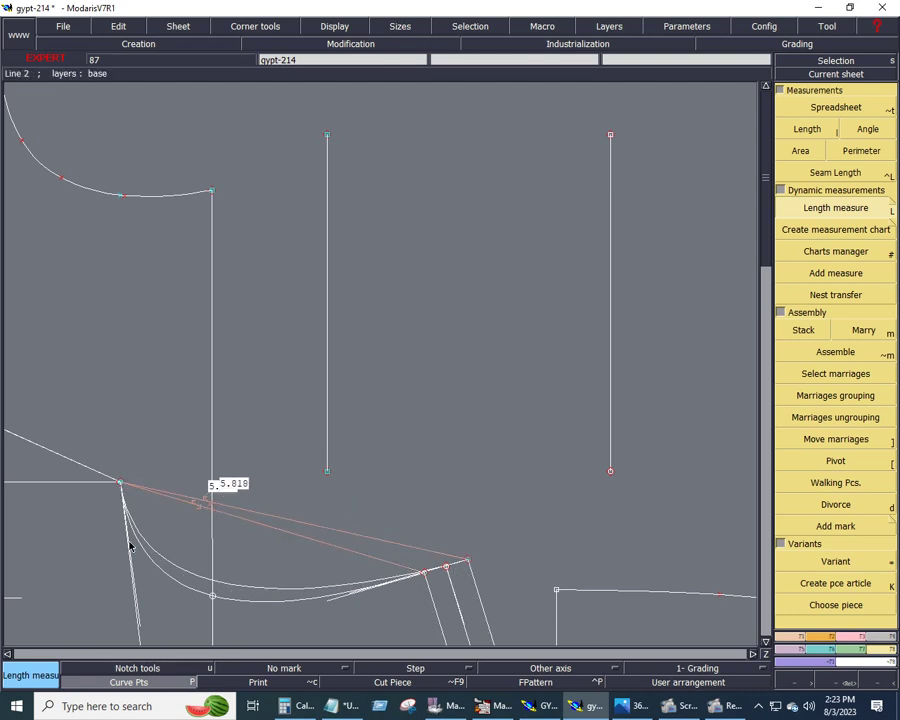
key("Delete")
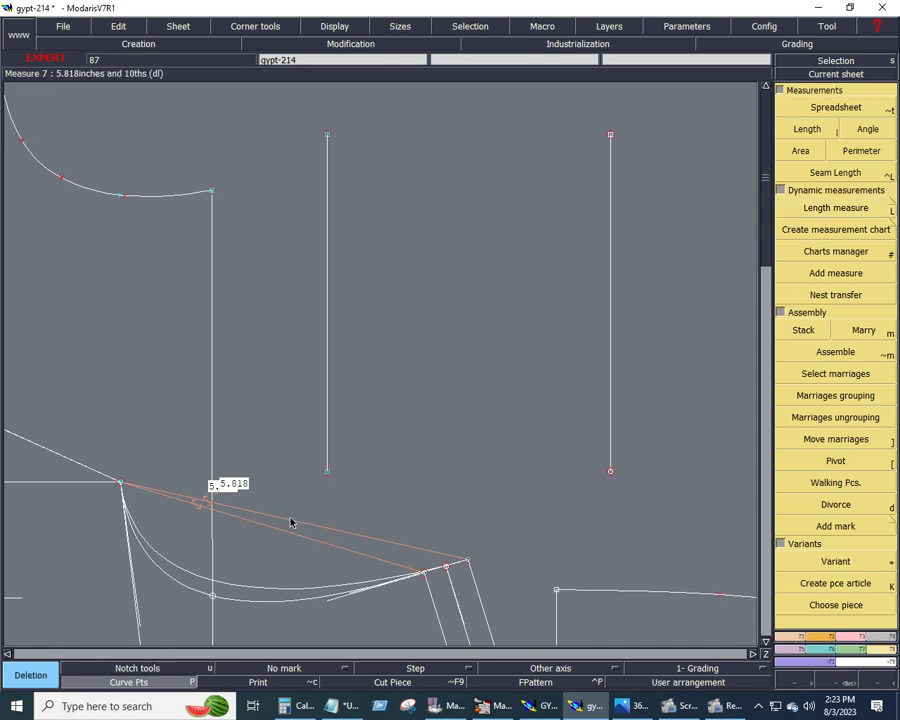
left_click(290, 521)
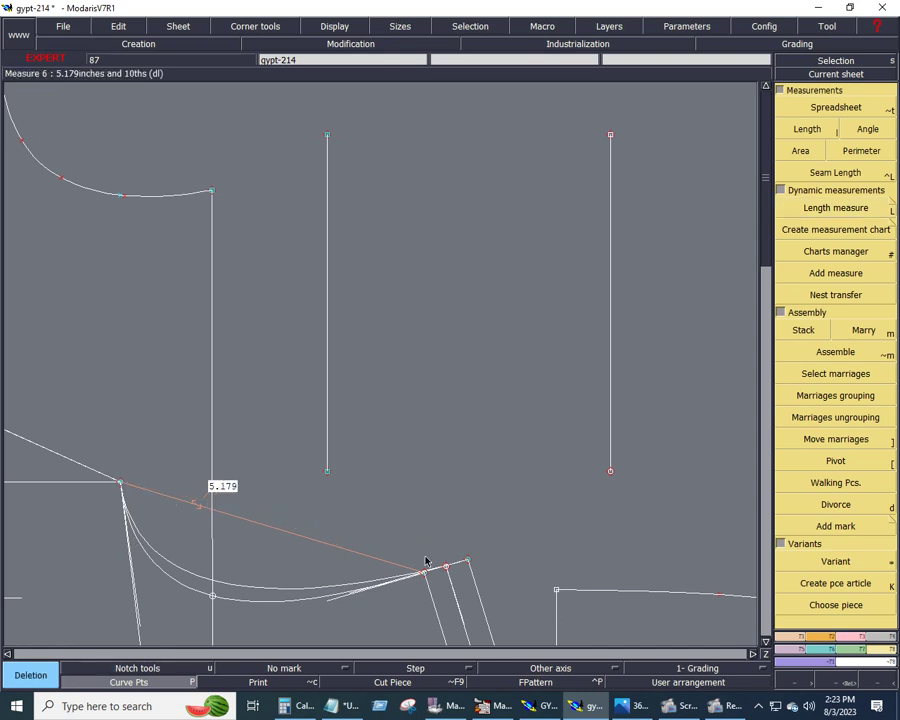
left_click(879, 216)
left_click(119, 481)
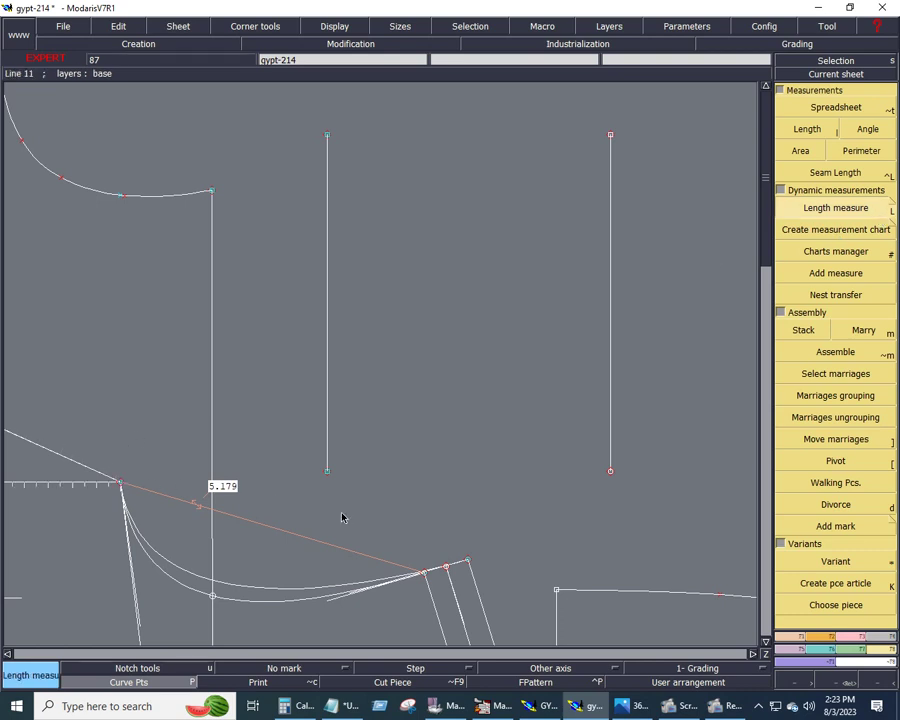
left_click(466, 559)
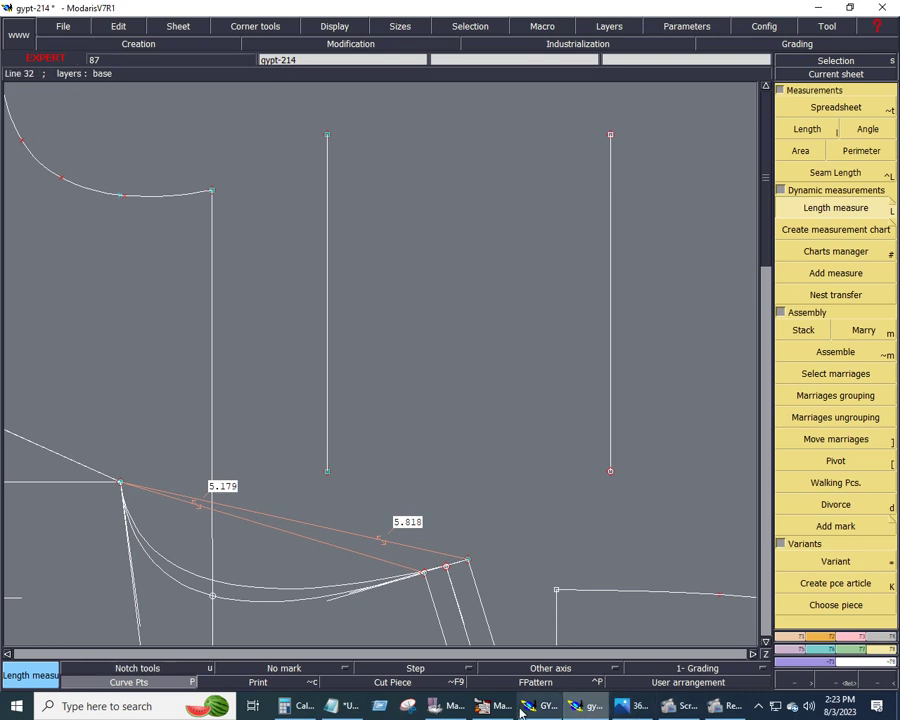
In Calculator, add 5.518 and 5.179 for a 10.697 total.
left_click(300, 707)
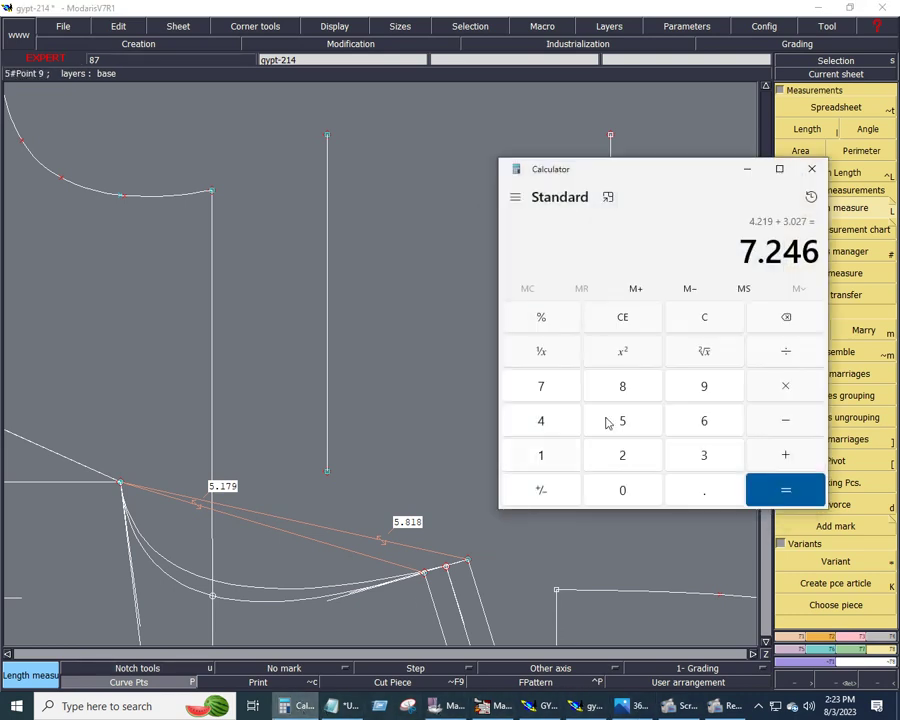
left_click(711, 322)
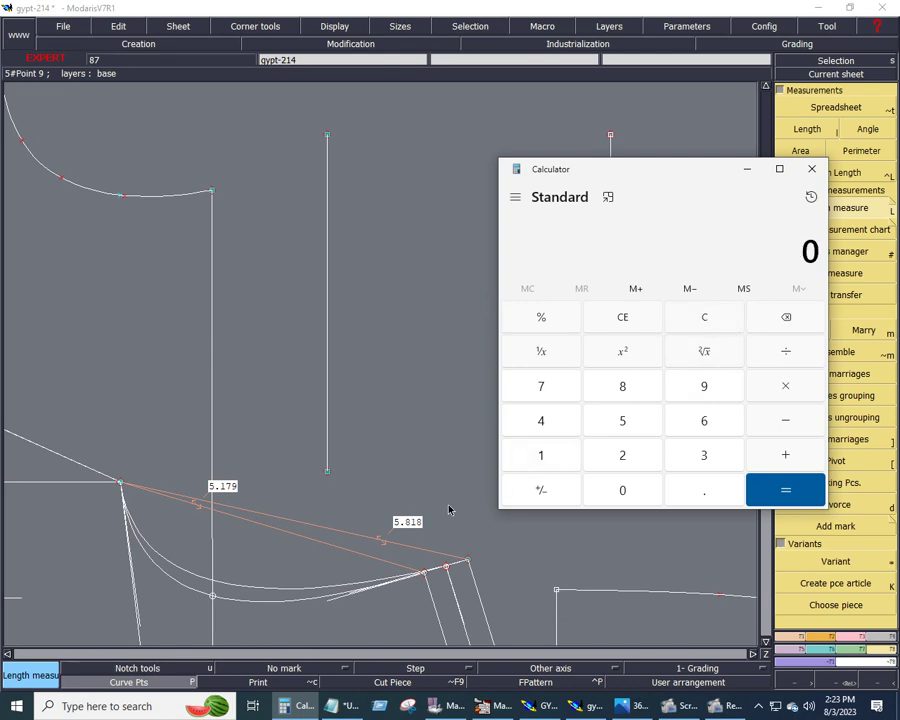
left_click(622, 422)
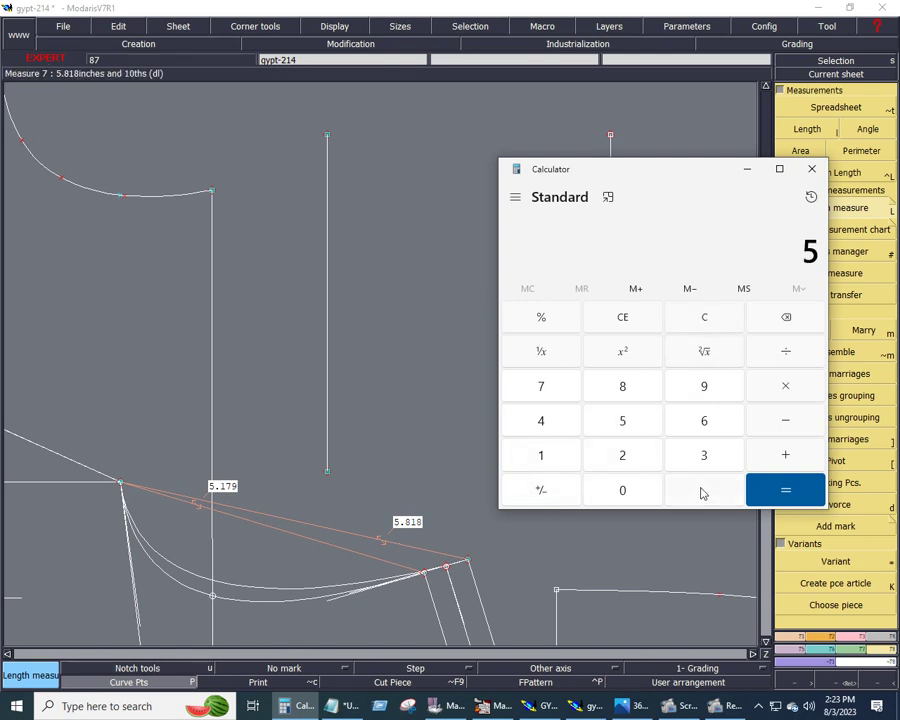
left_click(703, 490)
left_click(622, 421)
left_click(541, 456)
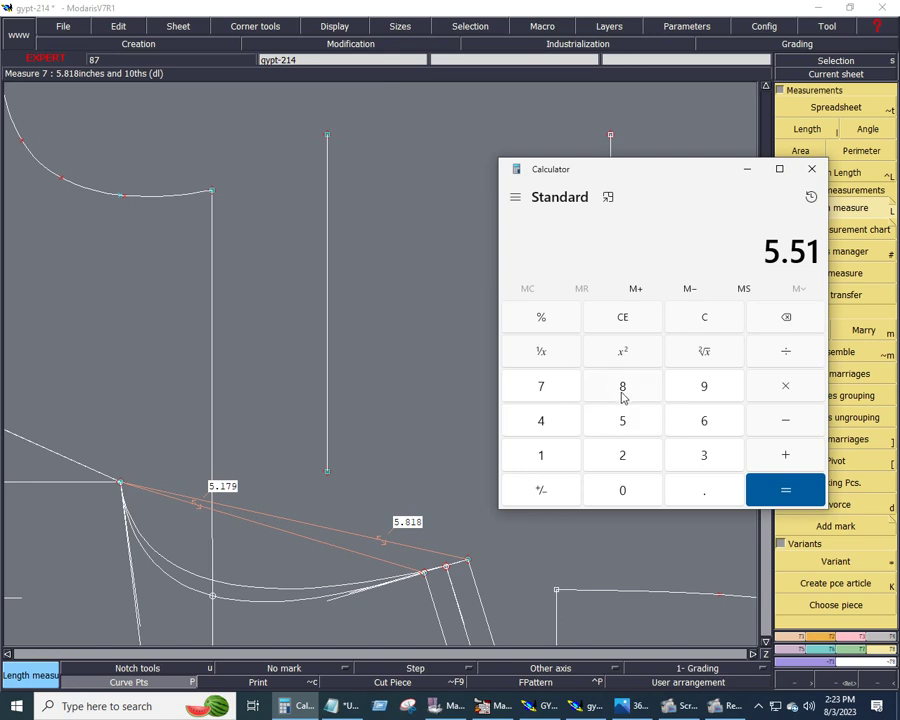
left_click(622, 396)
left_click(785, 455)
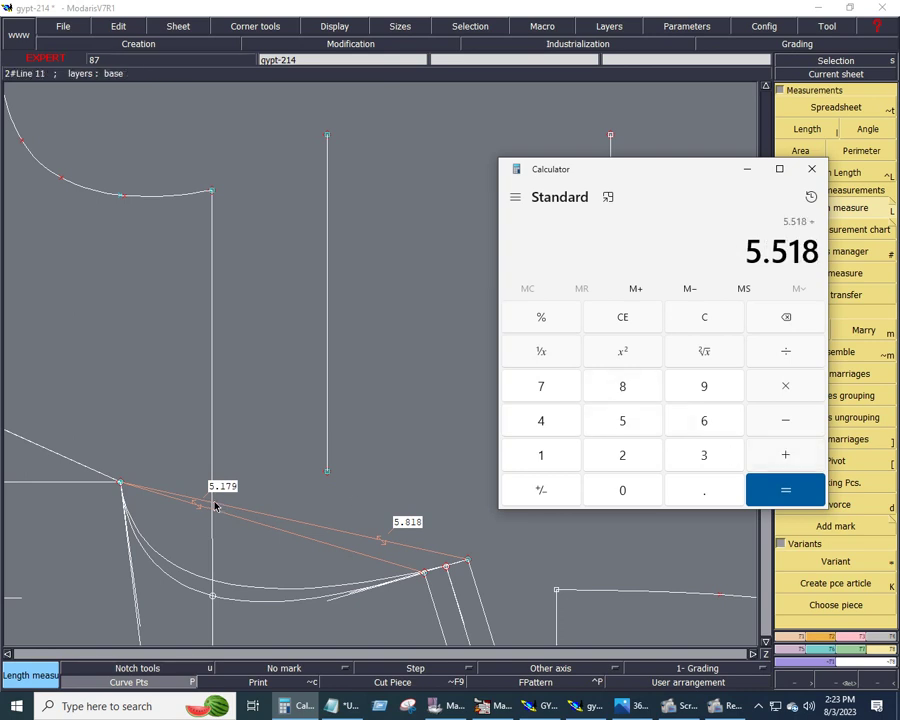
left_click(614, 428)
left_click(690, 490)
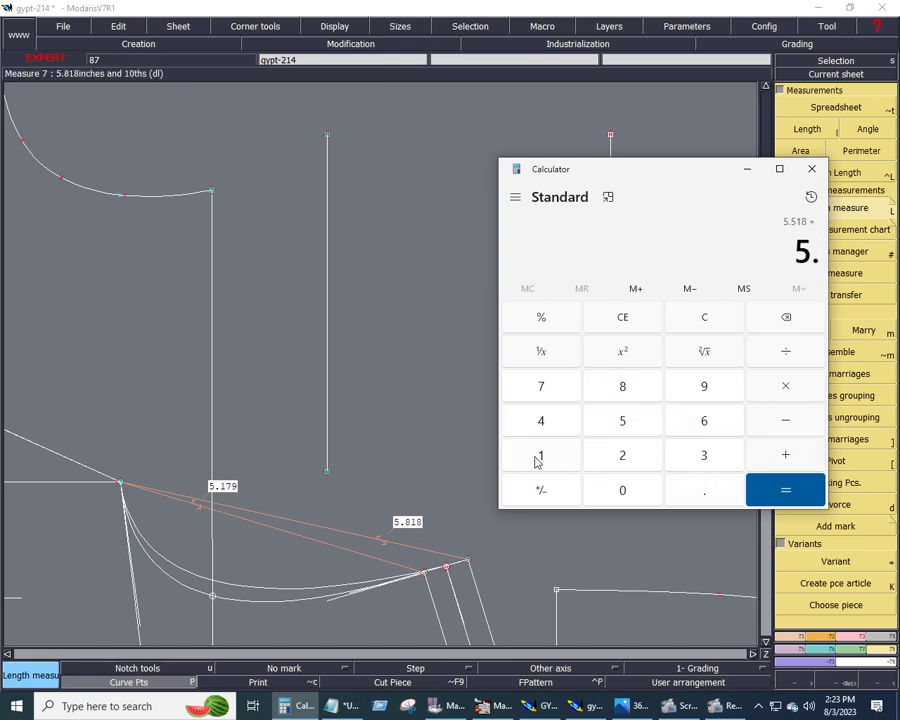
left_click(538, 456)
left_click(545, 392)
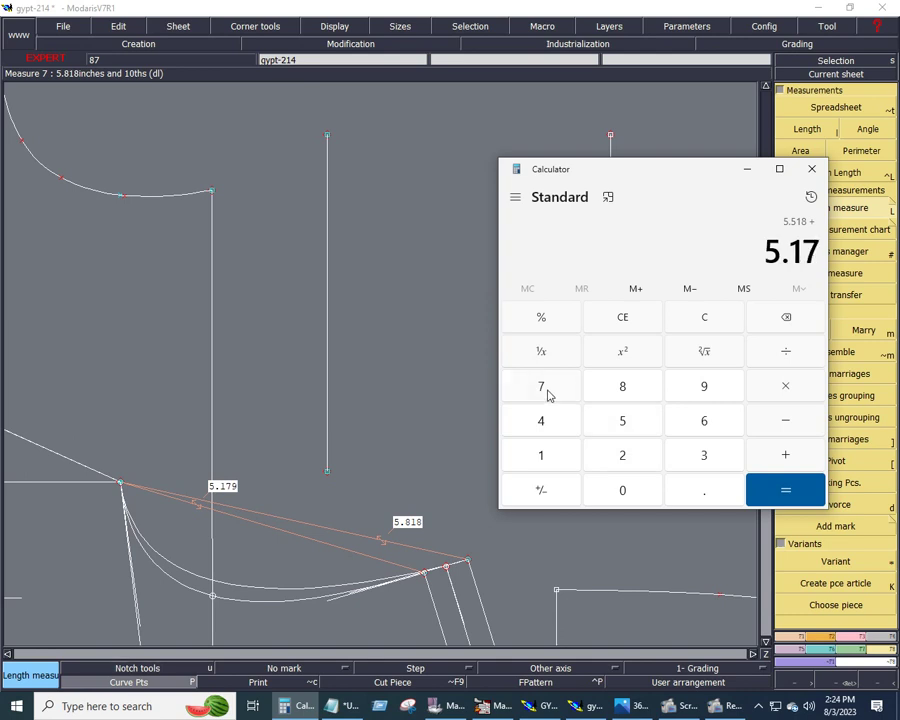
left_click(704, 390)
left_click(785, 488)
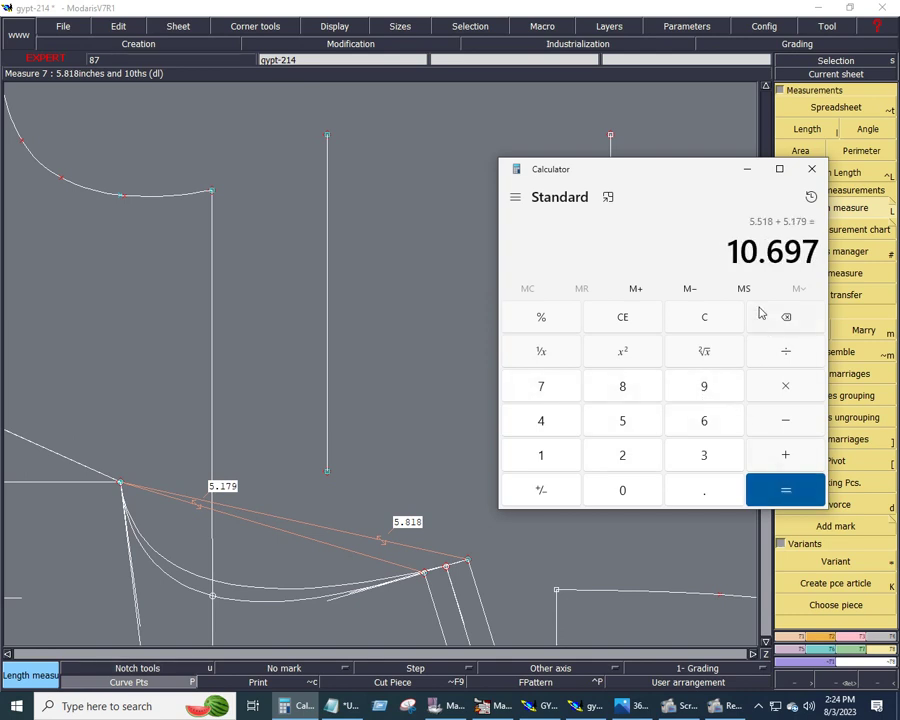
Add 0.375 for 11.072, divide by 3 to get 3.690666…, and minimize Calculator.
left_click(781, 458)
left_click(712, 488)
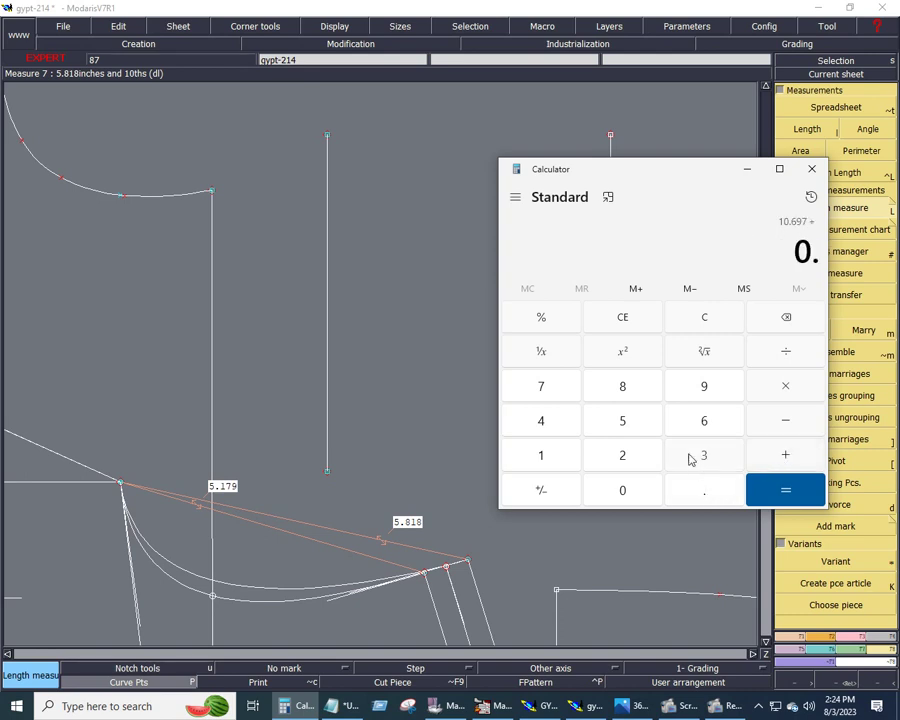
left_click(690, 456)
left_click(544, 396)
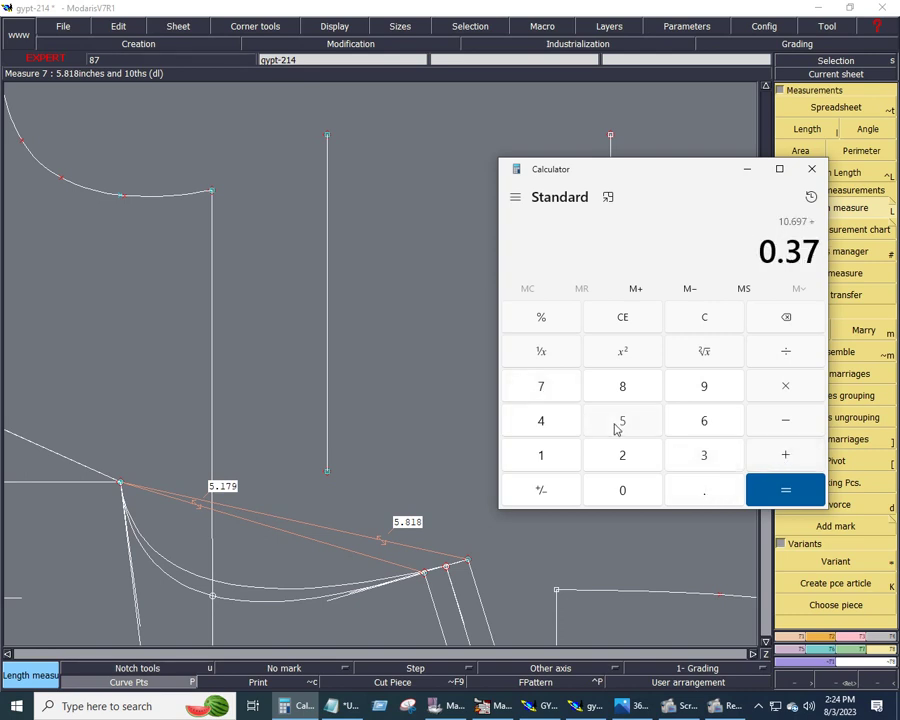
left_click(613, 426)
key("plus")
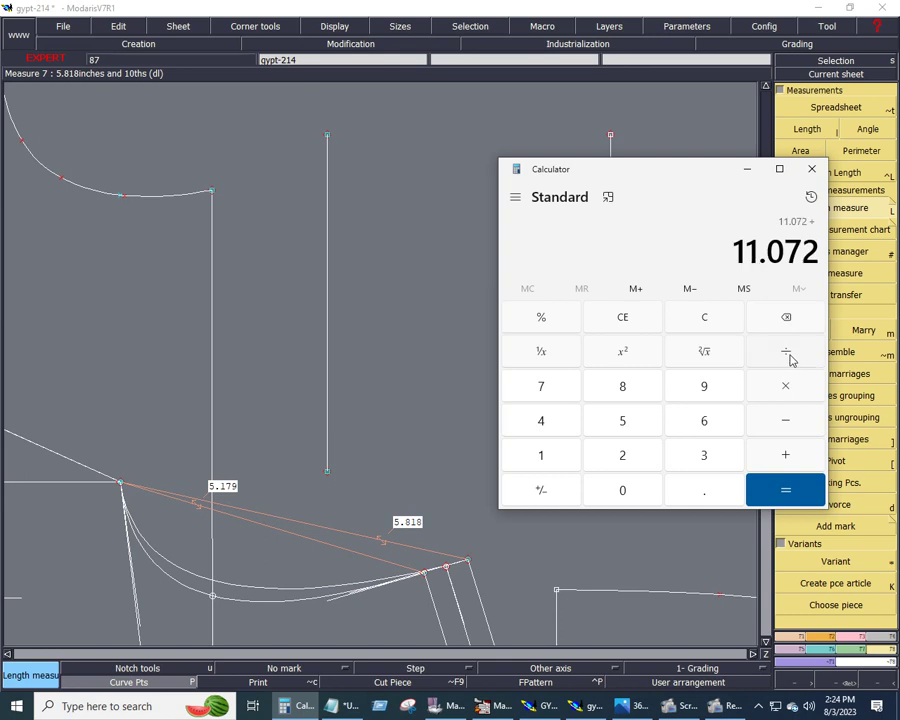
left_click(700, 451)
left_click(748, 485)
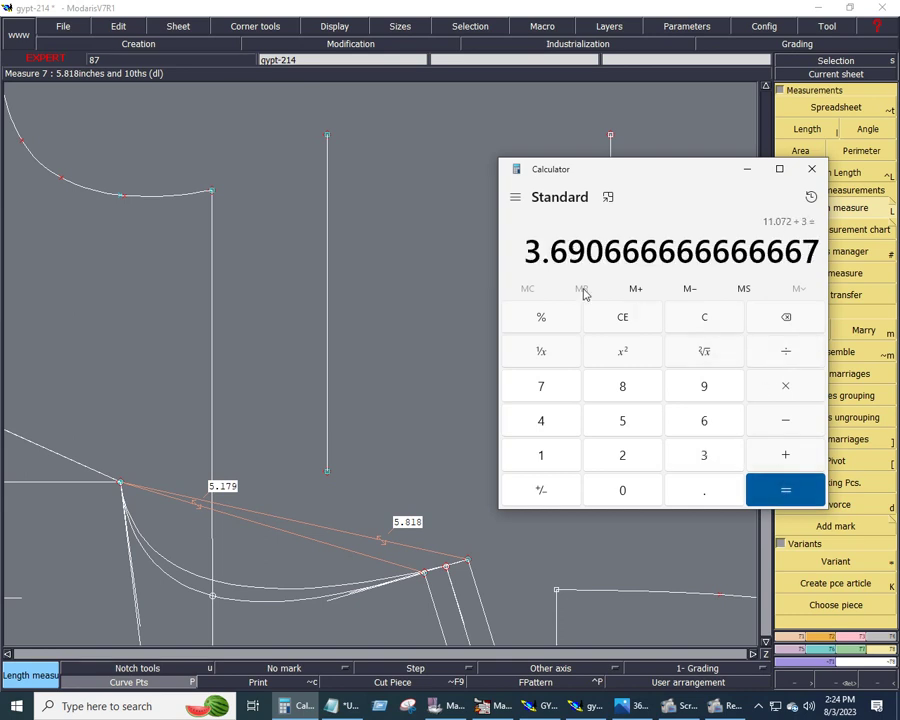
left_click(747, 169)
Place a point on the right vertical line at -0.8753 with the Developed point tool.
left_click(790, 637)
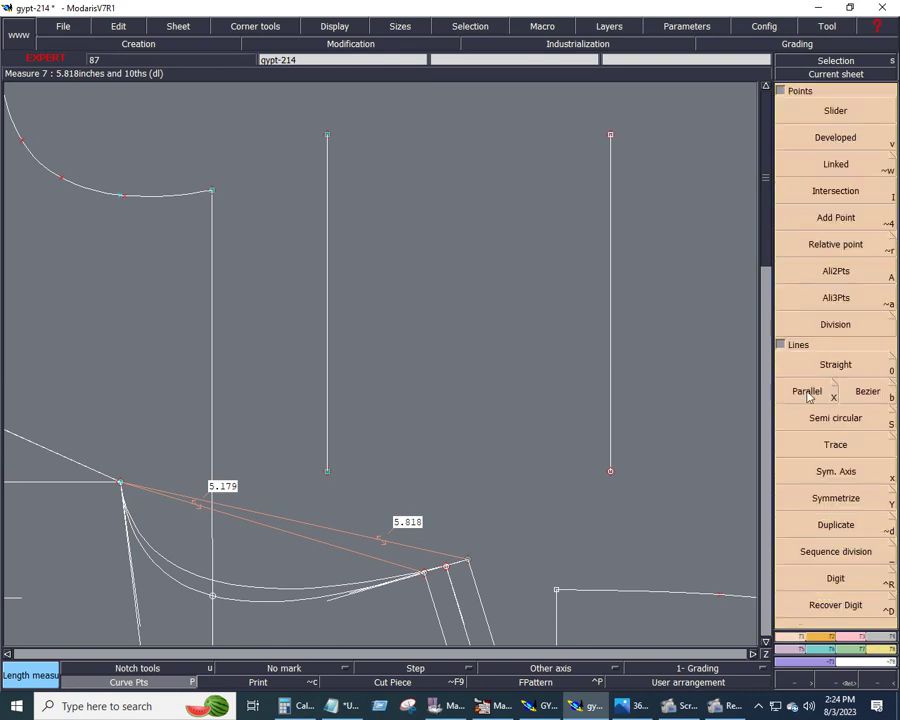
left_click(828, 140)
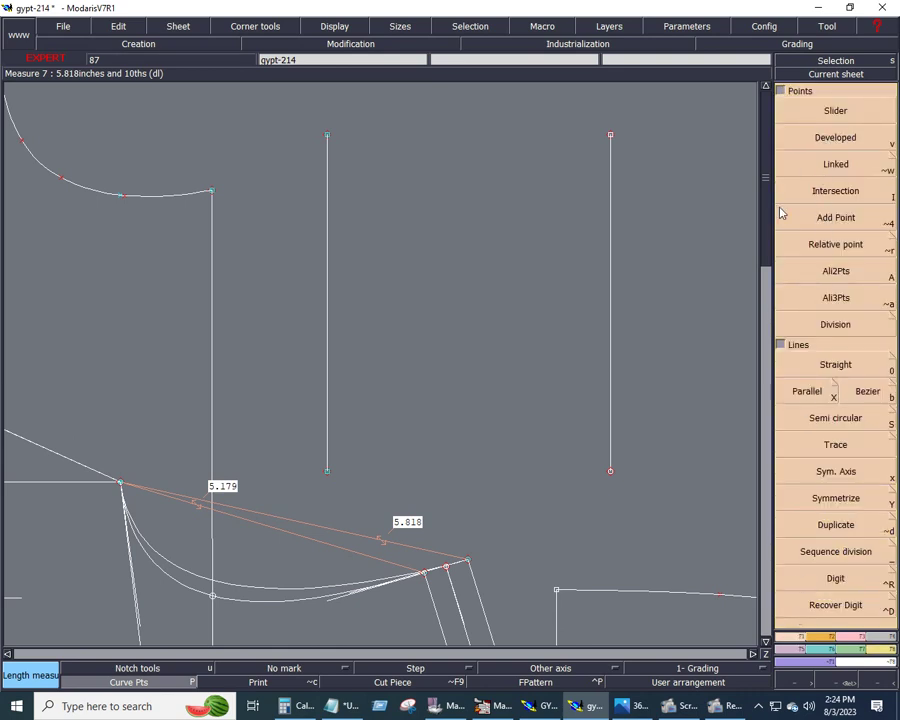
left_click(610, 471)
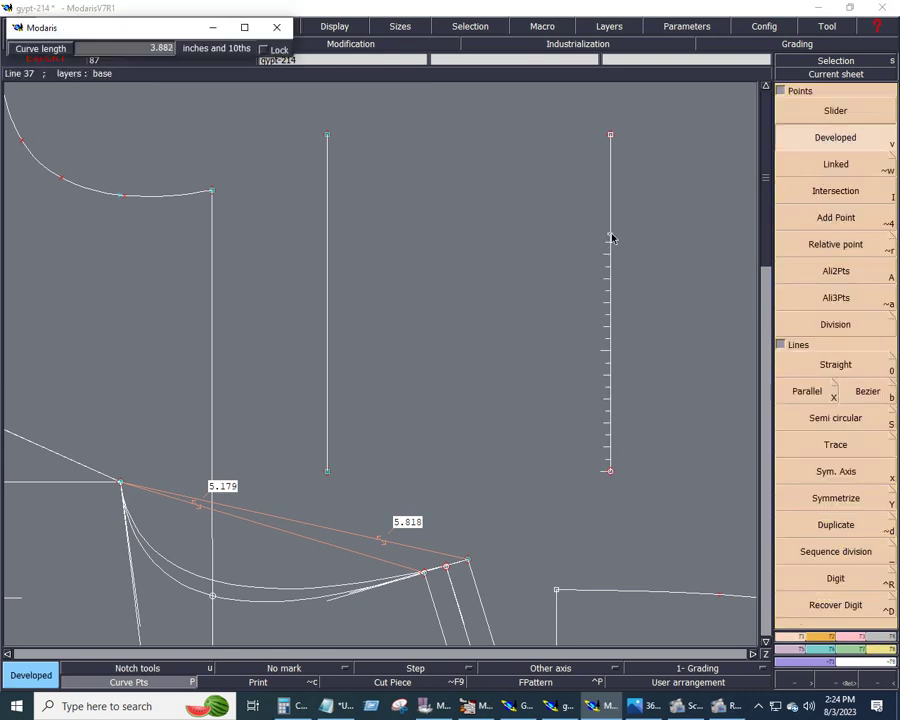
type("-0.875")
type("3")
key("Return")
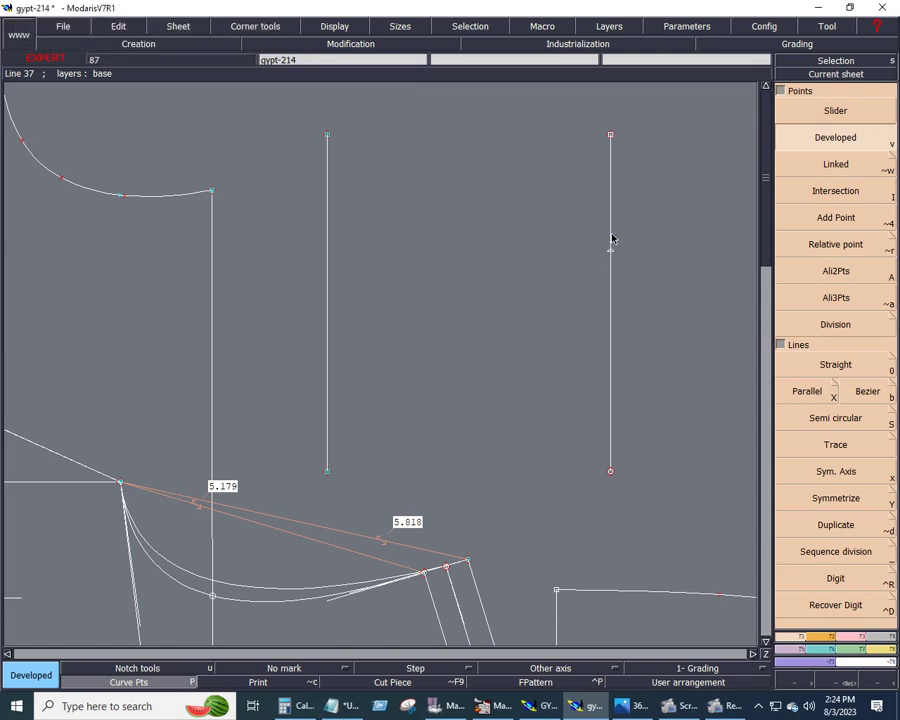
Draw a 4.593 in crossbar to the left line and a 5.902 in diagonal to the bottom-right end.
left_click(866, 391)
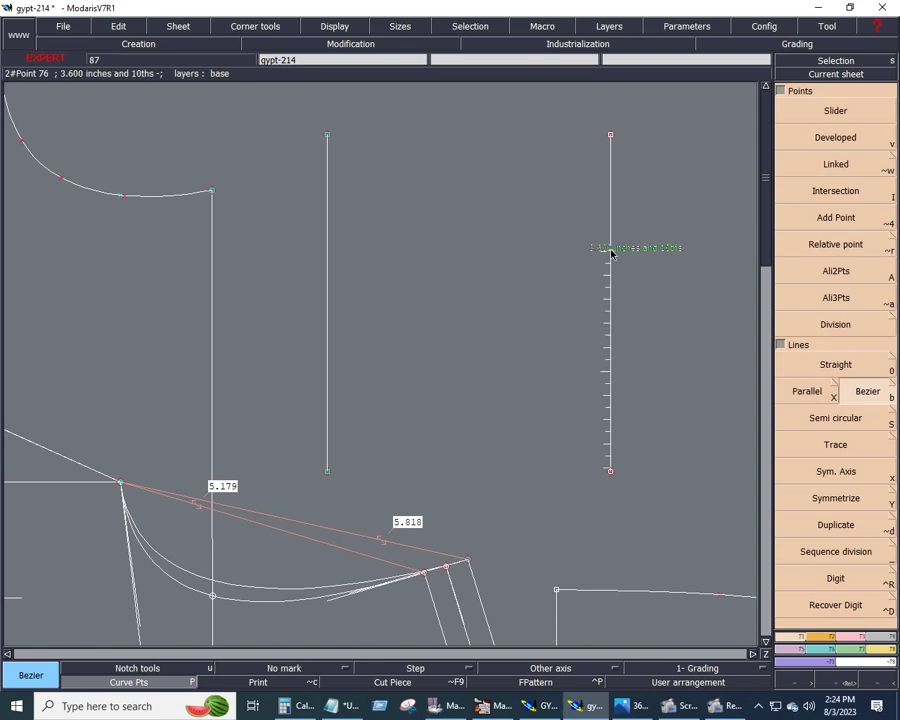
left_click(609, 249)
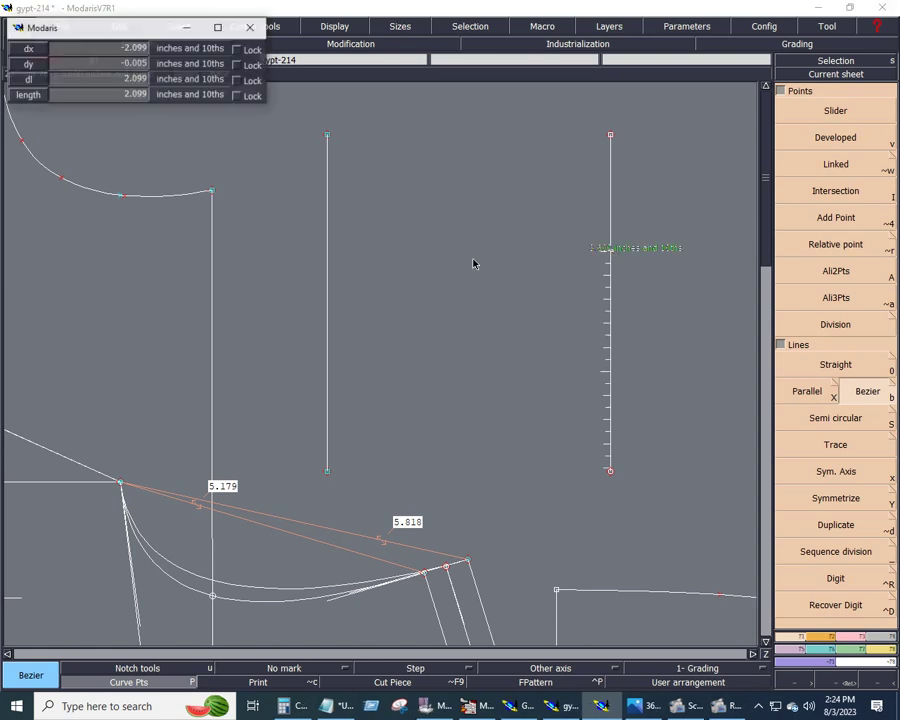
left_click(328, 252)
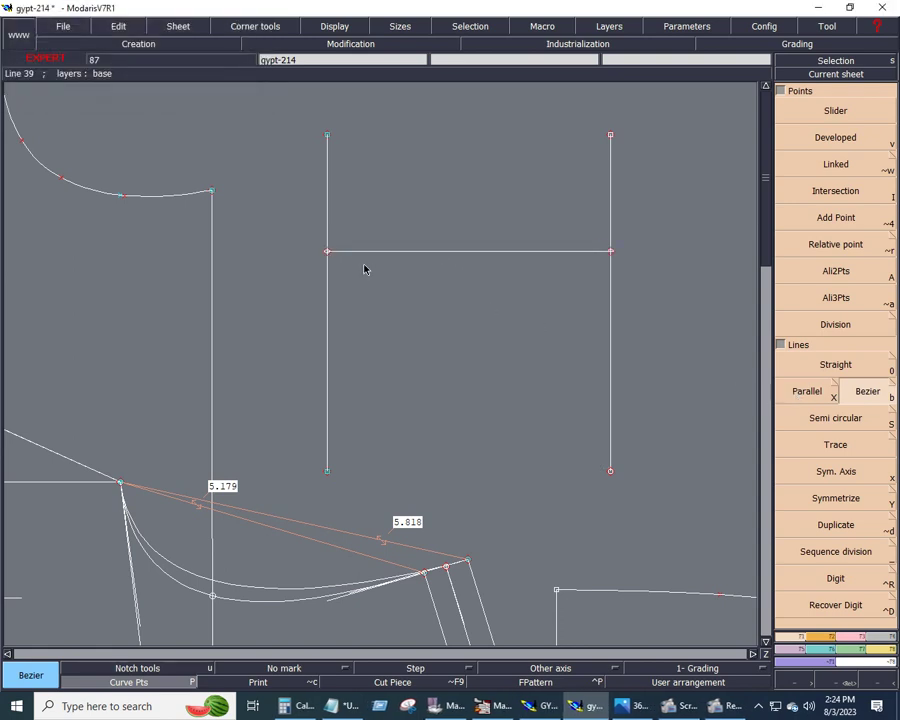
left_click(328, 252)
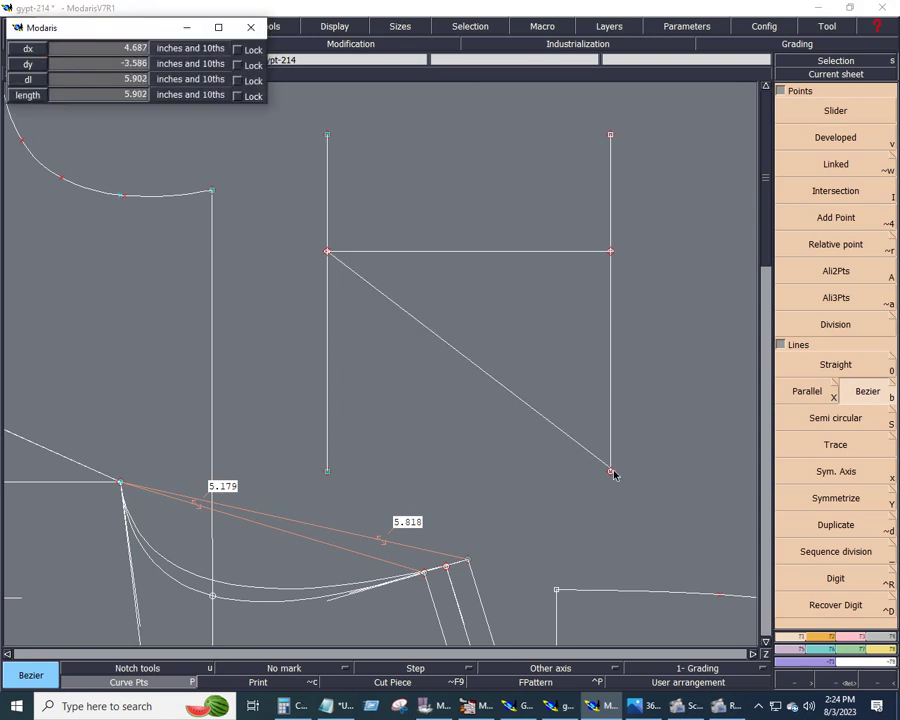
left_click(610, 470)
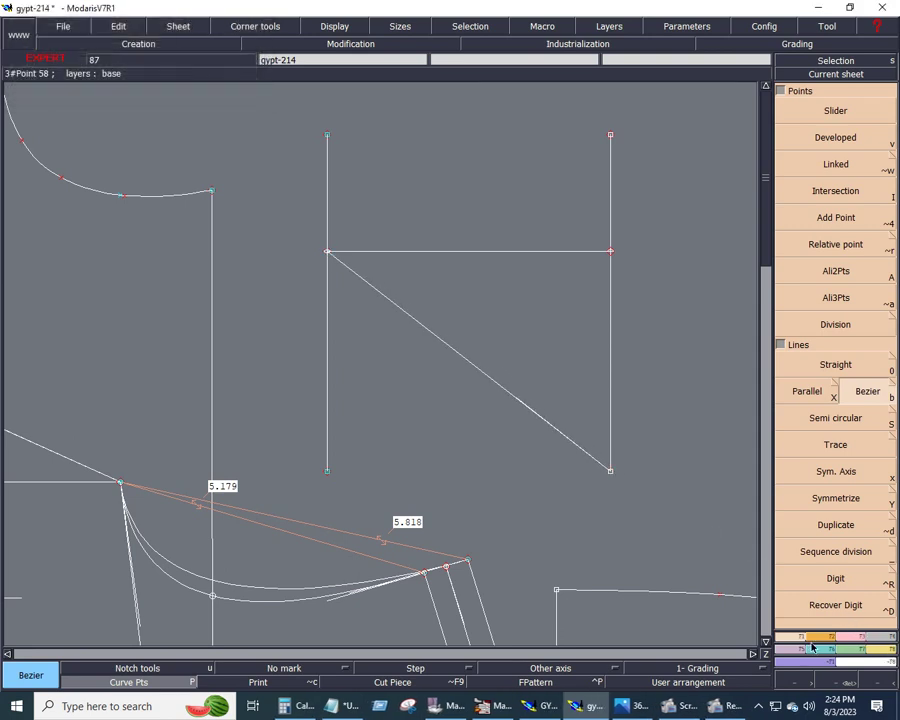
left_click(875, 655)
Delete the old 5.179 and 5.818 length measures.
left_click(872, 210)
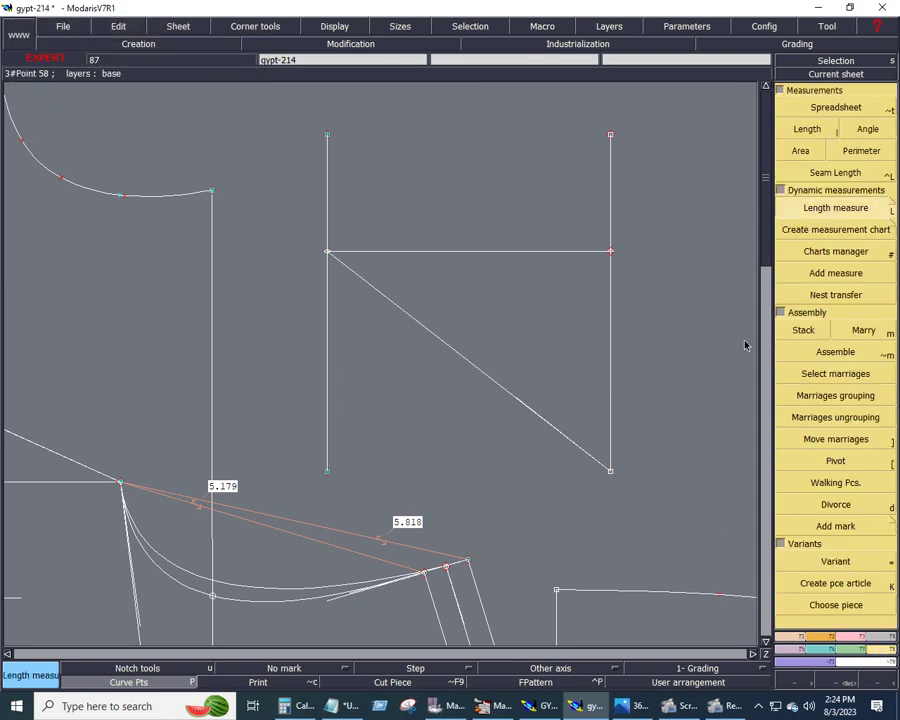
key("Delete")
left_click(263, 525)
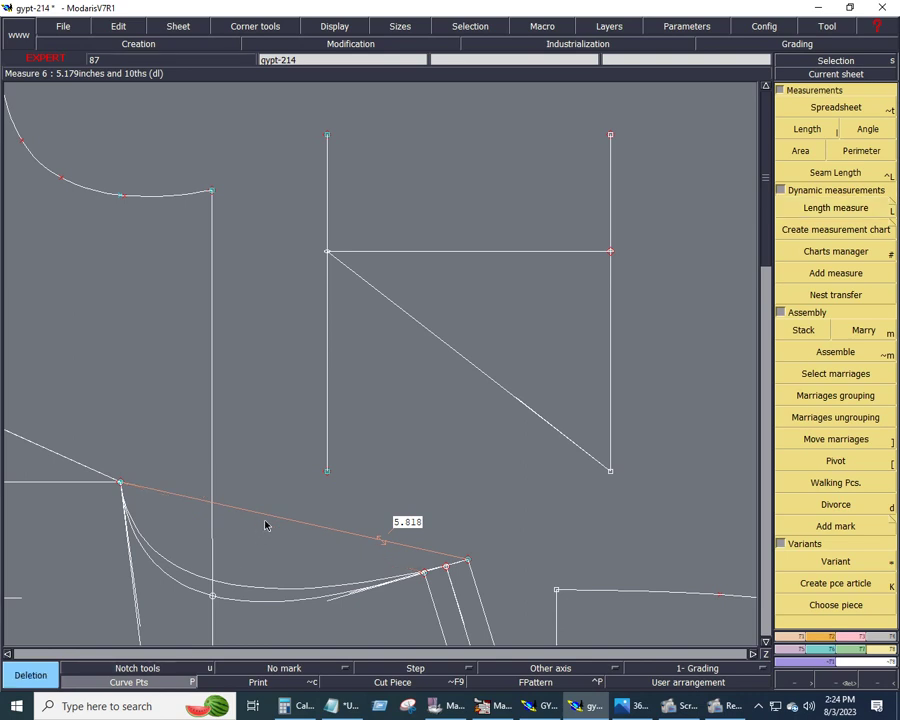
left_click(276, 518)
Measure the lower and outer band curves, reading 6.079 and 6.584 in.
left_click(878, 210)
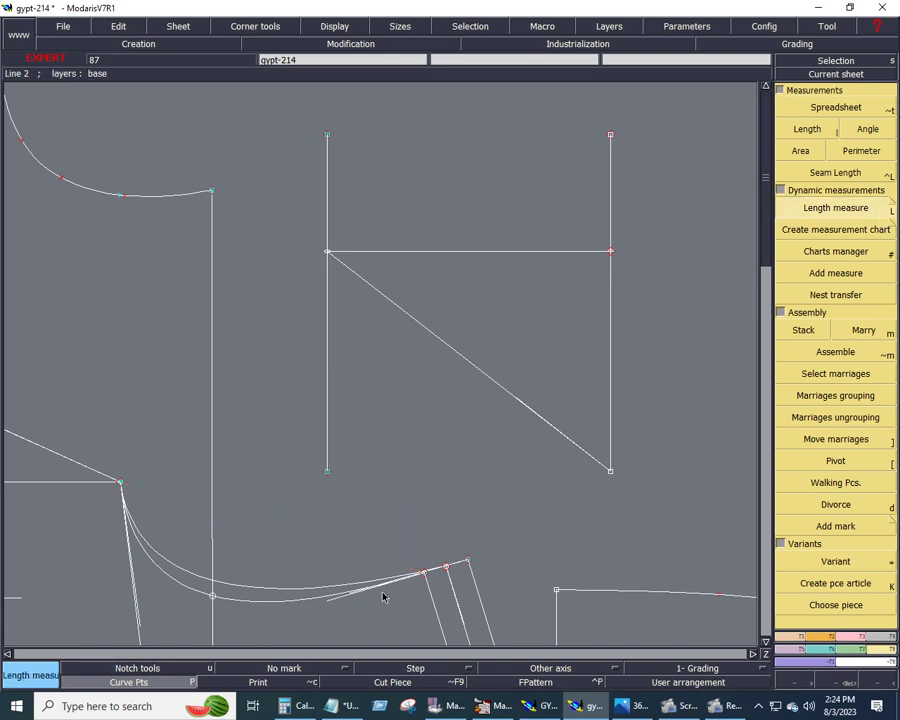
left_click(424, 574)
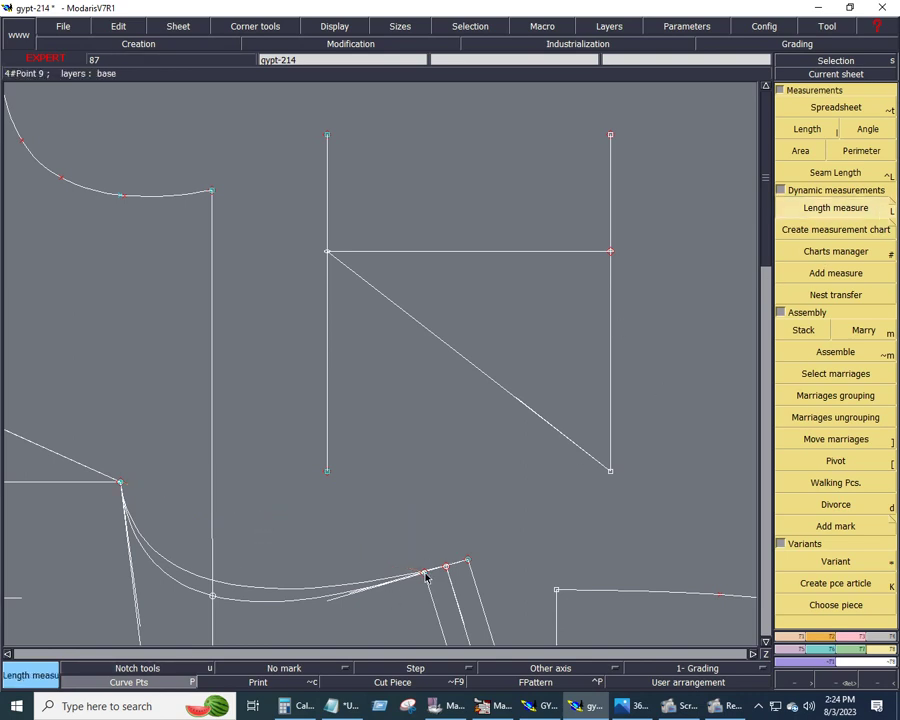
left_click(121, 486)
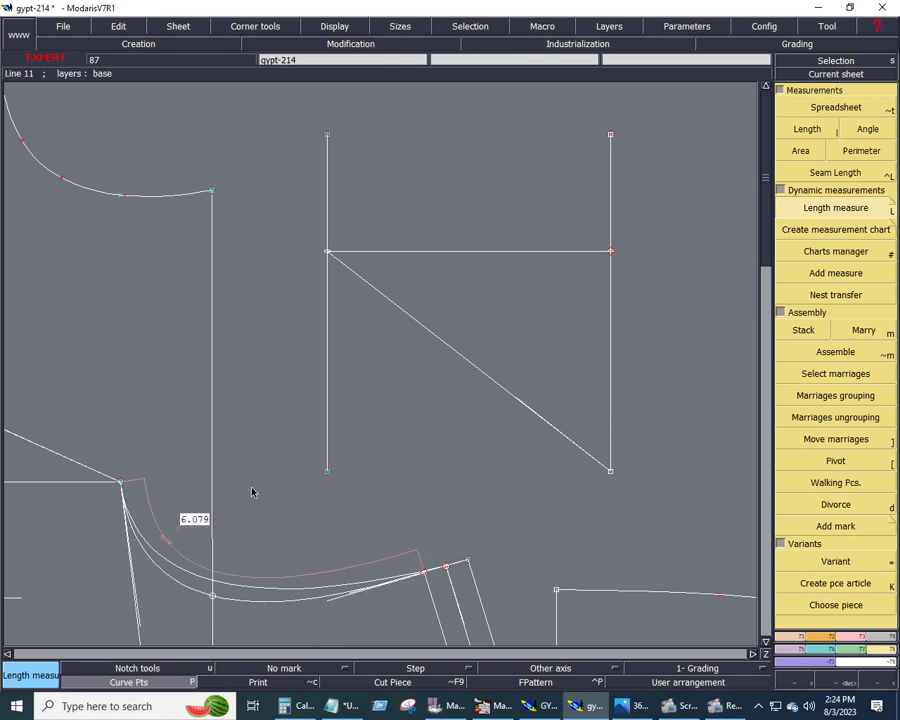
left_click(459, 566)
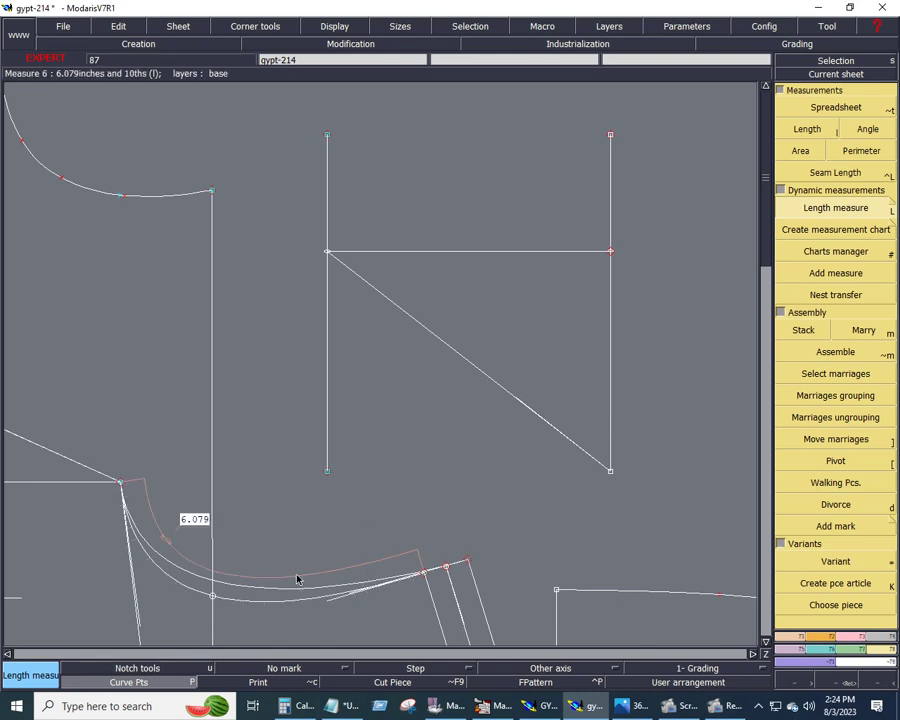
left_click(121, 485)
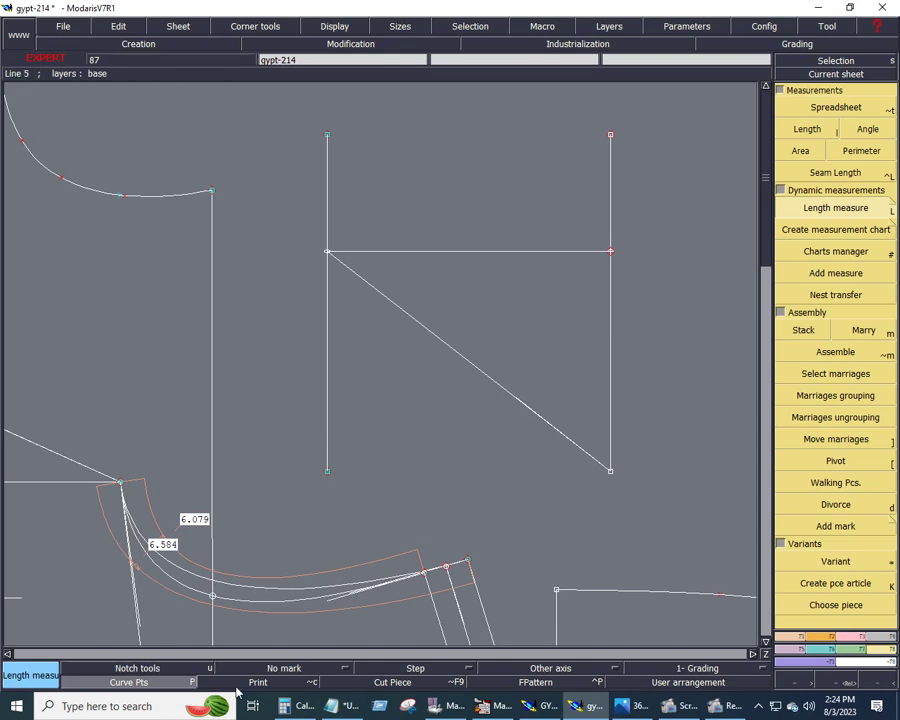
In Calculator, clear and add 6.079 + 6.584 to get 12.663.
key("alt+Tab")
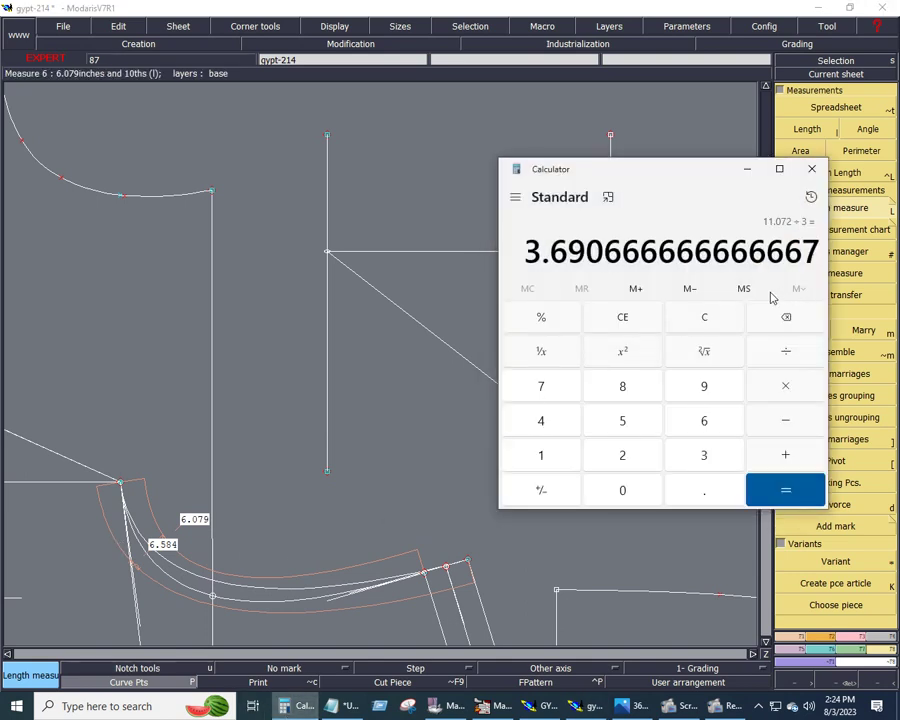
left_click(715, 320)
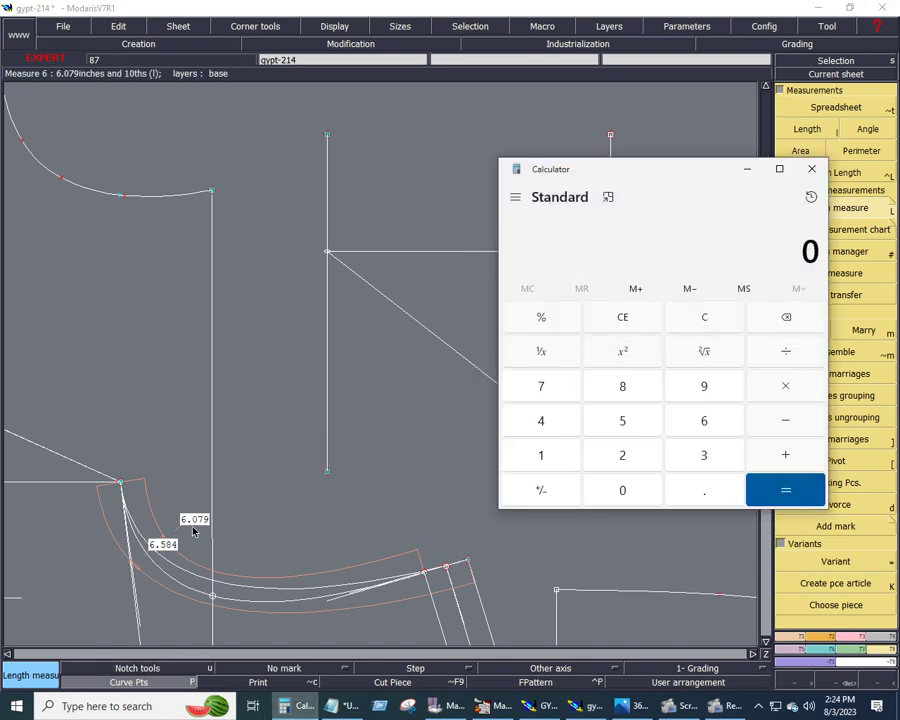
left_click(703, 425)
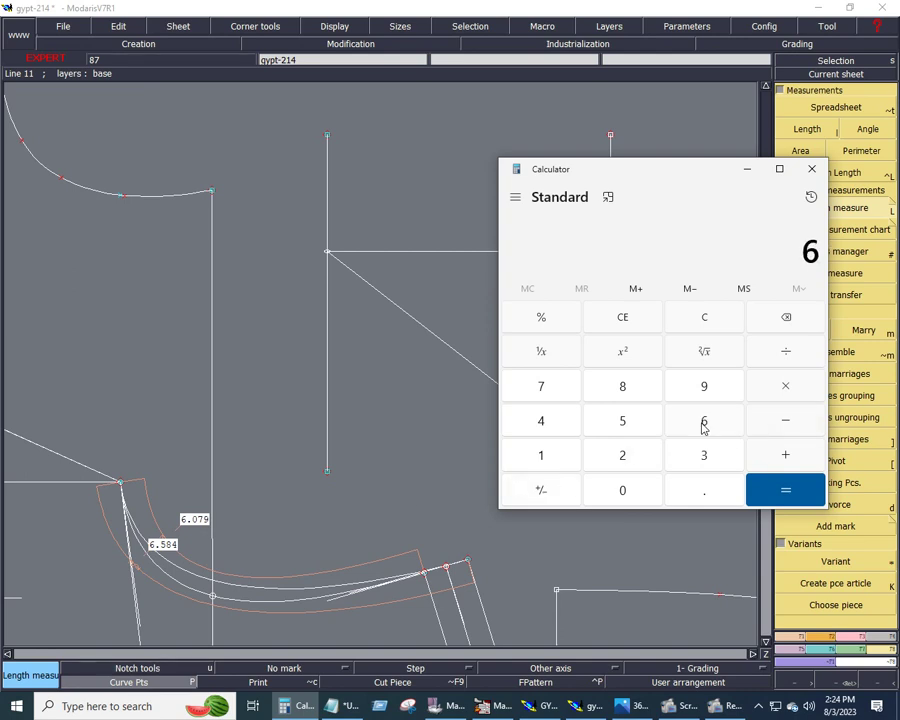
left_click(713, 493)
left_click(627, 497)
left_click(544, 395)
left_click(697, 396)
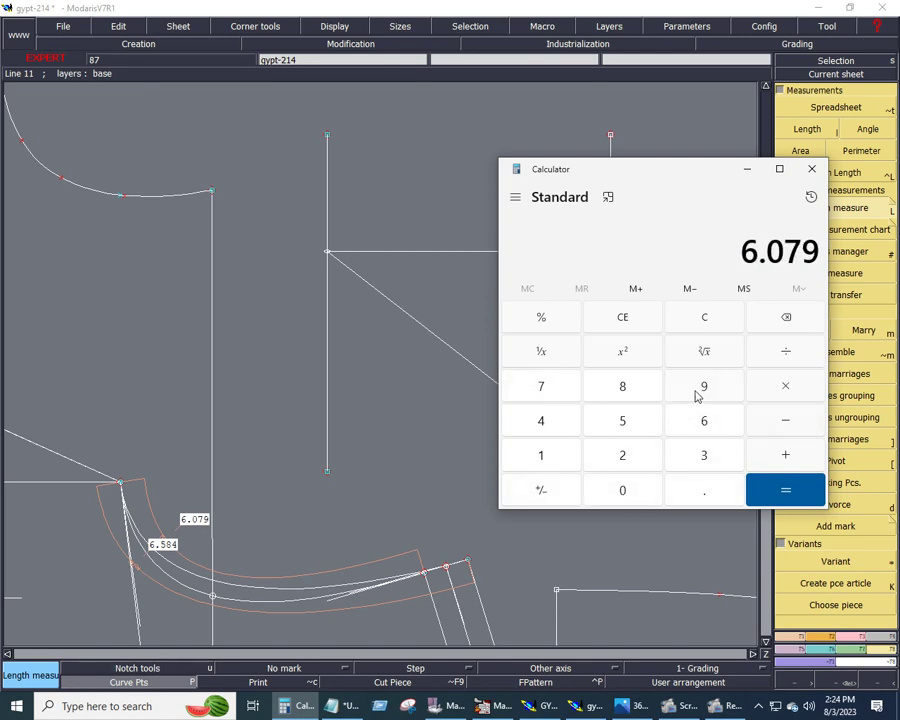
left_click(785, 455)
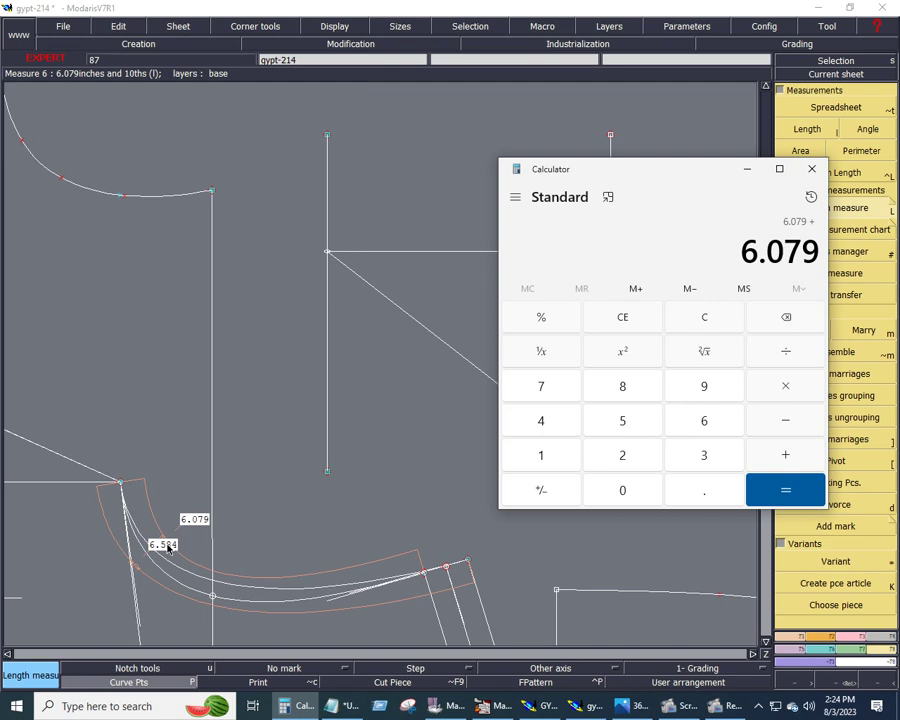
left_click(710, 424)
left_click(706, 488)
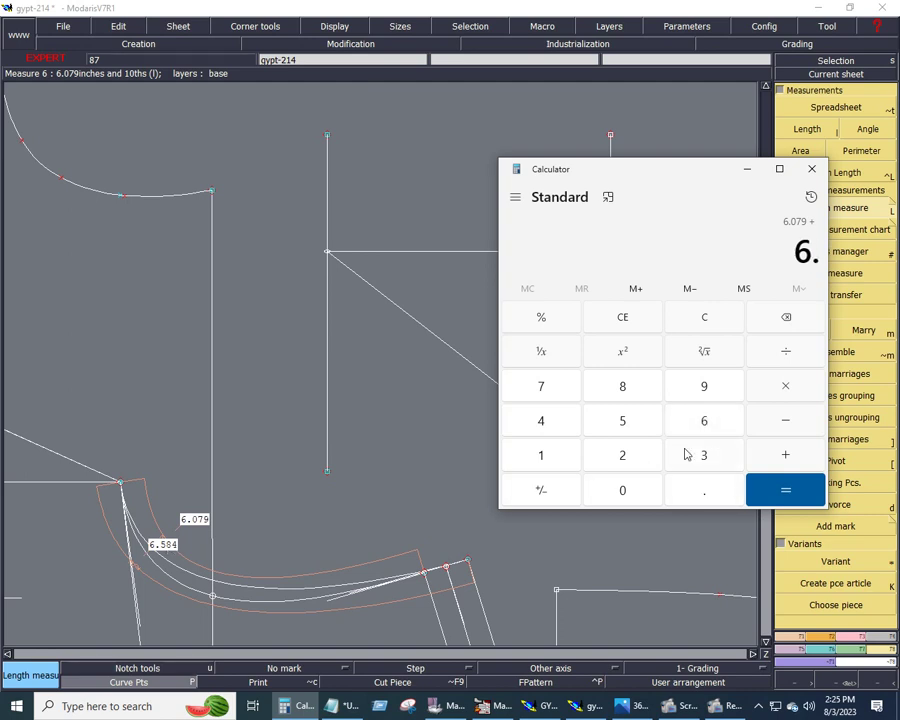
left_click(628, 424)
left_click(628, 390)
left_click(538, 424)
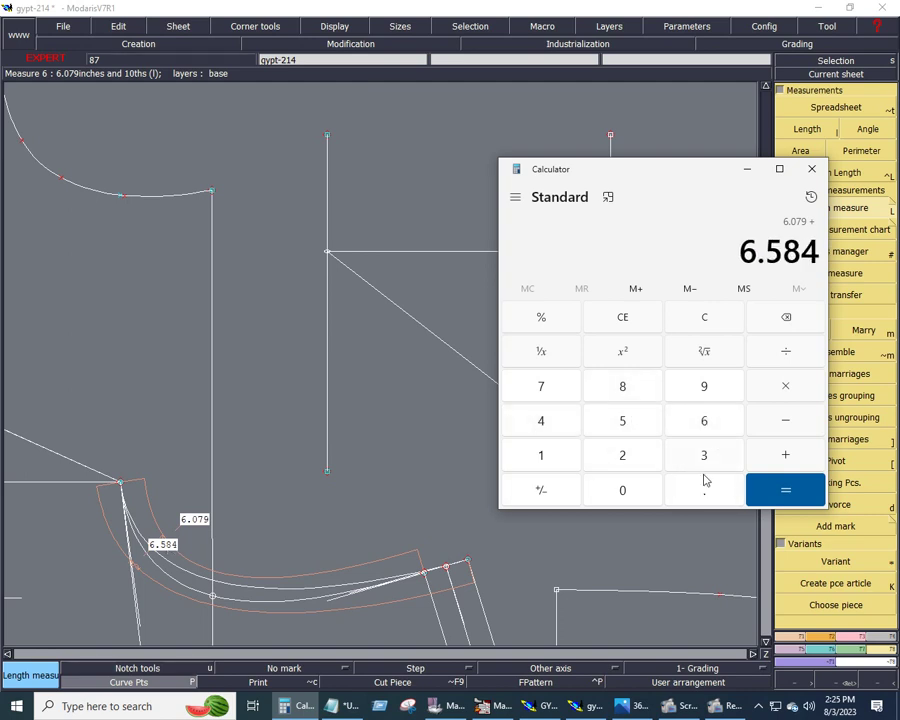
left_click(775, 487)
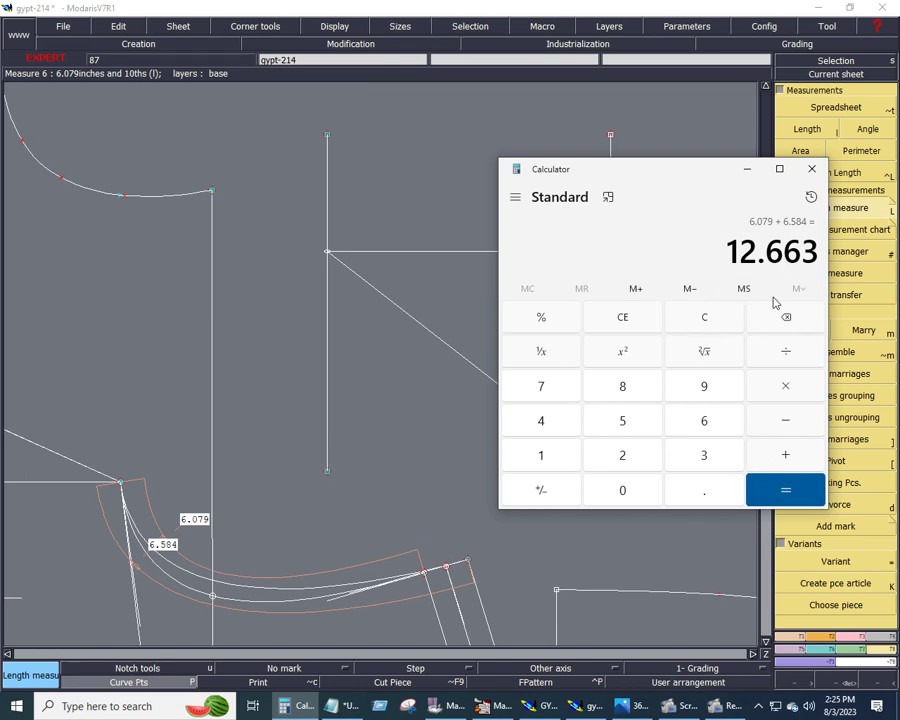
Add 0.375 for 13.038, divide by 2 to get 6.519, and minimize Calculator.
left_click(785, 457)
left_click(702, 490)
left_click(703, 463)
left_click(567, 399)
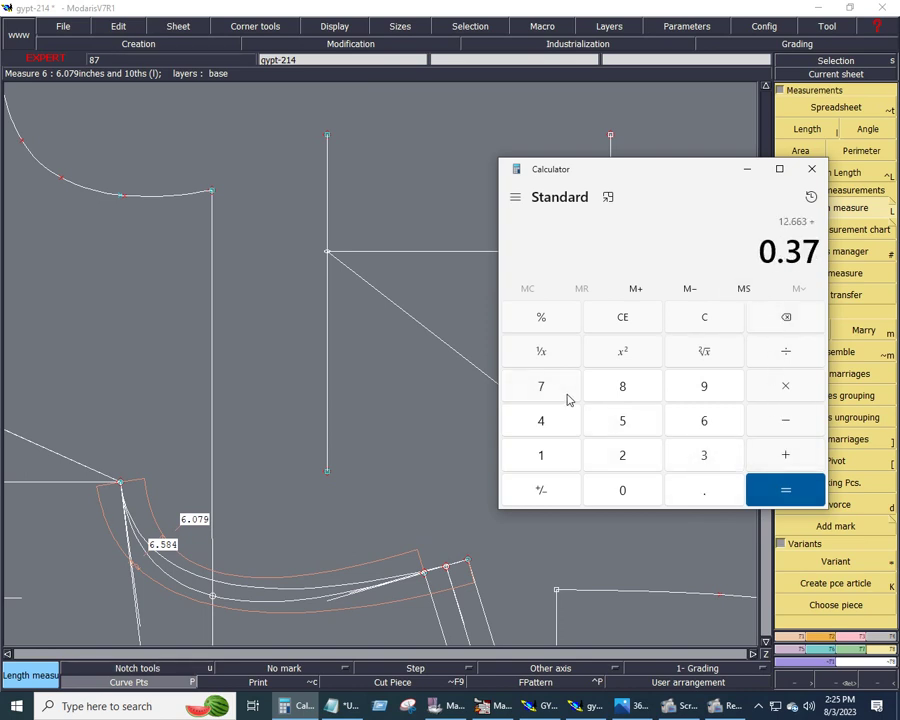
left_click(626, 425)
left_click(787, 490)
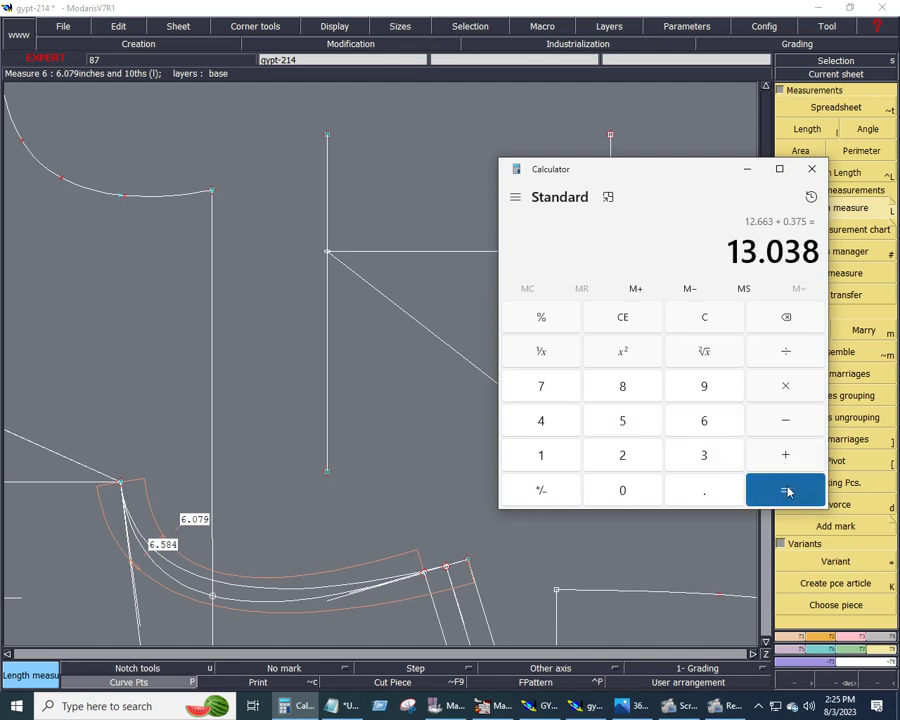
left_click(788, 355)
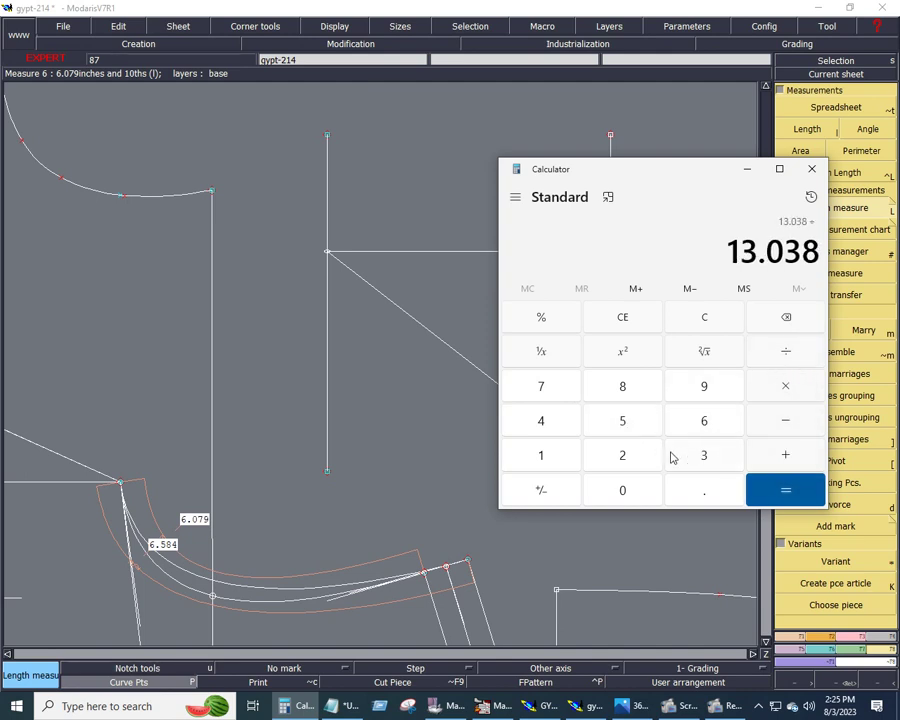
left_click(640, 457)
left_click(760, 488)
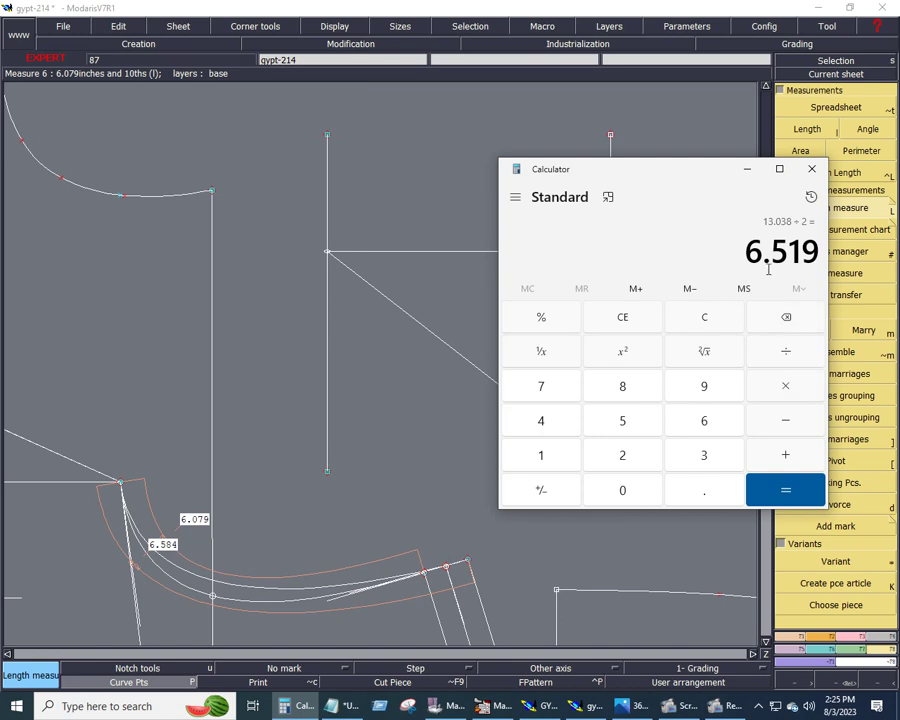
left_click(747, 168)
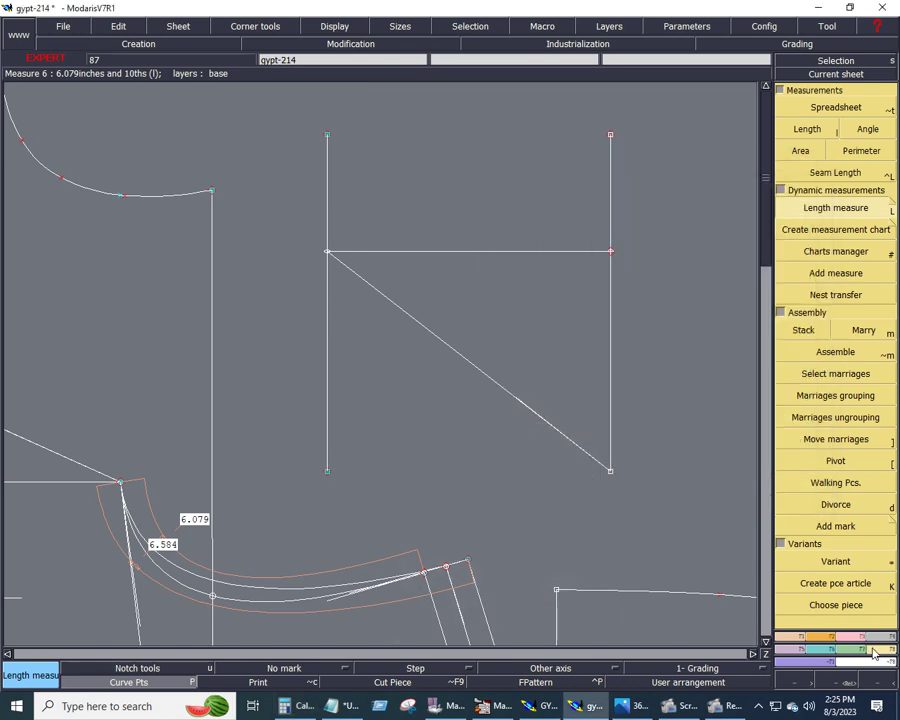
Measure the diagonal, then reshape it into an S-curve by adjusting its tangent handles.
left_click(610, 473)
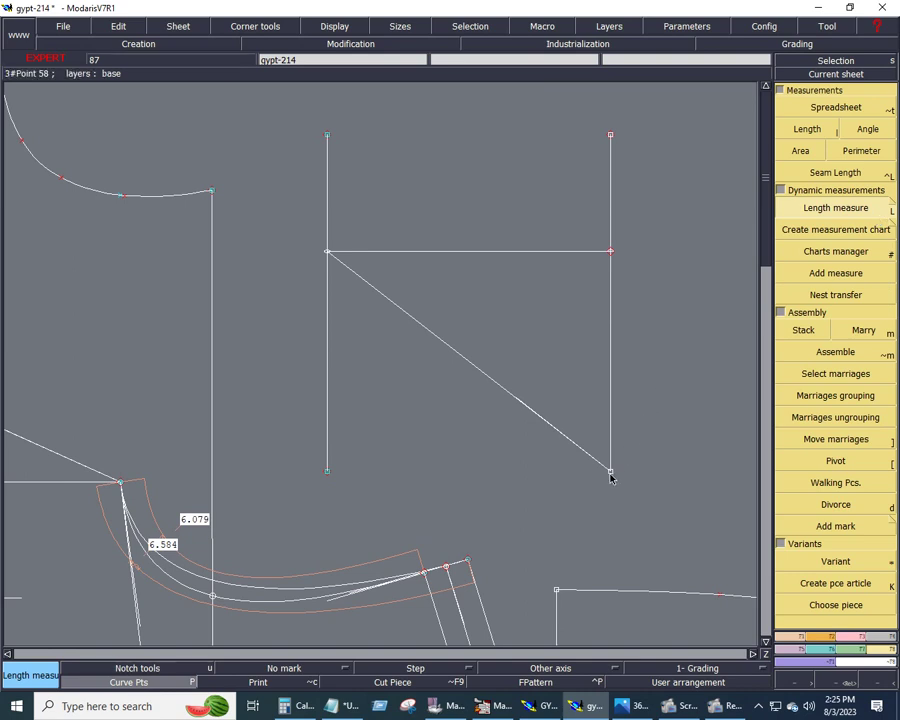
left_click(327, 252)
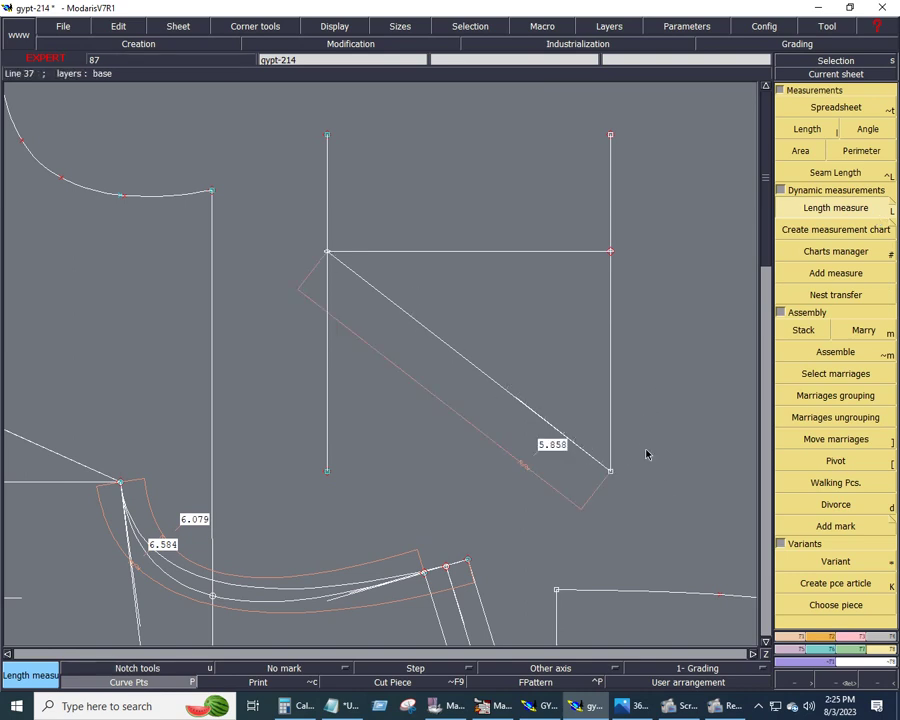
left_click(860, 637)
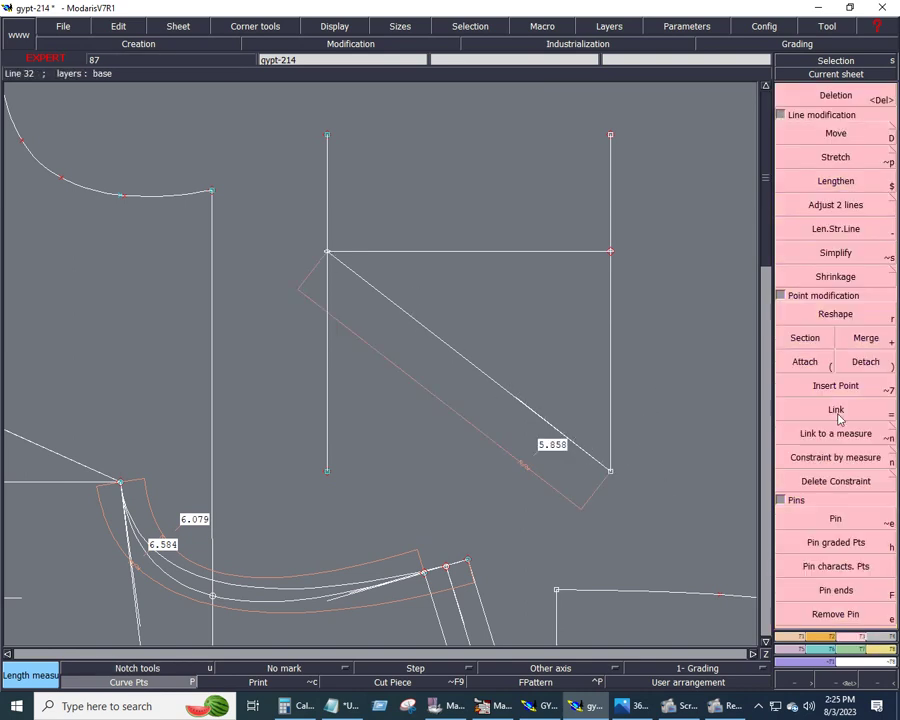
left_click(815, 316)
left_click_drag(402, 308, 458, 268)
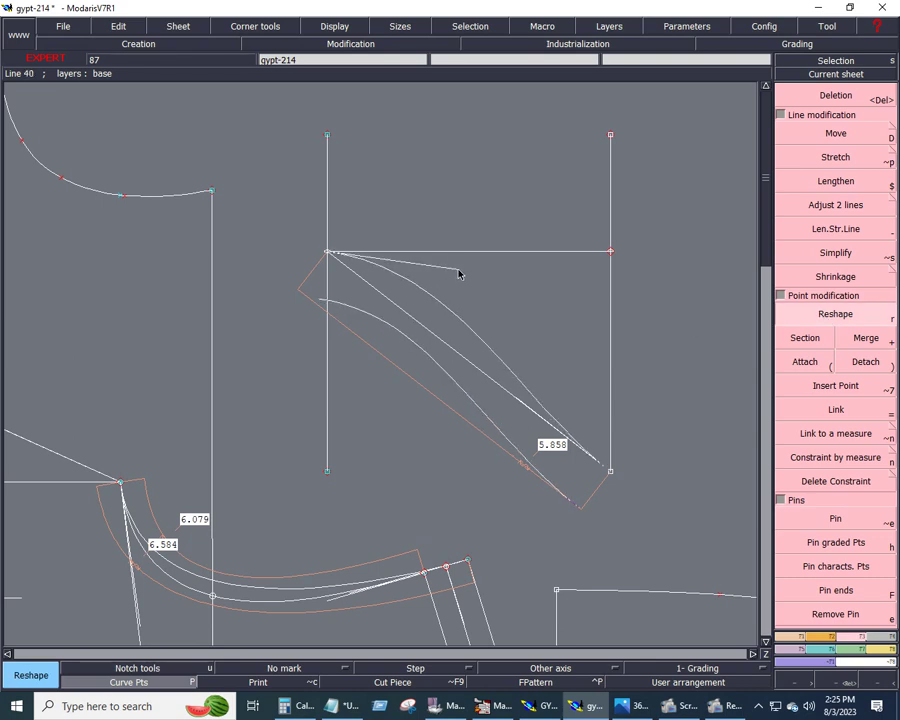
mouse_move(520, 405)
left_mouse_down()
mouse_move(396, 499)
mouse_move(394, 484)
left_mouse_up()
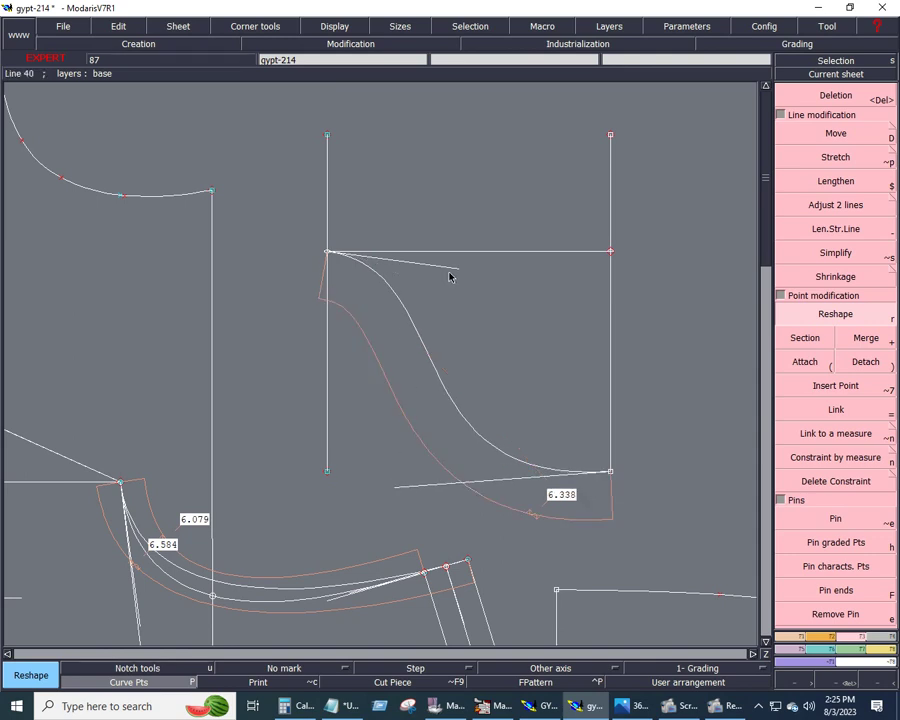
left_click_drag(450, 277, 418, 280)
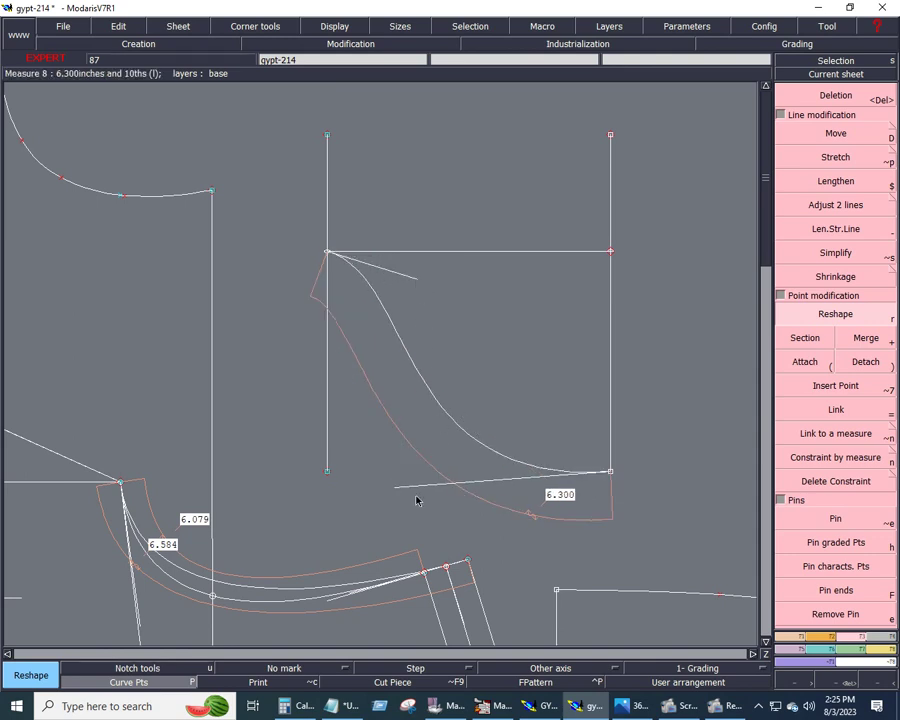
left_click_drag(410, 495, 386, 479)
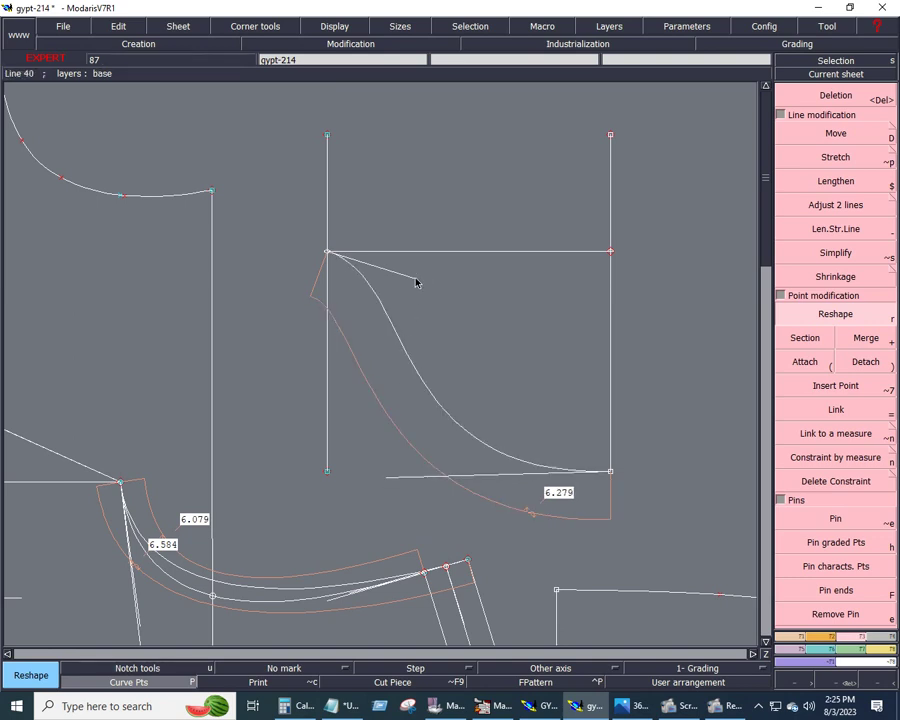
left_click_drag(416, 283, 428, 281)
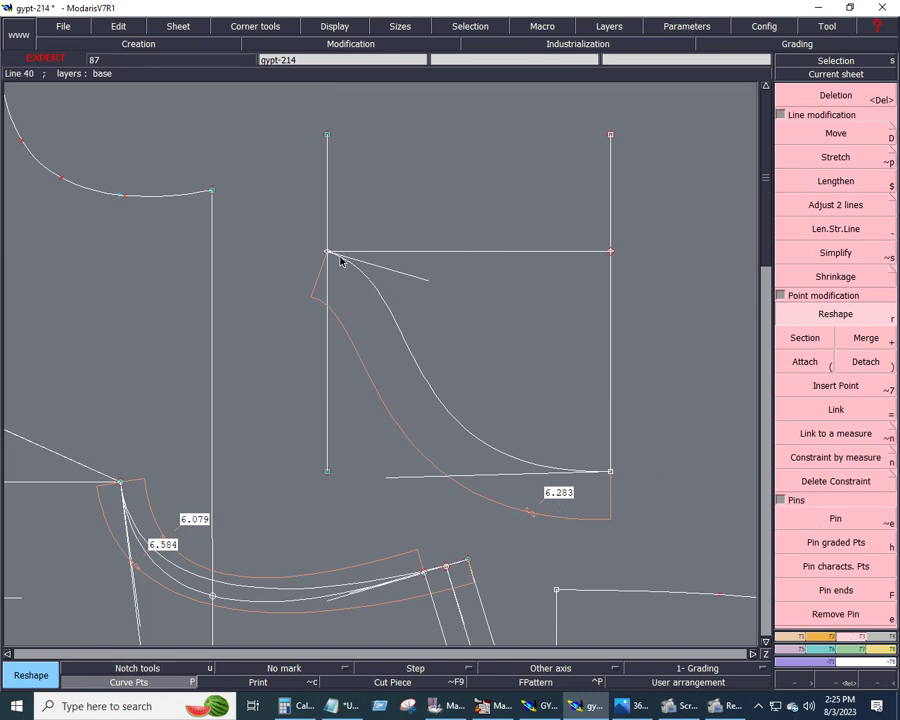
Raise the curve's upper-left end so it measures 6.506, and delete the slanted middle line.
left_click_drag(328, 252, 328, 233)
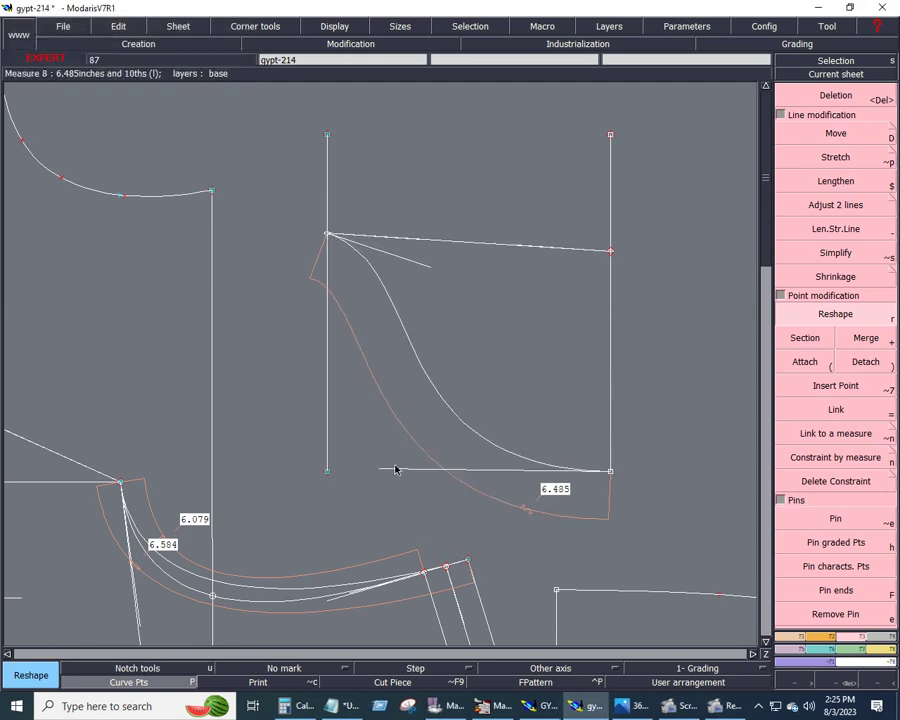
left_click_drag(395, 469, 366, 466)
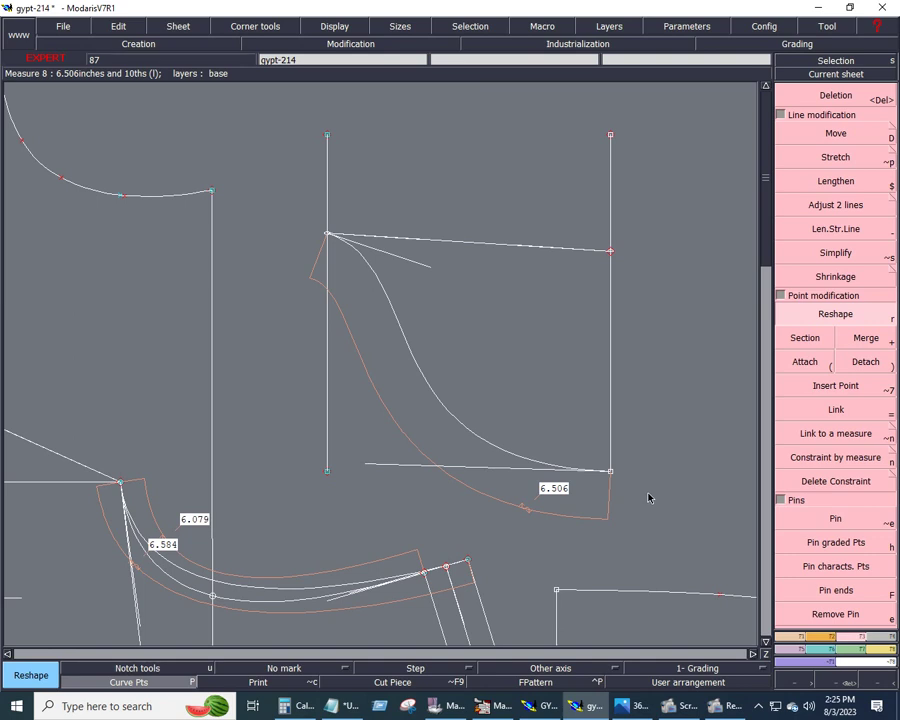
key("Delete")
left_click(485, 244)
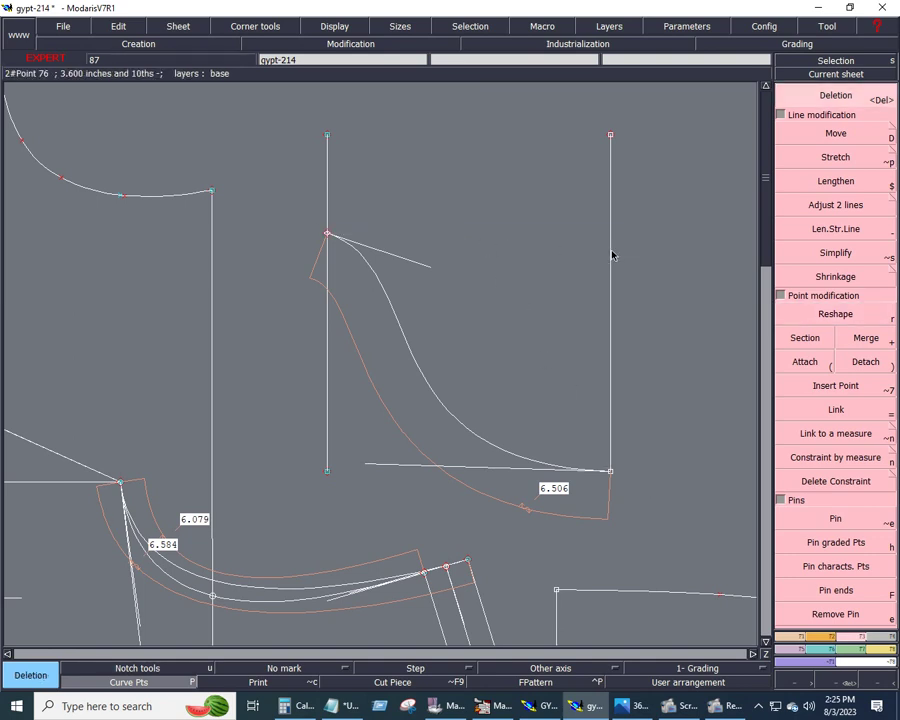
Draw a 4.250 in Bezier line left from the top-right corner along the panel's top edge.
key("alt+7")
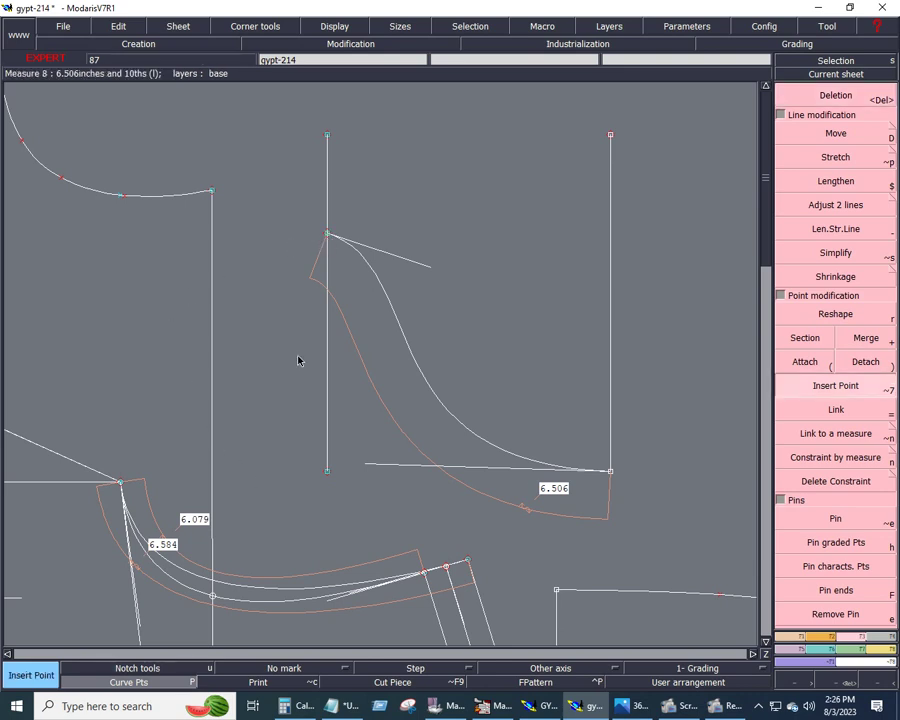
left_click(797, 640)
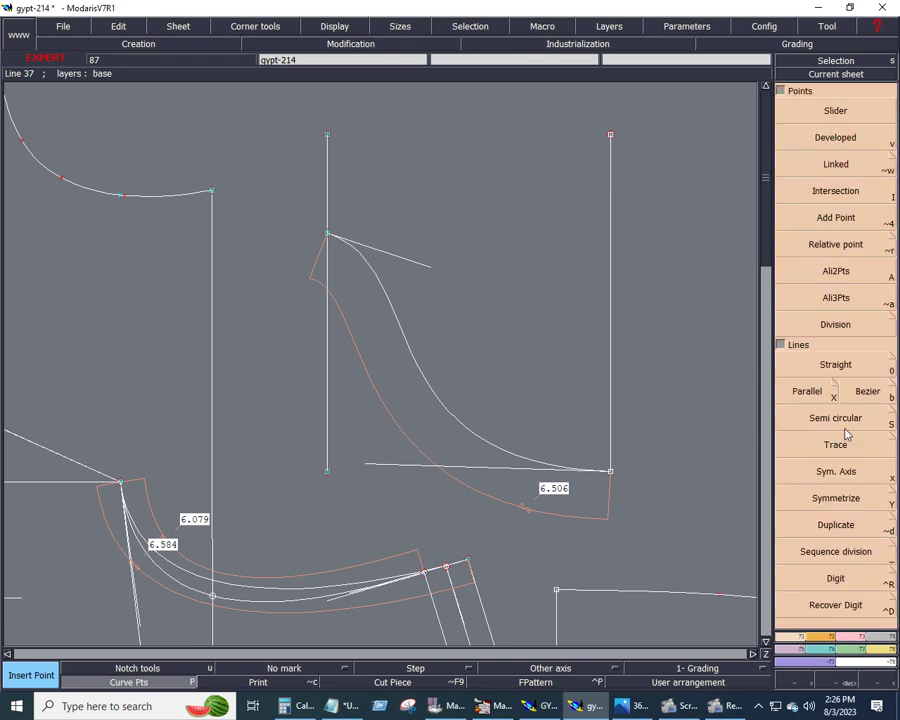
left_click(866, 391)
left_click(611, 139)
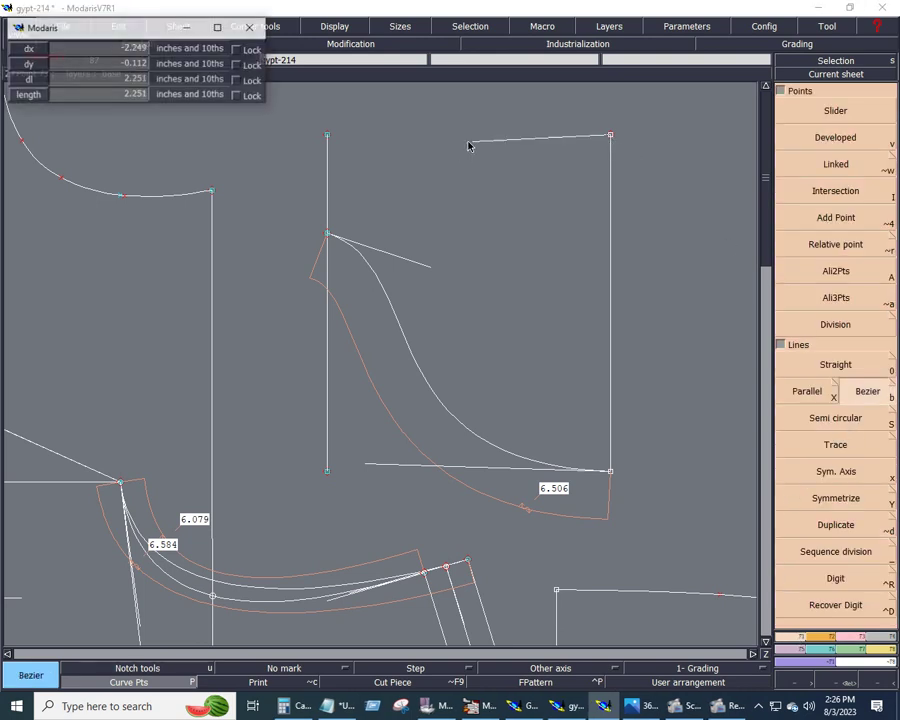
left_click(110, 84)
type("5.500")
type("4.25")
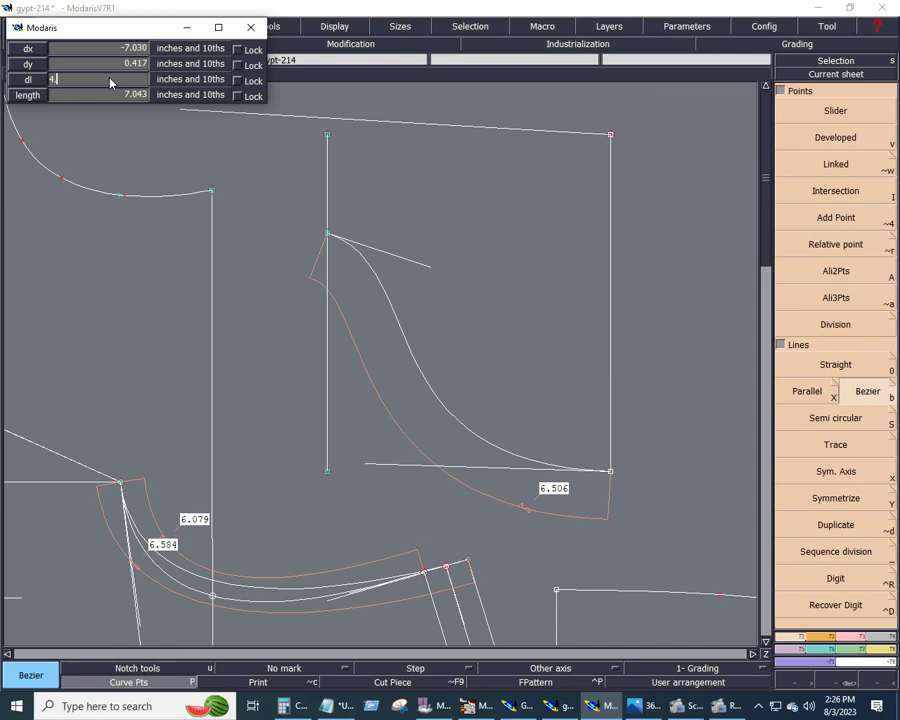
key("Return")
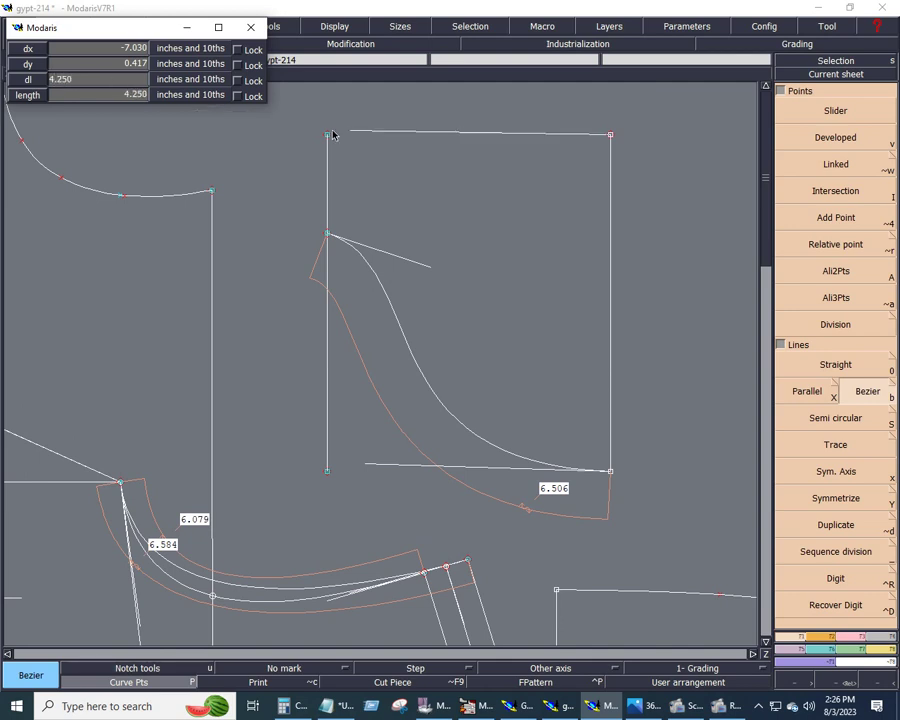
left_click(348, 136)
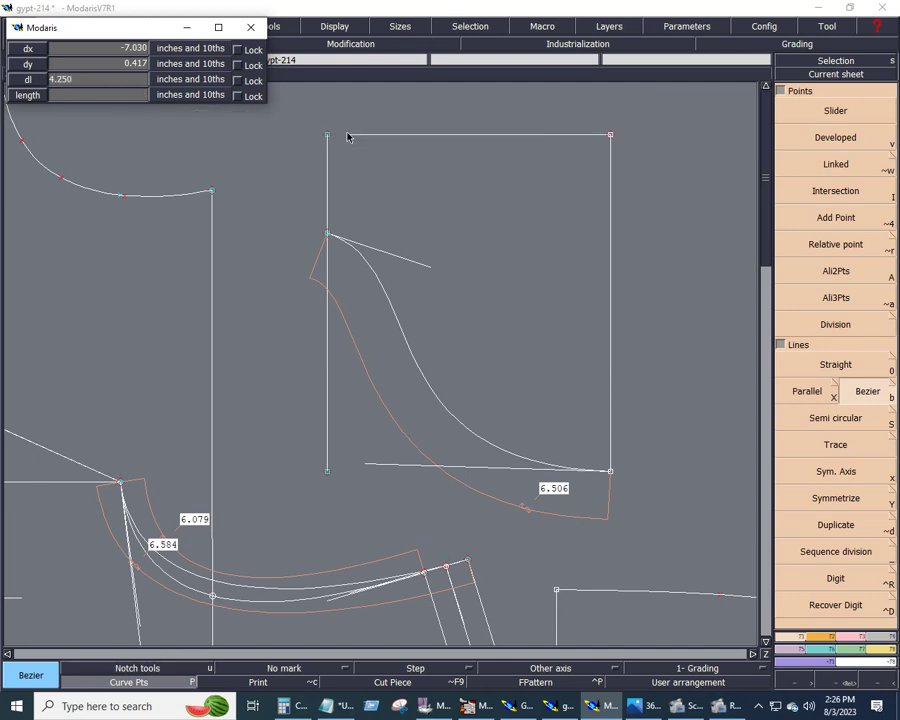
left_click(348, 136)
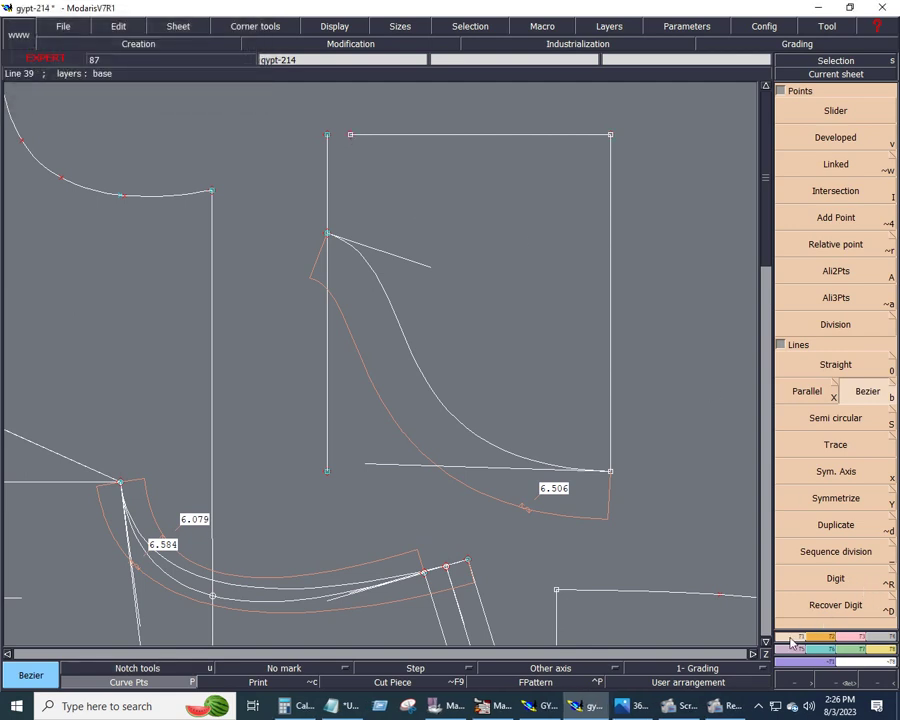
Draw a short slanted line from the new top-edge point to the S-curve's upper end.
left_click(868, 395)
left_click(350, 135)
left_click(330, 236)
Add a 5.500 in length measure to the rectangle's right edge.
key("F6")
left_click(870, 212)
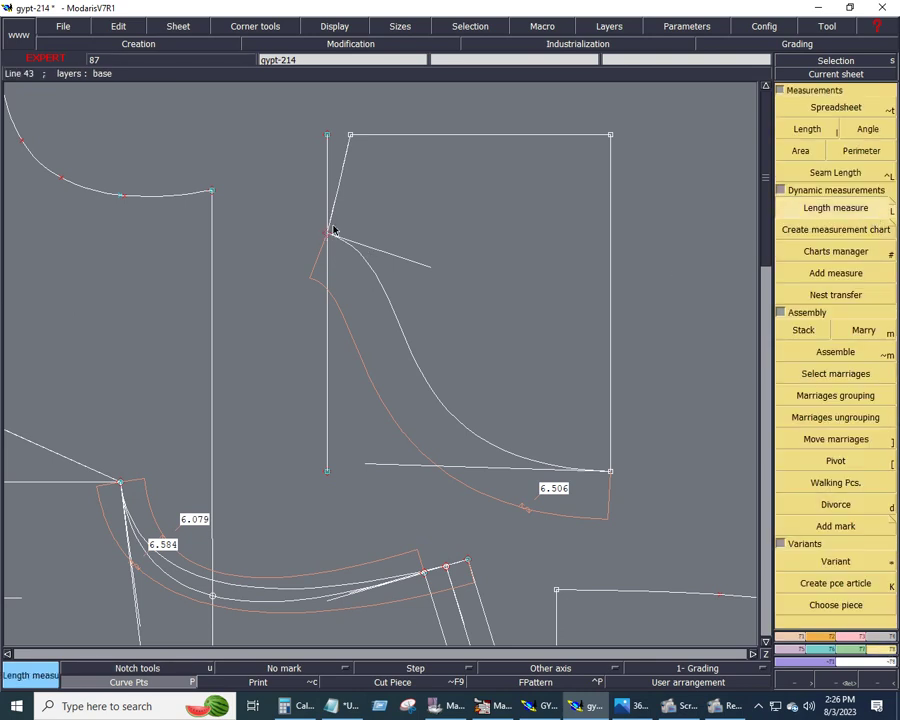
left_click(355, 145)
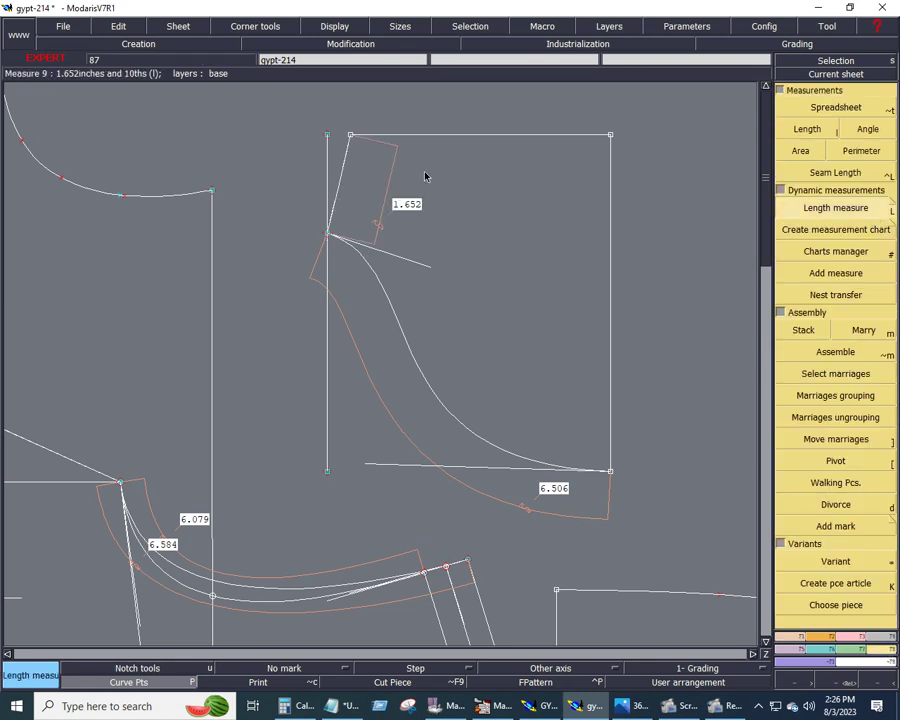
left_click(376, 230)
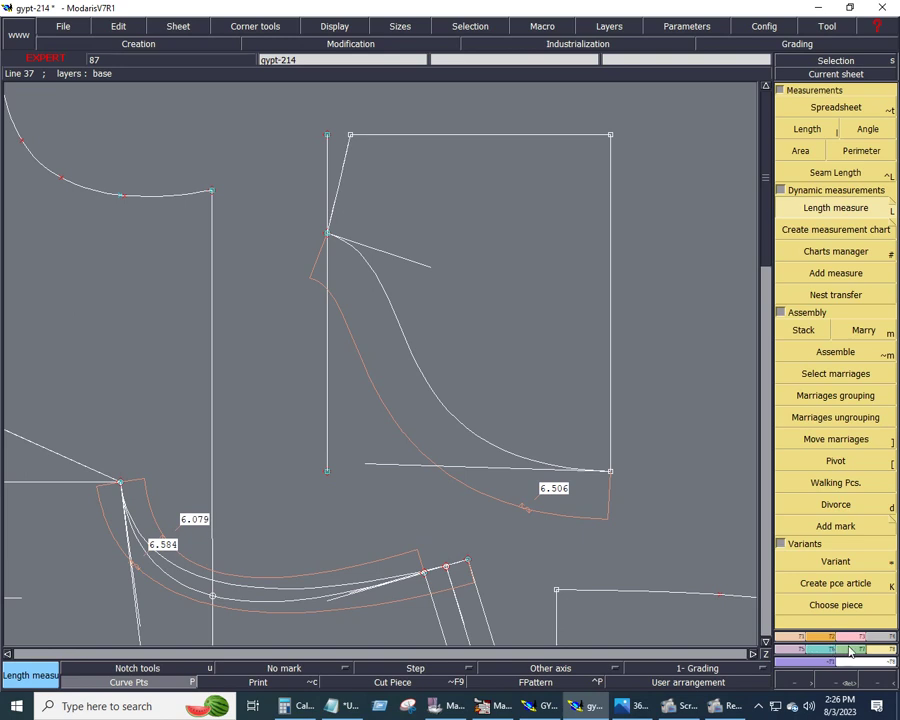
left_click(611, 136)
left_click(610, 458)
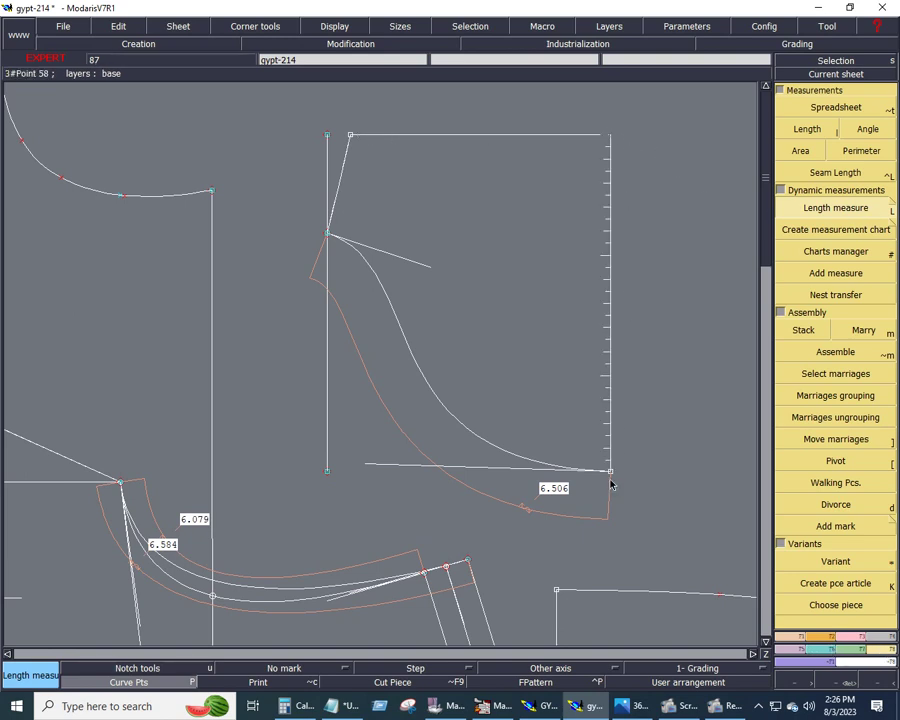
left_click(611, 478)
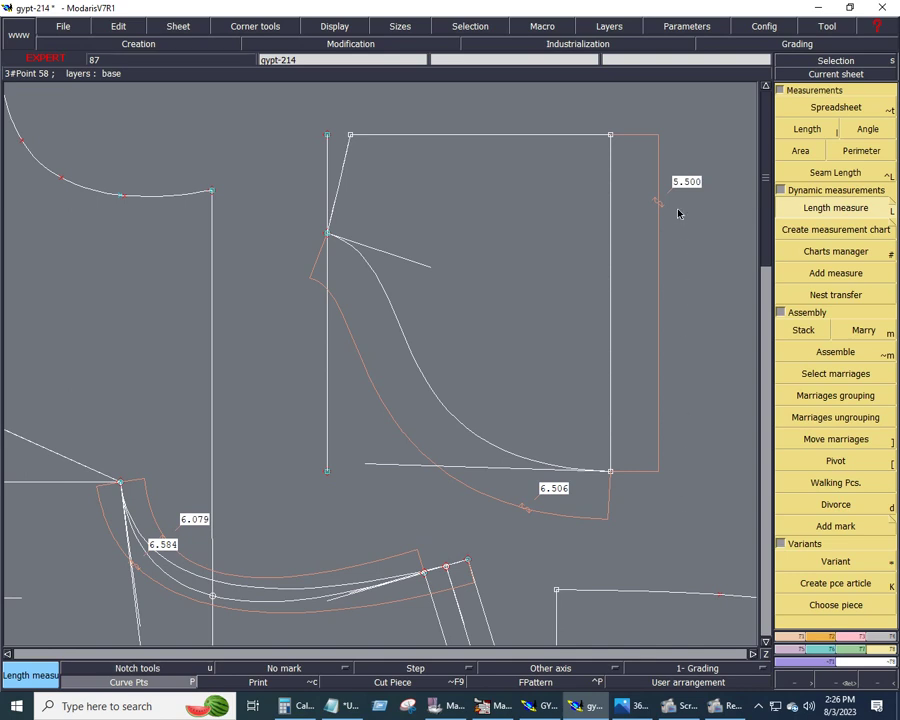
Start reshaping the top-right corner point downward.
left_click(850, 648)
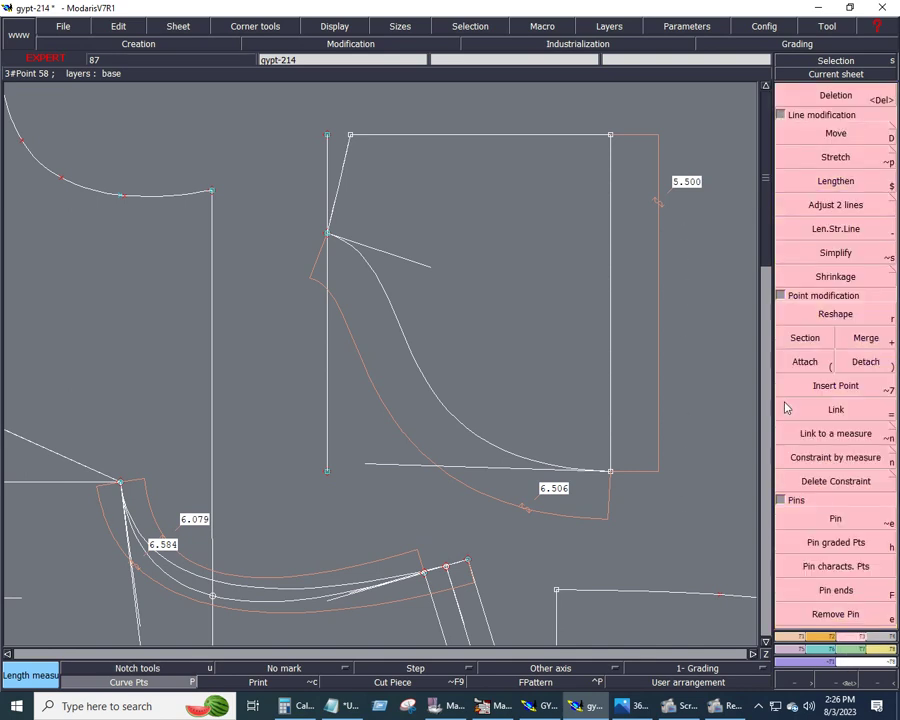
left_click(836, 315)
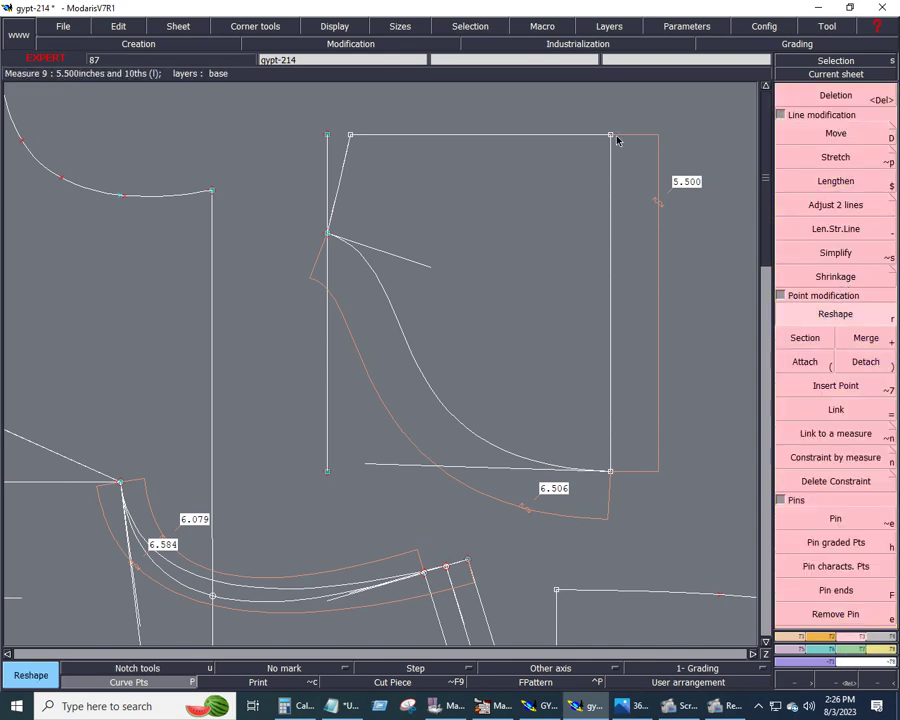
left_click_drag(610, 135, 612, 155)
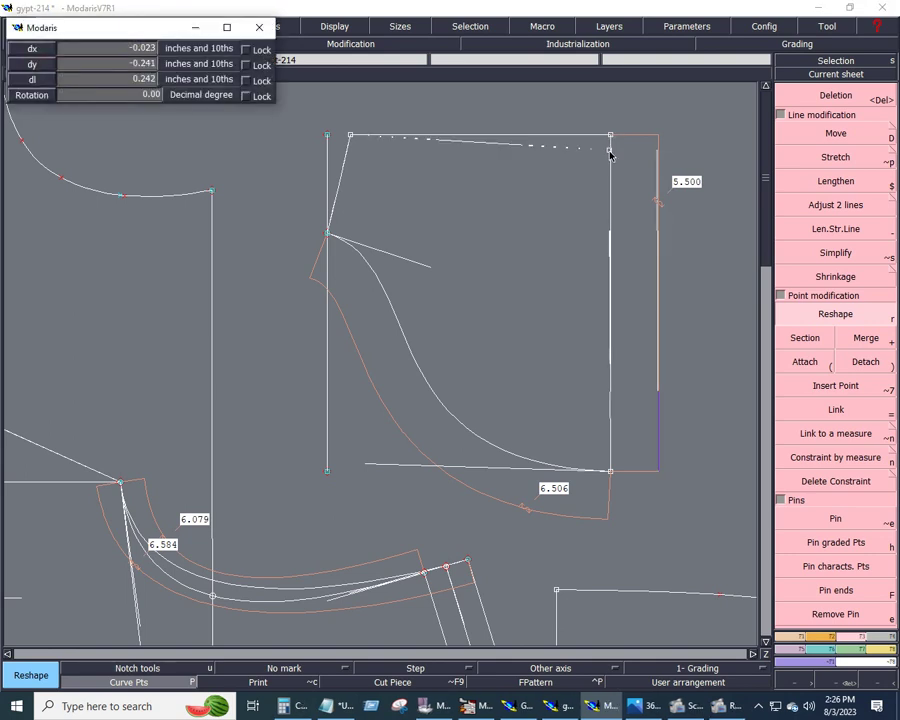
Lower the top-right corner by dx 0, dy 0.5 so the right edge measures 5.000.
key("BackSpace")
type("0")
key("Return")
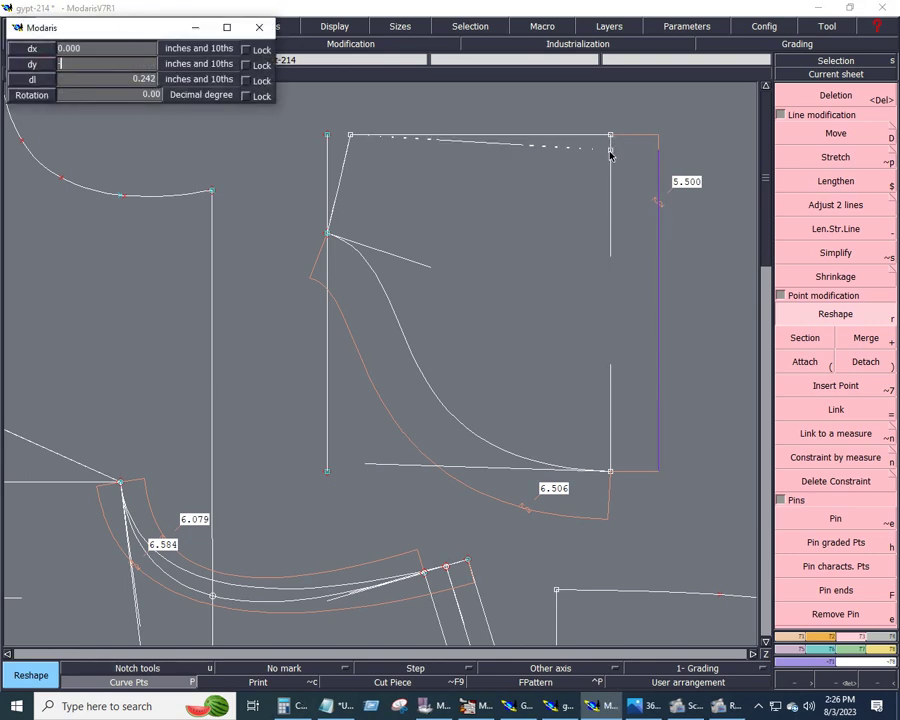
type("-0.5")
key("Return")
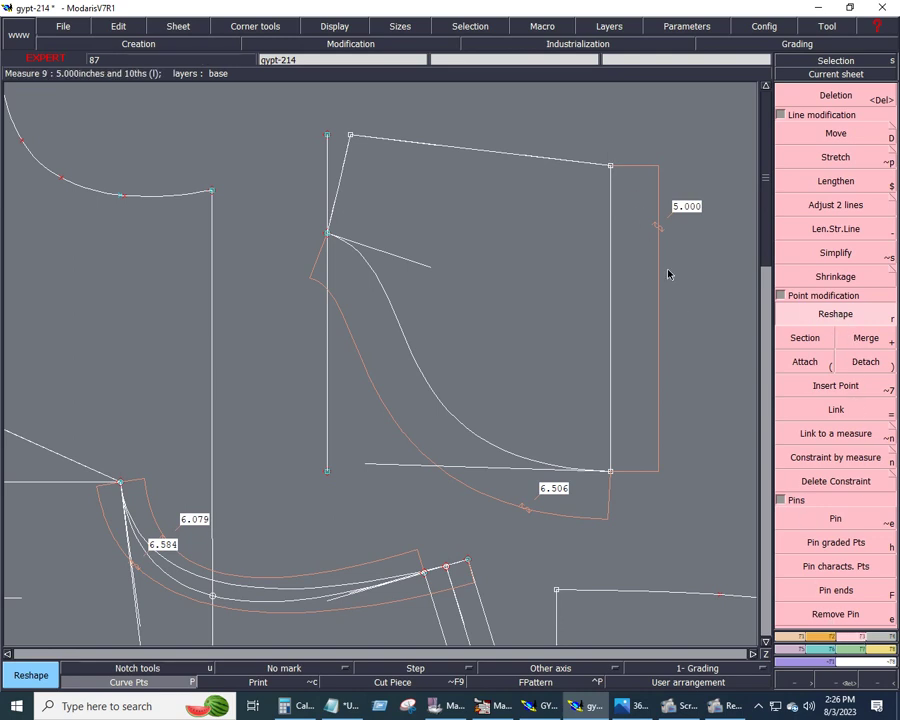
Bend the top edge into a gentle curve by setting its left and right tangents.
left_click(424, 150)
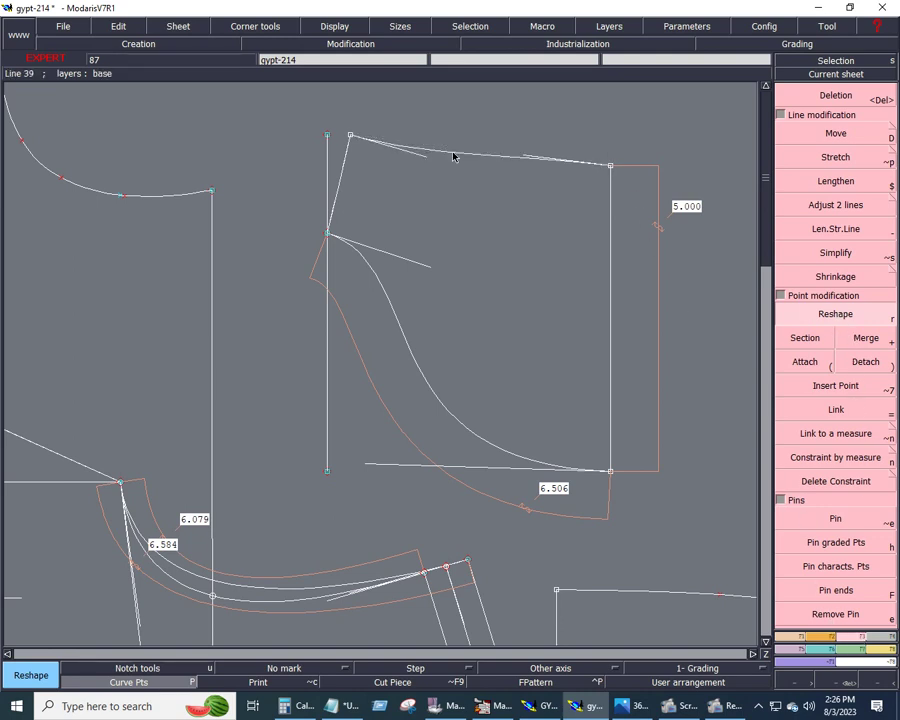
left_click(550, 167)
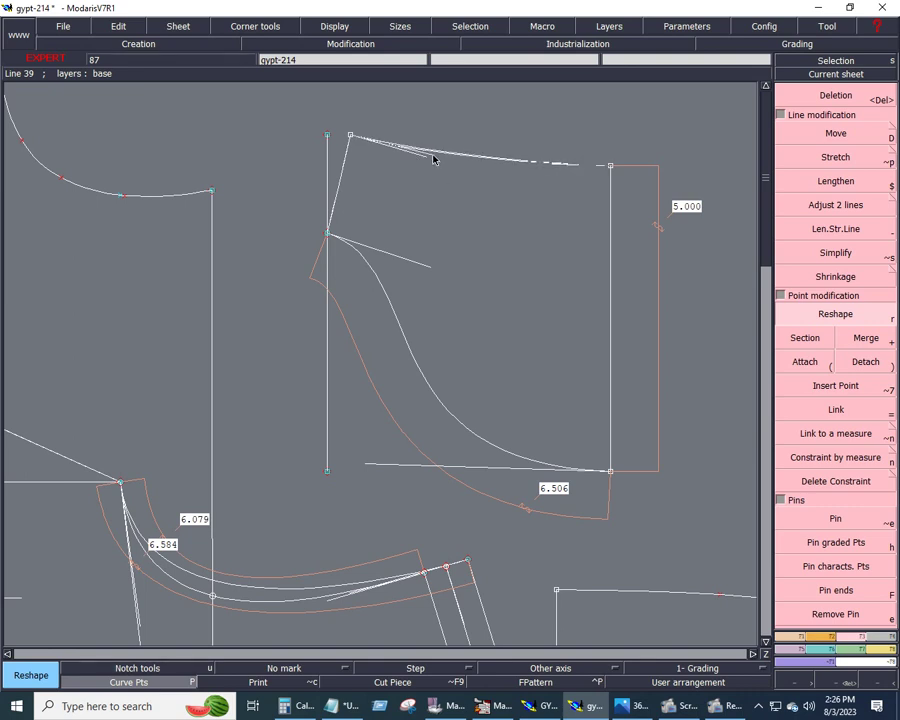
left_click(434, 155)
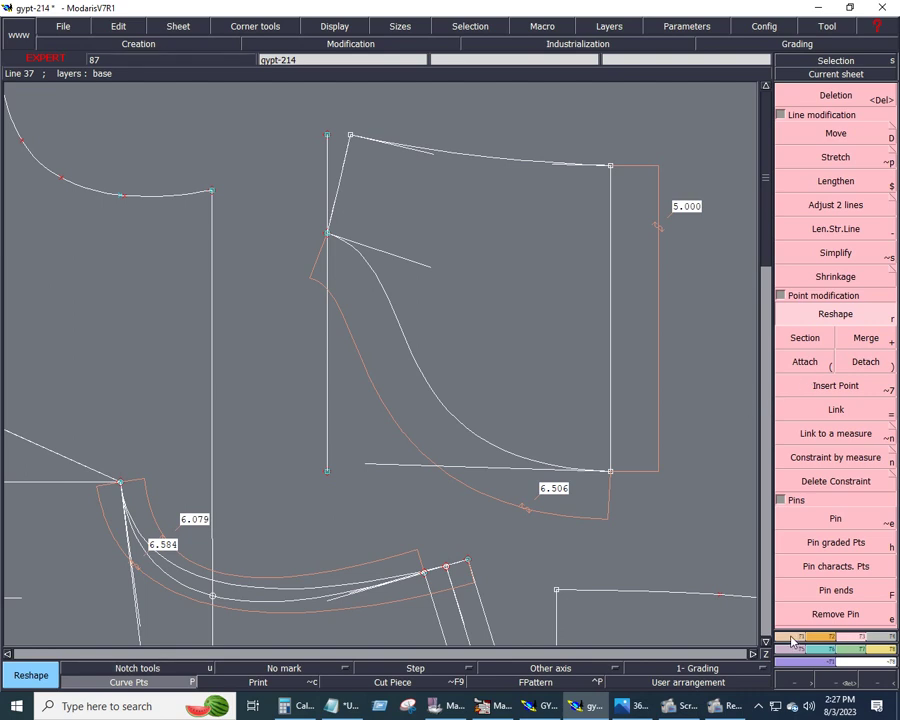
key("F1")
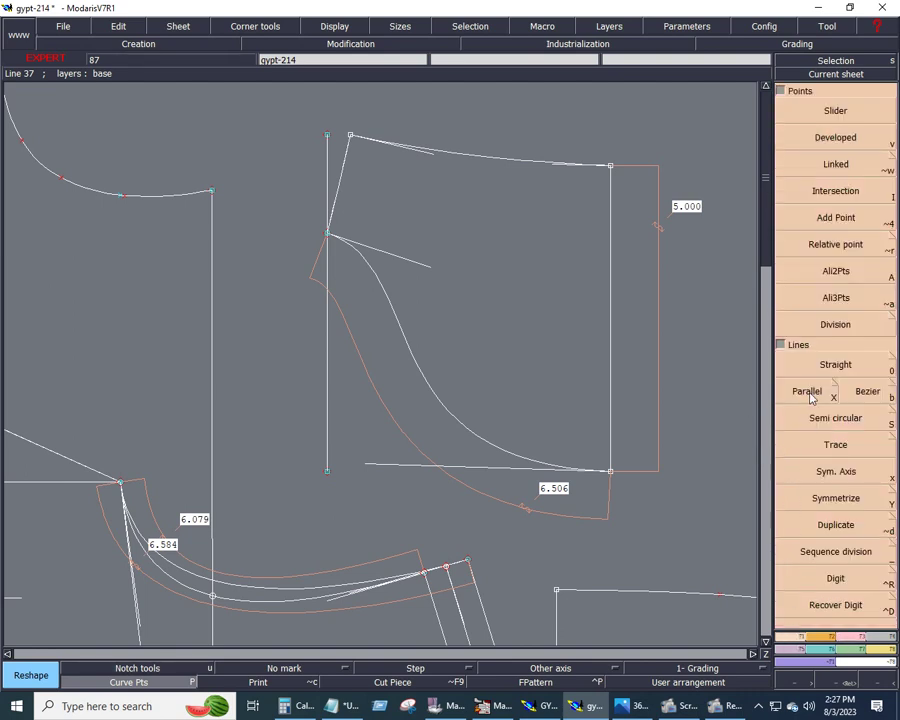
Create a parallel curve offset .25 from the S-curve.
left_click(808, 392)
left_click(465, 424)
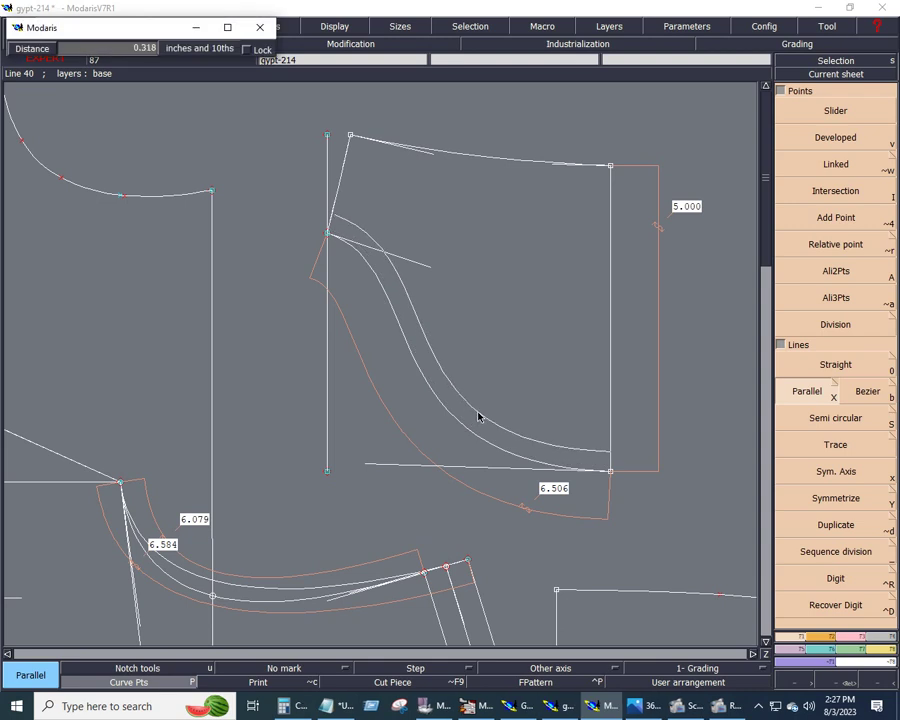
type("4.625")
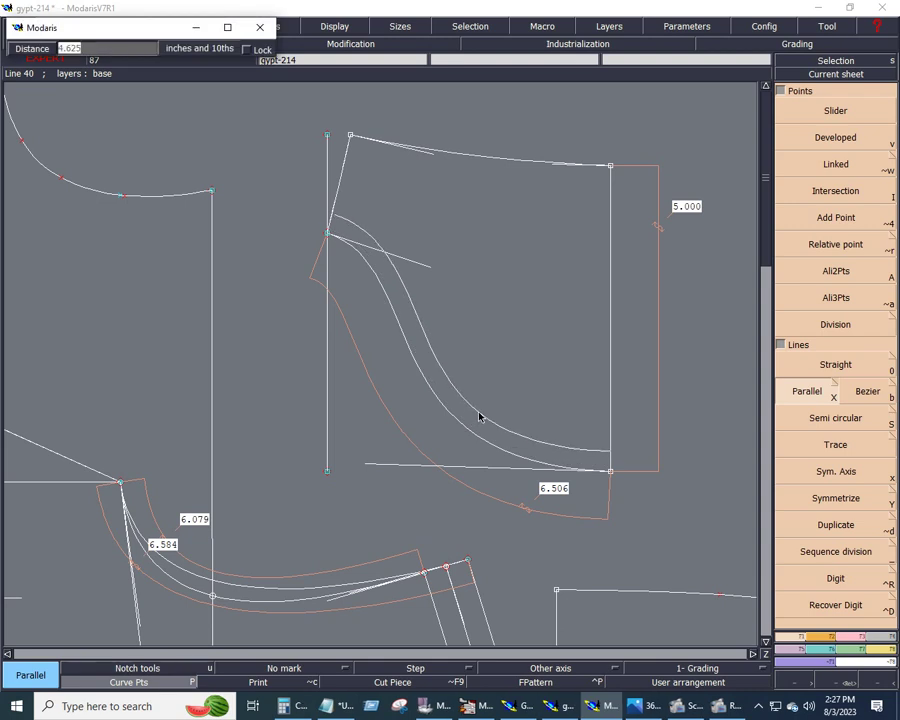
key("BackSpace")
key("Return")
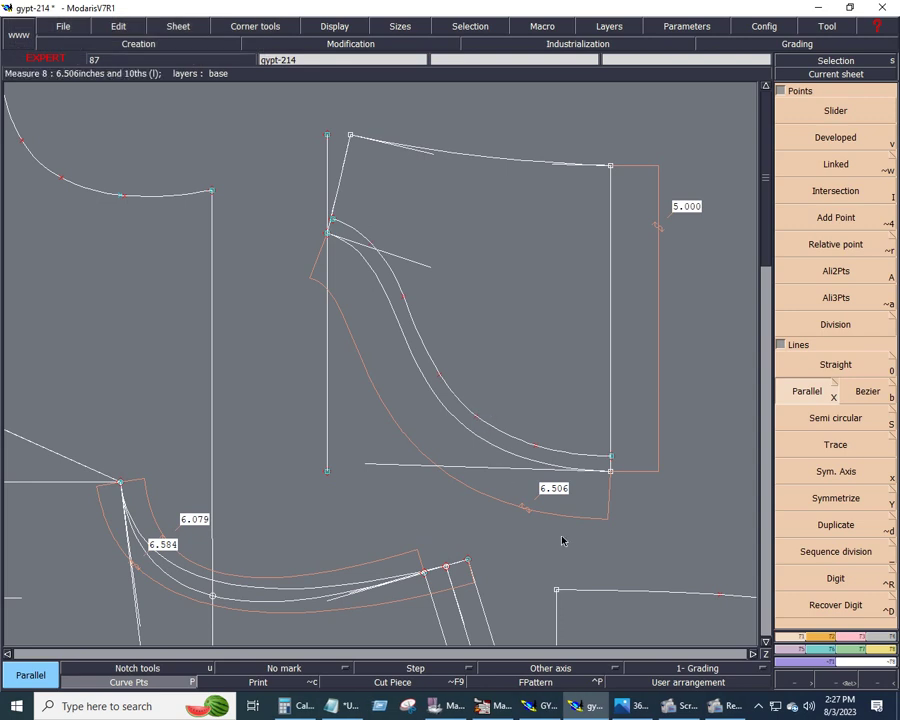
Pin the S-curve, move the parallel curve's ends onto the panel corners, and delete the left upright.
key("F2")
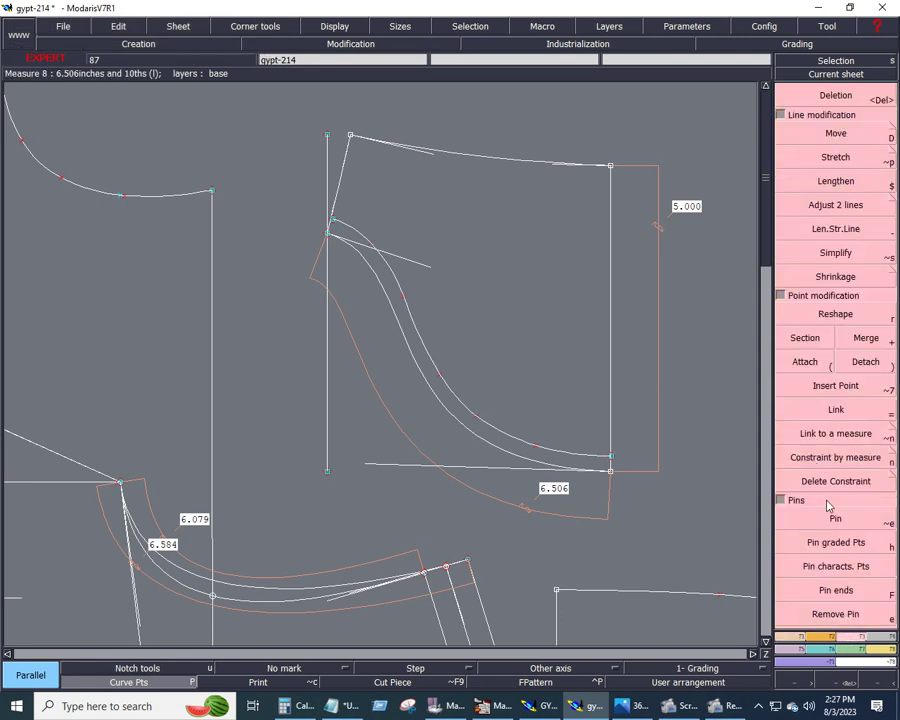
left_click(840, 519)
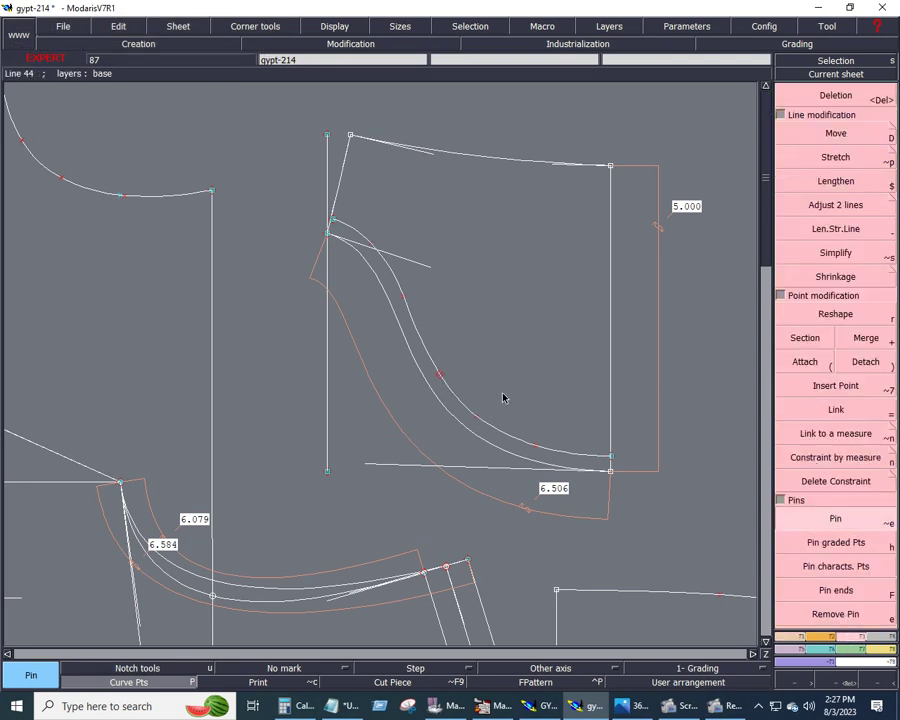
left_click(440, 374)
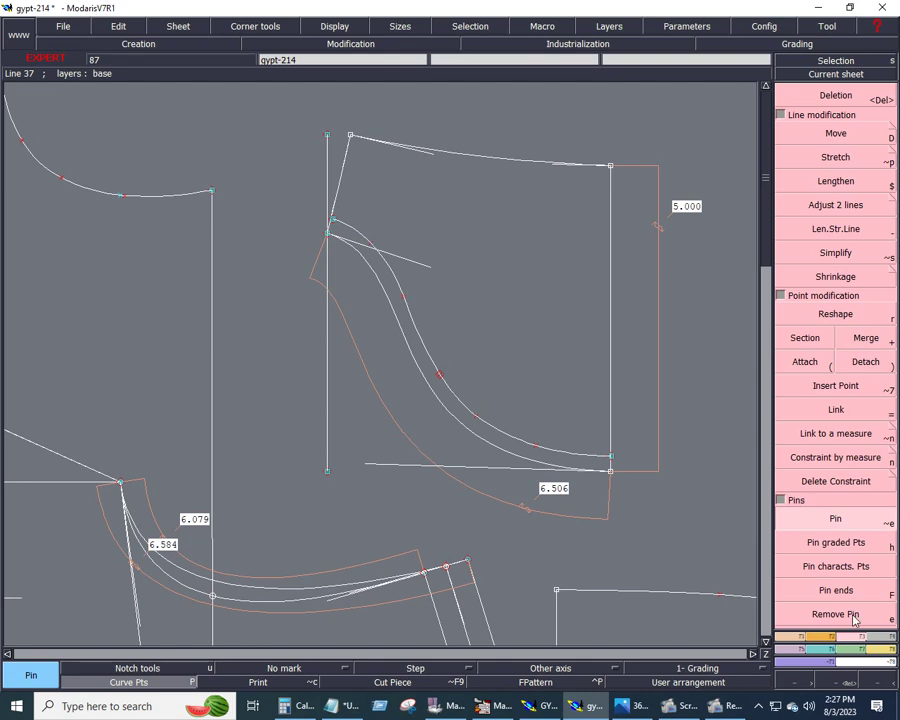
left_click(836, 133)
left_click(612, 457)
left_click(612, 473)
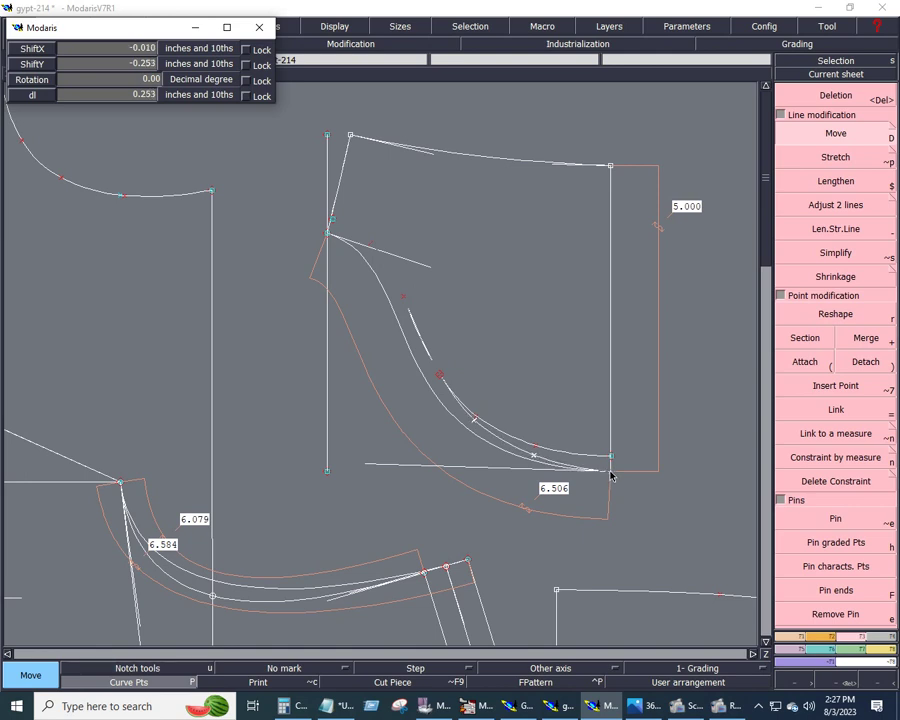
left_click(609, 472)
left_click(331, 222)
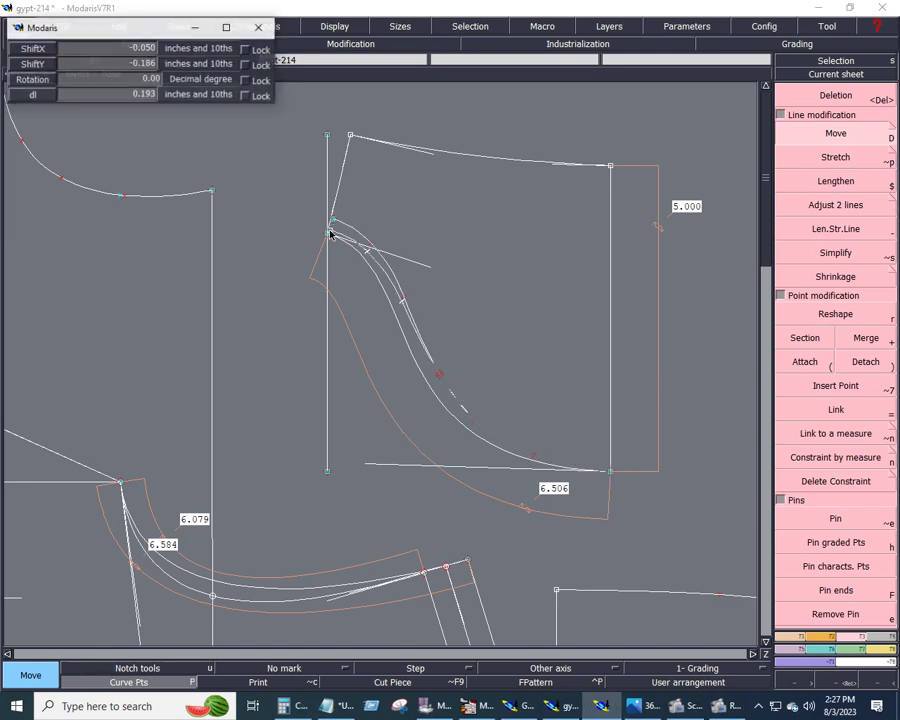
left_click(327, 235)
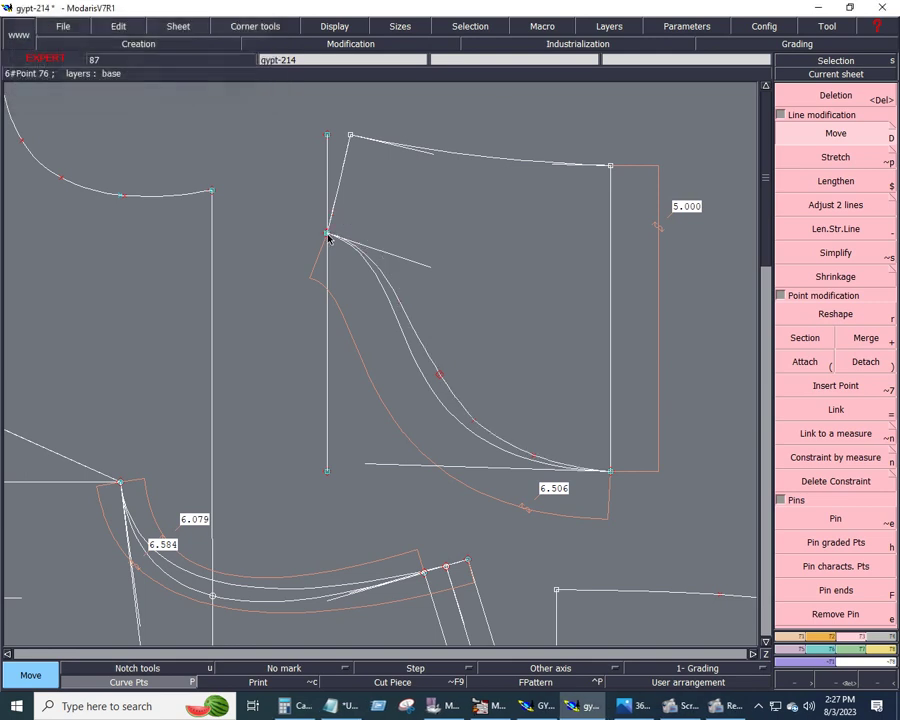
key("Delete")
left_click(328, 322)
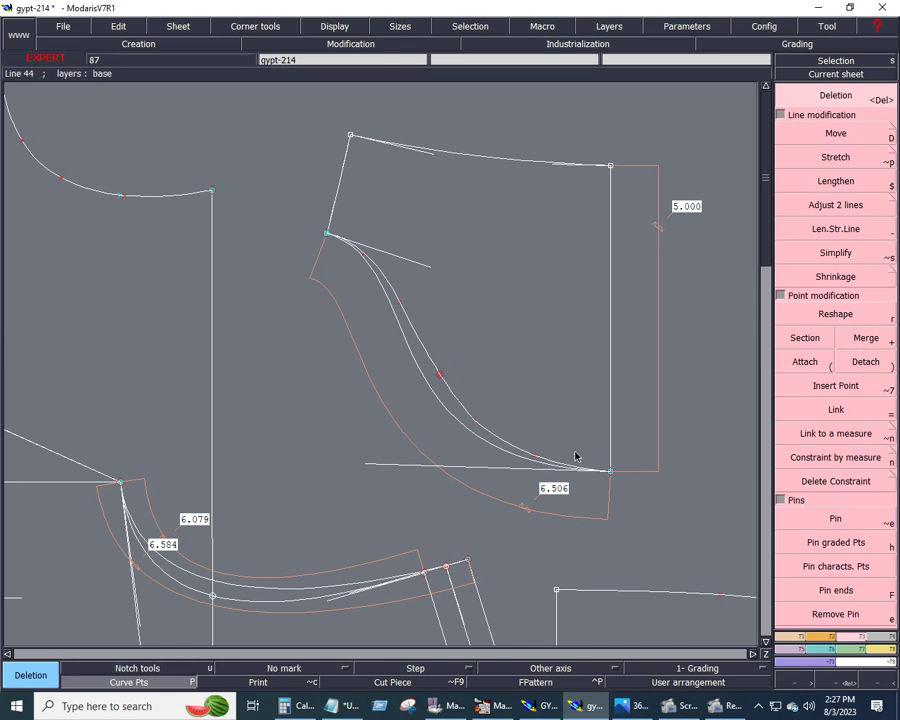
Attach the line end to the panel's lower-right corner point.
middle_click_drag(582, 450, 636, 490)
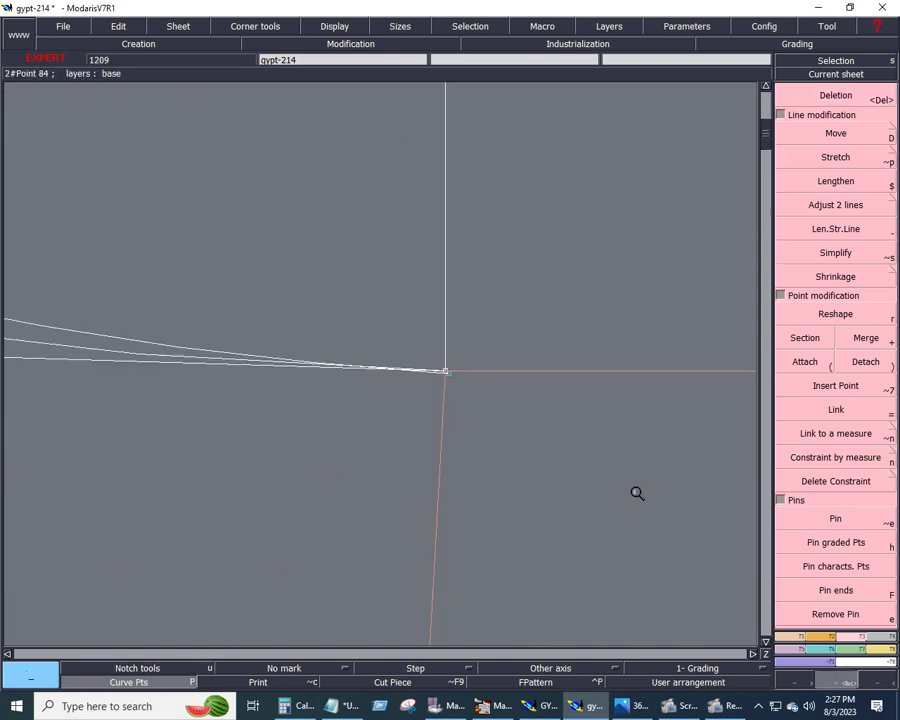
left_click(812, 364)
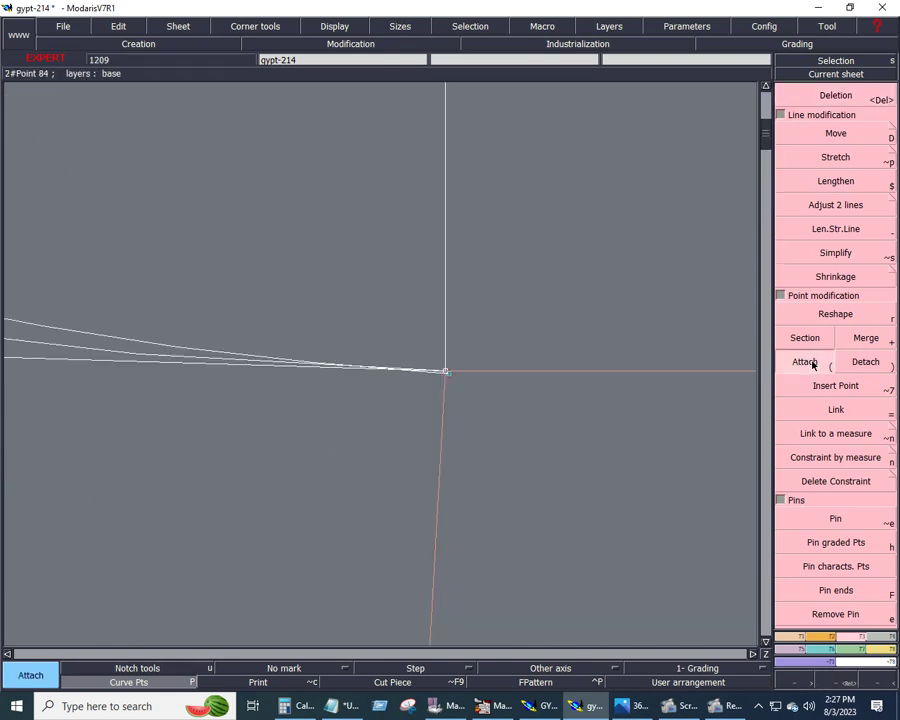
left_click(449, 377)
left_click(445, 372)
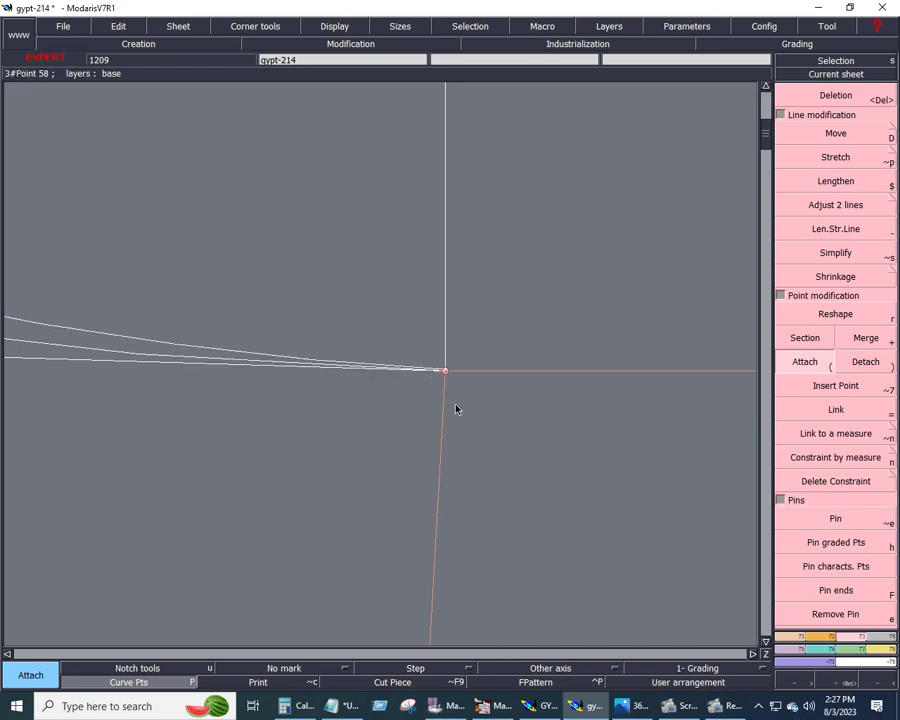
scroll(448, 374, "up", 1)
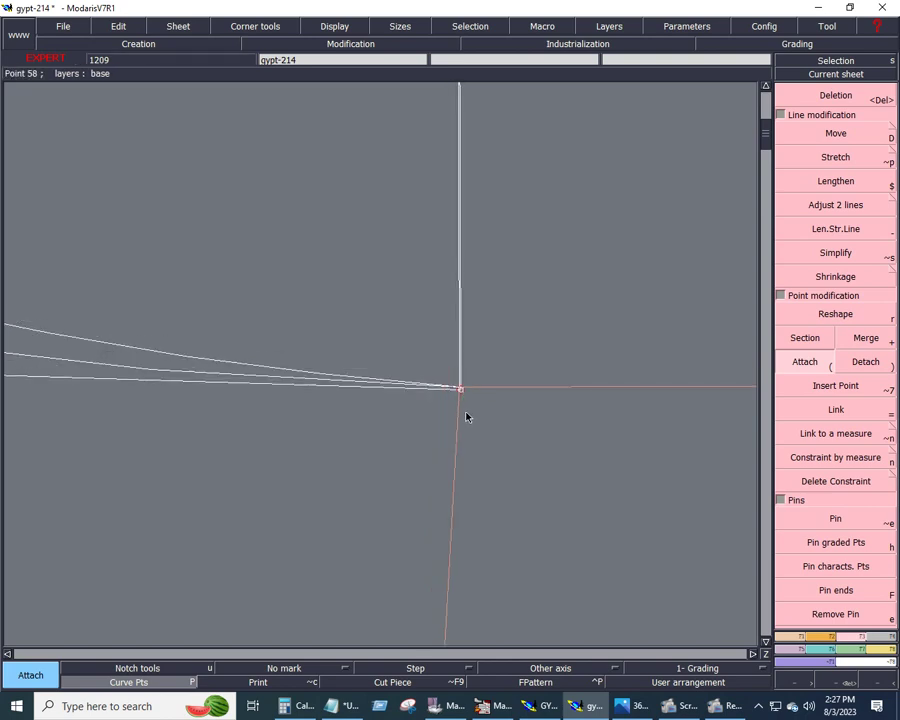
key("Home")
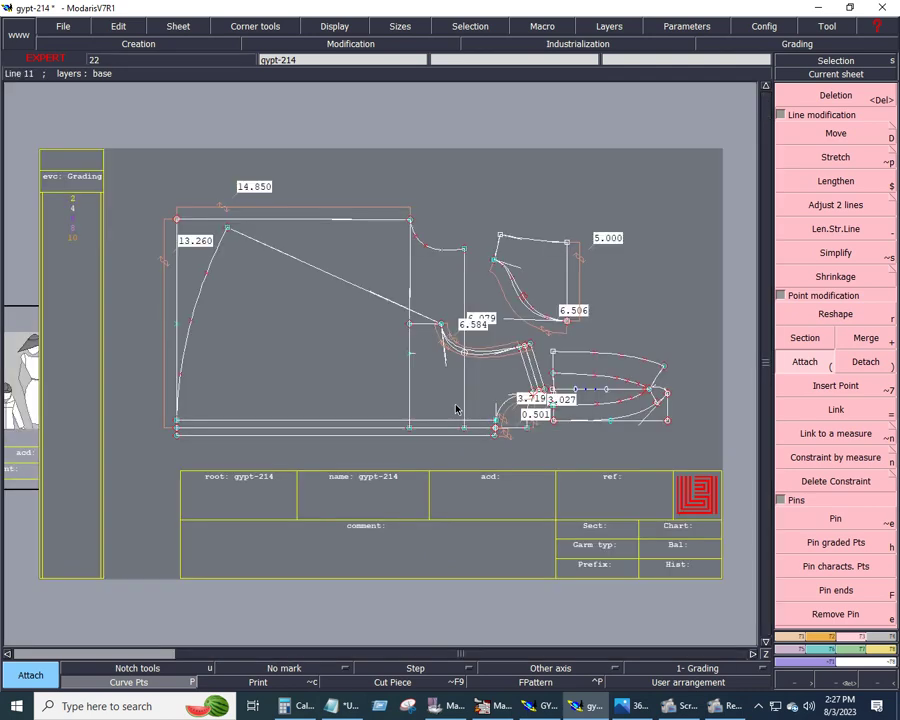
key("Escape")
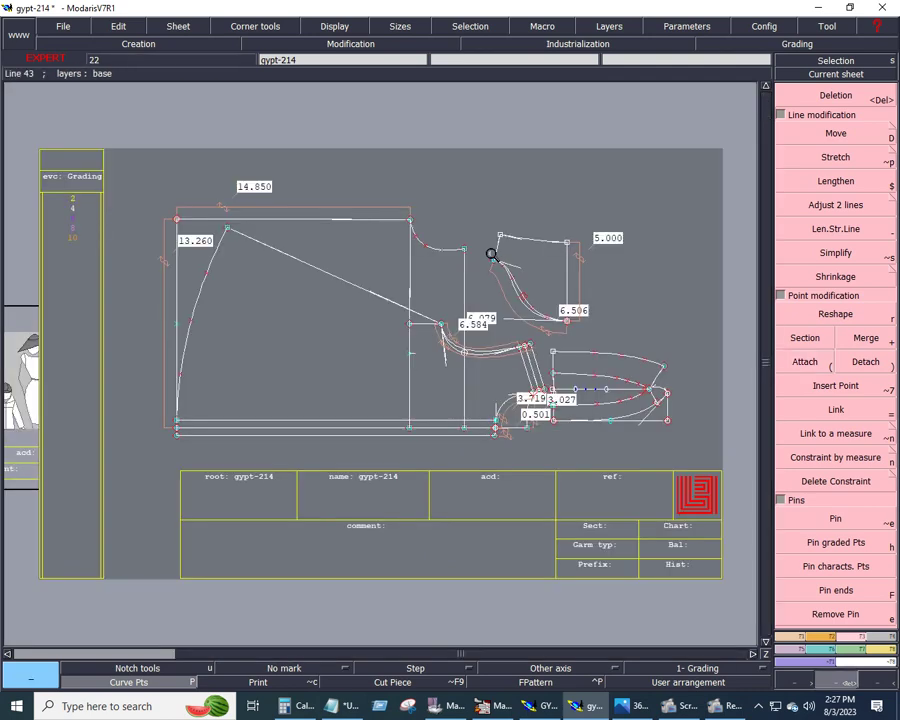
Attach the curve start and corner point together at the panel's upper-left corner.
left_click_drag(479, 227, 510, 273)
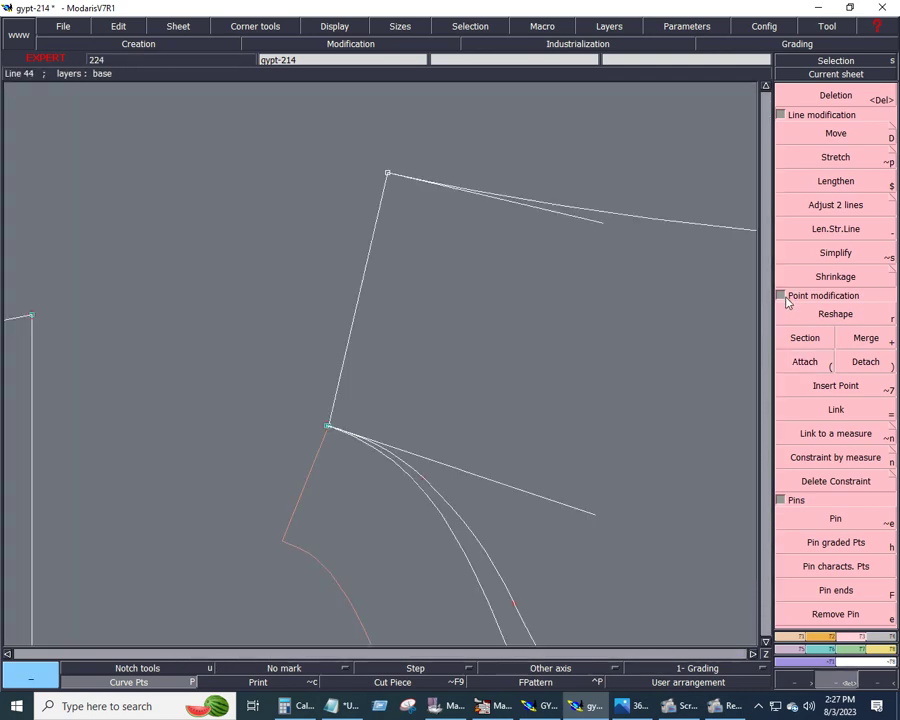
left_click(800, 362)
left_click(328, 427)
left_click(352, 426)
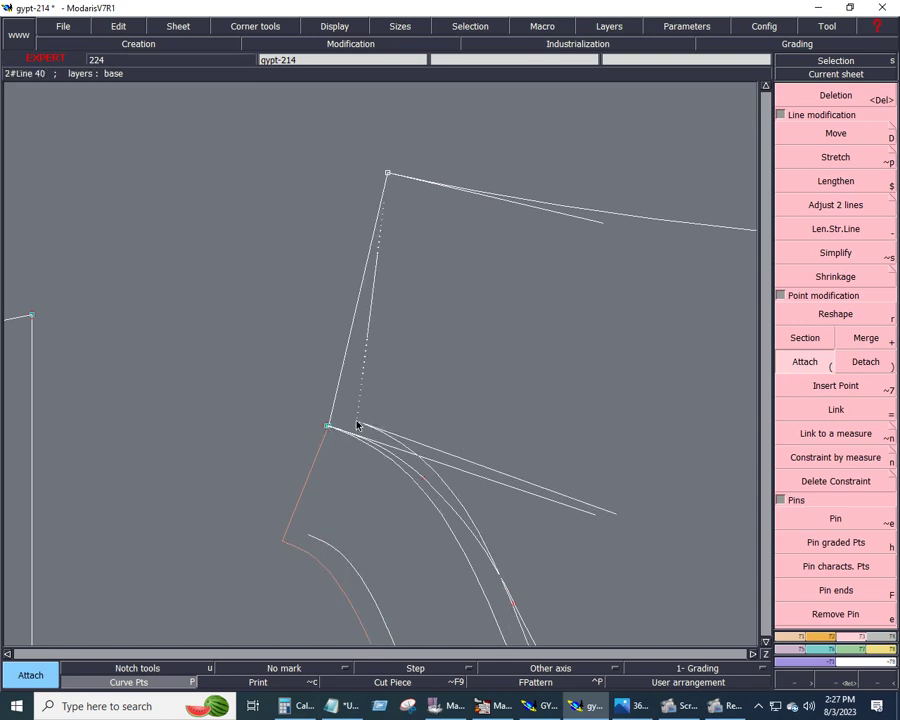
left_click(351, 405)
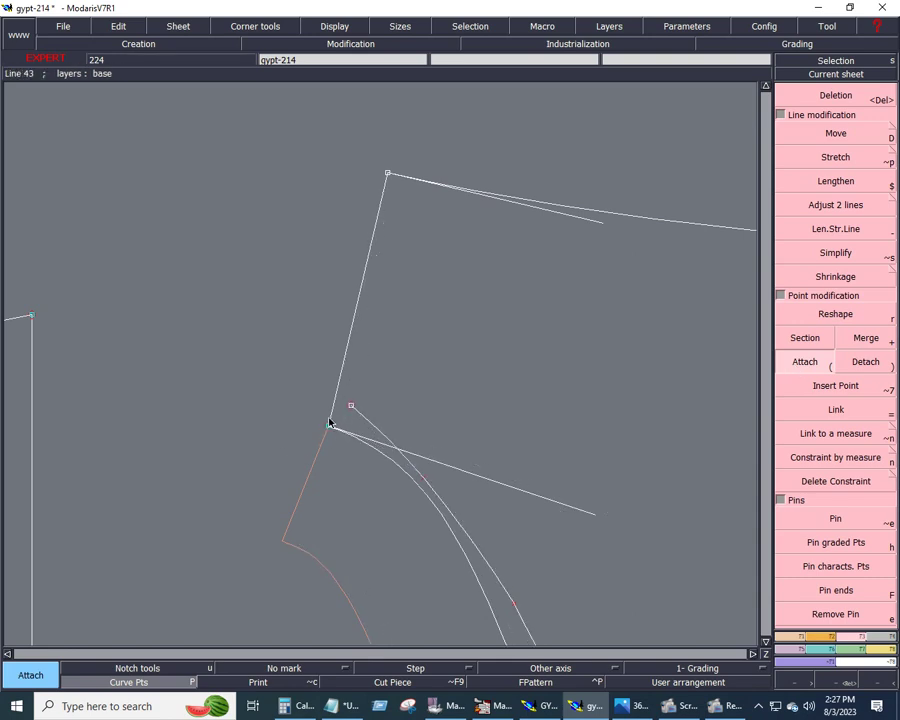
left_click(328, 428)
left_click(328, 430)
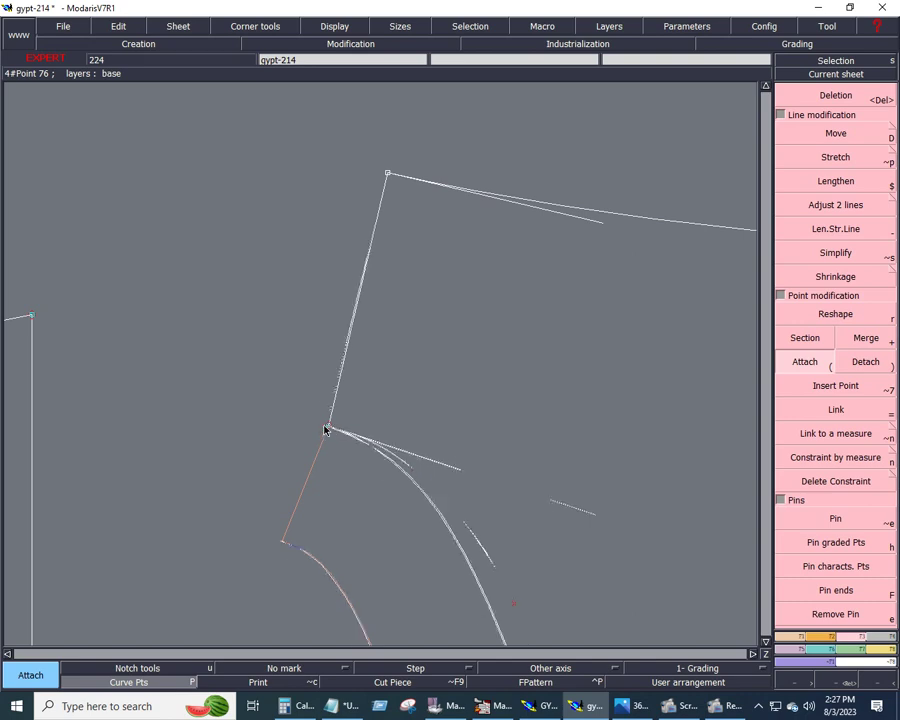
key("ctrl+z")
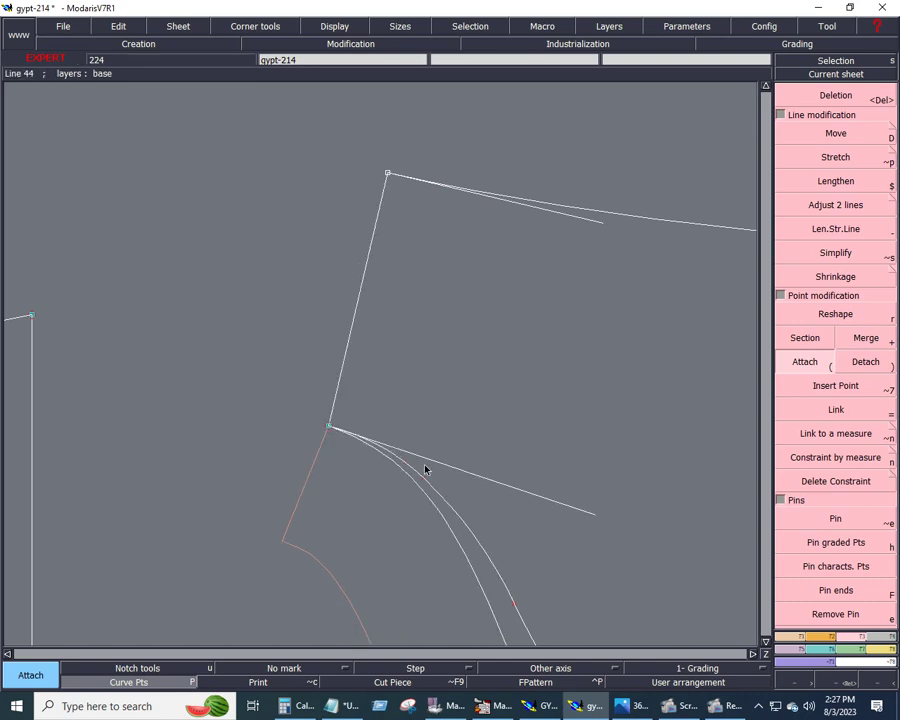
Box-select the whole pattern, then clear the selection.
scroll(432, 470, "down", 5)
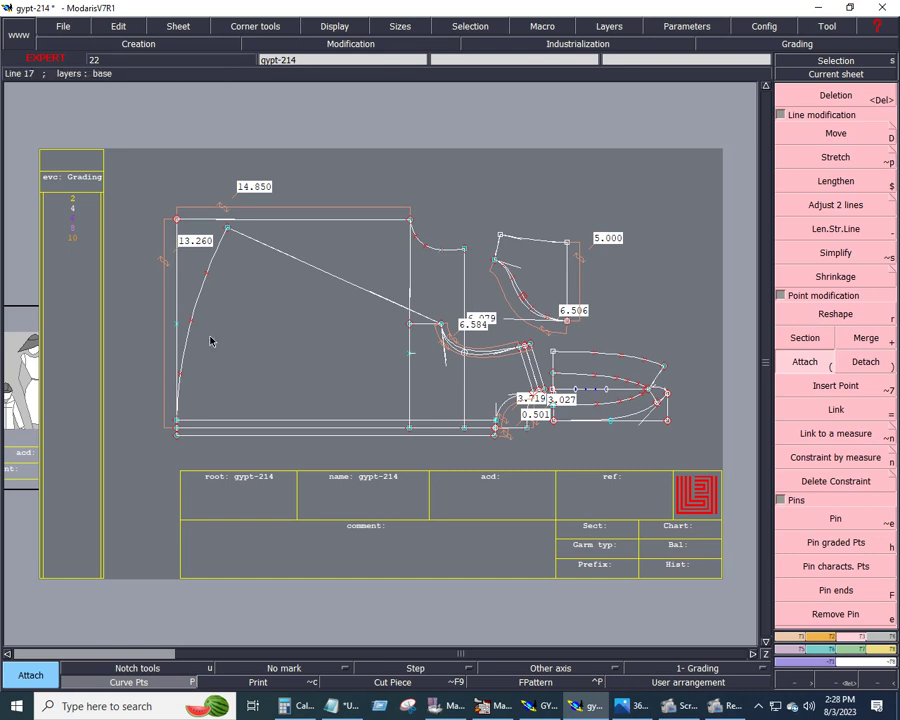
left_click_drag(131, 171, 684, 456)
left_click(671, 450)
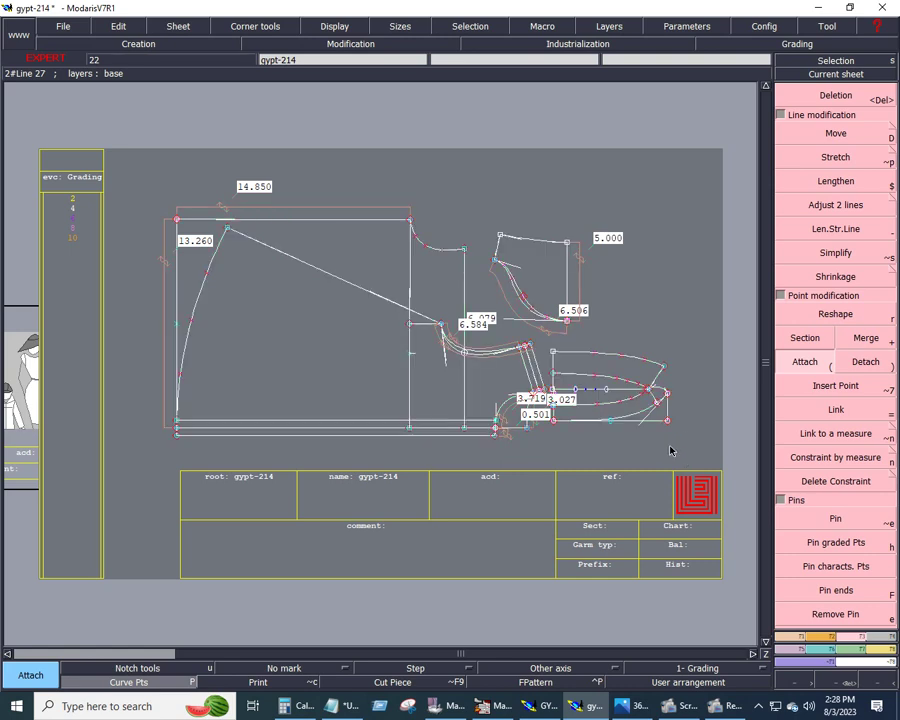
With the Seam tool, select and then deselect the lower band piece.
key("F3")
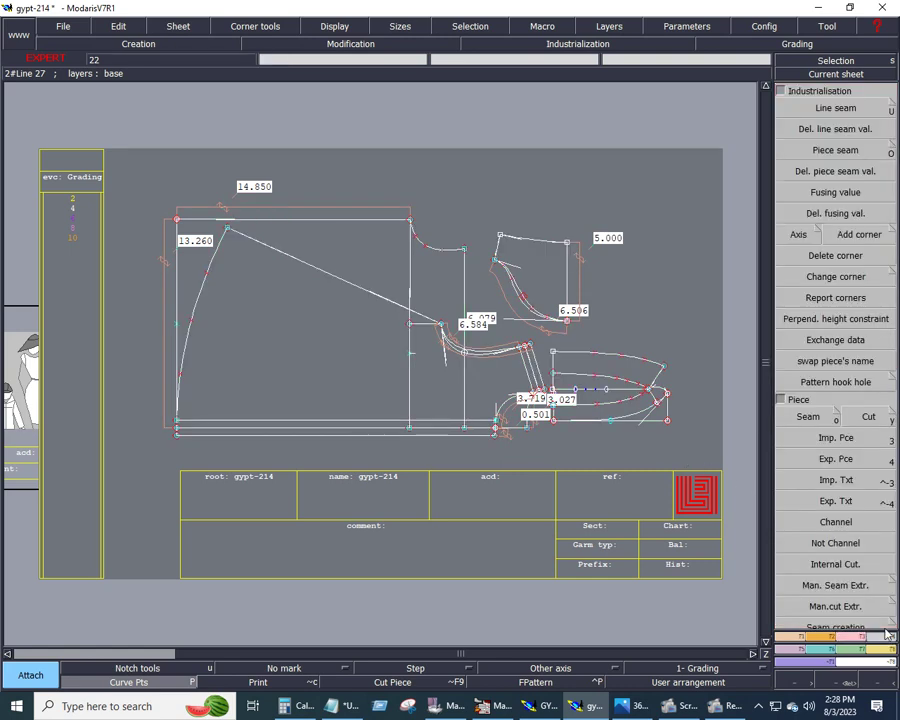
left_click(818, 417)
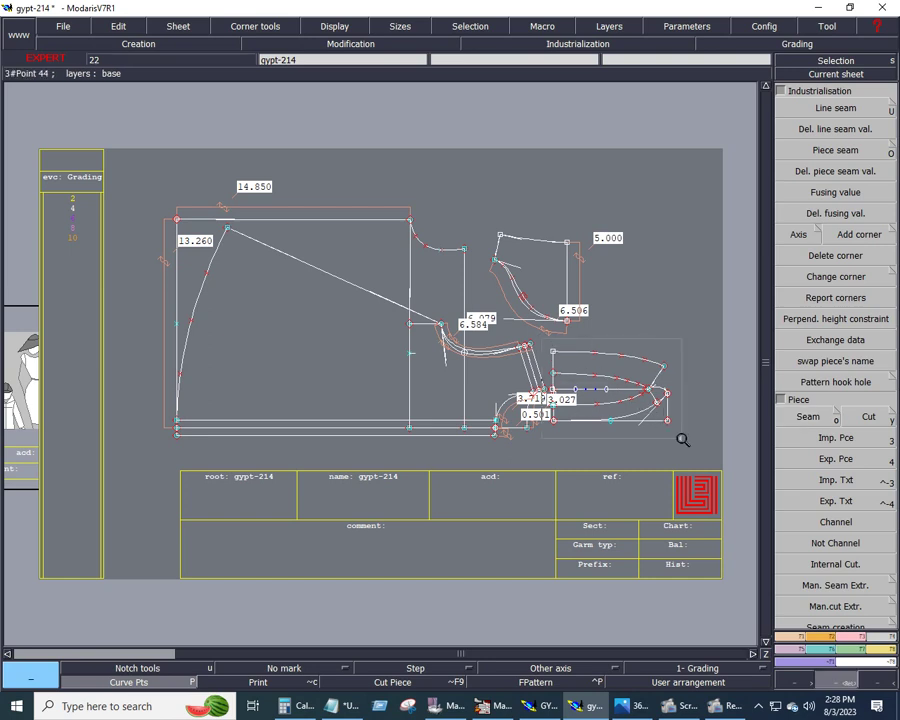
left_click_drag(541, 341, 683, 438)
left_click(808, 417)
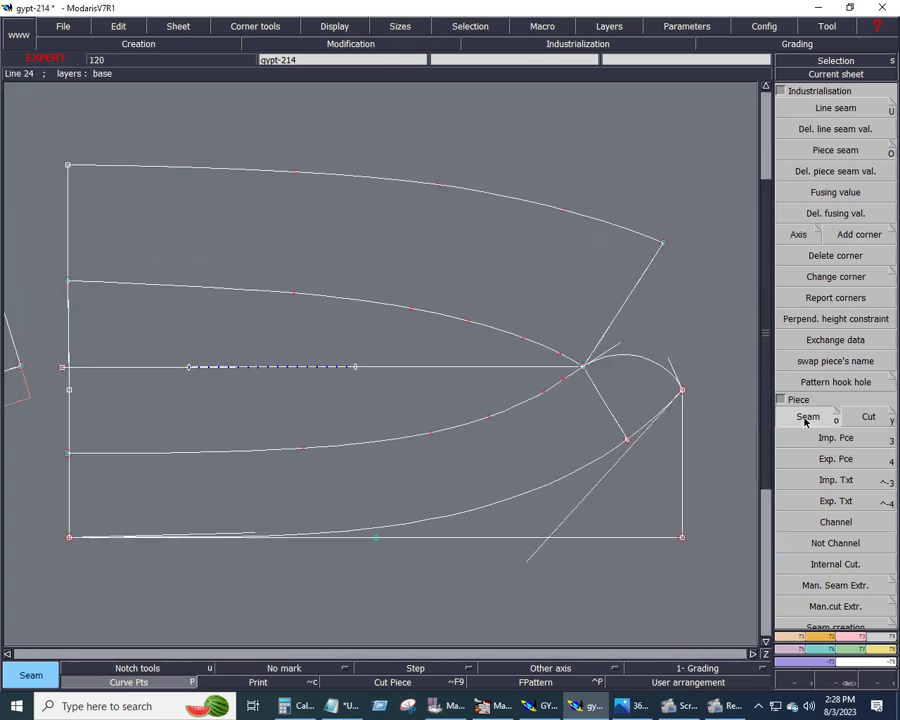
left_click(590, 423)
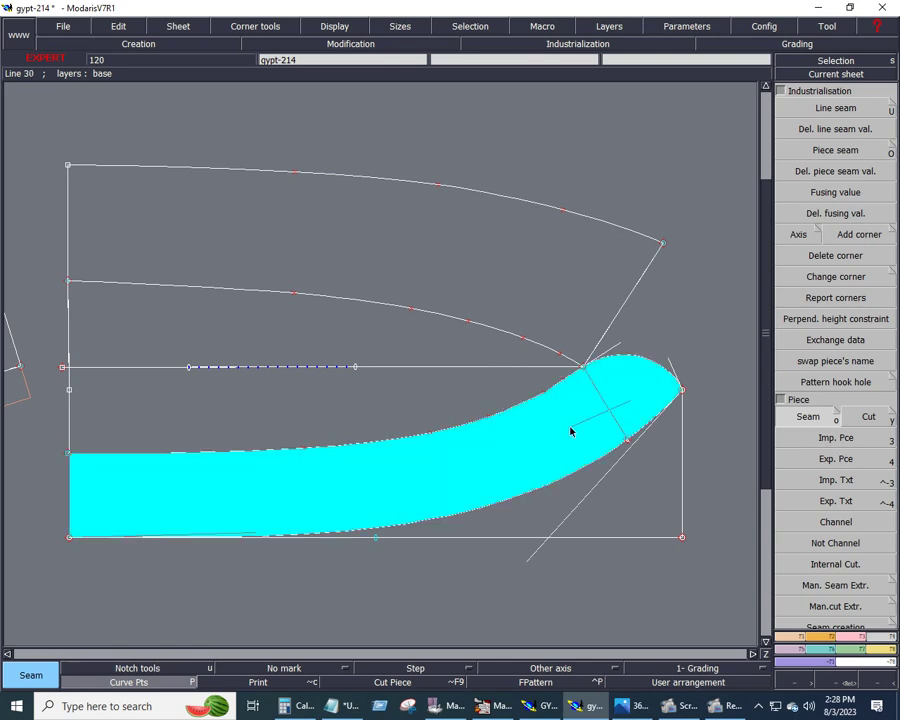
left_click(608, 428)
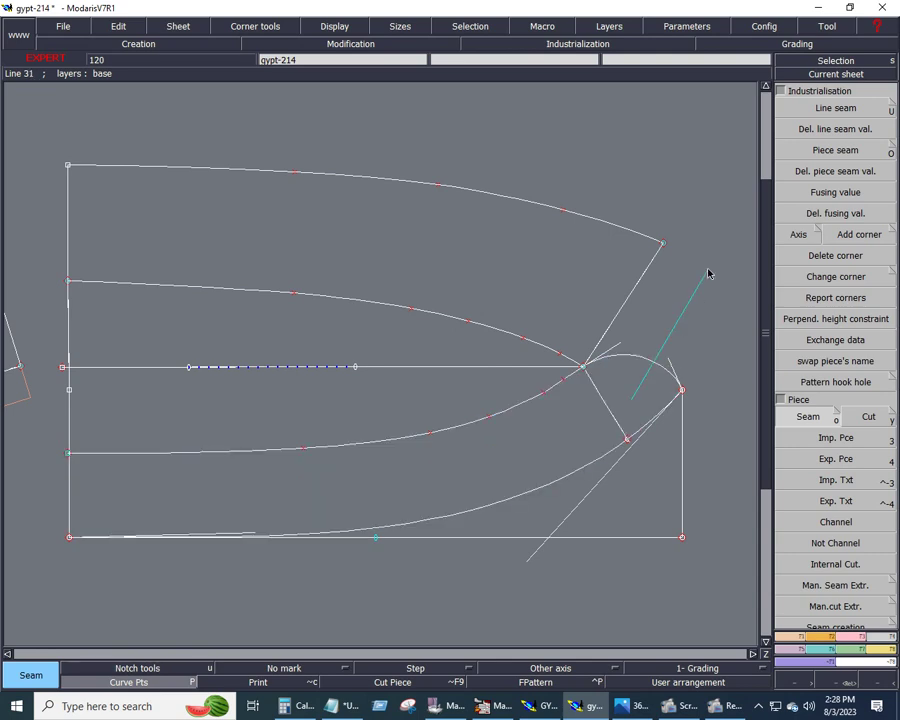
Start a curve-length point from the bottom curve's right end, clearing the 3.600 length value.
left_click(792, 638)
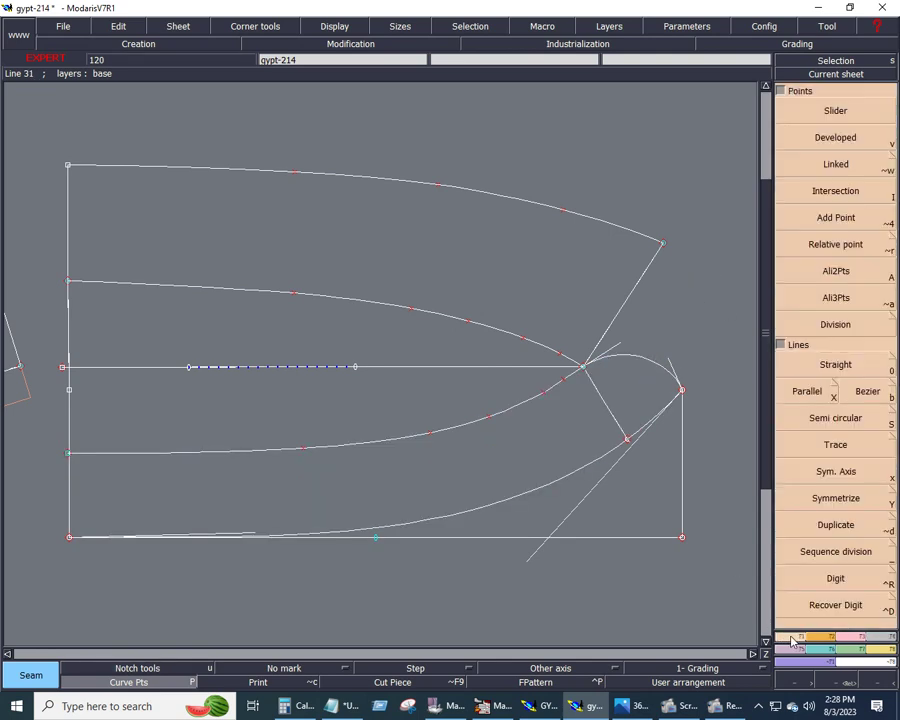
left_click(816, 146)
left_click(681, 391)
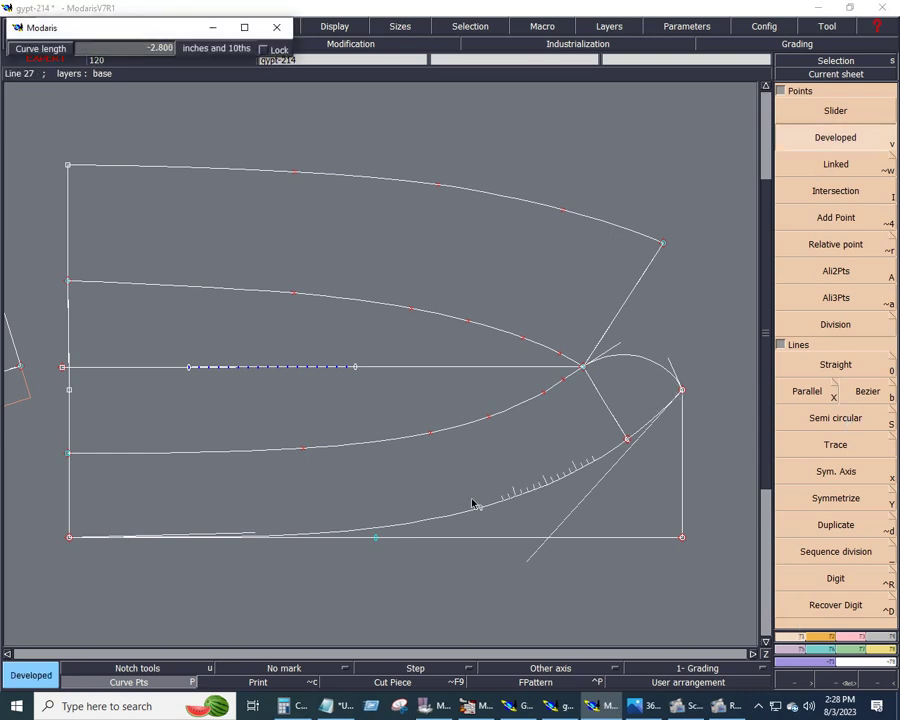
key("BackSpace")
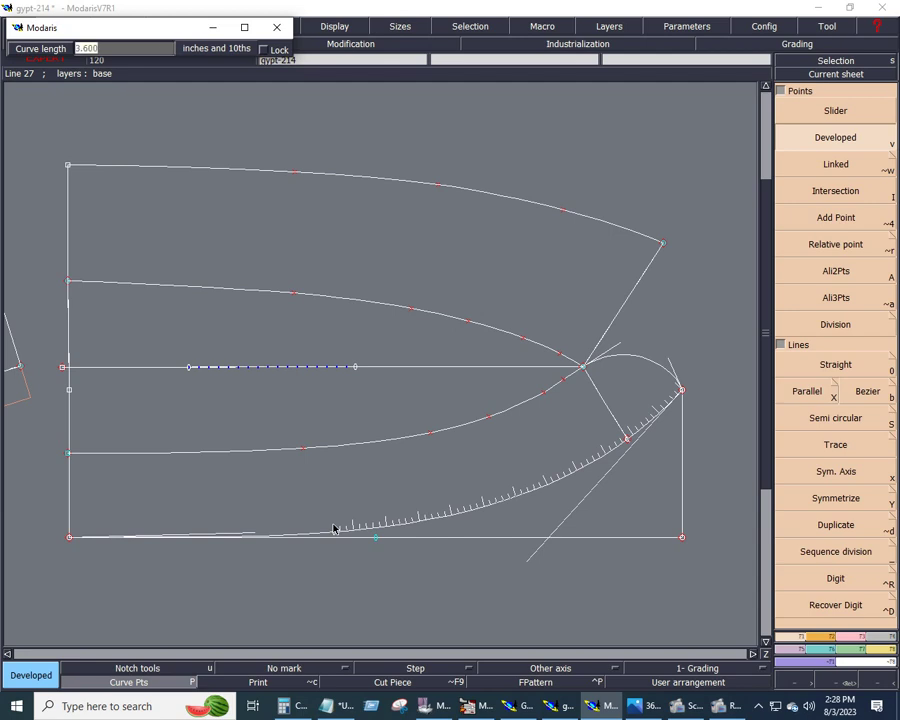
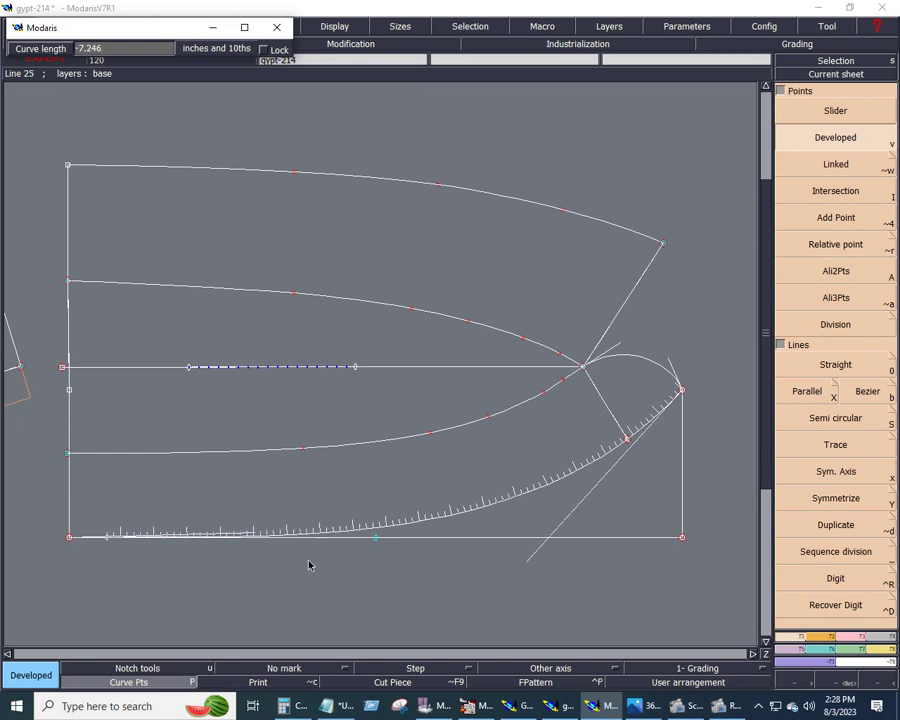
Add a point on the bottom curve near the left, then draw a 4.152-inch vertical Bezier line to the top curve.
key("Return")
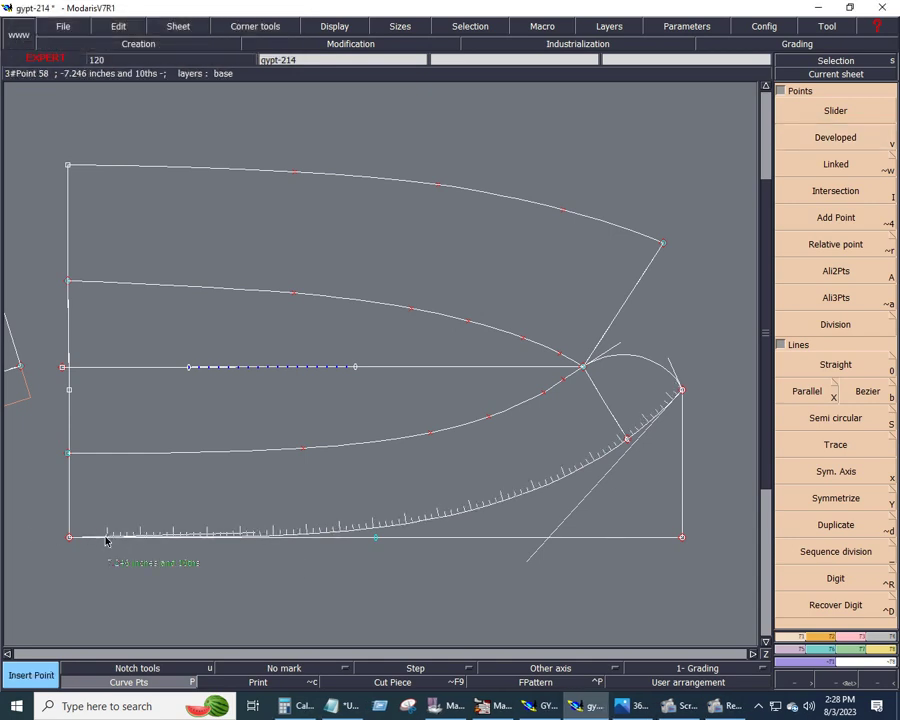
left_click(868, 391)
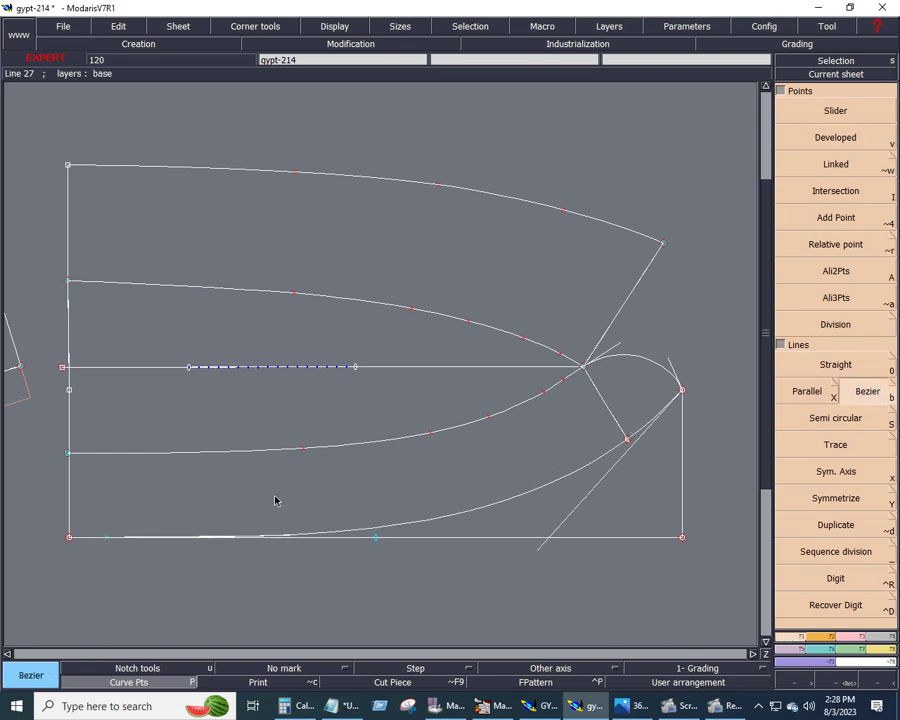
left_click(106, 537)
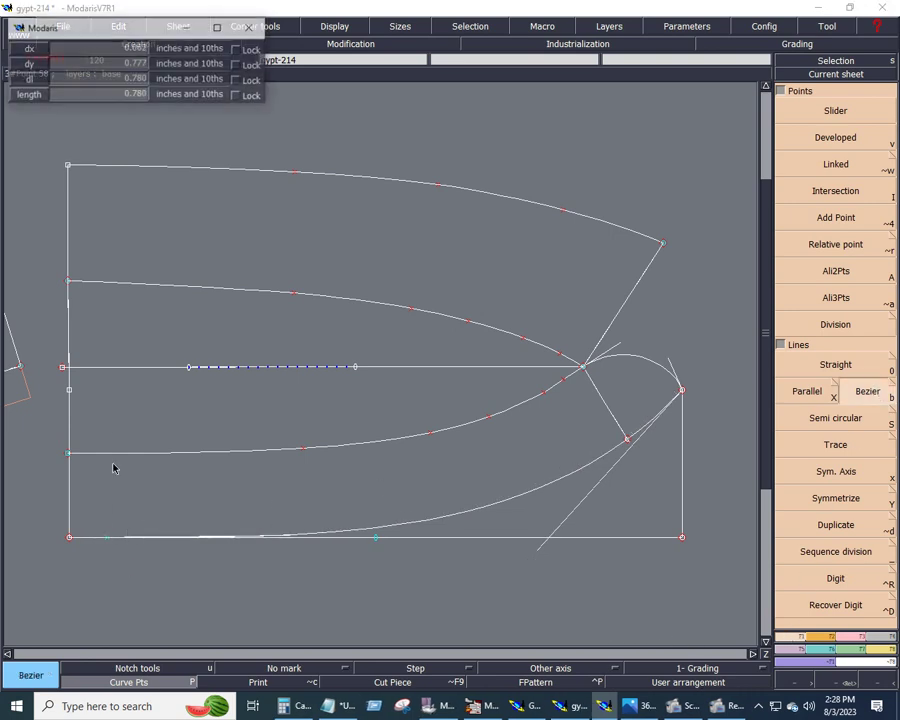
left_click(108, 166)
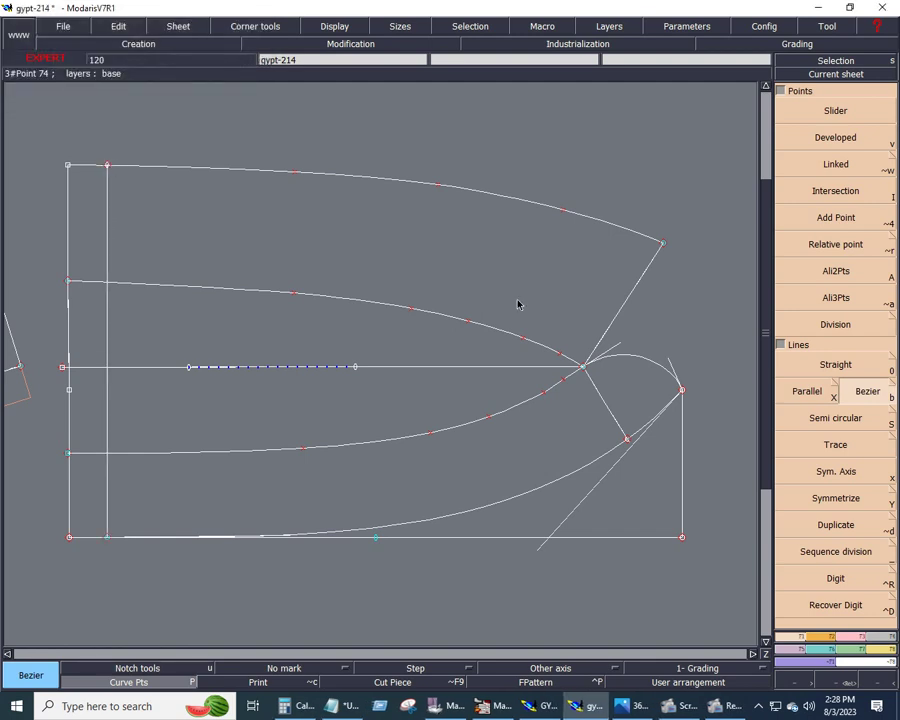
key("F3")
left_click(822, 417)
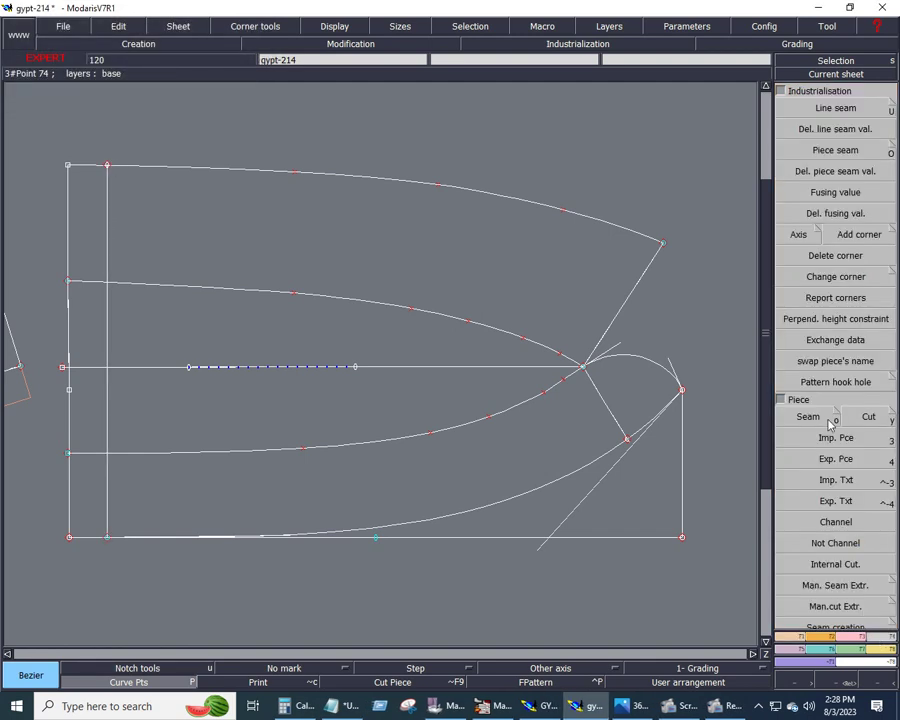
Extract the lower and upper curved panels as pieces and delete the stray tiny piece.
left_click(511, 454)
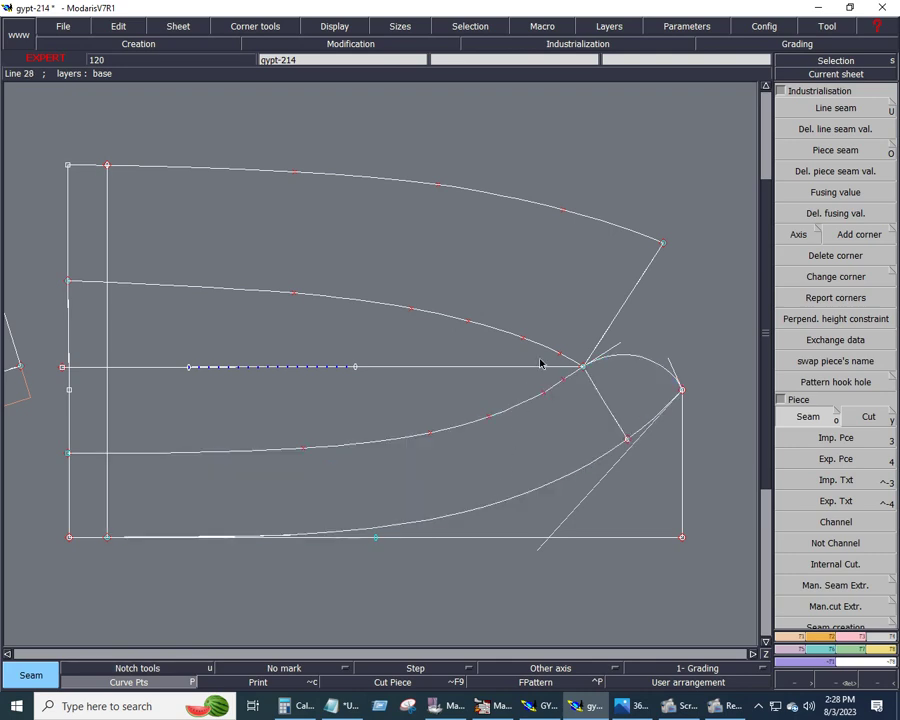
left_click(554, 326)
key("space")
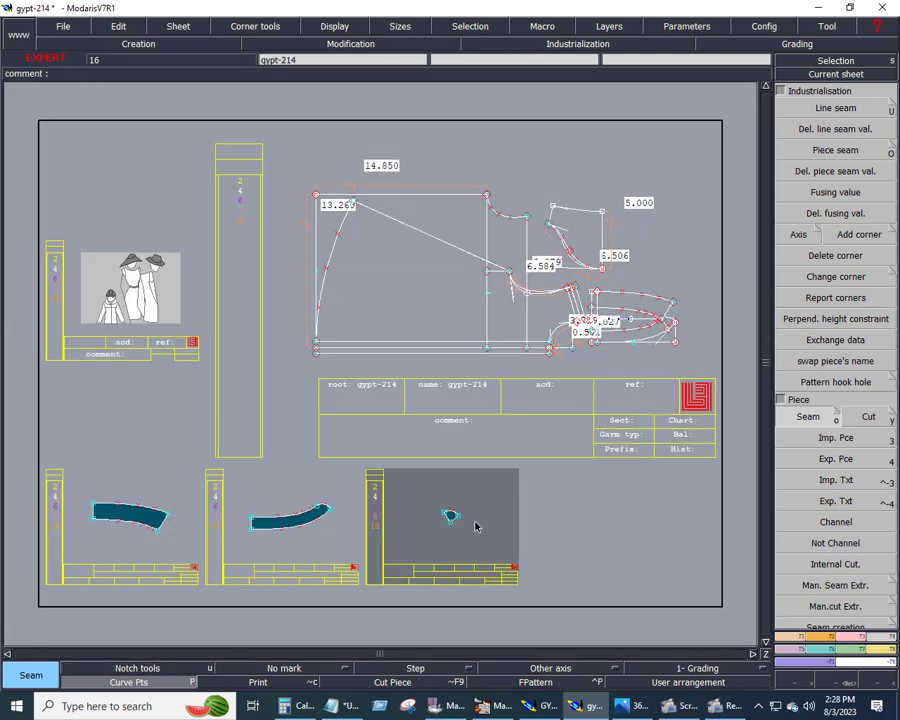
key("Delete")
left_click(472, 516)
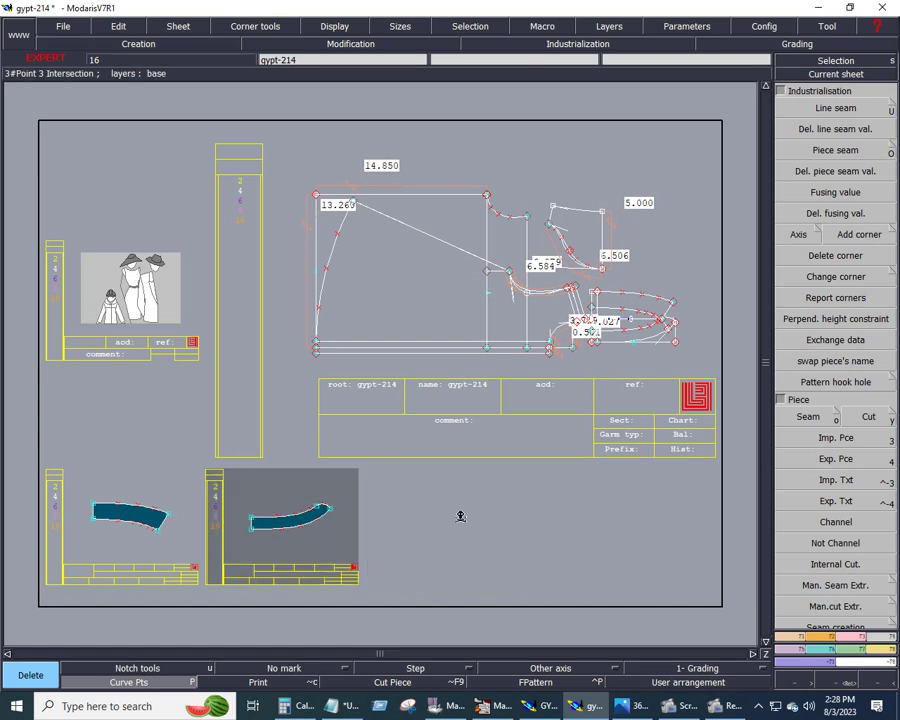
scroll(860, 600, "down", 10)
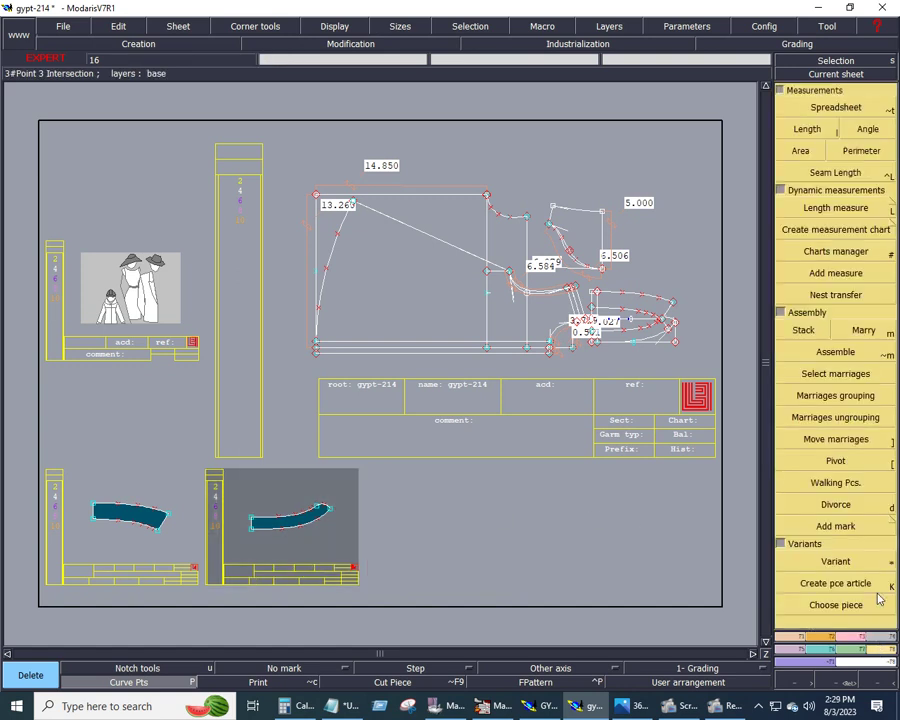
Marry the left panel onto the right panel gypt-2142 and view its sheet.
left_click(862, 331)
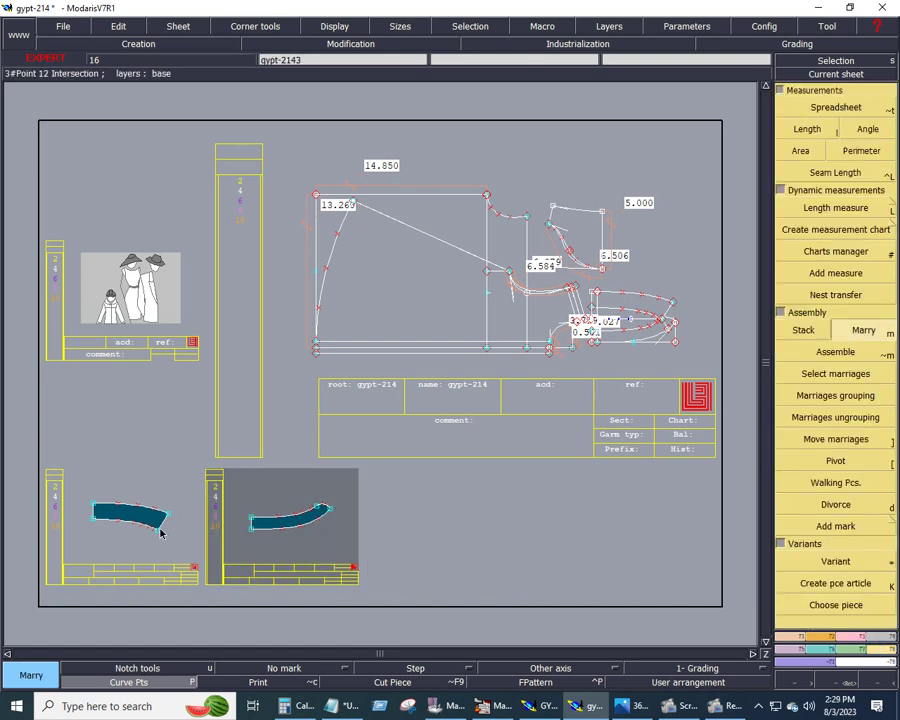
left_click(92, 521)
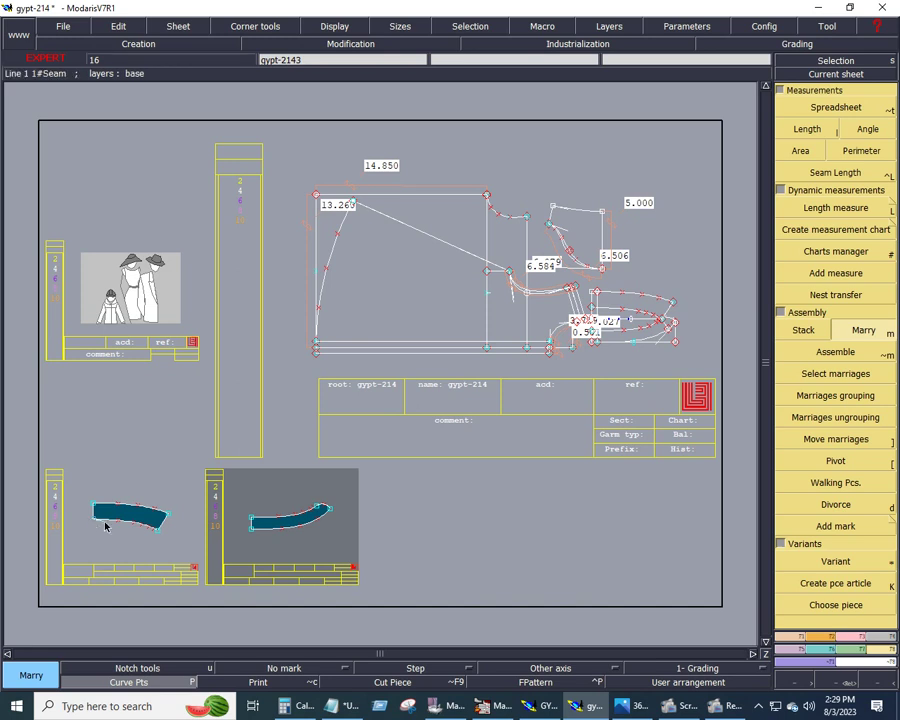
left_click(250, 521)
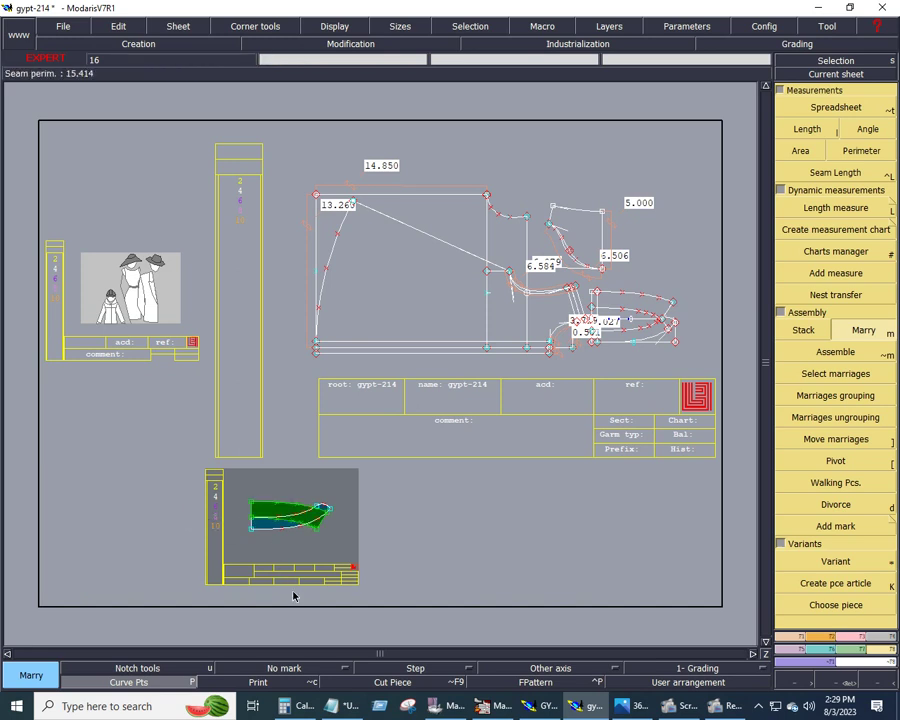
key("space")
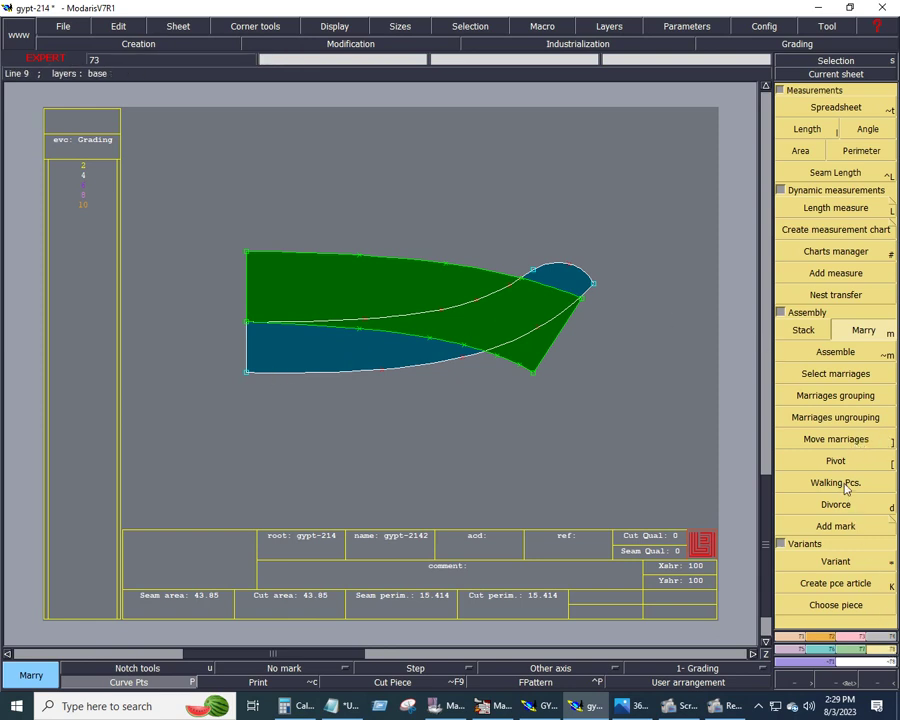
Walk the green panel along the shared seam and reshape its corner onto the blue panel's tip.
left_click(850, 482)
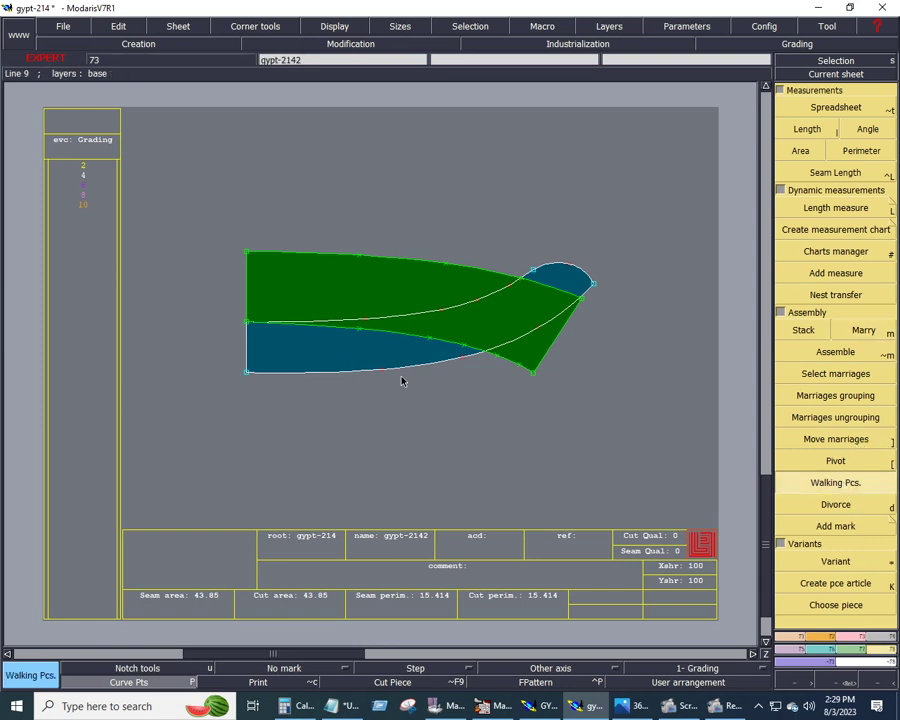
left_click(261, 322)
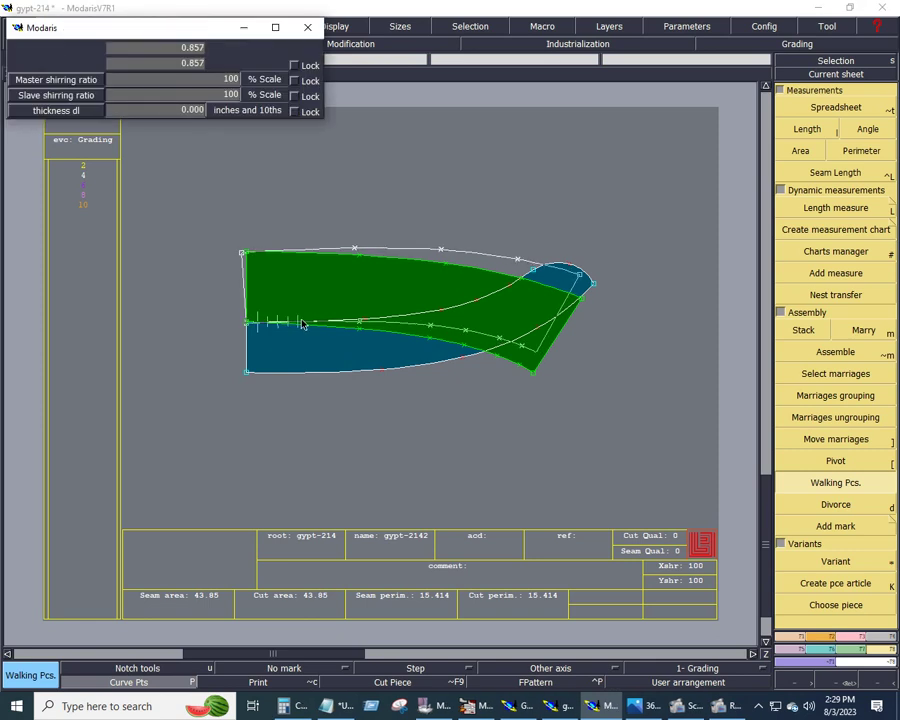
left_click(527, 281)
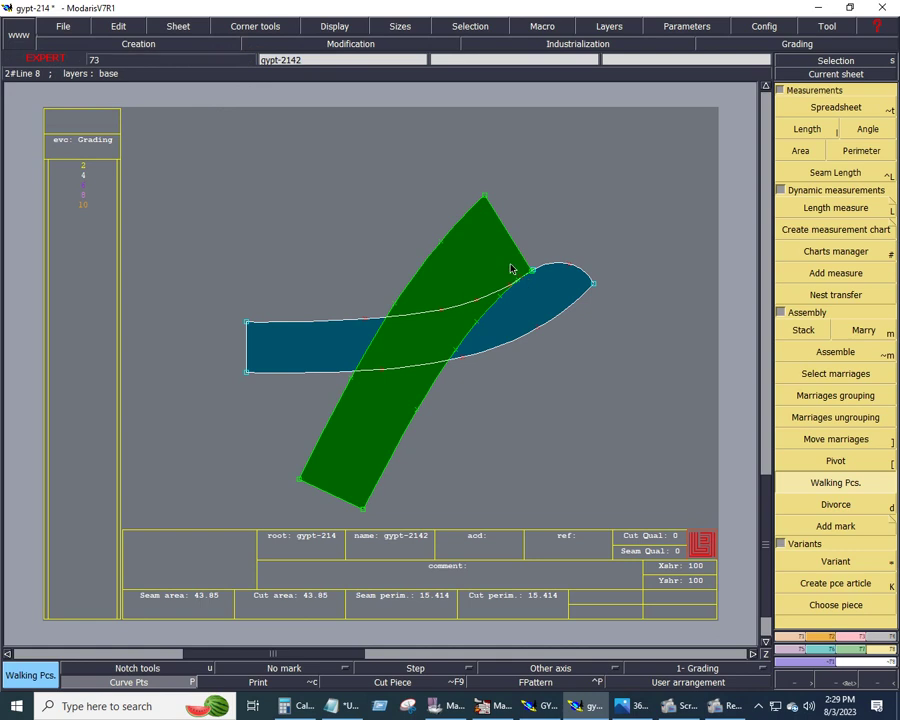
left_click_drag(505, 249, 603, 306)
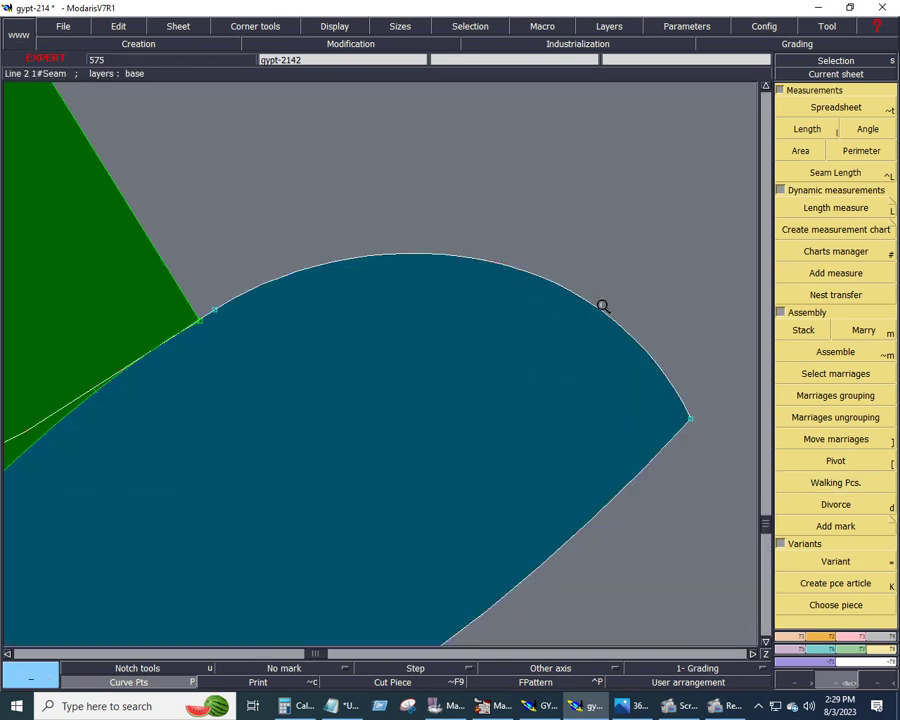
left_click(851, 638)
left_click(835, 314)
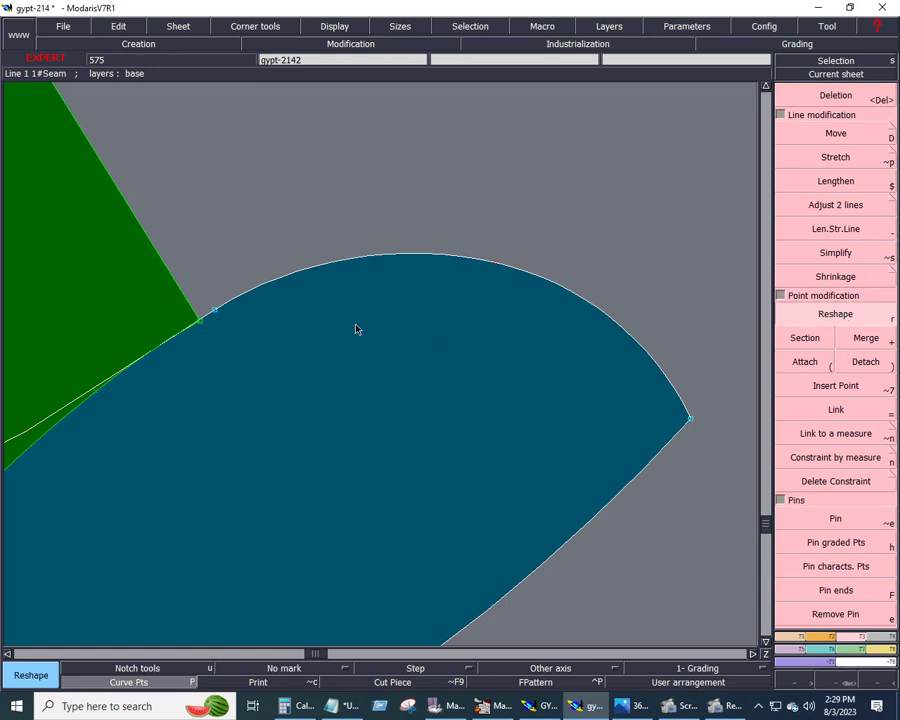
left_click(209, 318)
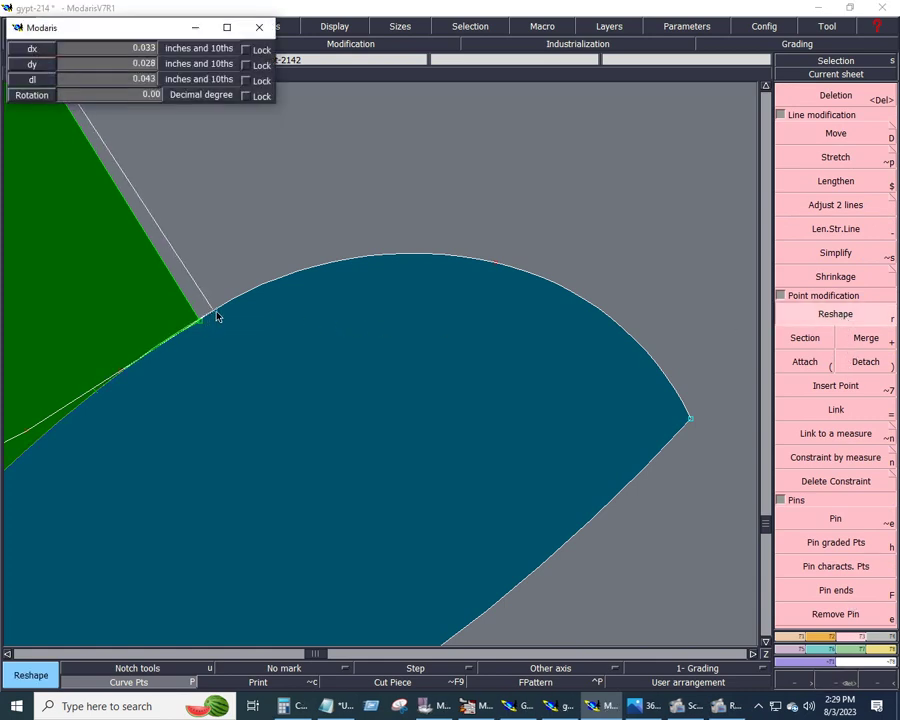
left_click(217, 317)
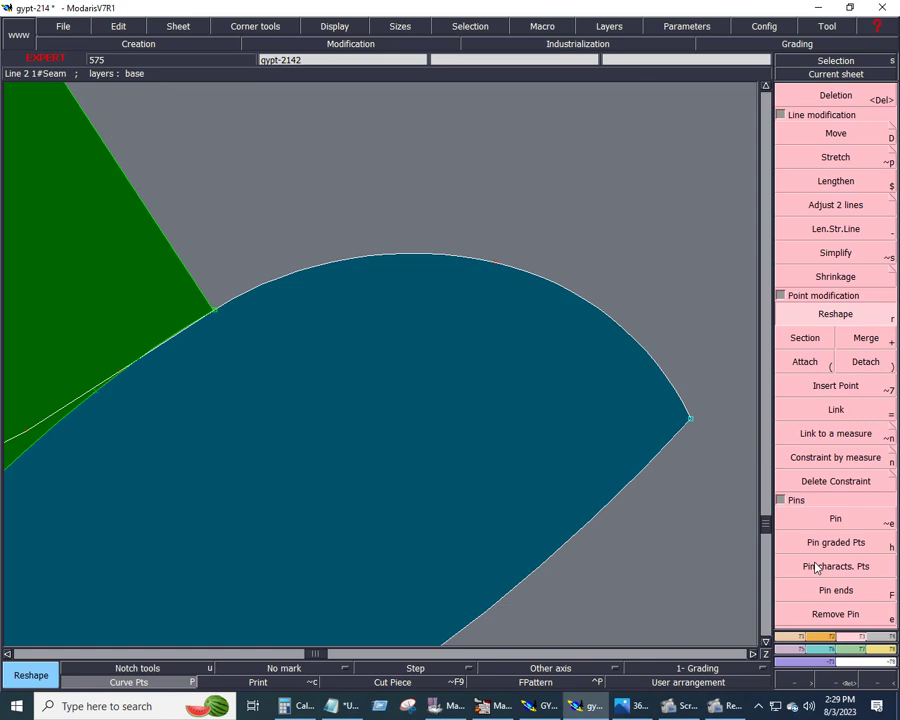
key("Home")
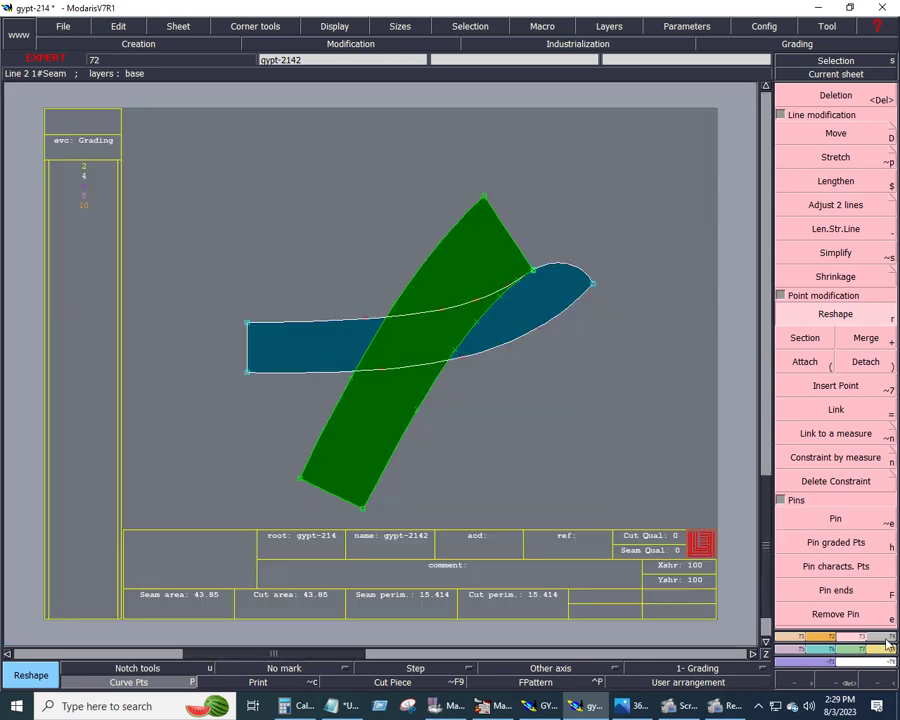
Divorce the green panel from gypt-2142.
left_click(888, 651)
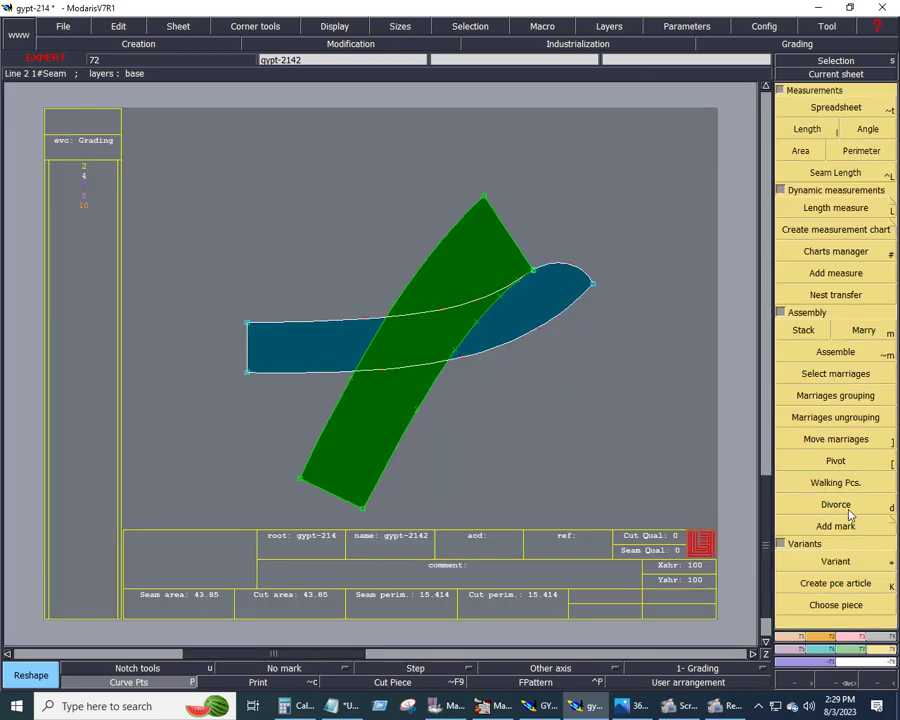
left_click(850, 512)
left_click(440, 336)
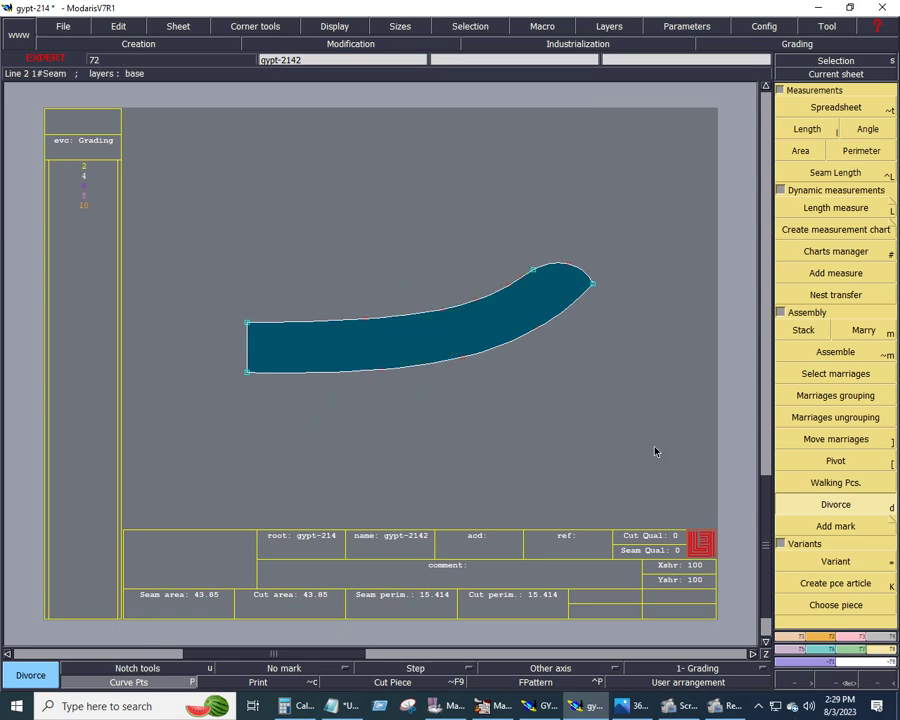
left_click(828, 637)
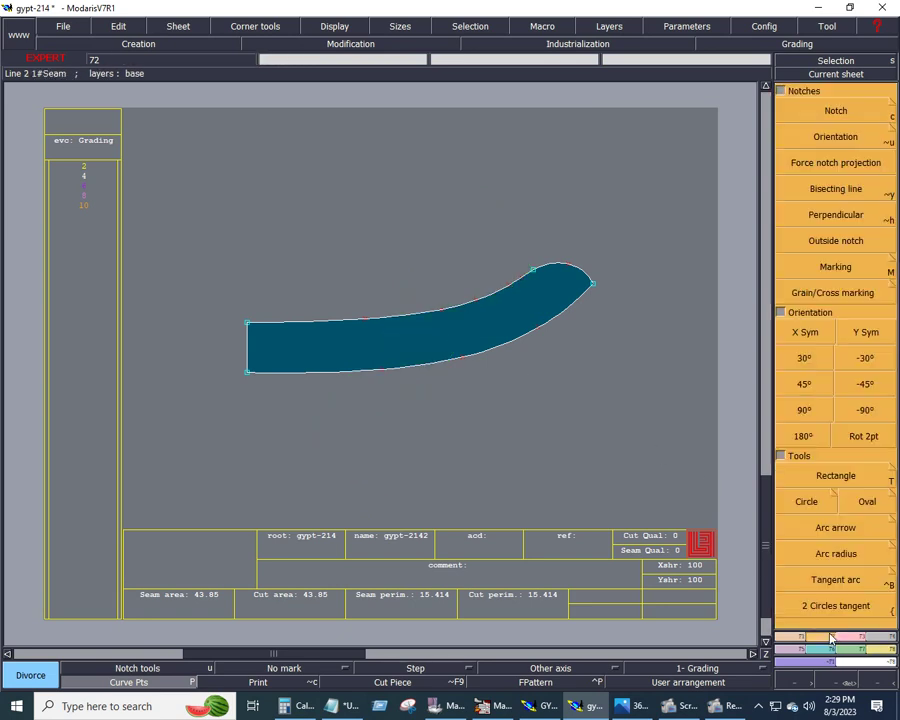
Notch the panel near its tip and mirror it with Sym2Pts into a symmetric band (perimeter 28.848).
left_click(838, 112)
left_click(534, 271)
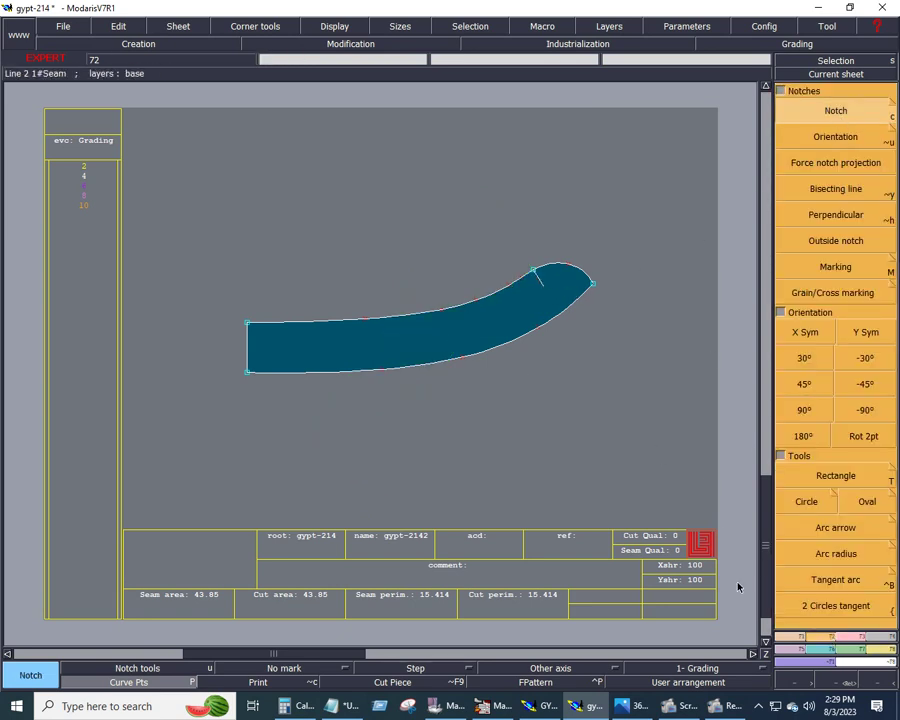
left_click(795, 655)
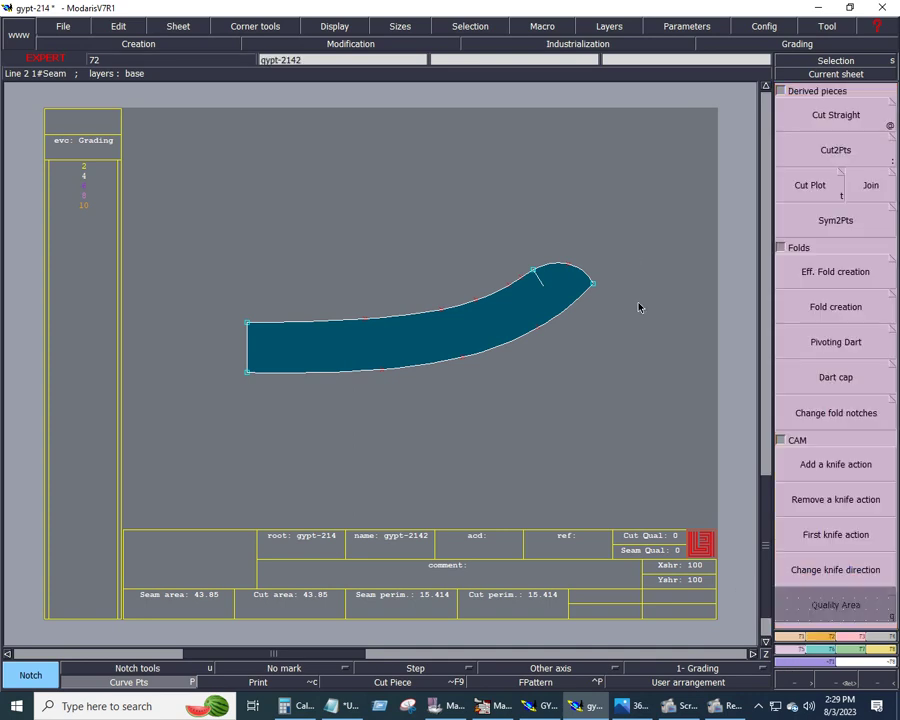
left_click(824, 224)
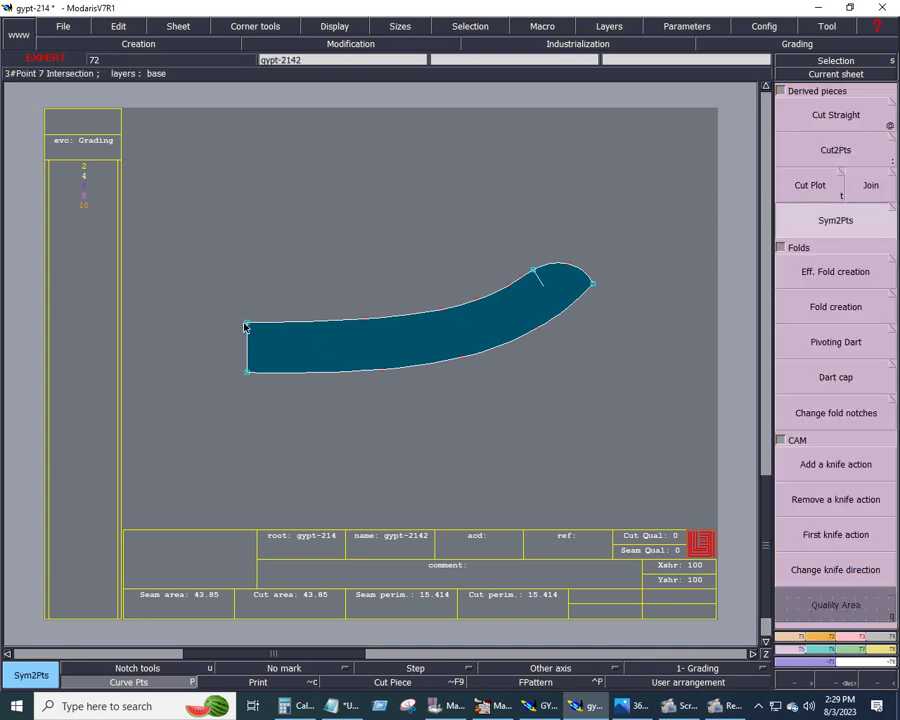
left_click(248, 374)
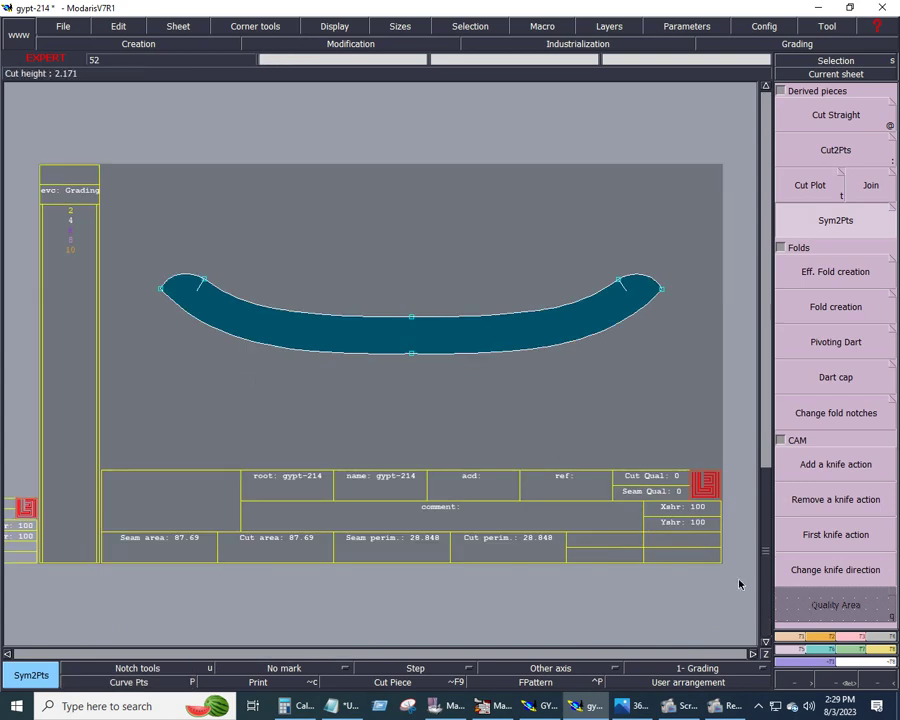
left_click(852, 637)
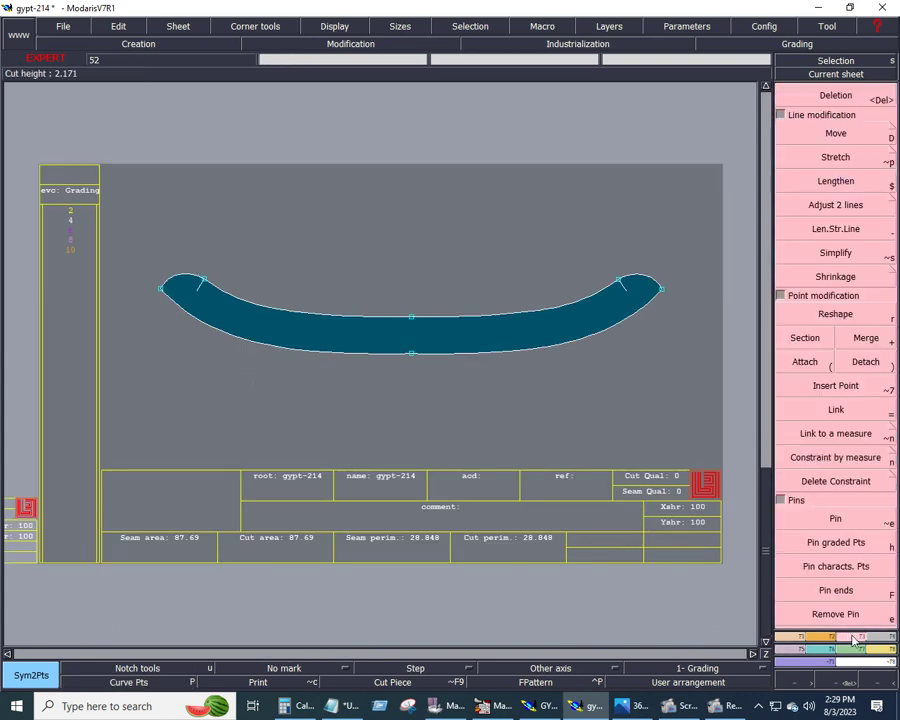
key("space")
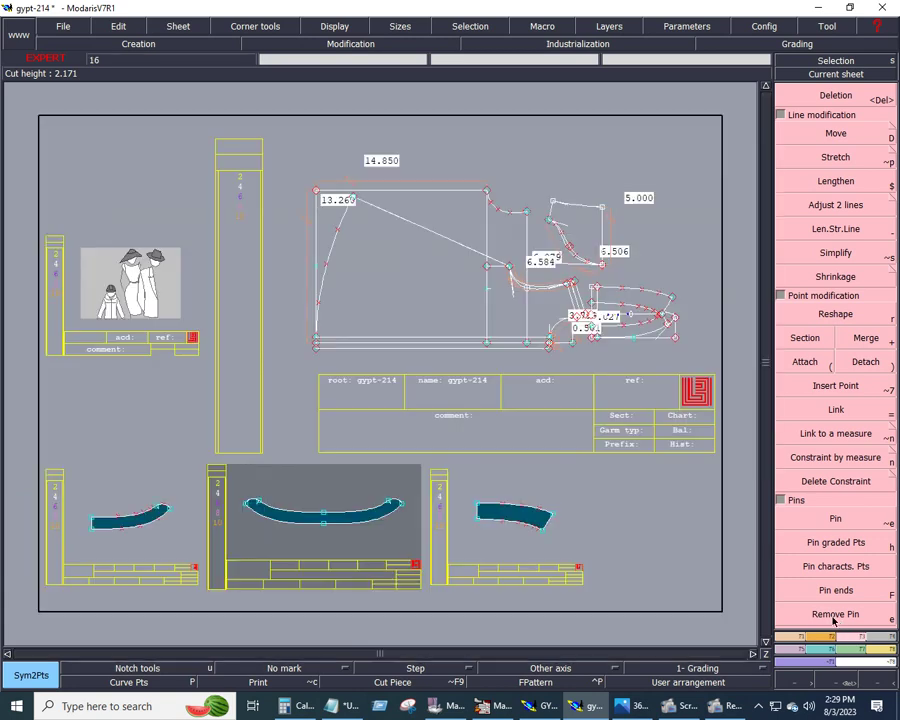
Copy the middle symmetric band to a new sheet and give the copy a 0.400 line seam.
key("c")
left_click(350, 525)
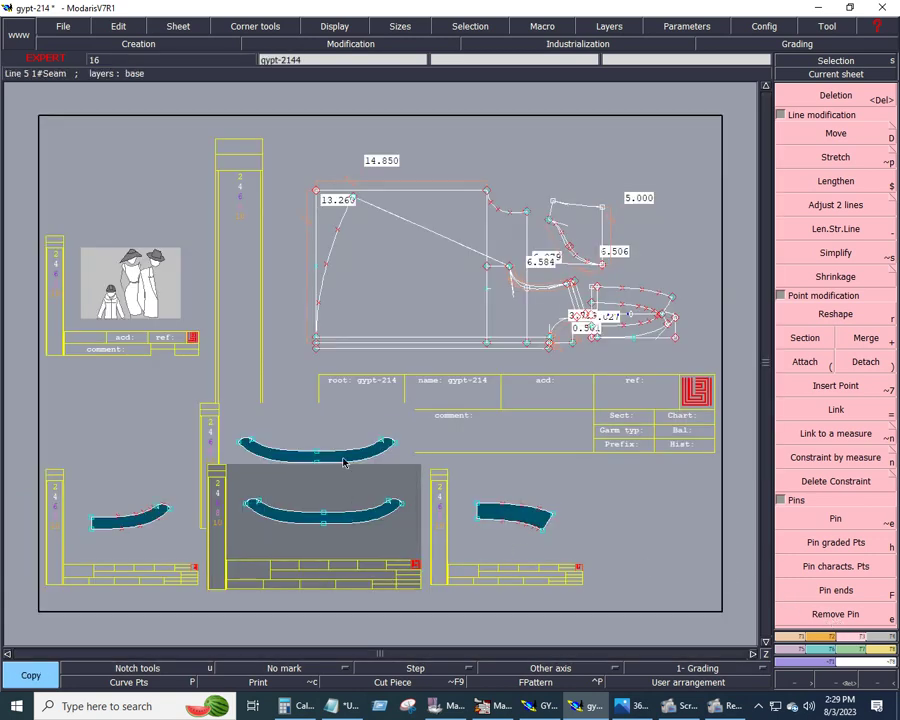
left_click(577, 44)
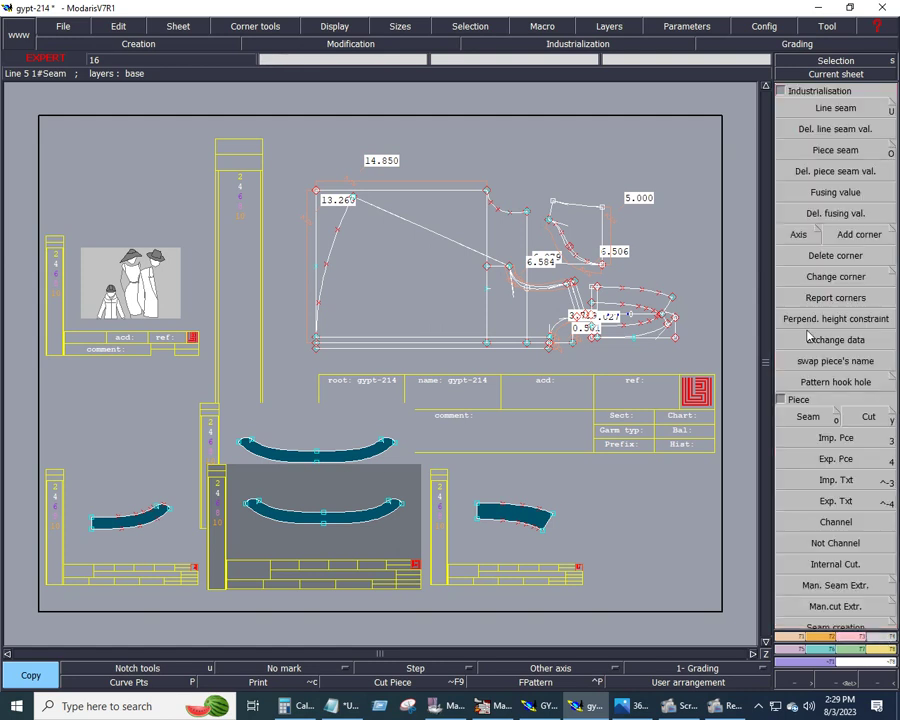
left_click(822, 110)
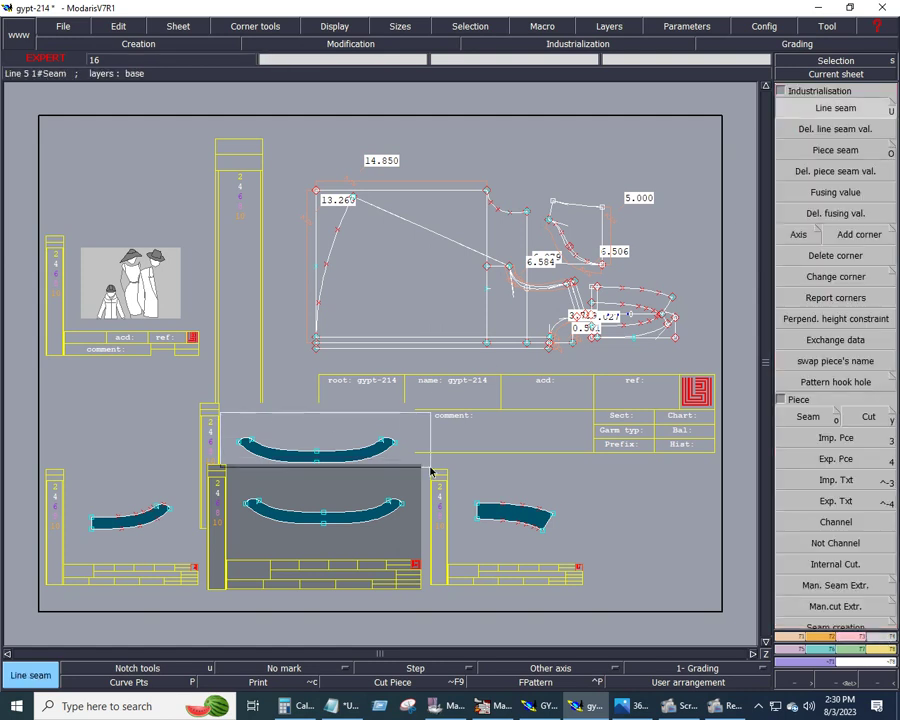
left_click(361, 446)
left_click(361, 446)
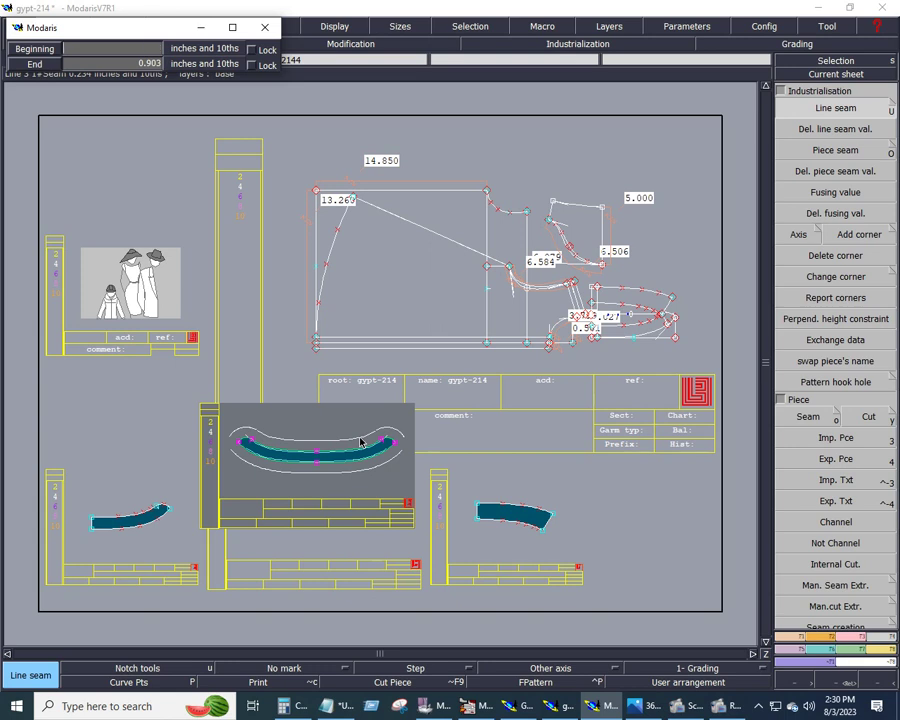
type("0.400")
key("Return")
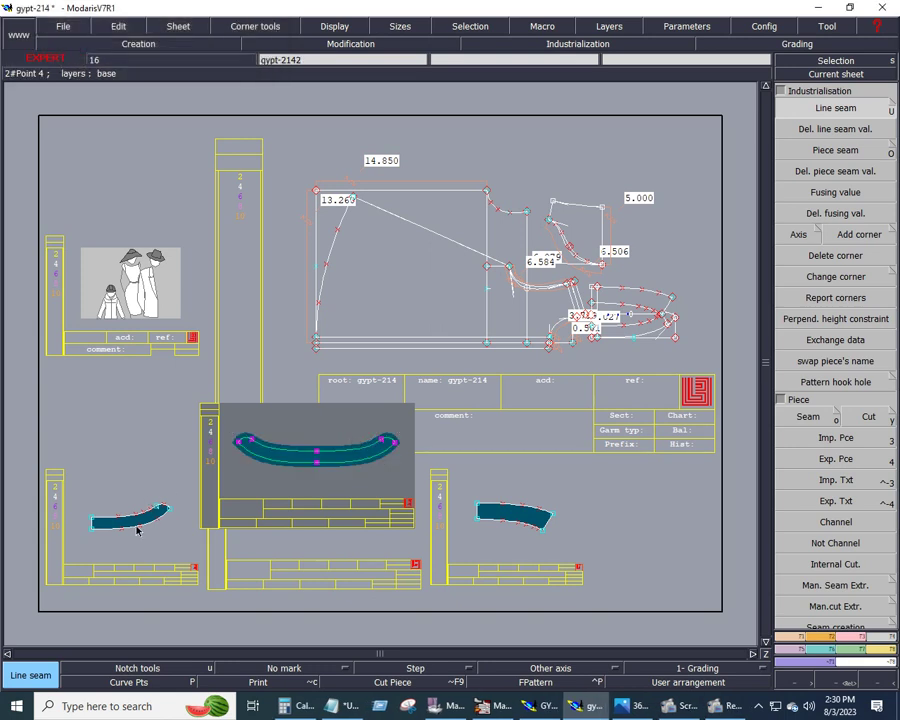
left_click(518, 542)
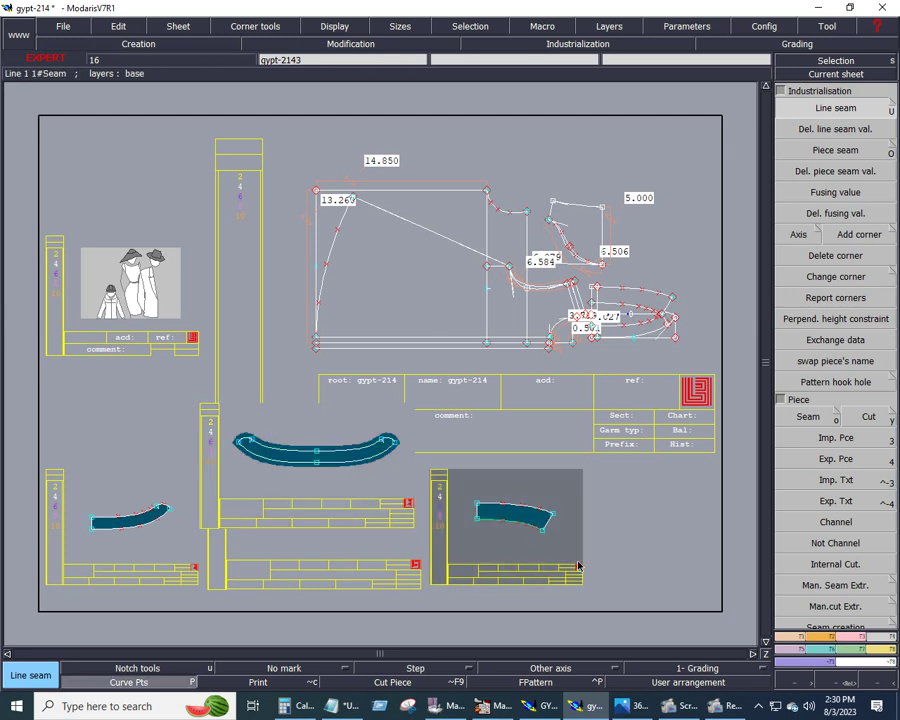
Align gypt-2143's top-left point with its bottom-left point using Ali2Pts.
key("z")
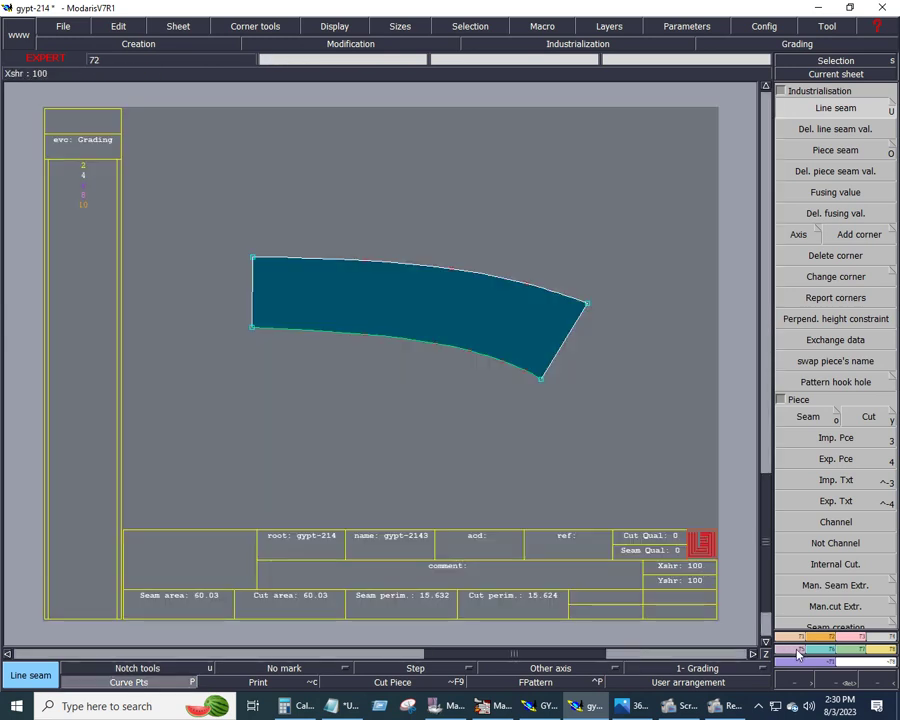
left_click(798, 651)
left_click(835, 220)
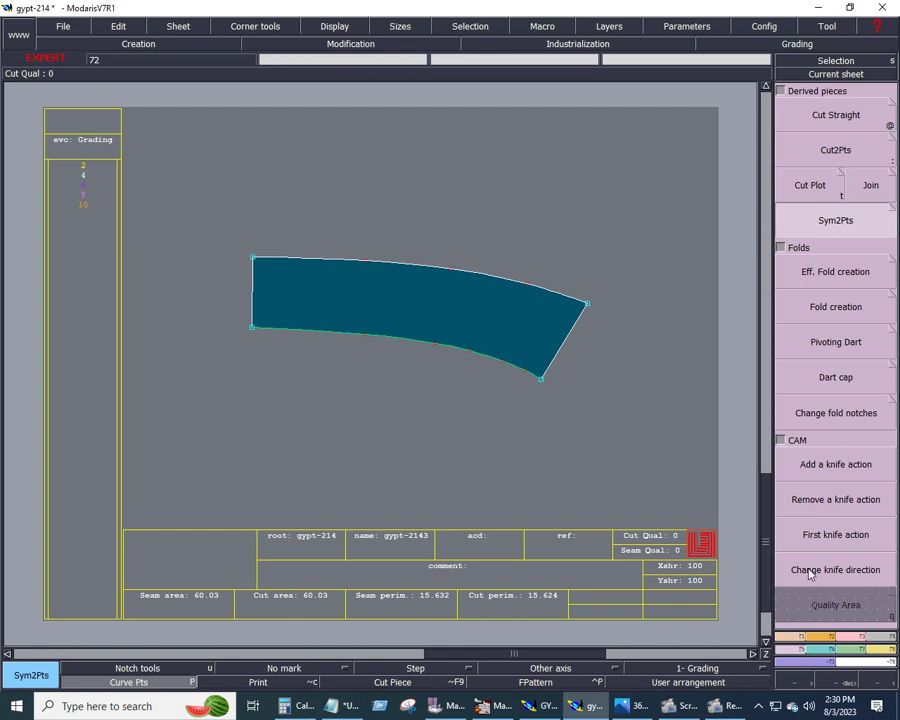
left_click(798, 647)
left_click(835, 272)
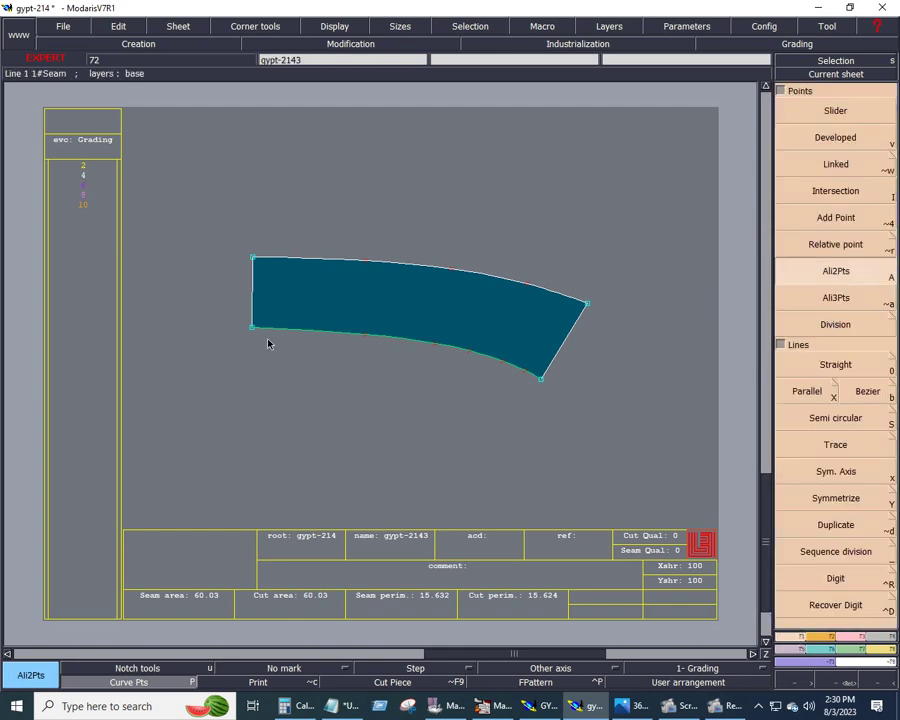
left_click(254, 259)
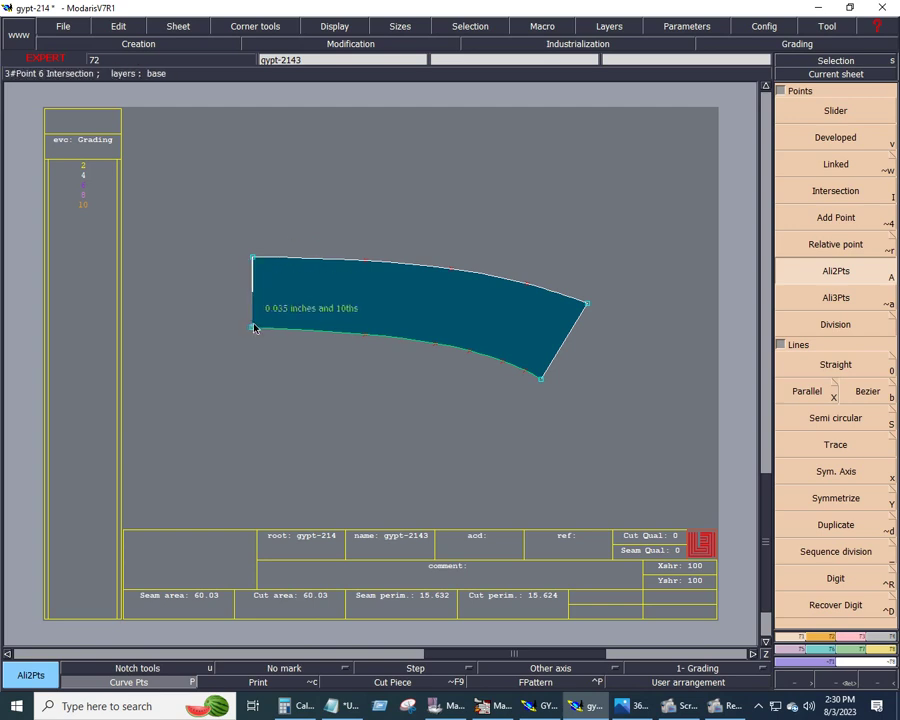
left_click(253, 326)
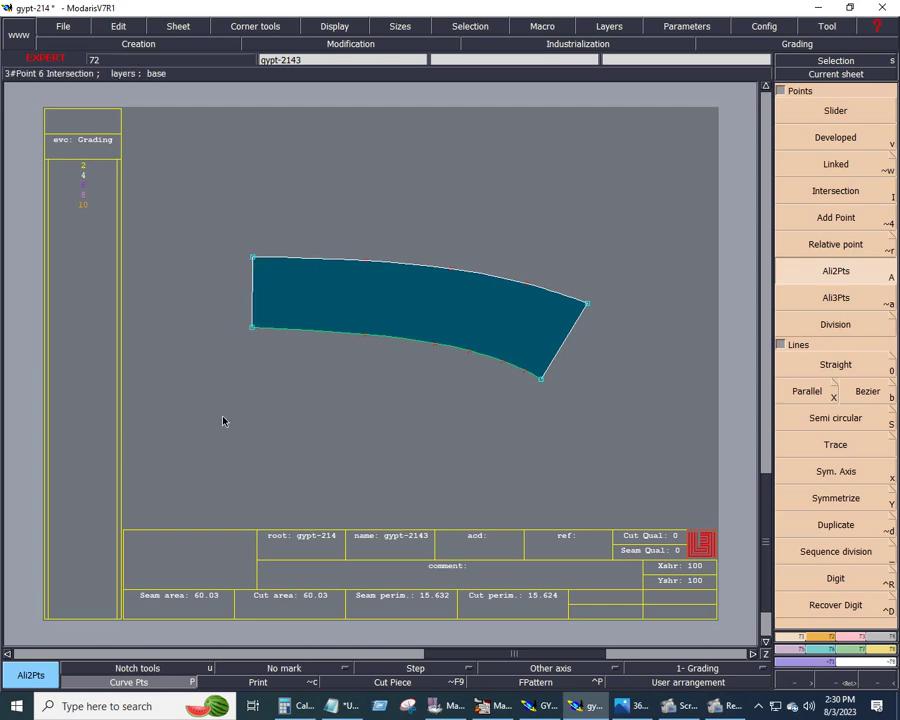
Reshape the top-left point, nudging it slightly left.
left_click(851, 638)
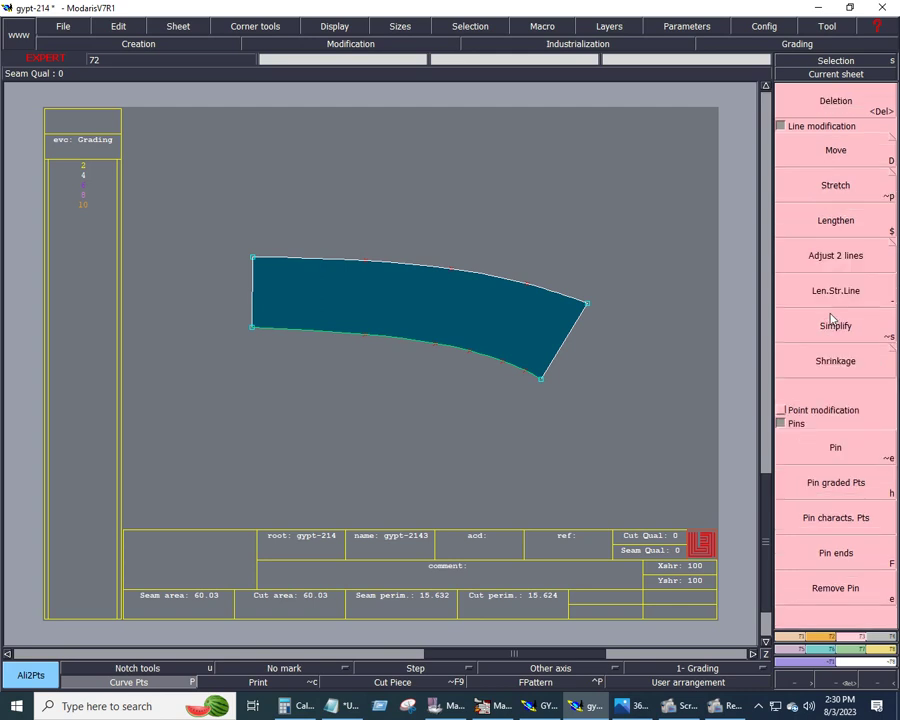
left_click(781, 410)
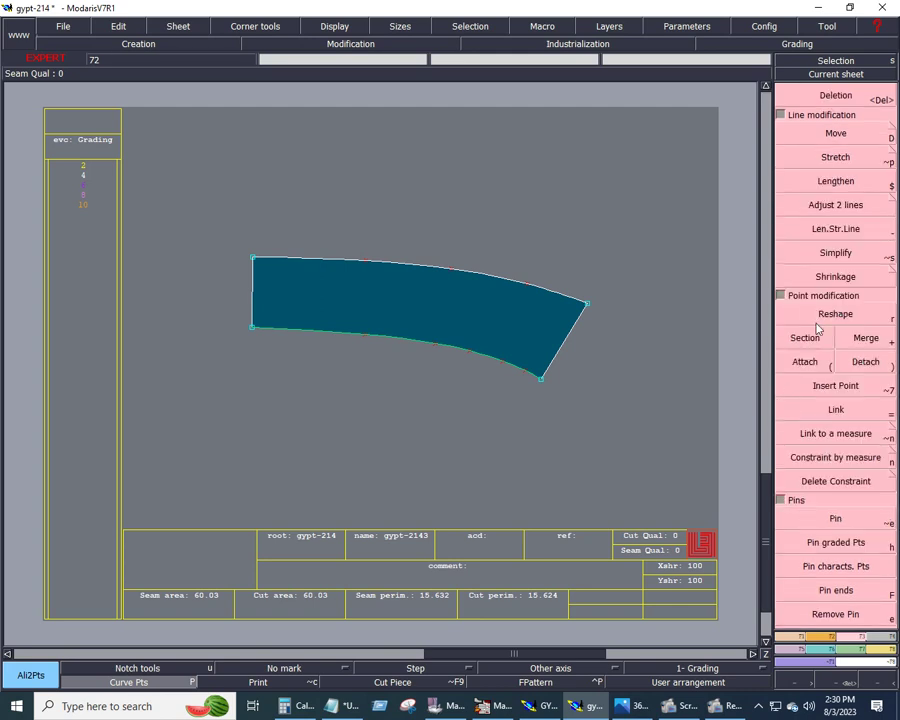
left_click(818, 322)
left_click(253, 260)
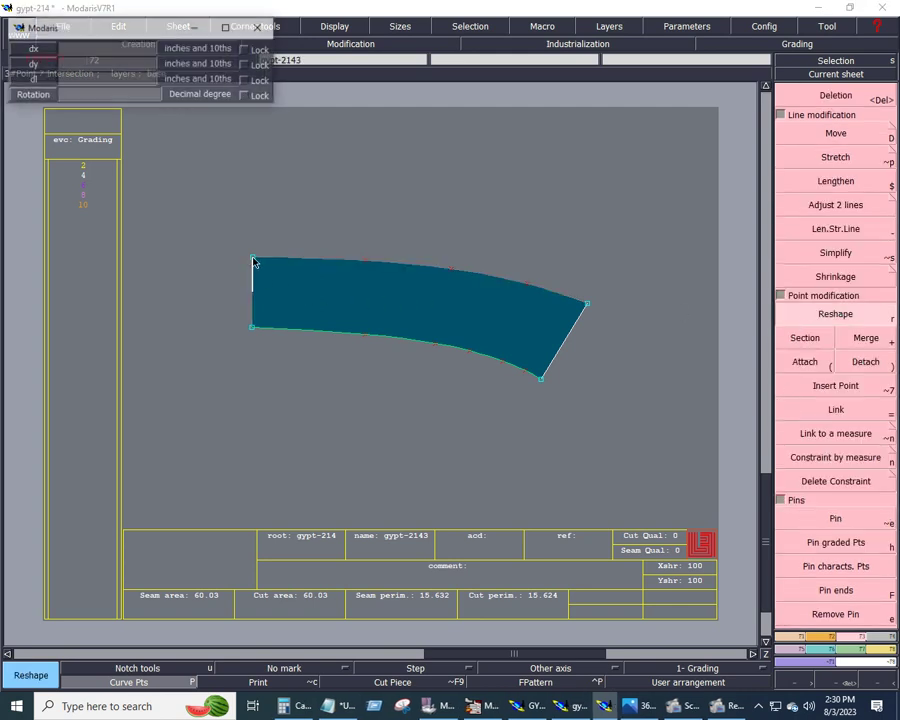
left_click(250, 259)
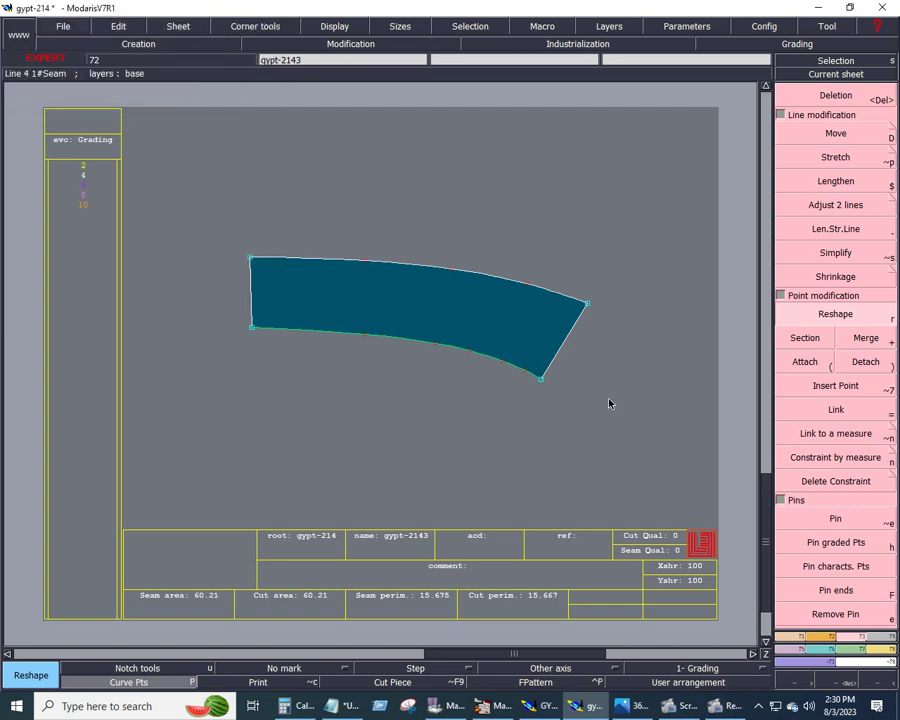
Re-align the top-left and bottom-left points so the left edge is vertical.
left_click(790, 637)
left_click(833, 271)
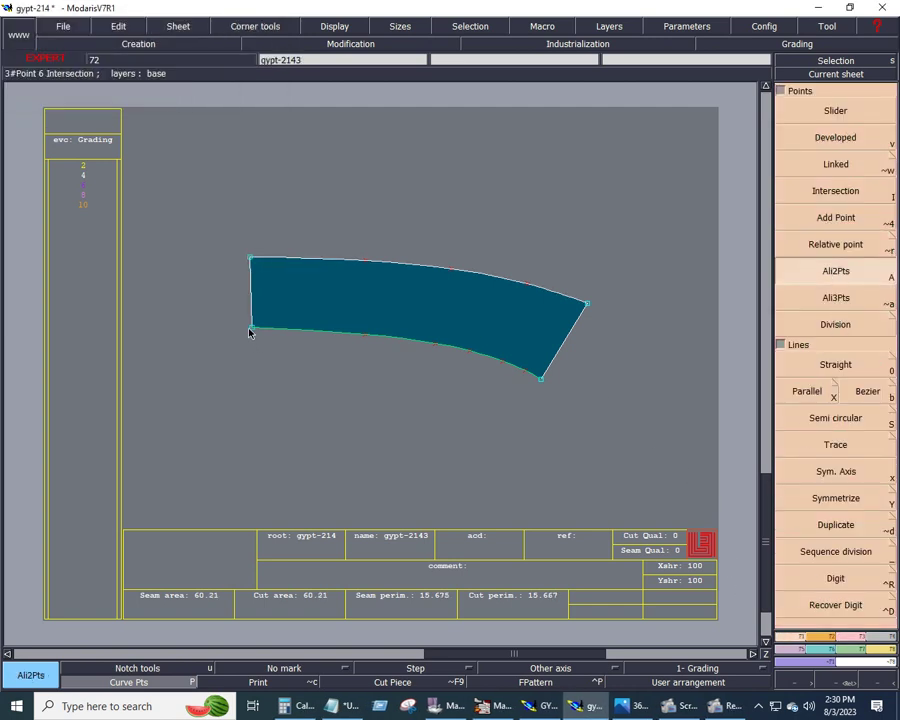
left_click(250, 330)
left_click(253, 261)
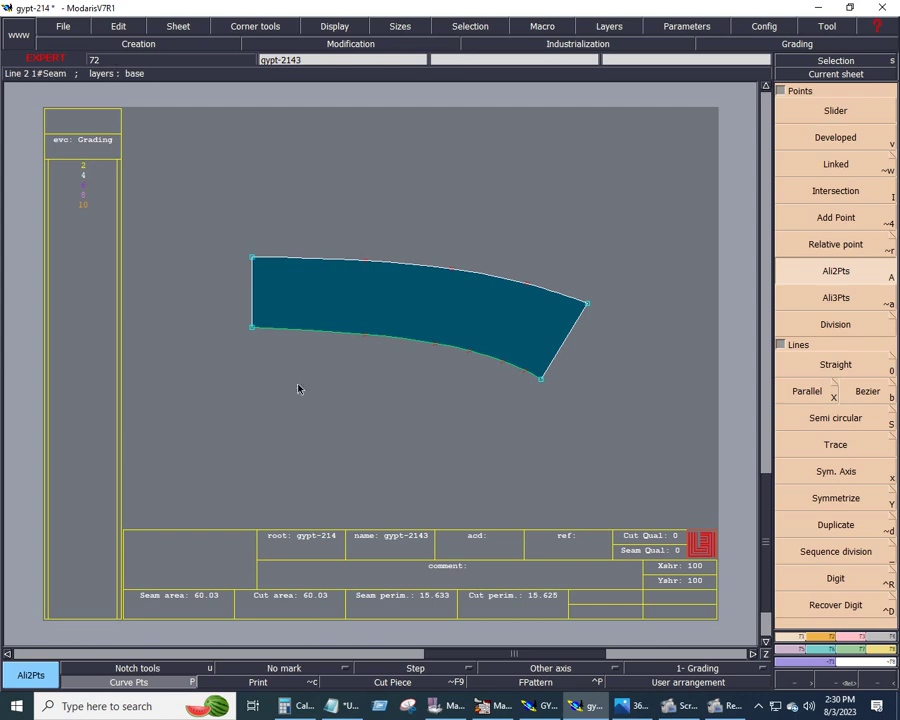
left_click(803, 650)
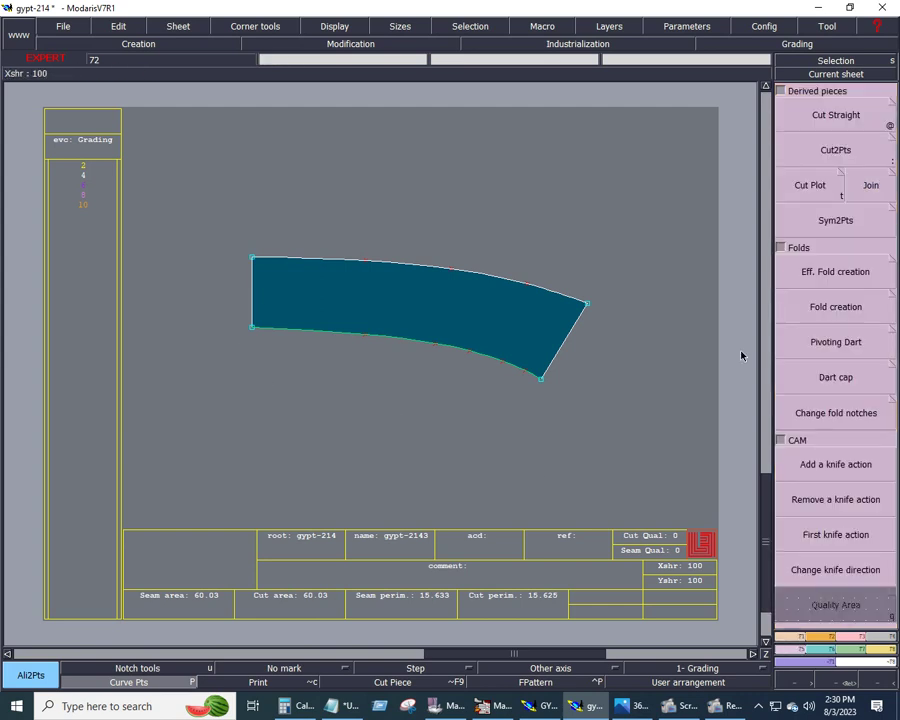
Mirror the piece across its left edge, then copy the band (gypt-2145) to a new sheet.
left_click(828, 233)
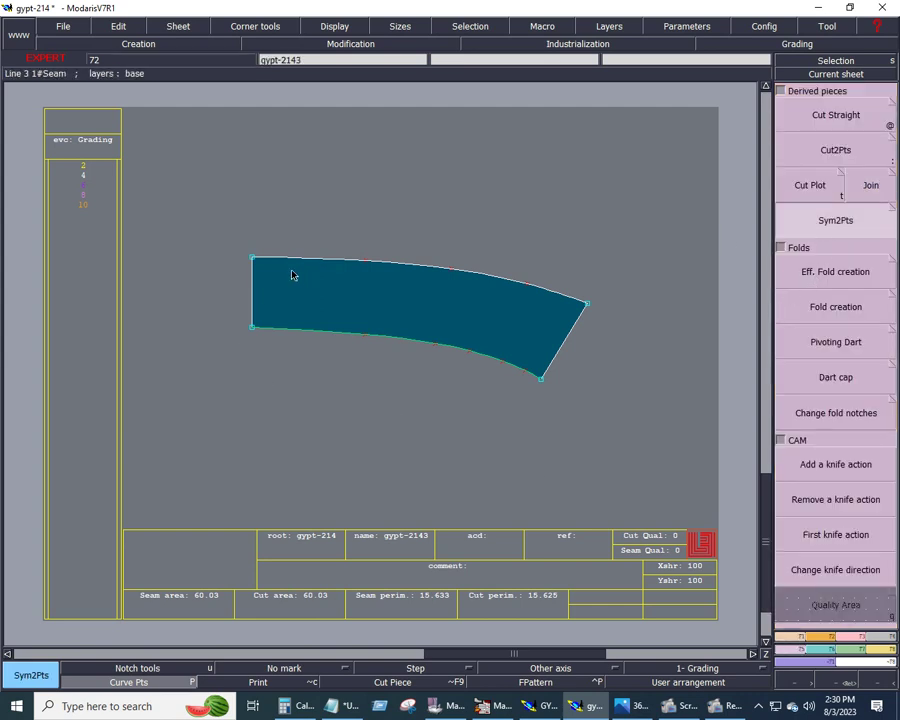
left_click(253, 328)
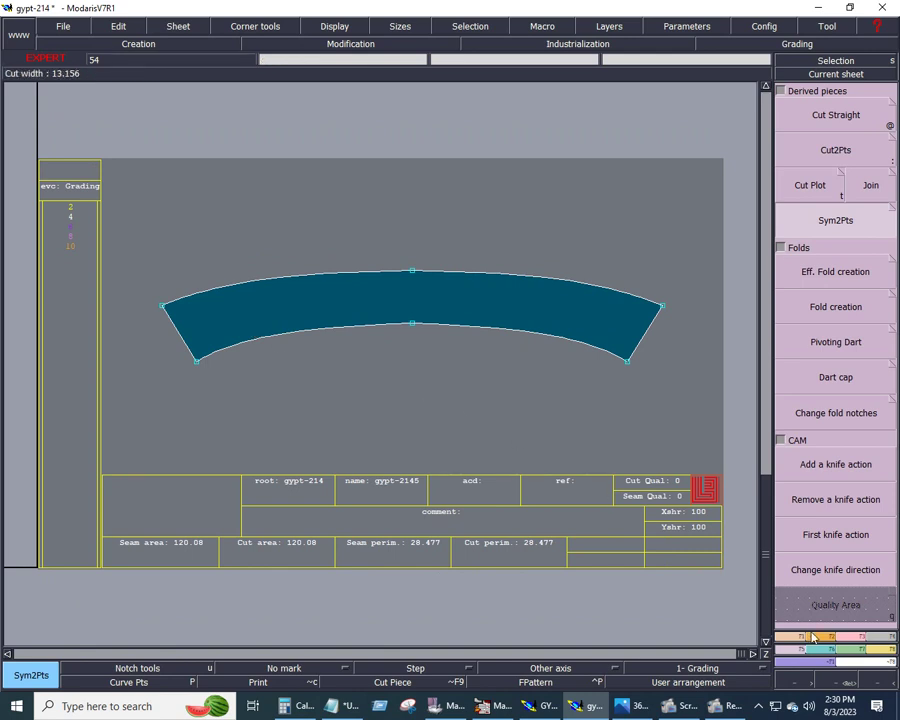
key("c")
left_click(414, 316)
left_click(370, 380)
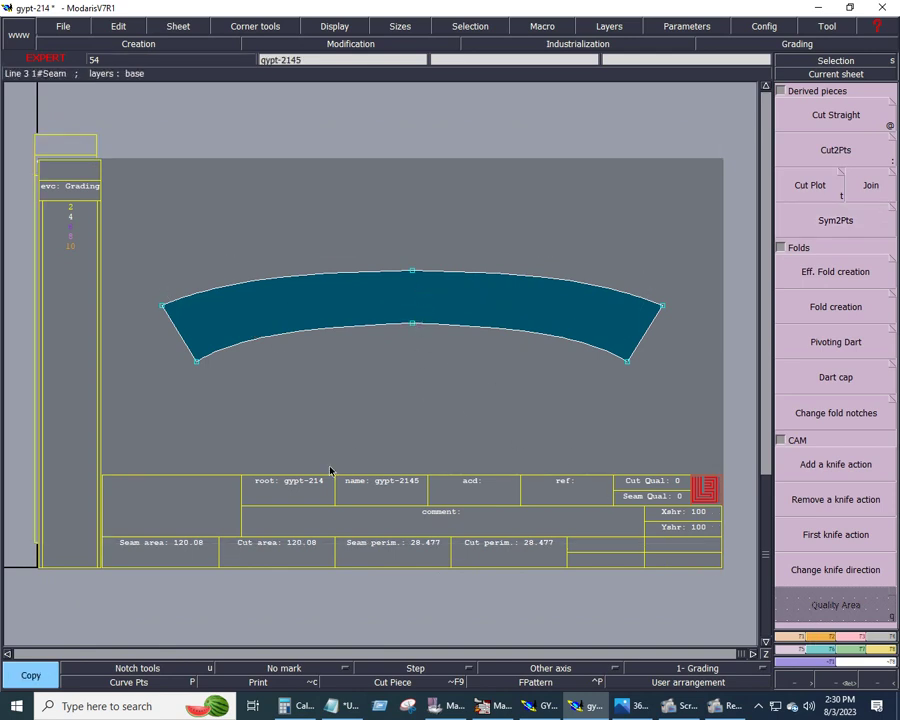
scroll(240, 484, "down", 5)
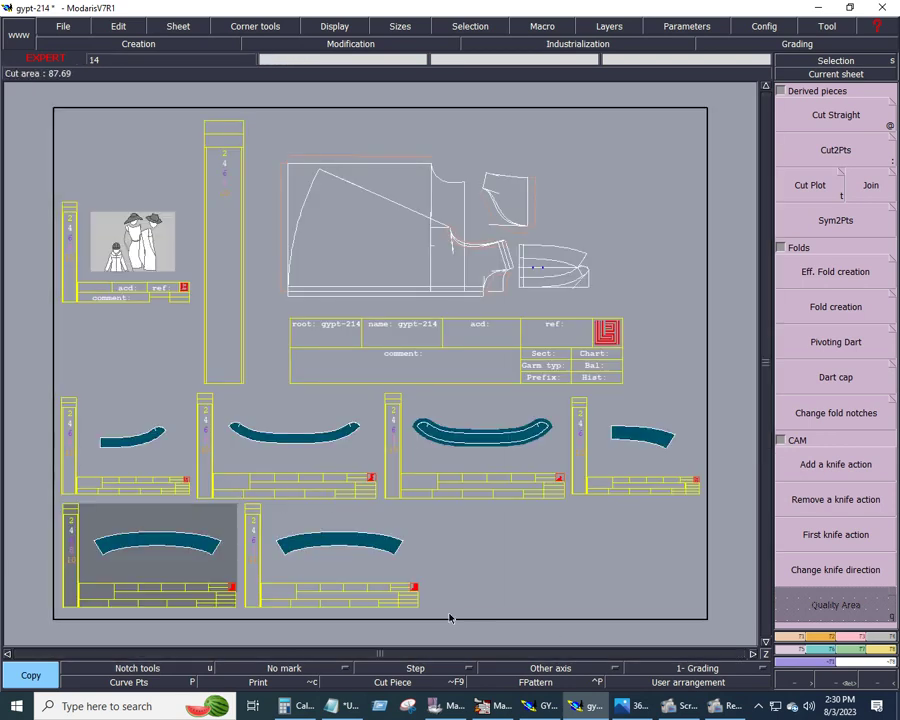
left_click_drag(273, 510, 428, 584)
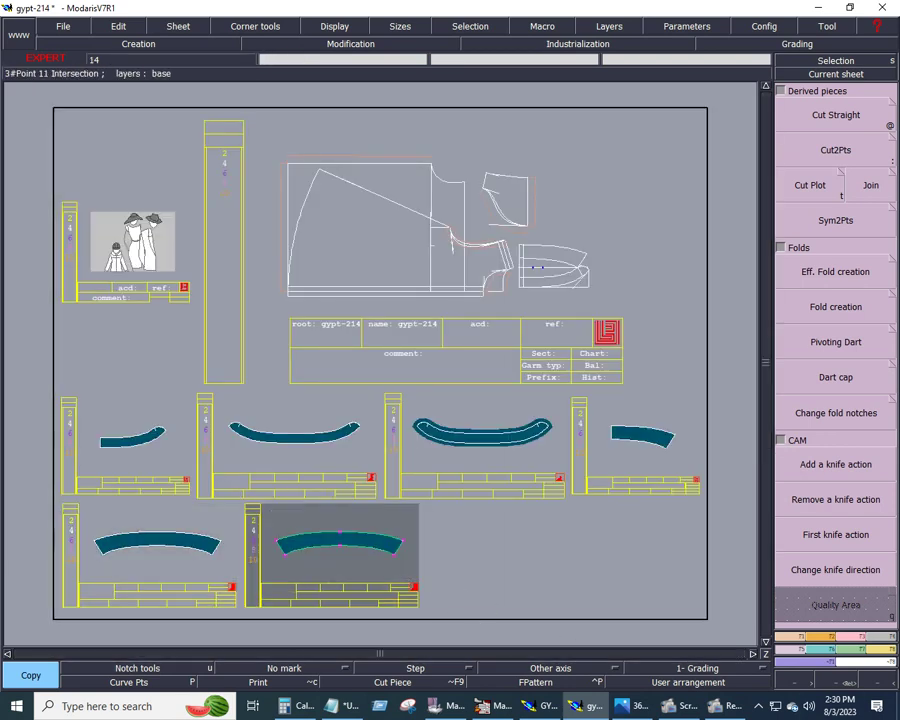
scroll(882, 600, "down", 5)
Add 0.400 line seams to the copied band, the bottom-left band and the next curved band.
left_click(820, 106)
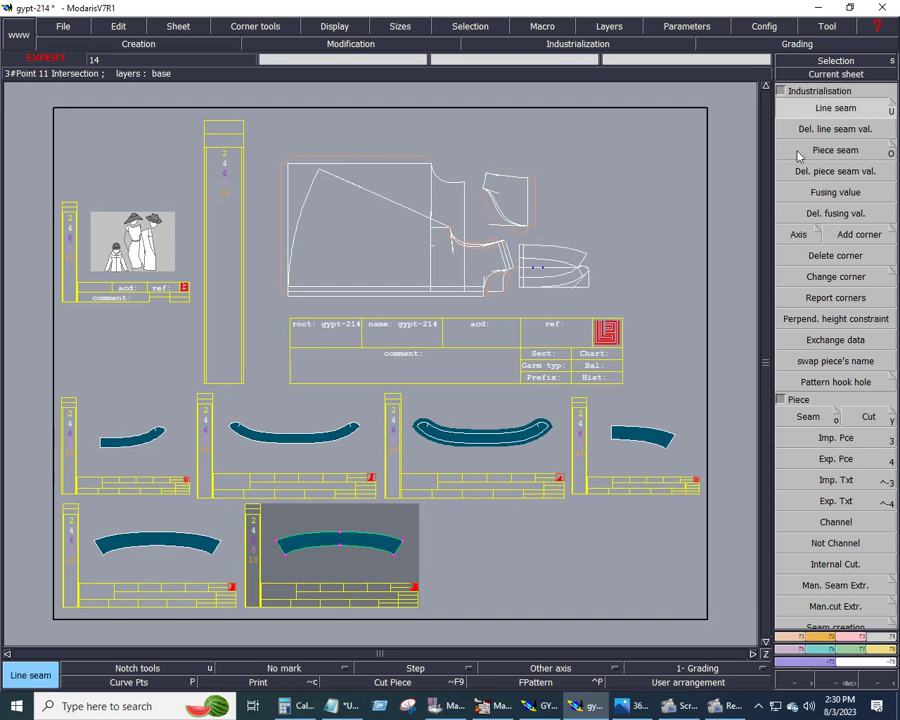
left_click(363, 539)
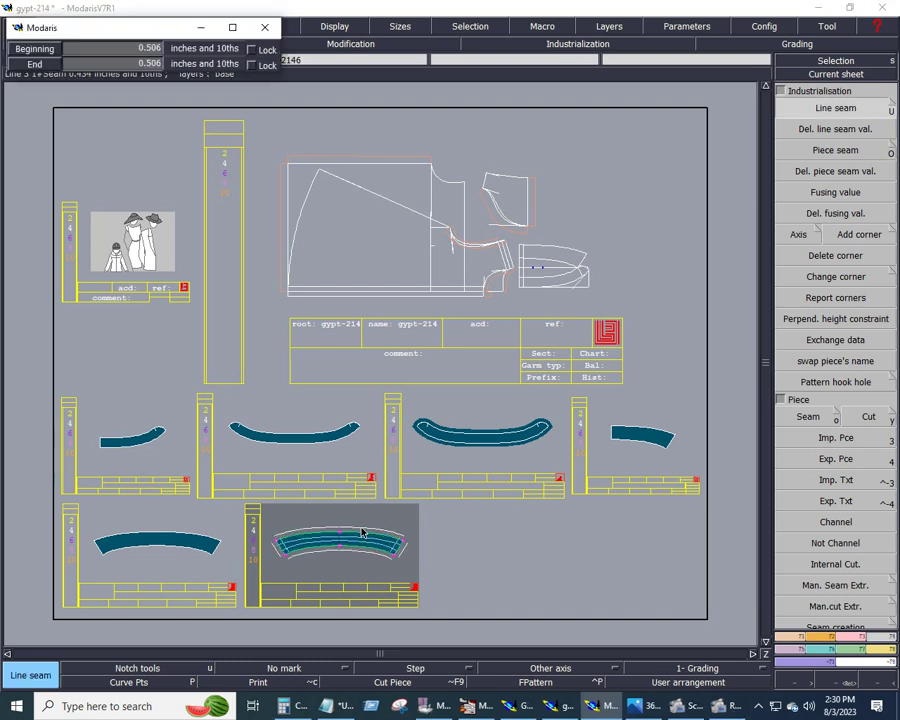
key("Return")
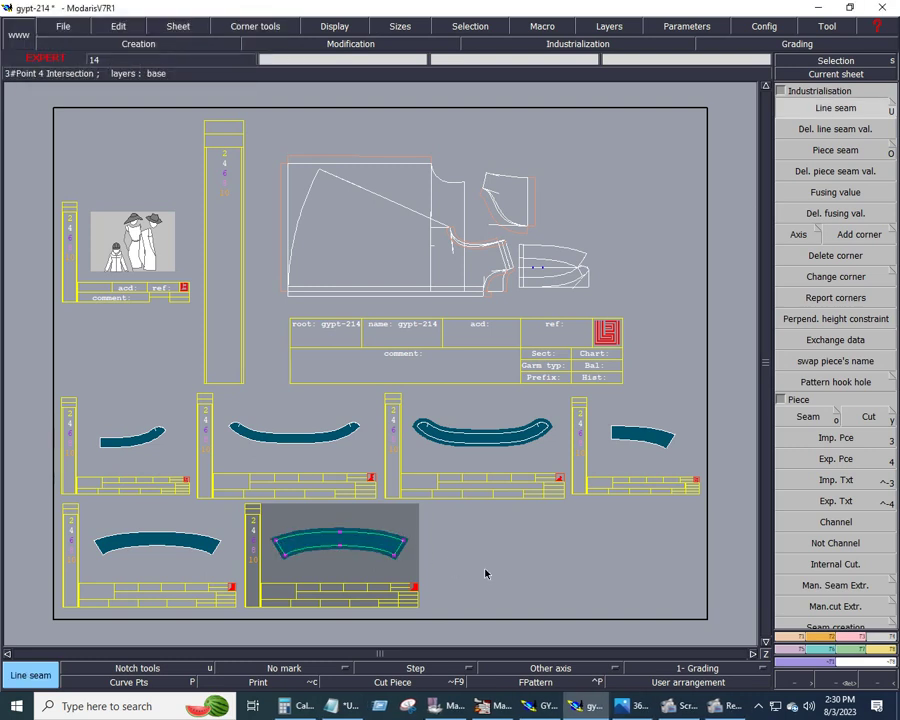
right_click(496, 575)
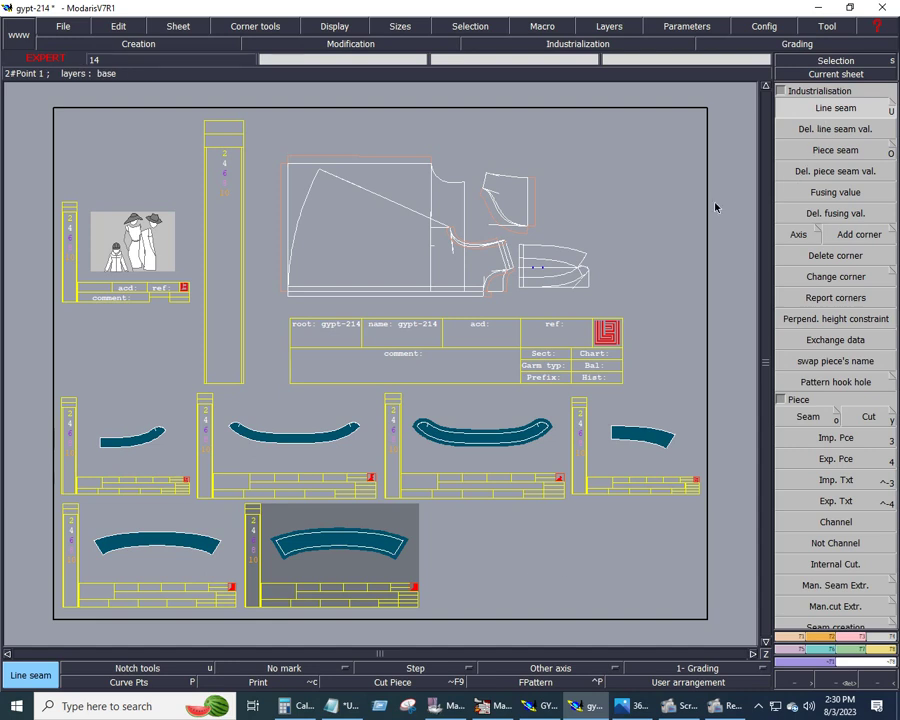
left_click(125, 541)
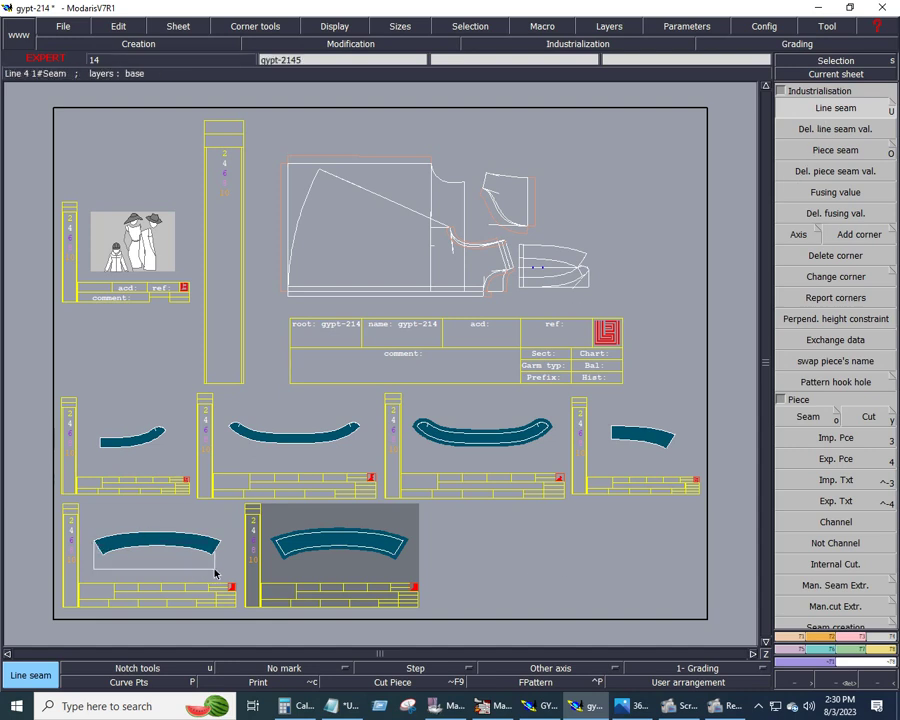
left_click(183, 549)
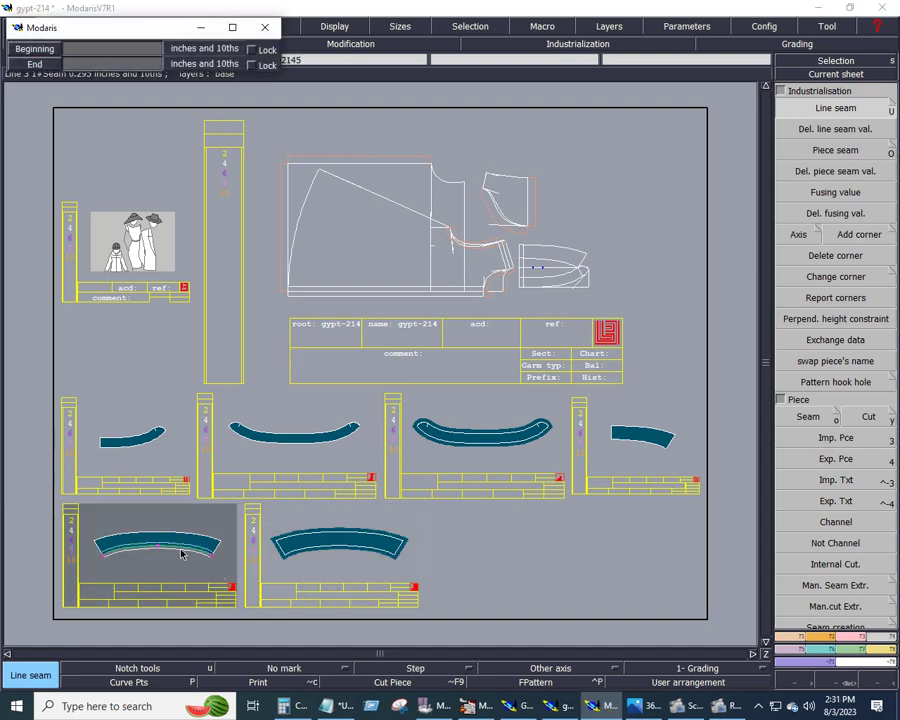
type("0.48")
key("Return")
key("Return")
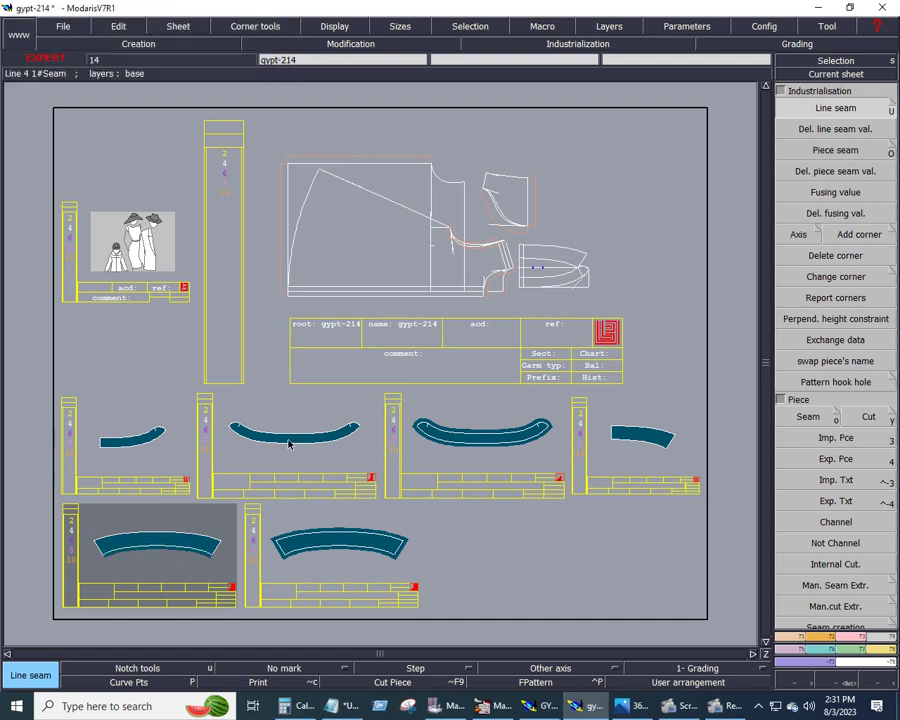
left_click(288, 431)
key("Return")
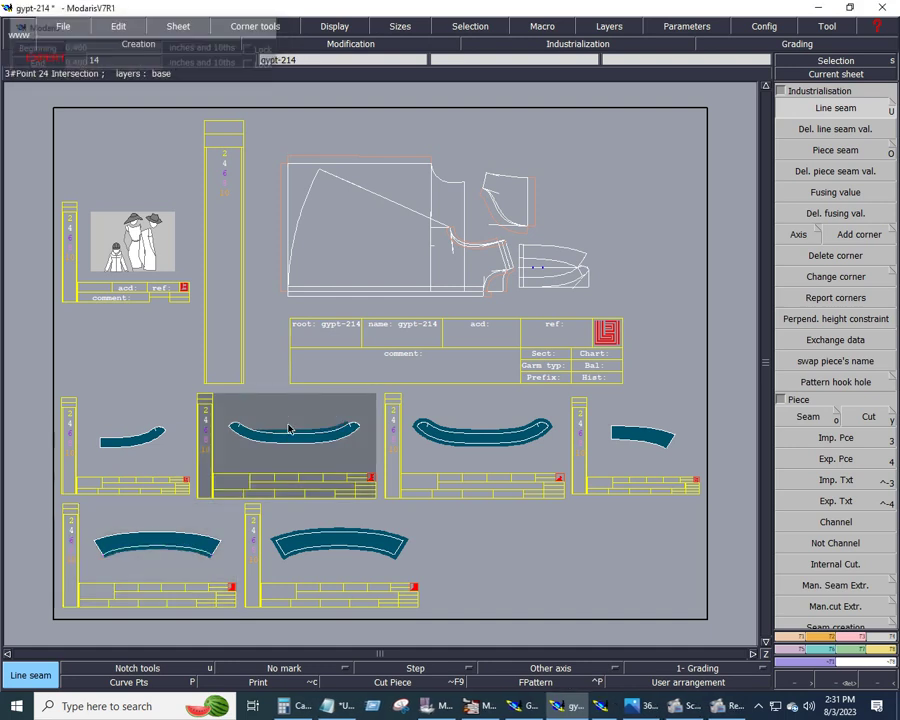
left_click(253, 428)
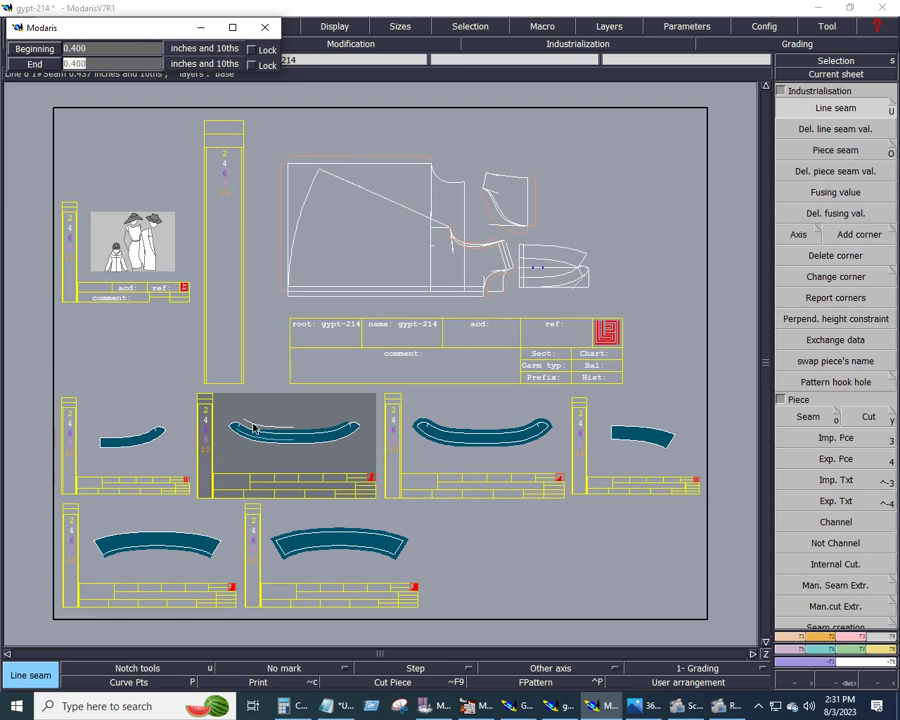
key("Return")
key("Return")
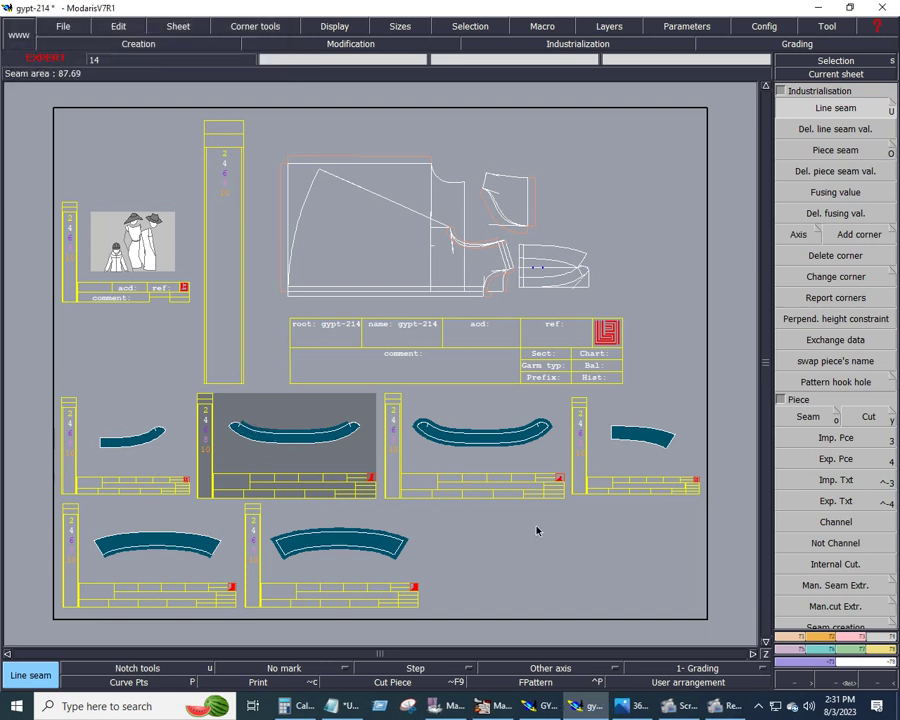
Delete the two small leftover pieces and zoom in on the remaining four bands.
key("Delete")
left_click(615, 440)
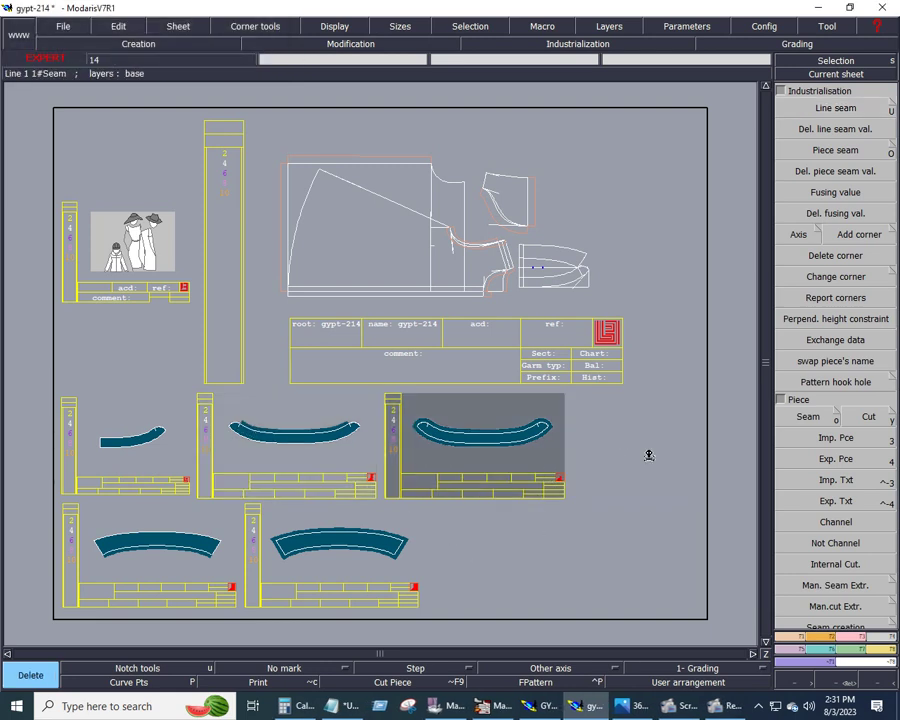
left_click(130, 463)
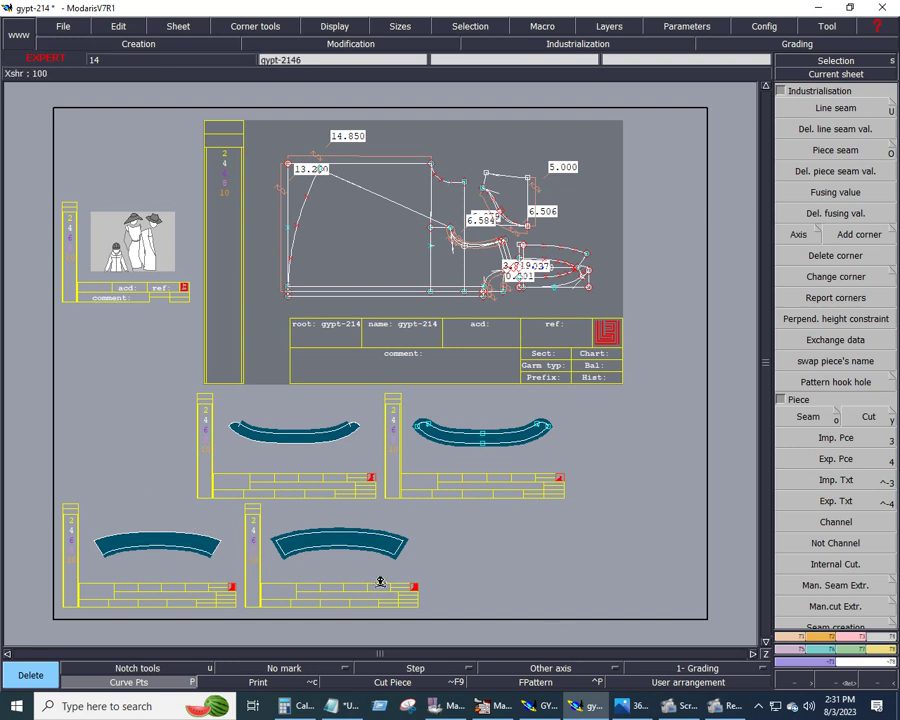
key("z")
left_click_drag(60, 388, 600, 597)
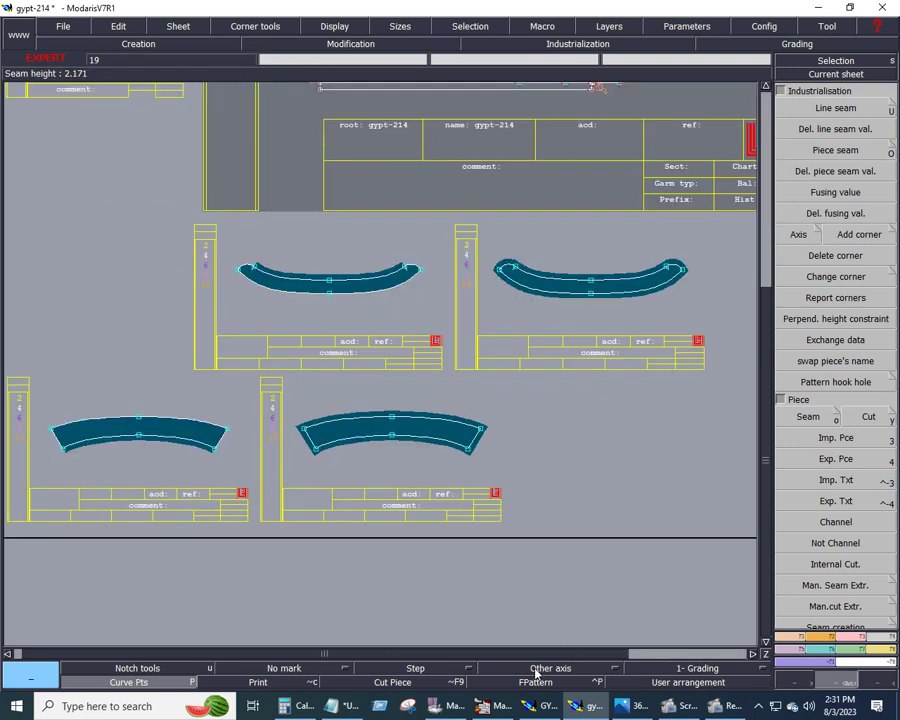
Add 'DF' grain-line axes to the lower-left, lower-middle, upper-right and upper-left bands.
left_click(535, 676)
left_click(480, 595)
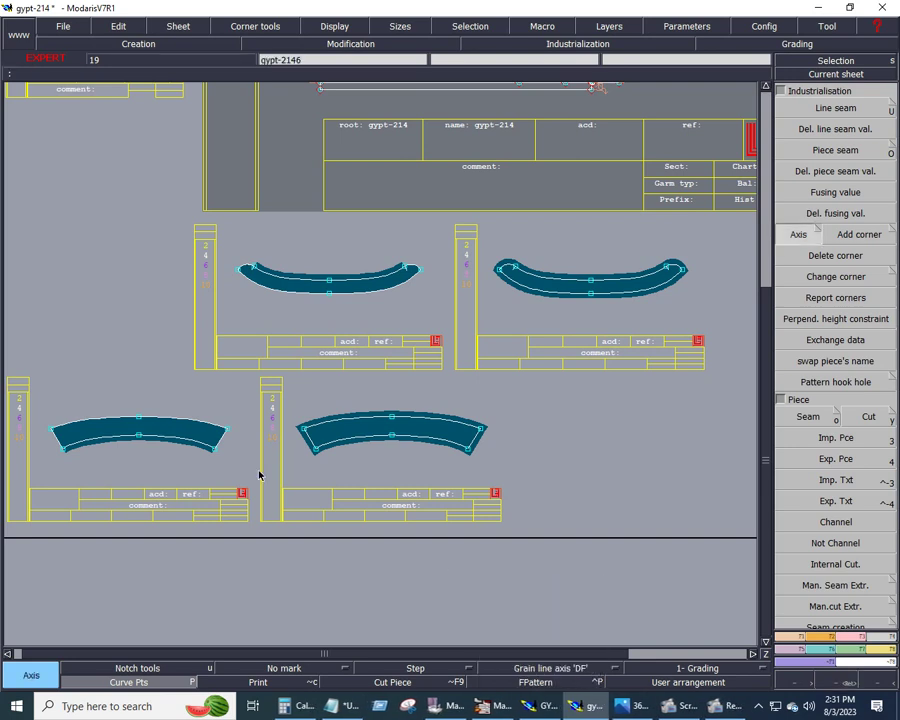
left_click(155, 432)
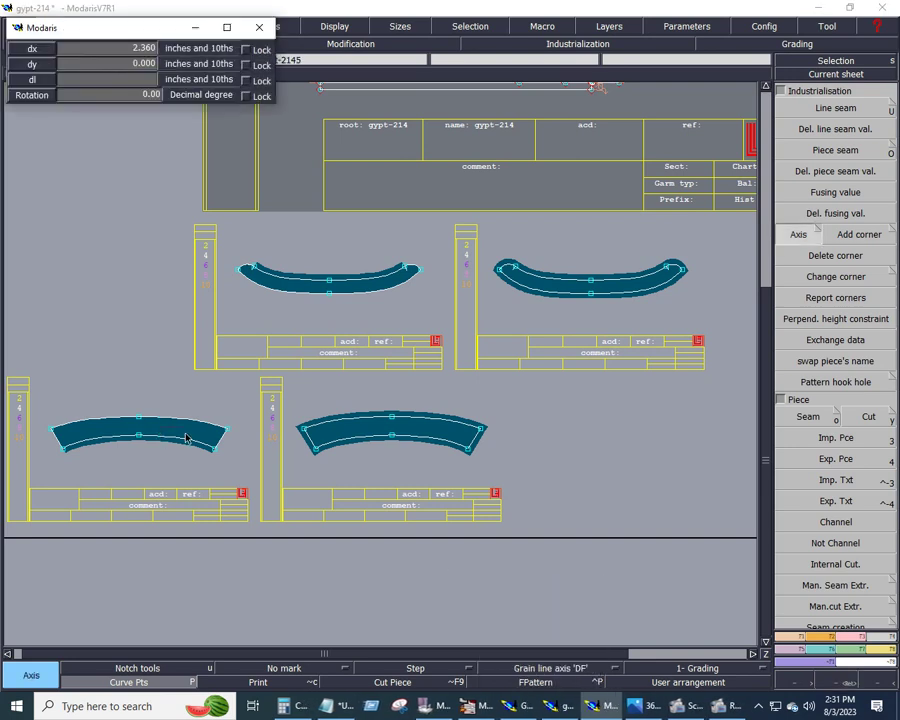
left_click(186, 432)
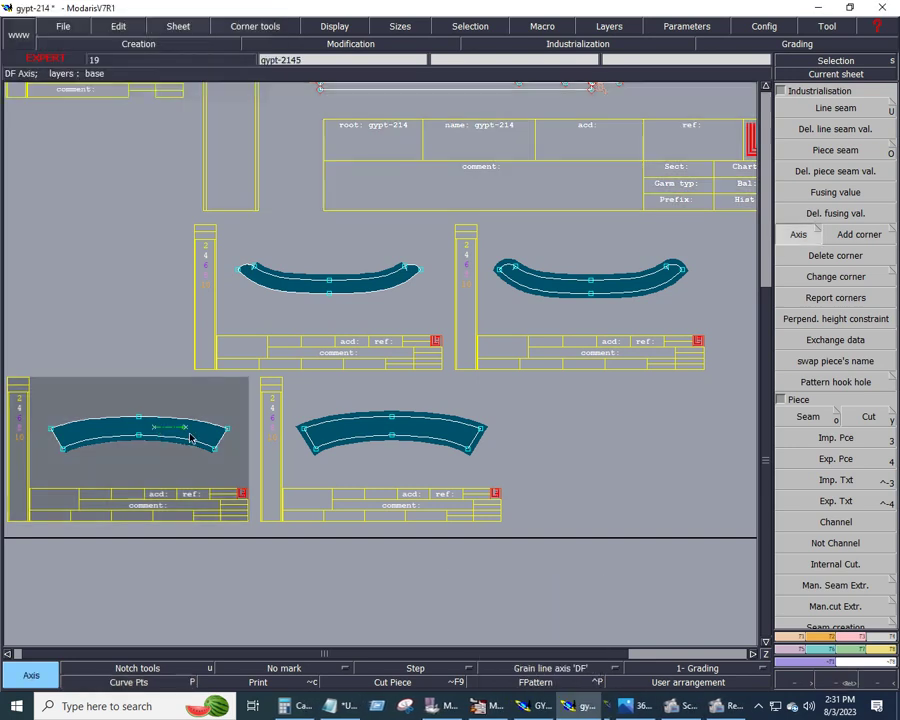
left_click(402, 429)
left_click(441, 428)
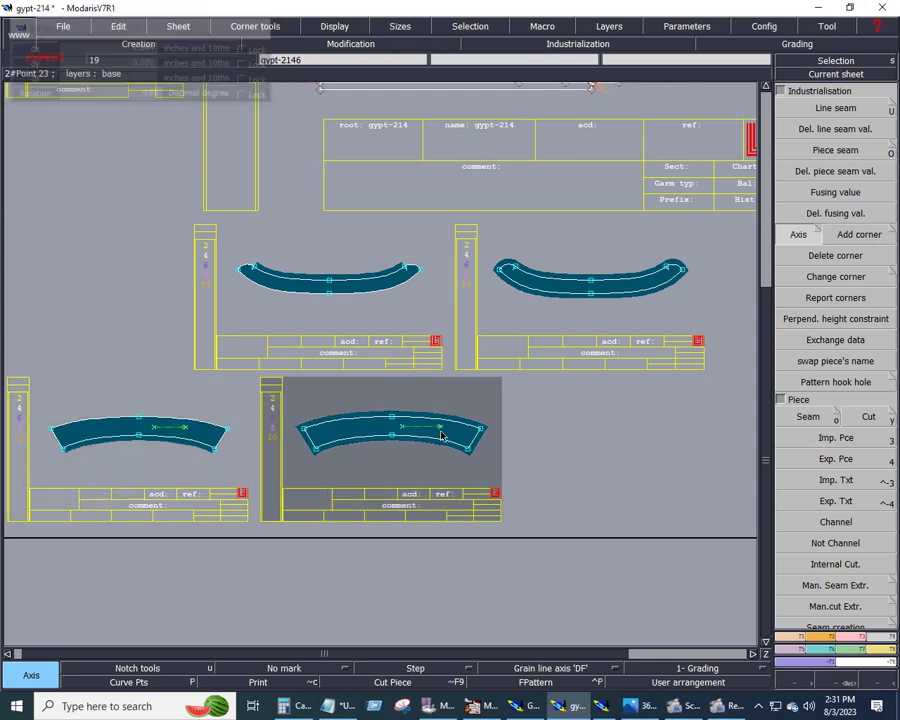
left_click(594, 285)
left_click(631, 285)
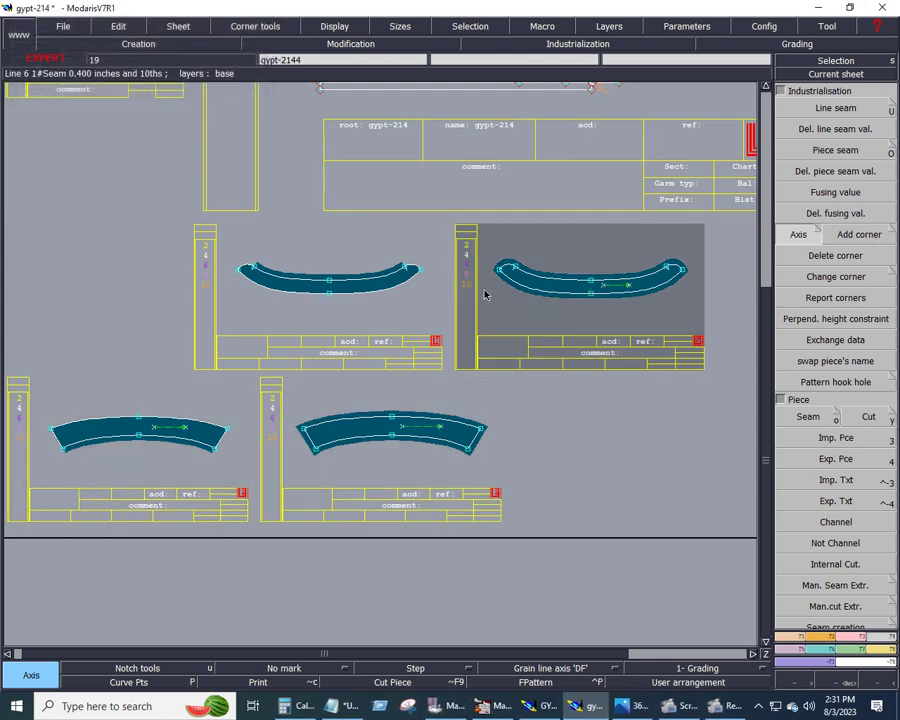
left_click(340, 287)
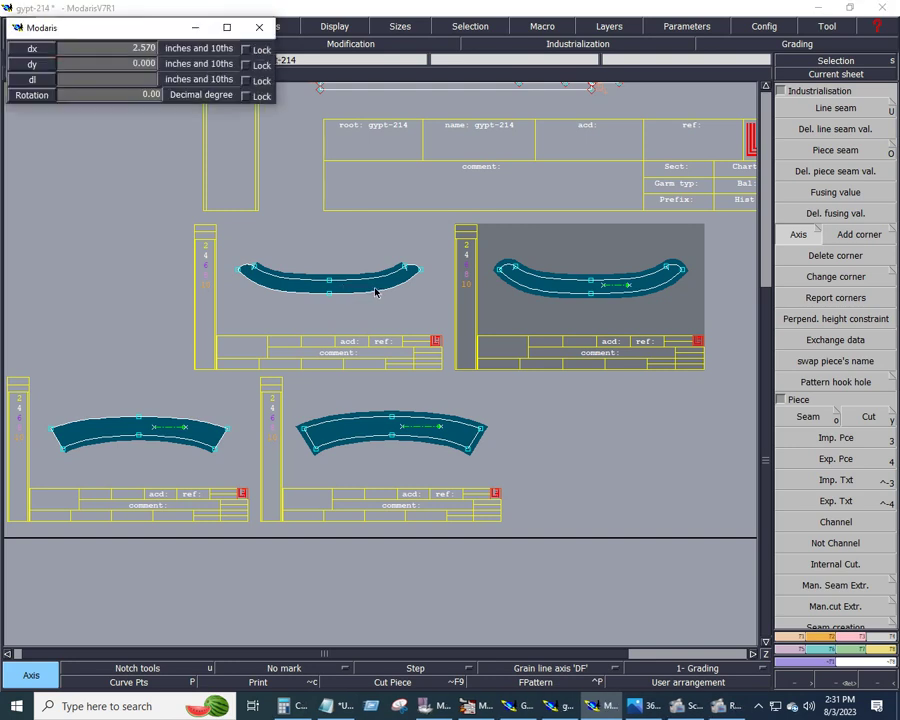
left_click(366, 286)
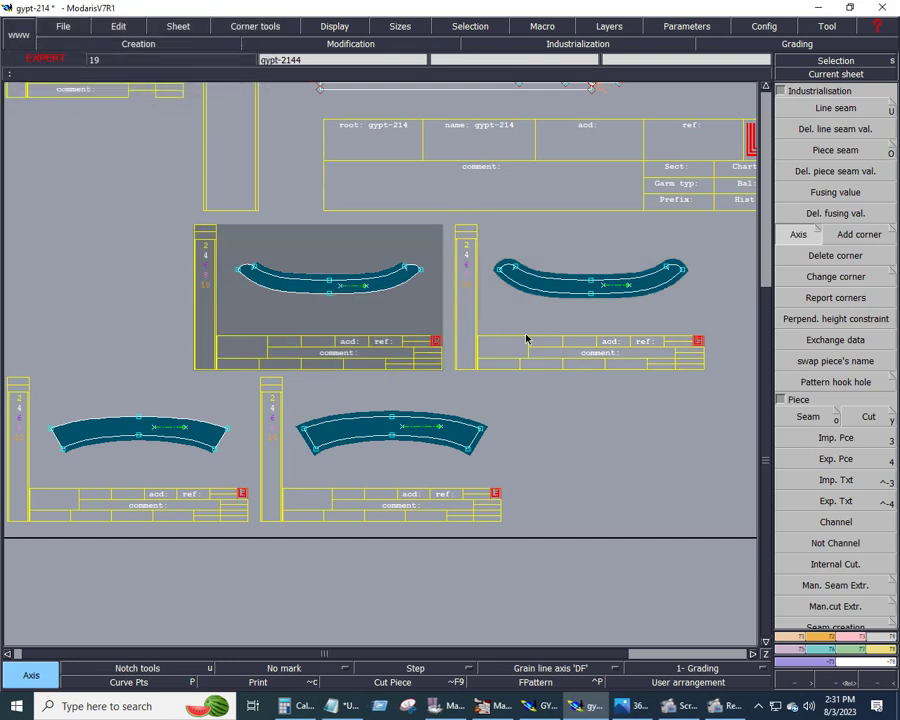
scroll(520, 300, "down", 3)
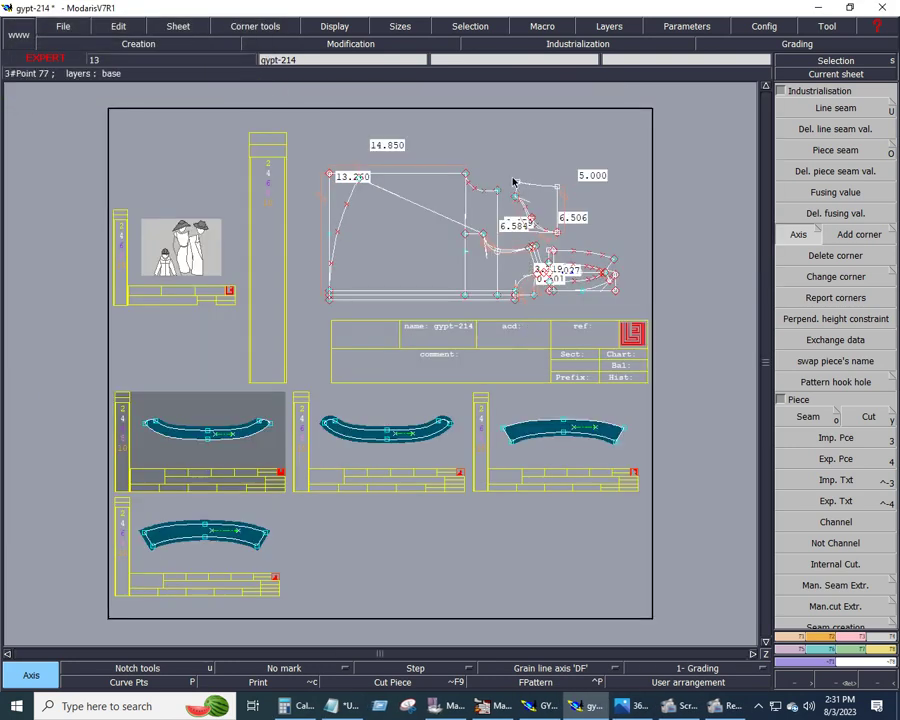
Zoom into the main pattern and add a seam to a pattern piece.
left_click_drag(506, 167, 579, 243)
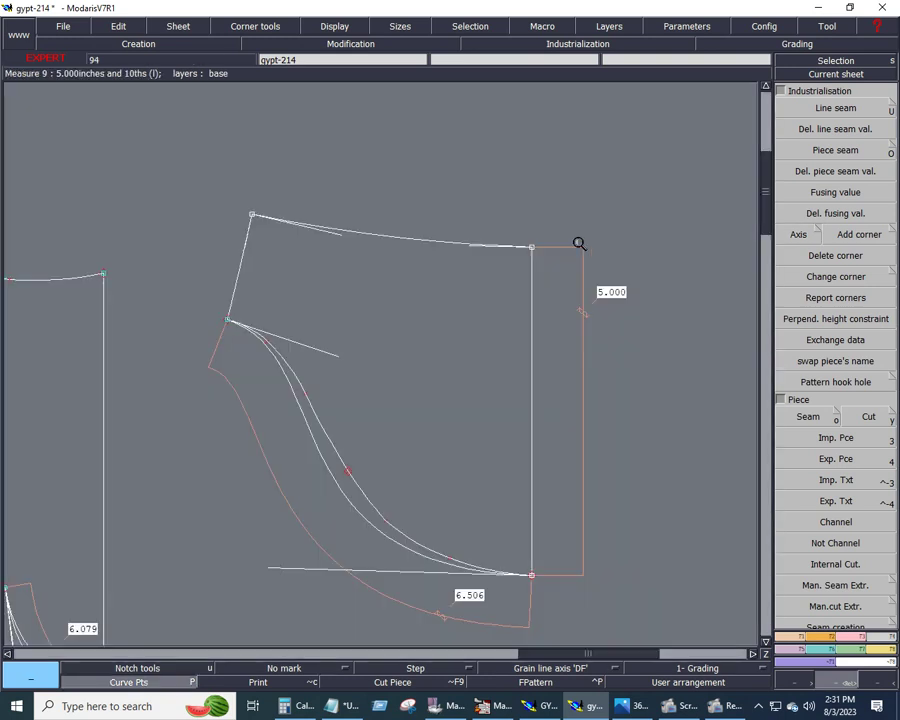
left_click(798, 418)
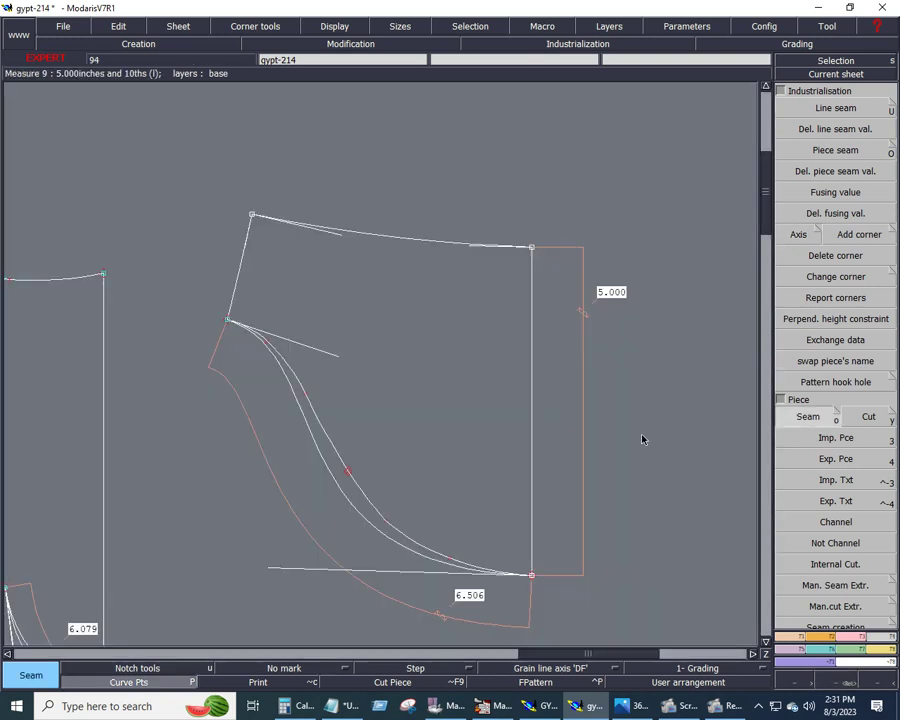
left_click(411, 461)
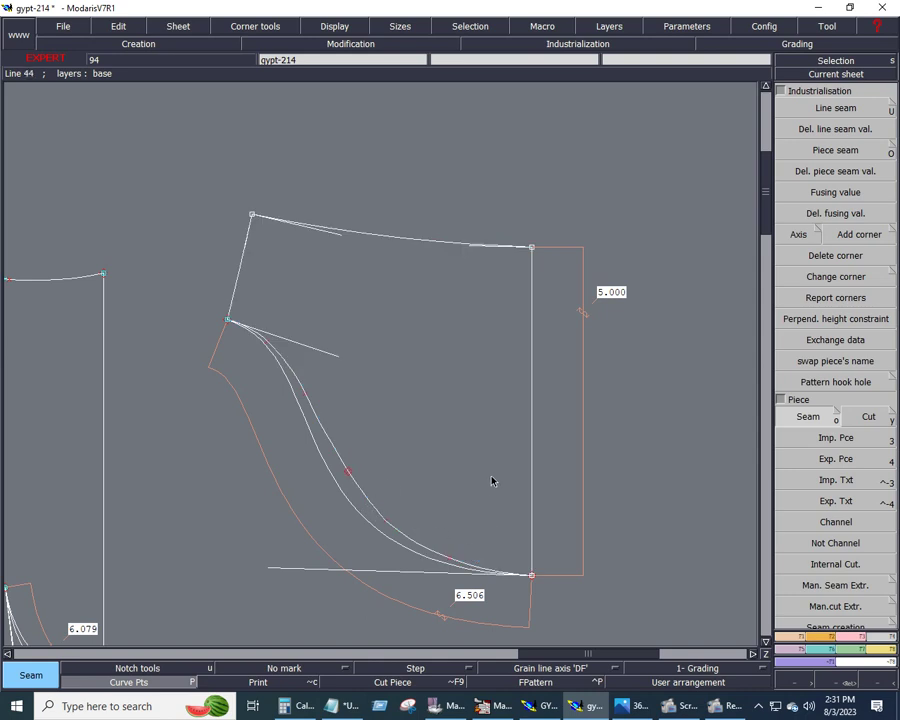
key("F11")
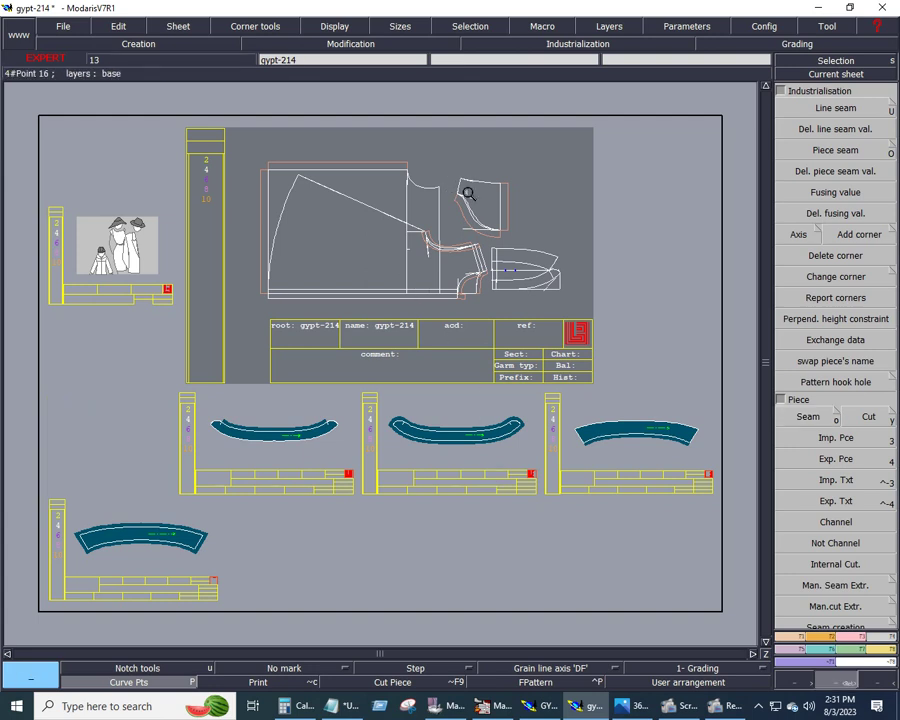
Measure the upper piece's inner curve with a length measure, reading 6.392.
left_click_drag(448, 183, 526, 234)
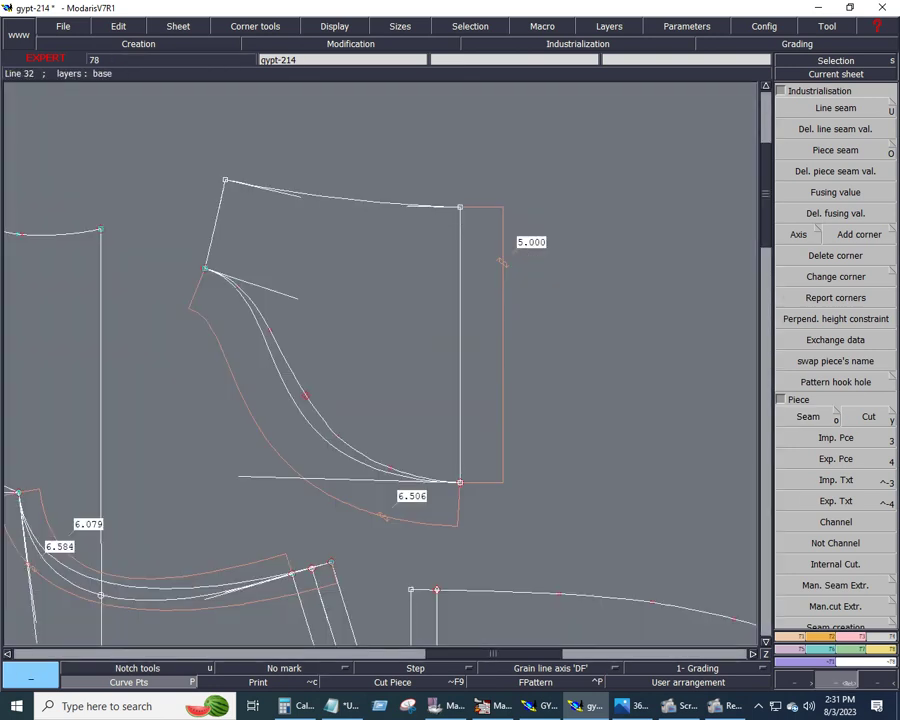
left_click(885, 655)
left_click(890, 208)
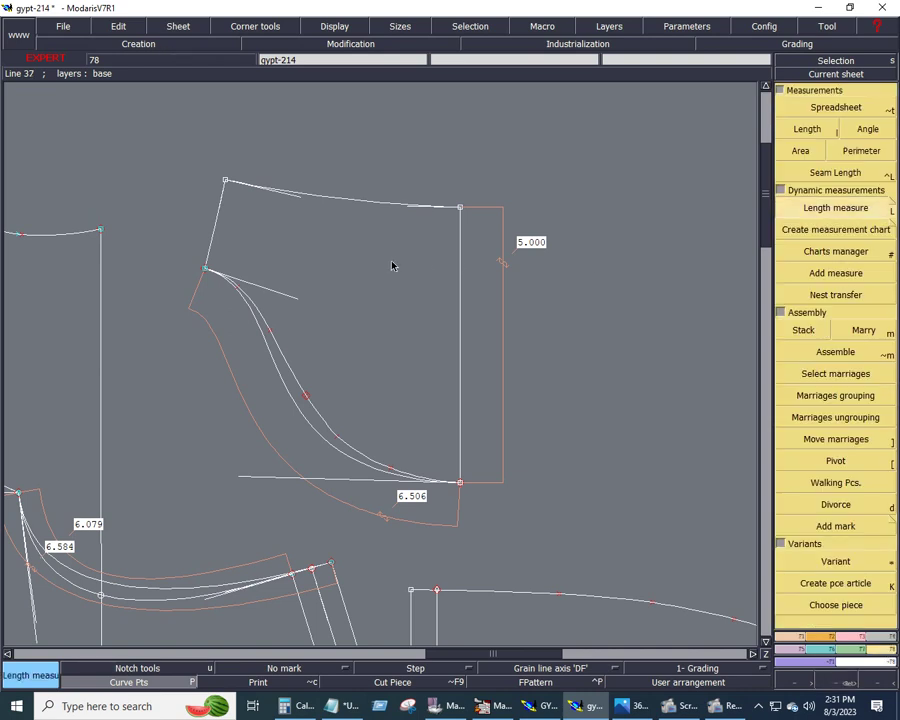
left_click(205, 269)
left_click(460, 481)
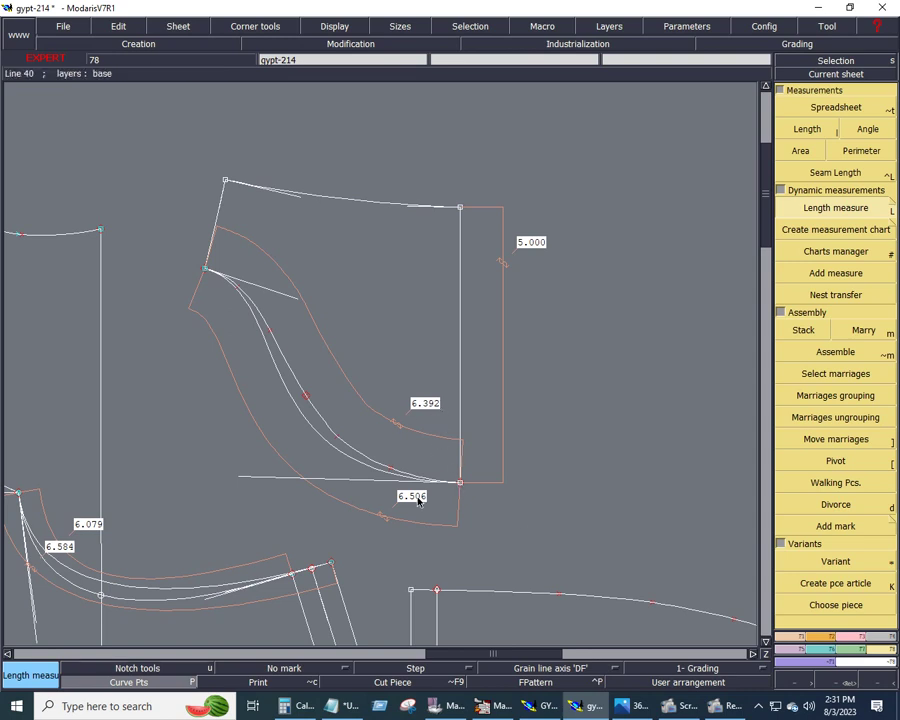
Reshape the inner curve's points until its length grows from 6.392 to 6.436.
left_click(855, 640)
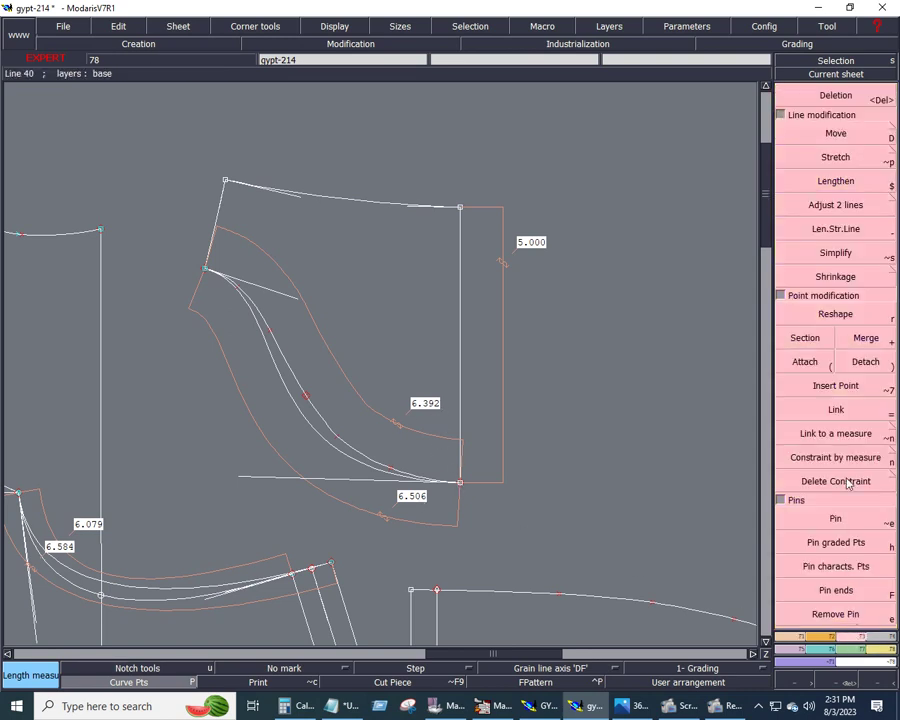
left_click(836, 316)
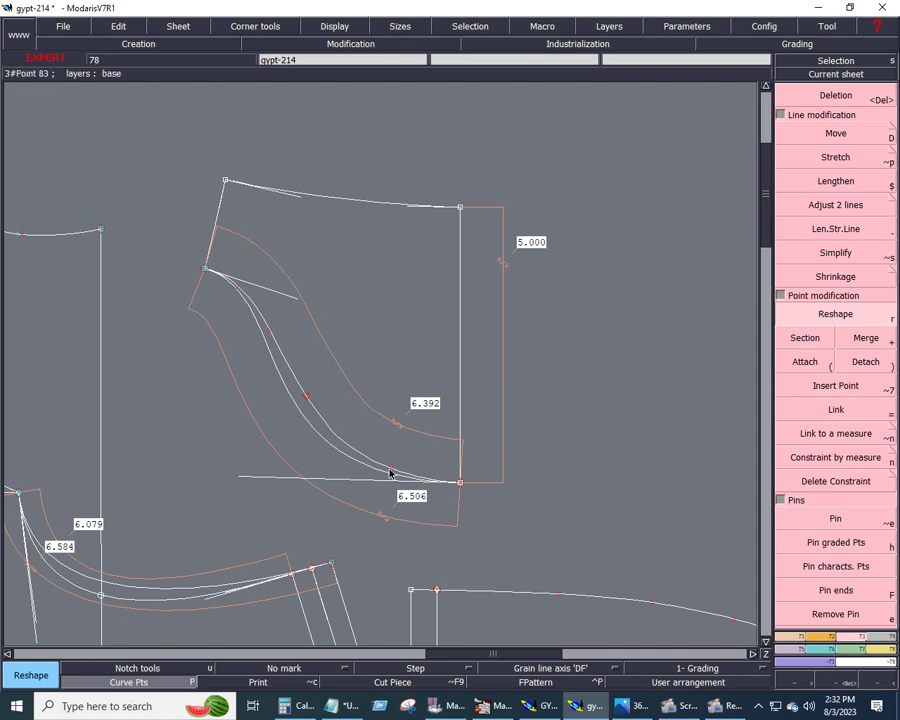
left_click_drag(390, 468, 380, 466)
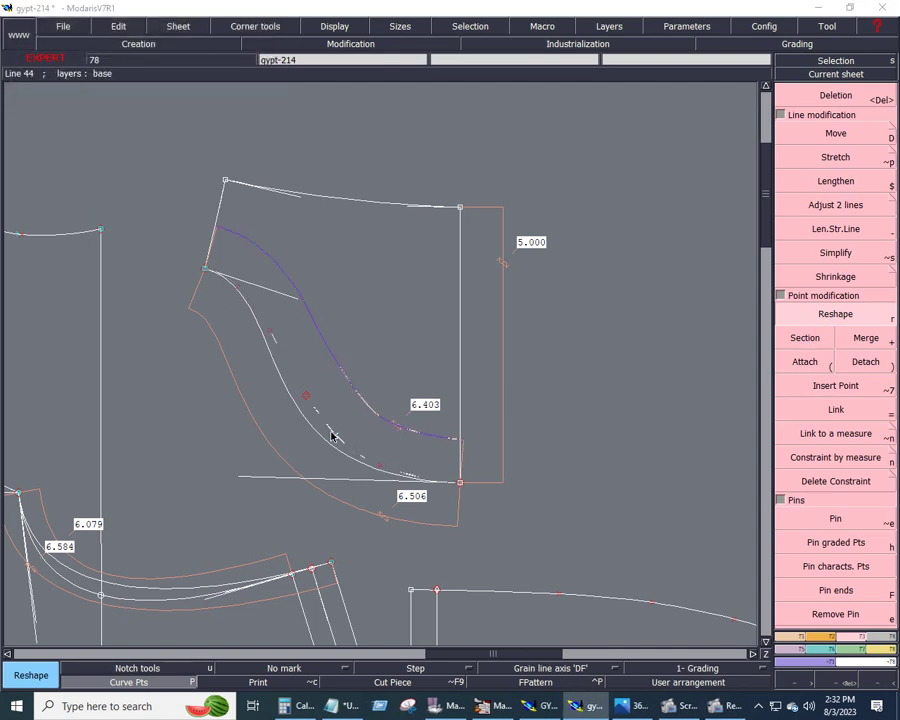
left_click_drag(330, 432, 320, 425)
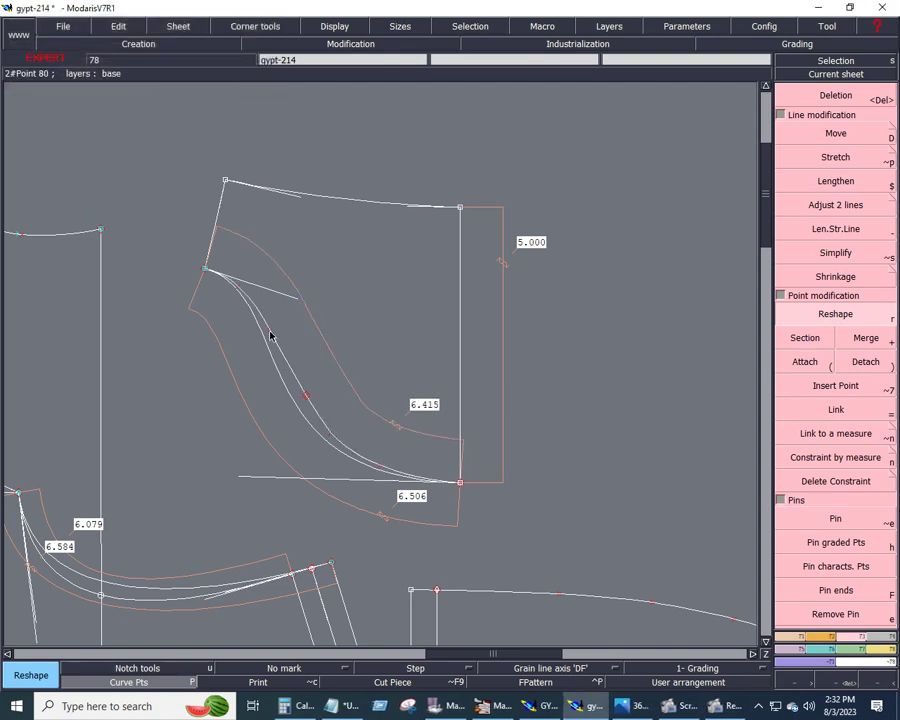
left_click_drag(270, 335, 279, 345)
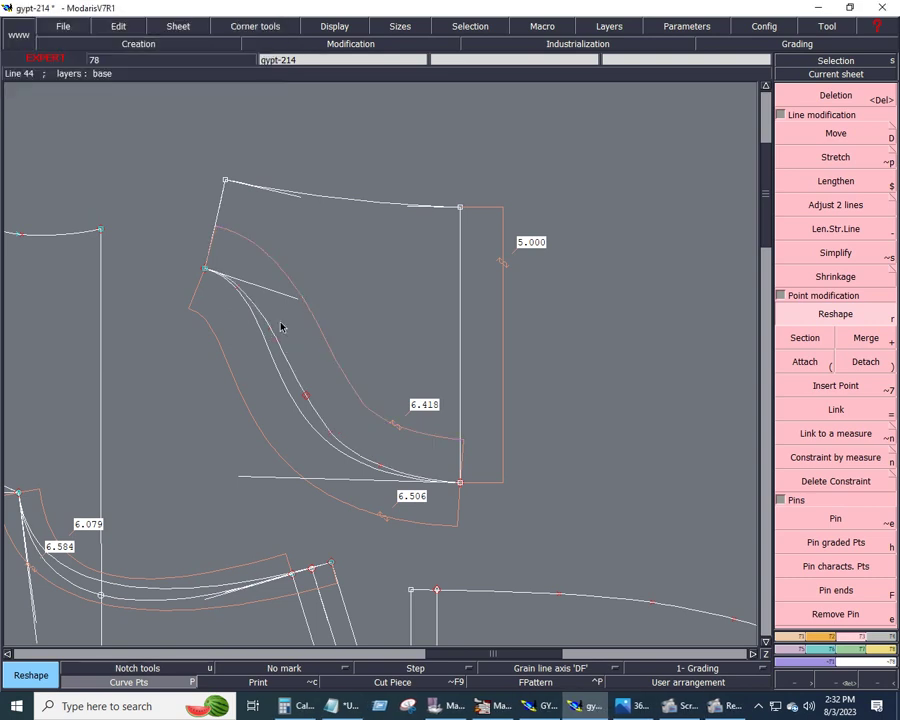
left_click_drag(240, 292, 242, 295)
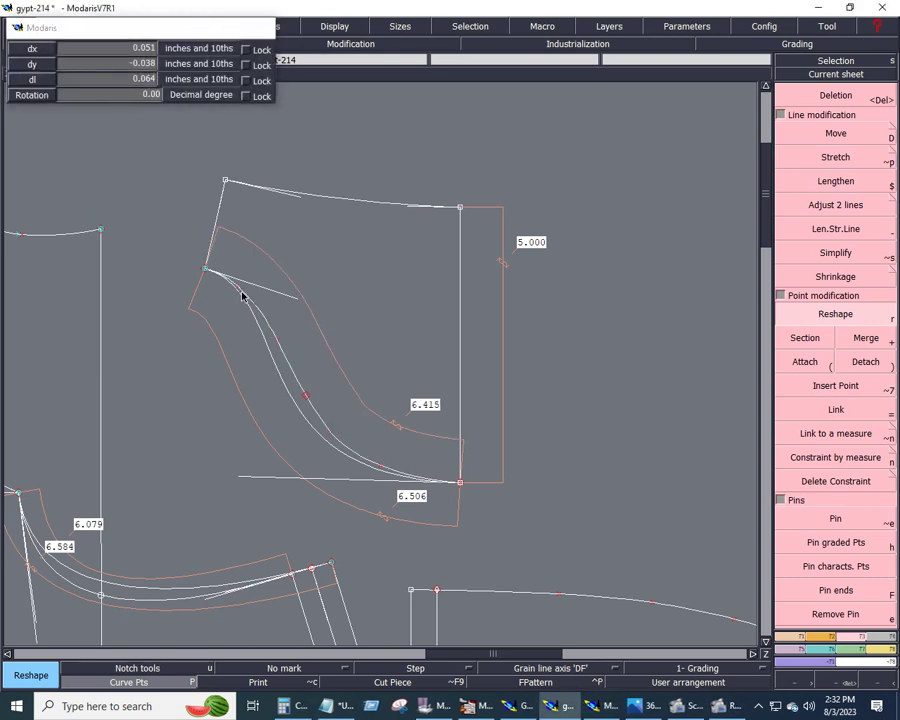
left_click_drag(279, 343, 316, 405)
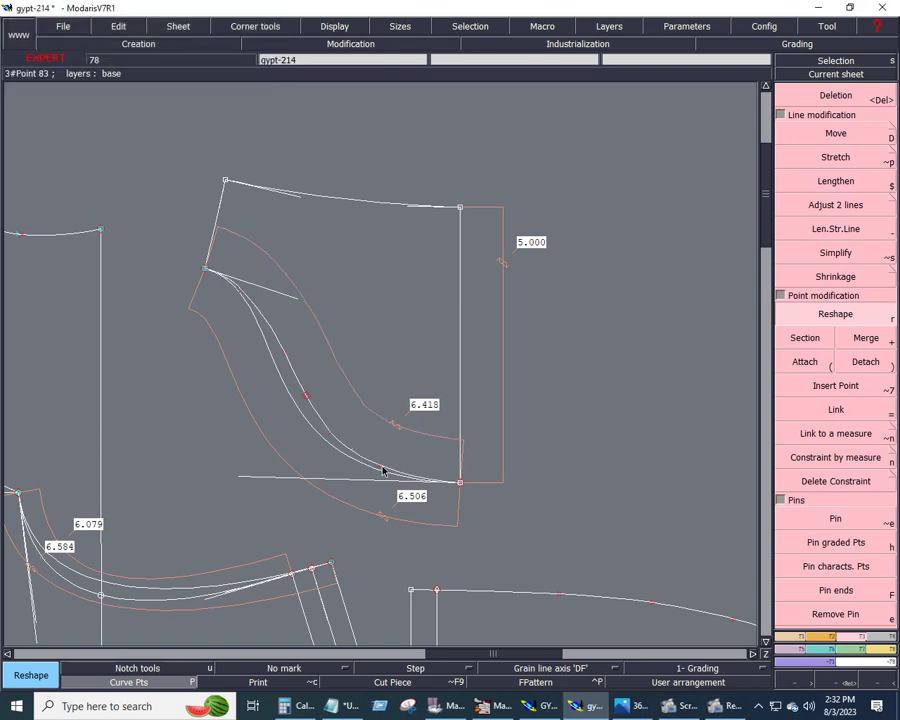
left_click_drag(383, 470, 378, 470)
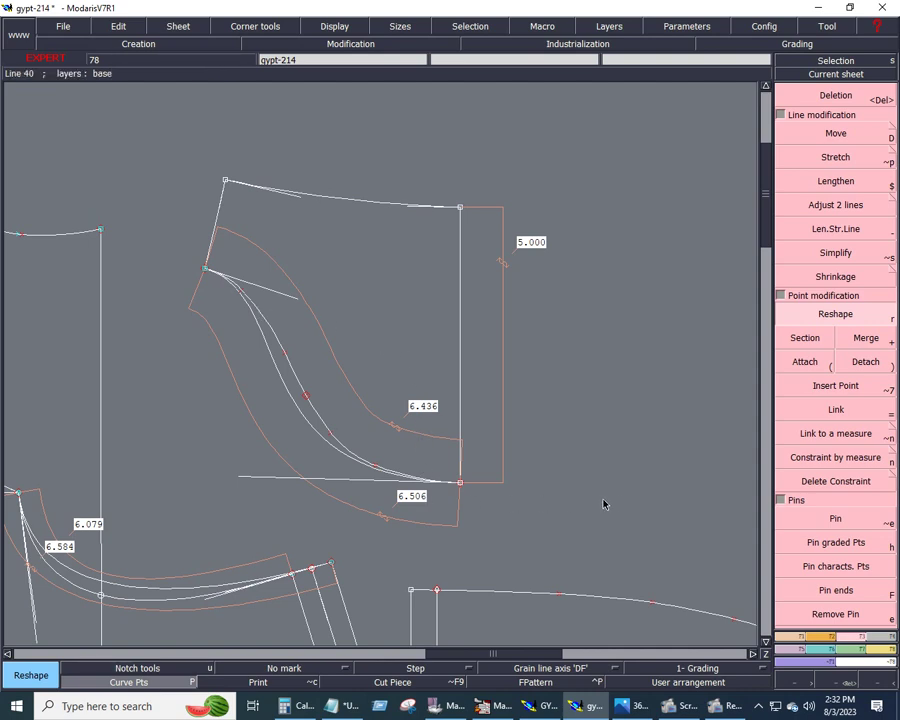
Add a seam allowance to the whole side panel piece with Piece Seam.
left_click(870, 641)
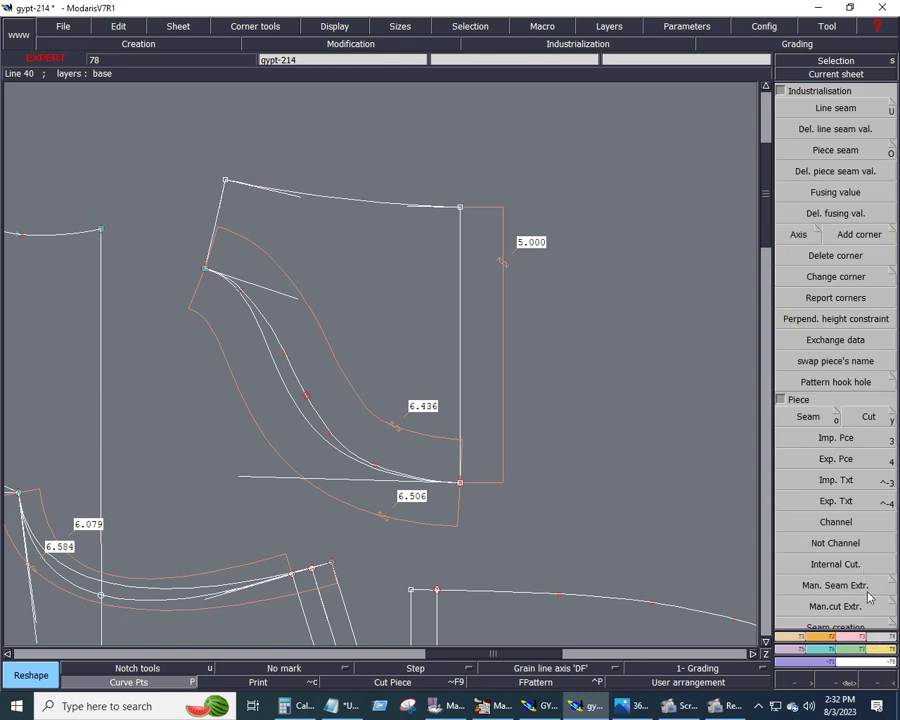
left_click(806, 416)
left_click(413, 381)
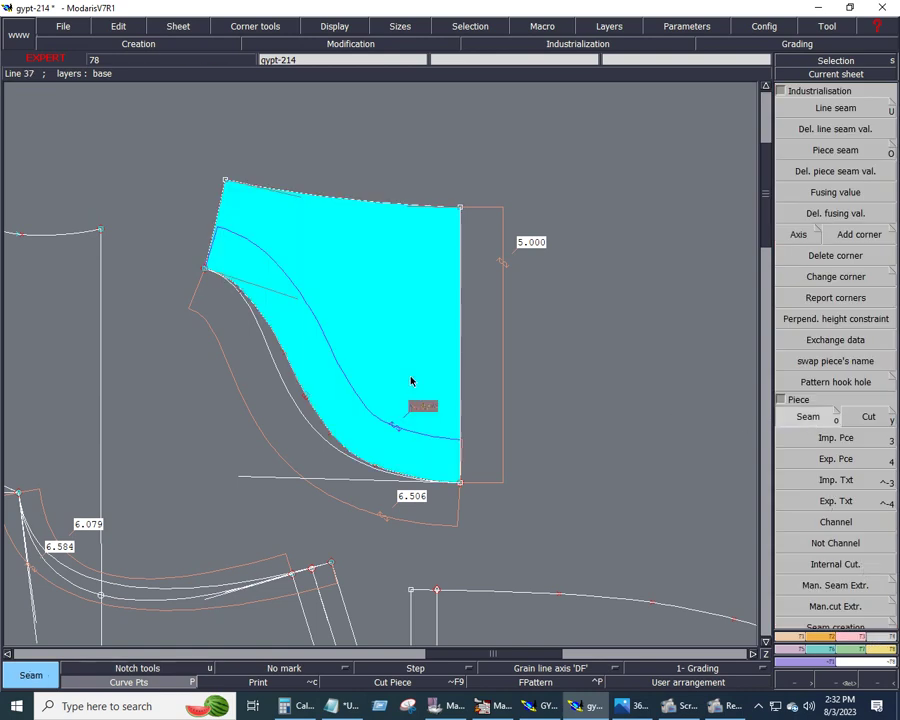
left_click(410, 381)
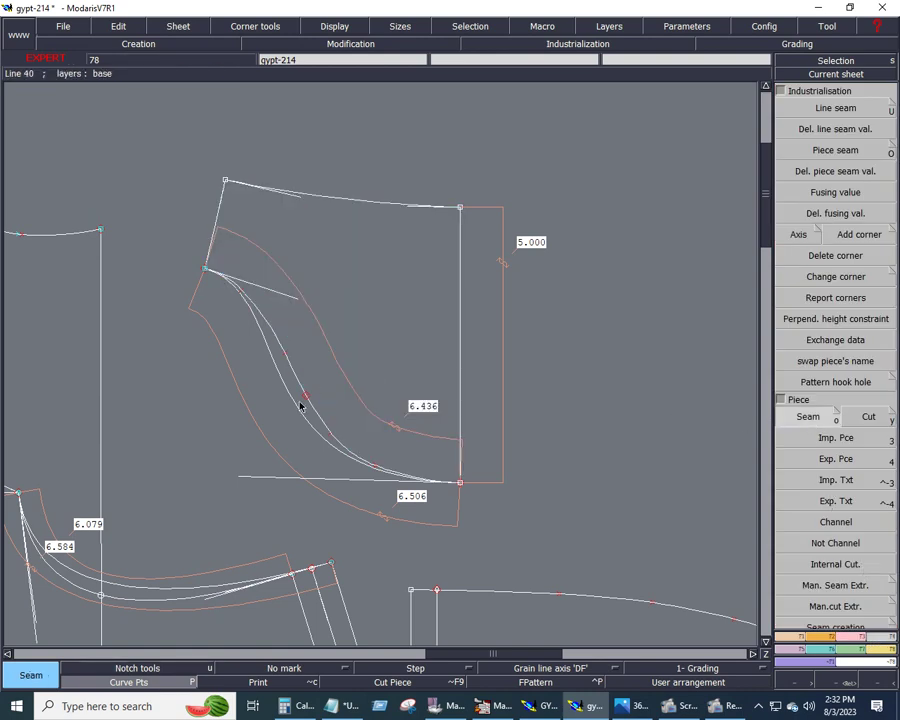
Place a double notch on the curved edge, insert a point there, and show the whole sheet.
left_click(828, 641)
left_click(836, 112)
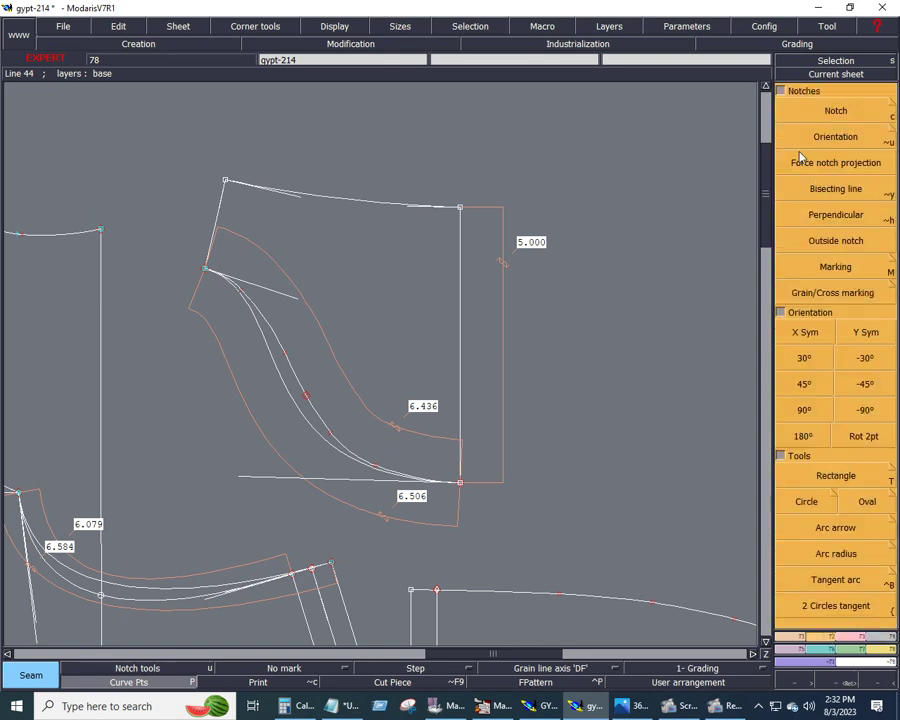
left_click(291, 399)
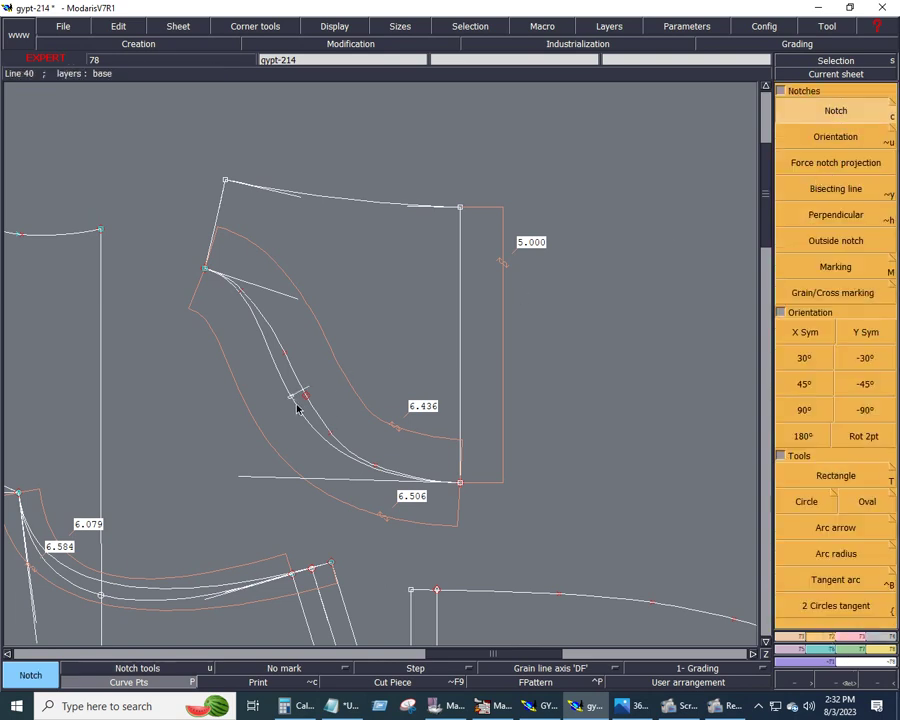
left_click(301, 400)
key("i")
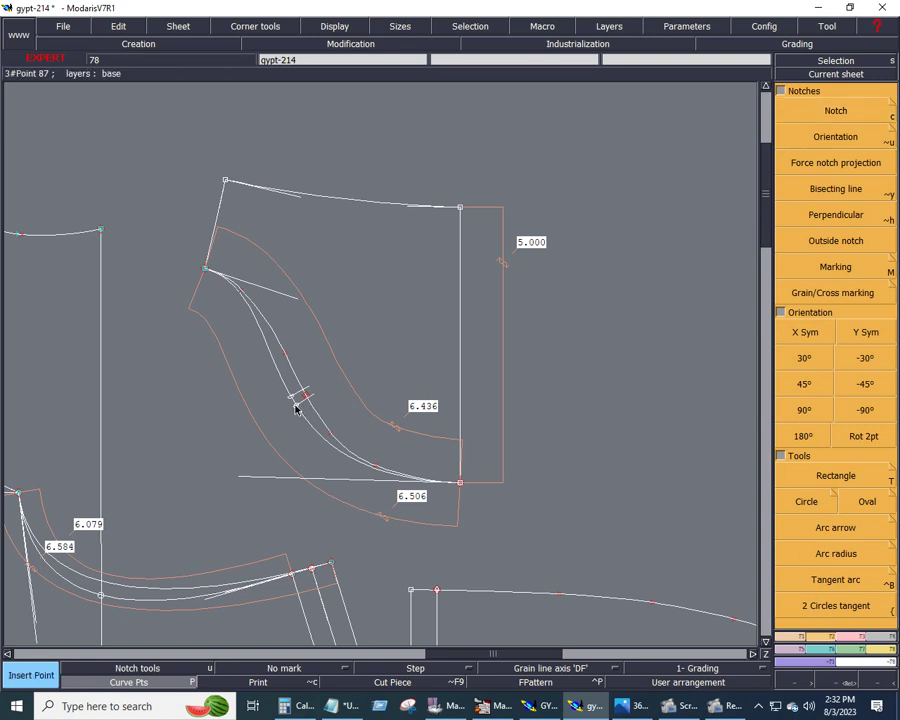
left_click(295, 405)
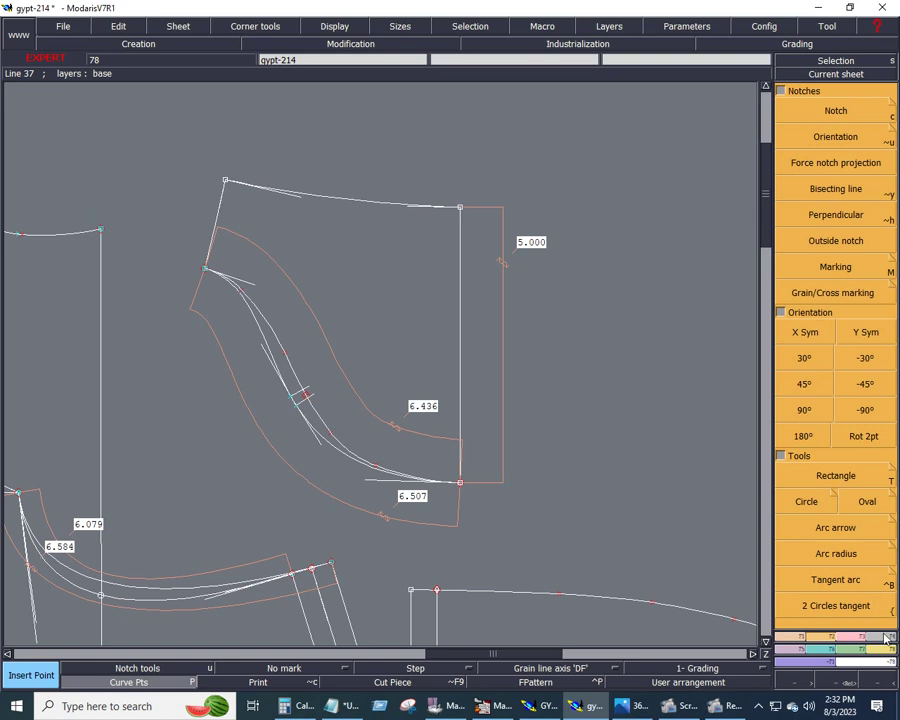
scroll(880, 625, "down", 5)
left_click(809, 420)
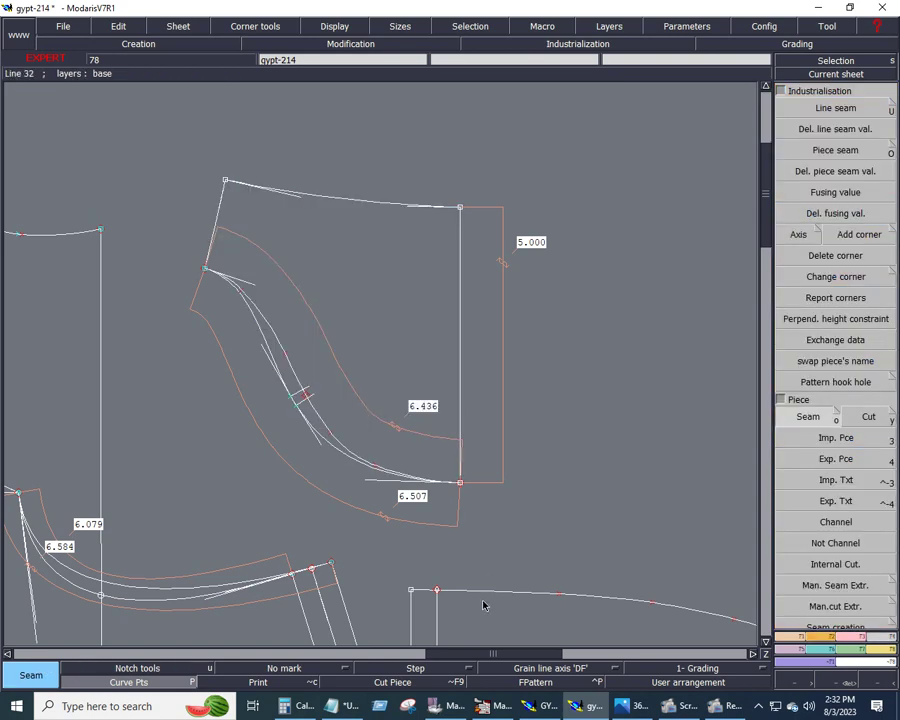
key("Home")
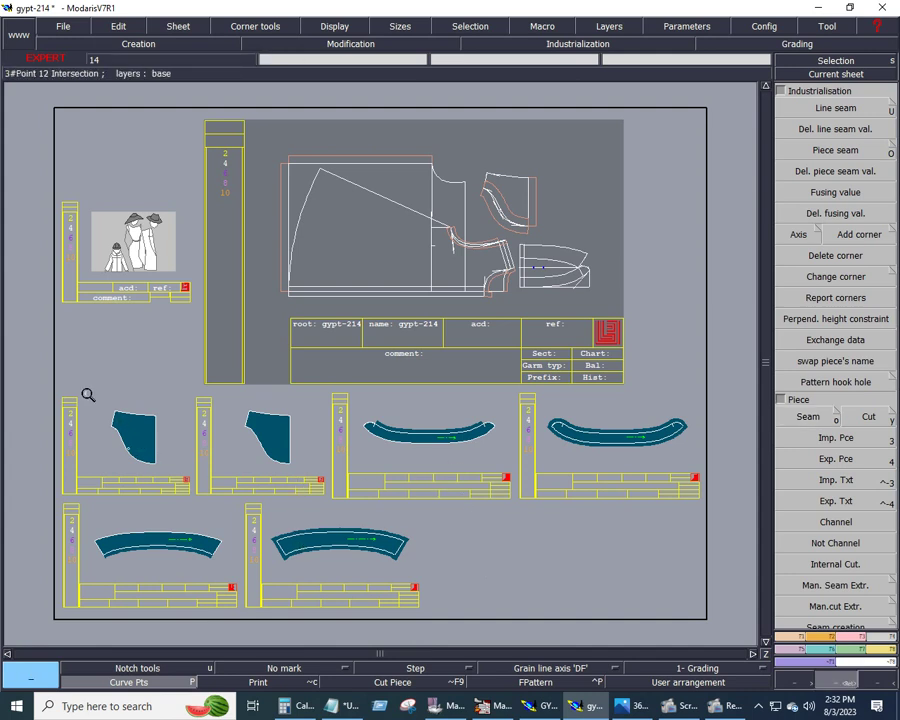
Zoom in on the two small side panels and notch the right piece's curved edge.
left_click_drag(86, 392, 297, 481)
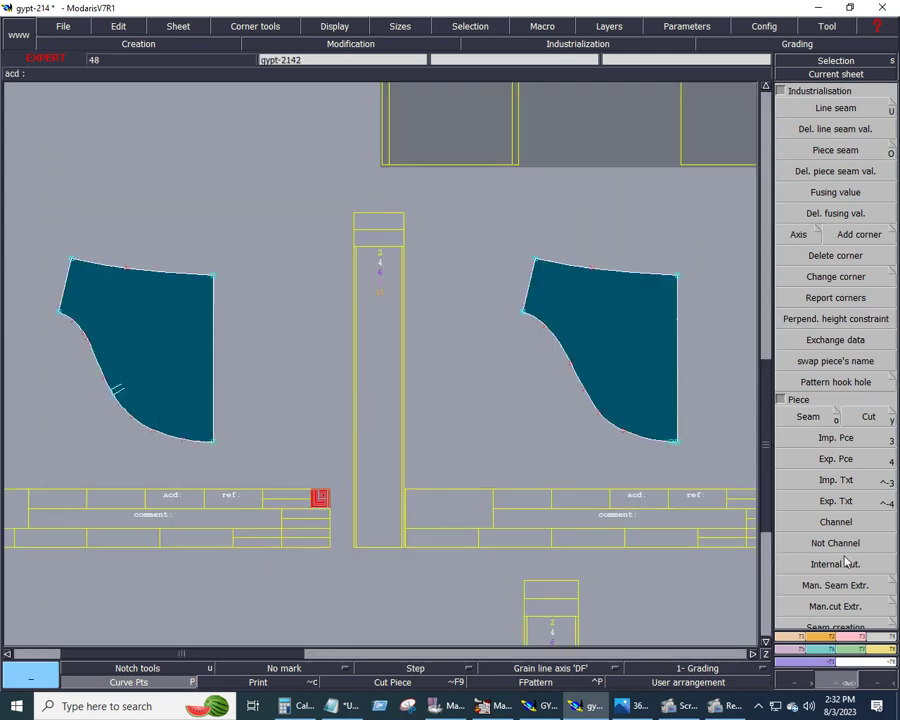
left_click(820, 637)
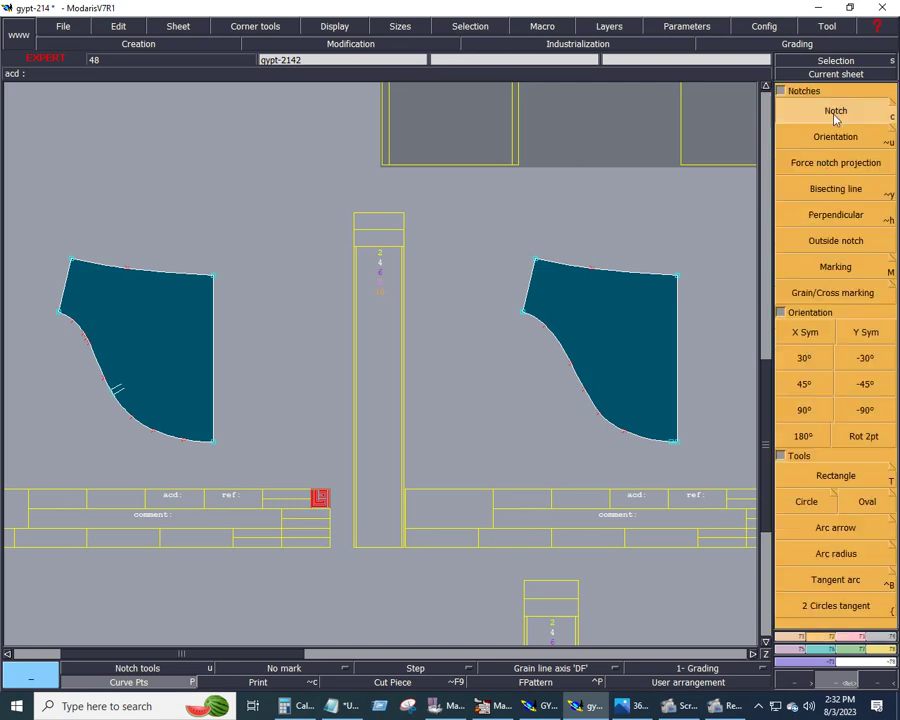
left_click(834, 113)
left_click(588, 392)
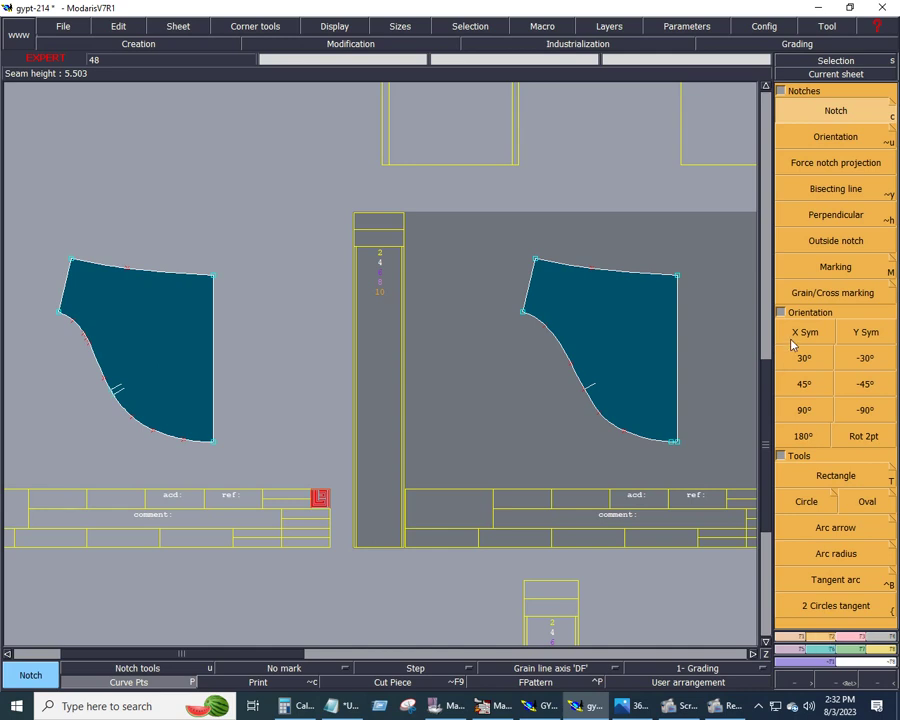
Mirror the right piece with Y Sym and marry its bottom-left corner to the left piece.
left_click(866, 335)
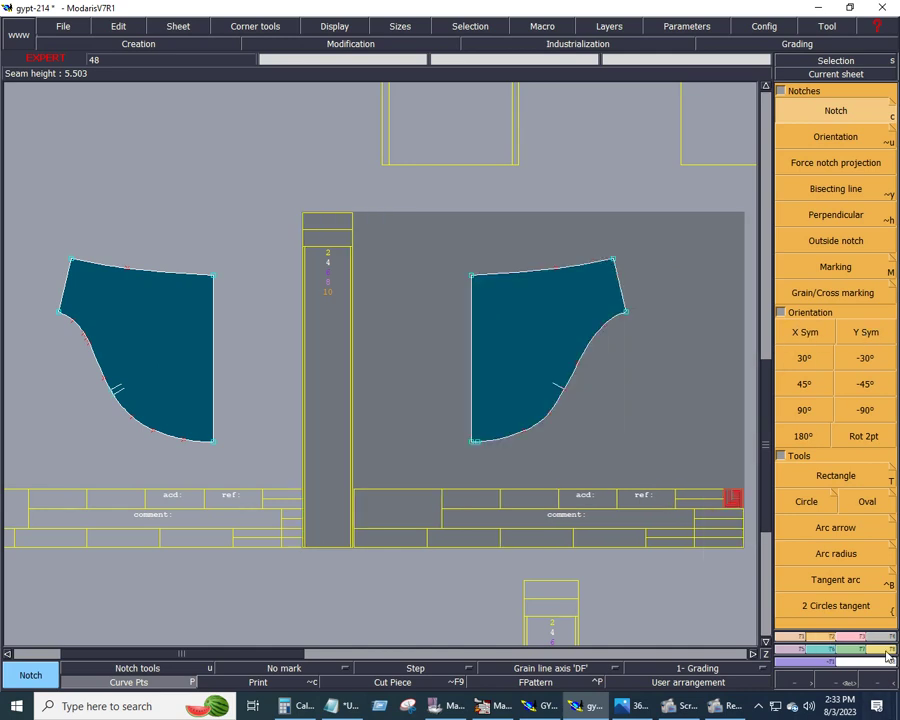
left_click(887, 655)
left_click(863, 330)
left_click(473, 443)
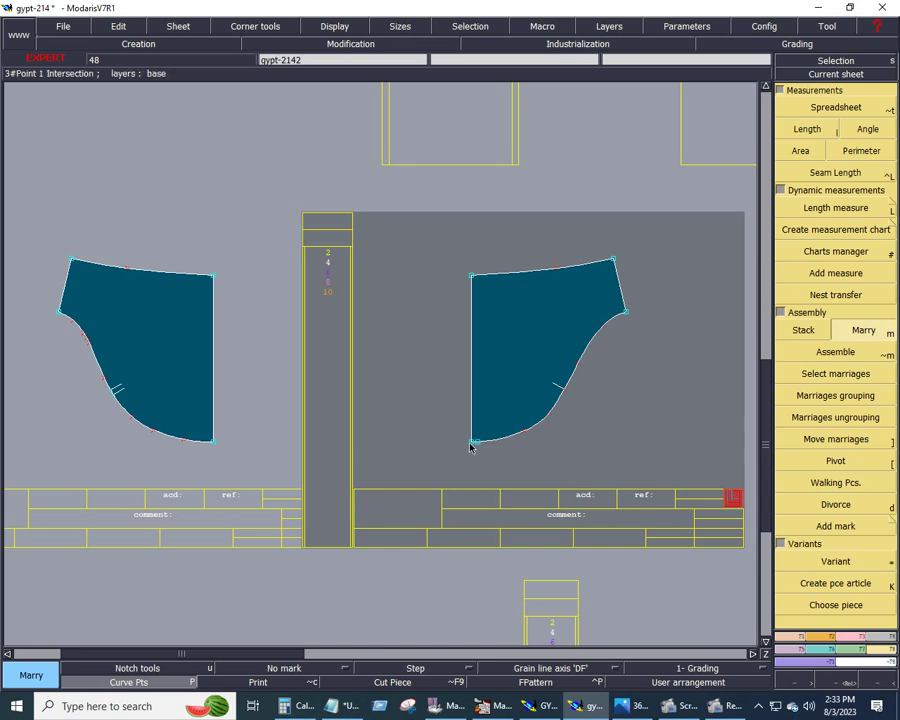
left_click(212, 441)
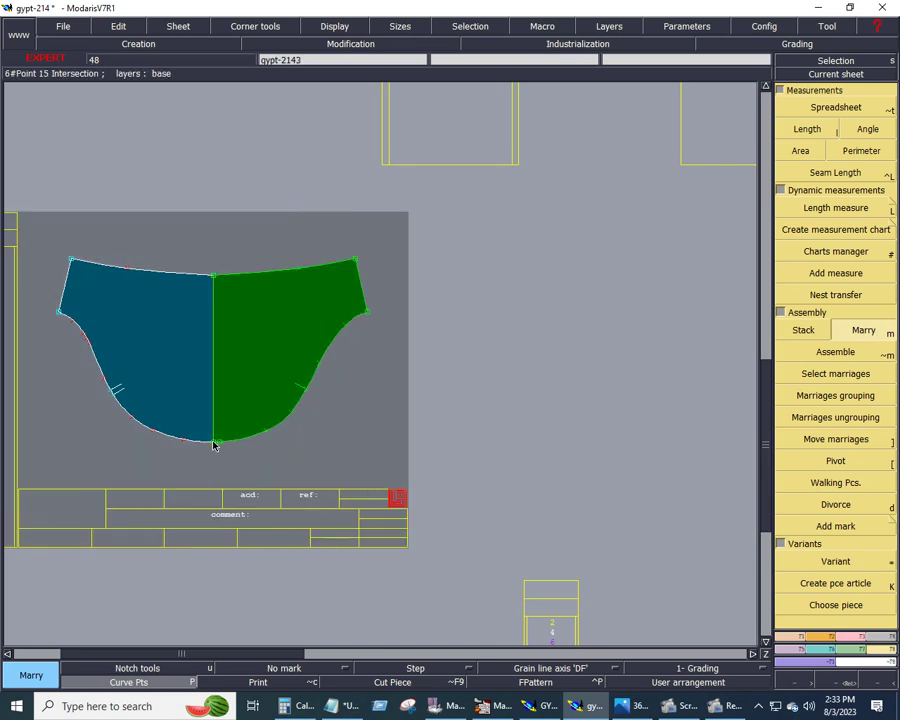
Apply Piece Seam to the joined piece and return to the whole-sheet overview.
left_click(871, 637)
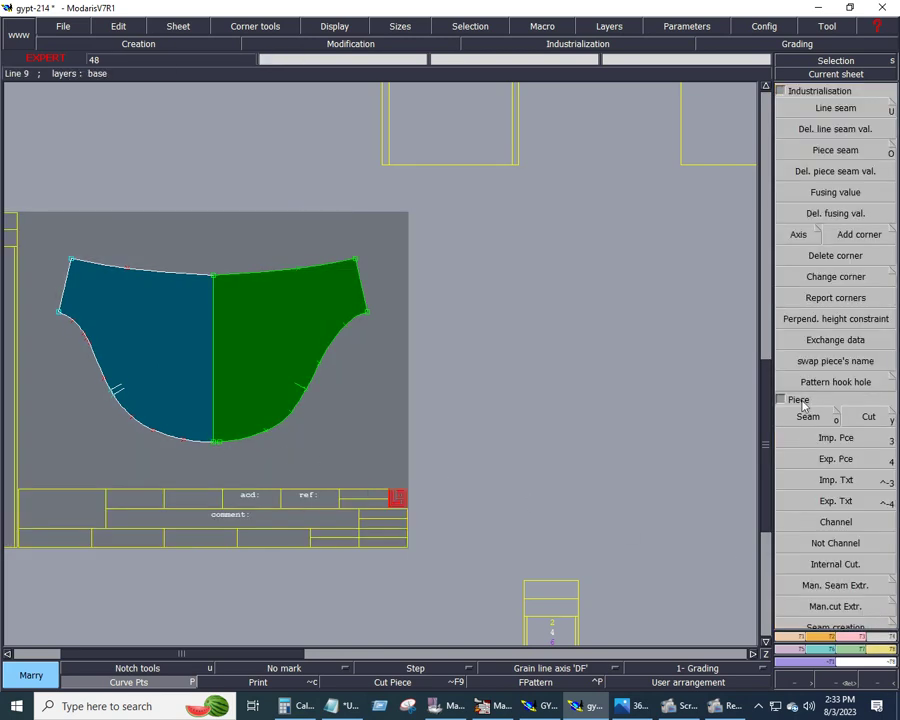
left_click(808, 416)
left_click(220, 370)
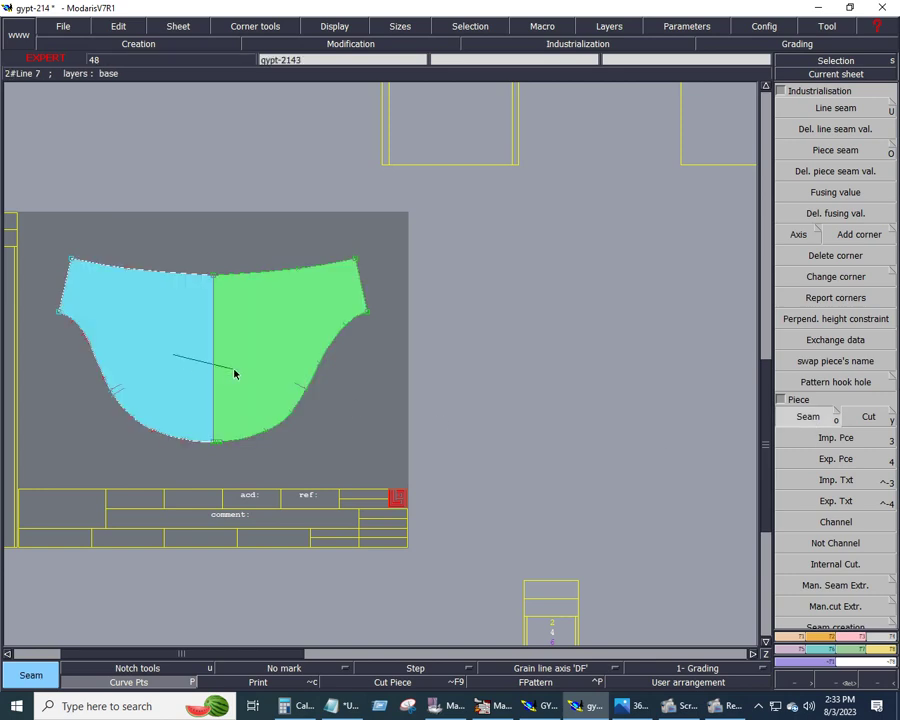
left_click(235, 372)
key("Home")
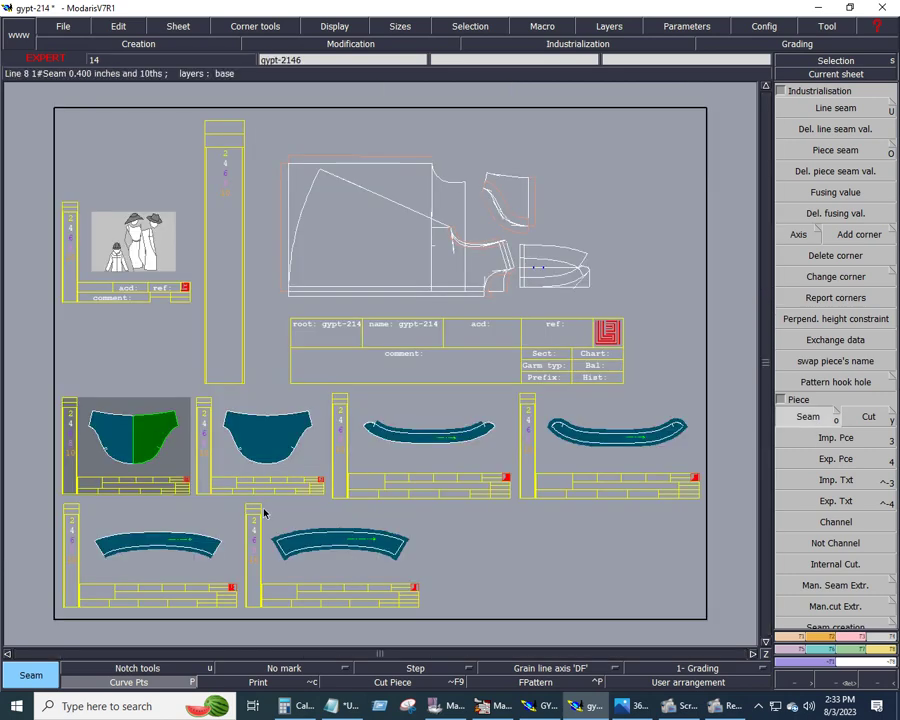
Rotate the mirrored side panel 90° so it stands upright.
left_click(254, 468)
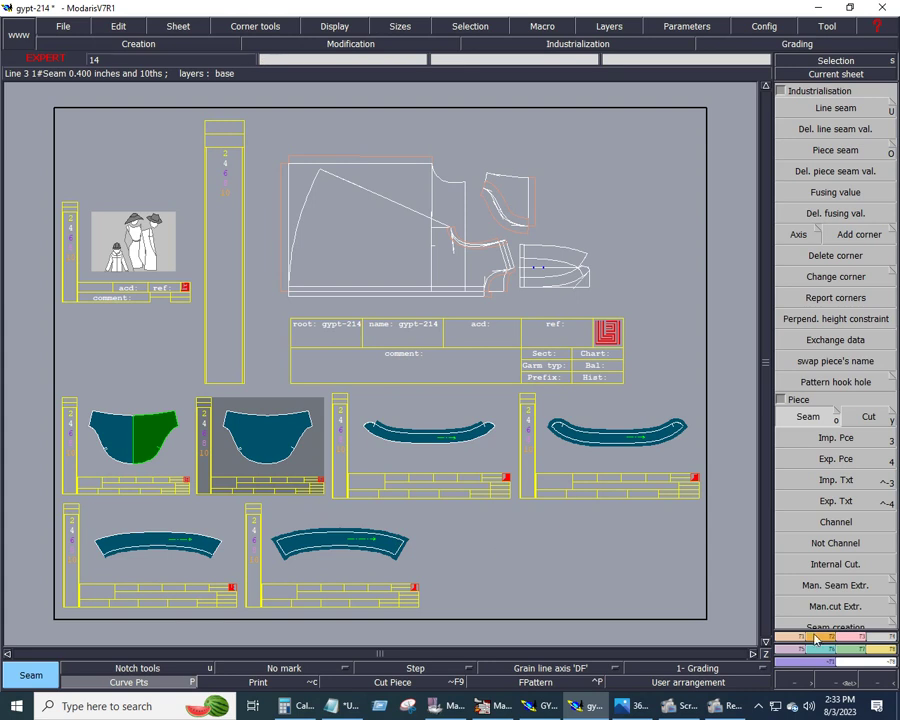
key("u")
left_click(805, 409)
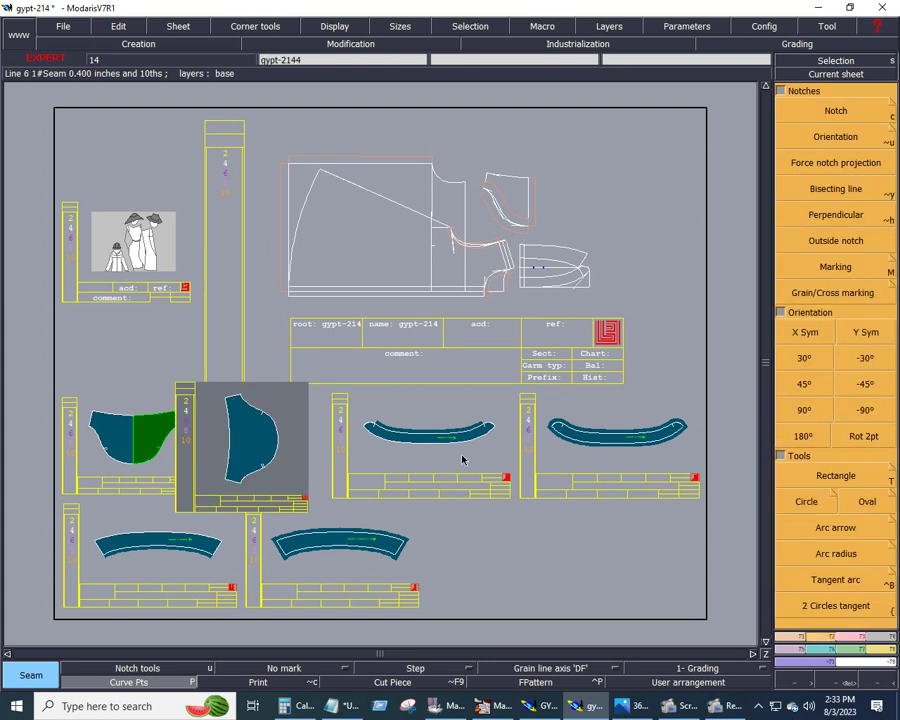
Delete the joined two-tone piece and zoom in on the upright panel.
left_click(124, 451)
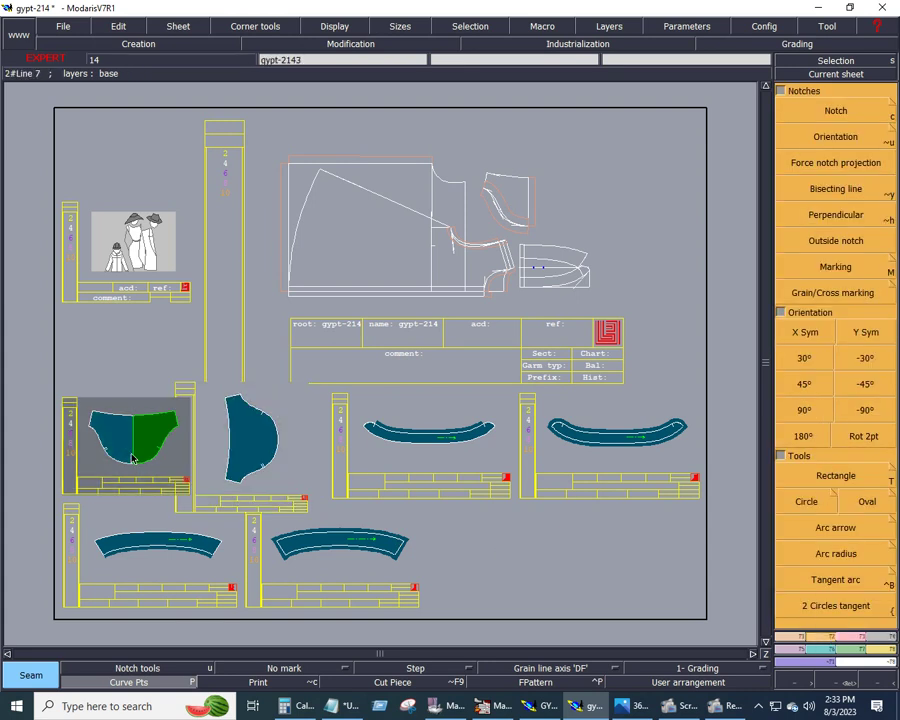
left_click(132, 452)
left_click(132, 452)
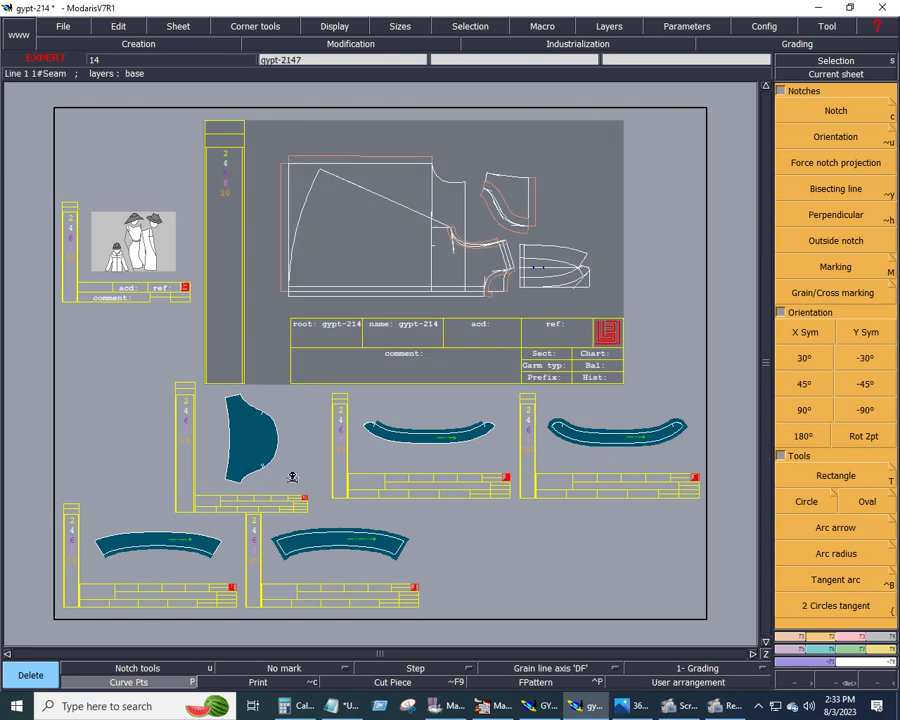
scroll(293, 477, "up", 3)
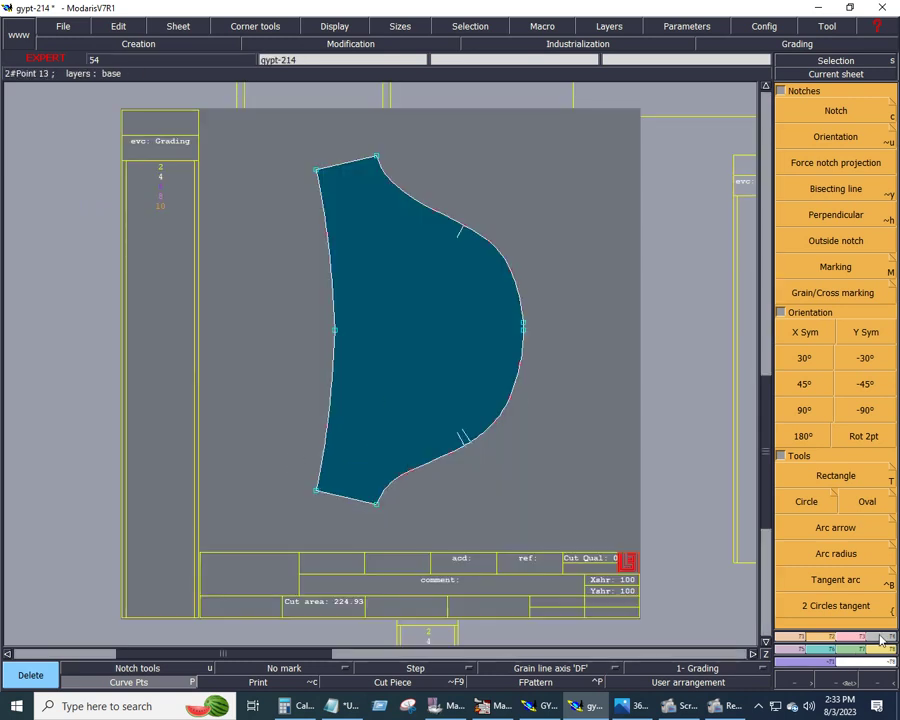
Give every edge of the upright panel a 0.400 line seam.
scroll(895, 155, "down", 5)
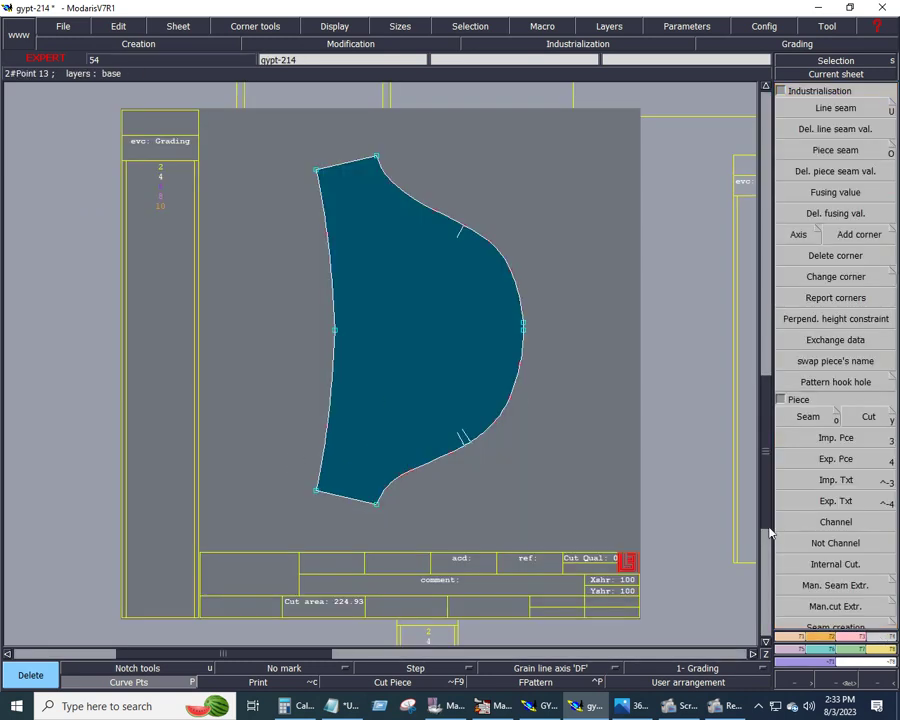
left_click(840, 108)
left_click_drag(231, 130, 559, 531)
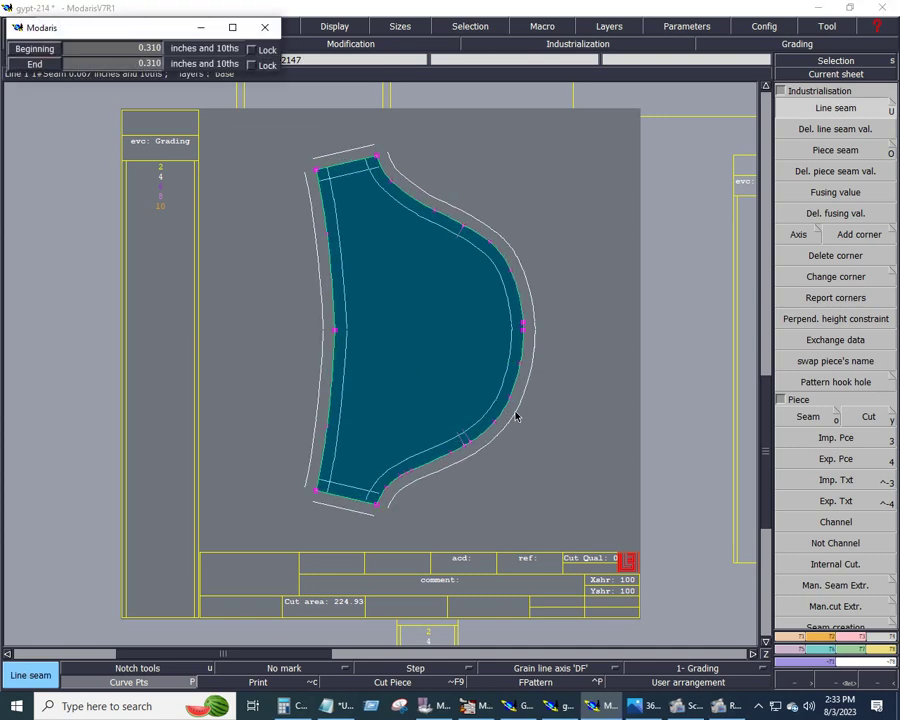
type("0.400")
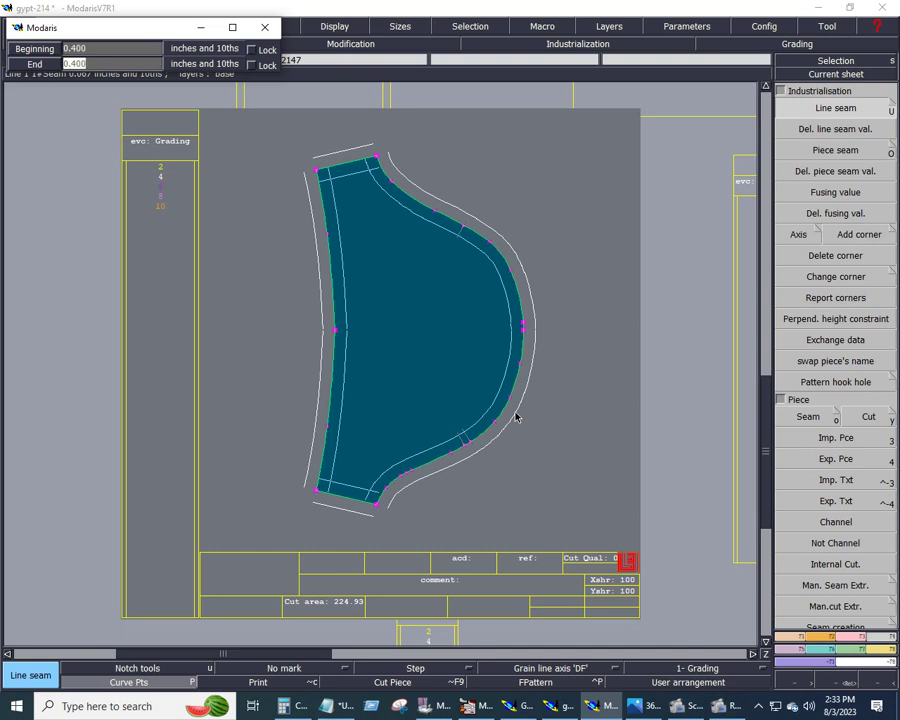
key("Return")
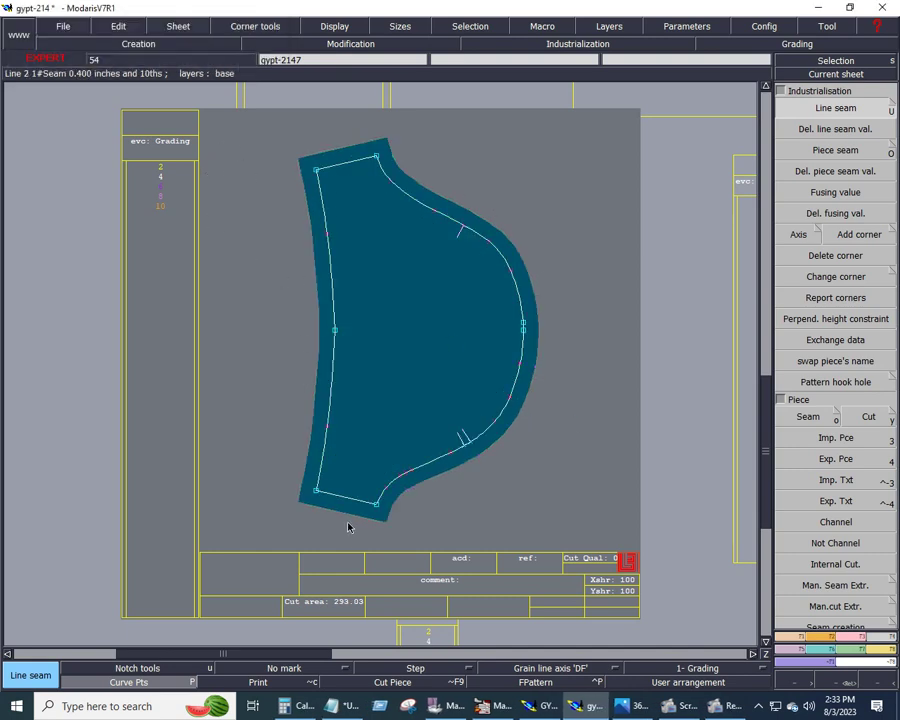
Widen the seam along the panel's left edge to 0.750.
left_click(336, 506)
left_click(303, 468)
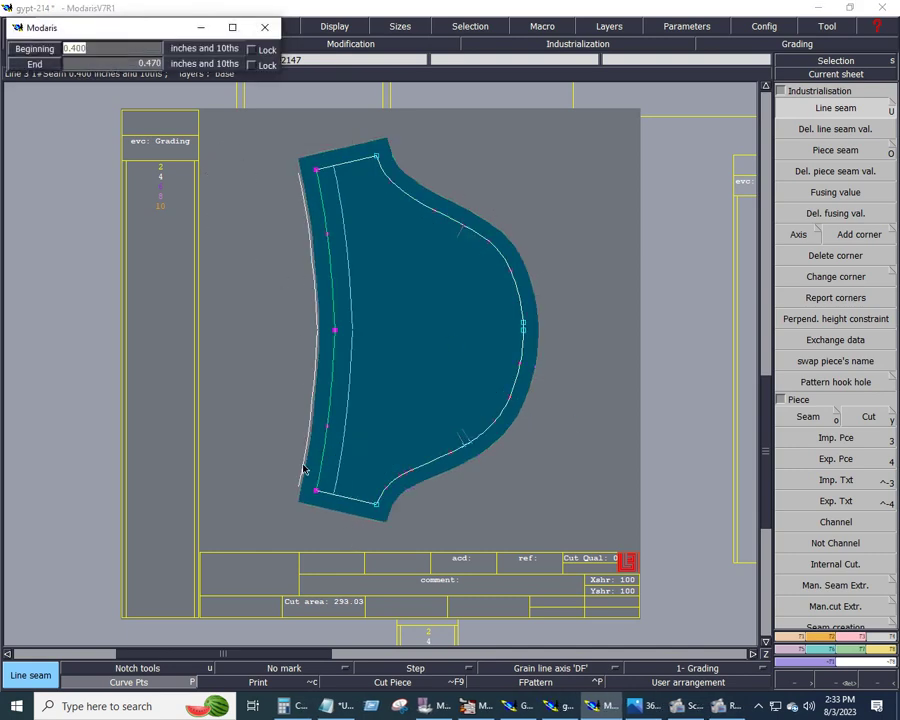
type("5")
key("Return")
key("Return")
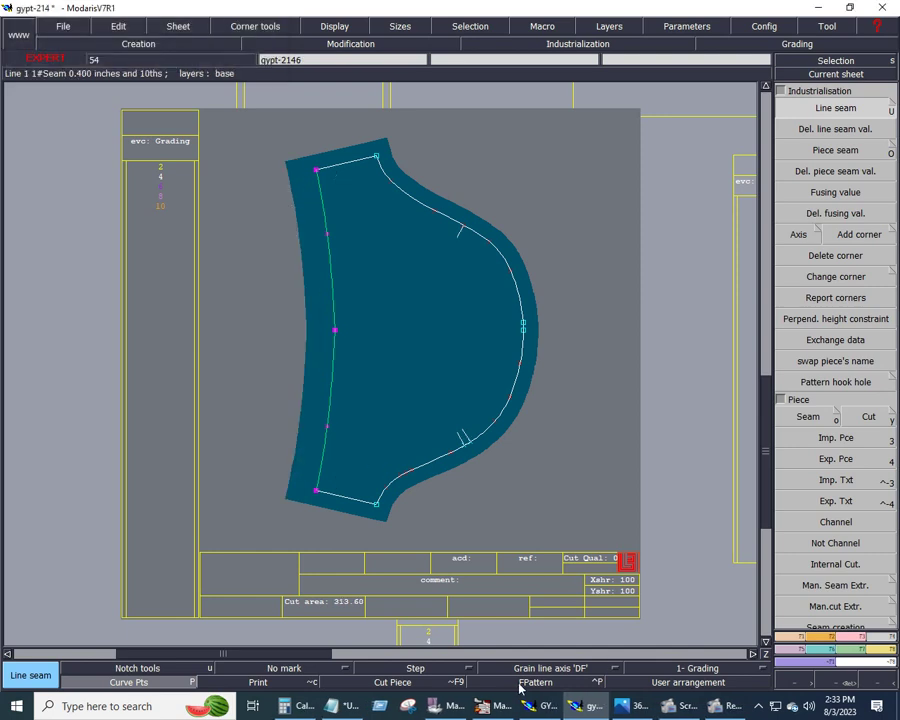
left_click(445, 672)
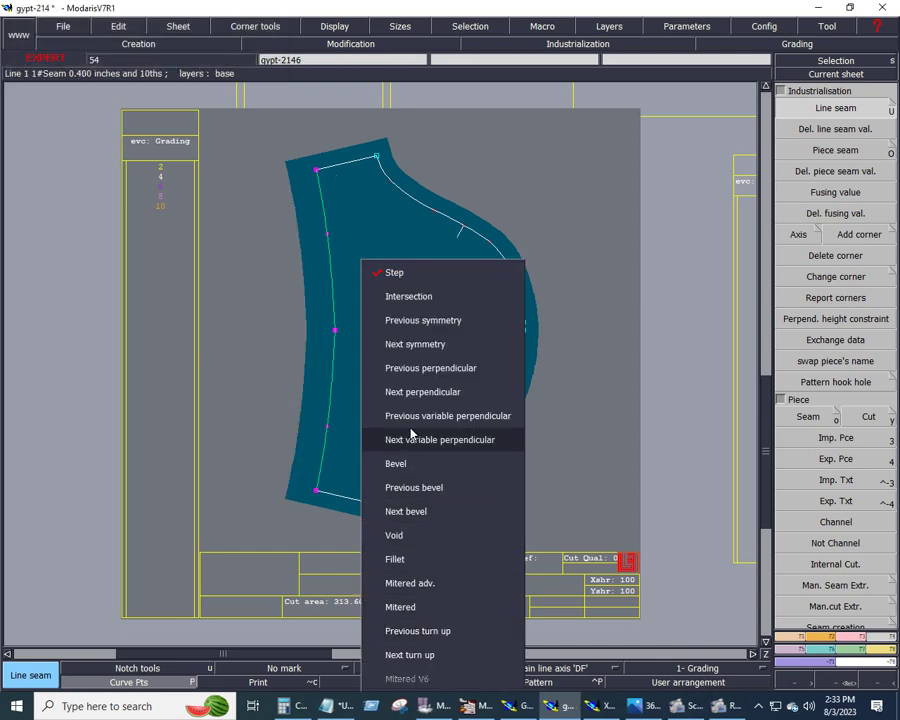
Change the top-left and lower-left seam corners to symmetry corner types, including Next symmetry.
left_click(393, 317)
left_click(316, 171)
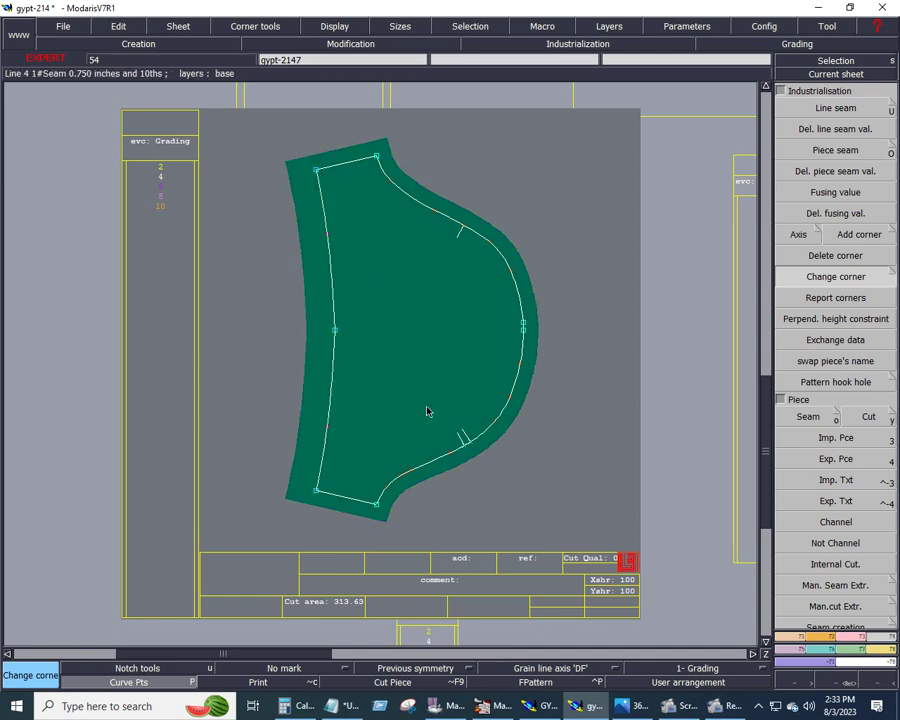
left_click(430, 676)
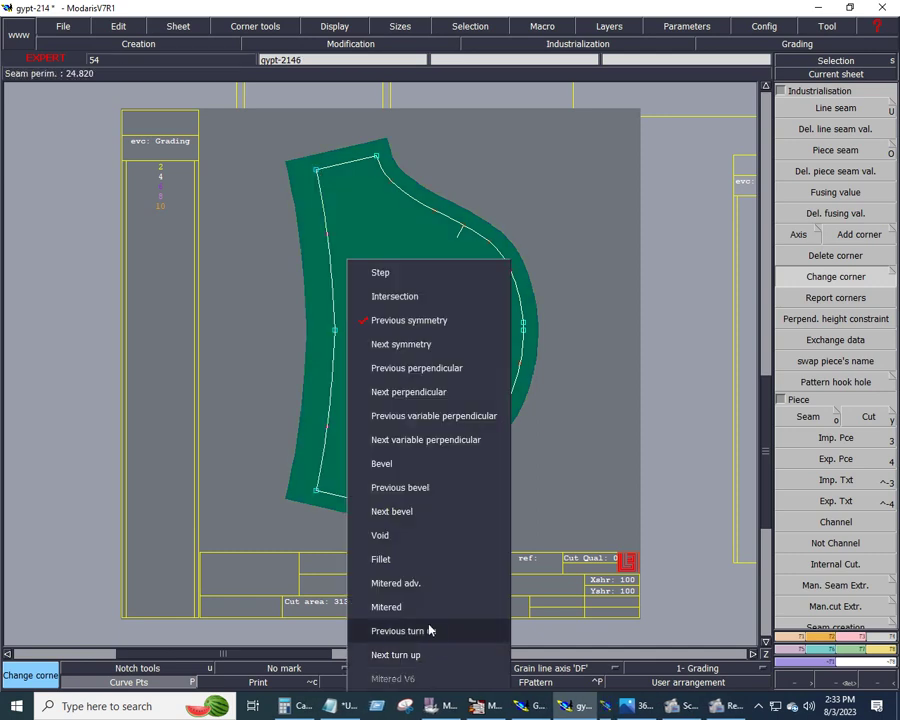
left_click(404, 352)
left_click(310, 502)
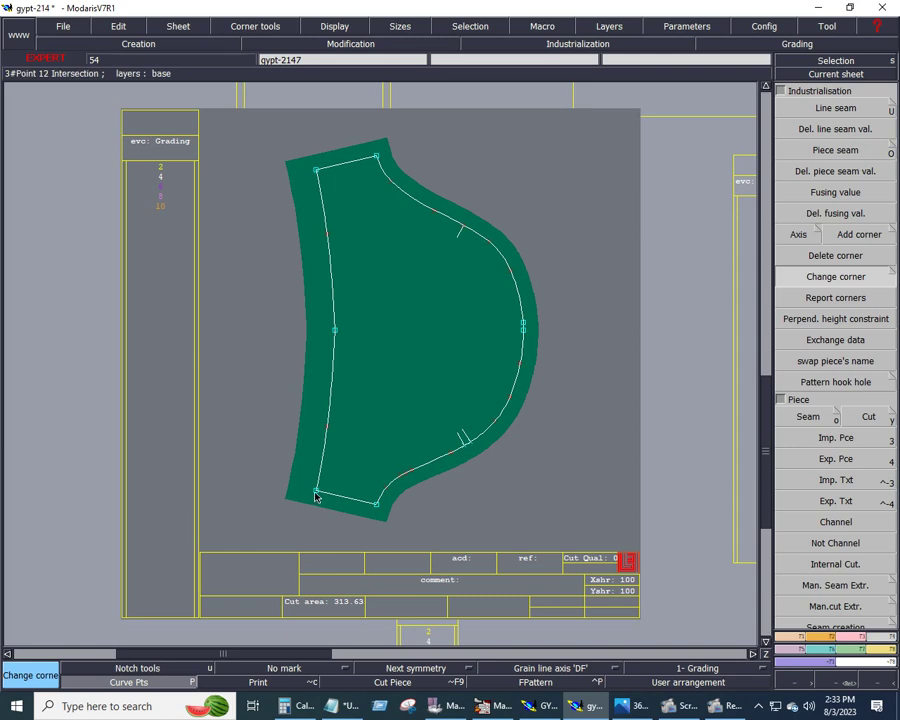
Add a notch midway along the panel's curved edge.
left_click(826, 640)
left_click(830, 112)
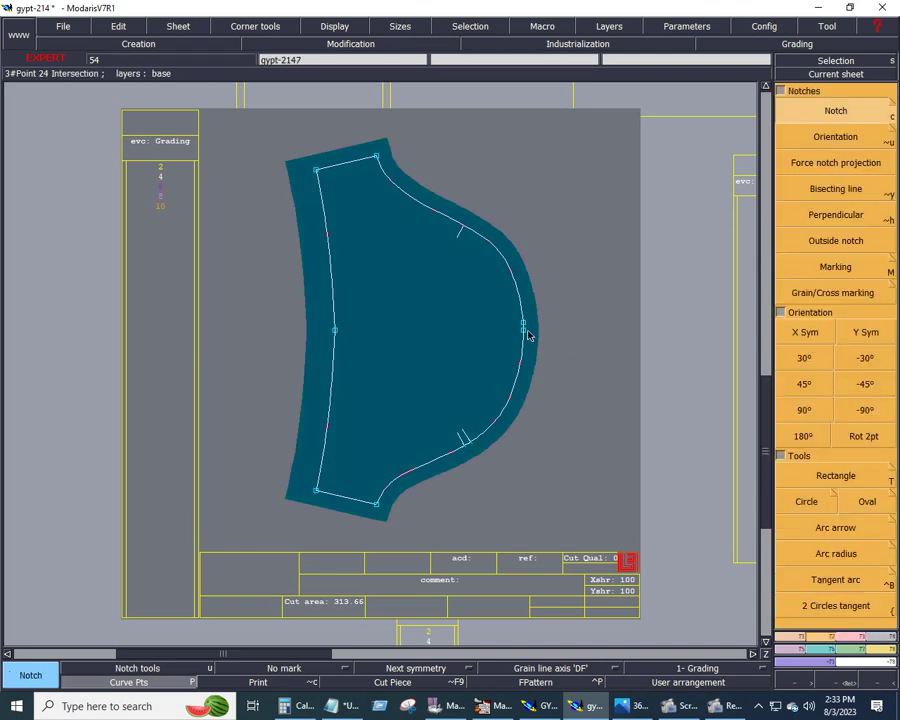
left_click(524, 328)
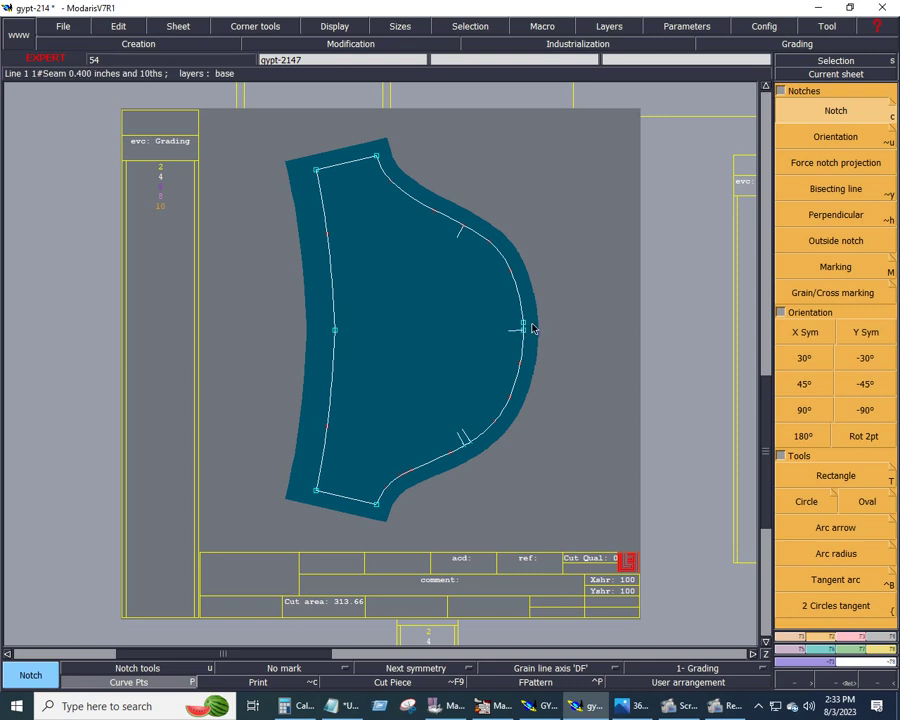
right_click(522, 330)
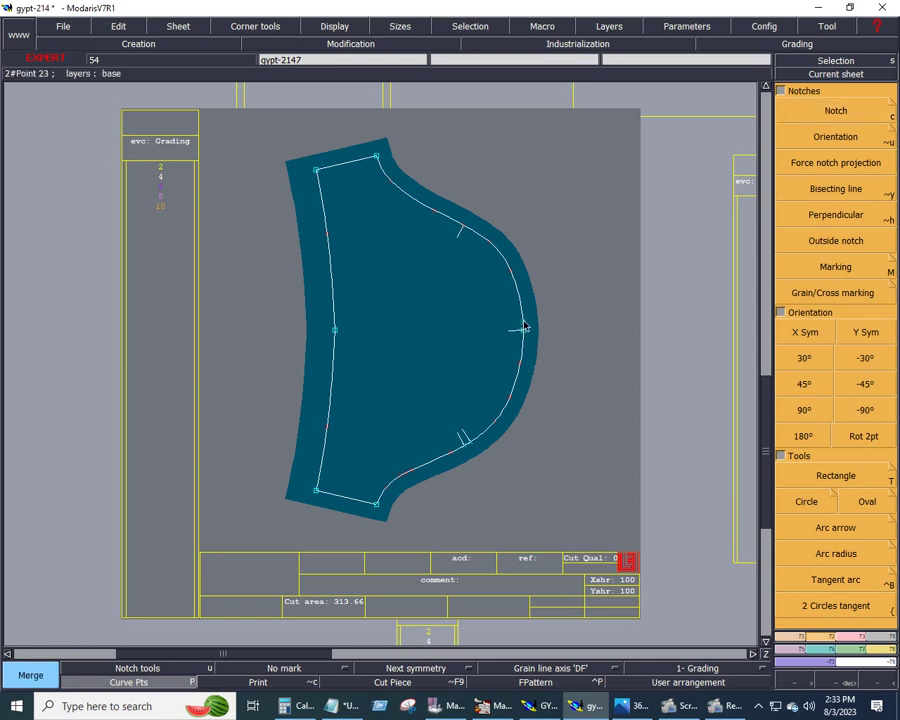
key("Delete")
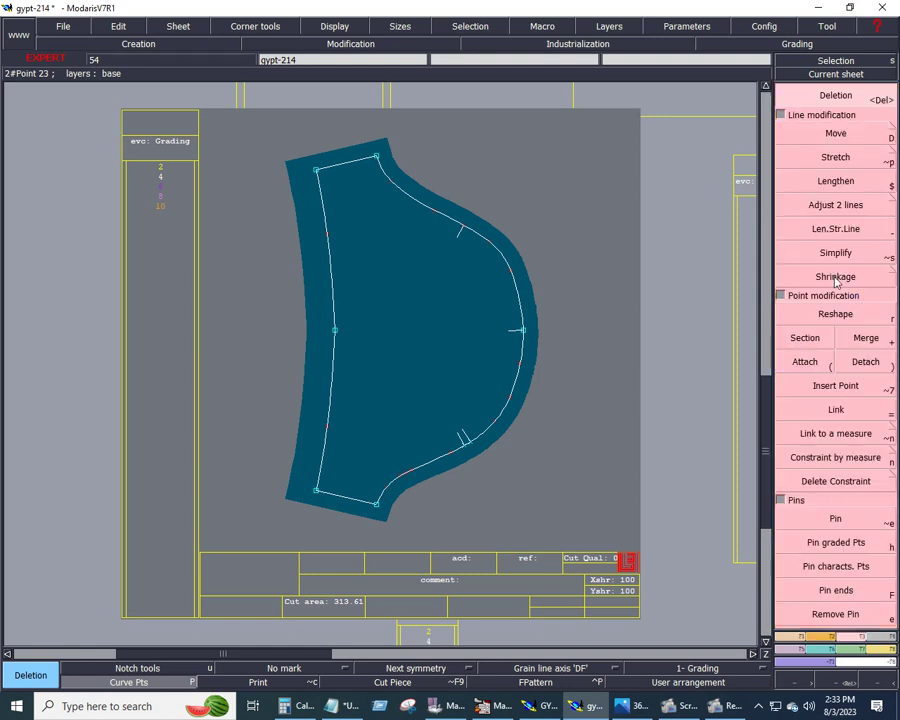
Reshape a point on the side panel's curved edge.
left_click(835, 314)
left_click(511, 268)
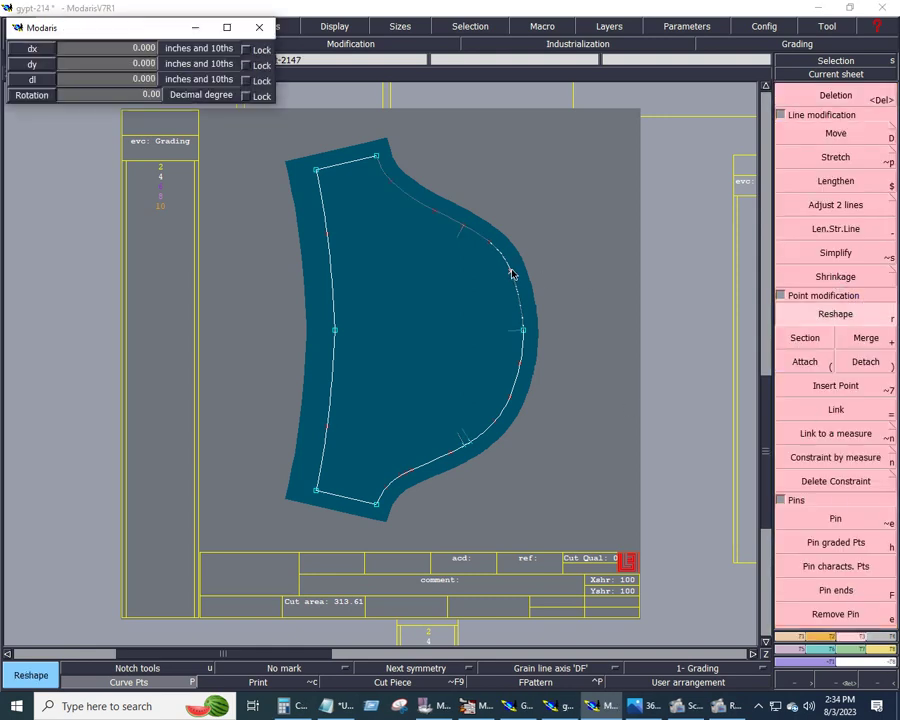
left_click(515, 280)
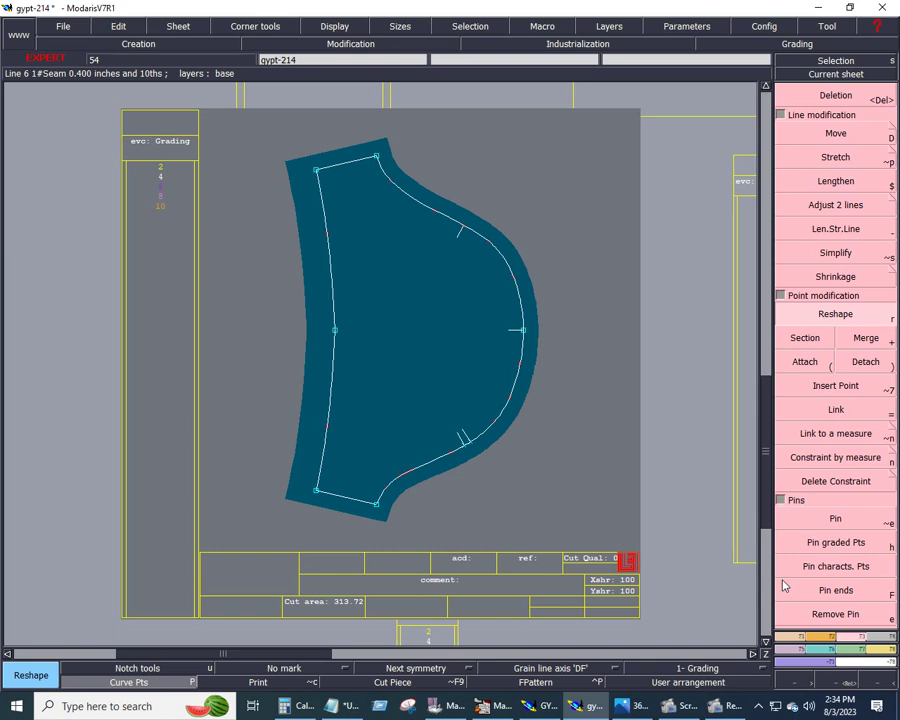
scroll(750, 345, "up", 1)
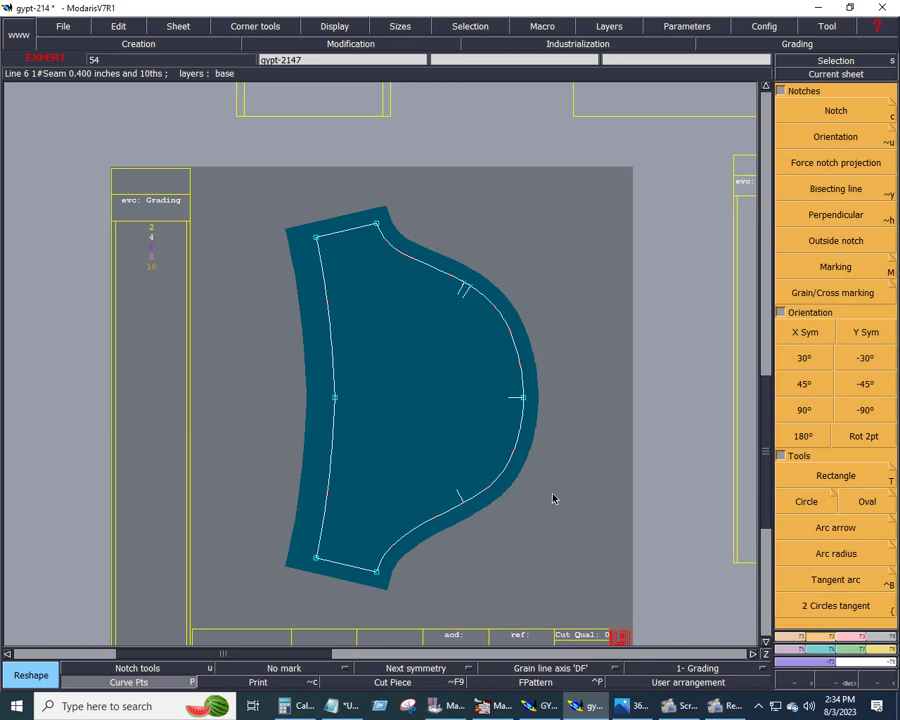
Draw a horizontal 'DF' grain-line axis across the panel and zoom out to the full sheet.
left_click(558, 672)
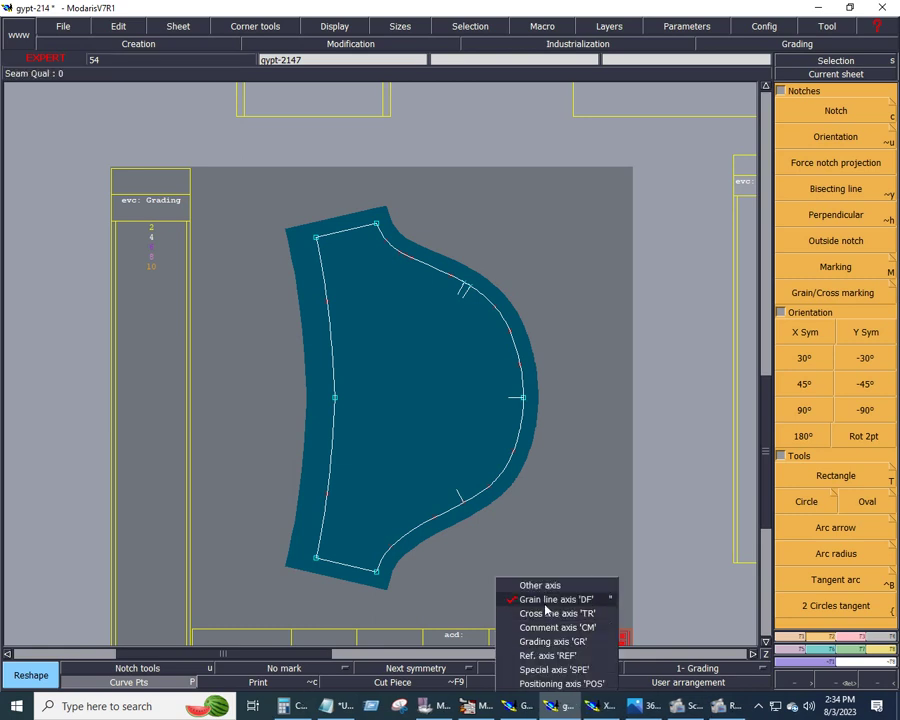
left_click(508, 653)
left_click(437, 388)
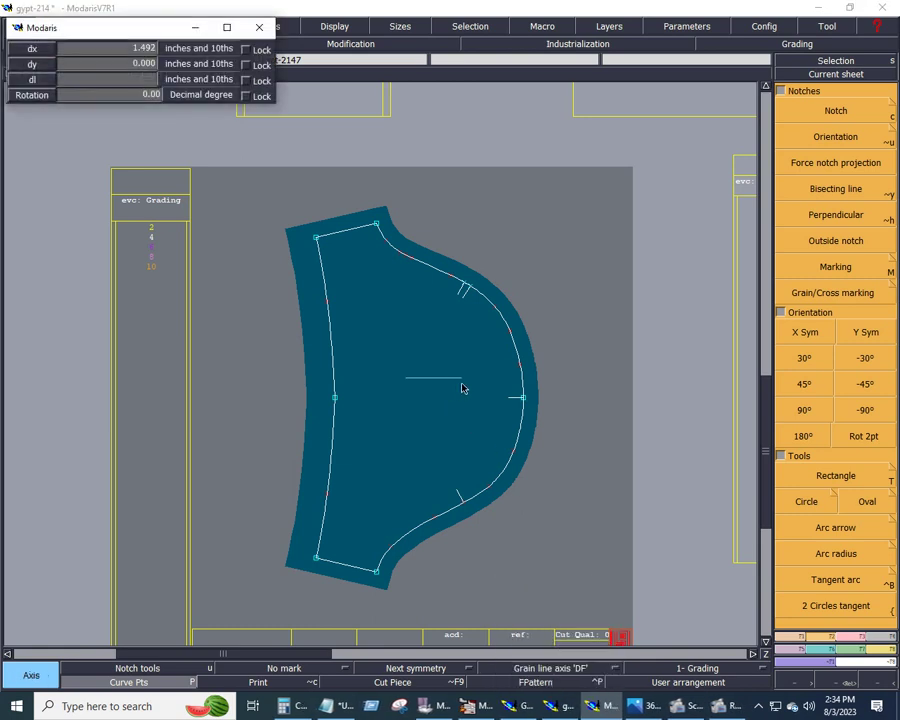
left_click(463, 386)
key("F12")
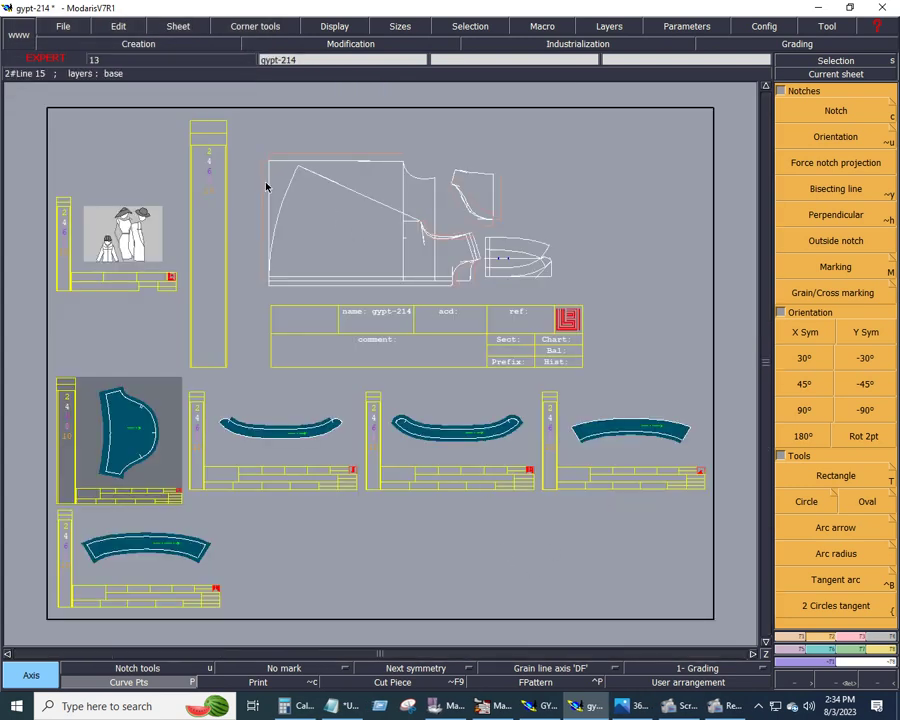
left_click_drag(236, 144, 428, 266)
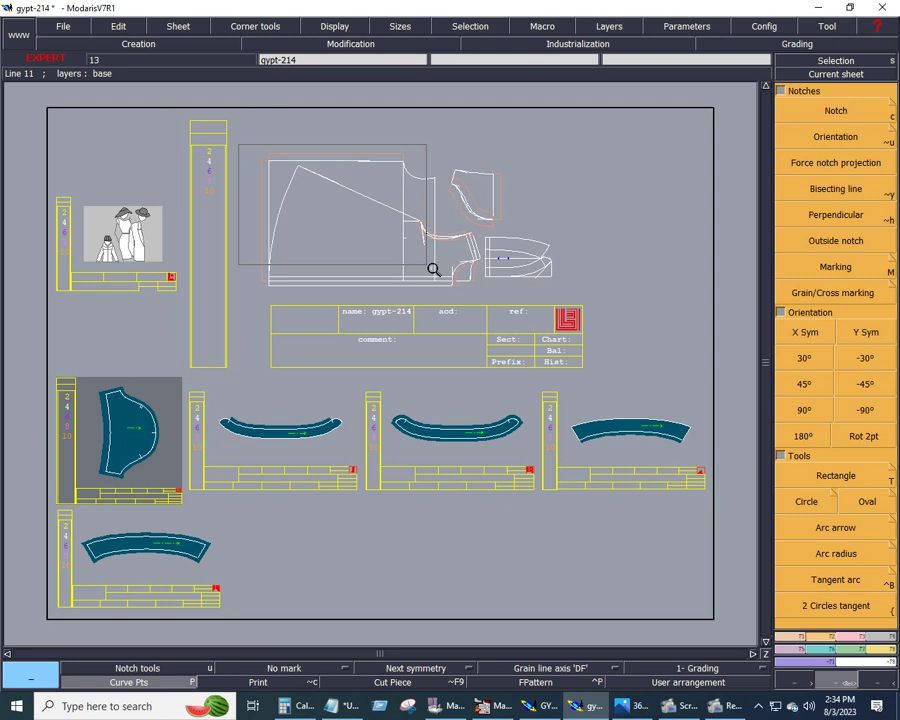
Zoom into the top draft and hide its measurements and curve handles.
left_click(484, 297)
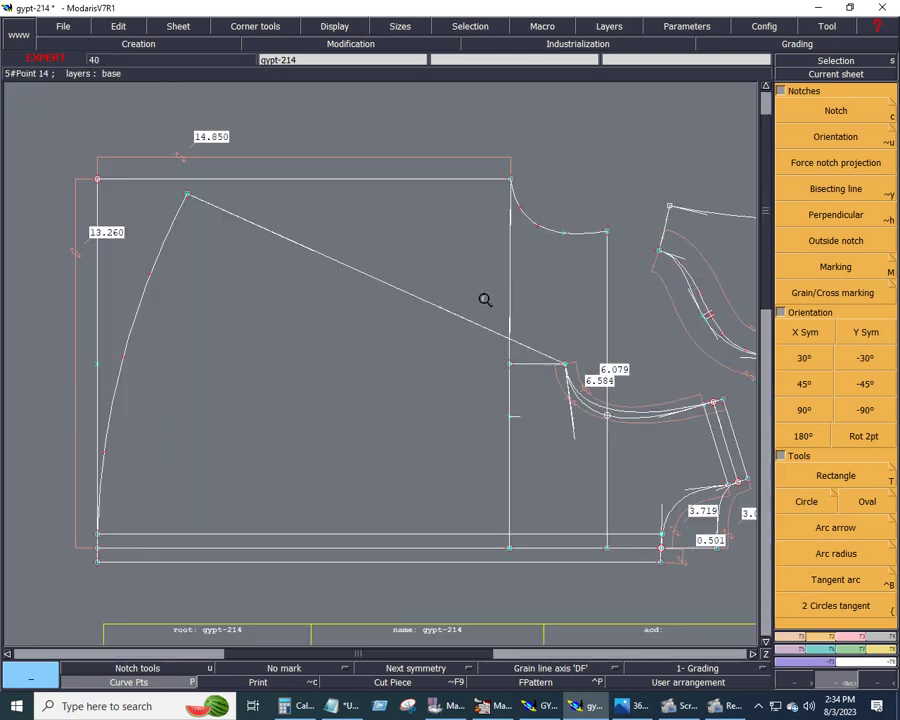
left_click(340, 27)
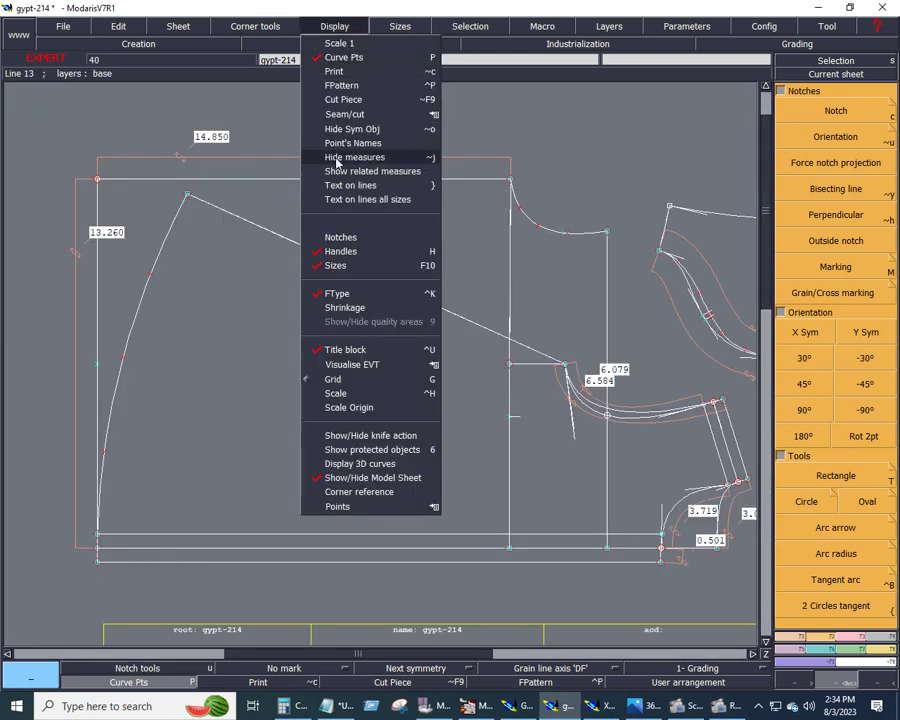
left_click(338, 160)
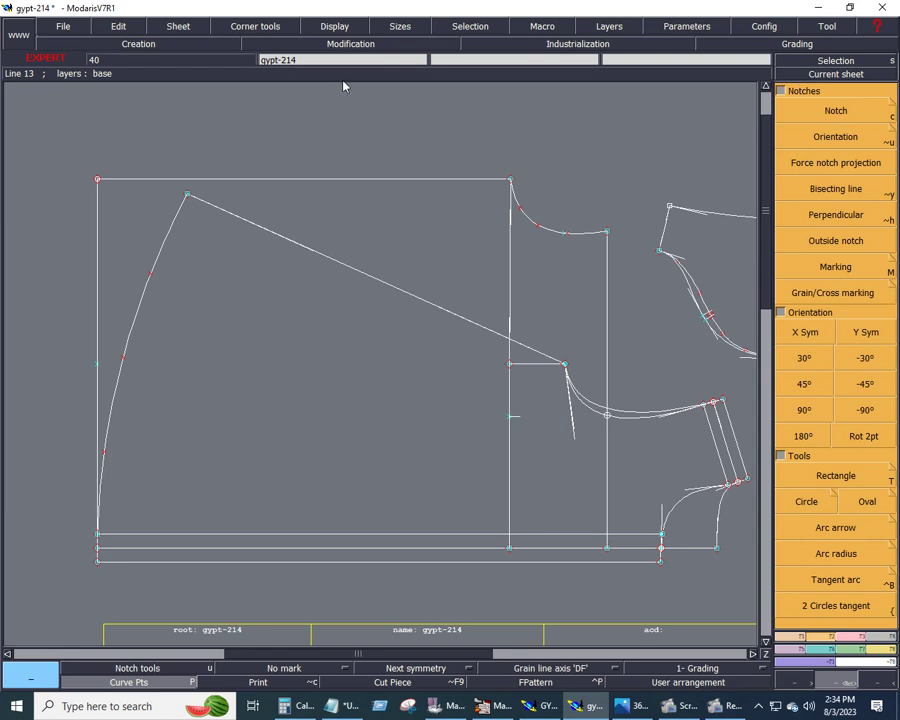
left_click(330, 30)
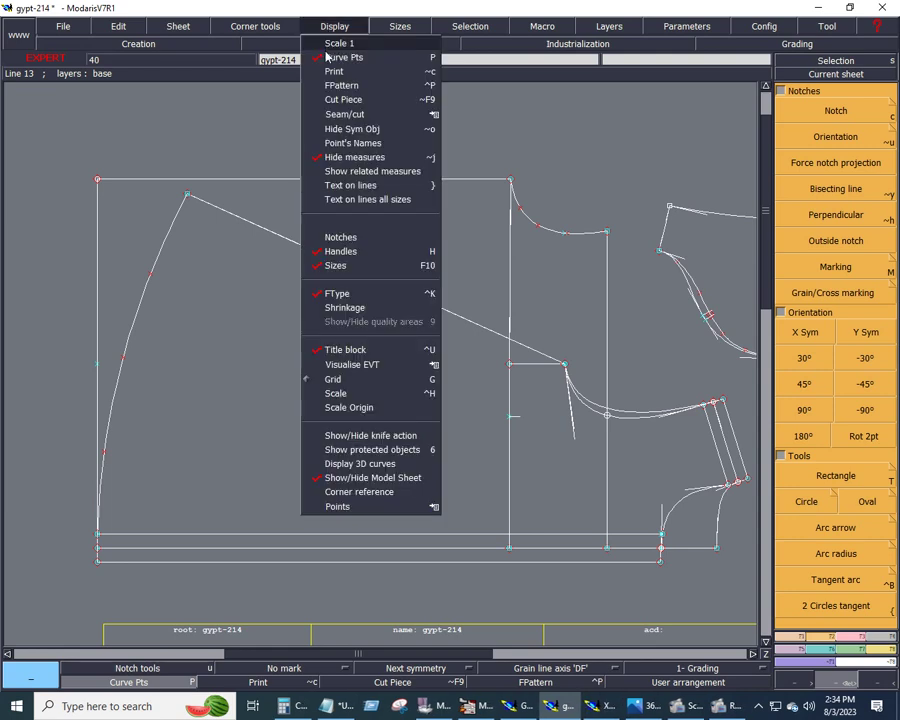
left_click(344, 248)
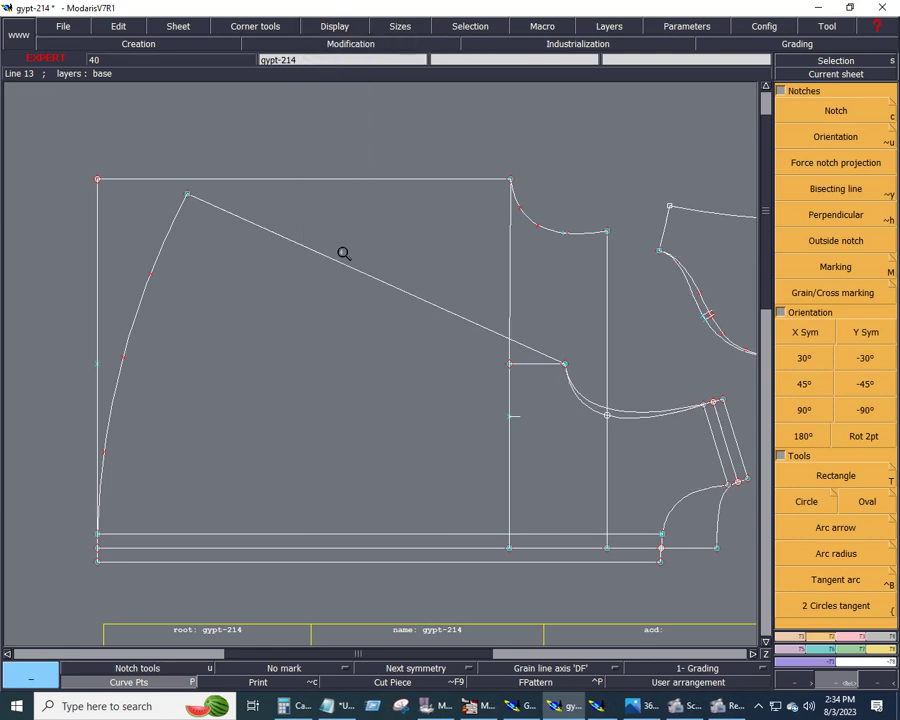
Extract the narrow panel and the large left panel from the draft with Seam.
left_click(885, 637)
left_click(808, 417)
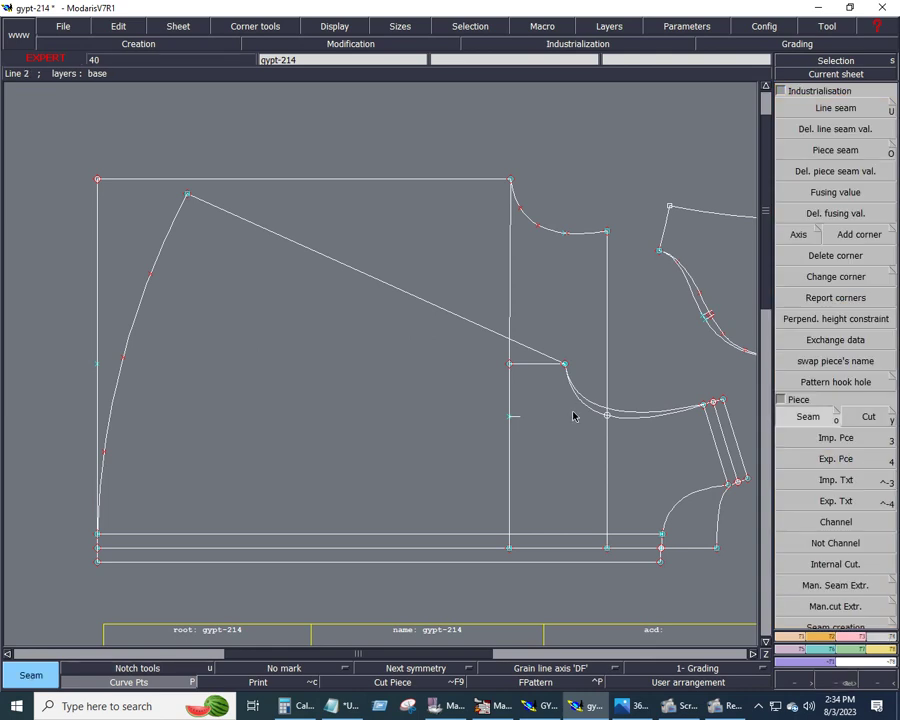
left_click(508, 438)
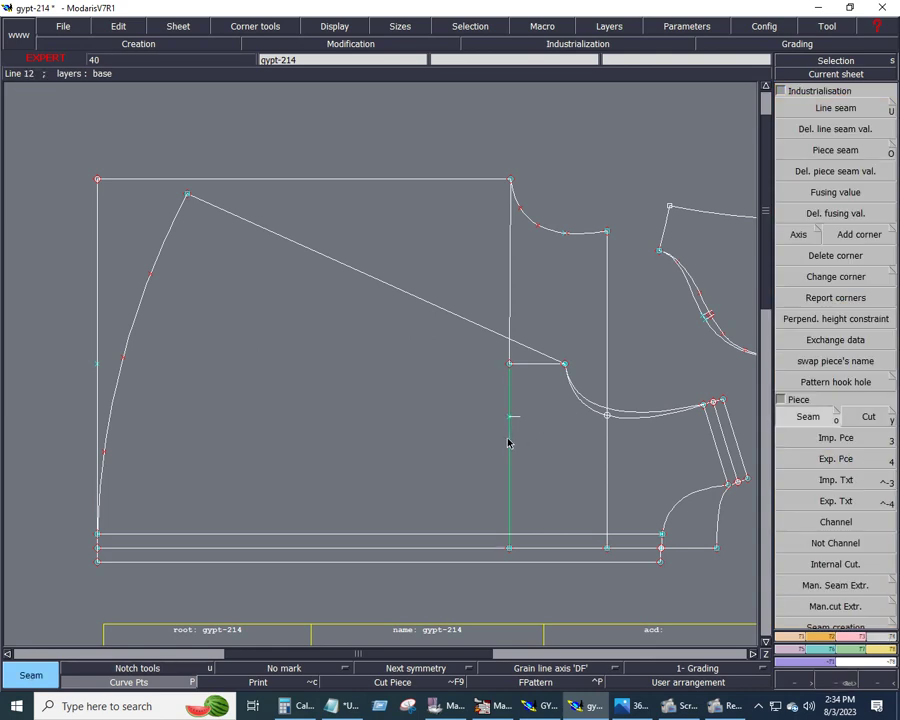
left_click(509, 296)
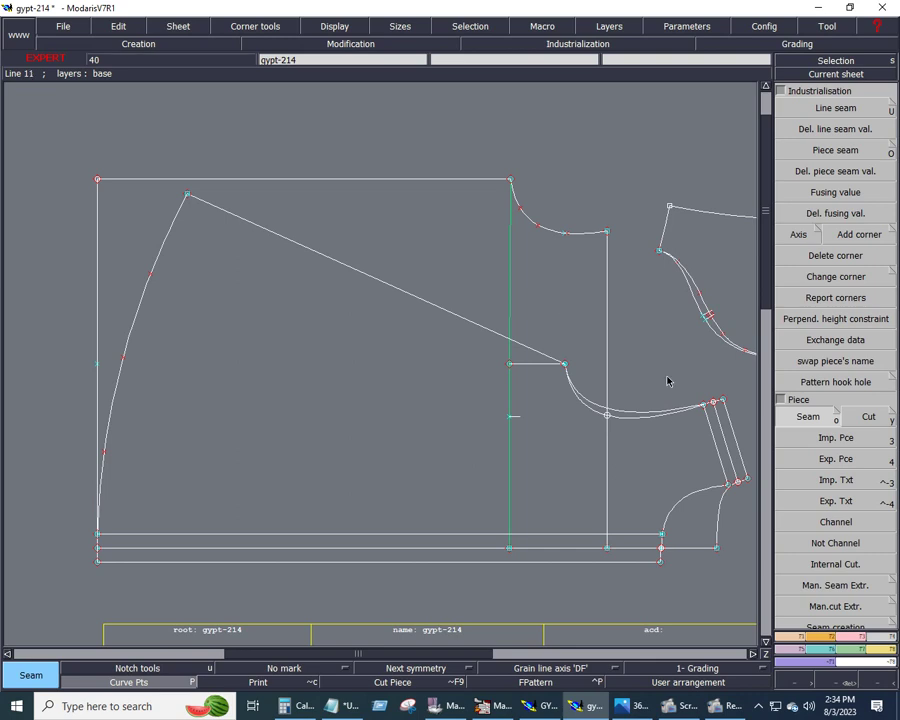
left_click(556, 393)
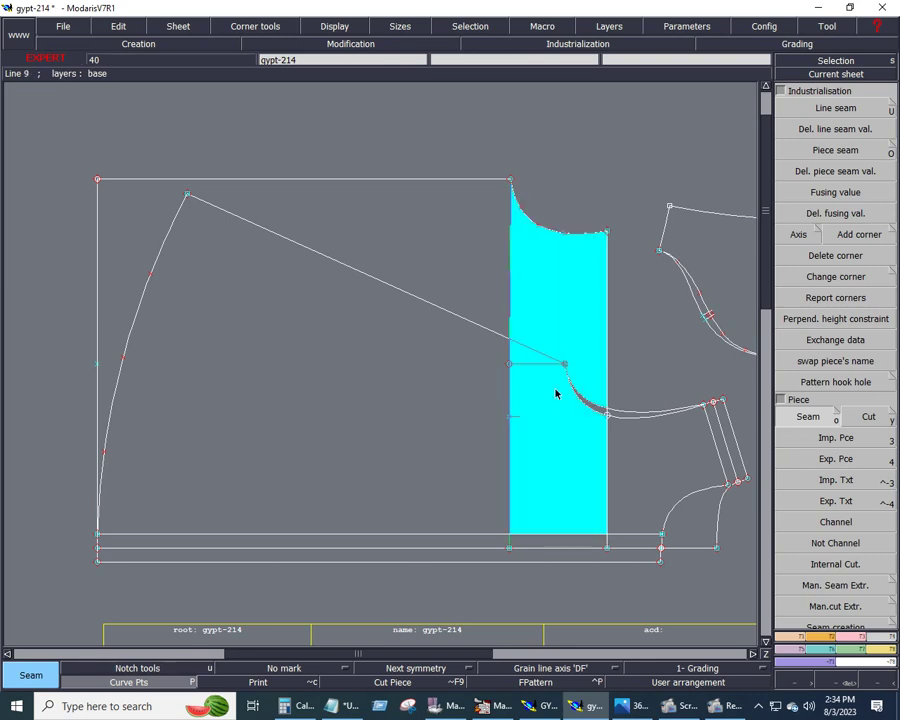
left_click(553, 485)
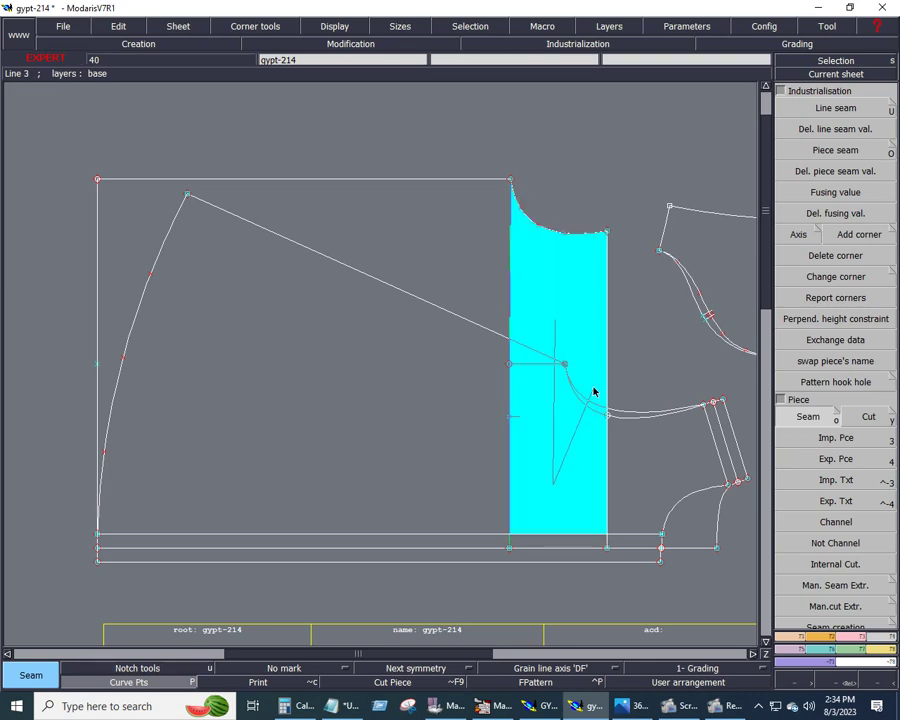
left_click(458, 391)
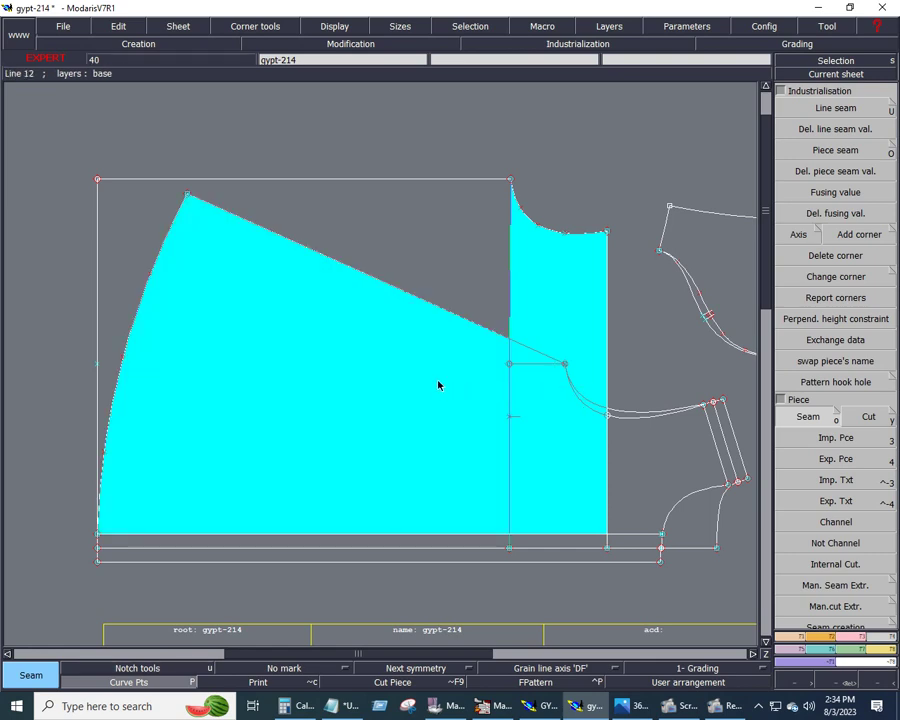
left_click(458, 297)
left_click(131, 271)
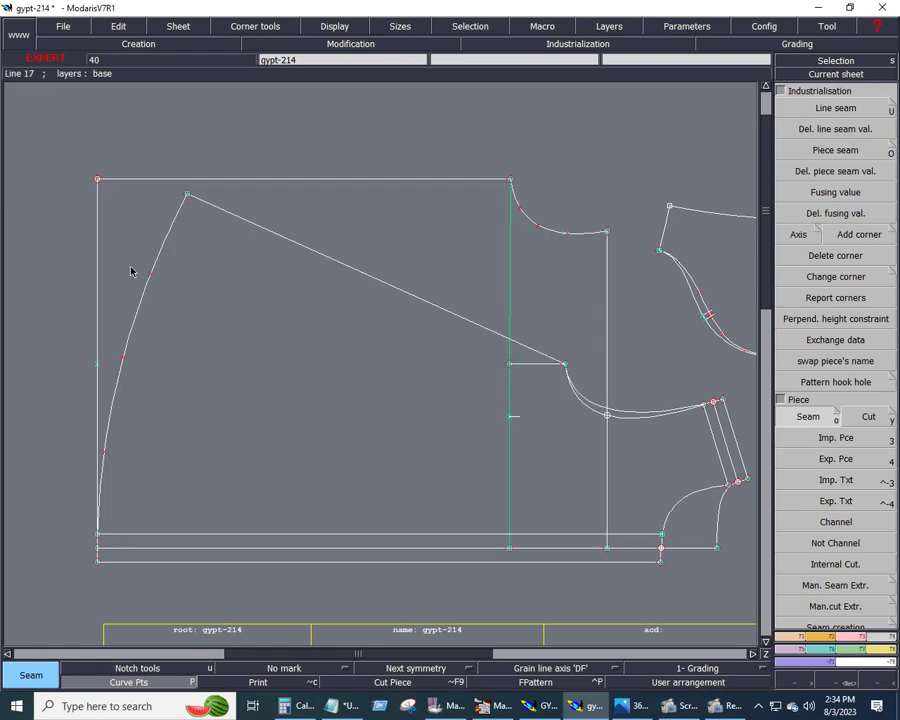
Extract the angled panel, the bottom band and the small region by the sleeve.
left_click(303, 375)
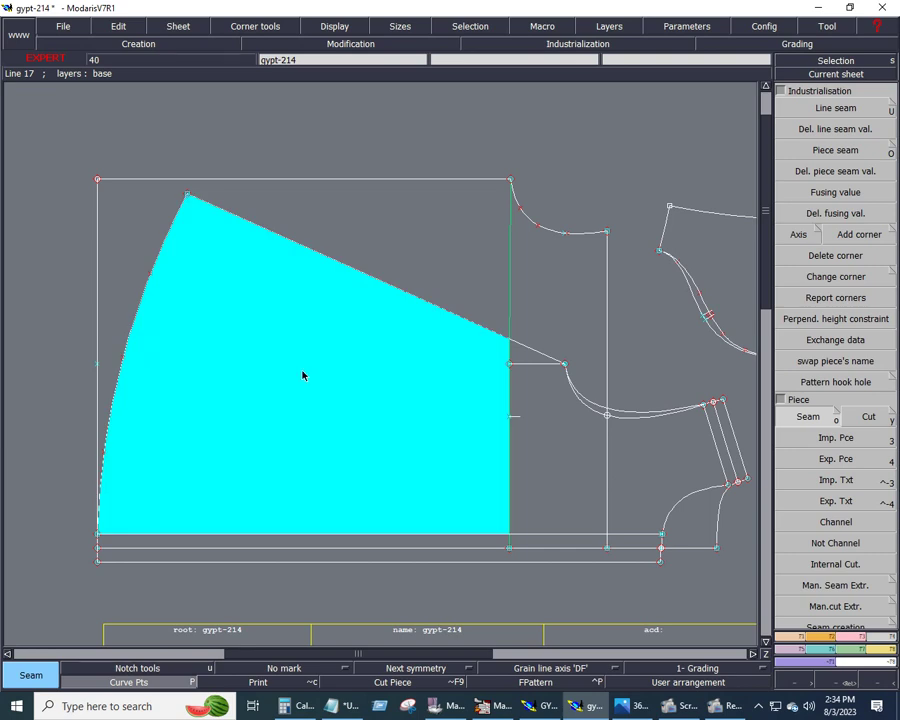
left_click(531, 364)
left_click(530, 448)
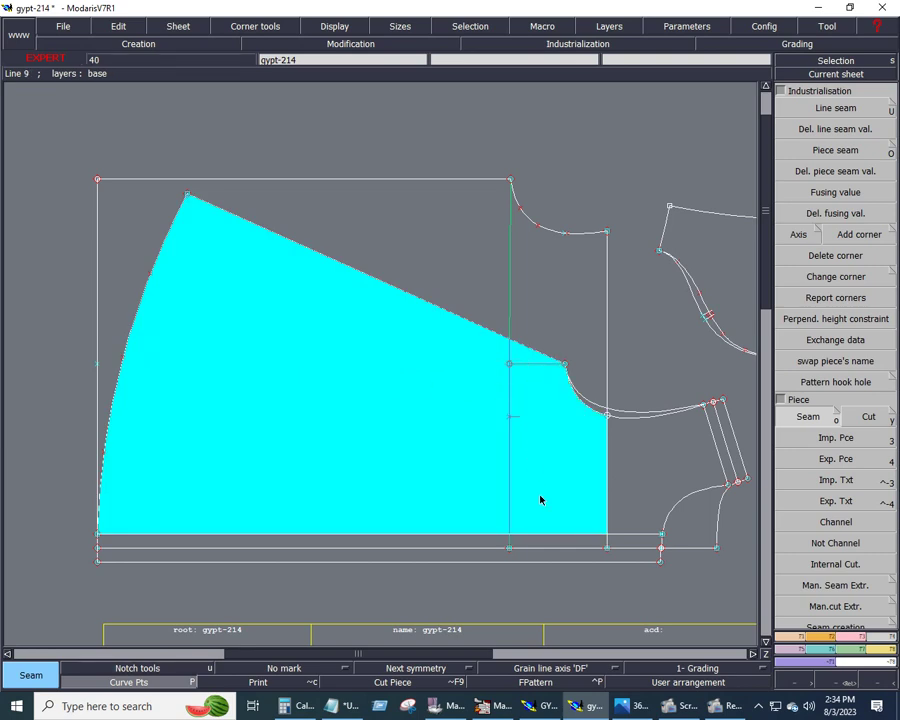
left_click(555, 544)
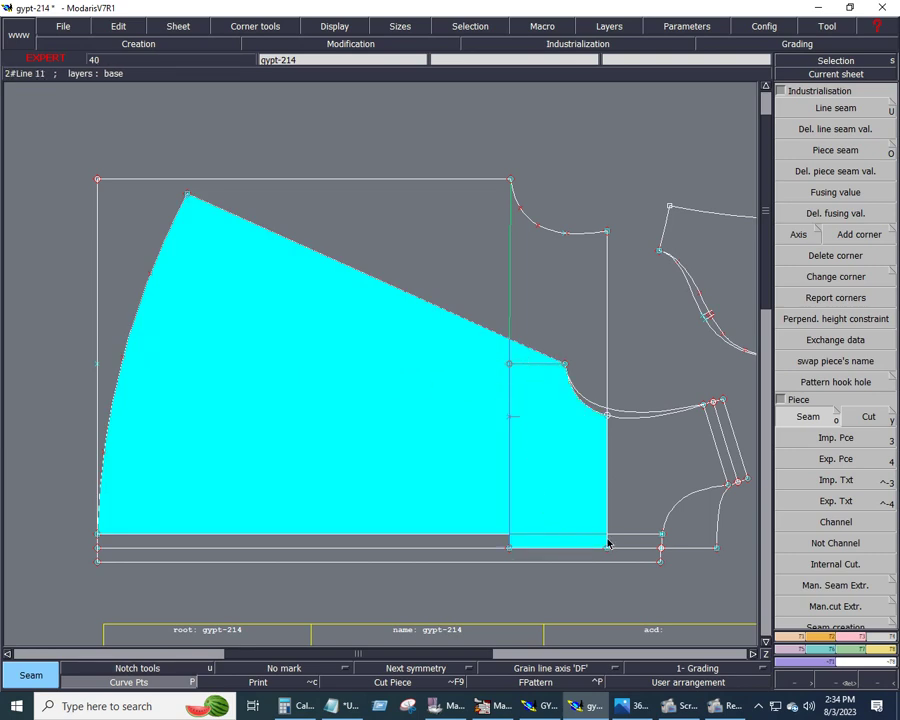
left_click(677, 534)
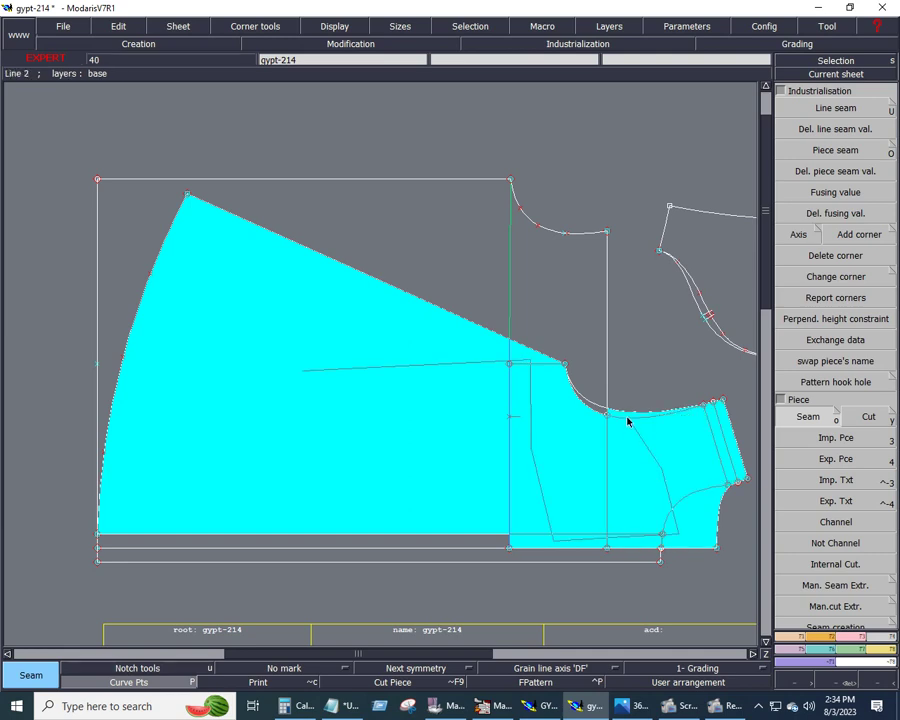
key("Escape")
left_click(593, 418)
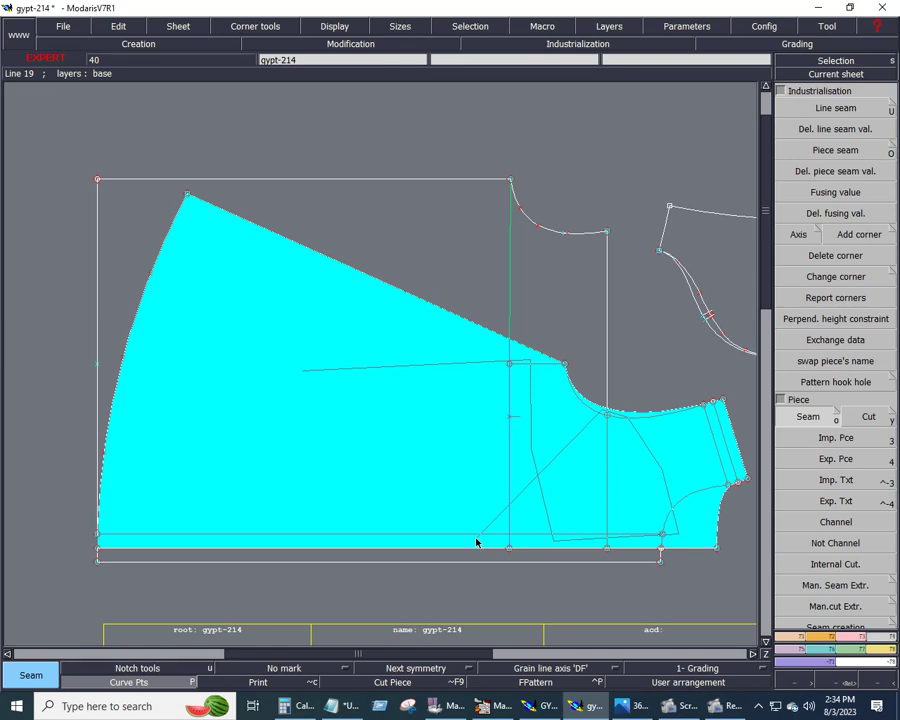
key("Escape")
left_click(638, 548)
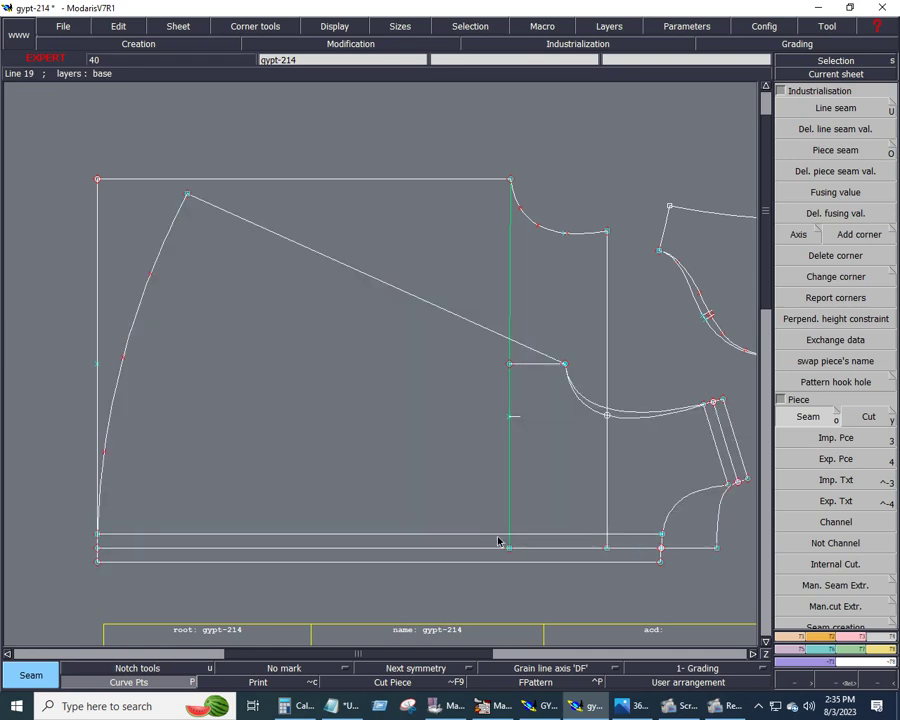
left_click(637, 514)
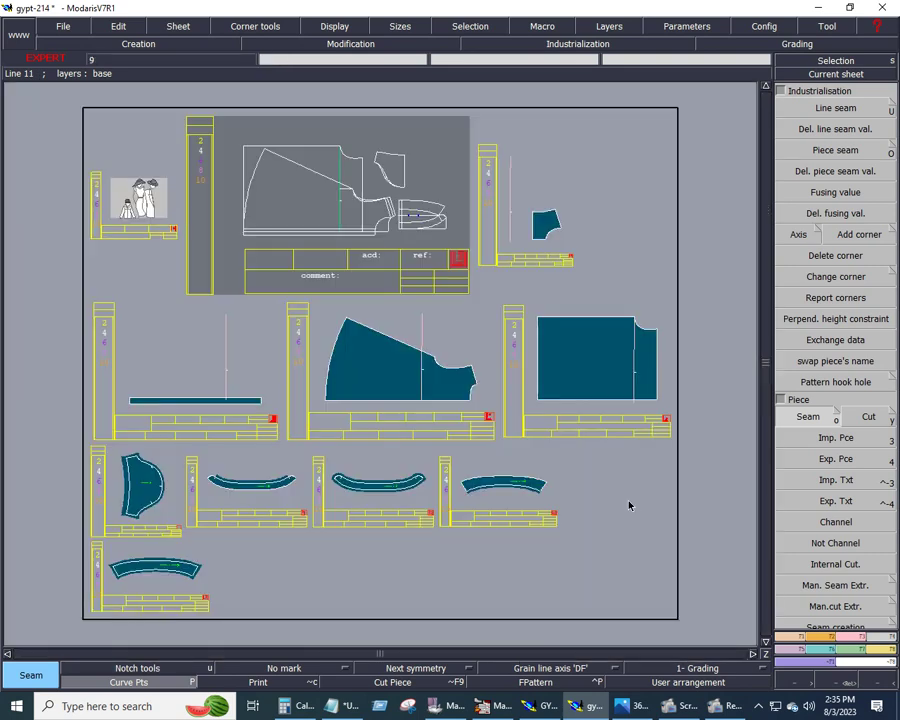
Open the small curved piece gypt-2149 and delete its vertical line.
double_click(550, 255)
key("Delete")
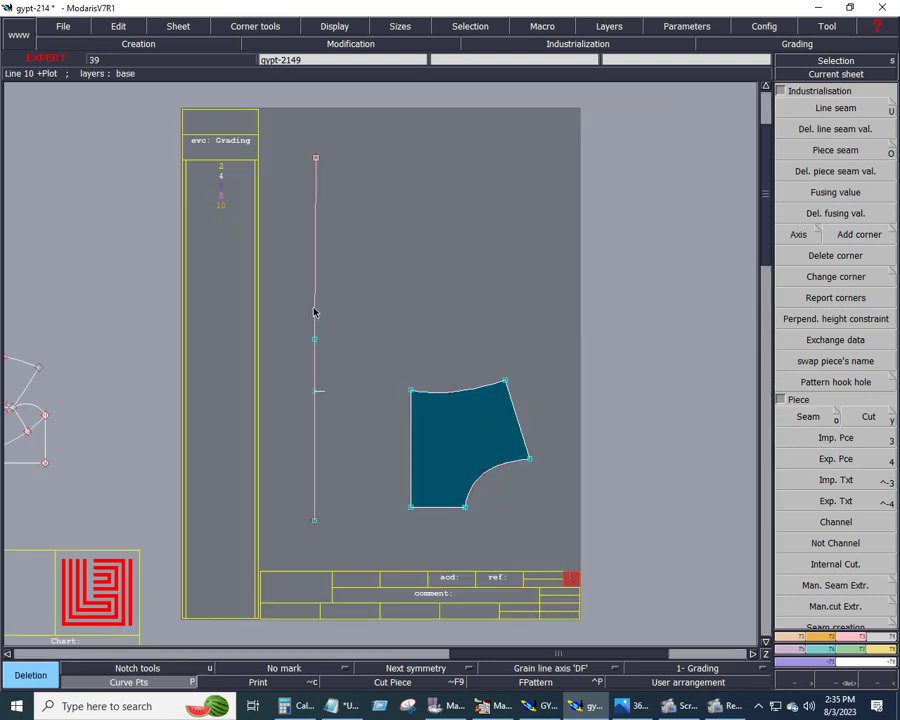
left_click(314, 311)
left_click(313, 427)
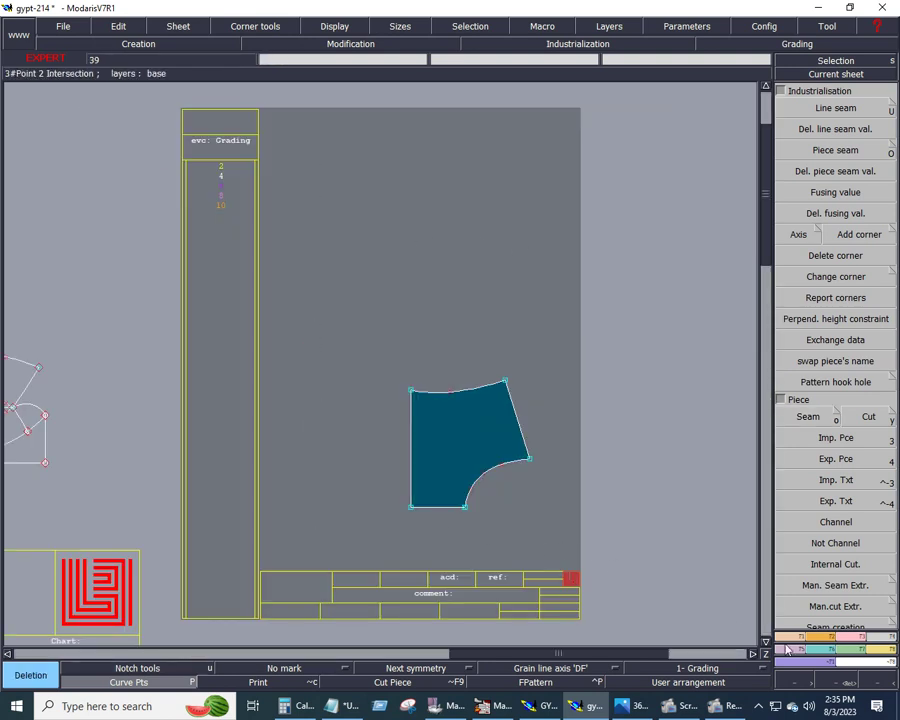
scroll(770, 558, "down", 5)
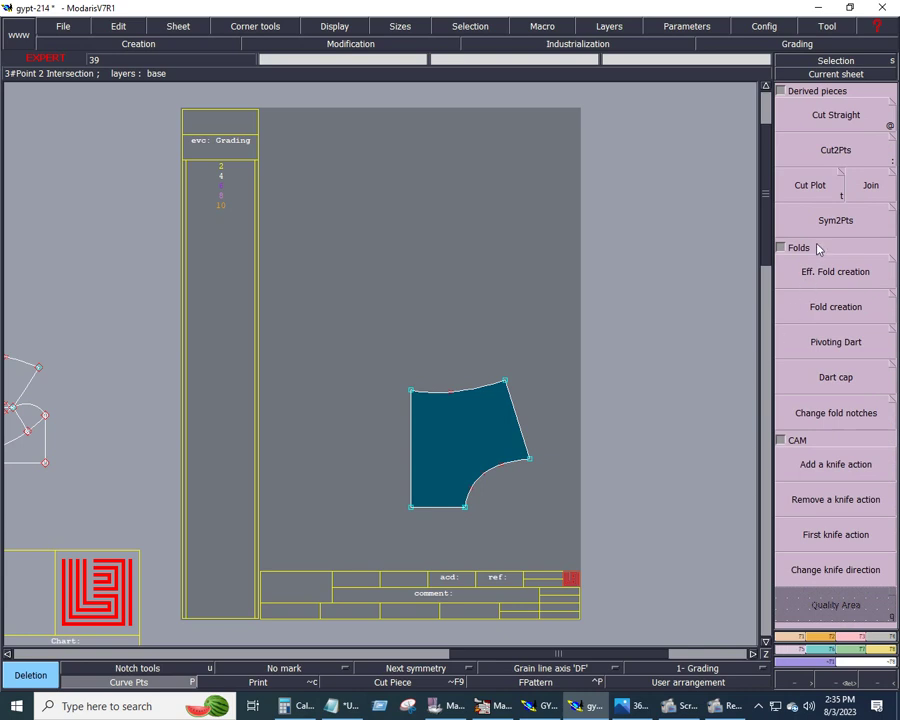
scroll(835, 400, "up", 5)
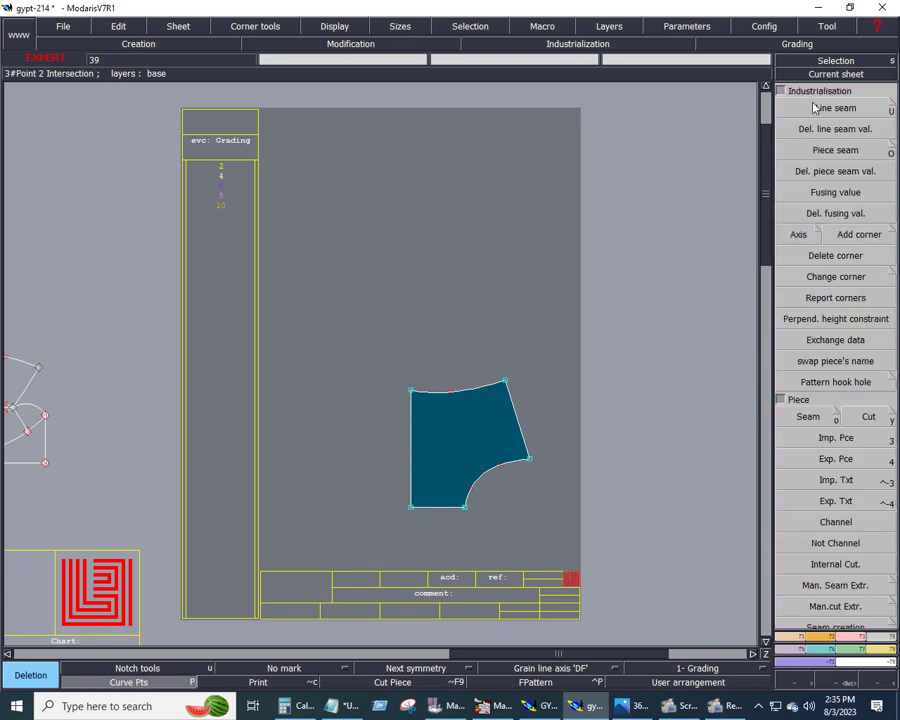
Add a line seam allowance around the whole curved piece.
left_click(792, 107)
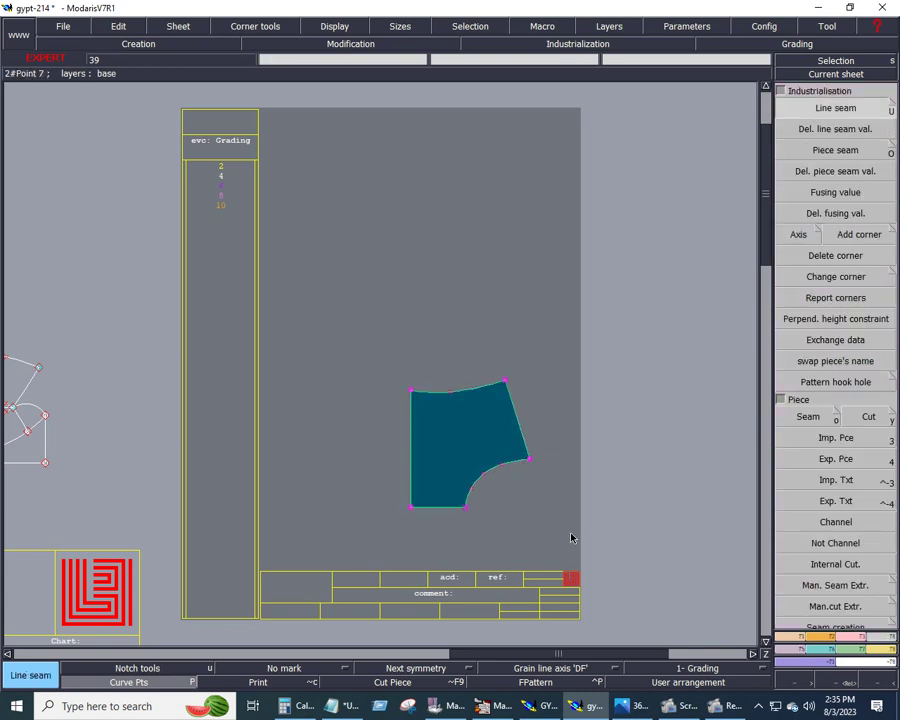
left_click(410, 475)
type("0.750")
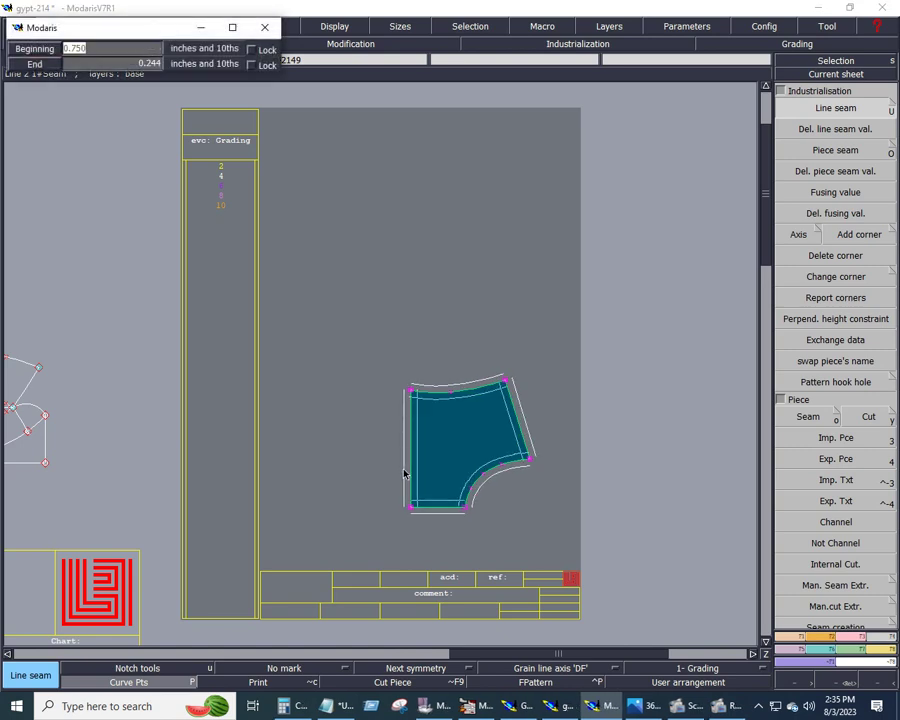
key("BackSpace")
key("BackSpace")
key("BackSpace")
key("Return")
Place a horizontal 'DF' grain-line axis on the piece and zoom out to the layout.
left_click(558, 678)
left_click(596, 596)
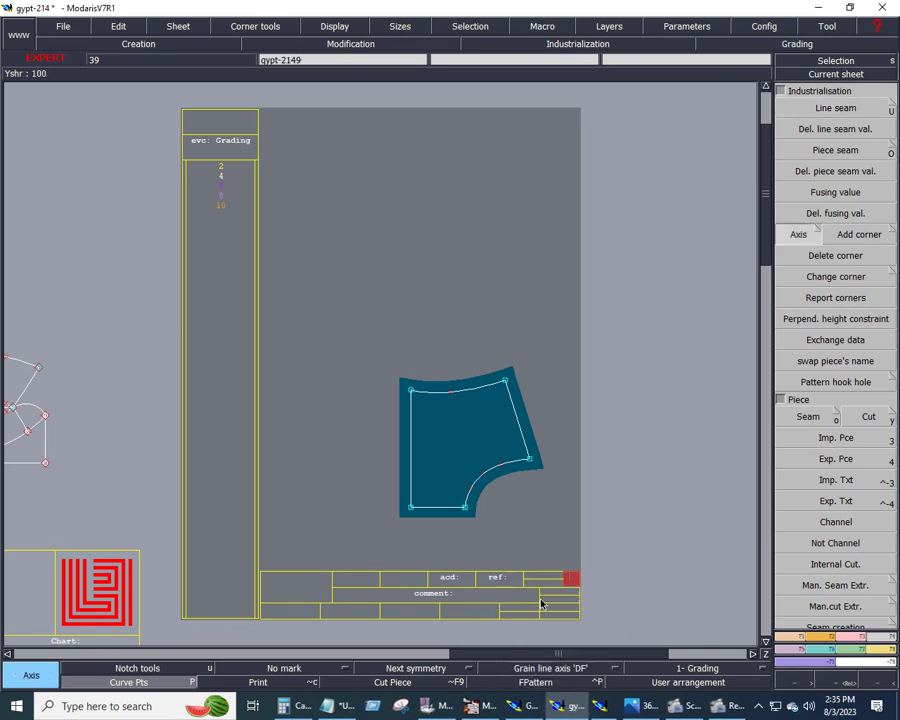
left_click_drag(443, 459, 462, 456)
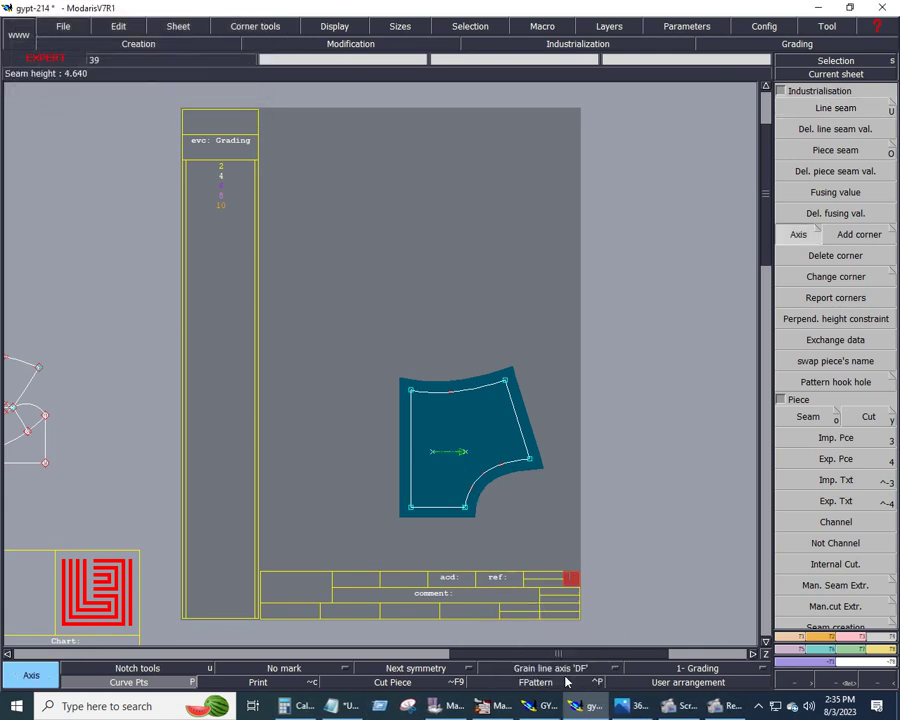
key("Home")
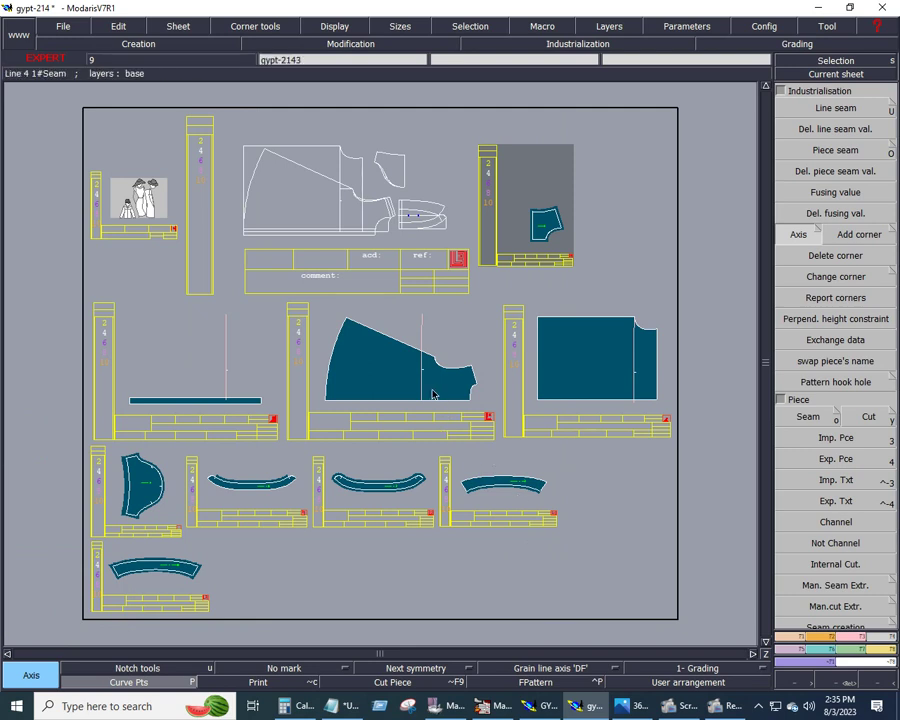
Open the fan-shaped piece gypt-2143 and delete its vertical line.
left_click(432, 394)
key("End")
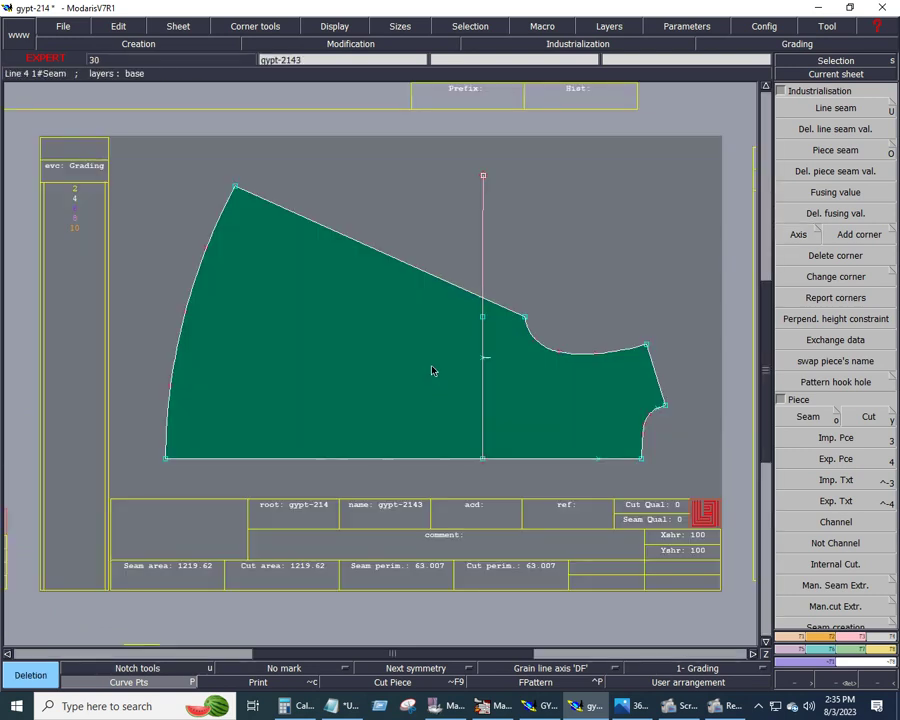
left_click(484, 382)
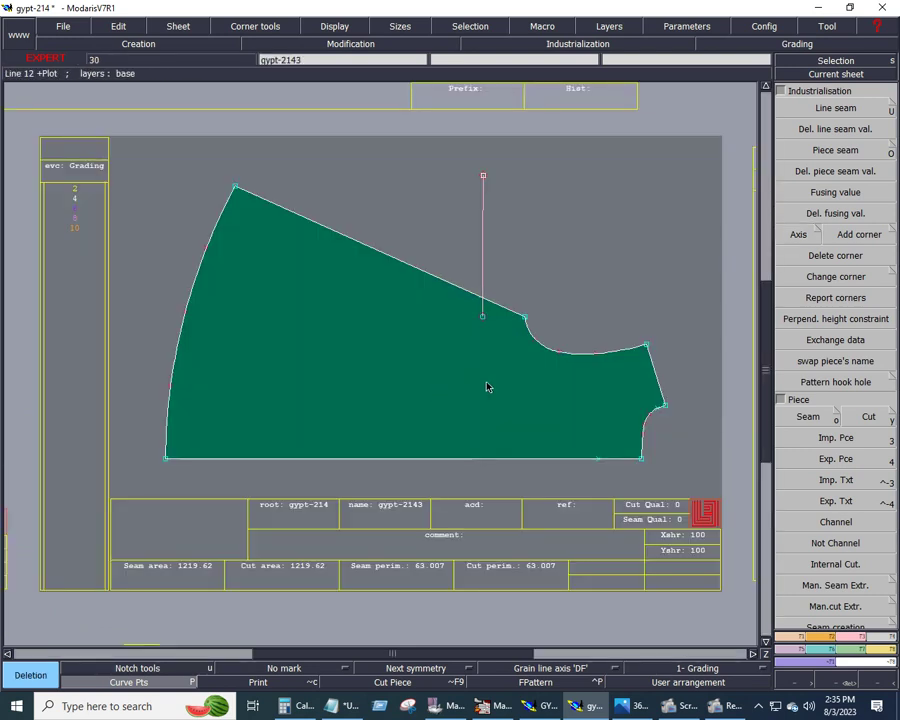
left_click(482, 271)
Give the piece a 0.4 seam all round and 0.75 along its left curved edge.
left_click_drag(134, 189, 708, 490)
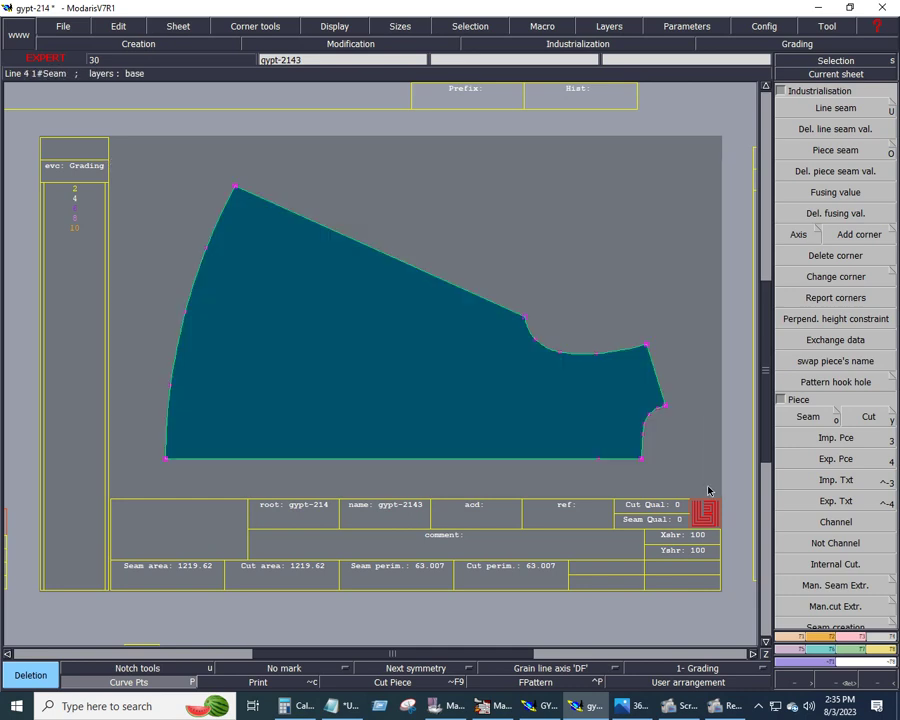
key("u")
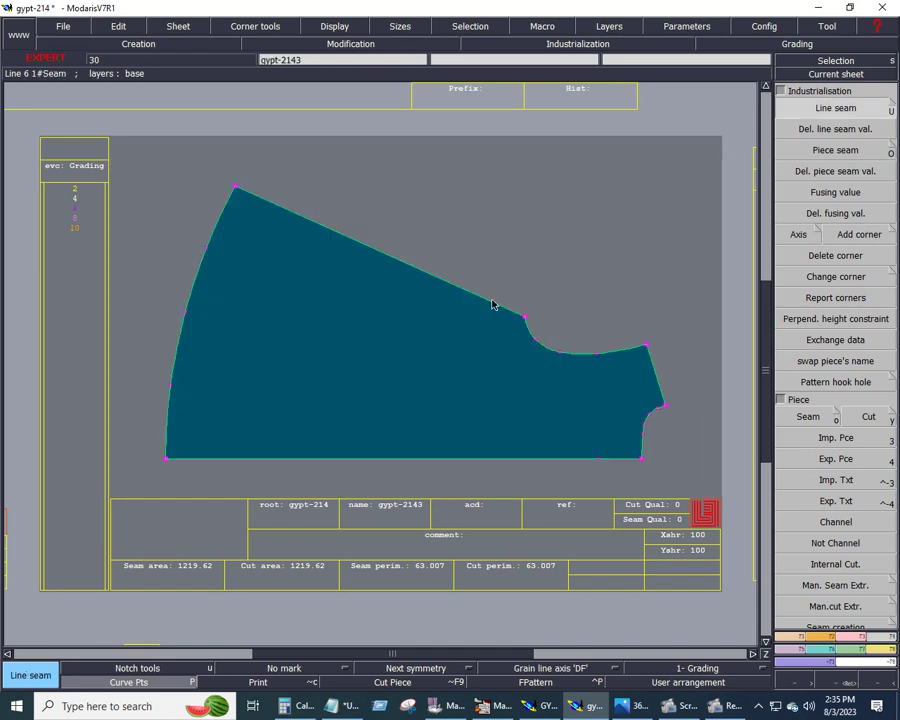
left_click(492, 304)
type("0.4")
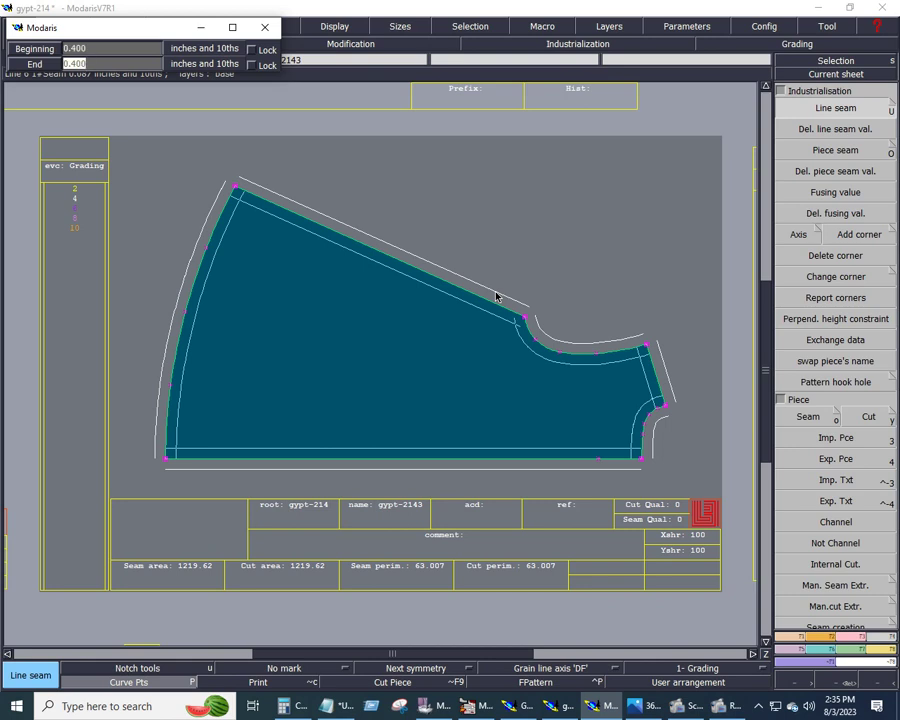
key("Return")
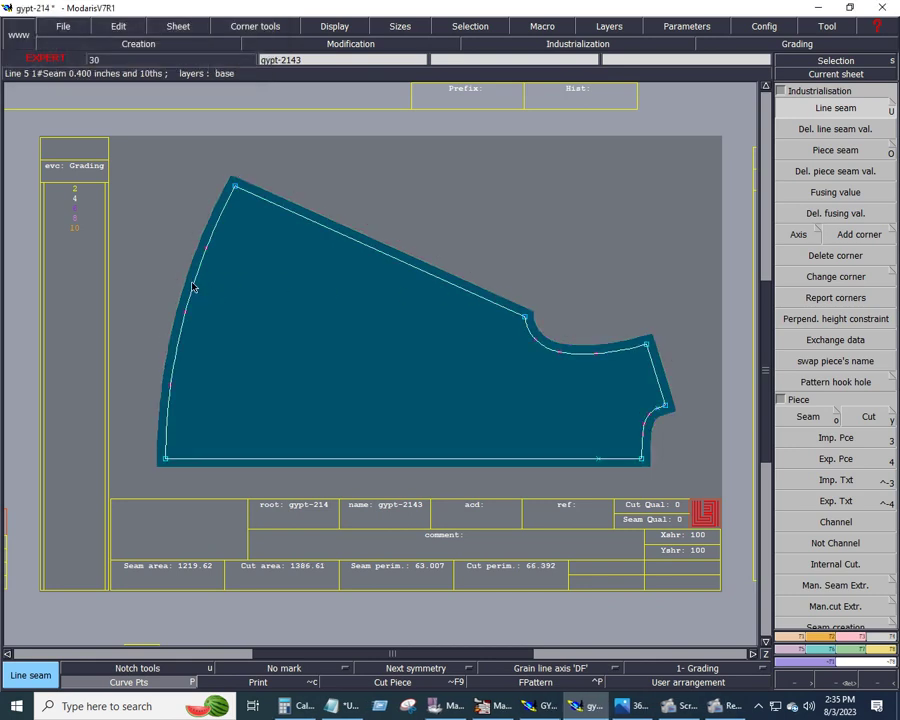
left_click(193, 287)
type(".75")
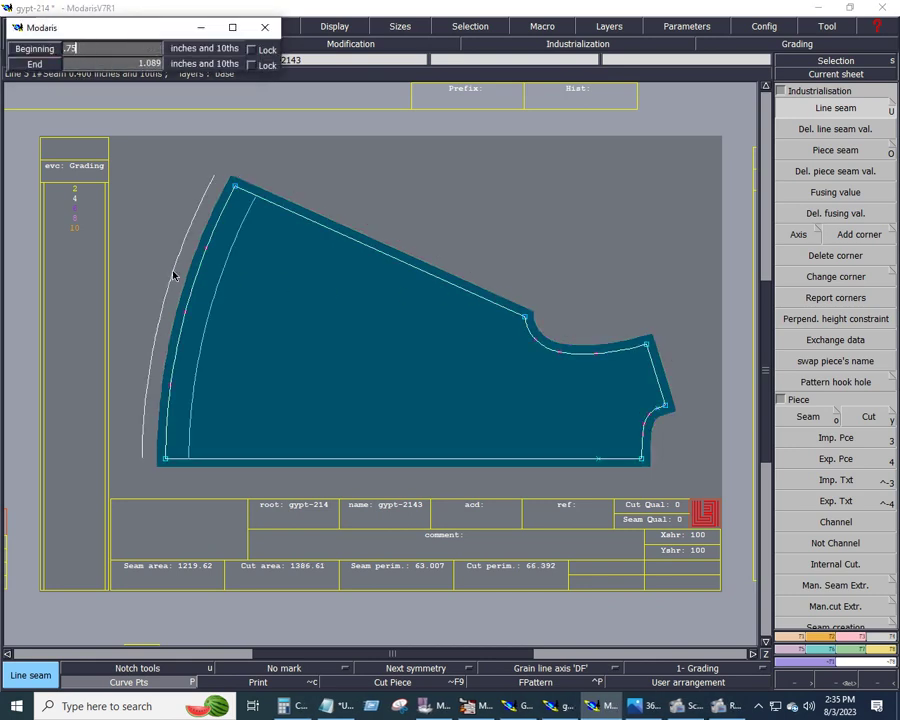
key("Return")
key("Return")
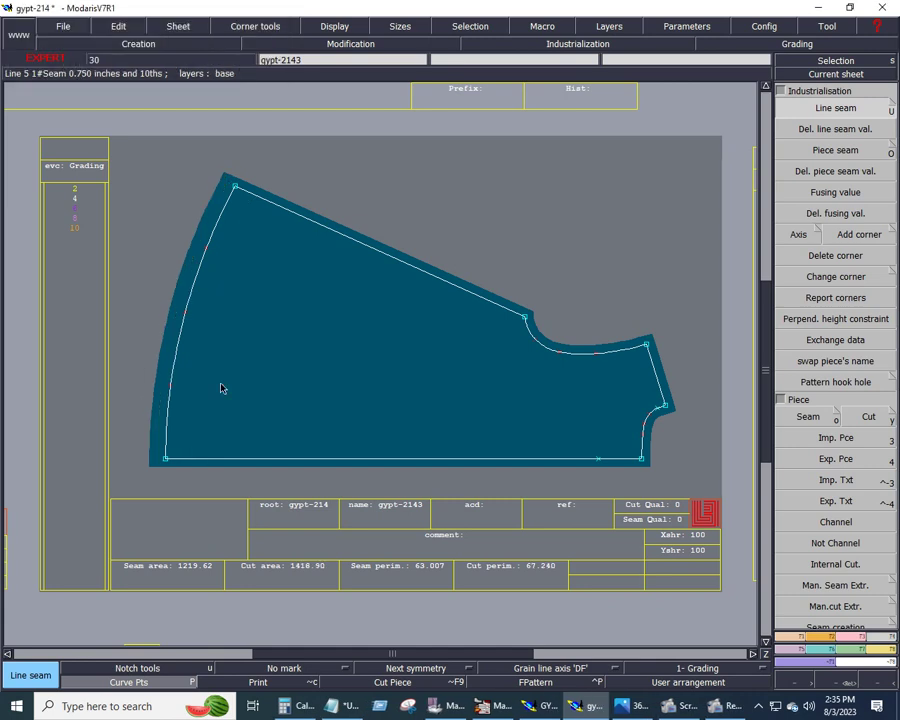
scroll(836, 400, "down", 5)
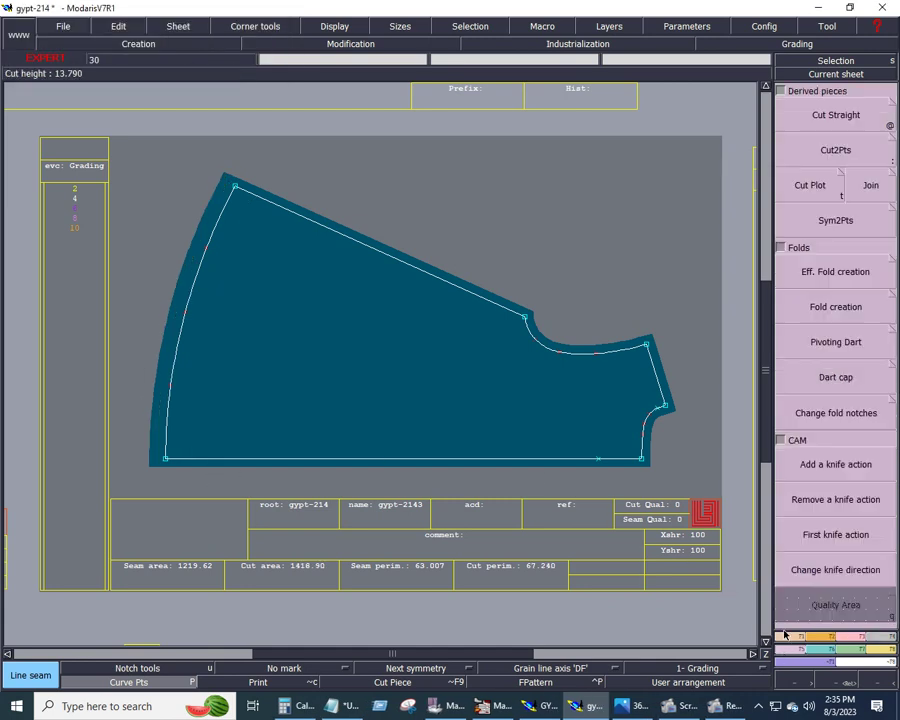
Mirror the fan piece about its bottom edge with Sym2Pts, then draw a 6.000-long line from the neck notch.
left_click(836, 220)
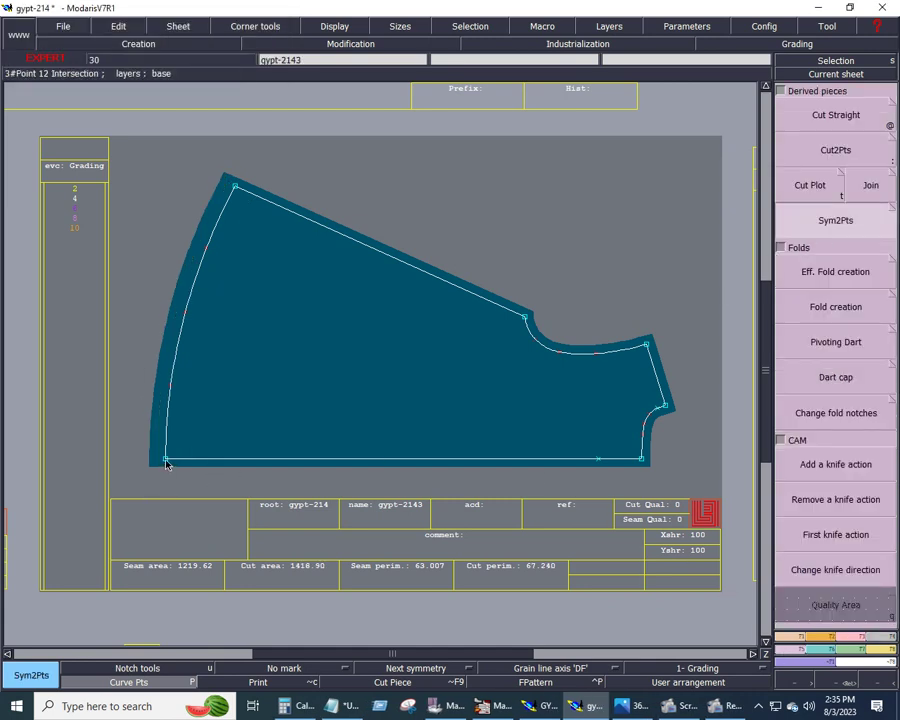
left_click(642, 460)
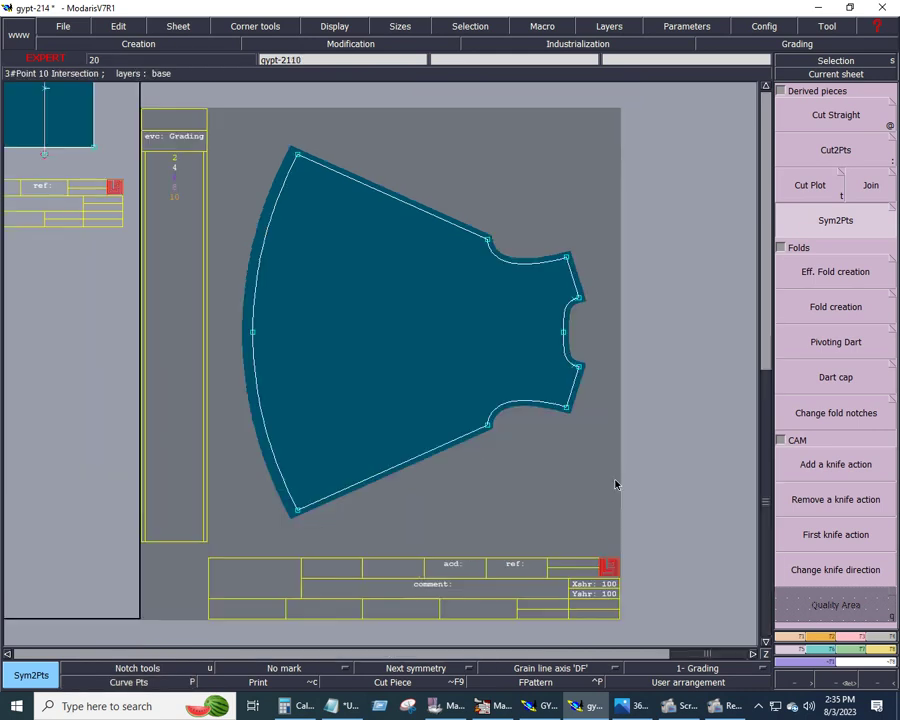
left_click(797, 640)
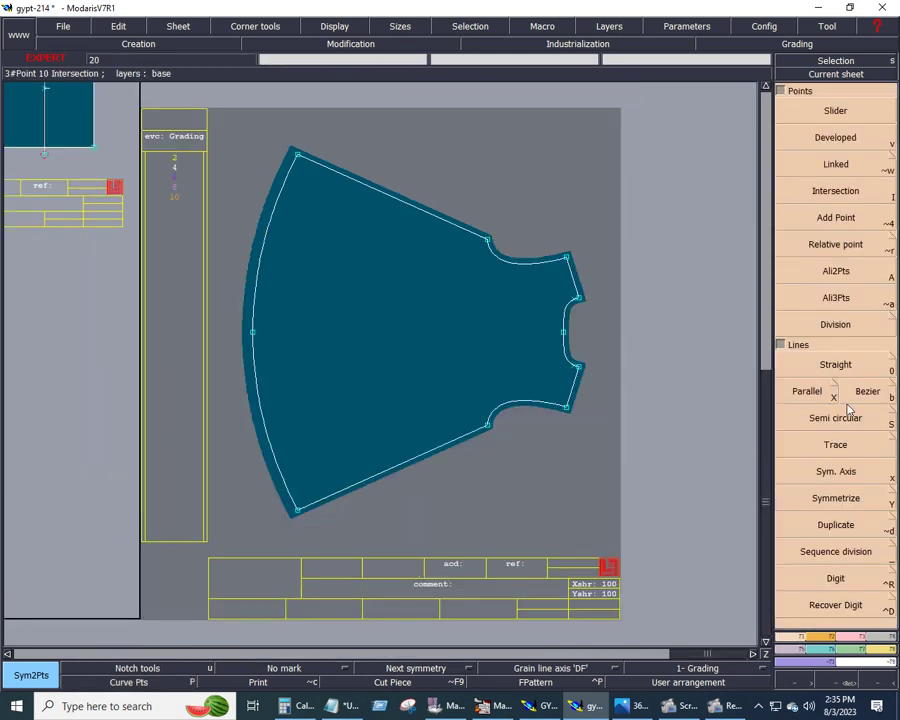
key("b")
left_click(550, 336)
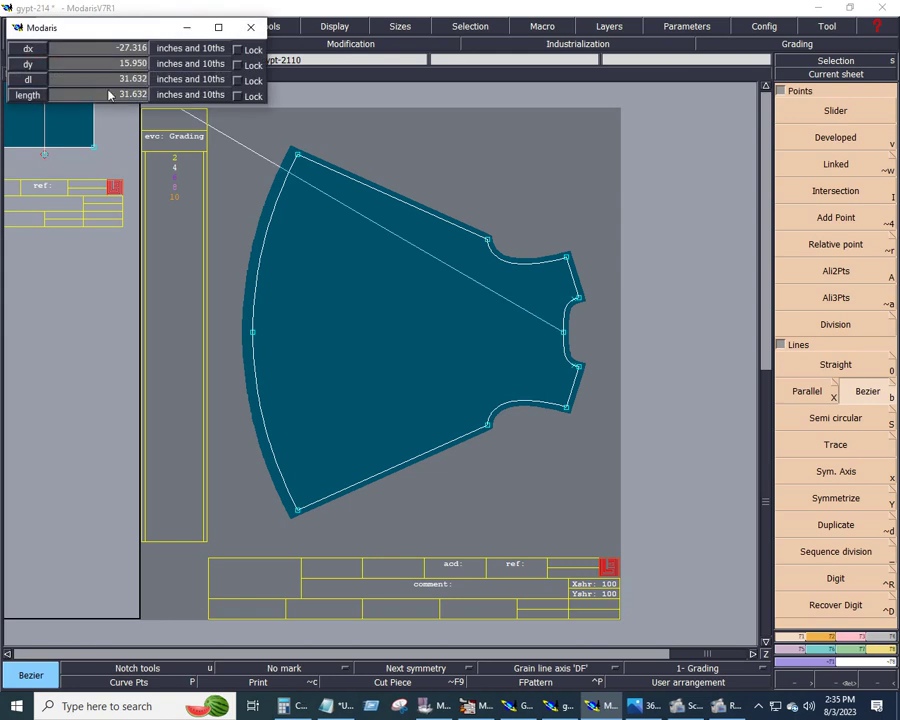
left_click(77, 80)
type("4.250")
type("6")
key("Return")
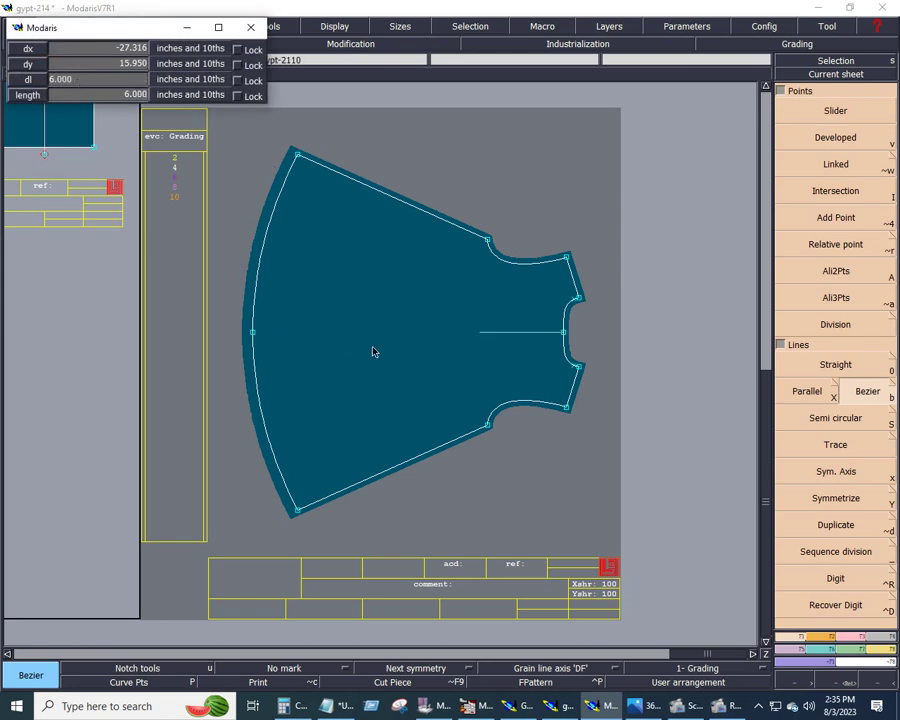
key("Return")
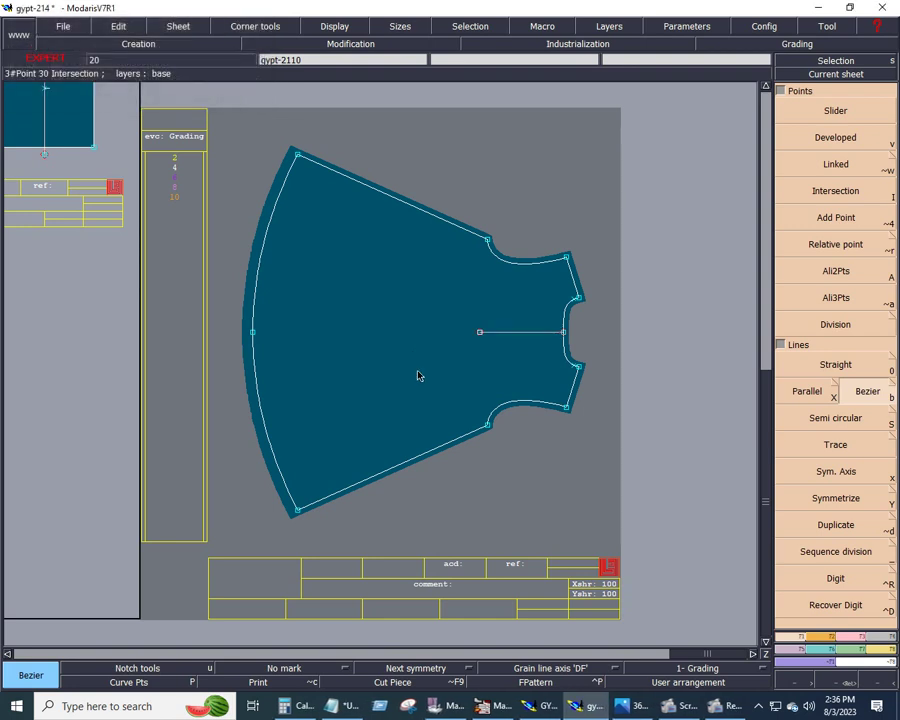
key("Escape")
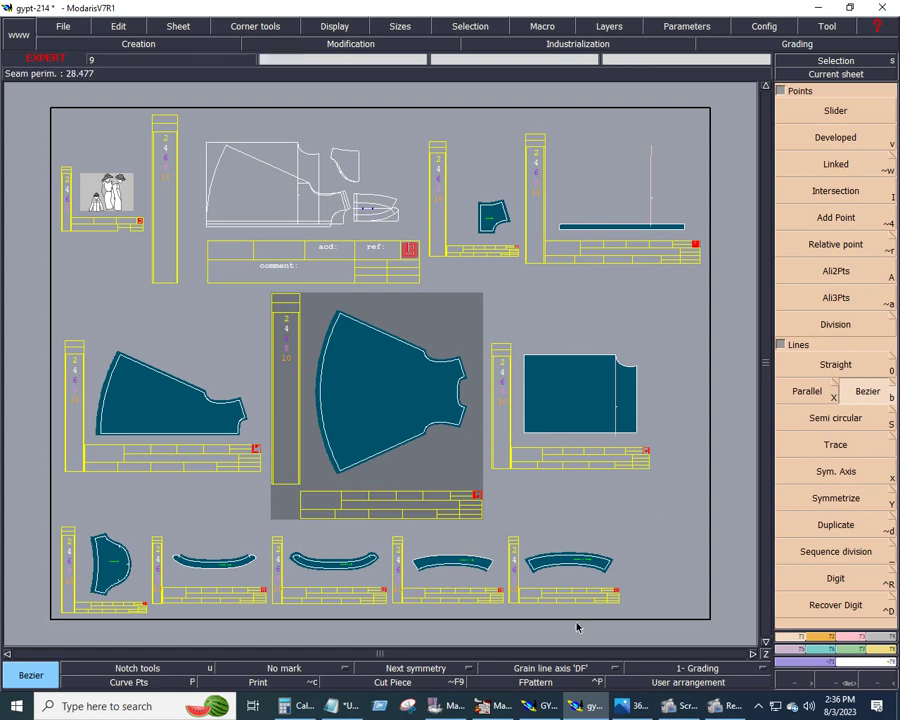
Add a grain-line axis inside the mirrored panel.
left_click(558, 667)
left_click(543, 600)
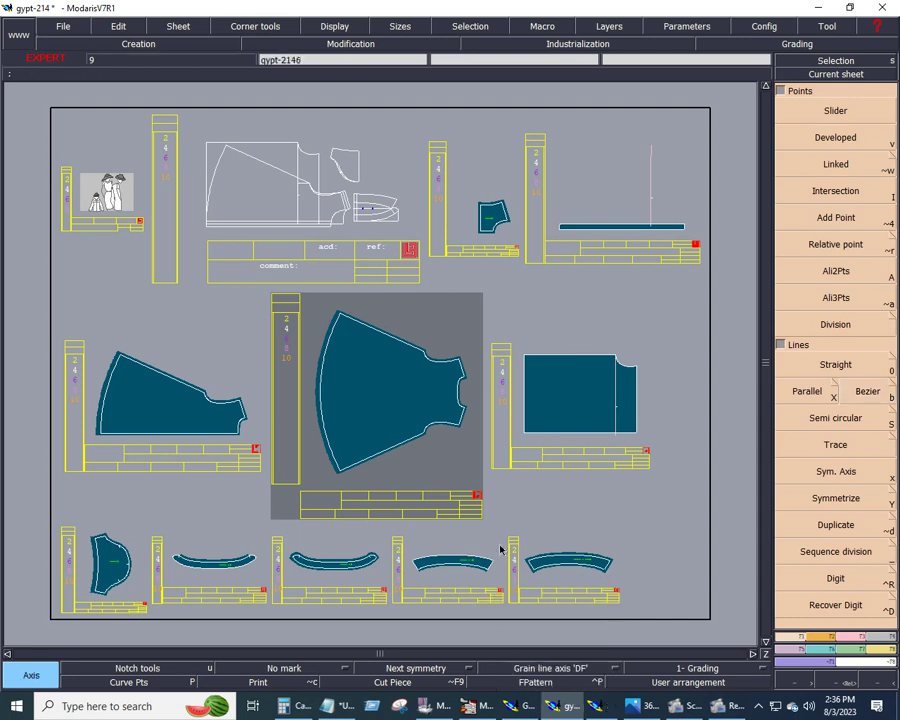
left_click(367, 383)
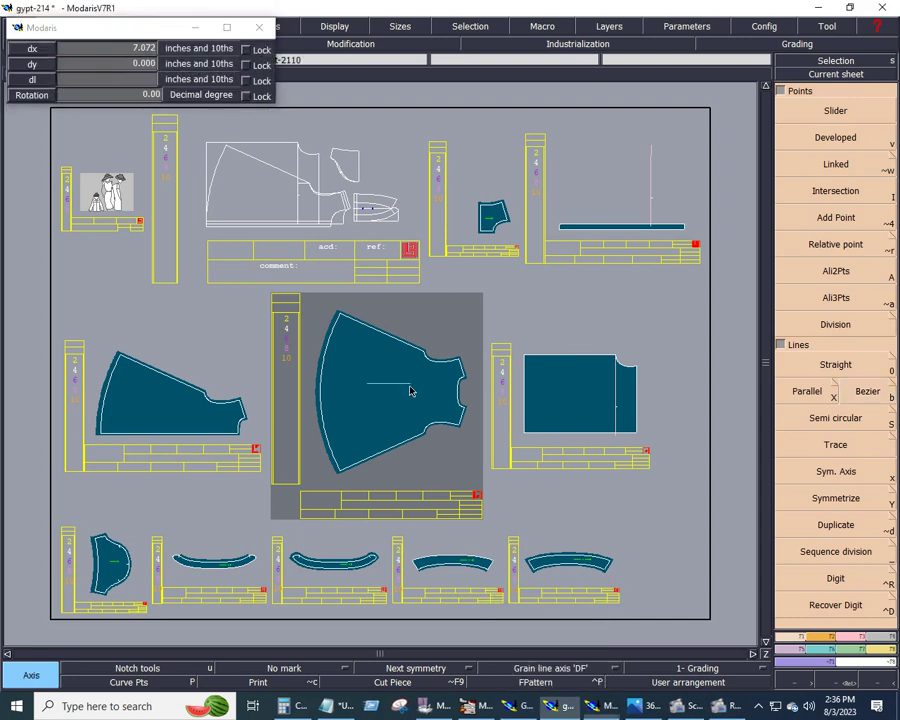
left_click(410, 384)
Zoom into the long strip and delete its stray vertical line.
left_click(617, 230)
left_click(617, 231)
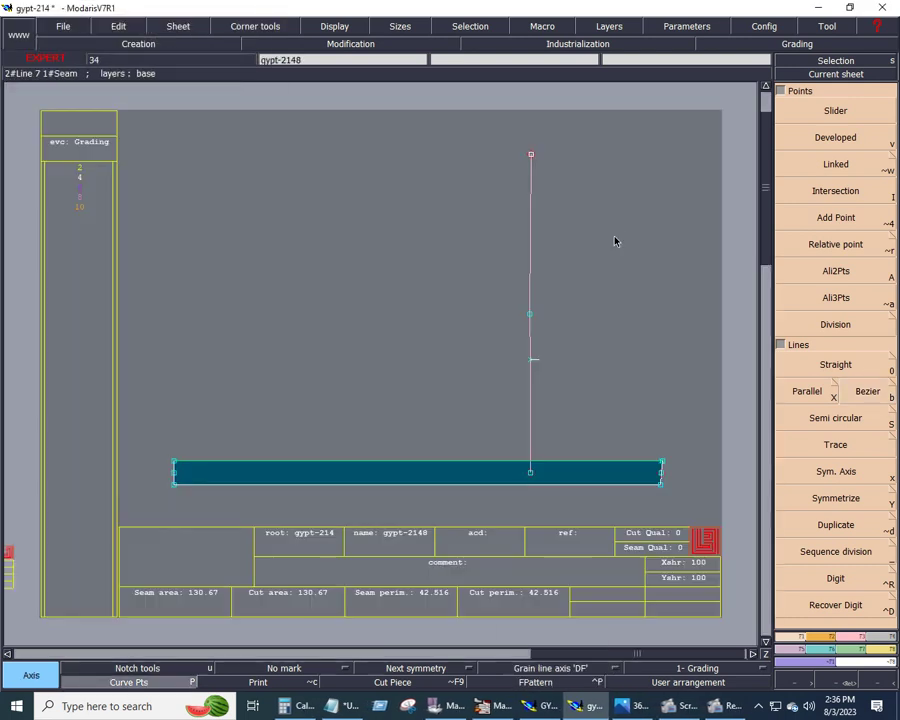
key("Delete")
left_click(531, 347)
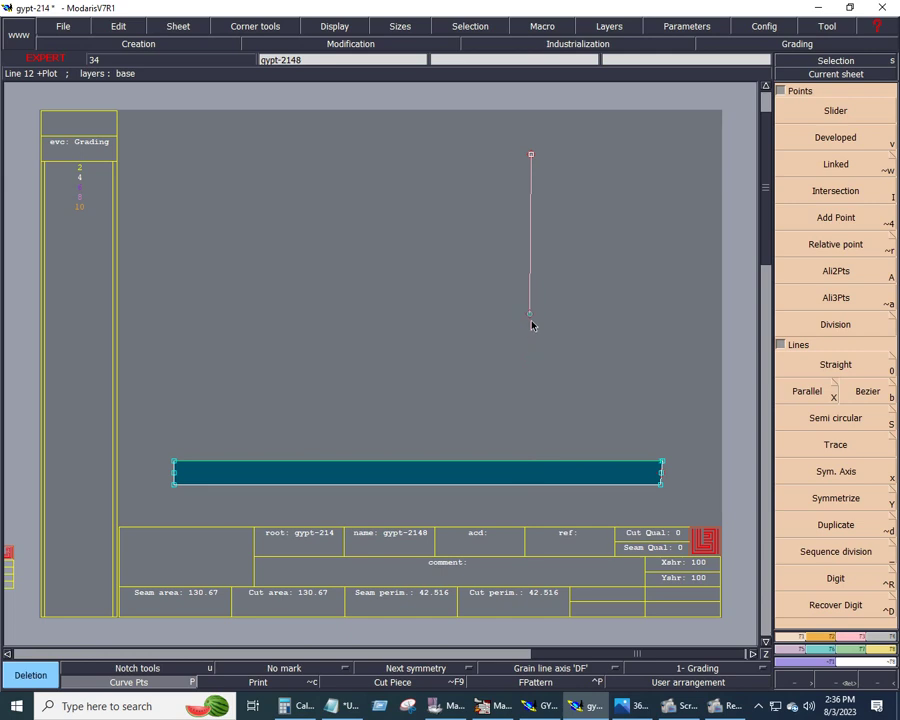
left_click(531, 270)
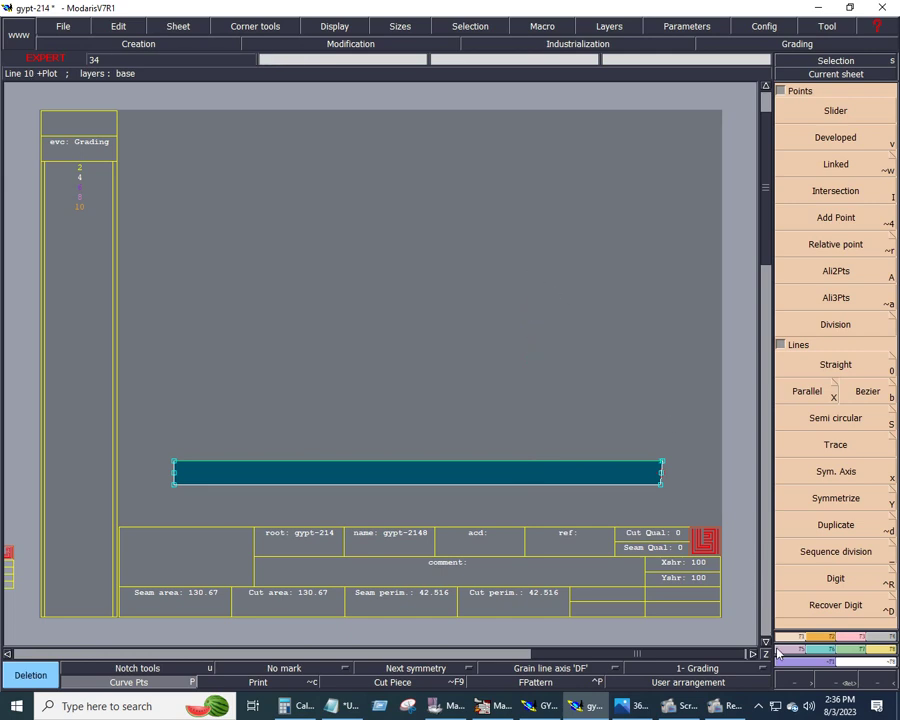
Mirror the strip across its two bottom corners with Sym2Pts.
left_click(796, 656)
left_click(830, 220)
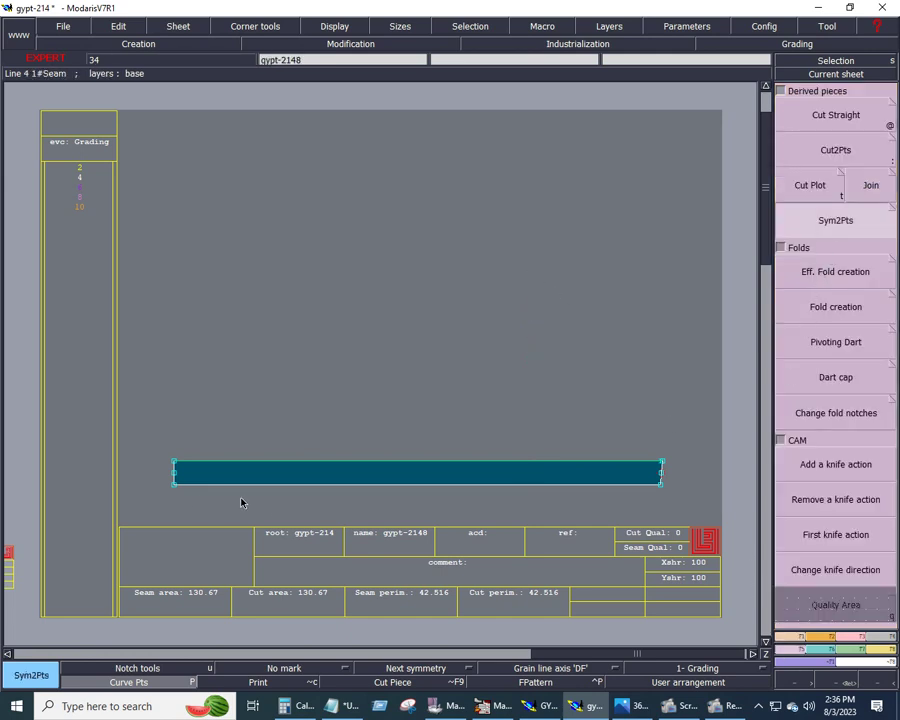
left_click(174, 484)
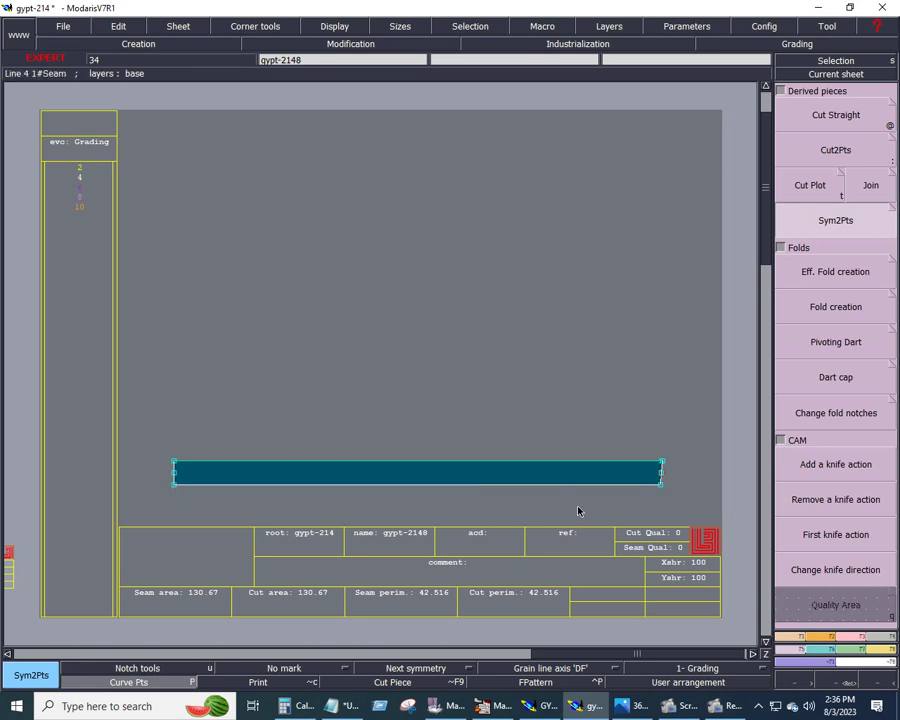
left_click(661, 484)
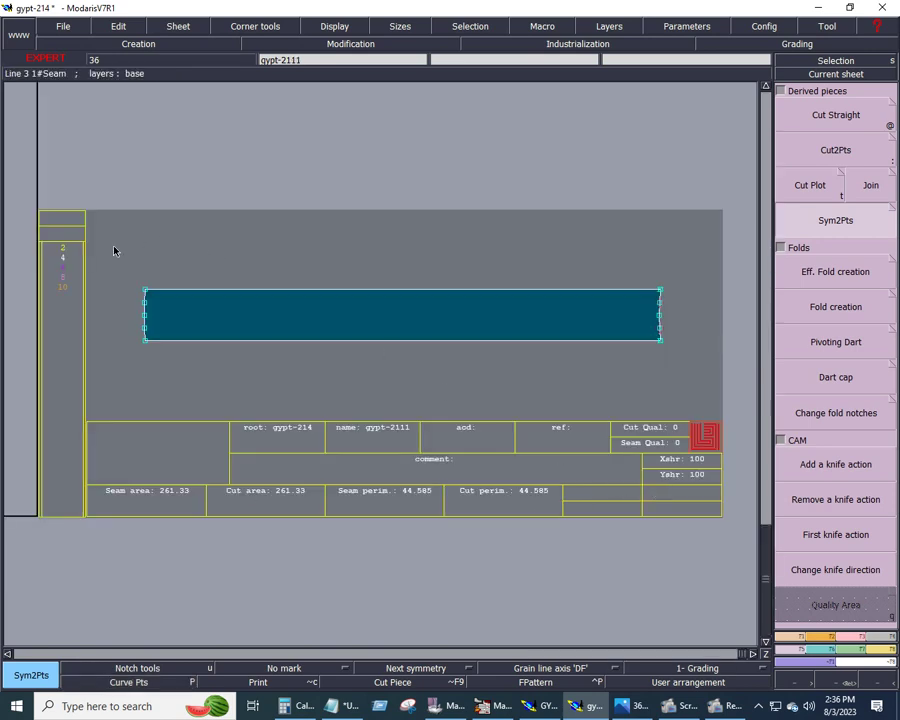
Apply line seam to all edges of the doubled strip, entering 0.750 for both seam values.
left_click_drag(106, 286, 690, 392)
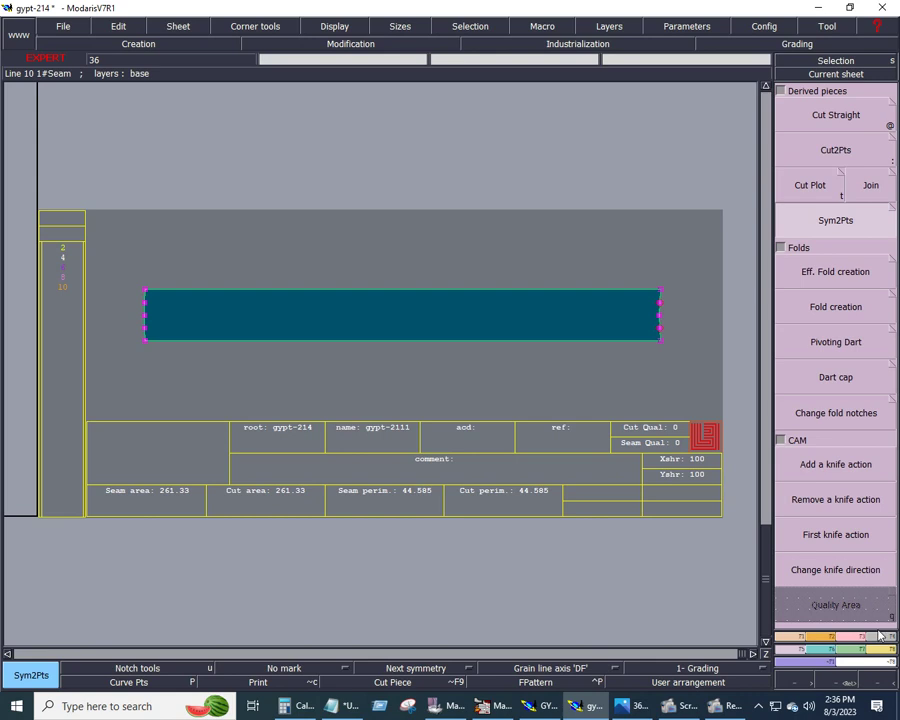
key("F7")
left_click(822, 110)
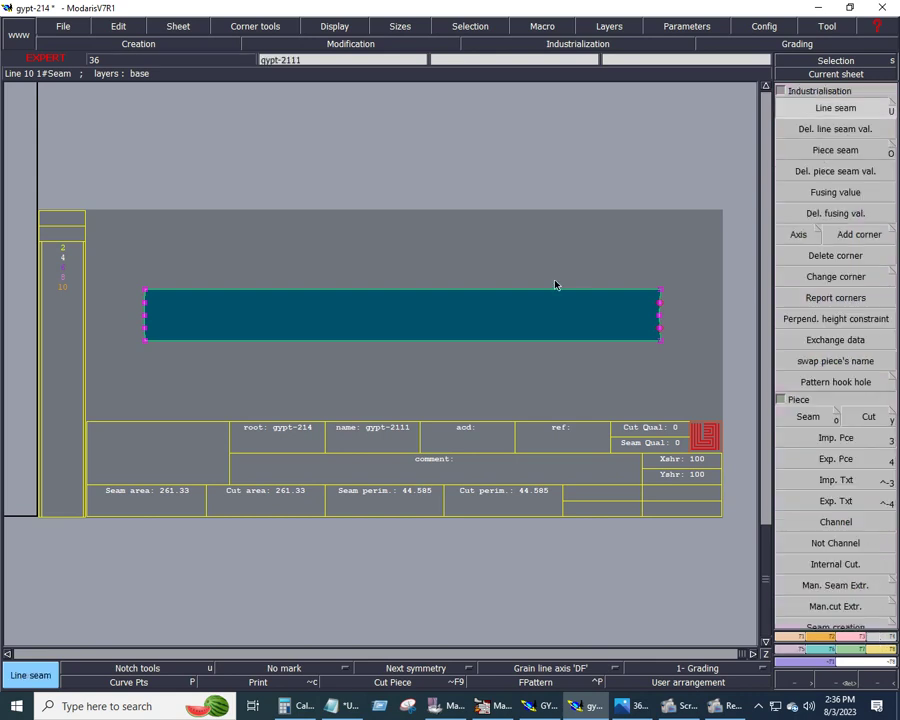
left_click(549, 291)
type("0.750")
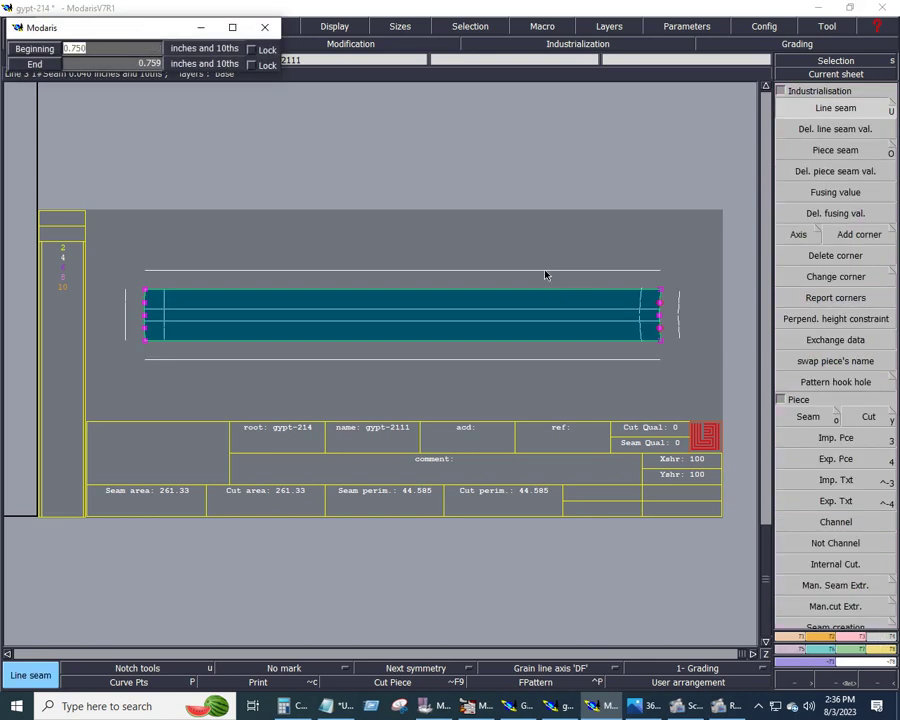
key("Tab")
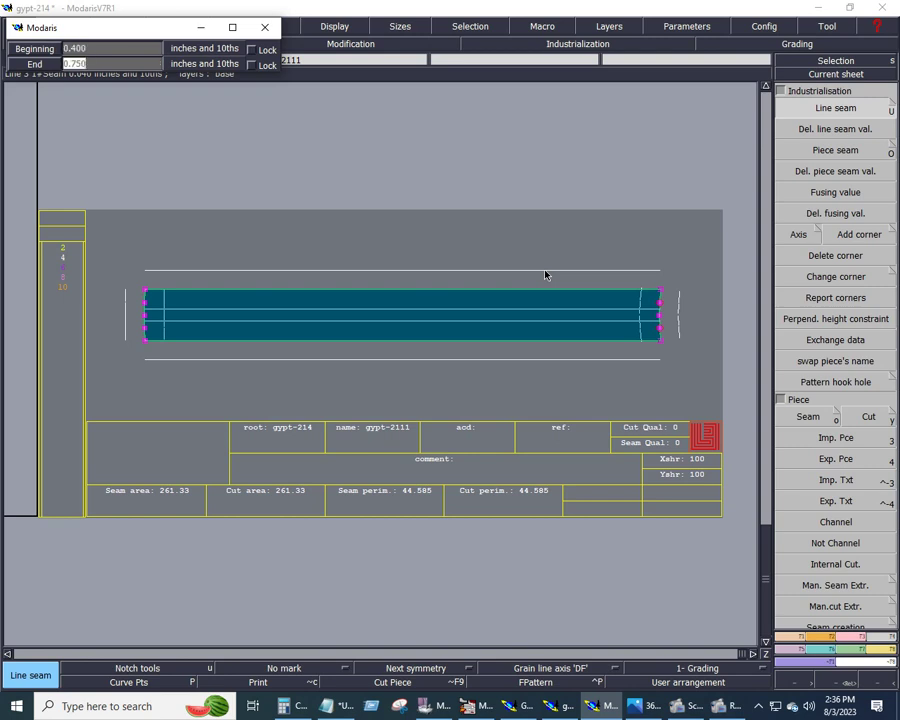
type("0.750")
key("Return")
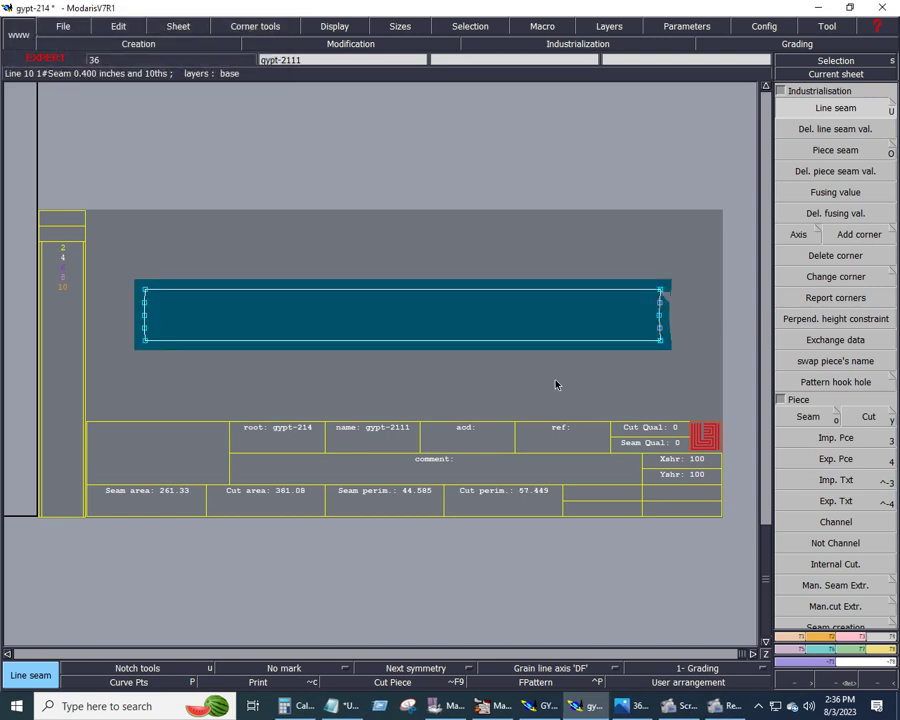
Zoom into the strip's right end and attach the lower right-edge point.
key("z")
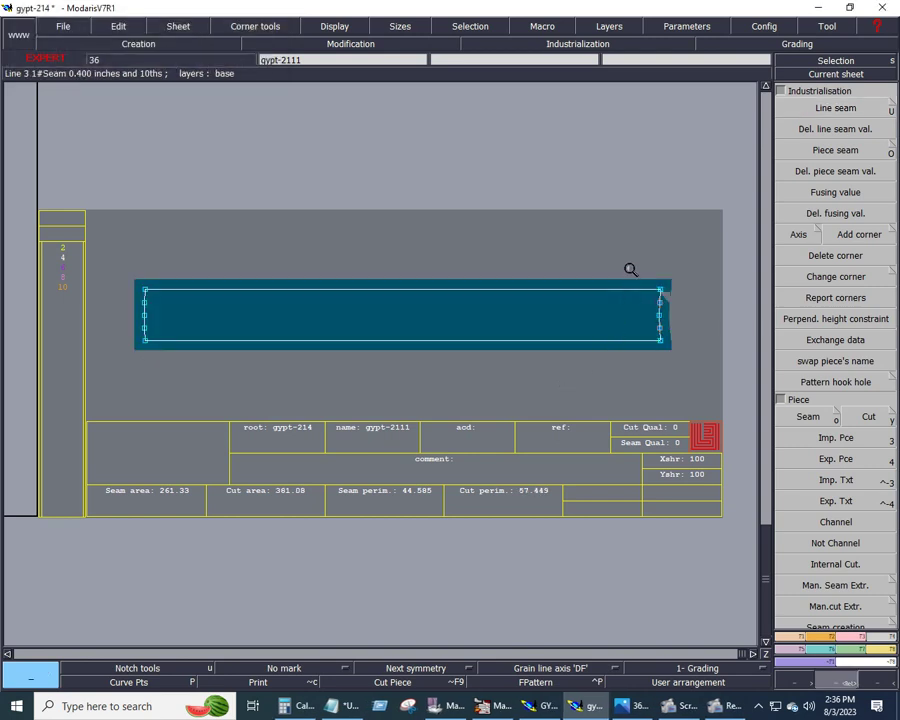
left_click_drag(626, 266, 696, 380)
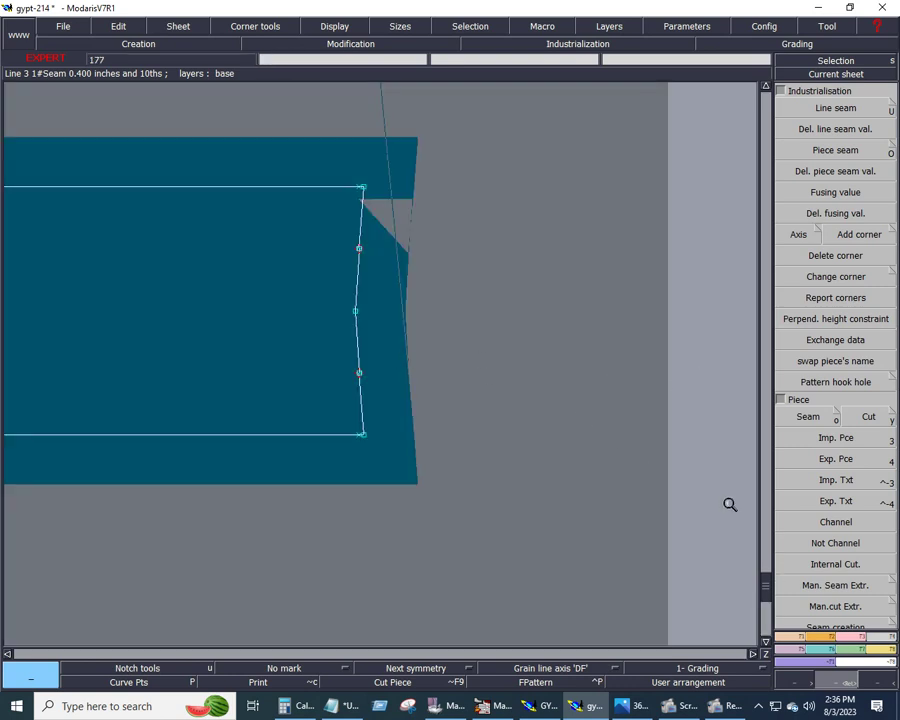
left_click(826, 651)
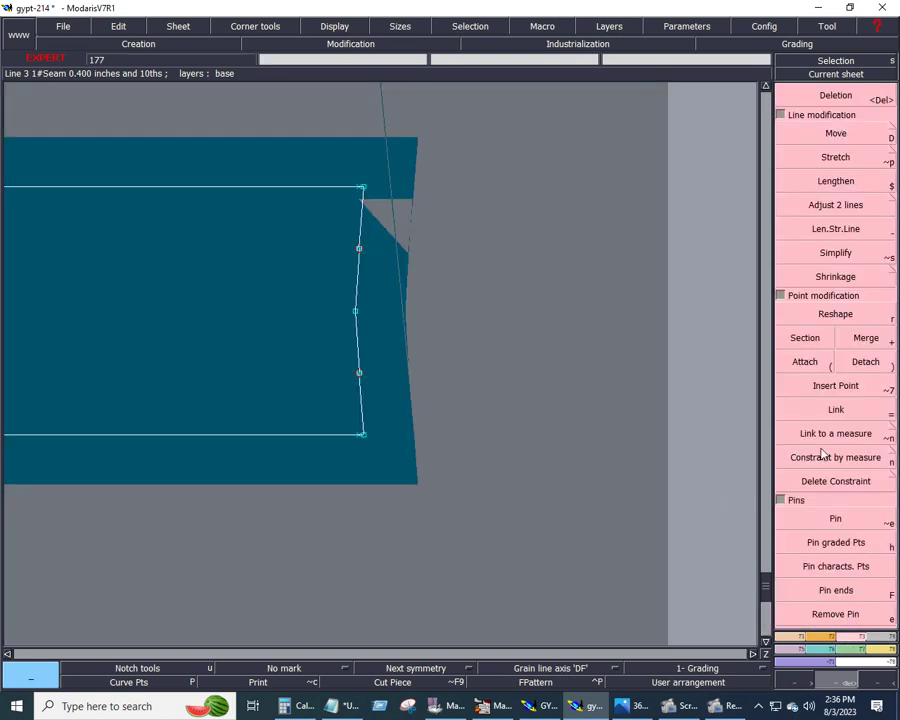
left_click(804, 362)
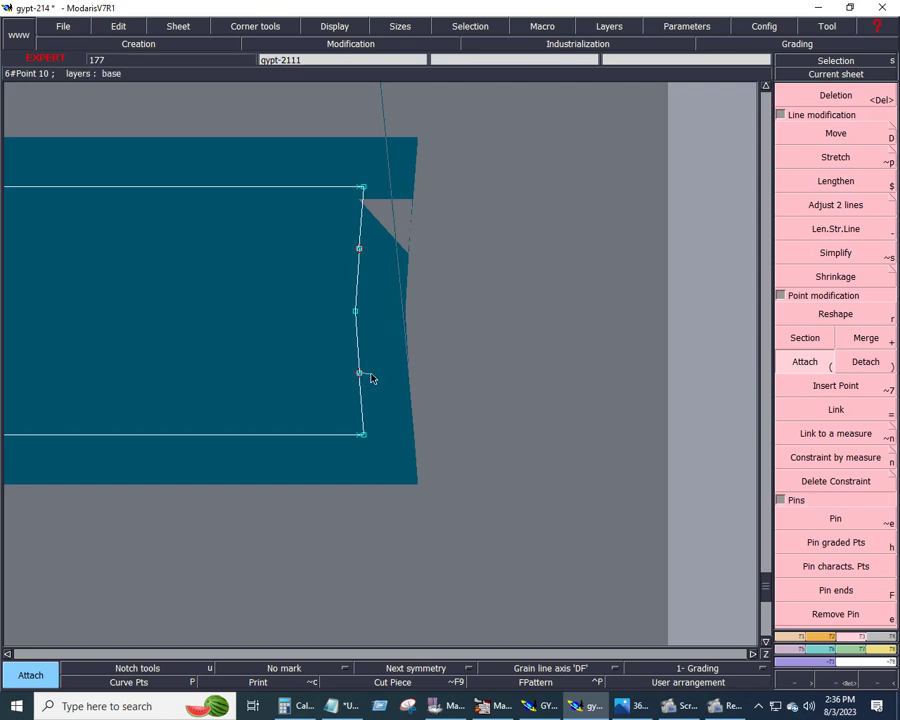
left_click(370, 375)
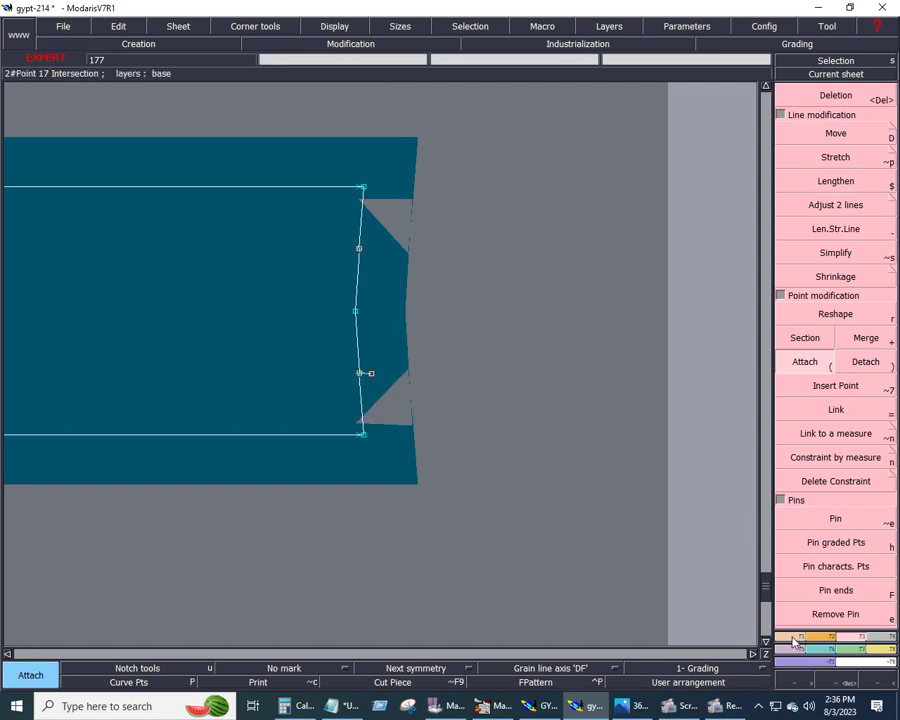
Draw a Bezier curve from the top to bottom right corner and give it and the remaining right-edge line seam.
key("F1")
left_click(867, 391)
left_click(363, 189)
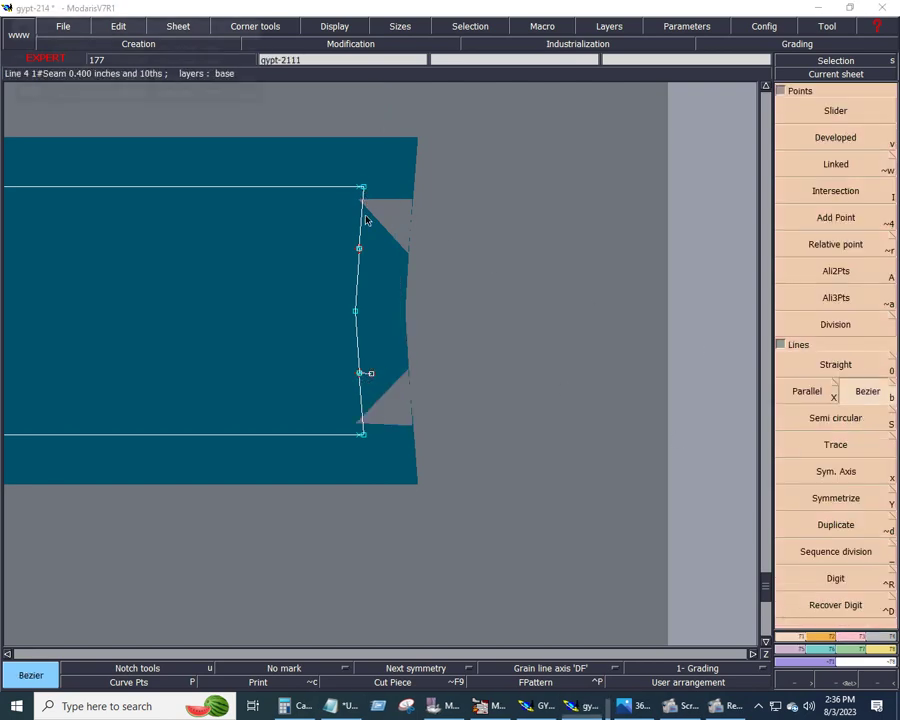
left_click(363, 433)
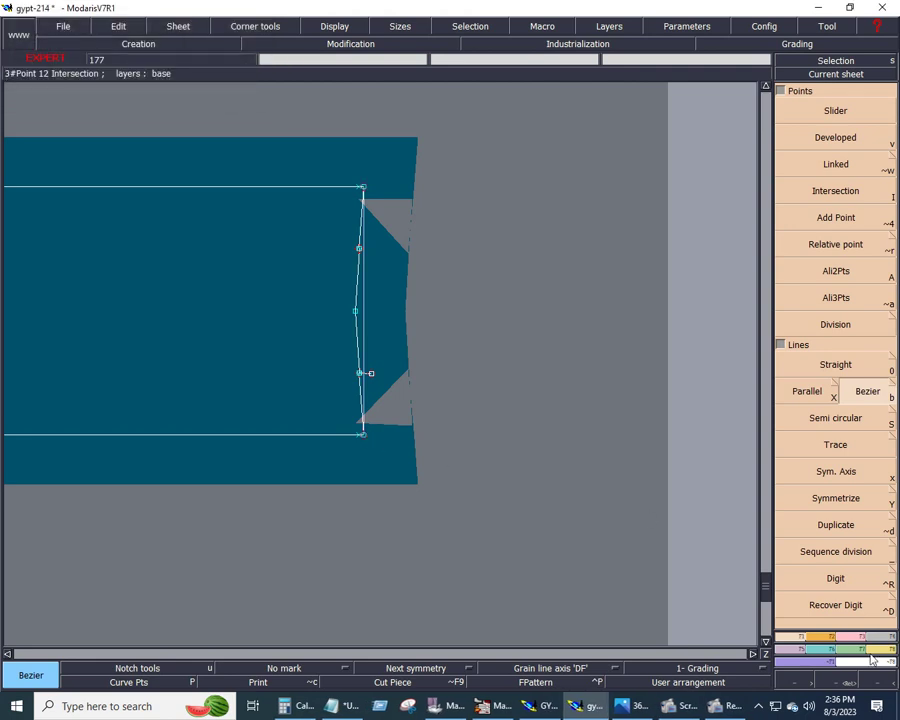
key("F3")
left_click(807, 415)
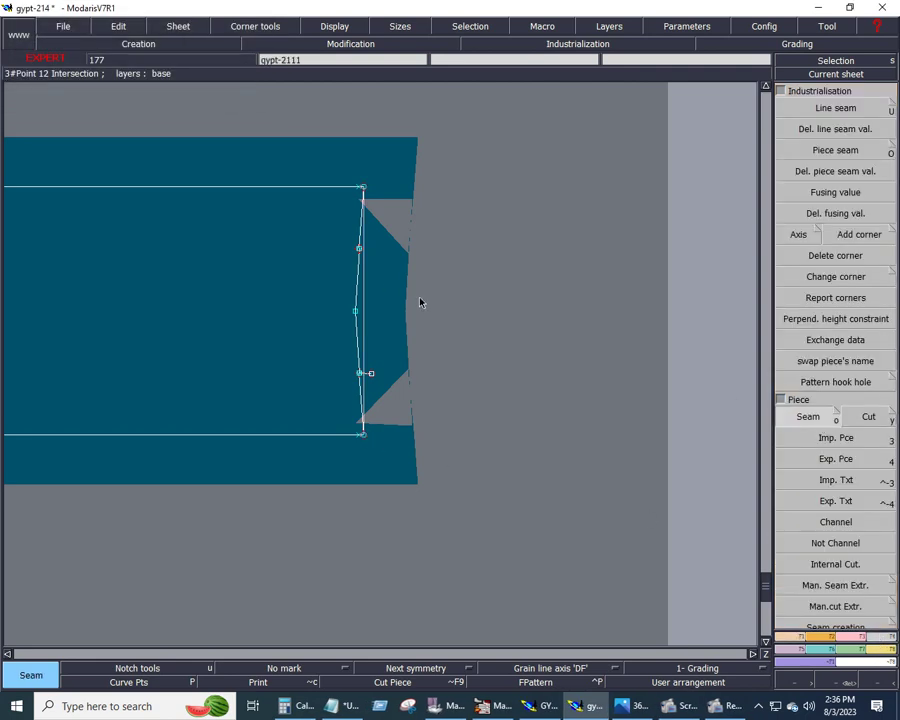
left_click(361, 295)
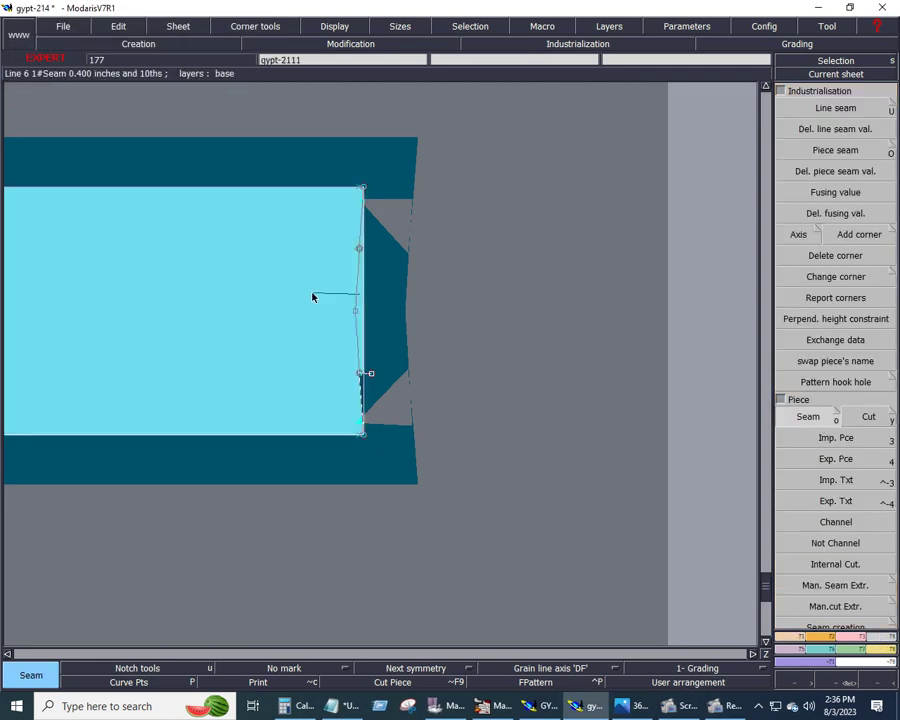
left_click(362, 388)
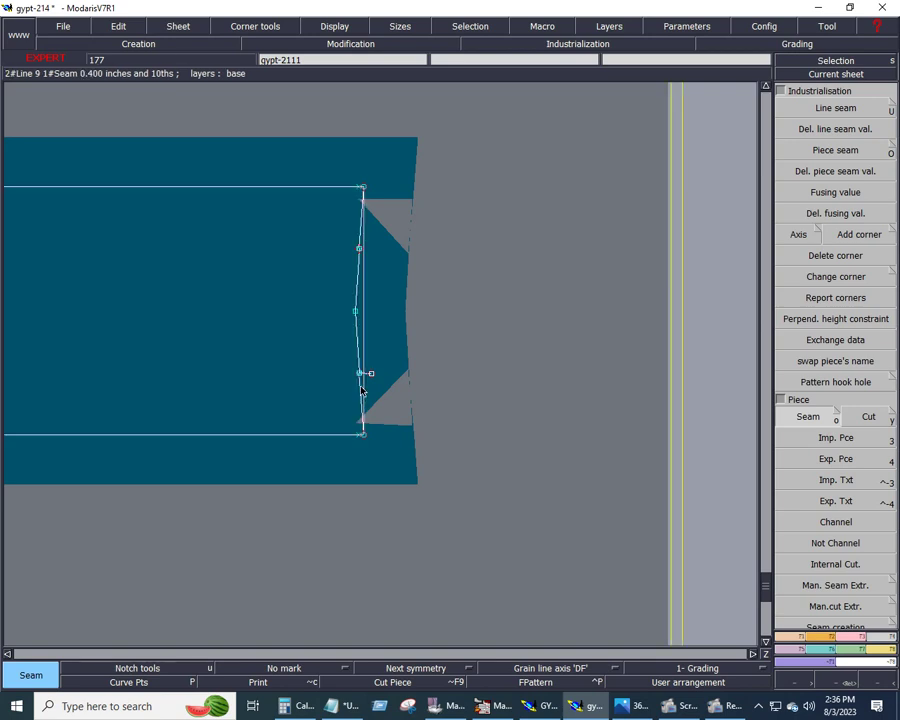
Remove the extra left-edge points and curve so the left edge is straight.
key("Home")
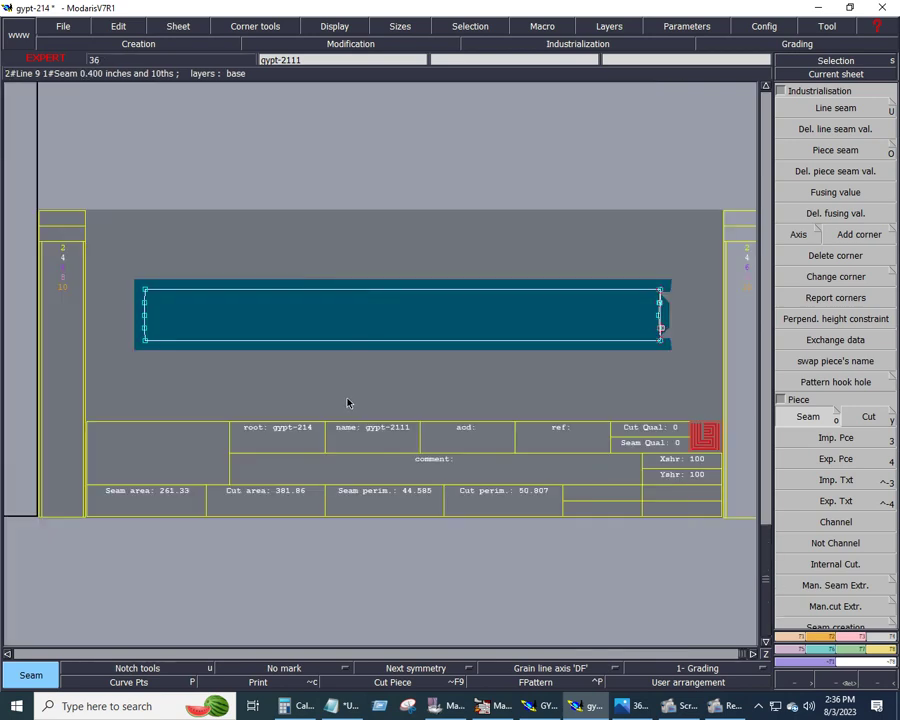
left_click(146, 314)
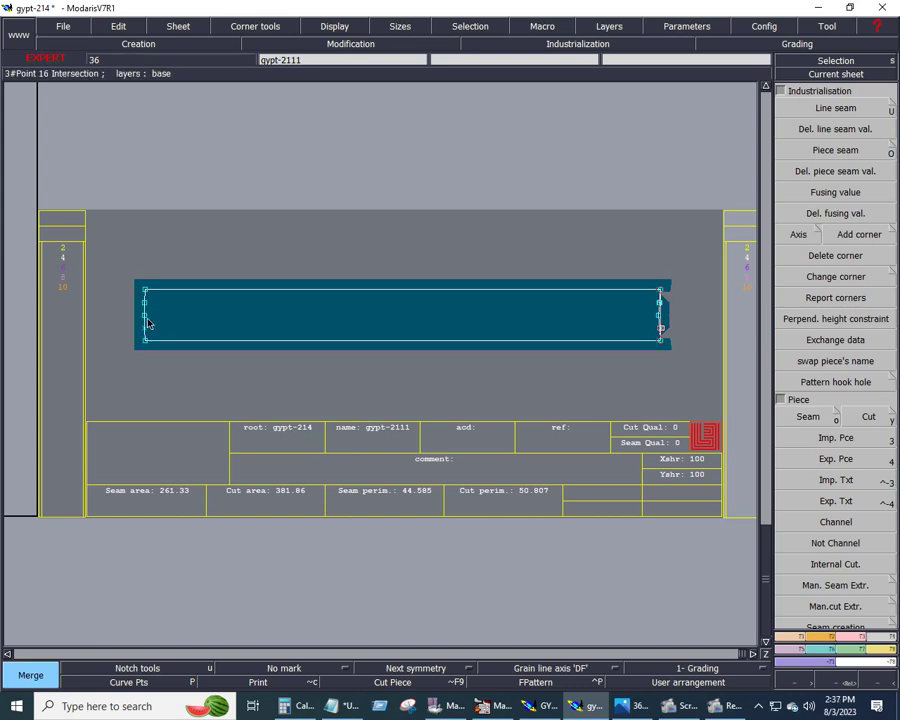
left_click(135, 304)
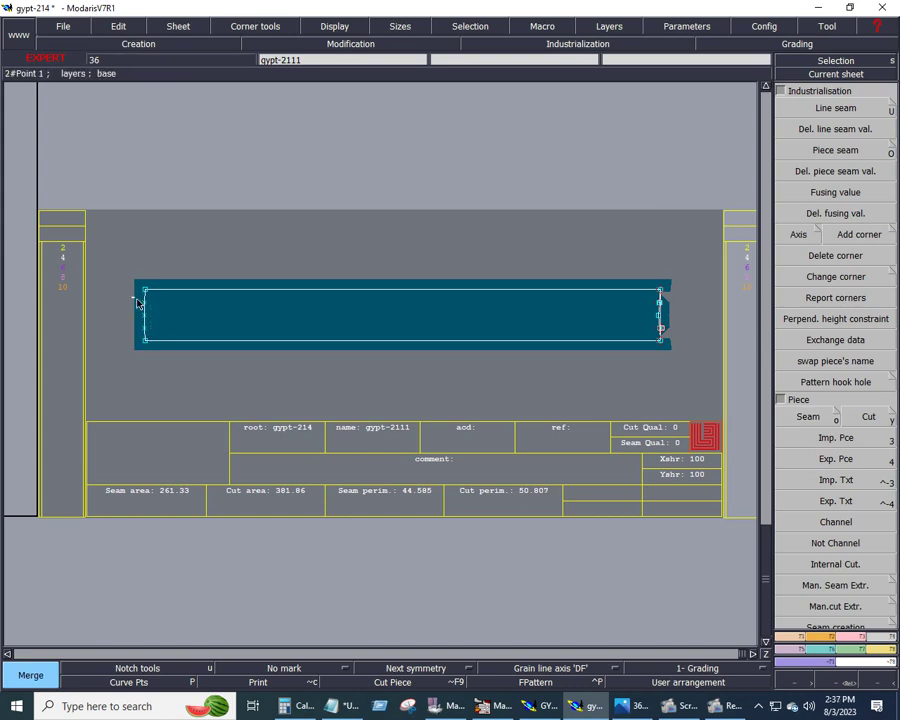
left_click_drag(136, 288, 152, 336)
key("Delete")
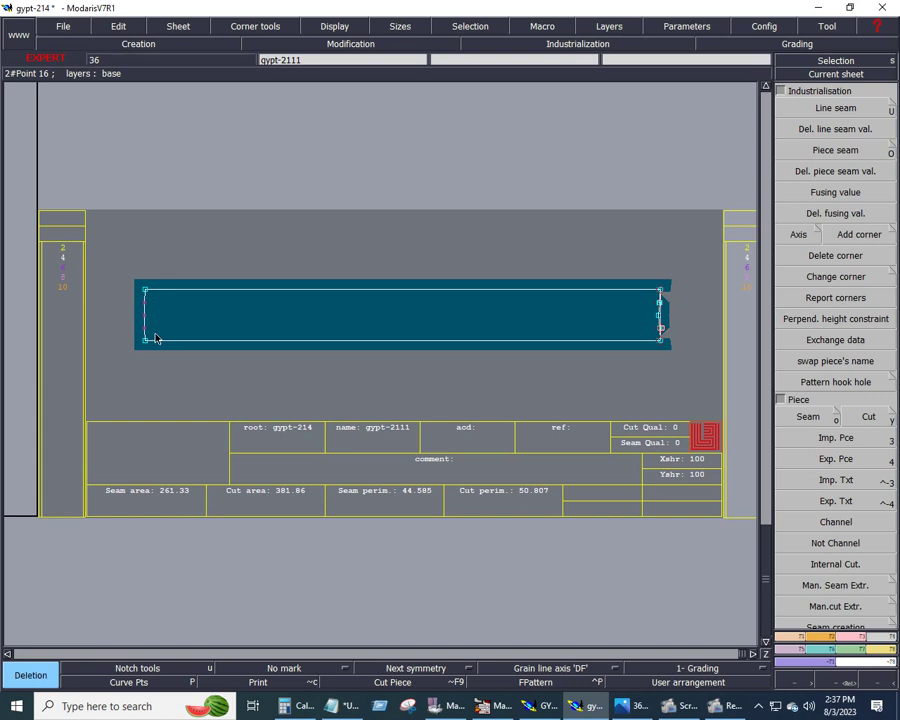
left_click(145, 330)
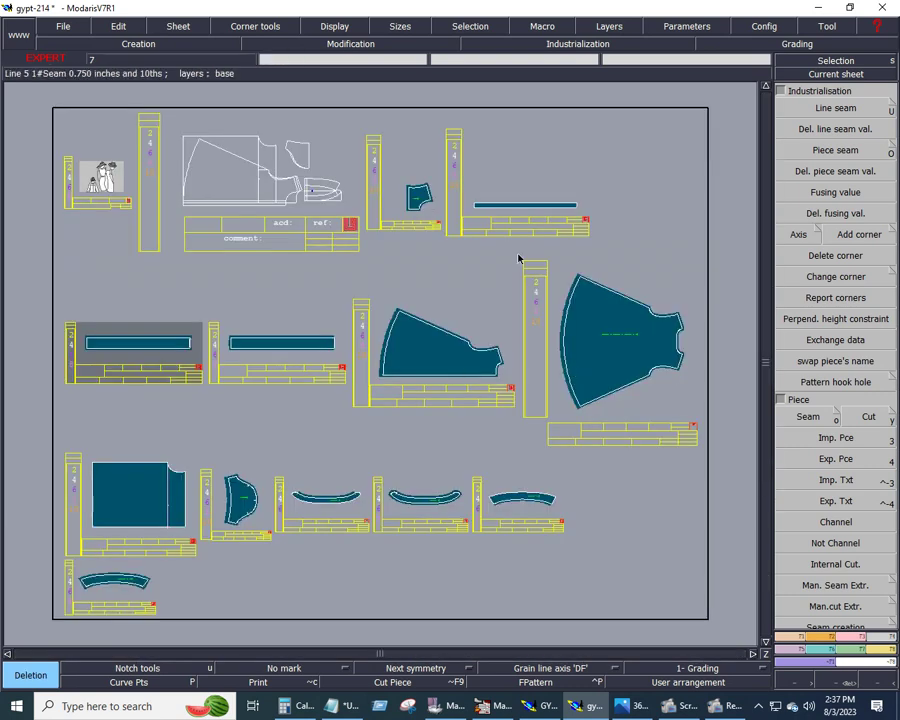
Give the second strip's right edge a 0.400 seam allowance.
left_click(152, 344)
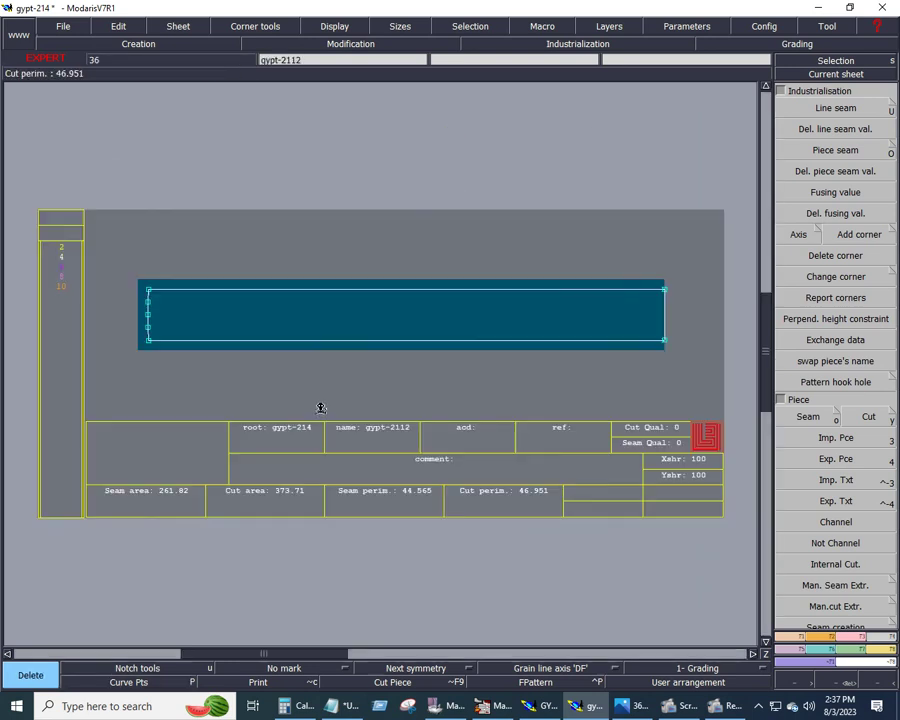
left_click(836, 108)
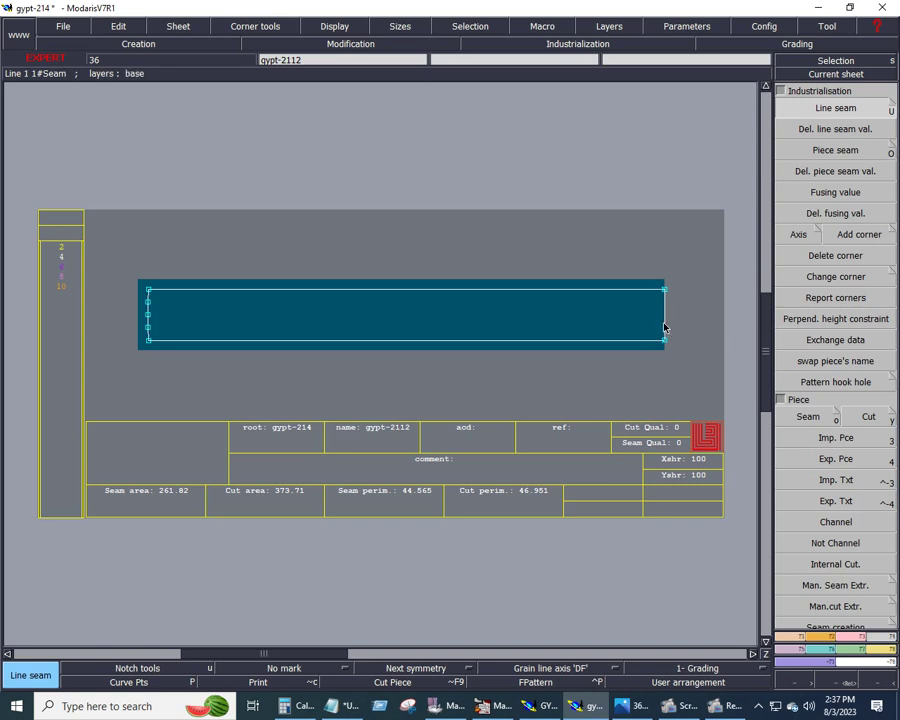
left_click(664, 321)
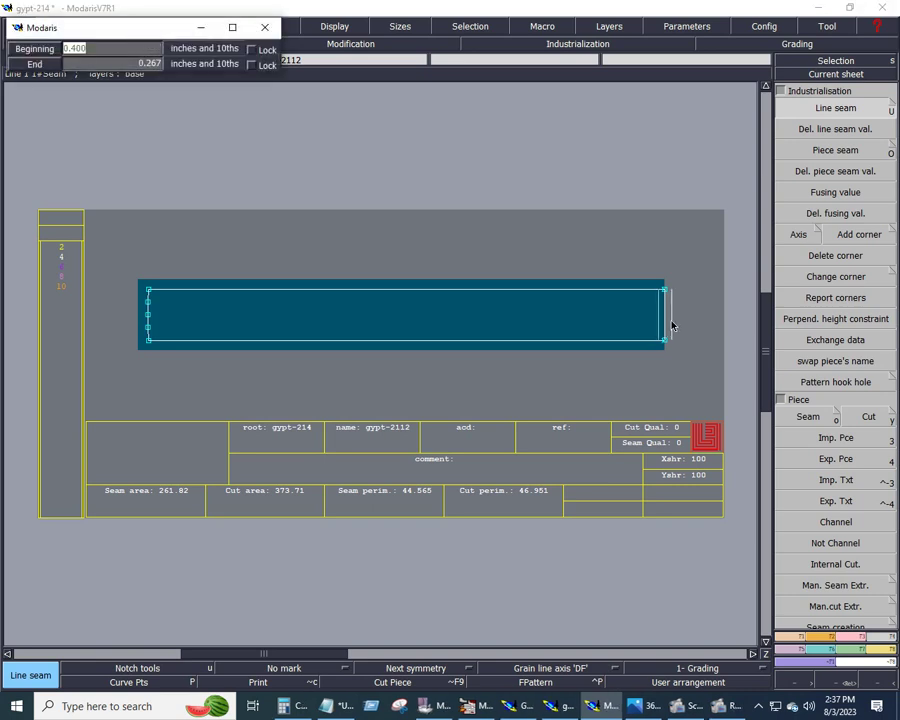
type("0.4")
key("Return")
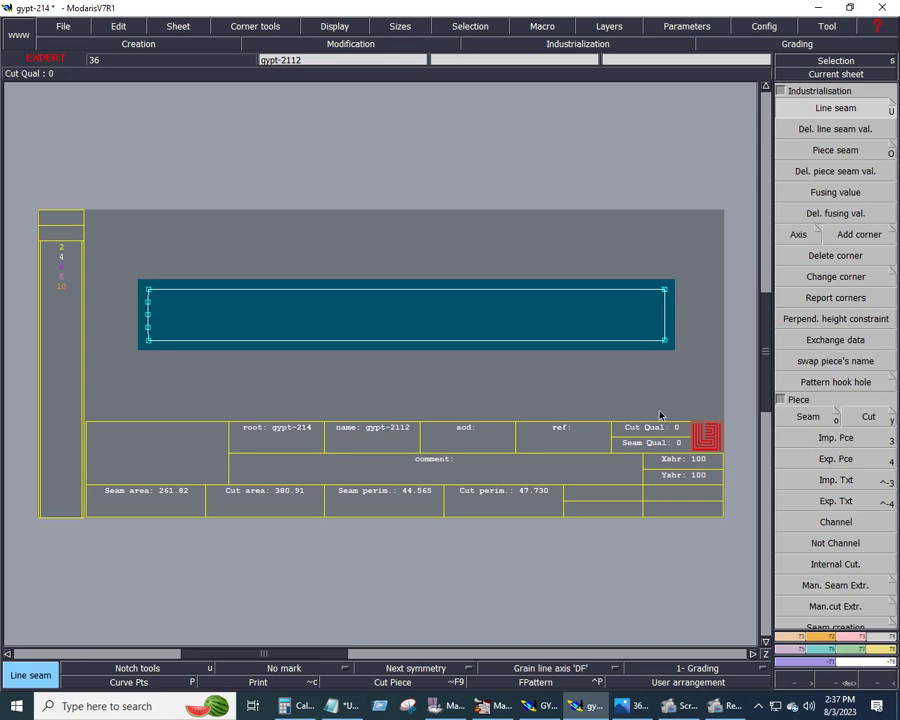
Delete two extra points on the strip's left edge.
key("Escape")
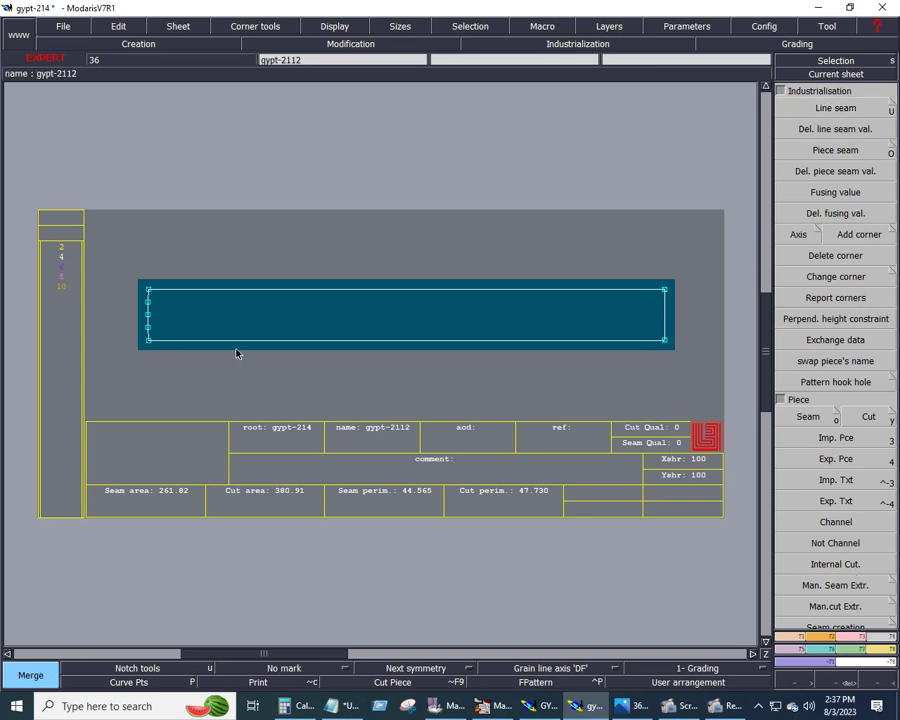
key("Delete")
left_click(150, 308)
left_click(149, 325)
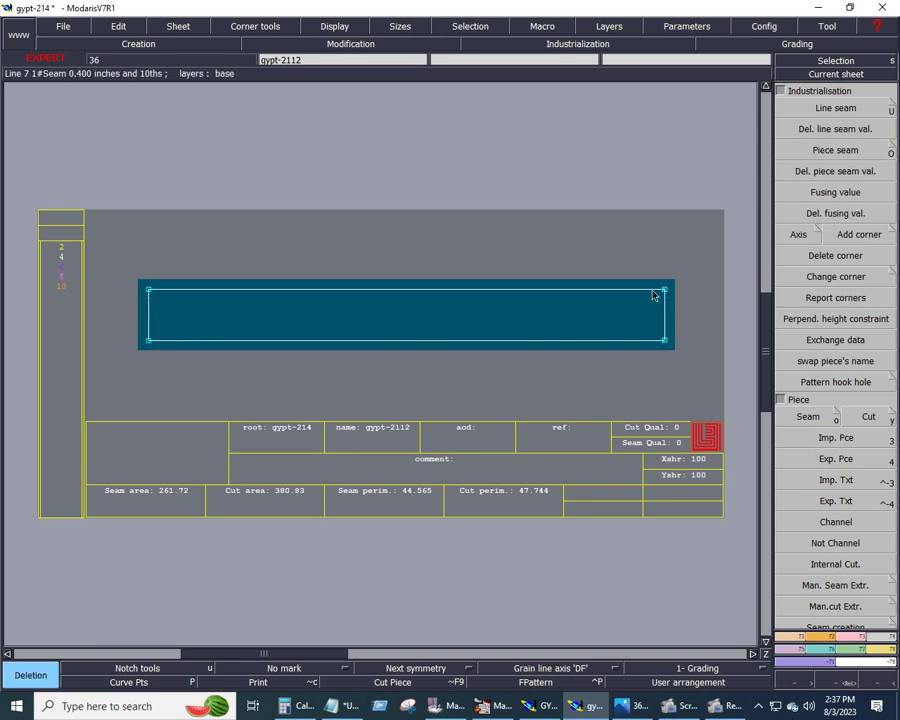
scroll(679, 354, "up", 5)
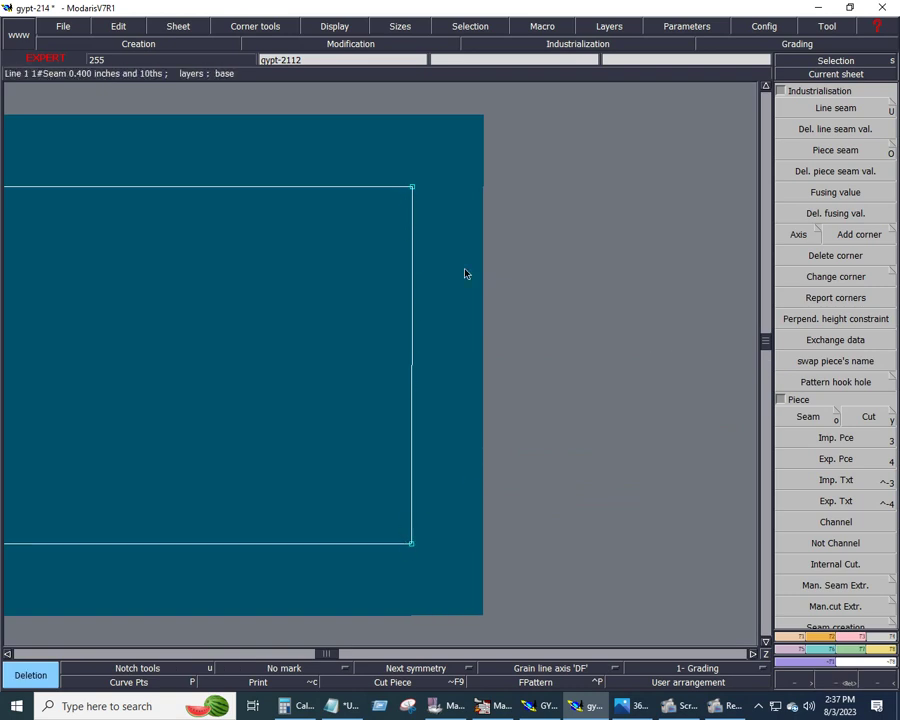
scroll(466, 274, "down", 5)
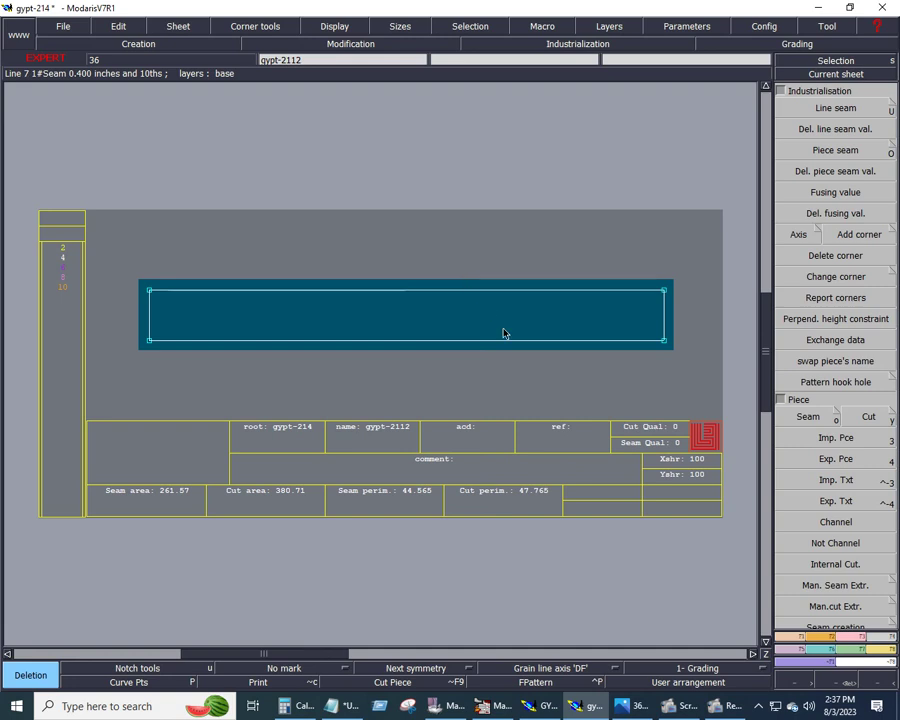
Place a grain line axis inside the strip piece.
left_click(562, 674)
left_click(545, 600)
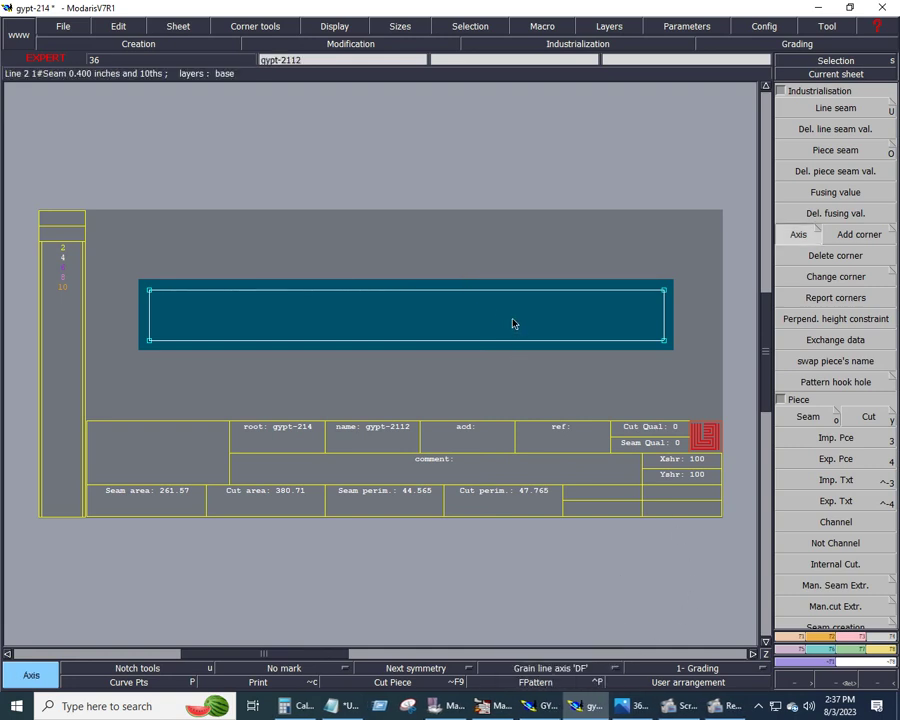
left_click(512, 319)
left_click(560, 318)
Widen the strip's left seam allowance by dragging its cut line outward, then show the full sheet.
key("u")
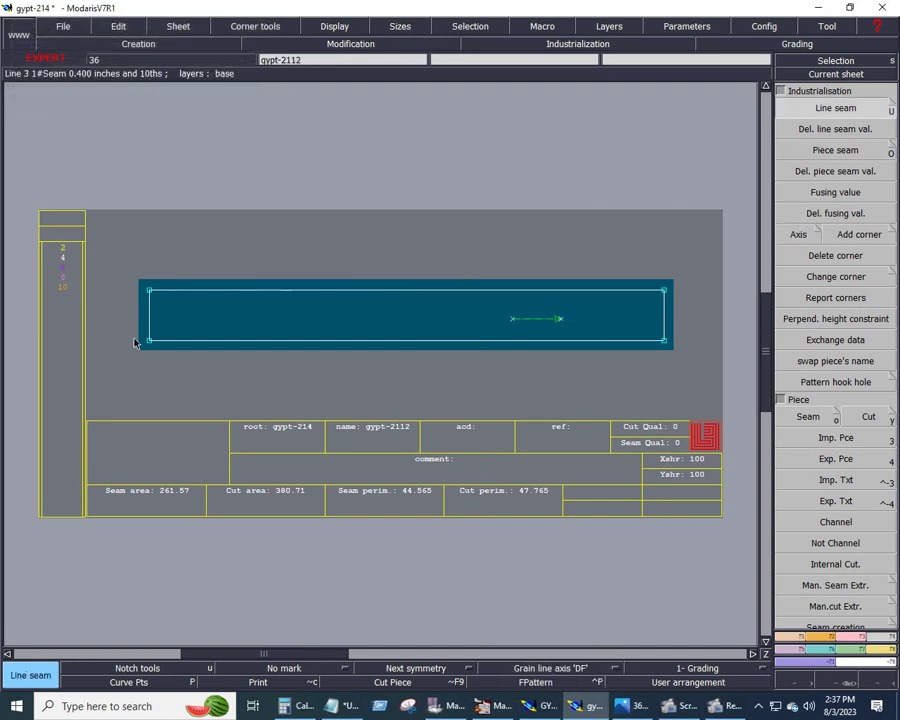
left_click_drag(139, 318, 90, 314)
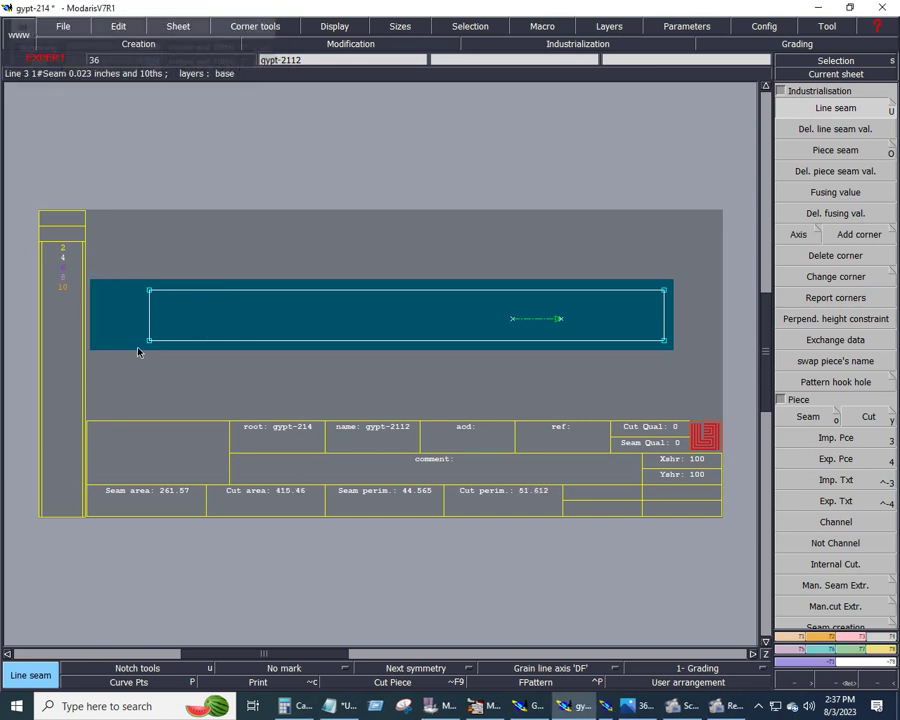
key("F8")
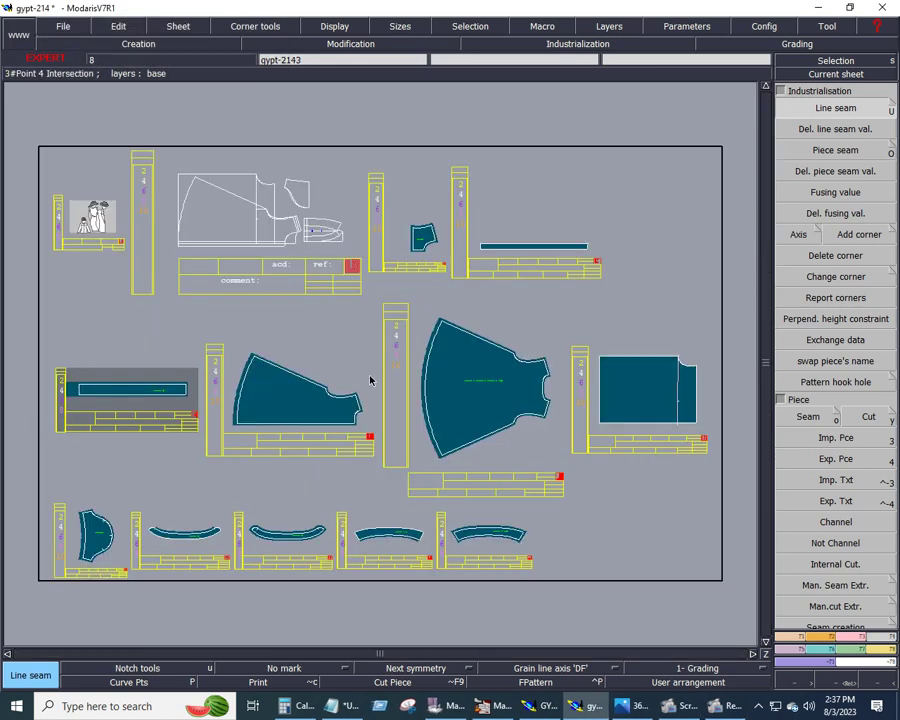
Delete the piece at the sheet's top right and zoom into the green side panel.
key("Delete")
left_click(566, 256)
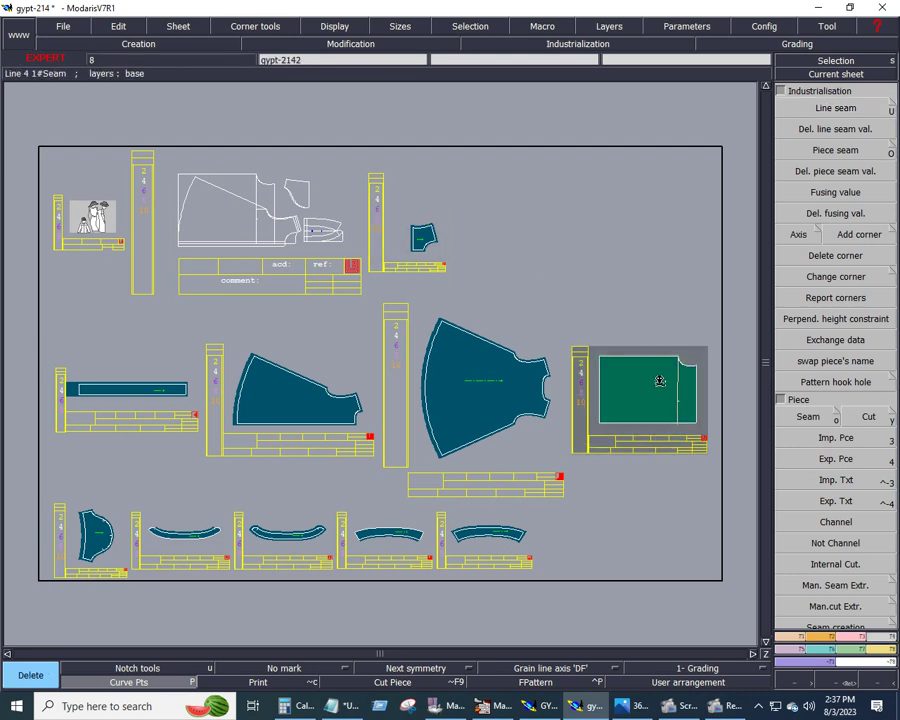
key("F7")
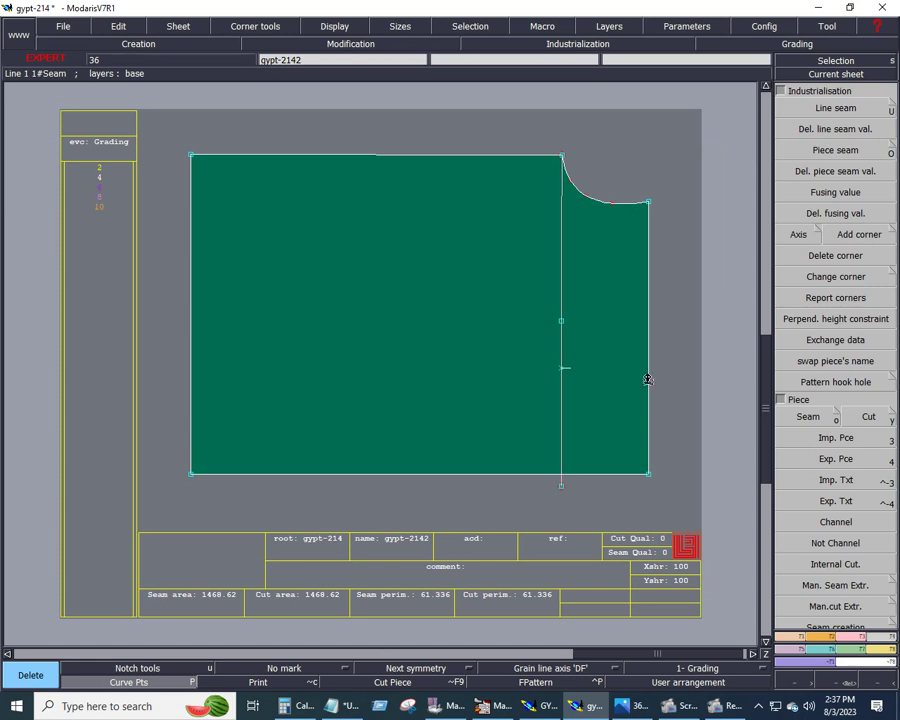
scroll(790, 600, "up", 3)
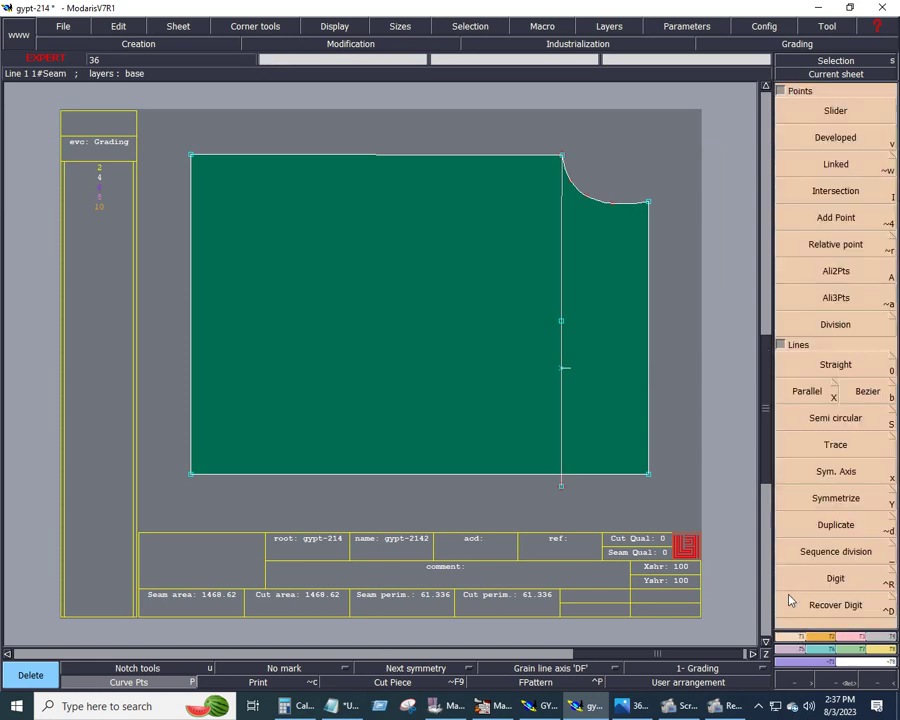
Remove the internal line's lower part and notch, extending the line to the bottom edge with Adjust 2 lines.
left_click(857, 401)
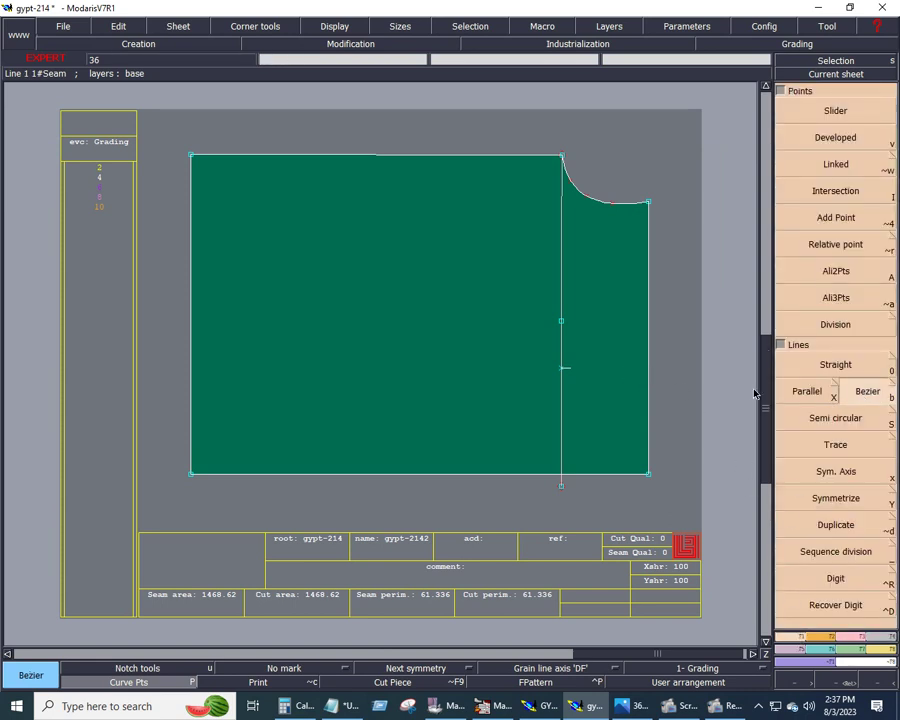
left_click(562, 322)
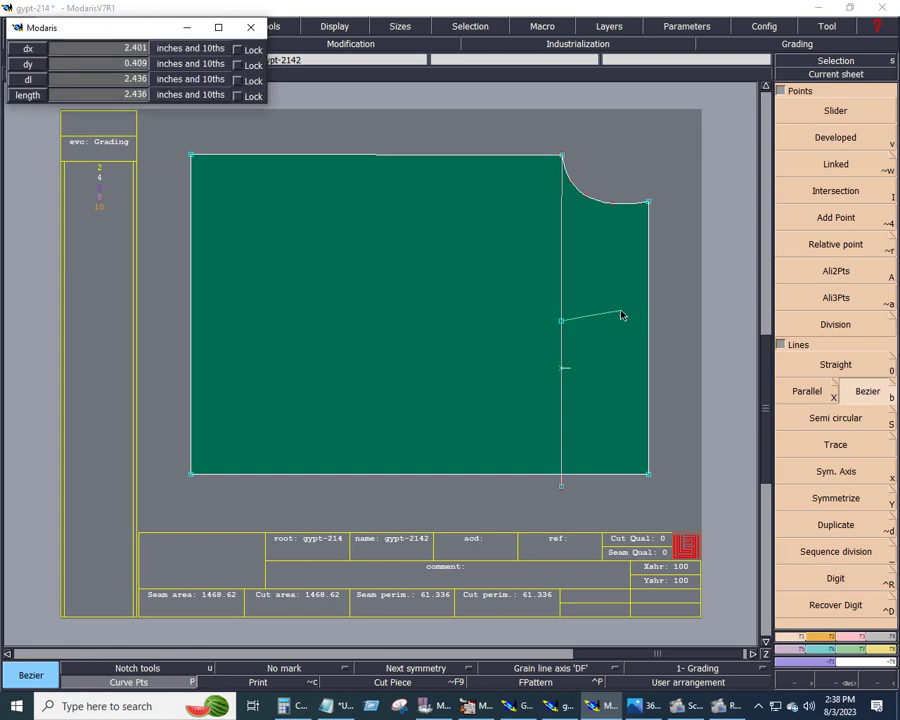
left_click(647, 321)
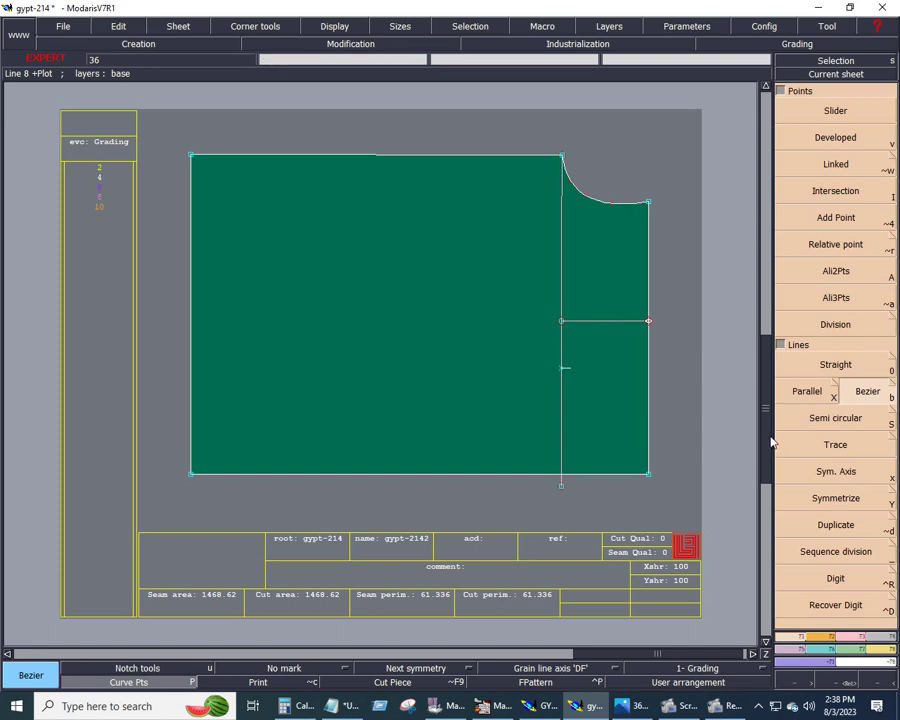
key("Delete")
left_click(603, 322)
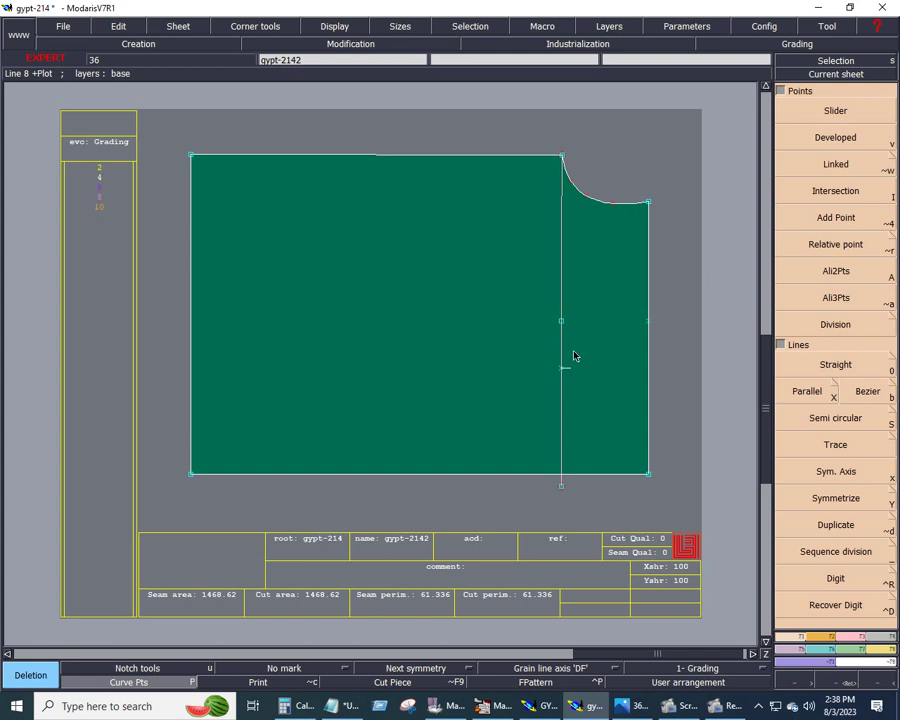
left_click(843, 637)
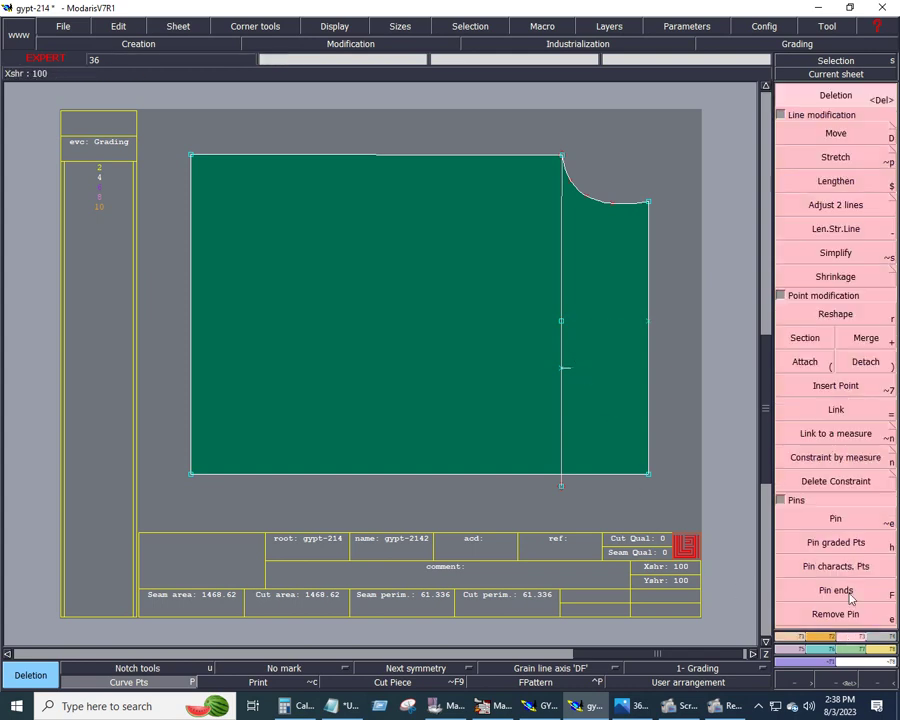
left_click(835, 205)
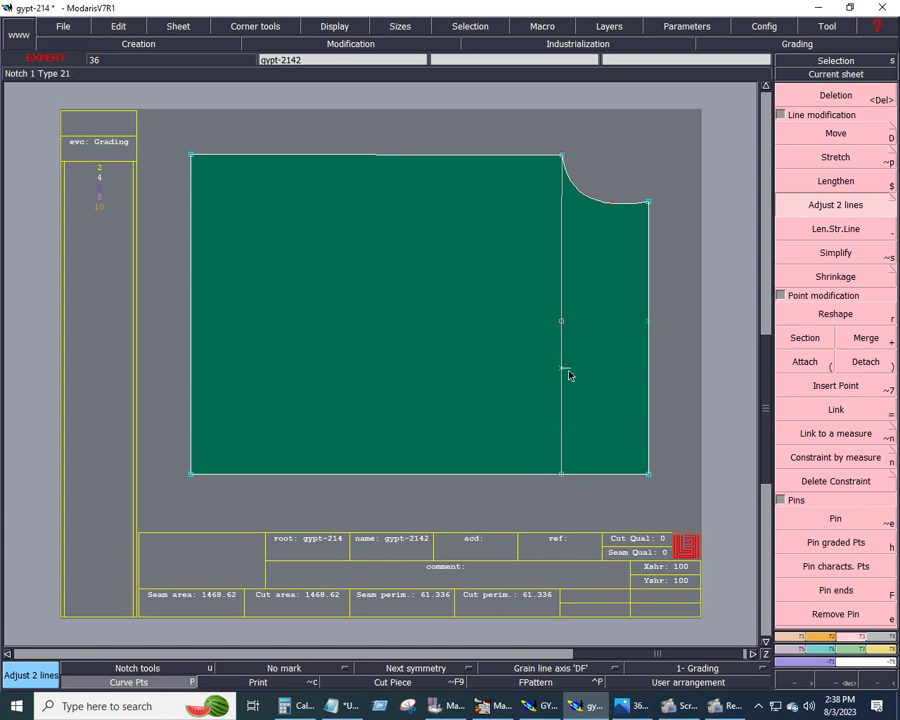
key("Delete")
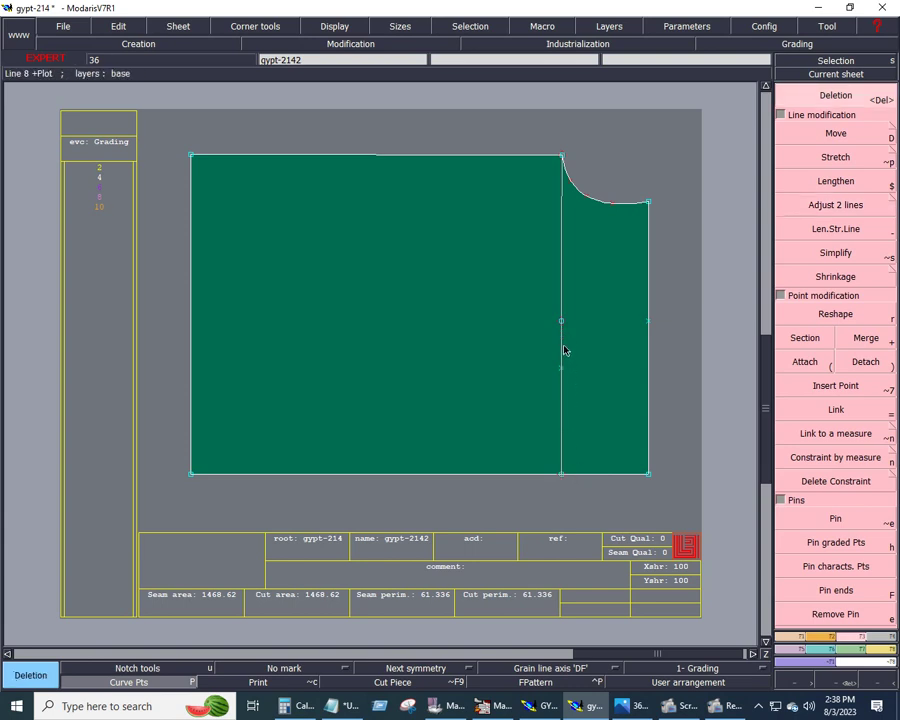
left_click(562, 350)
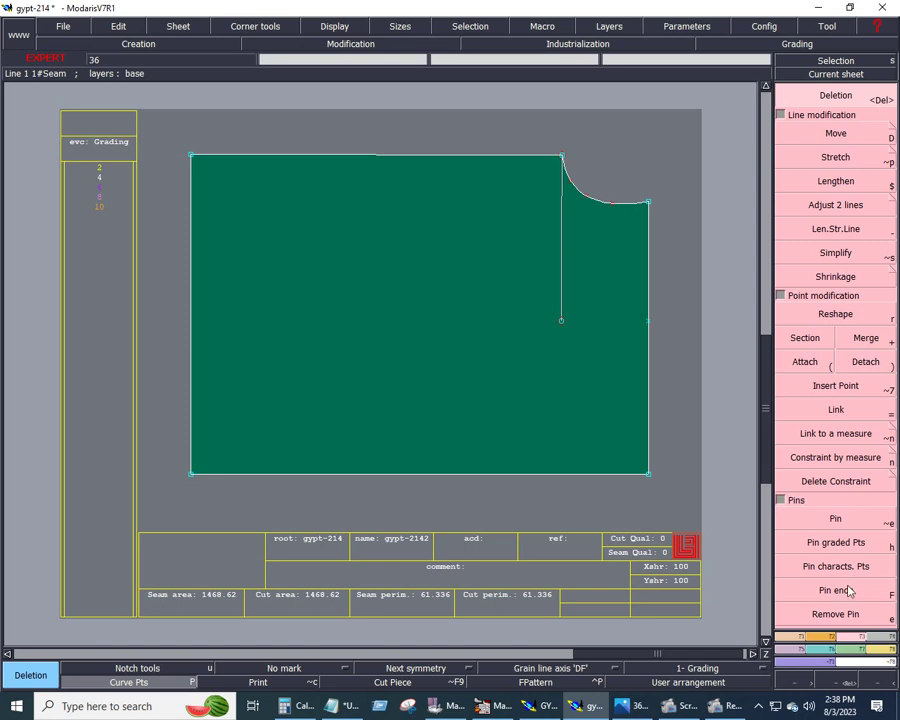
left_click(814, 206)
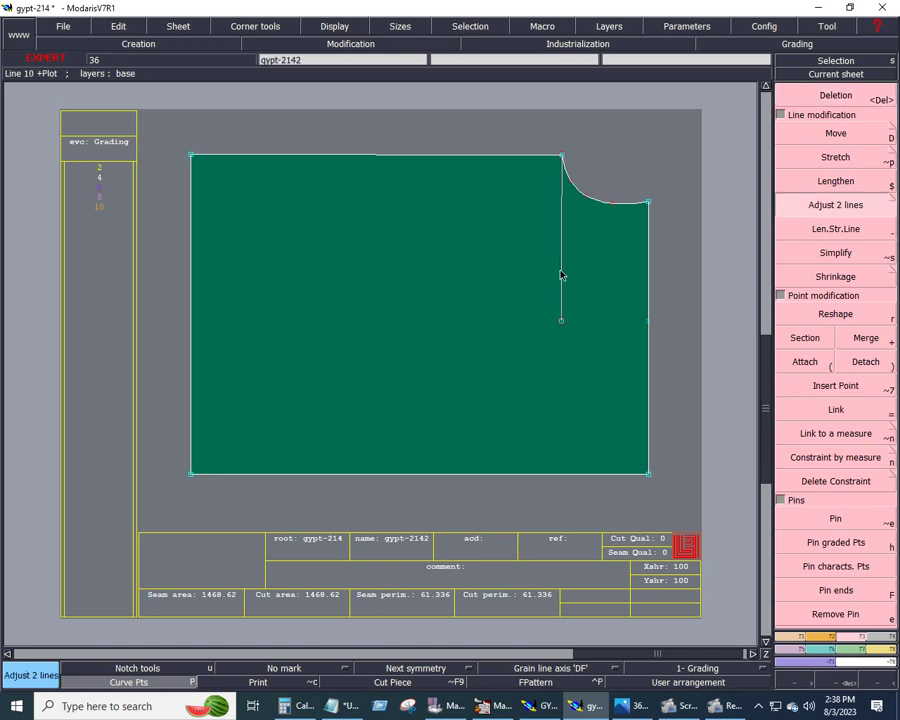
left_click(571, 476)
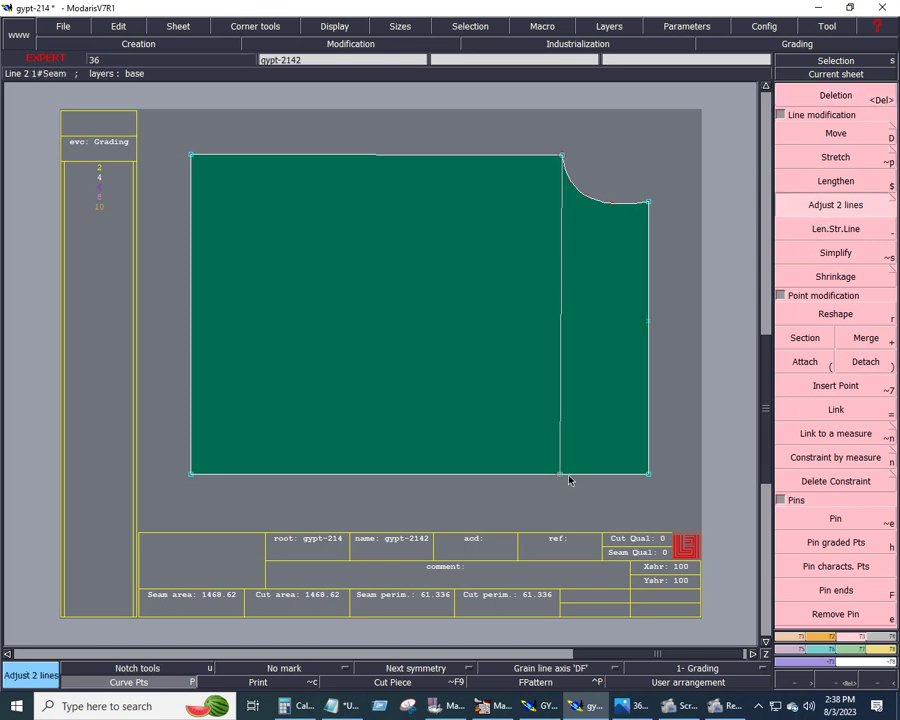
Straighten the internal line between its top point and the bottom corner with Ali2Pts.
key("F1")
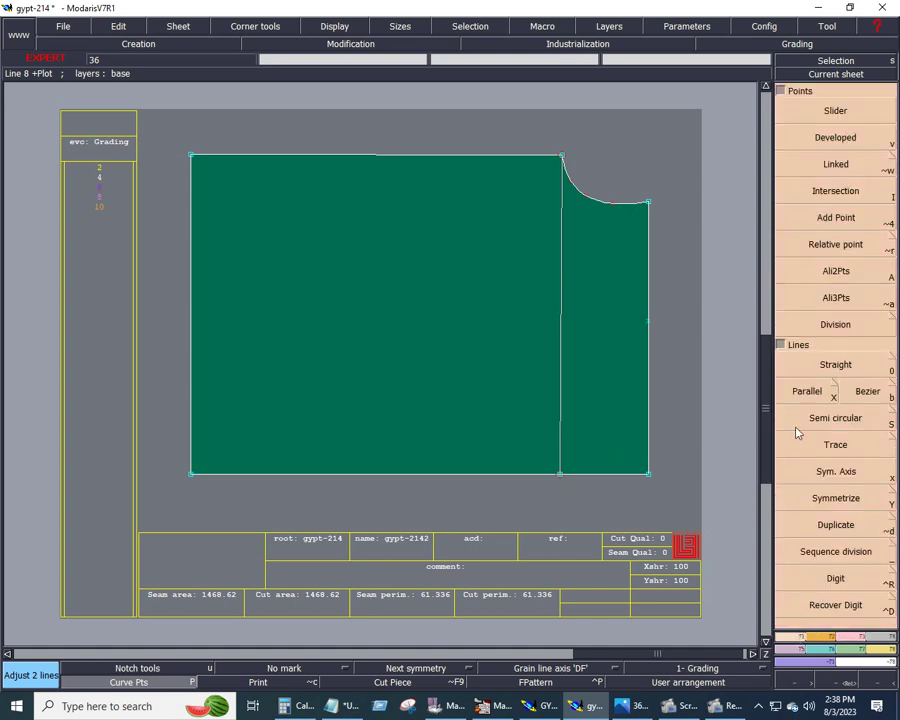
left_click(836, 271)
left_click(562, 158)
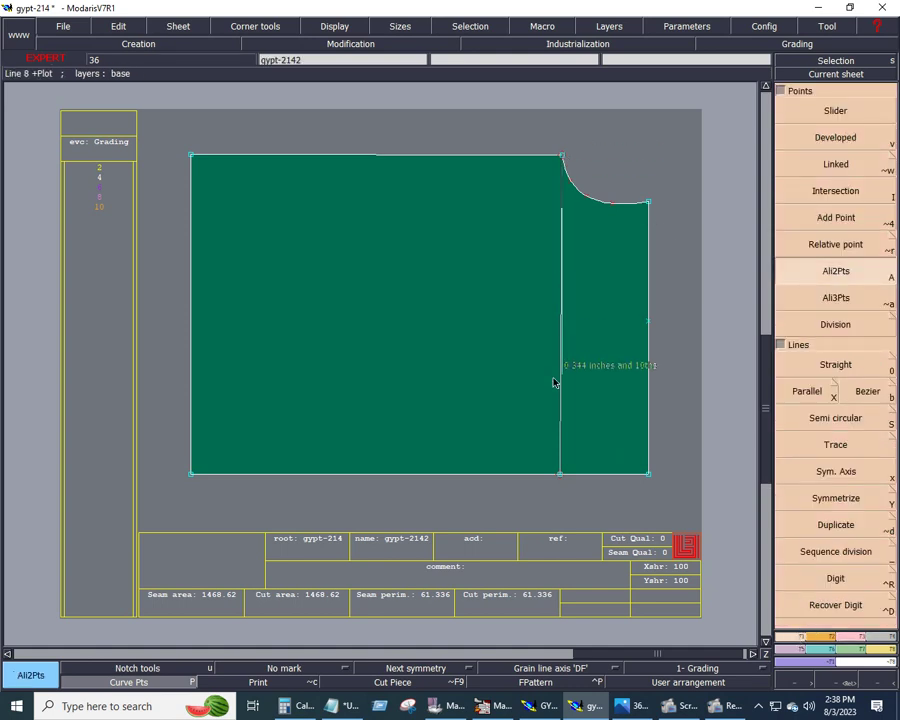
left_click(558, 475)
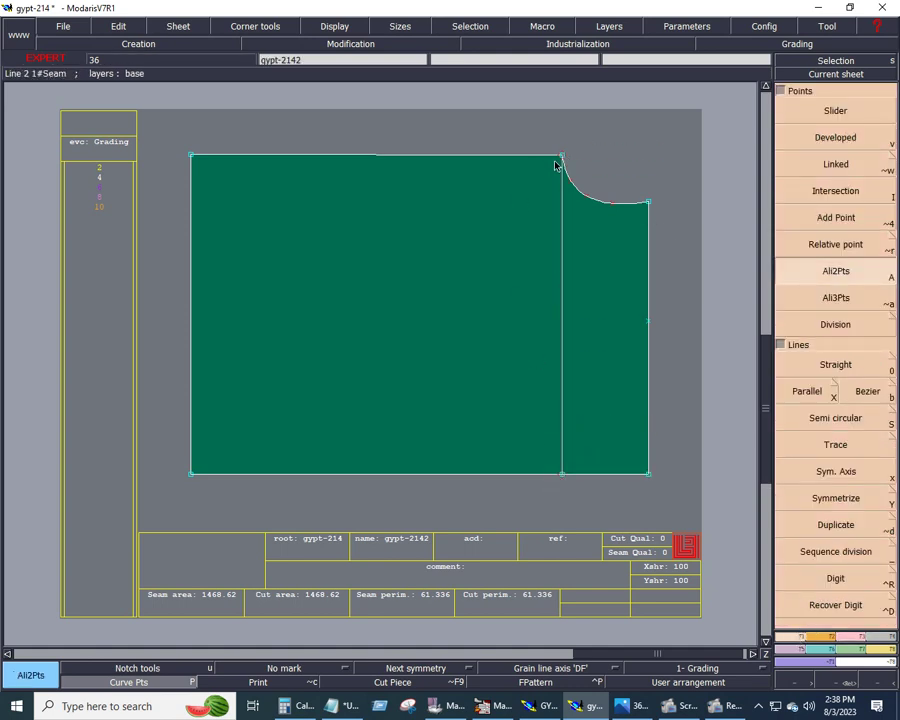
left_click(192, 157)
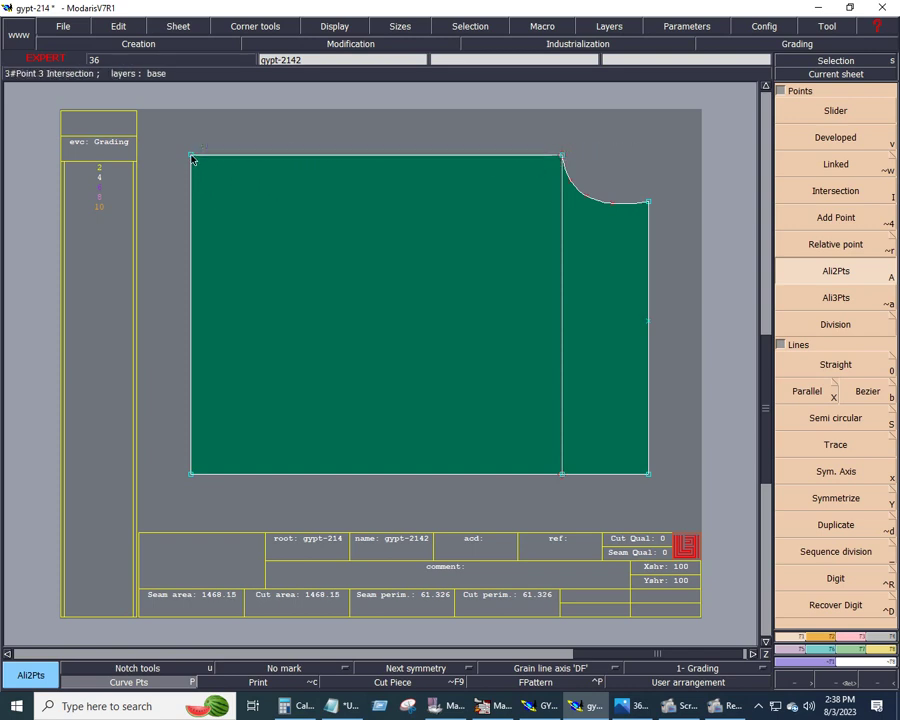
Place a notch midway along the panel's right edge.
left_click(818, 640)
left_click(820, 112)
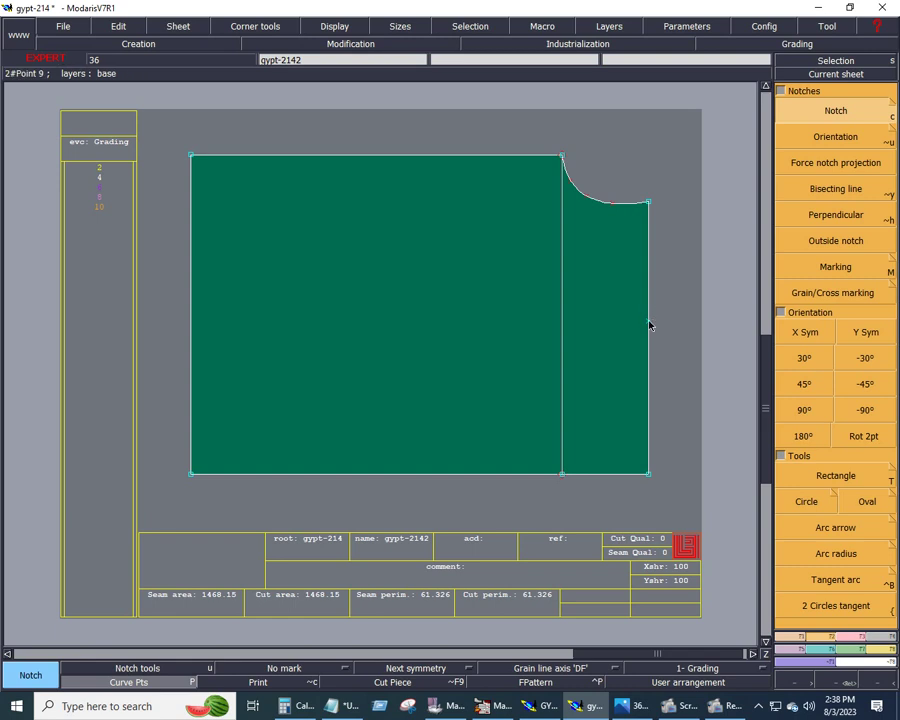
left_click(647, 321)
left_click(793, 638)
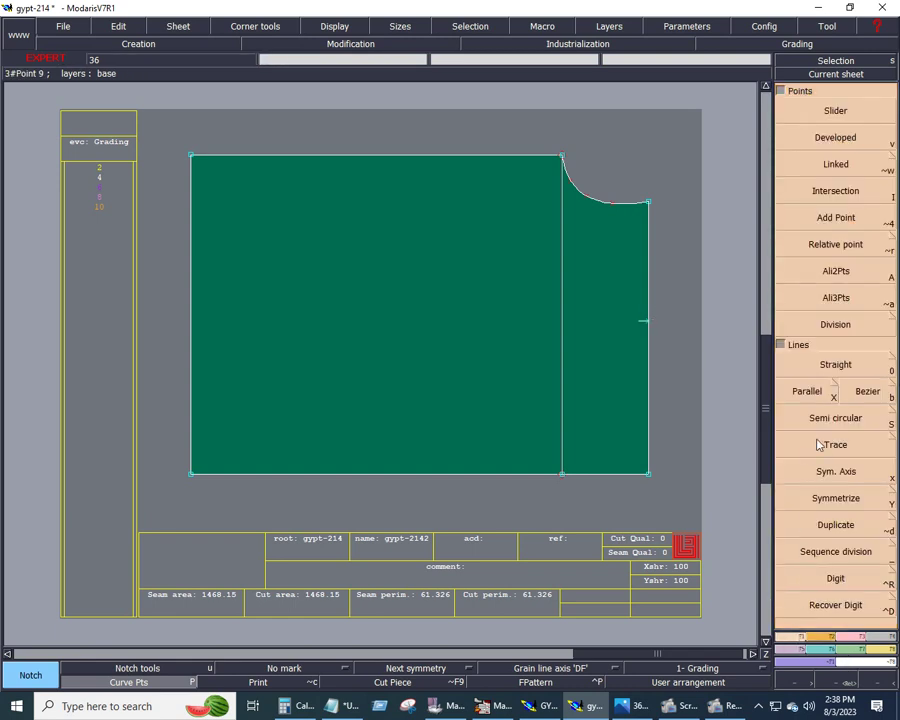
key("b")
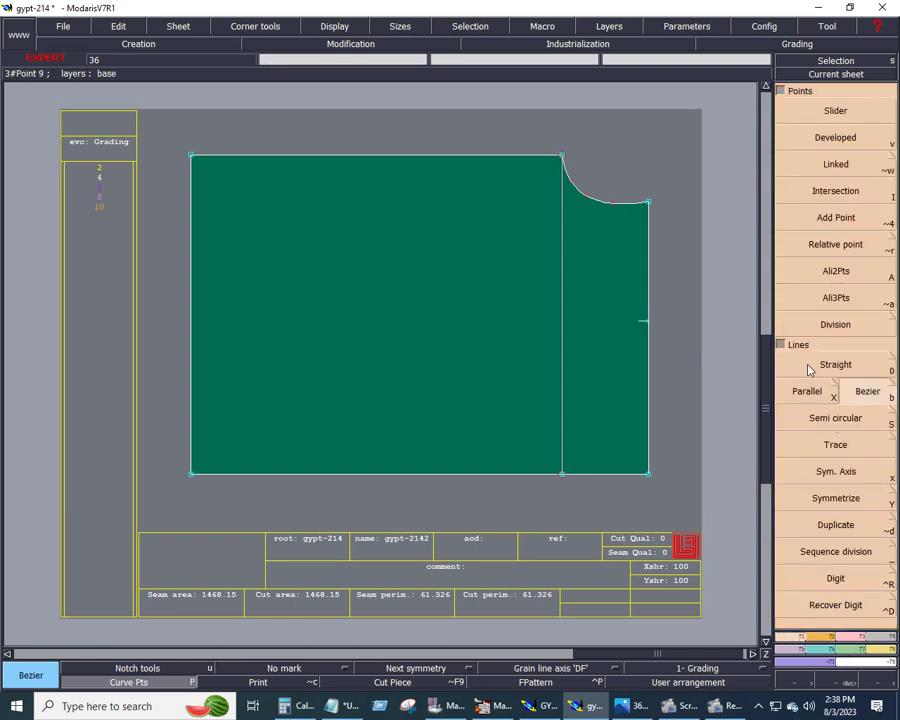
left_click(603, 219)
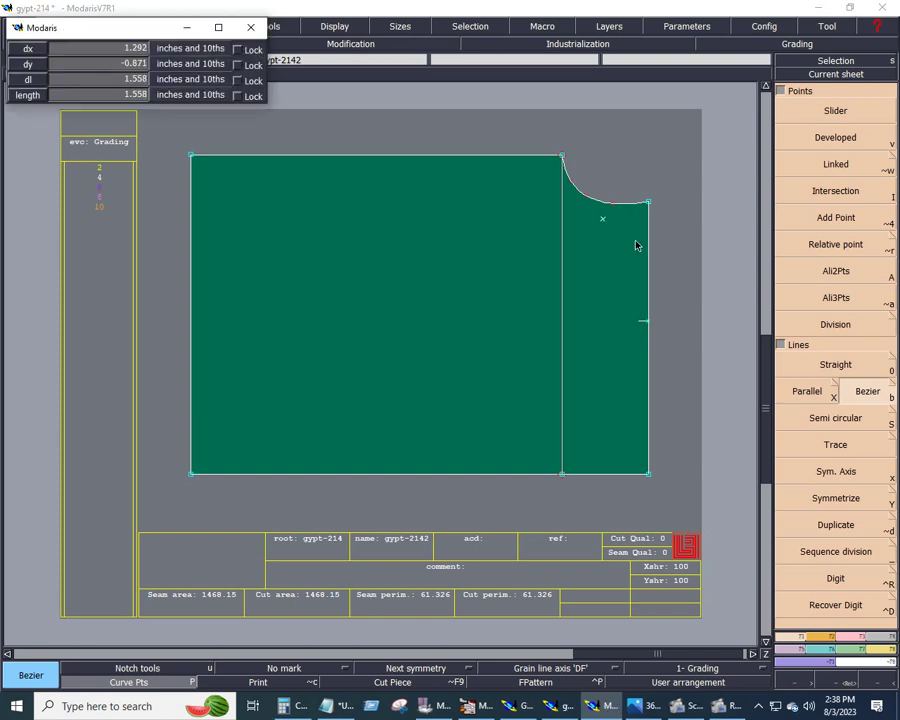
left_click(635, 241)
left_click(604, 273)
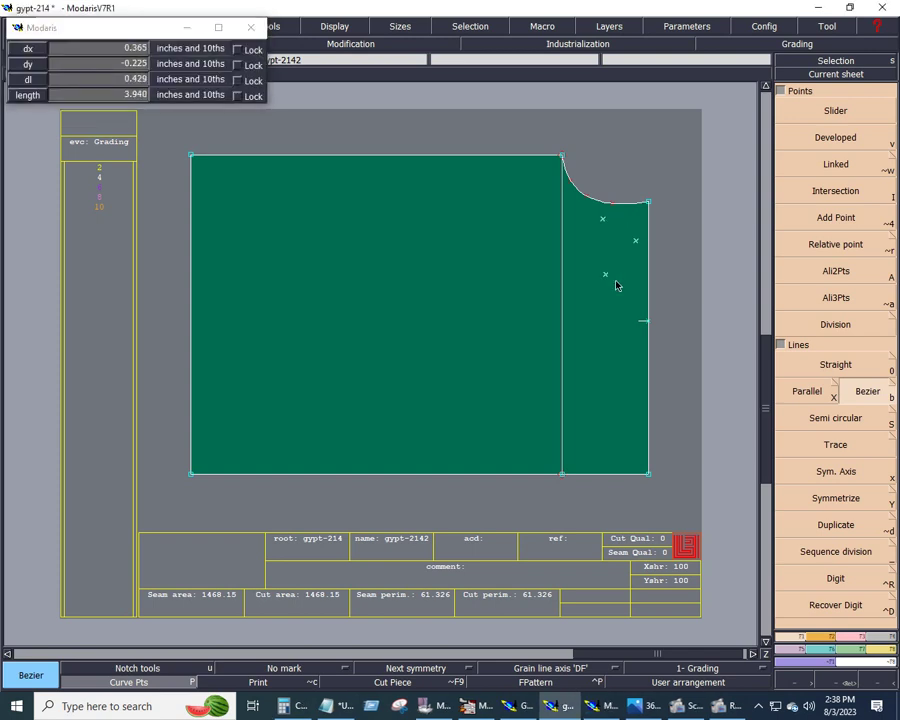
left_click(634, 291)
left_click(614, 320)
left_click(634, 347)
left_click(619, 374)
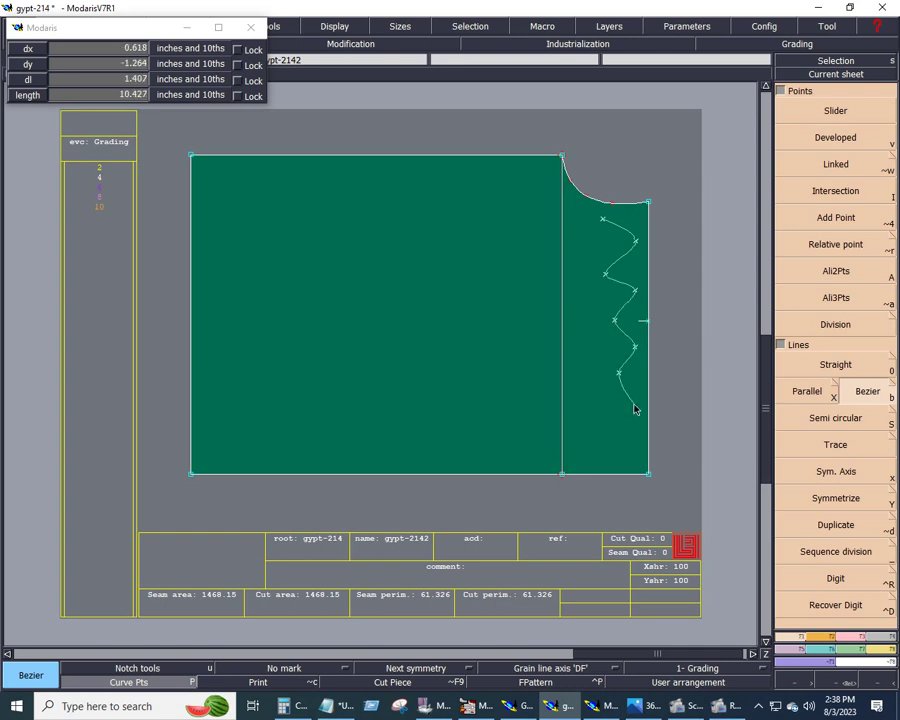
left_click(636, 405)
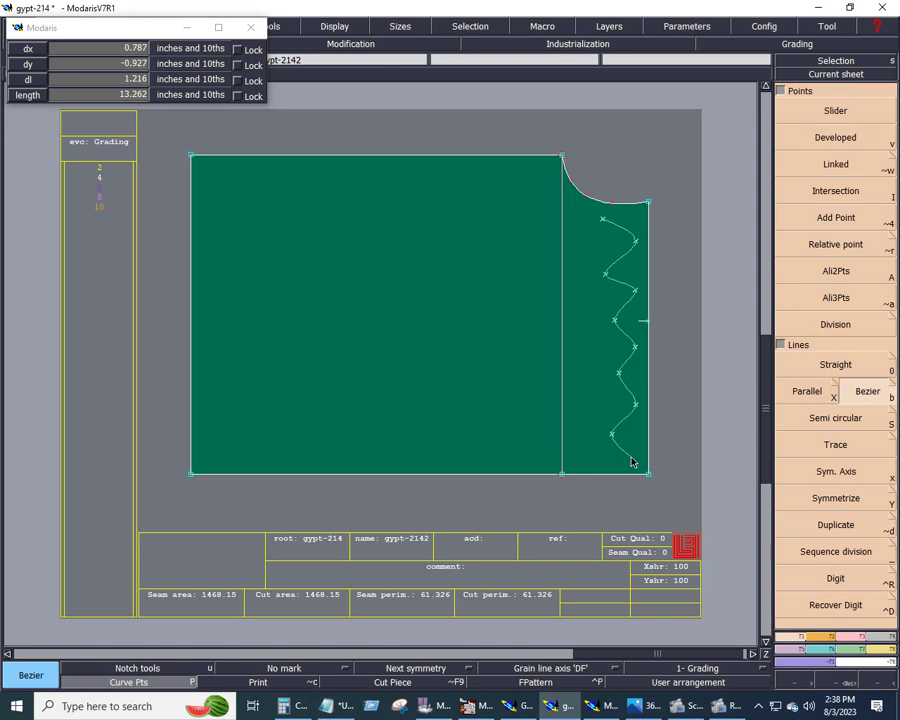
double_click(631, 457)
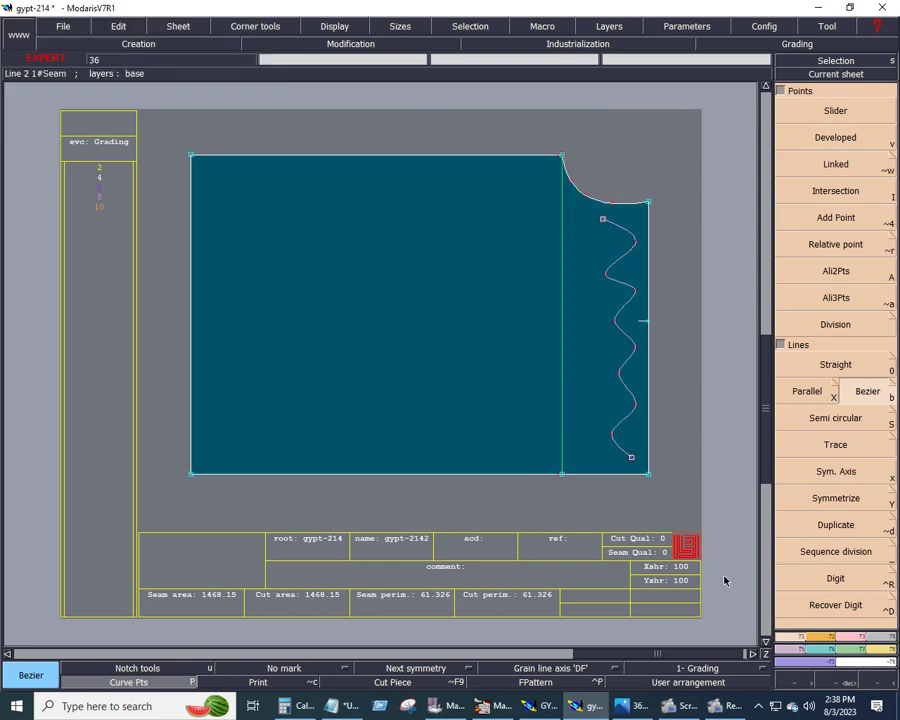
Use Sym2Pts on the side panel's bottom corner points to create the double-length scalloped panel.
left_click(783, 647)
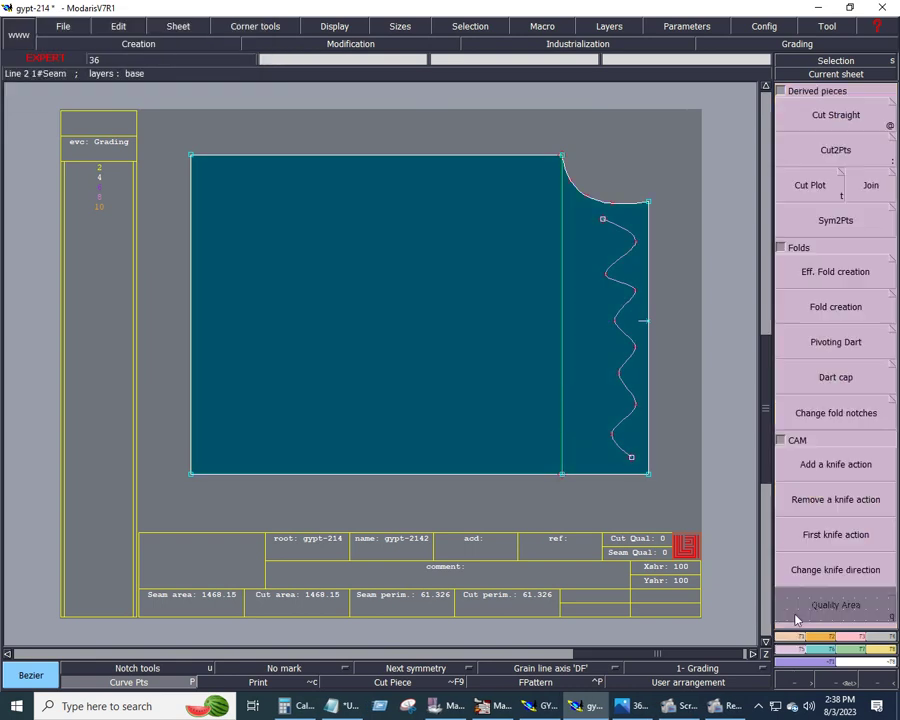
left_click(836, 220)
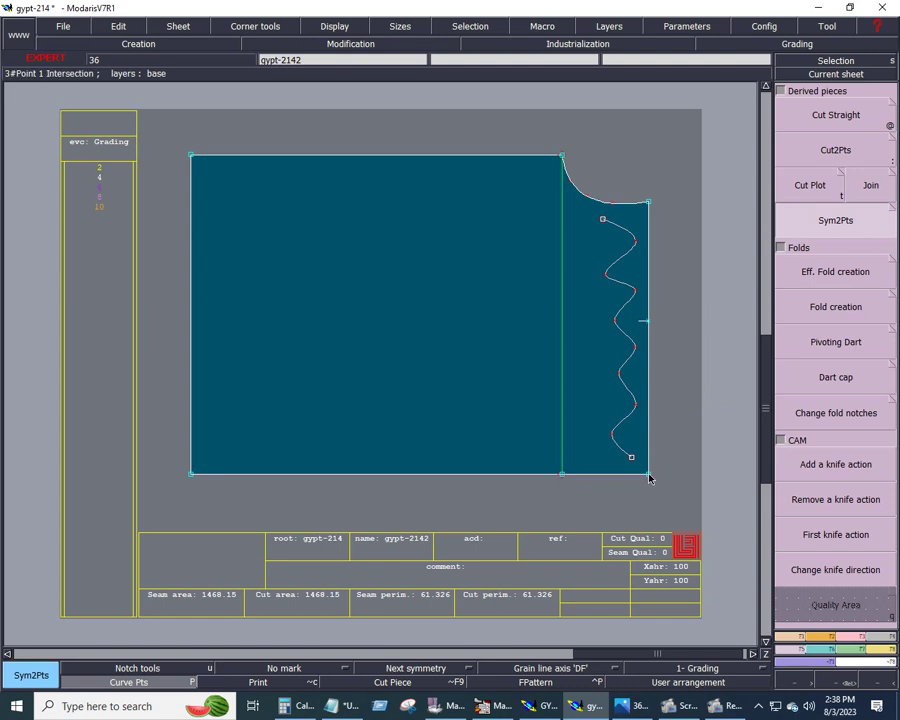
left_click(191, 476)
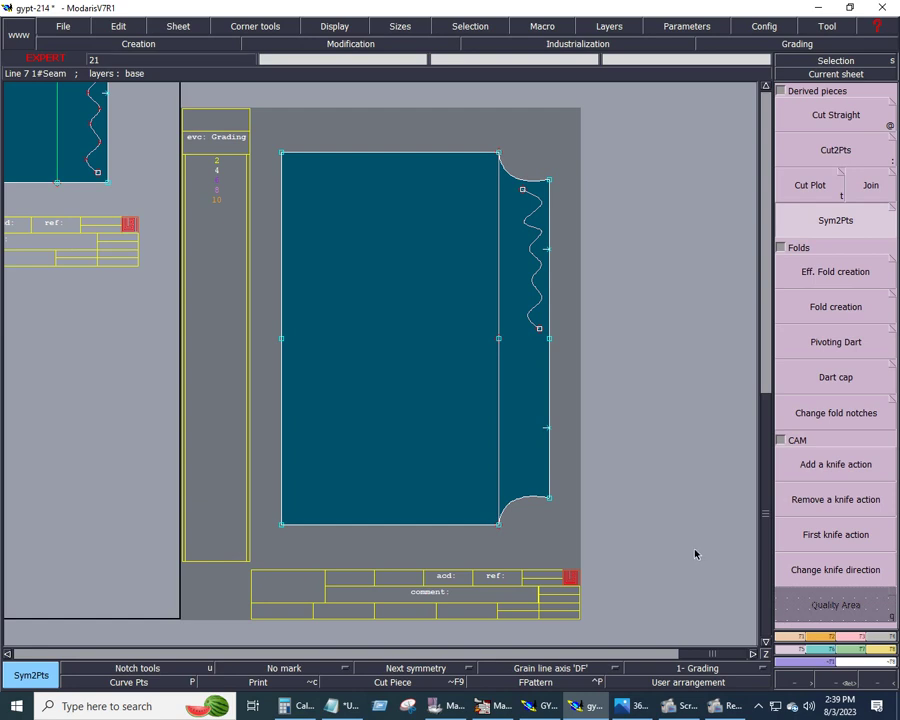
key("Home")
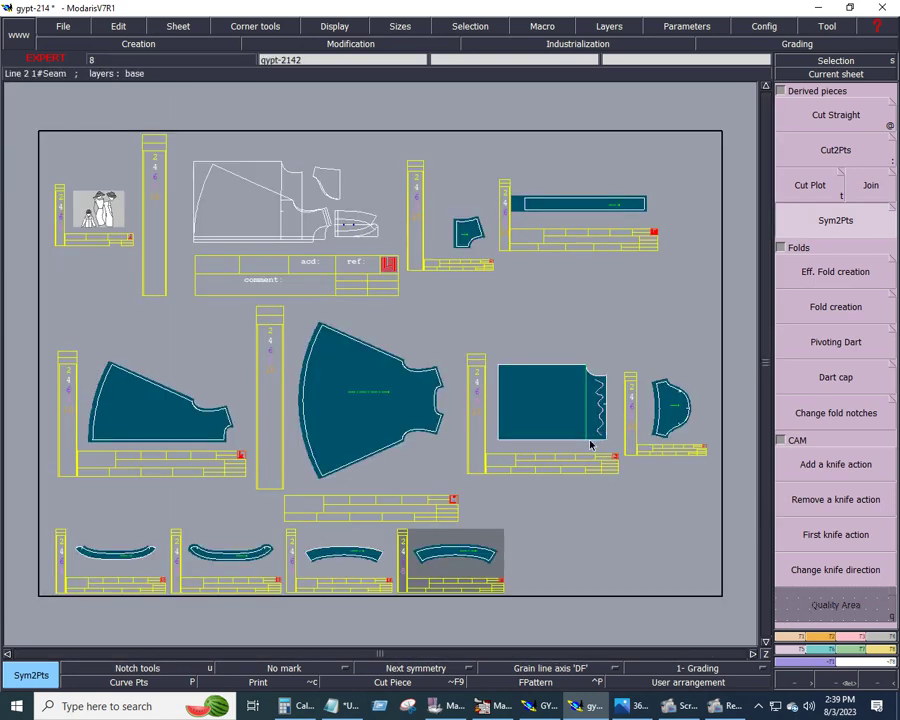
key("End")
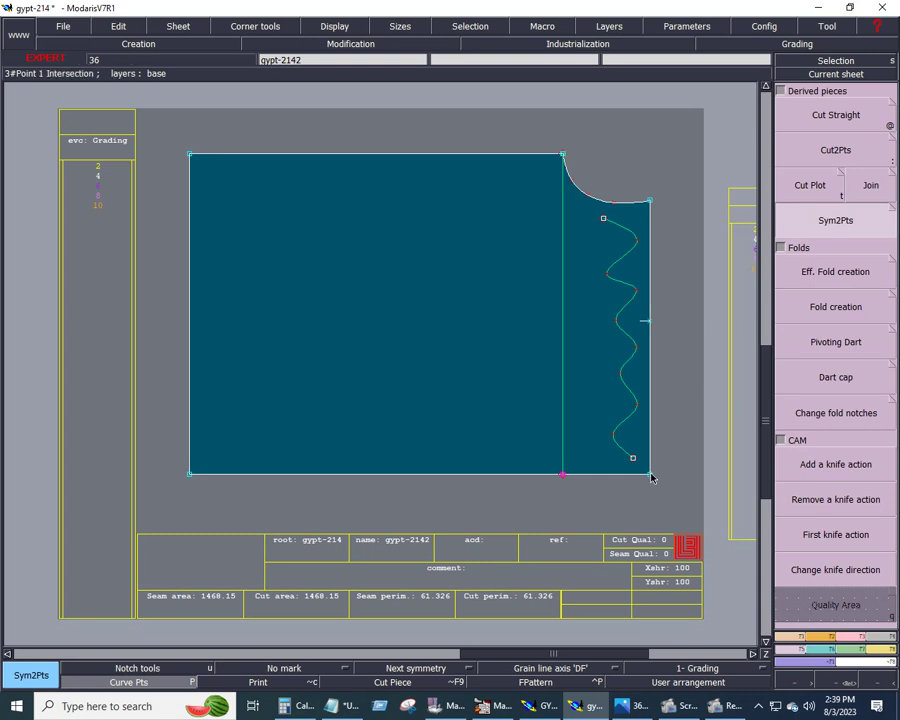
left_click(191, 479)
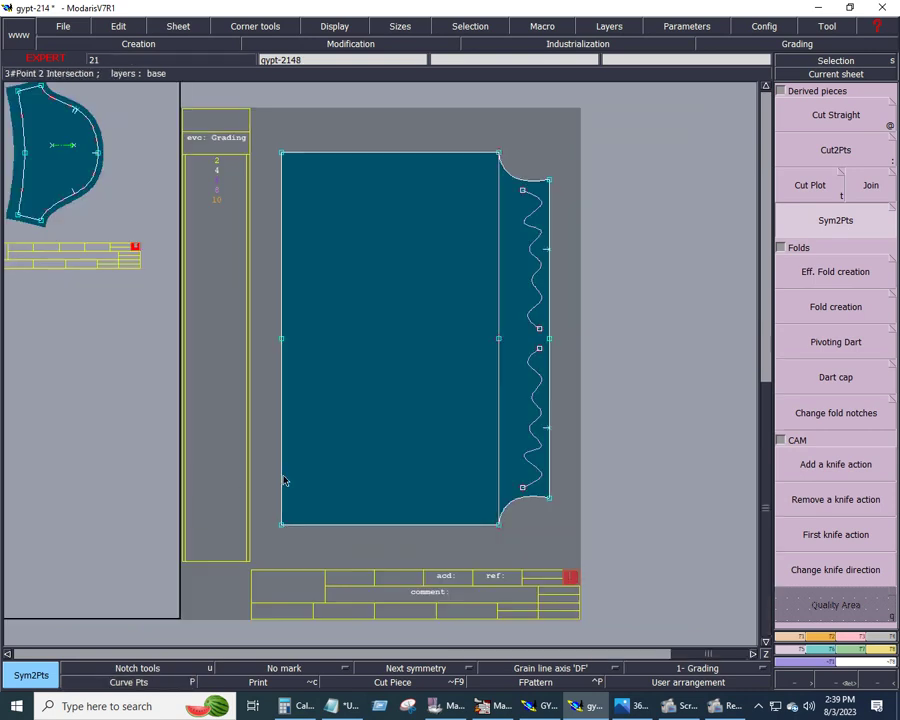
left_click(824, 640)
Notch the midpoint where the wavy edges meet and give all panel lines a 0.400 seam.
left_click(836, 110)
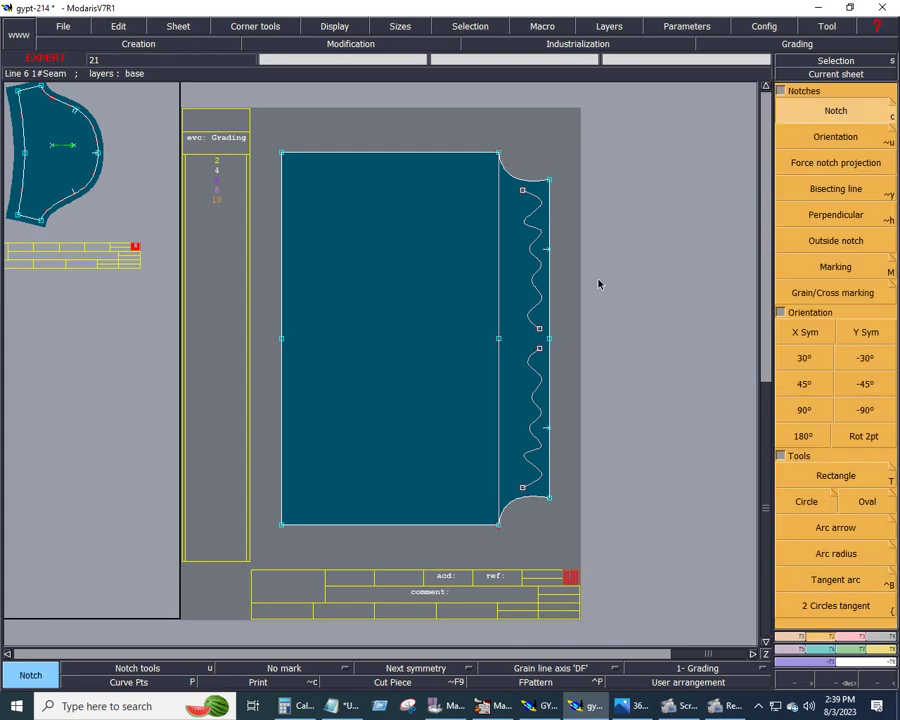
left_click(551, 344)
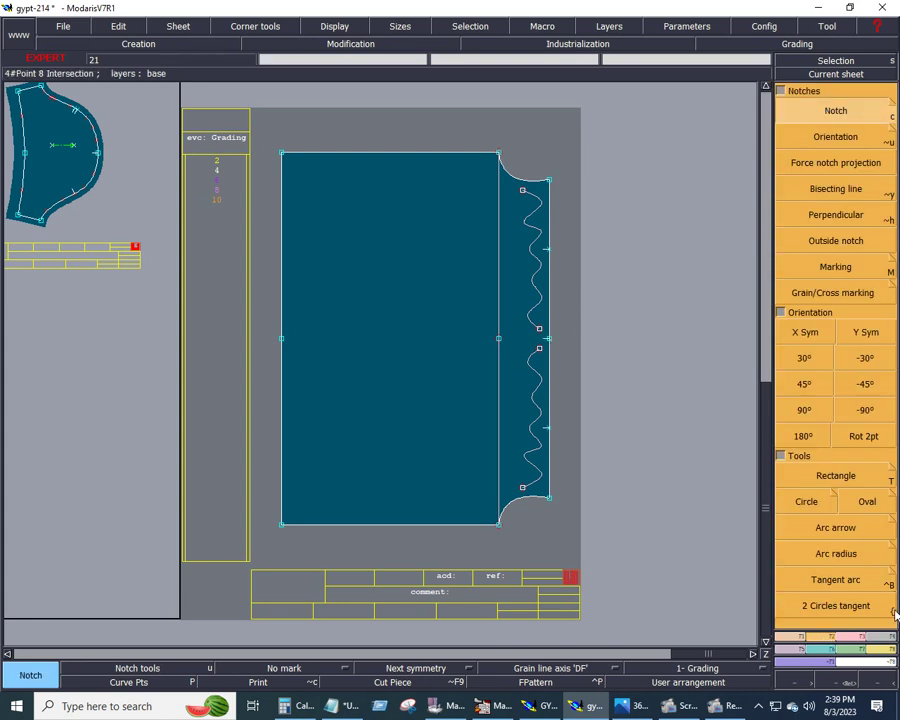
left_click(876, 640)
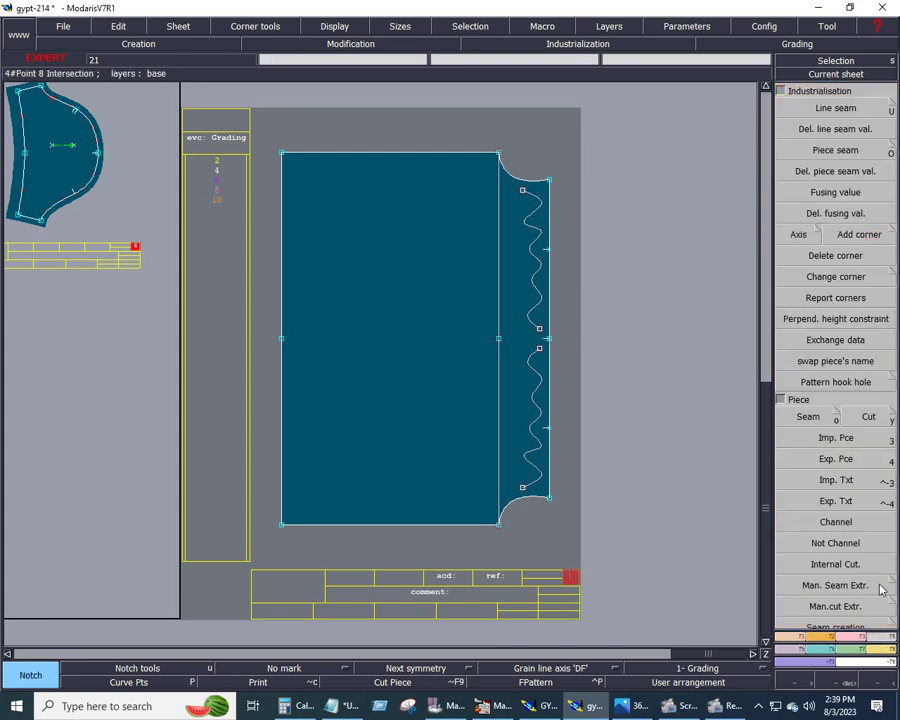
left_click(826, 106)
left_click_drag(262, 121, 612, 545)
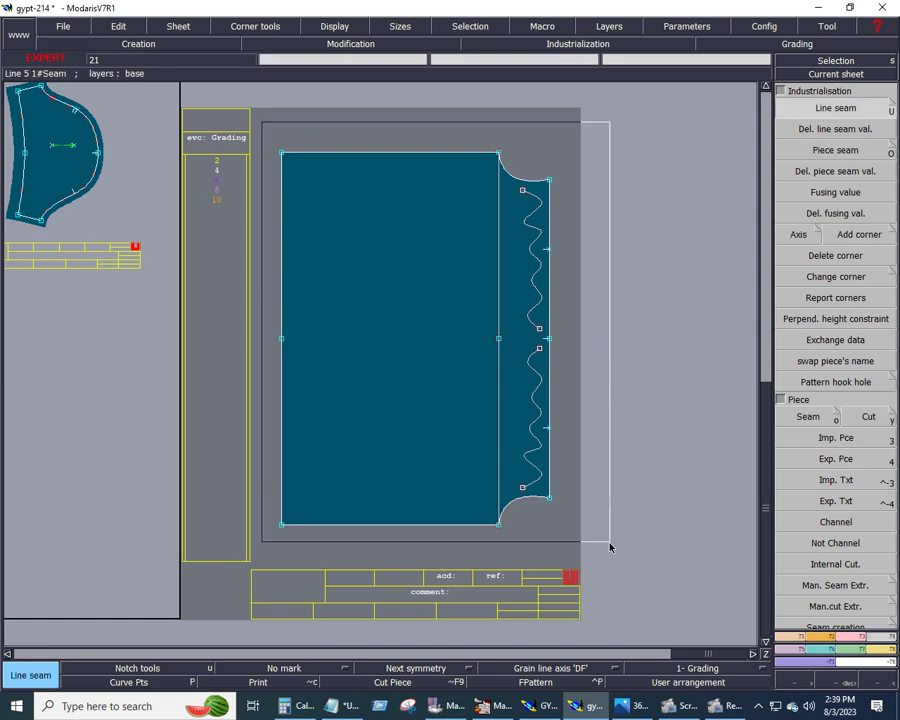
left_click(549, 411)
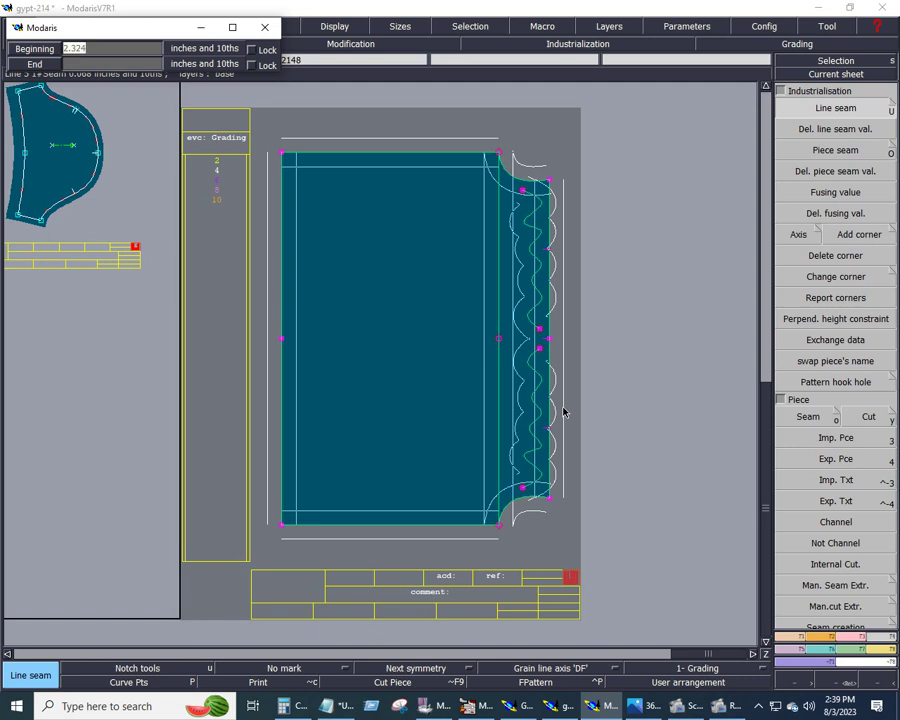
type("0.400")
key("Return")
key("Return")
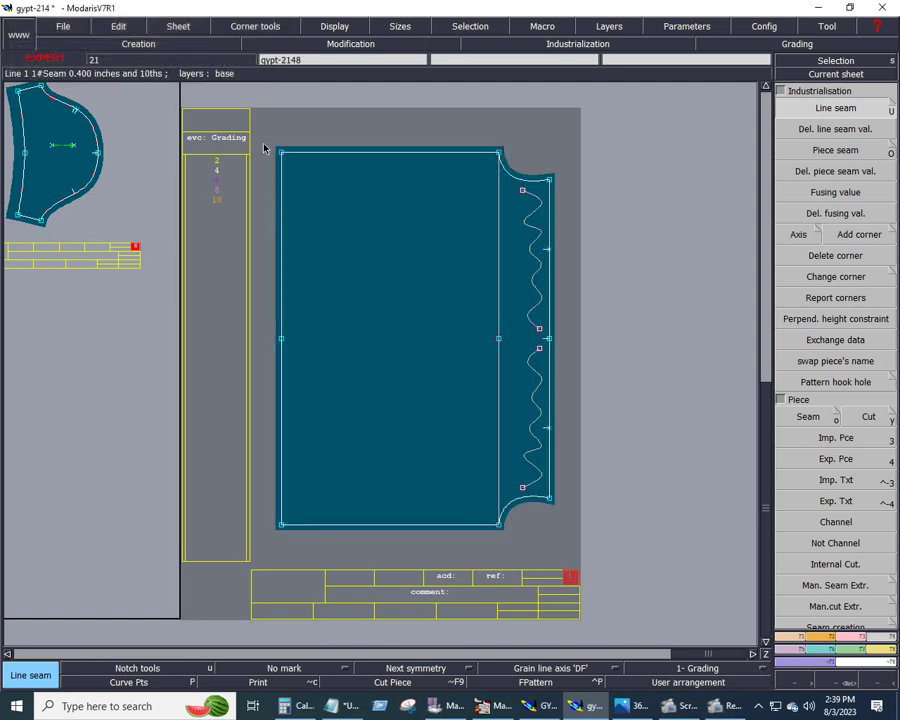
Widen the left edge seam to 0.750 at both ends and zoom out to the sheet.
left_click_drag(262, 146, 335, 542)
left_click(279, 445)
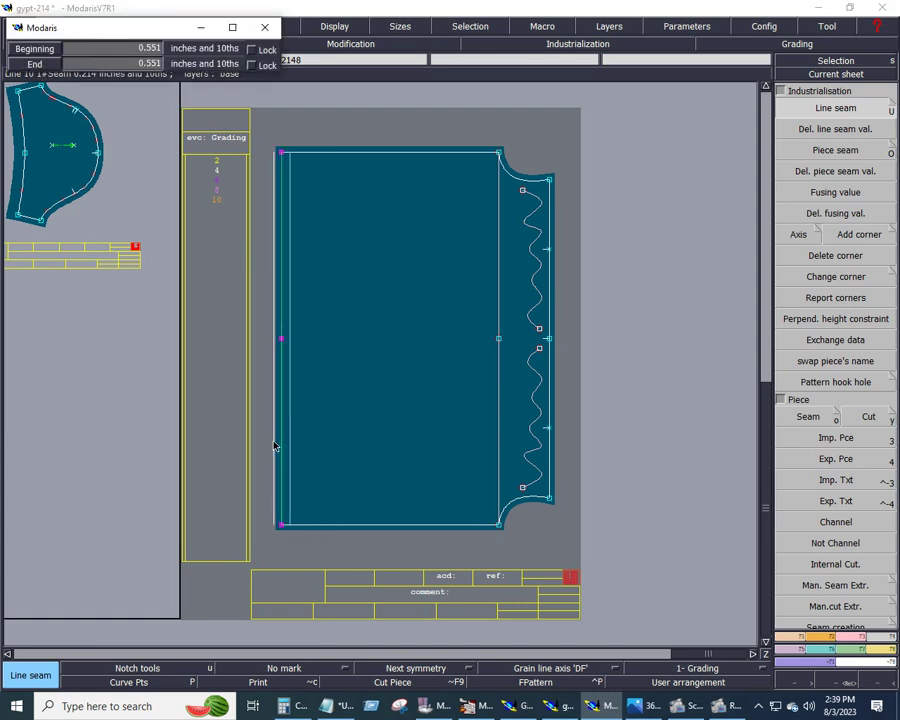
type("0.400")
key("BackSpace")
key("BackSpace")
key("BackSpace")
type("750")
key("Tab")
type(".75")
key("Return")
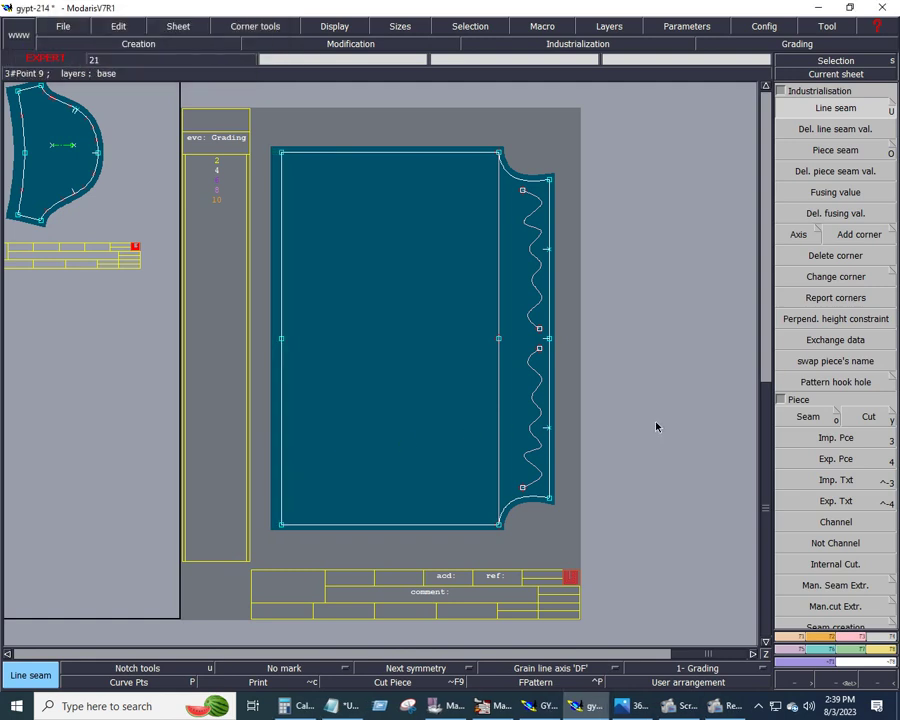
key("Home")
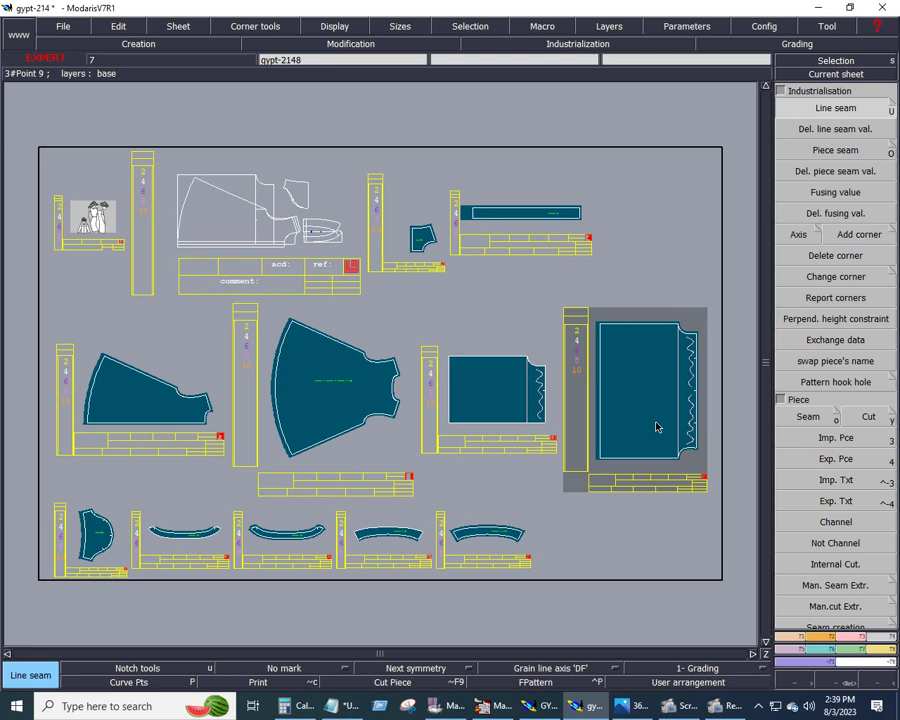
Delete the original short side panel and draw a grain line across the mirrored panel.
key("Delete")
left_click(521, 384)
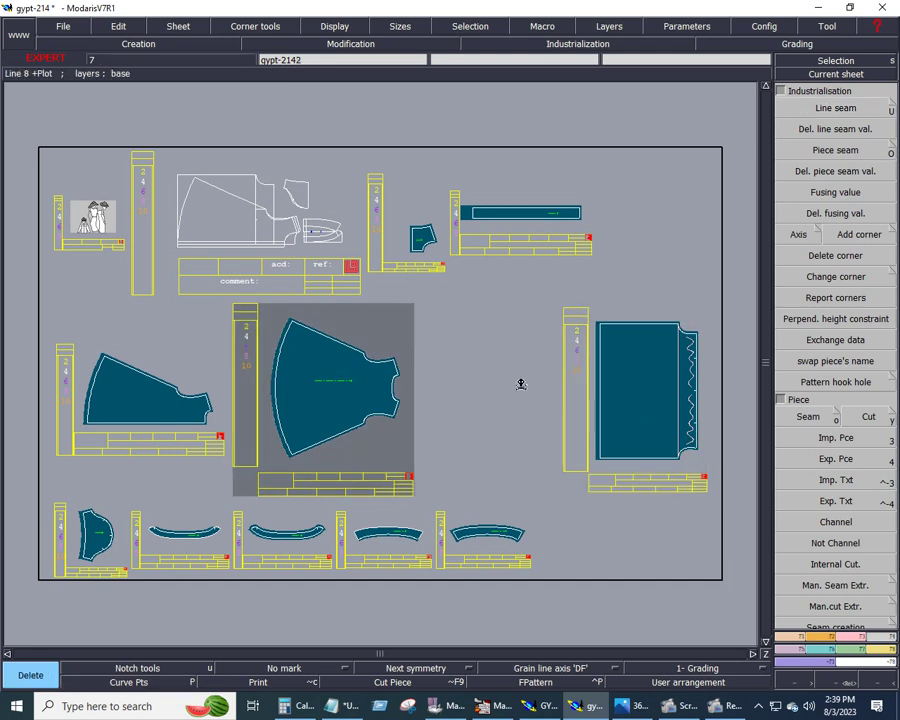
left_click(562, 668)
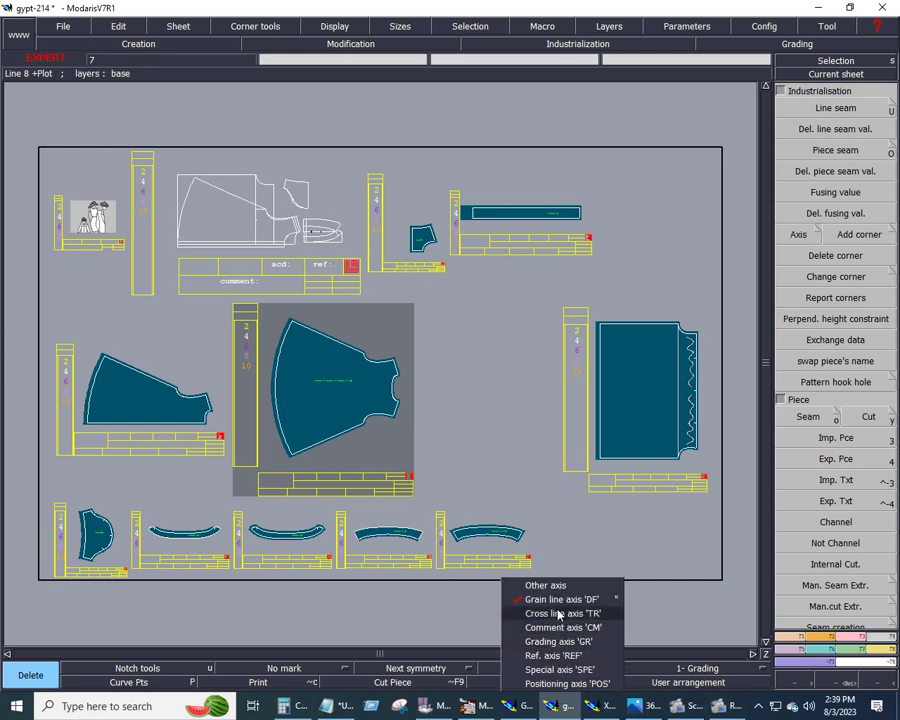
left_click(540, 599)
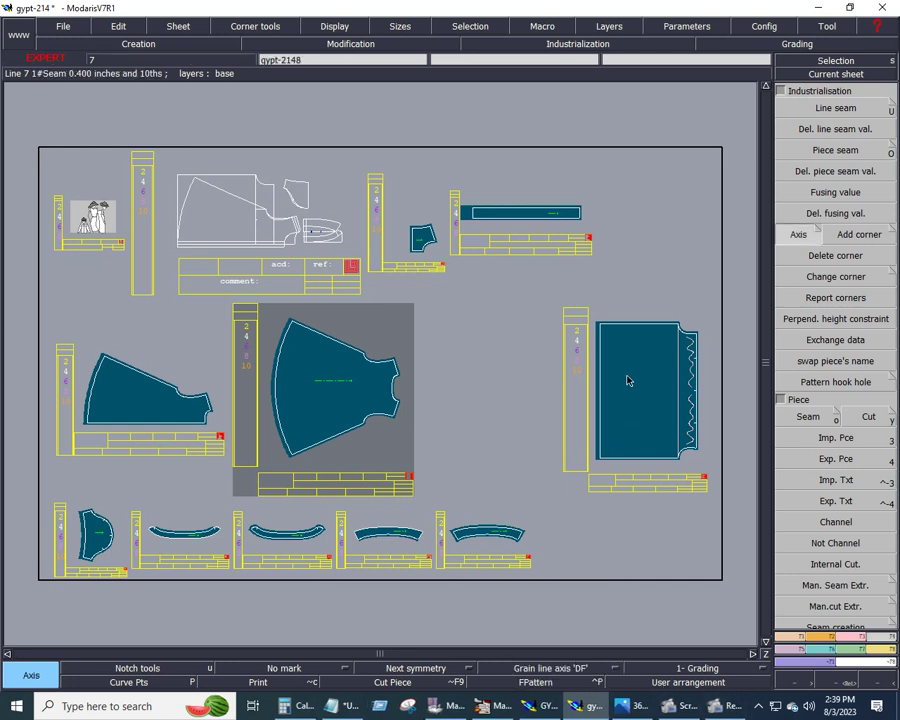
left_click(626, 376)
left_click(657, 377)
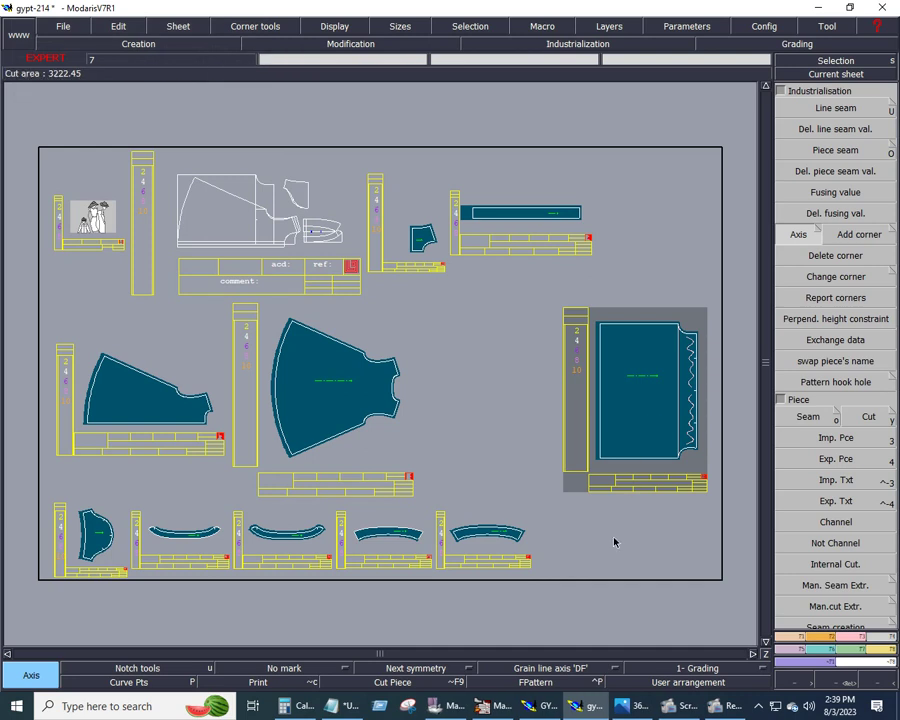
Delete the angled piece on the left of the sheet.
left_click(161, 407)
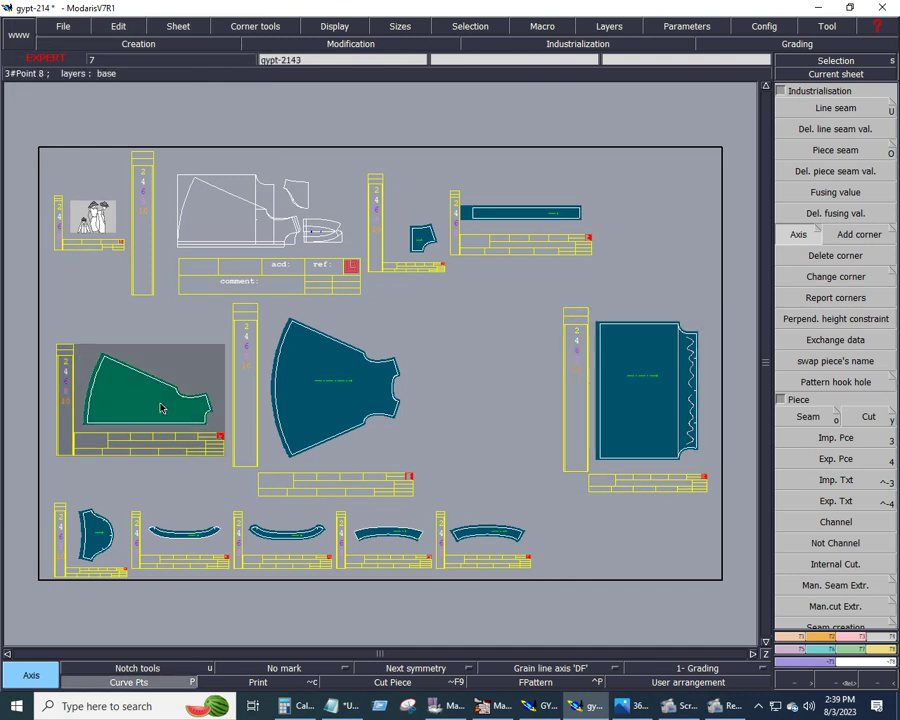
key("Delete")
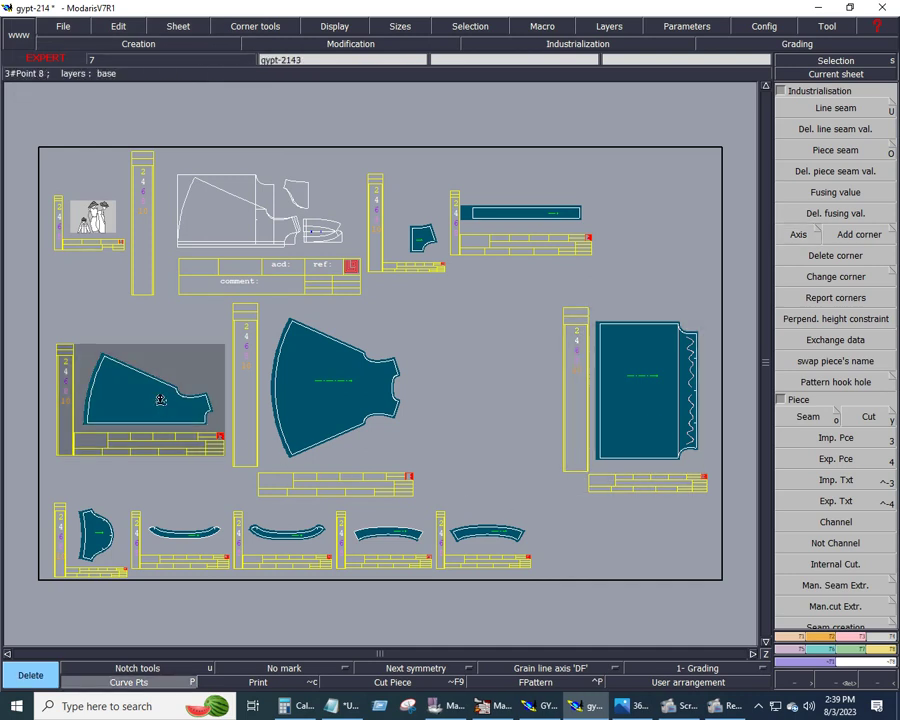
left_click(160, 400)
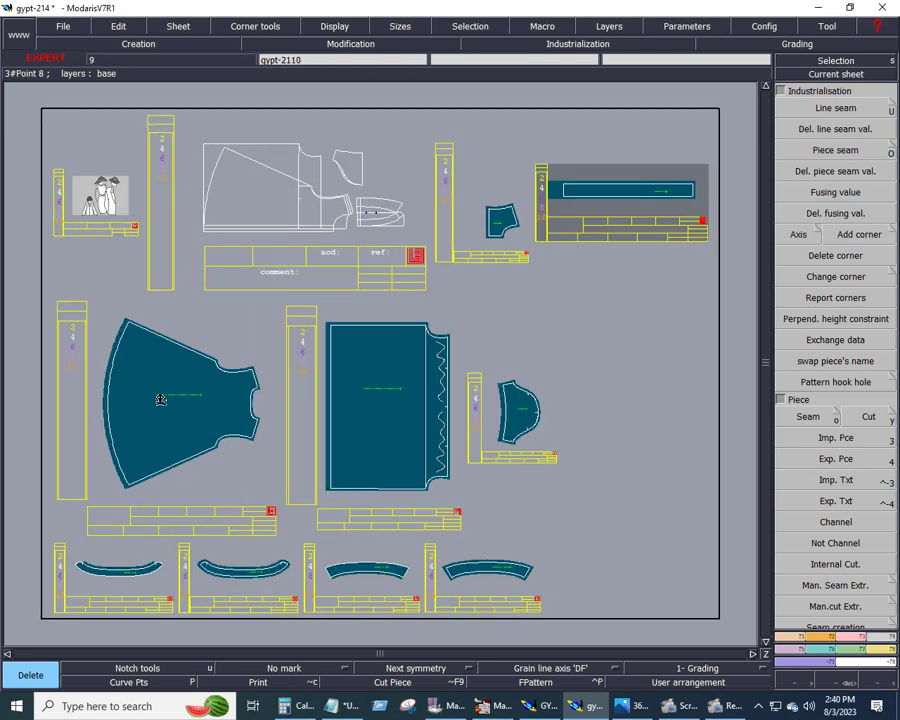
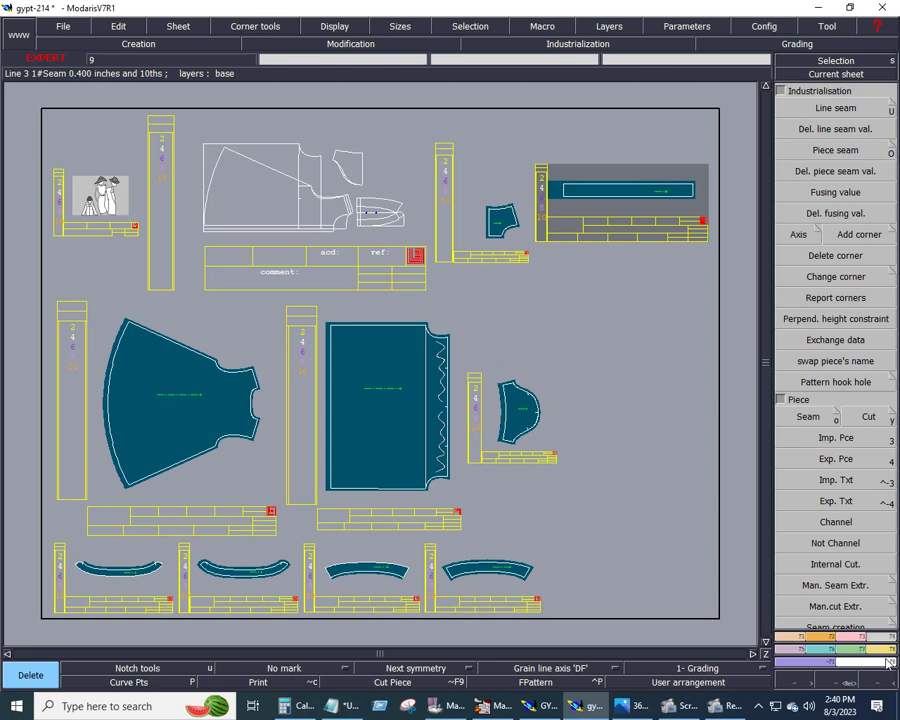
Create an empty variant named gypt214 and set its window aside to show the pattern sheet.
key("s")
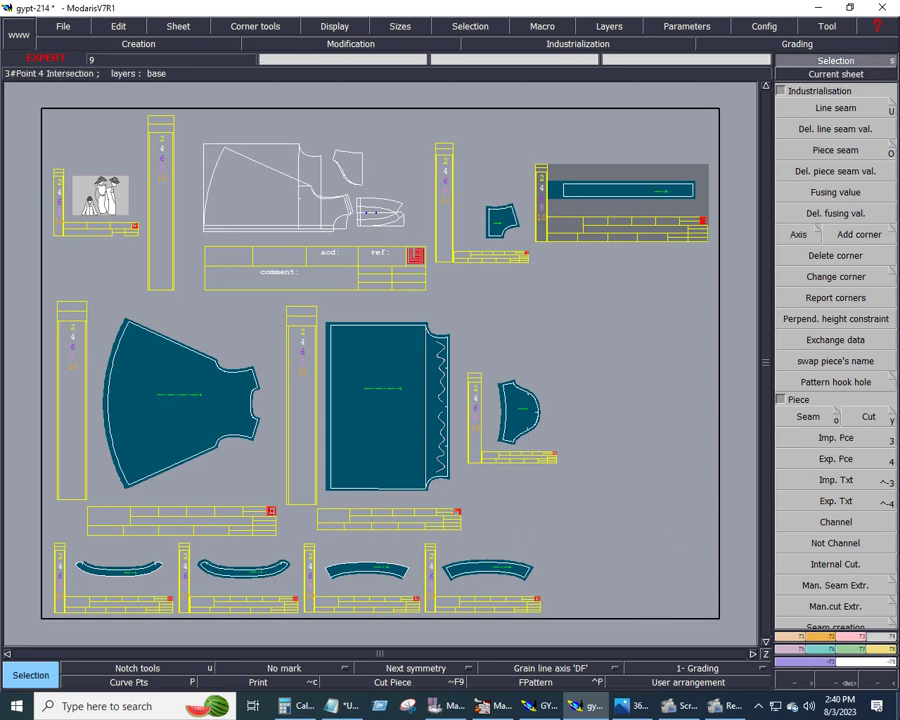
scroll(864, 580, "down", 5)
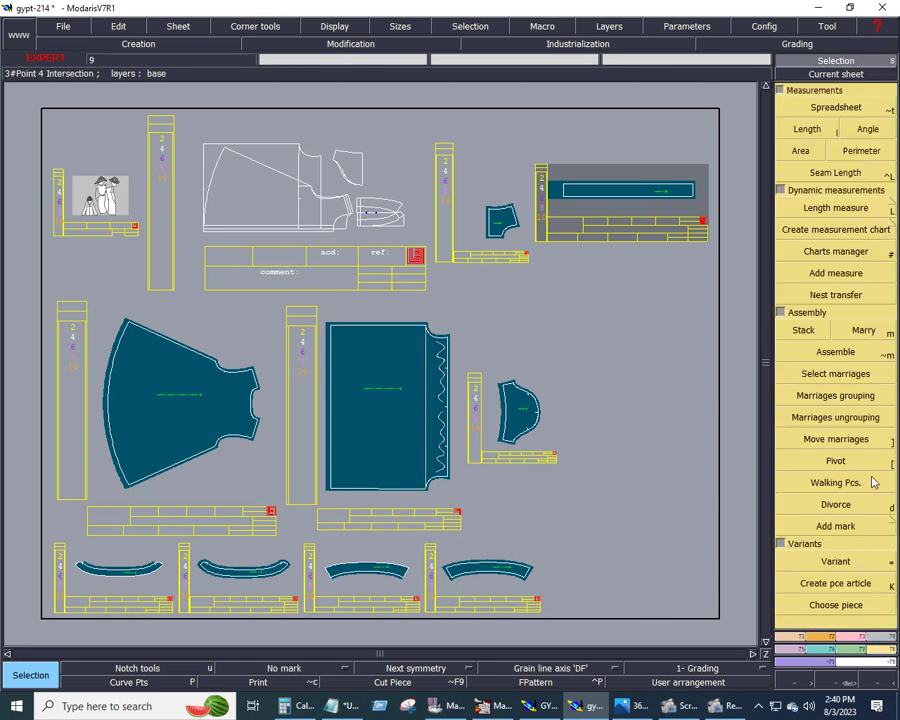
left_click(852, 562)
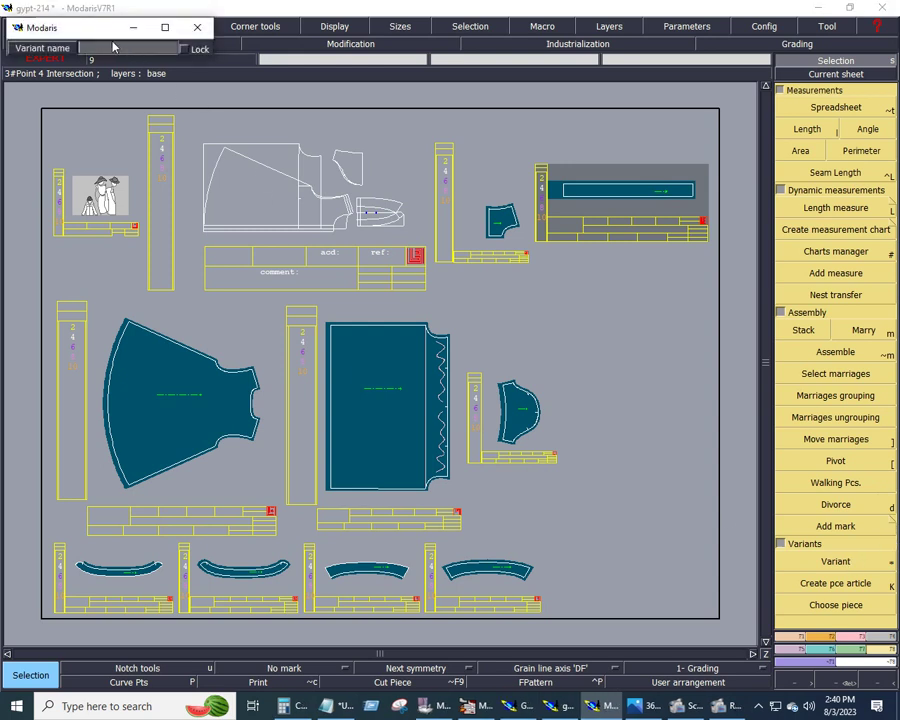
type("gy")
type("pt2")
type("14")
key("Return")
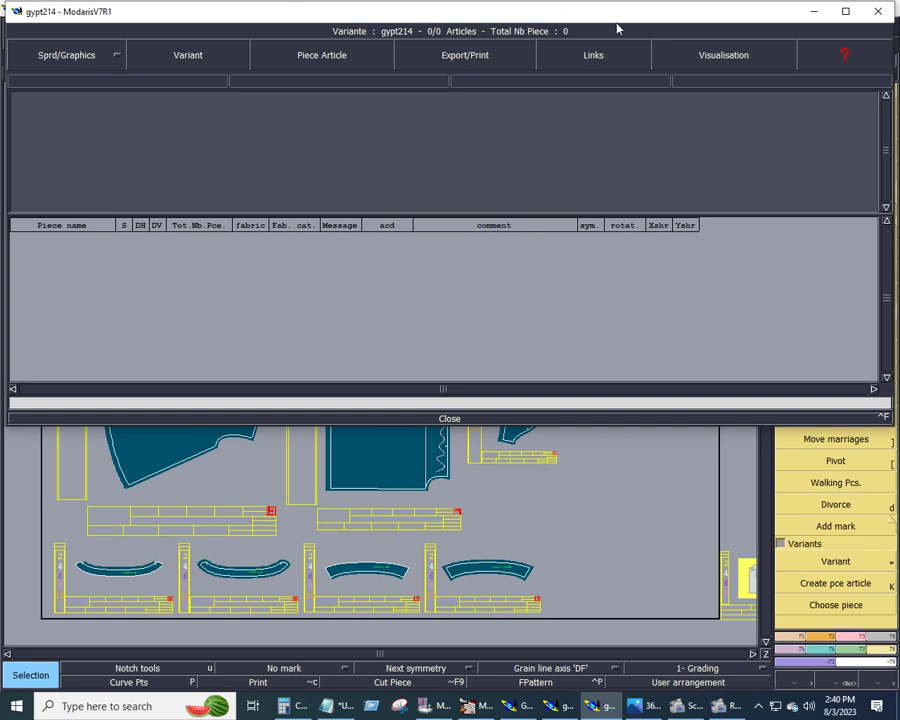
left_click(808, 13)
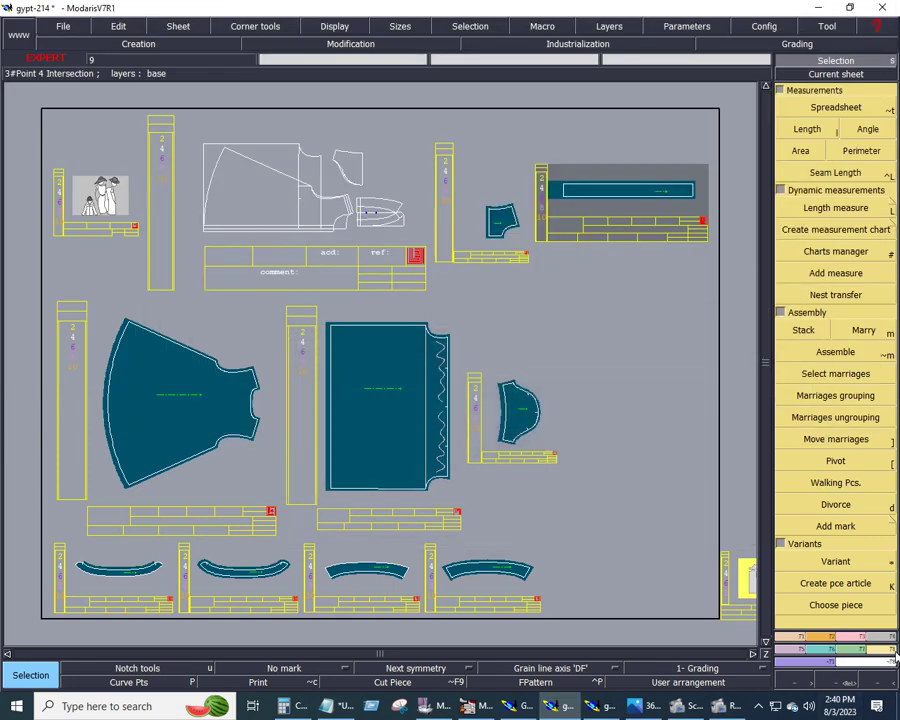
Add all nine pattern pieces, including the four curved bottom strips, as gypt214 articles, then restore its table.
left_click(876, 584)
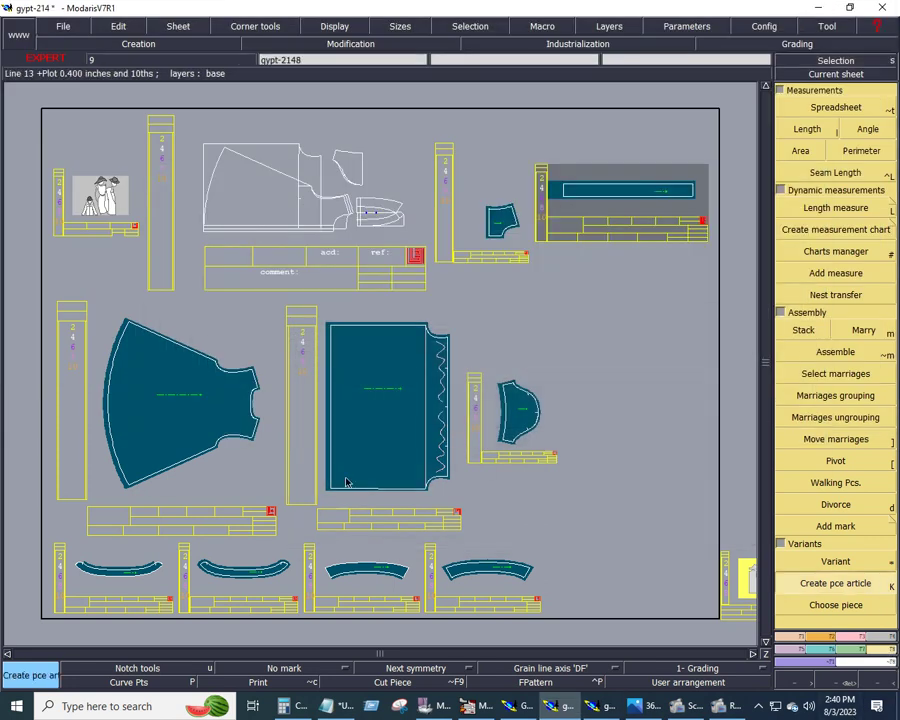
left_click(480, 268)
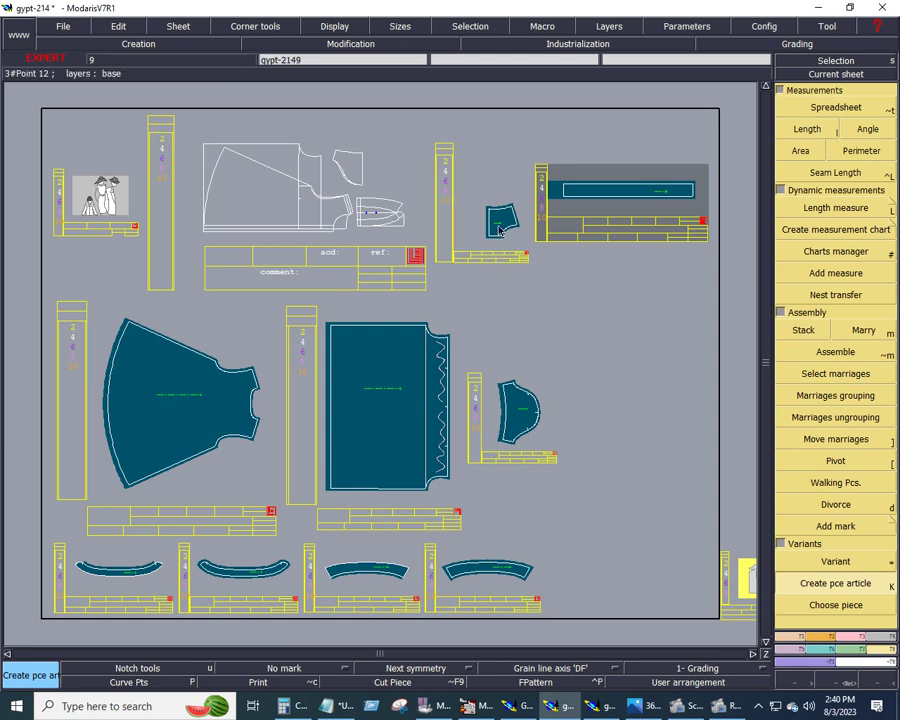
left_click(405, 416)
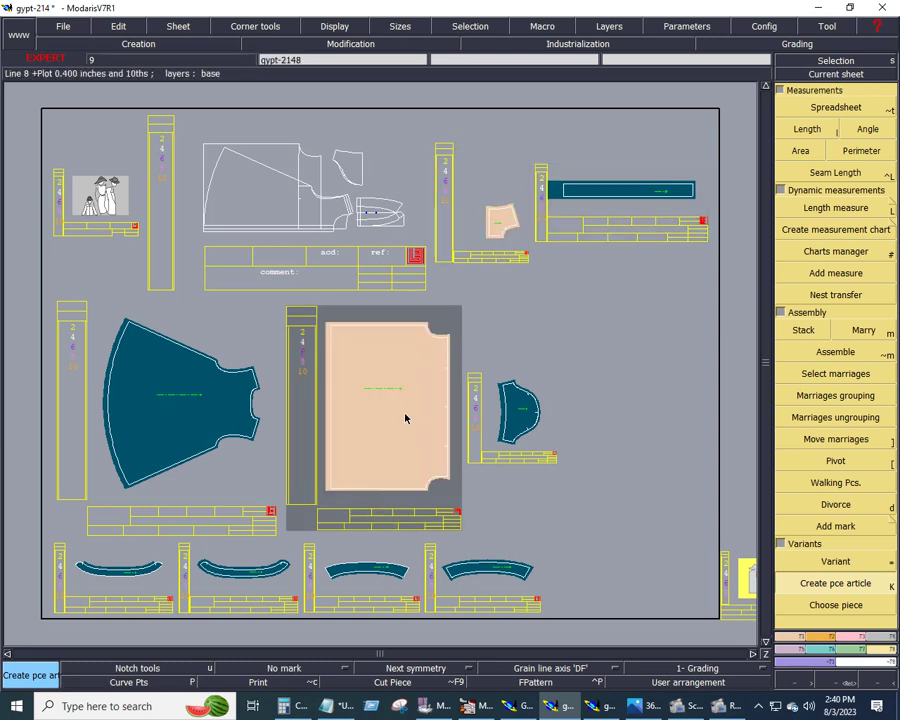
left_click(205, 406)
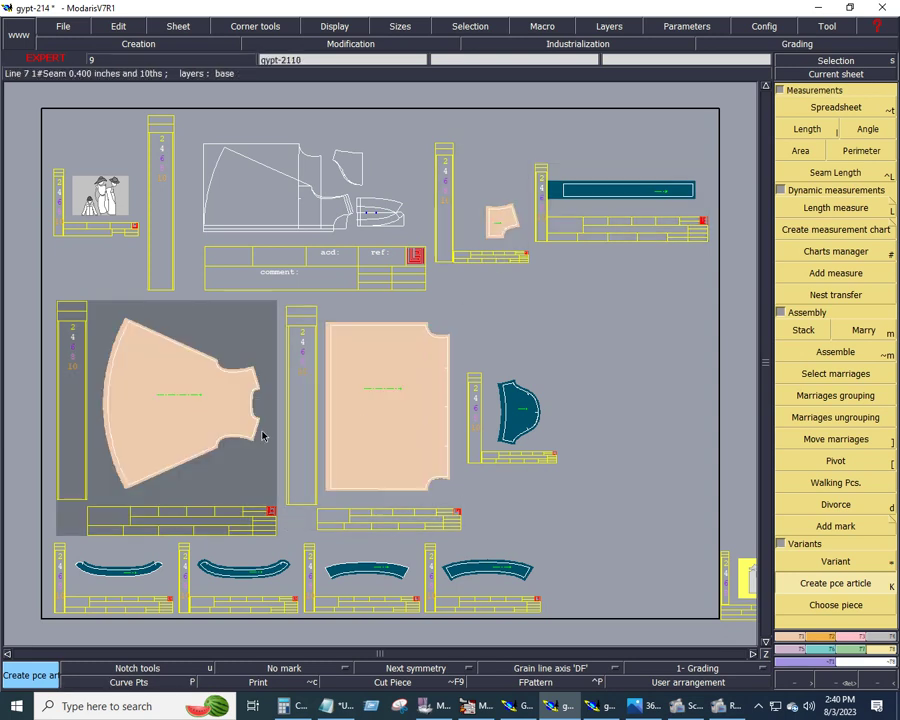
left_click(518, 416)
left_click(580, 197)
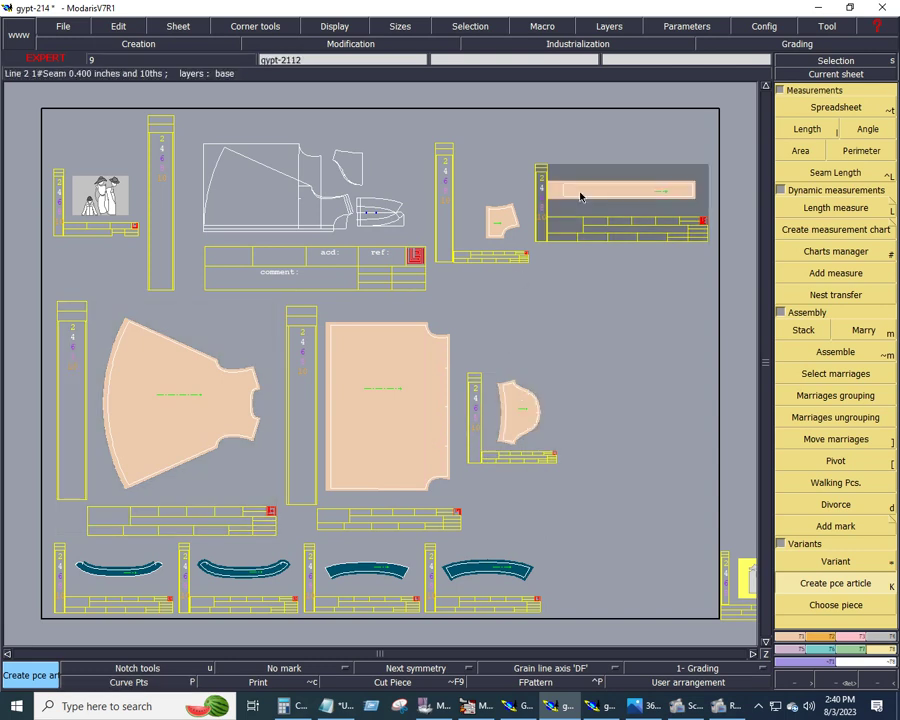
left_click(490, 570)
left_click(367, 571)
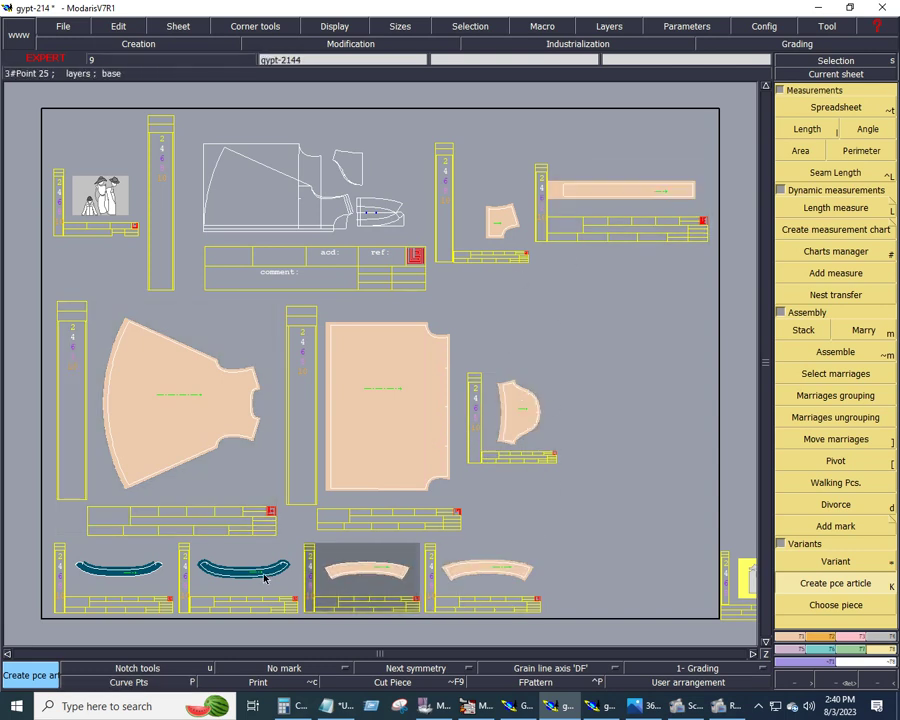
left_click(265, 577)
left_click(120, 568)
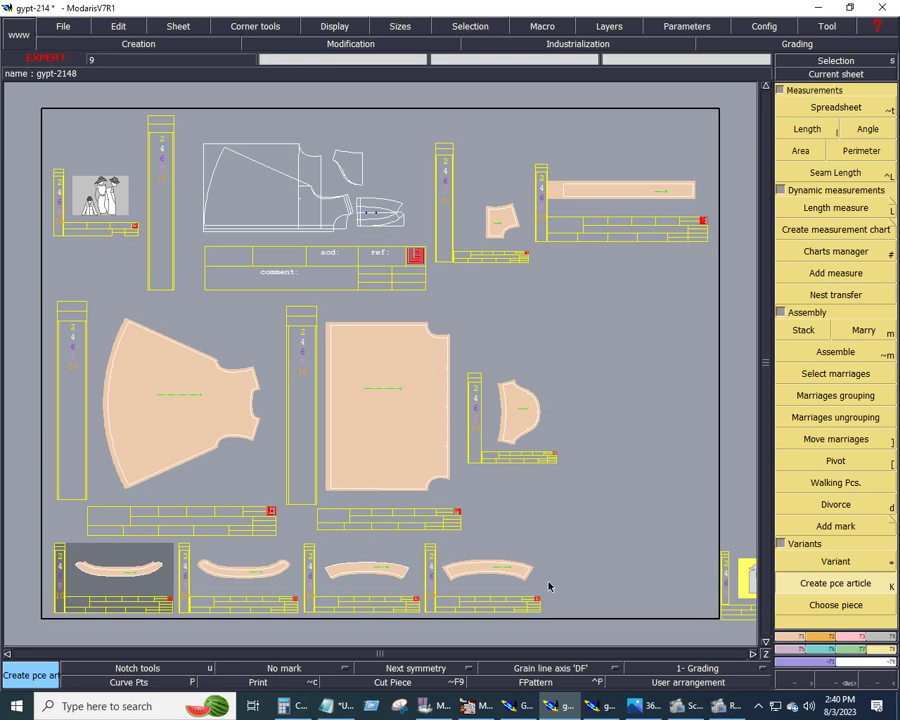
mouse_move(633, 706)
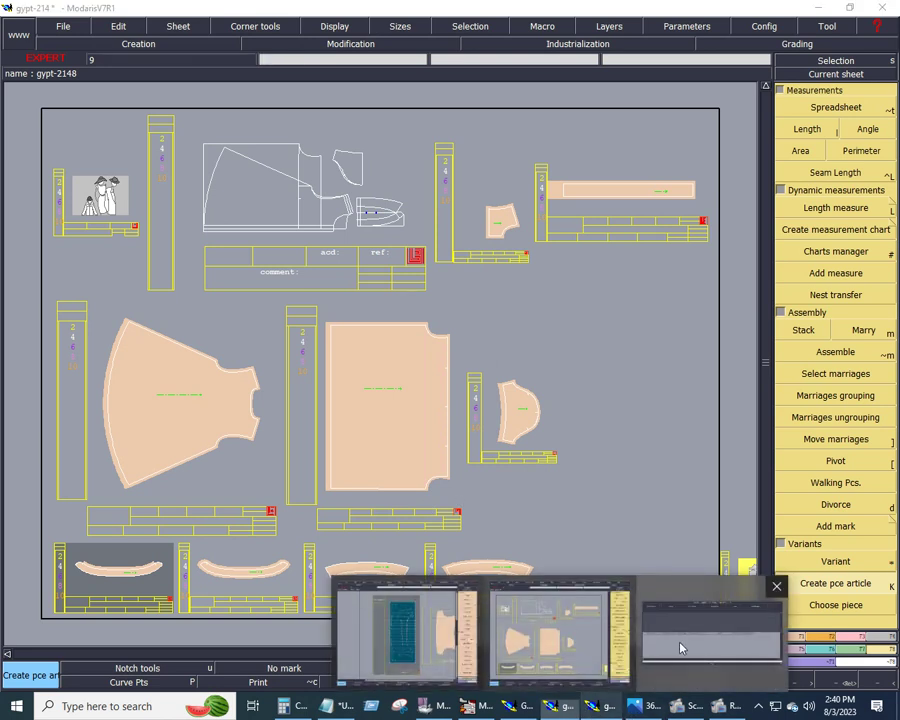
left_click(680, 648)
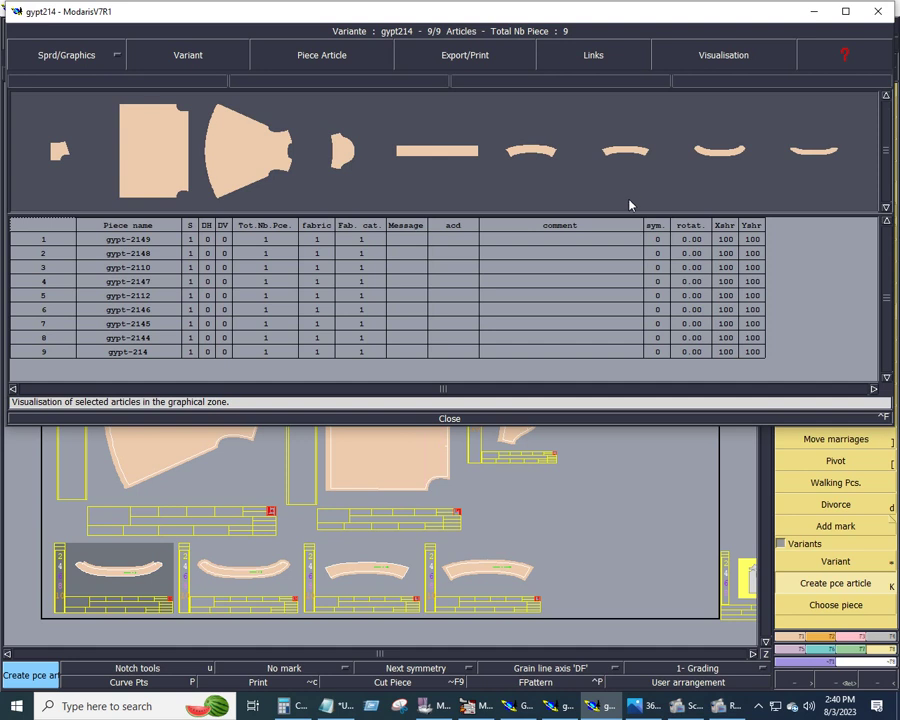
Comment each article row, from 'front yoke 1x2' and 'back 1x1' through 'band finish' on row 9.
left_click(581, 243)
type("fron")
type("t yo")
type("ke")
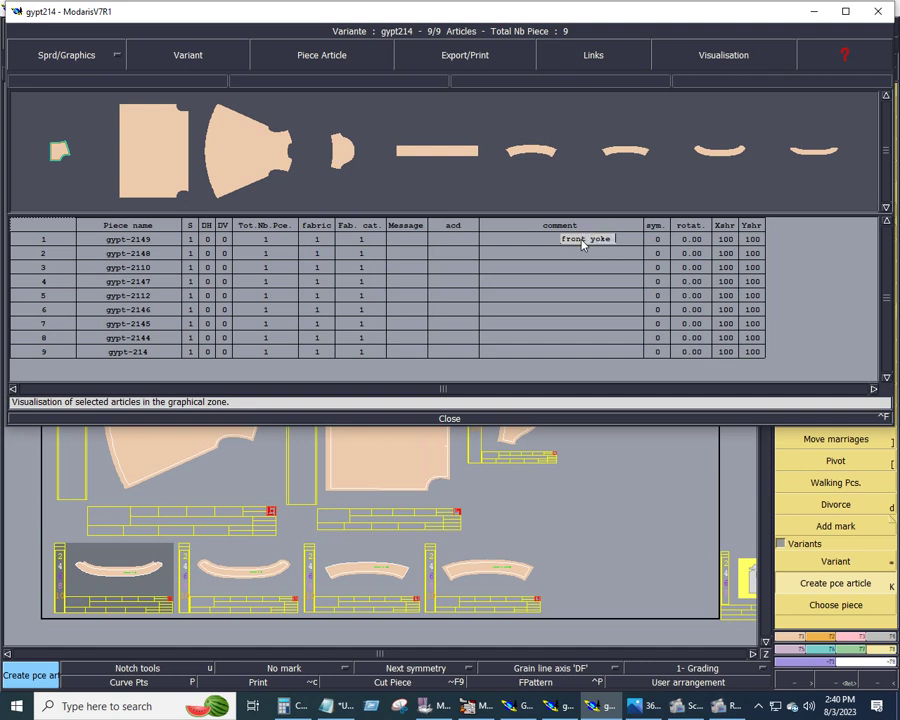
type(" 1x")
type("2")
left_click(580, 258)
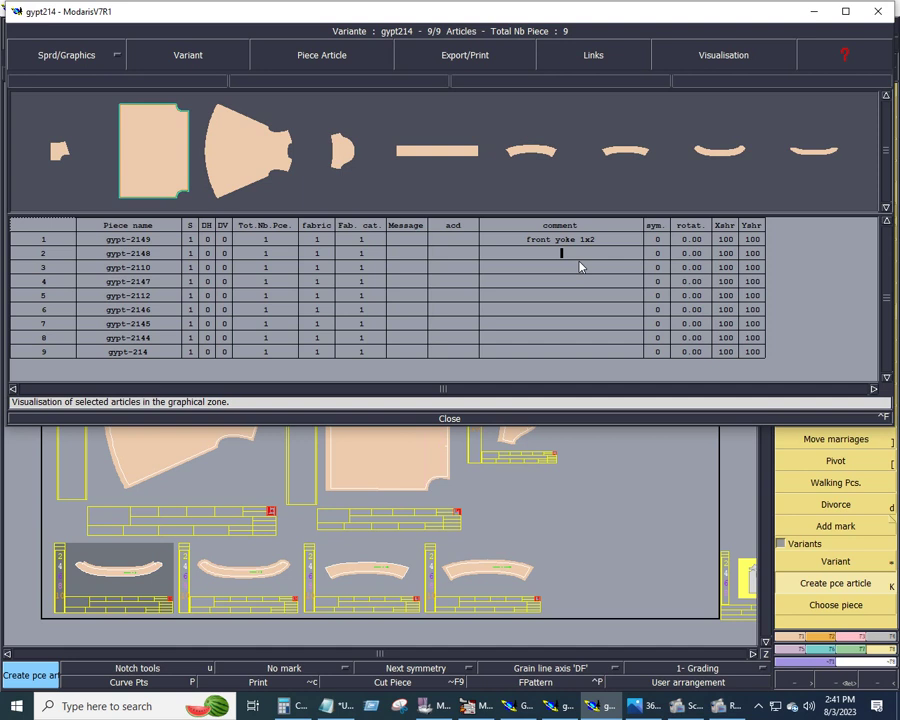
type("fro")
type("nr 1")
type("x1")
key("Return")
type("bac")
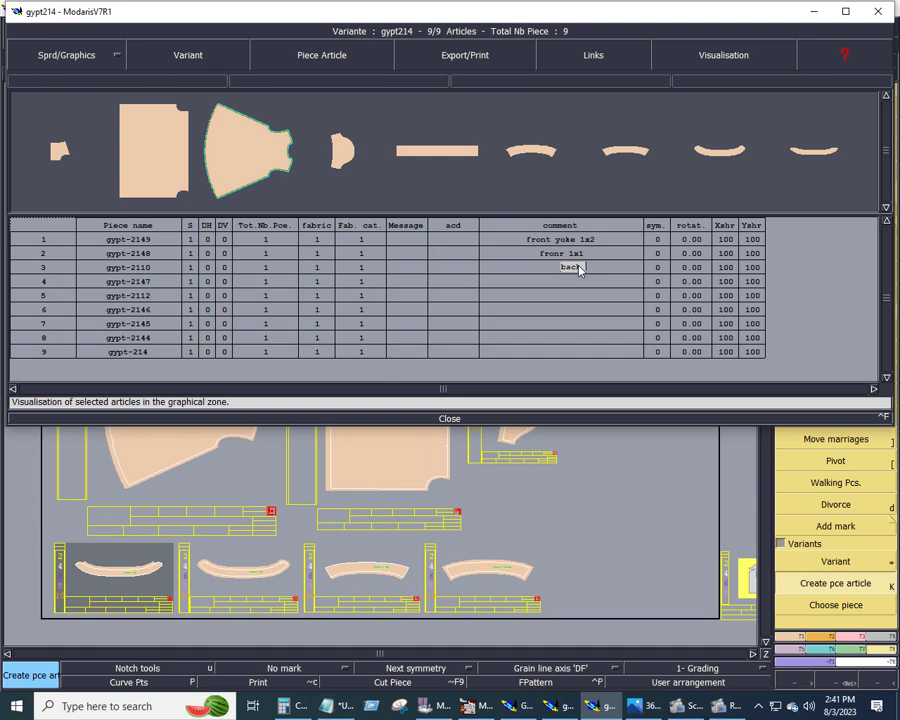
type("k 1x1")
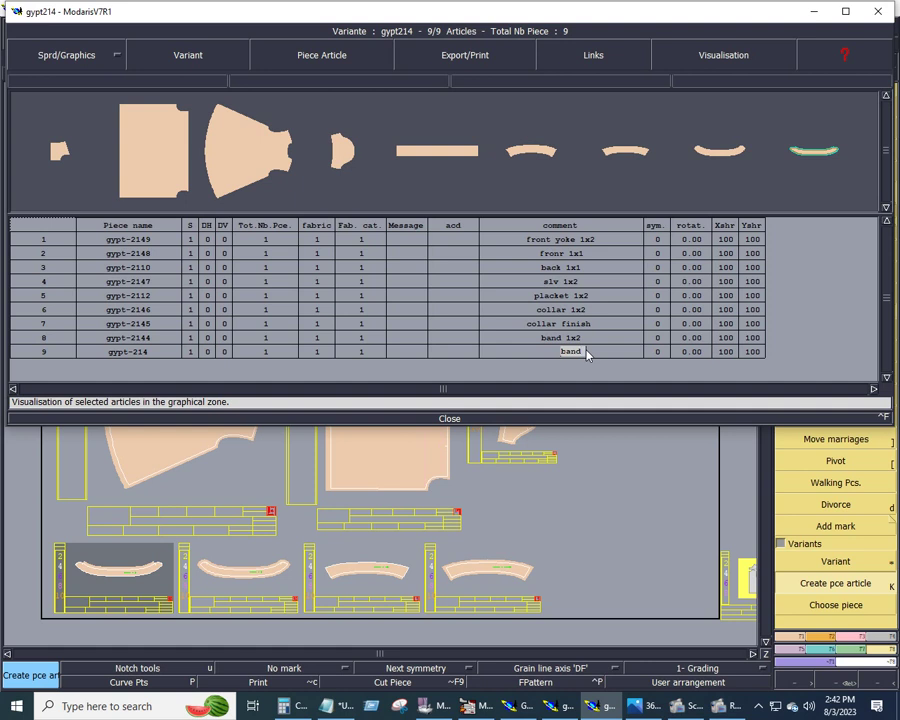
type("1")
type("inish")
left_click(453, 339)
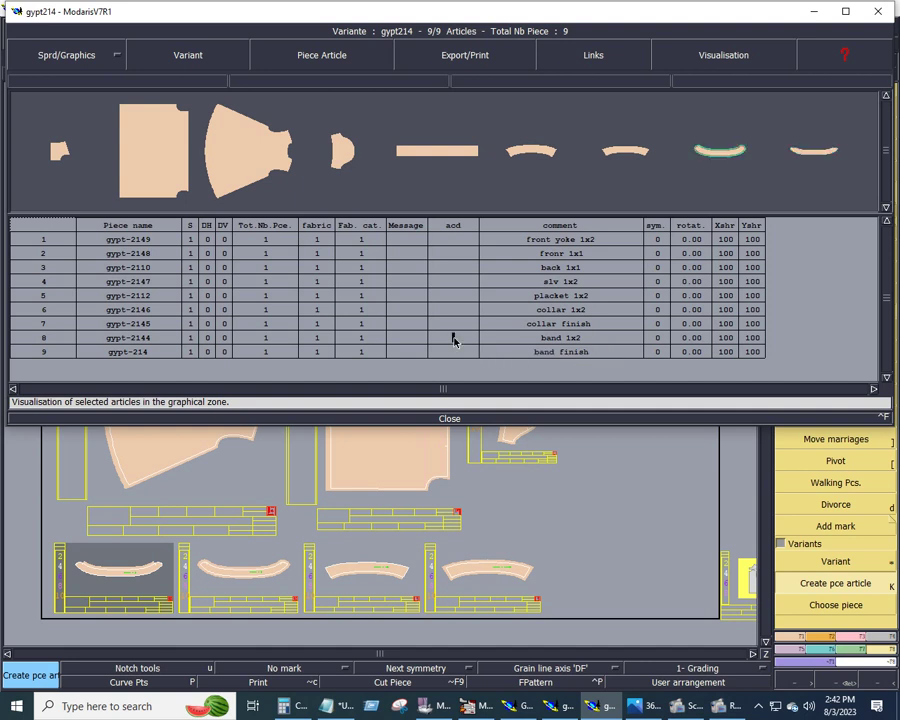
Set S to 0 and DH to 1 for the front yoke and sleeve articles.
left_click(190, 242)
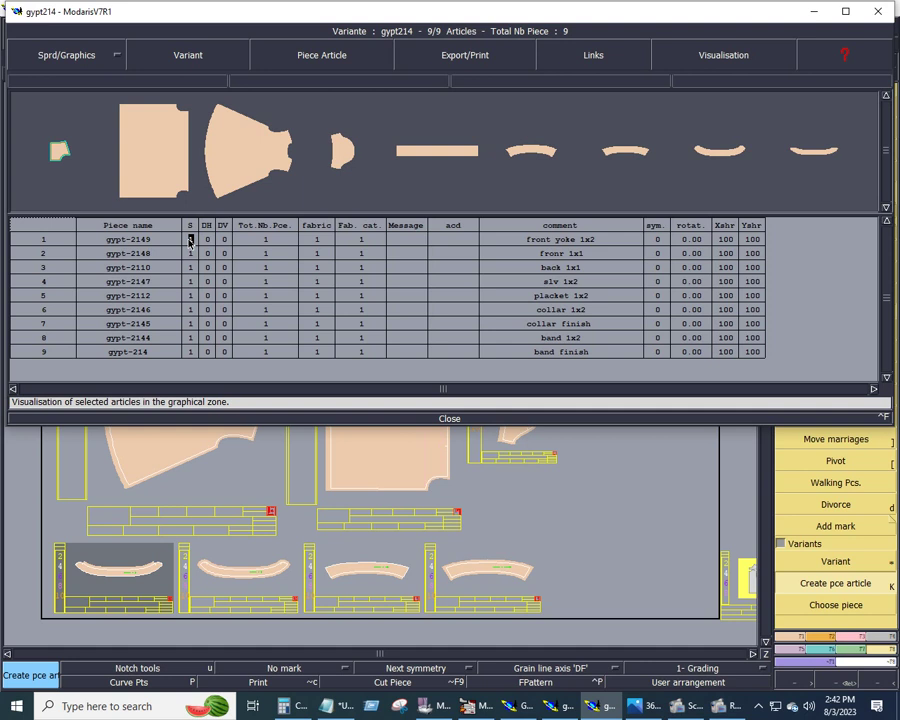
key("Tab")
type("1")
key("Return")
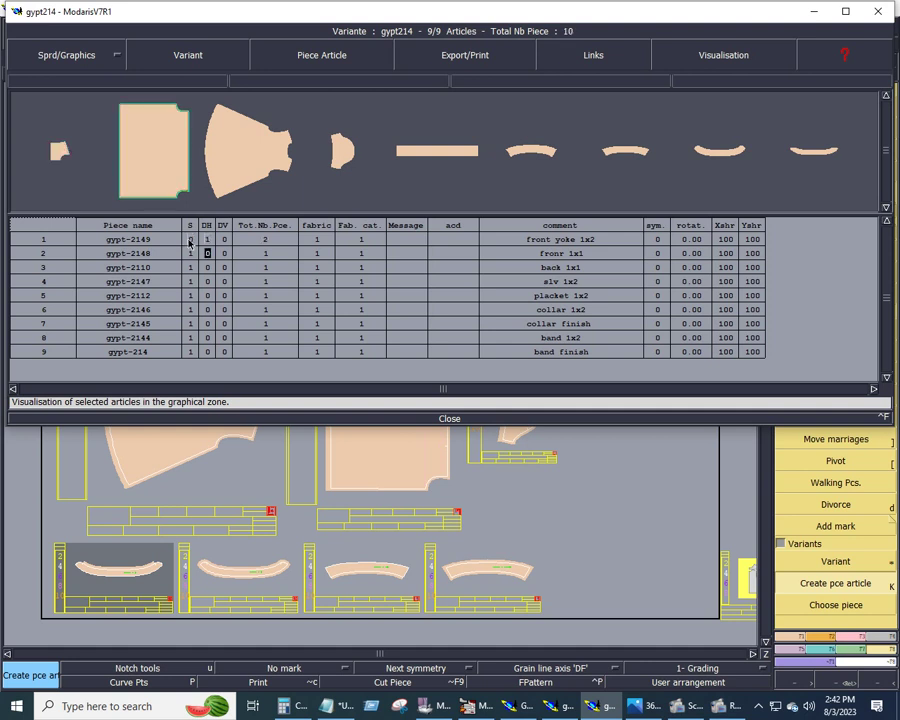
left_click(190, 240)
key("Return")
key("Return")
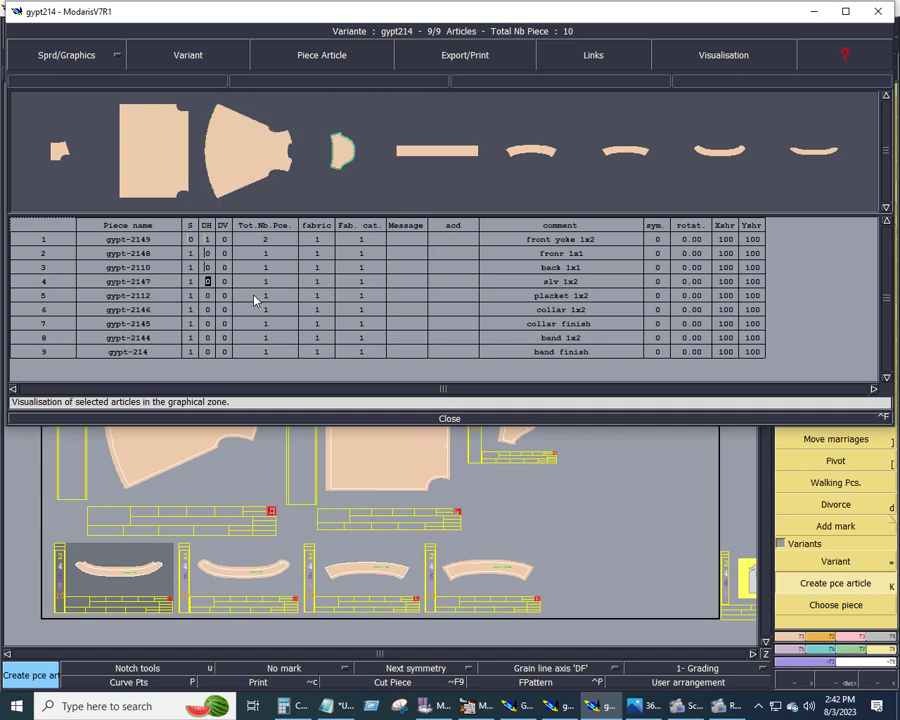
type("1")
key("shift+Tab")
type("0")
key("Return")
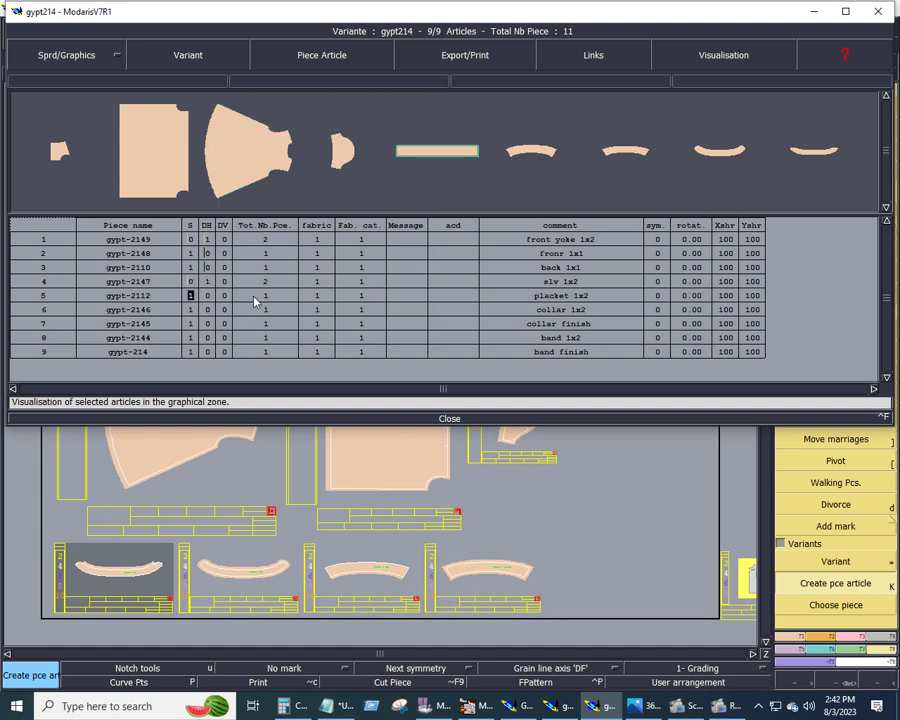
Set S 0 and DH 1 for the placket, collar and band articles, totalling 14 pieces.
type("0")
key("Tab")
type("1")
key("Return")
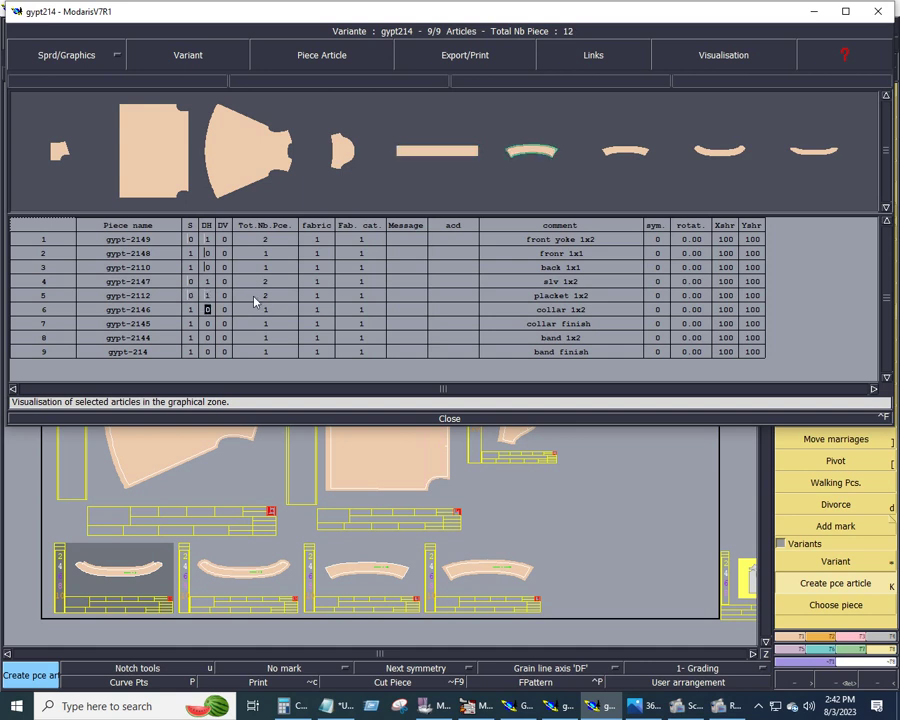
type("1")
key("shift+Tab")
type("0")
key("Return")
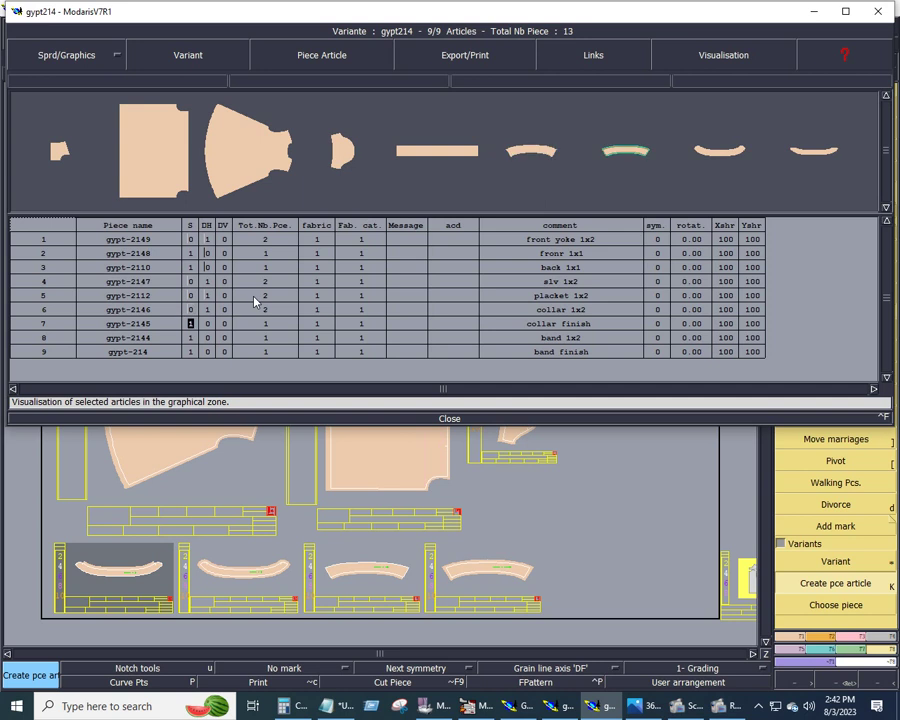
key("Return")
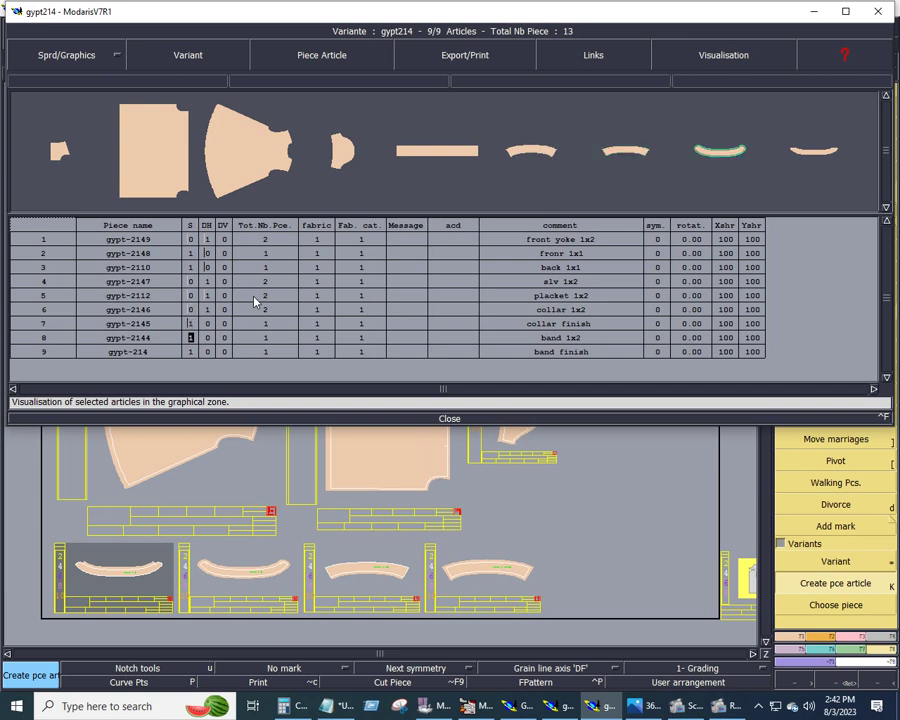
type("0")
key("Tab")
type("1")
key("Return")
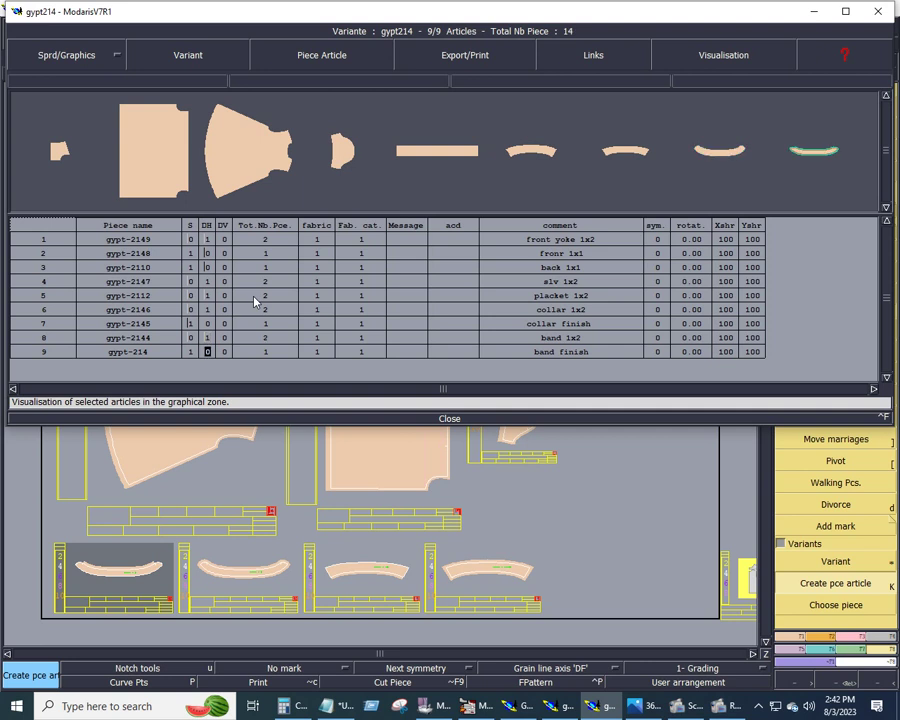
Close the variant table and point all model access paths to the GYPT-214 folder.
left_click(453, 420)
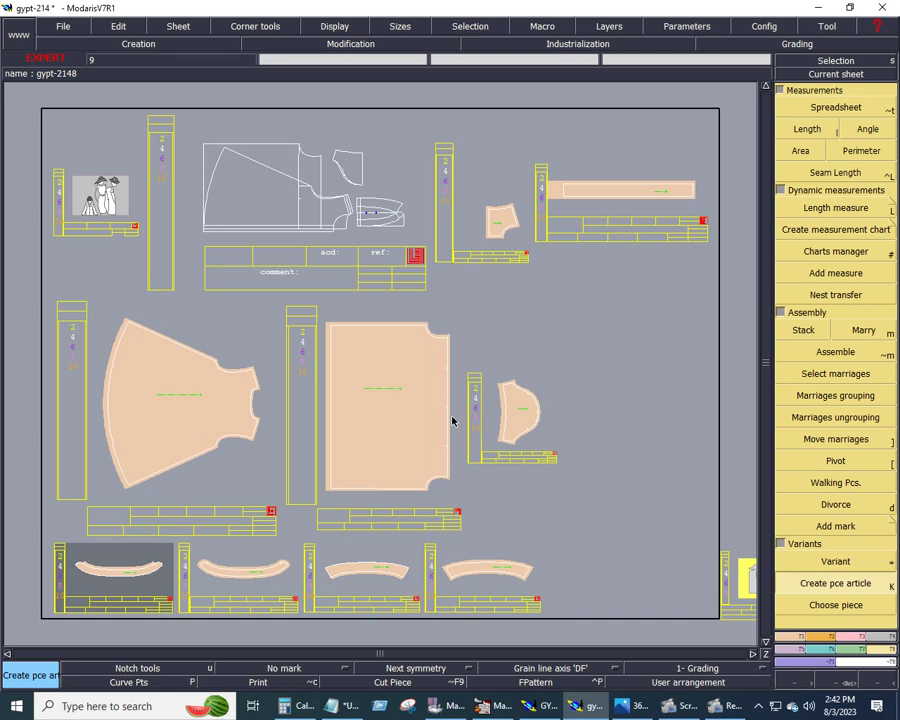
key("ctrl+o")
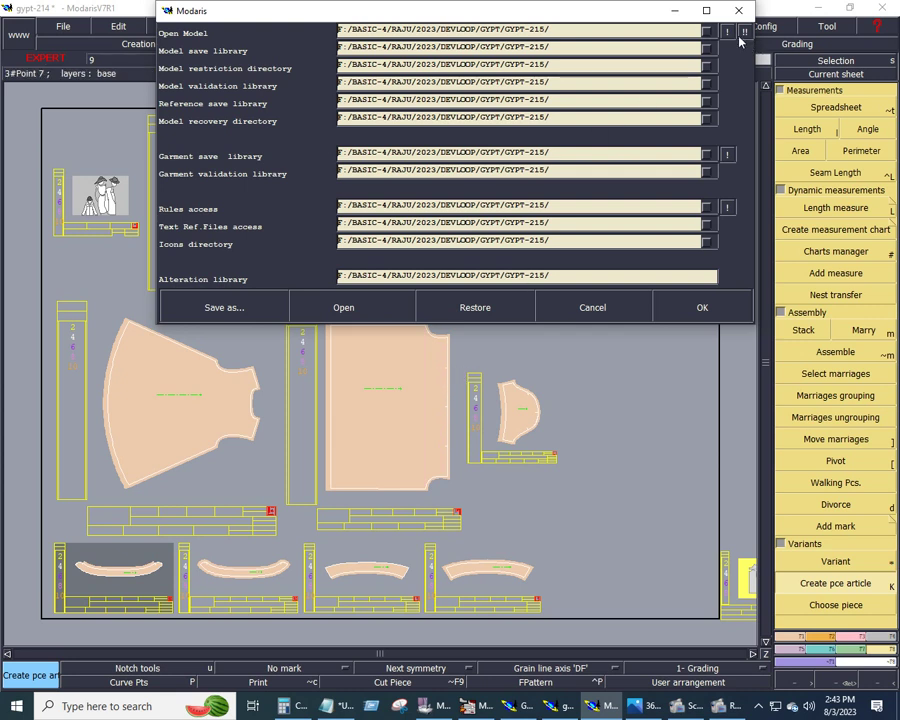
left_click(668, 31)
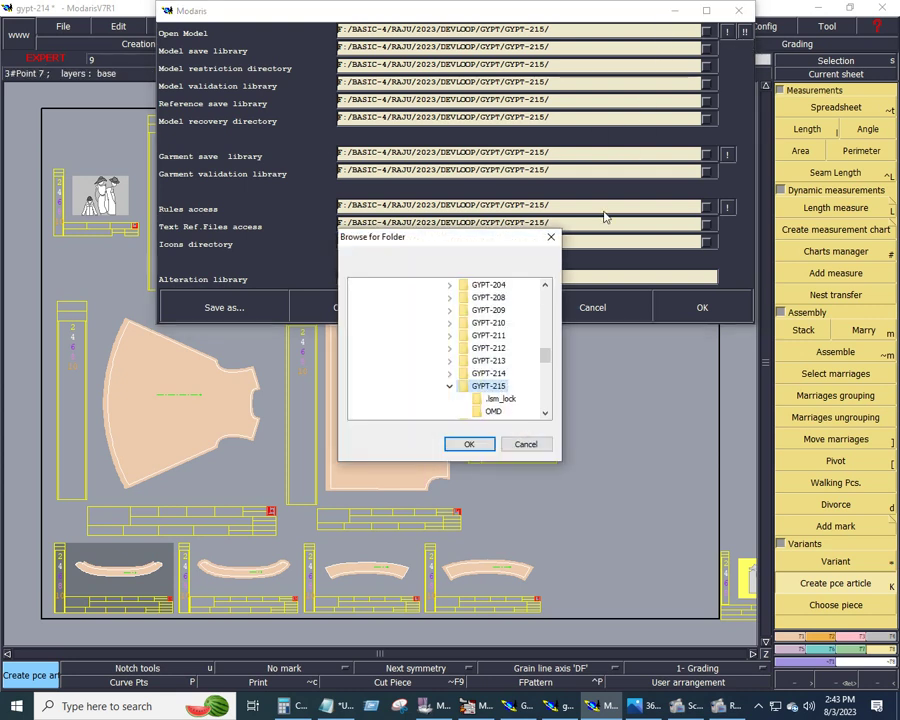
left_click(500, 373)
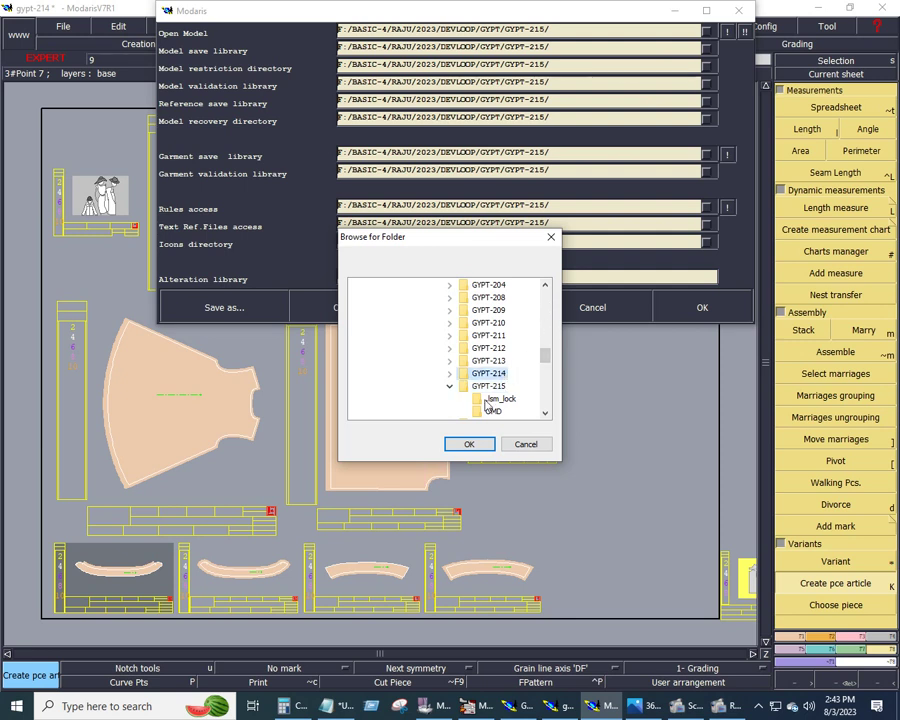
left_click(470, 444)
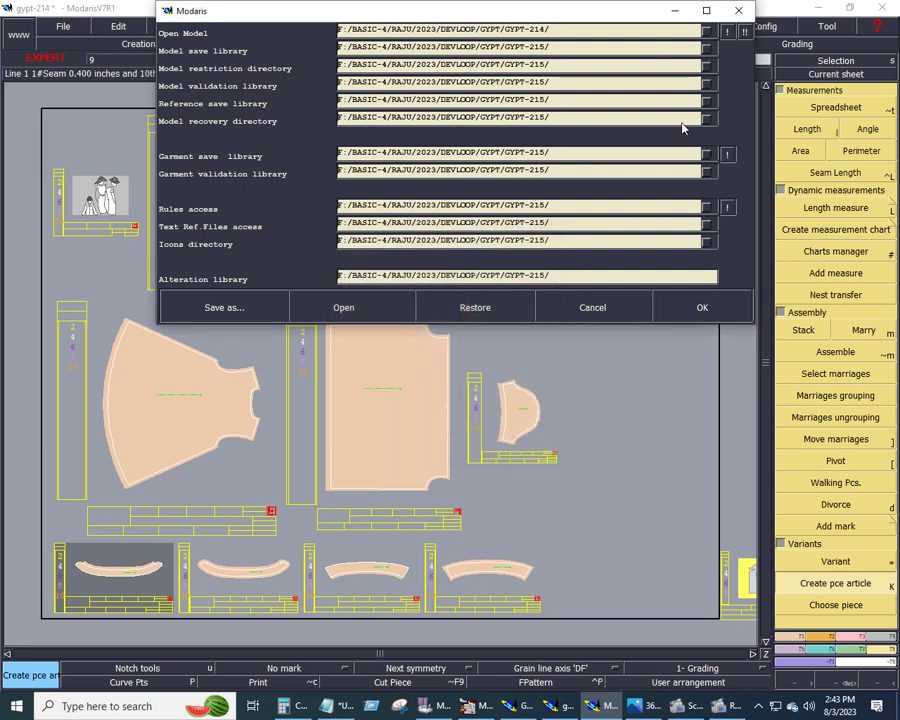
left_click(744, 31)
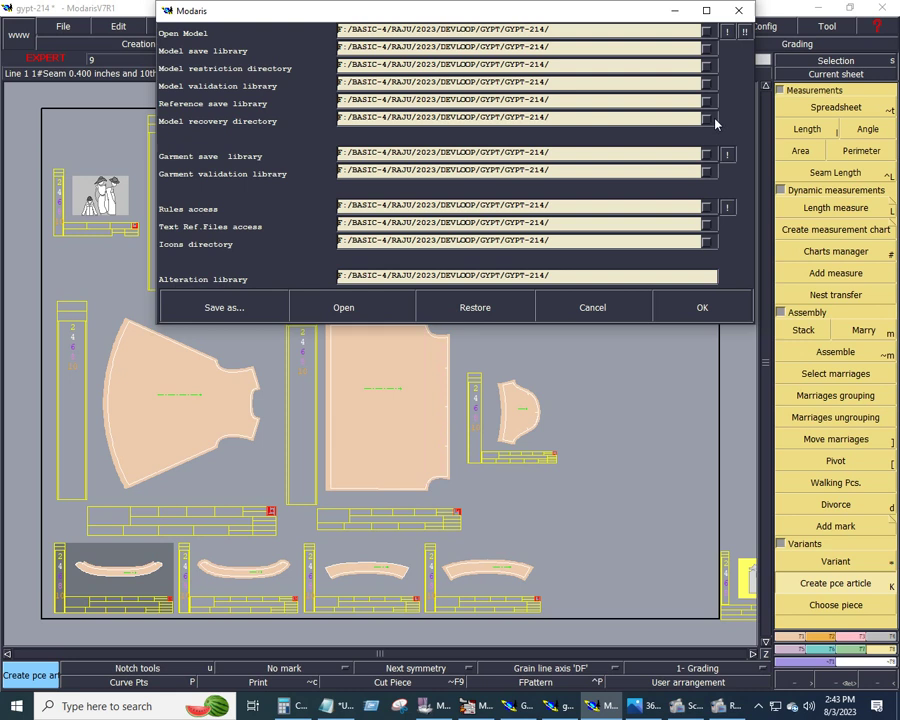
left_click(694, 316)
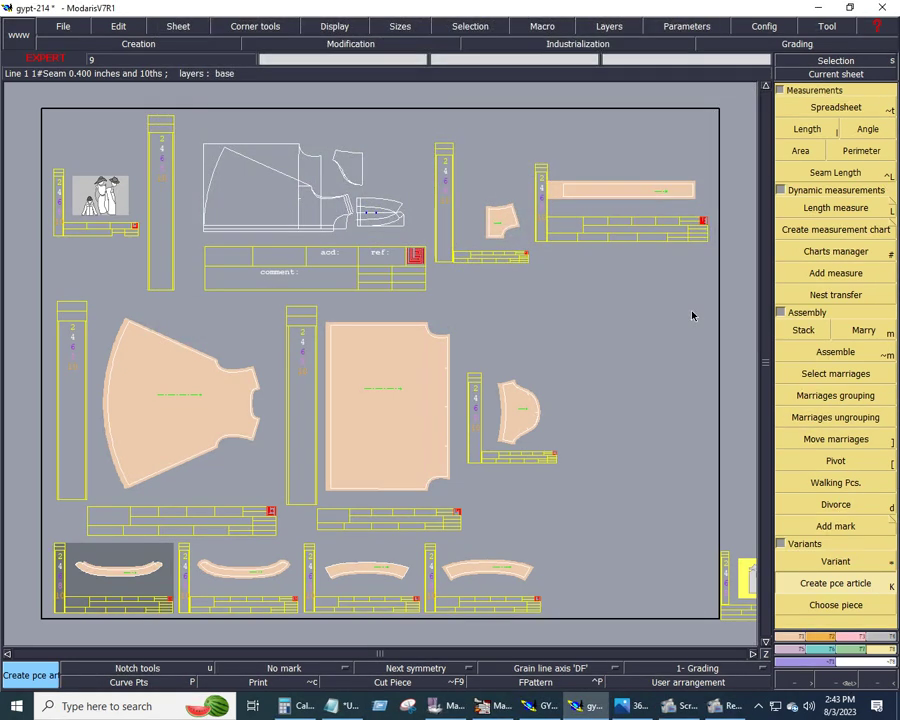
Save the gypt-214 model, continuing past the validation and existing-file warnings.
key("ctrl+s")
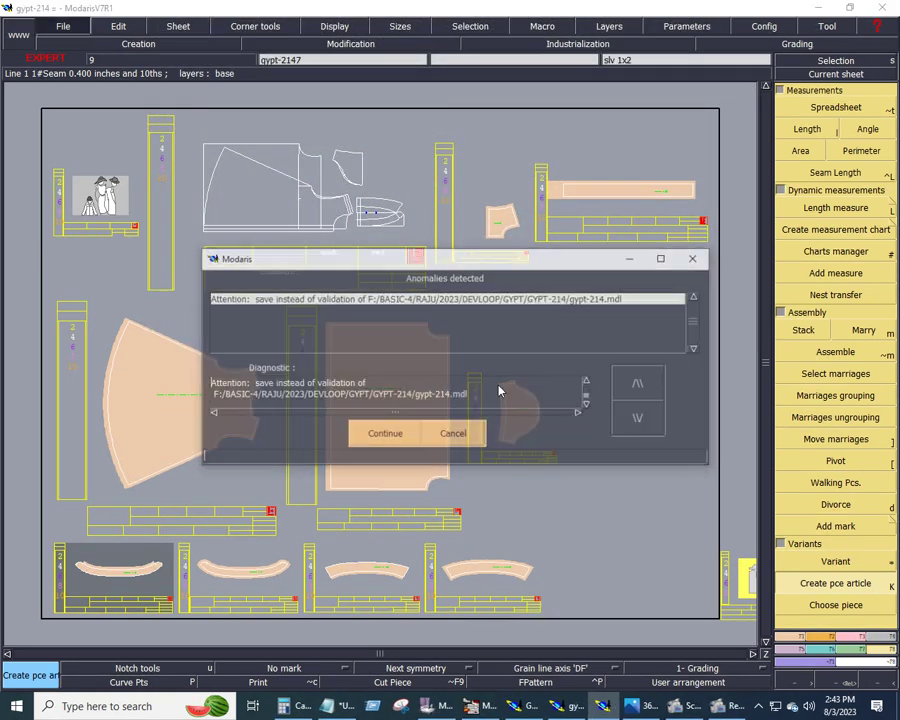
left_click(392, 436)
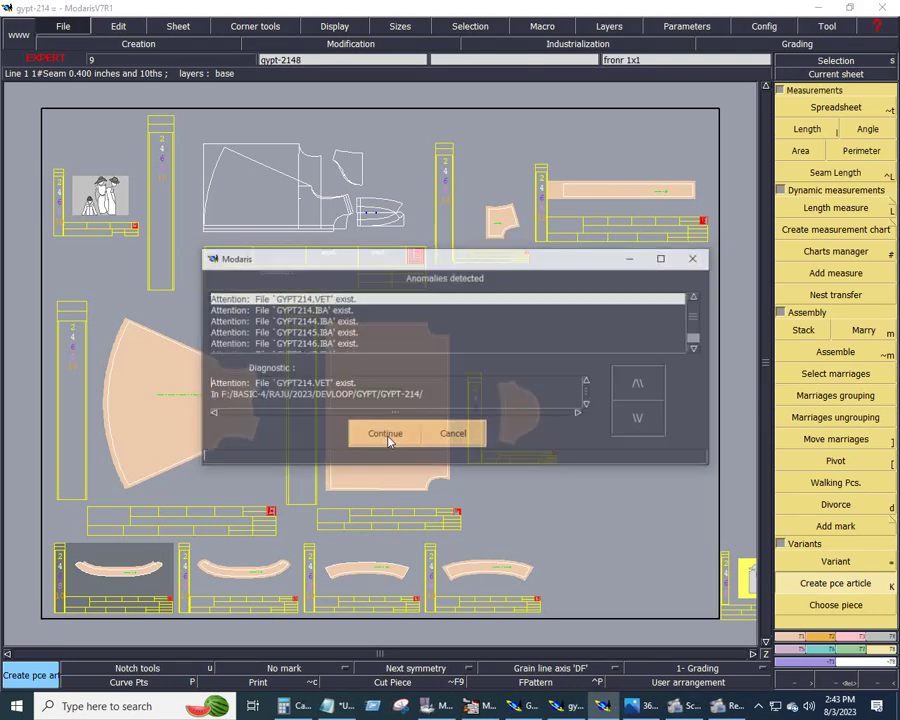
left_click(387, 436)
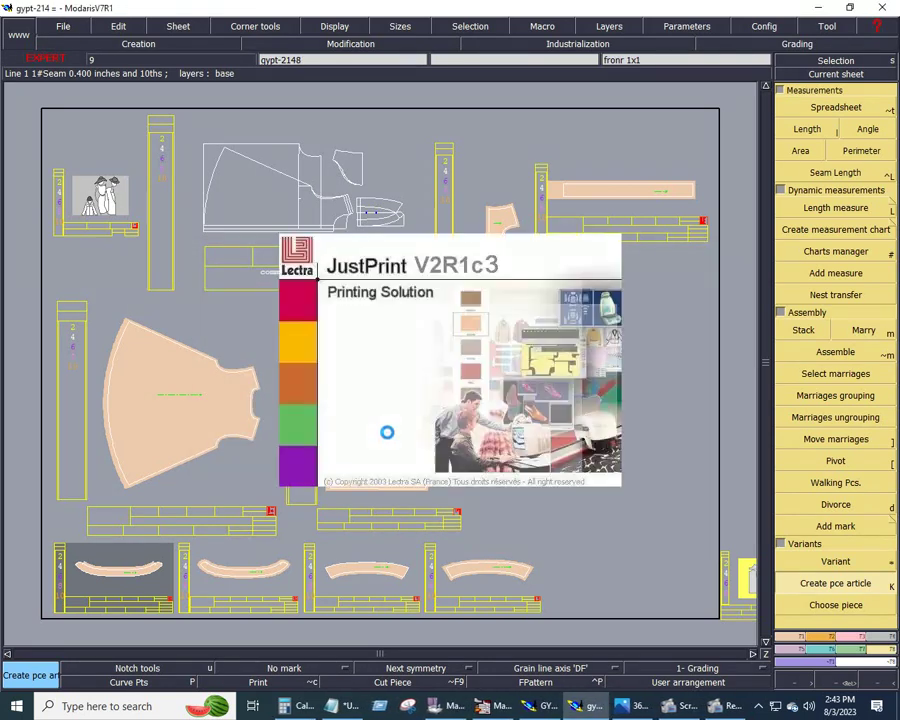